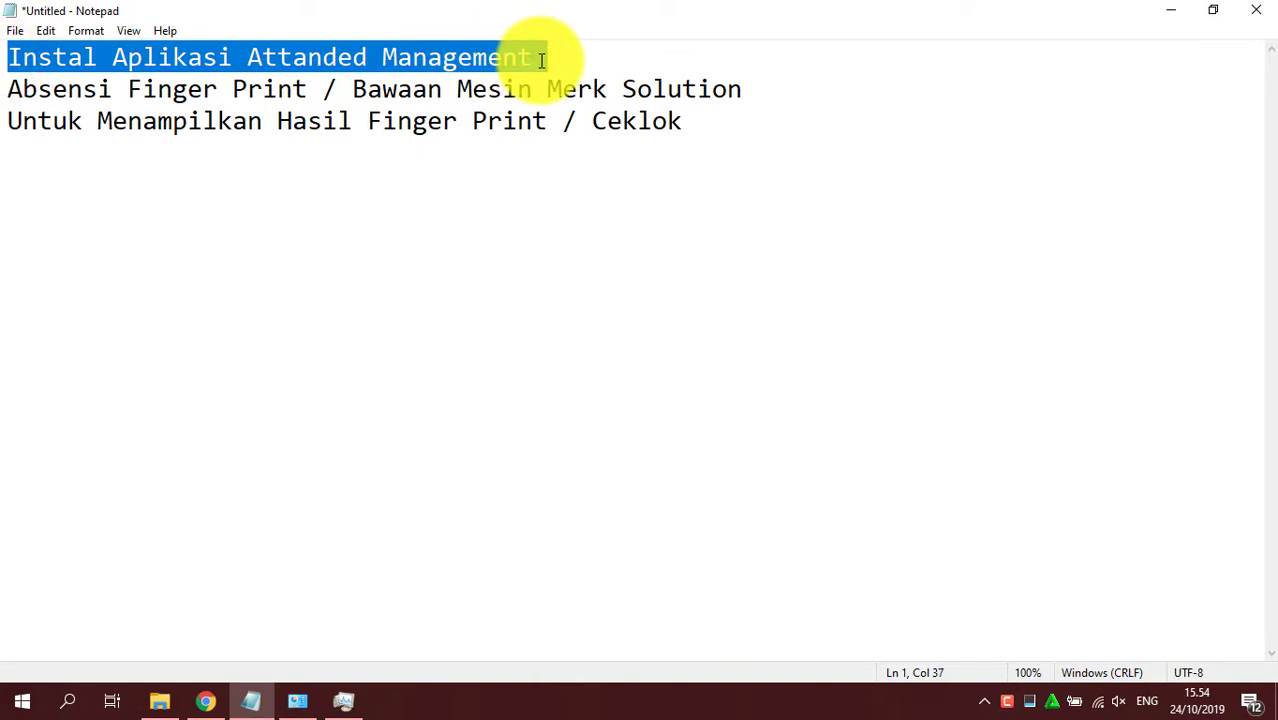
- Read through the three note lines on installing the Attanded Management application for Solution fingerprint machines
{"action": "left_click_drag", "start_coordinate": [8, 89], "coordinate": [384, 86]}
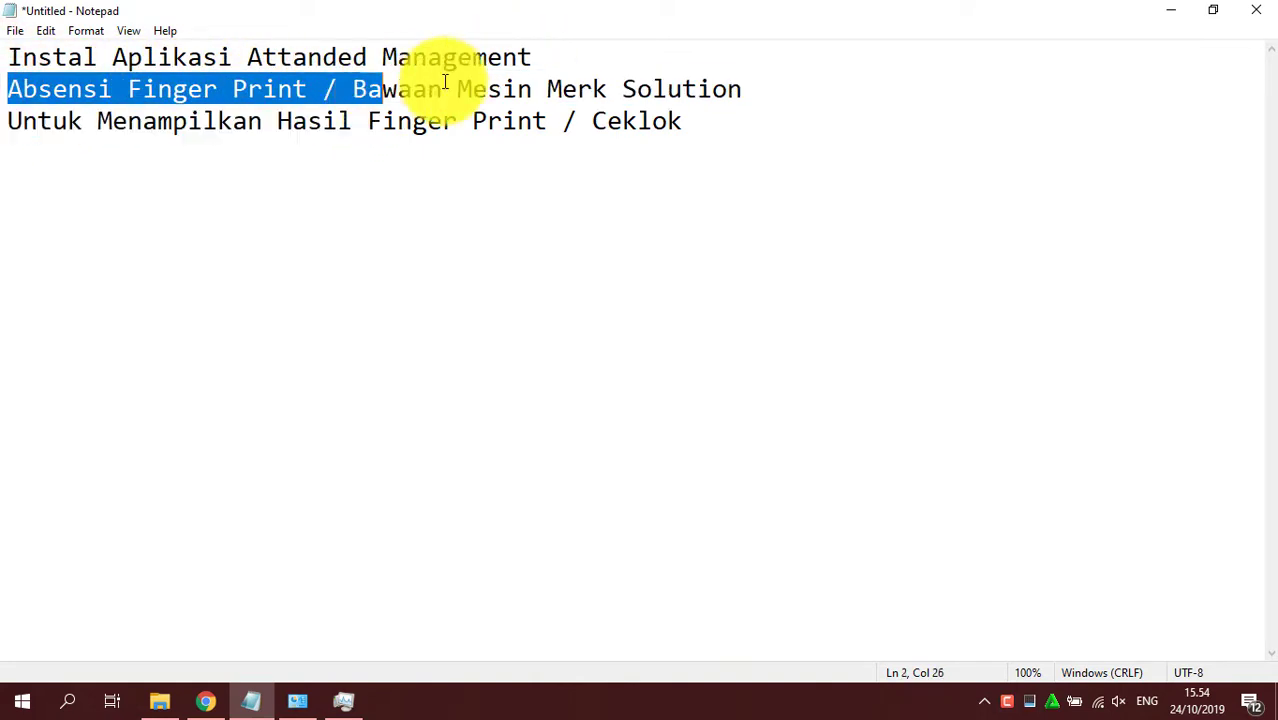
{"action": "left_click", "coordinate": [508, 84]}
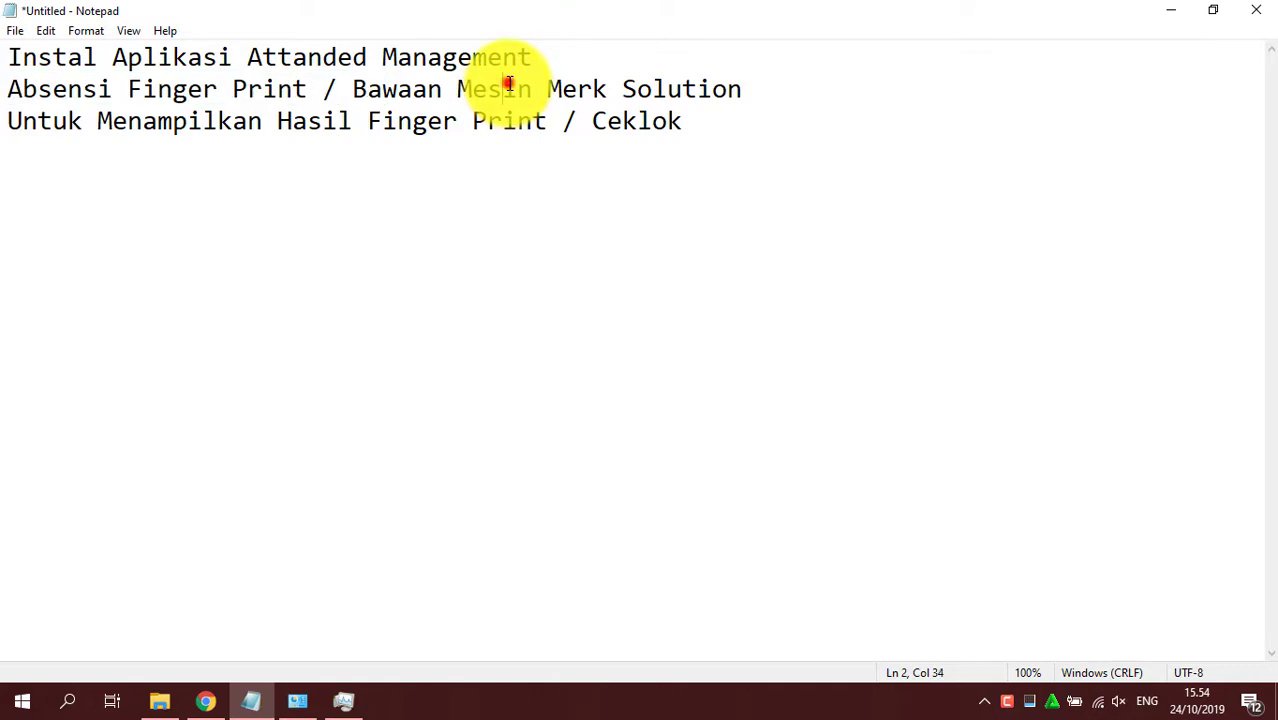
{"action": "double_click", "coordinate": [636, 77]}
{"action": "left_click", "coordinate": [765, 104]}
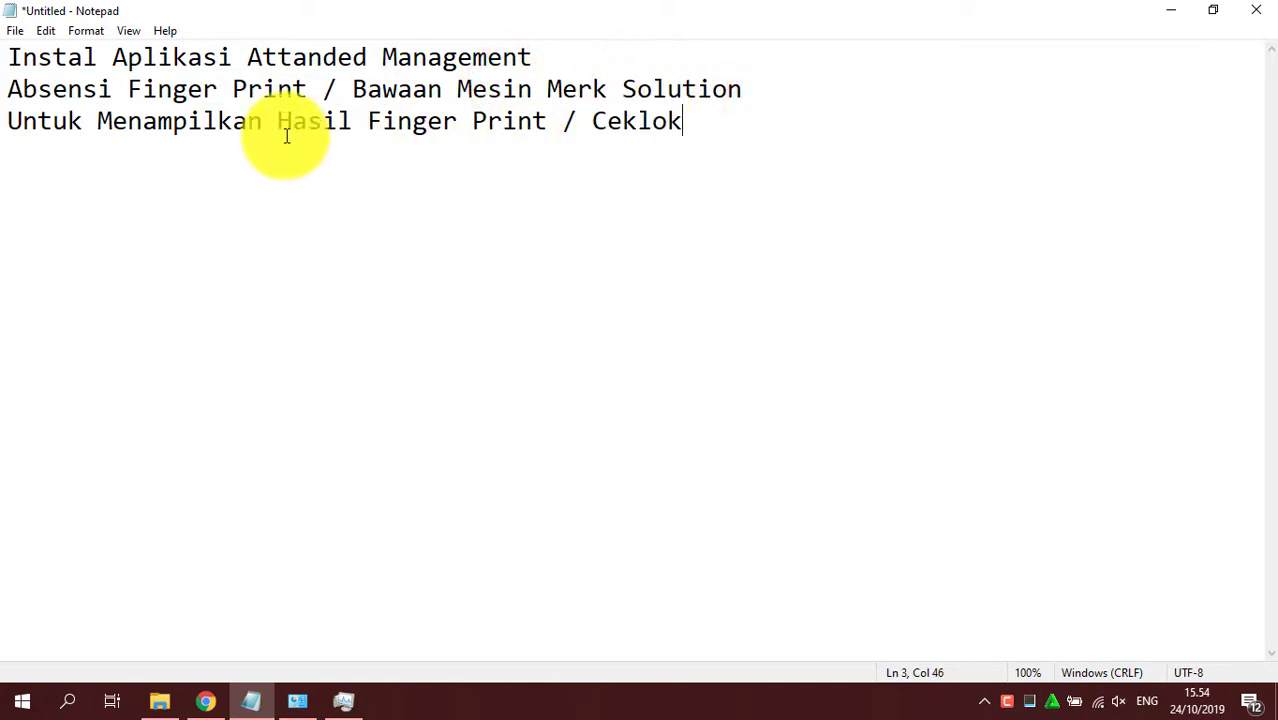
{"action": "left_click", "coordinate": [549, 89]}
{"action": "left_click", "coordinate": [779, 123]}
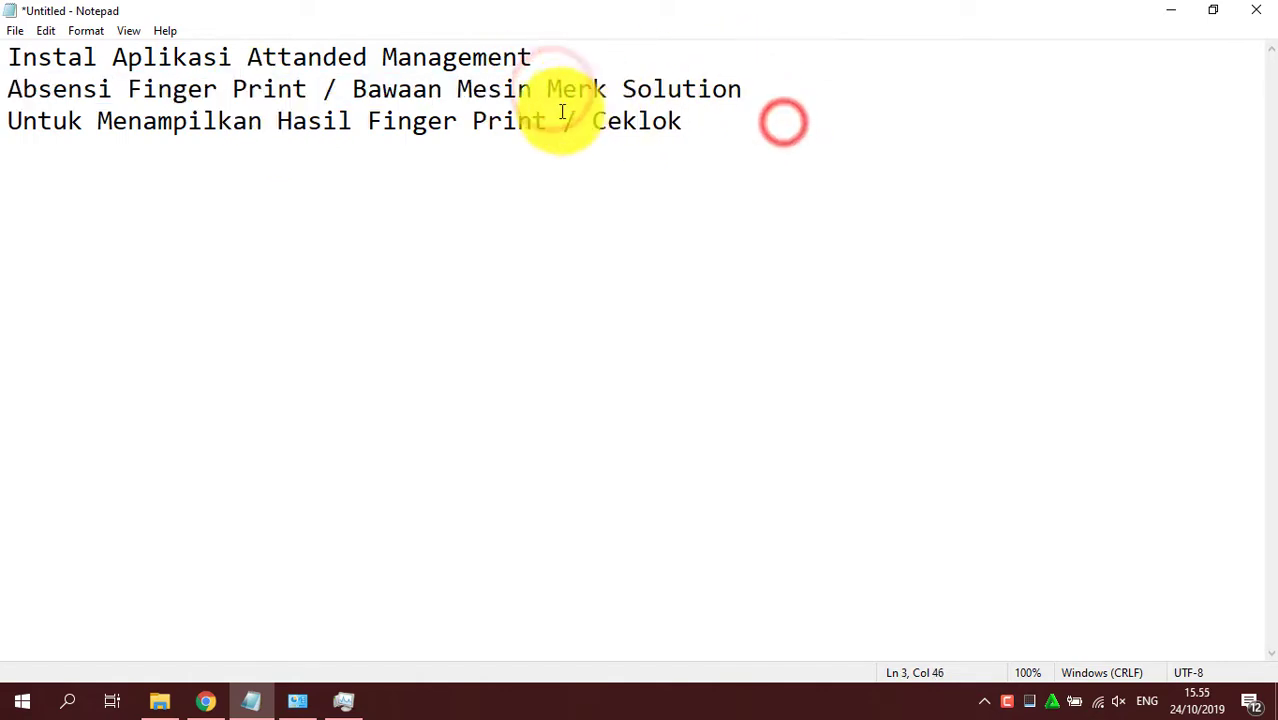
{"action": "left_click", "coordinate": [668, 127]}
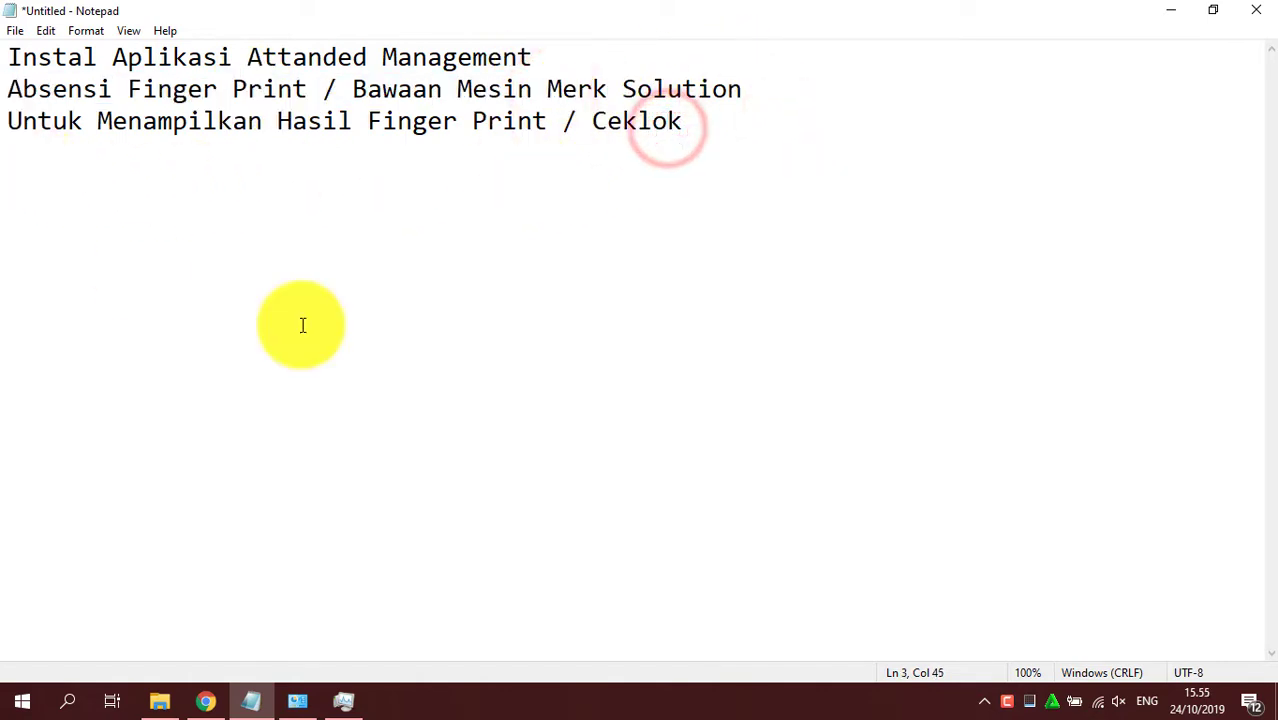
{"action": "left_click", "coordinate": [755, 82]}
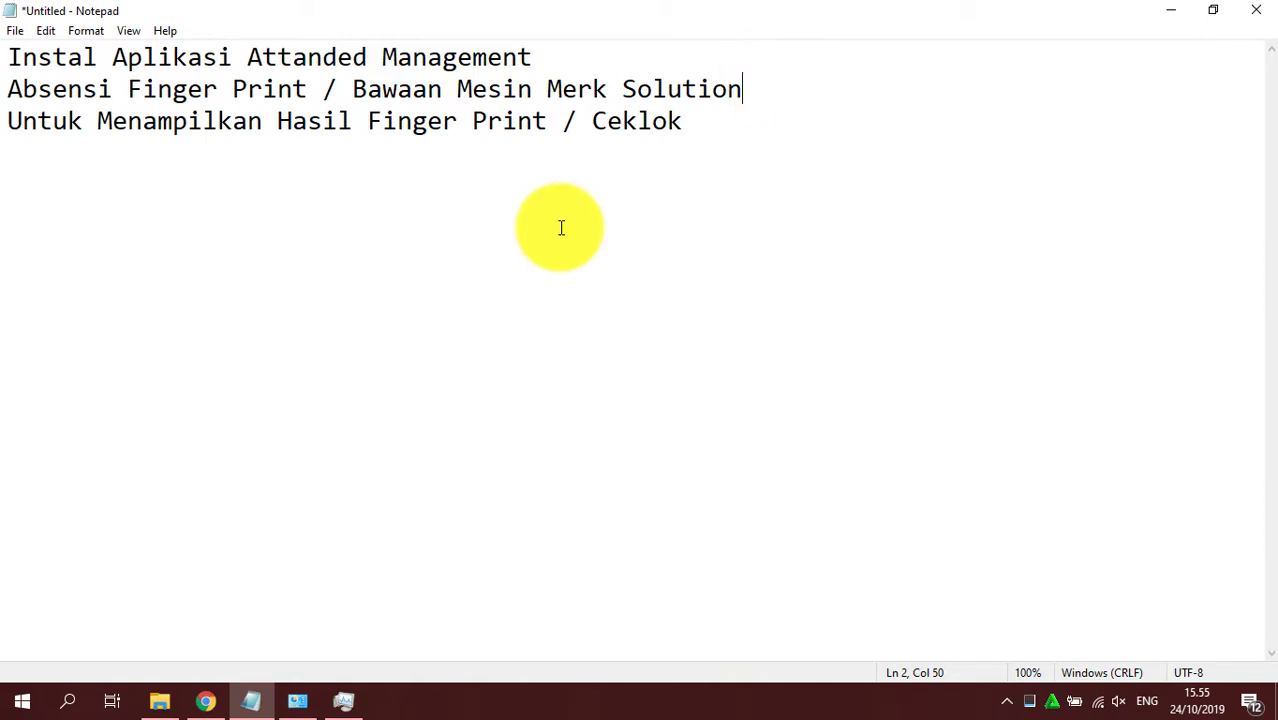
{"action": "left_click", "coordinate": [6, 124]}
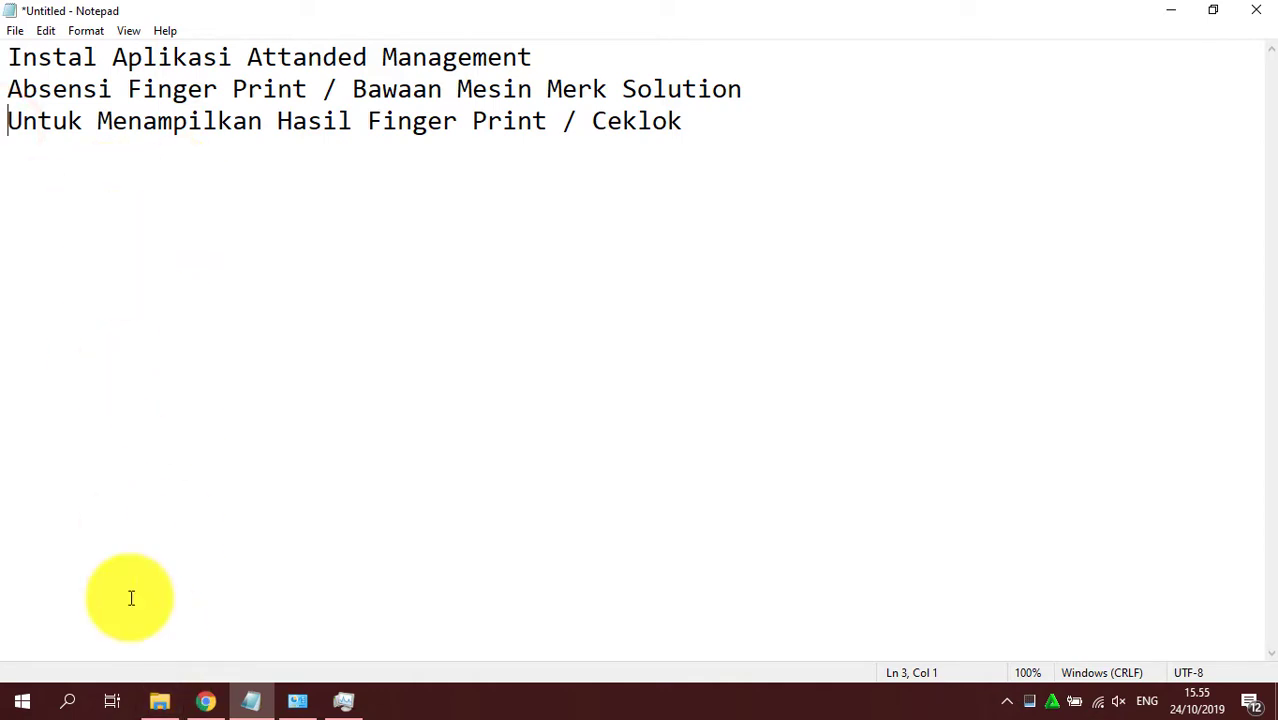
- Switch to File Explorer, open the DRIVER ATT FINGER SOLUTION folder on Local Disk (J:) and widen its Name column
{"action": "left_click", "coordinate": [152, 710]}
{"action": "right_click", "coordinate": [412, 206]}
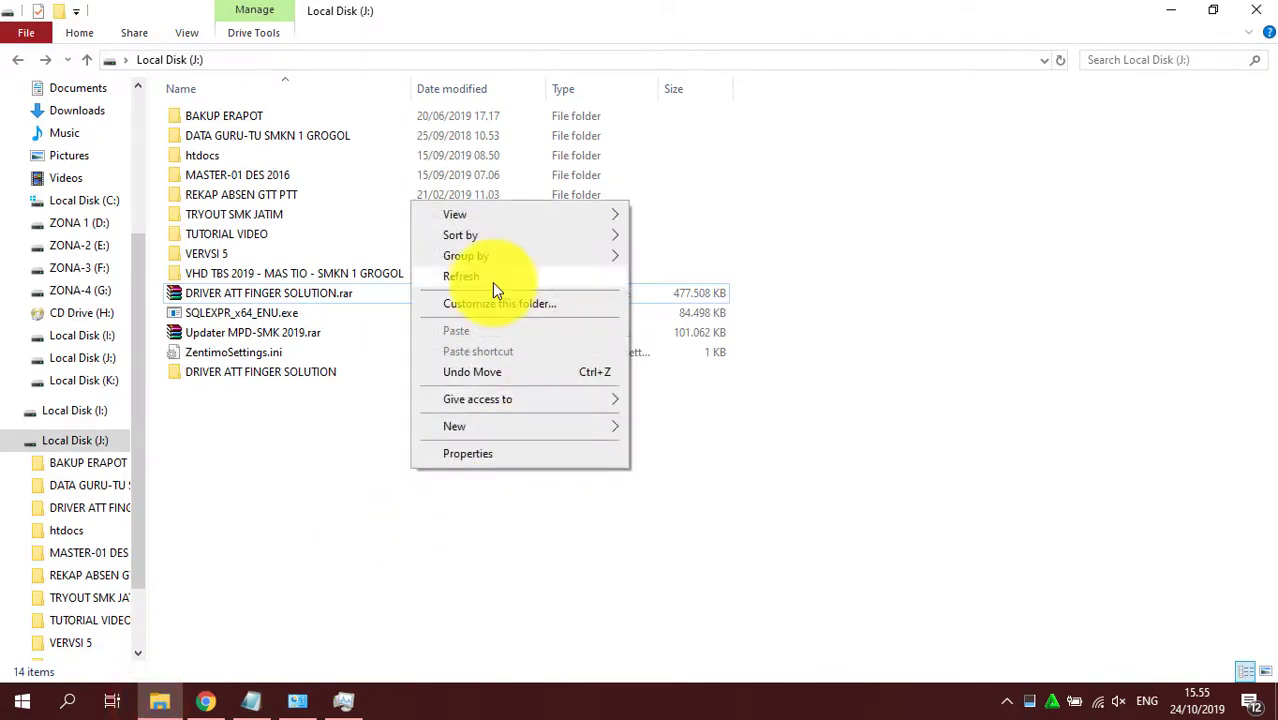
{"action": "left_click", "coordinate": [485, 277]}
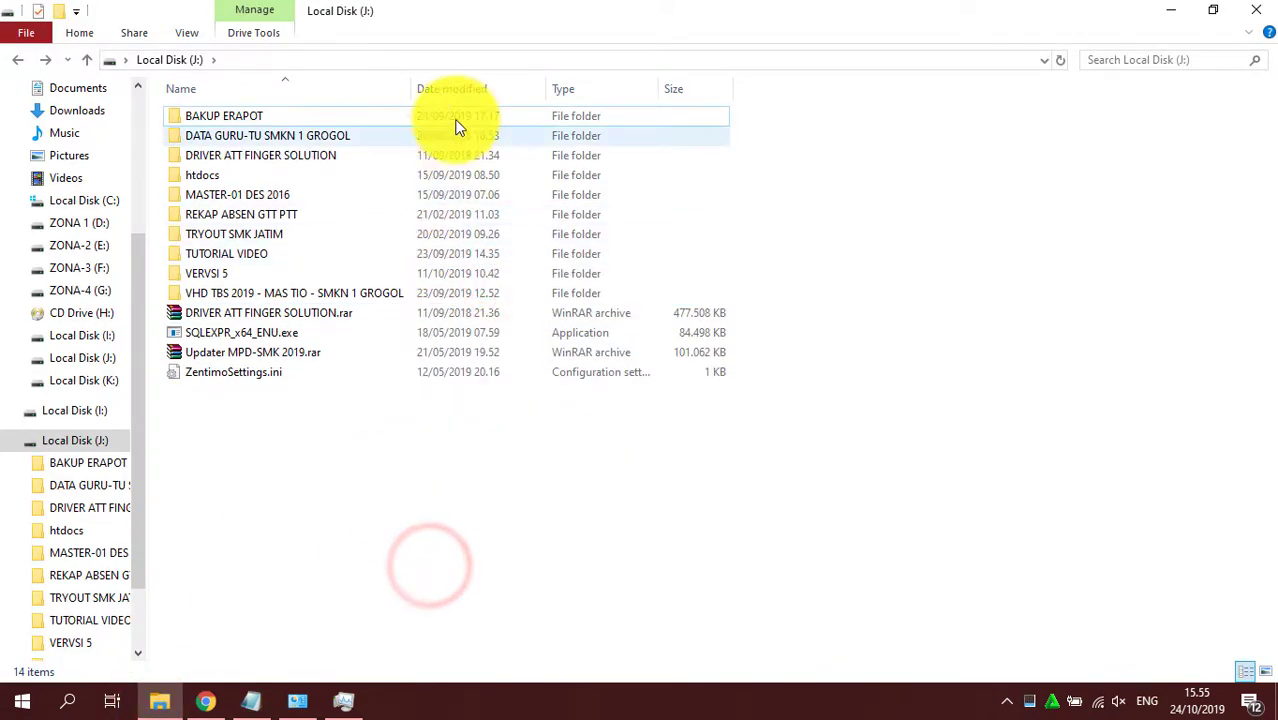
{"action": "double_click", "coordinate": [277, 155]}
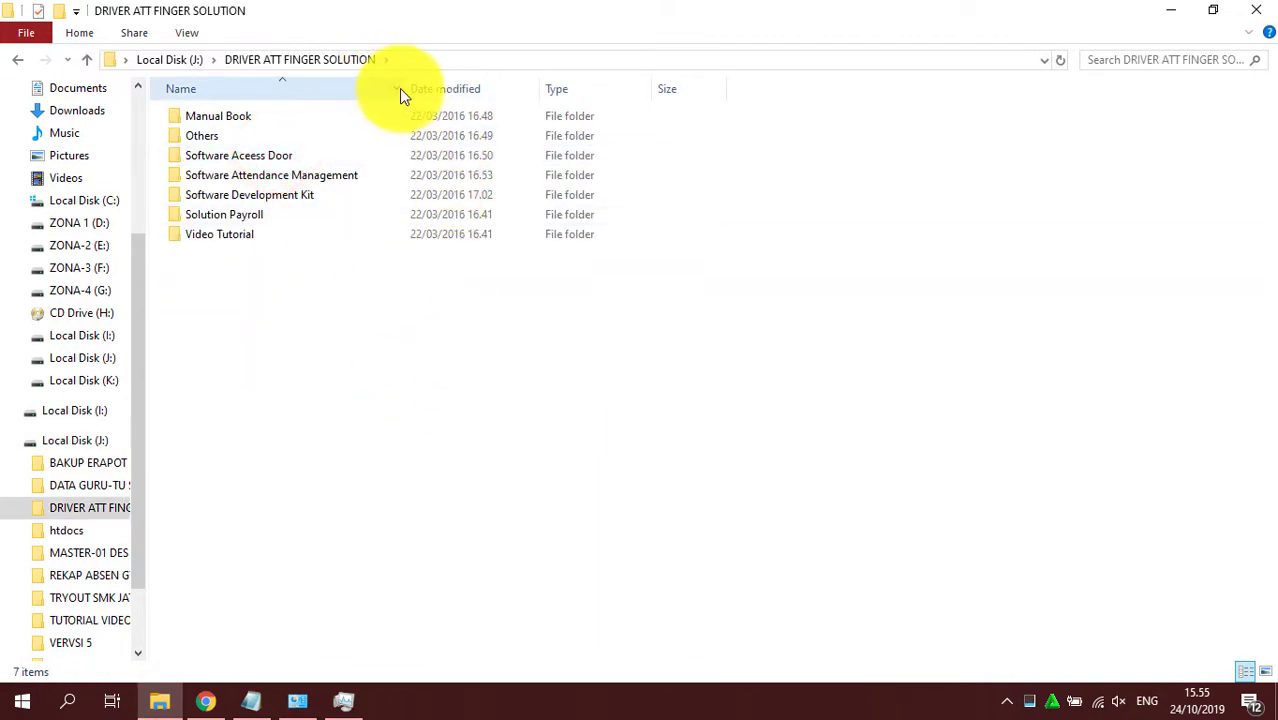
{"action": "left_click_drag", "start_coordinate": [408, 89], "coordinate": [556, 92]}
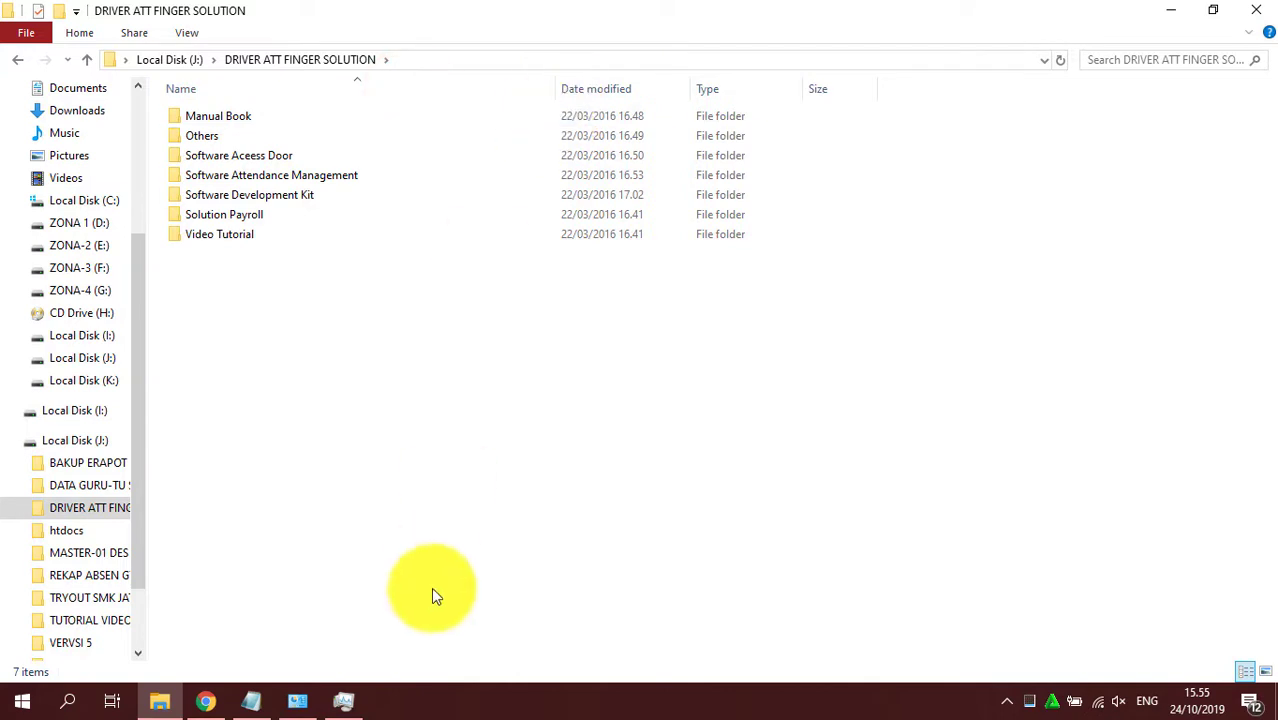
{"action": "right_click", "coordinate": [390, 422]}
{"action": "left_click", "coordinate": [443, 224]}
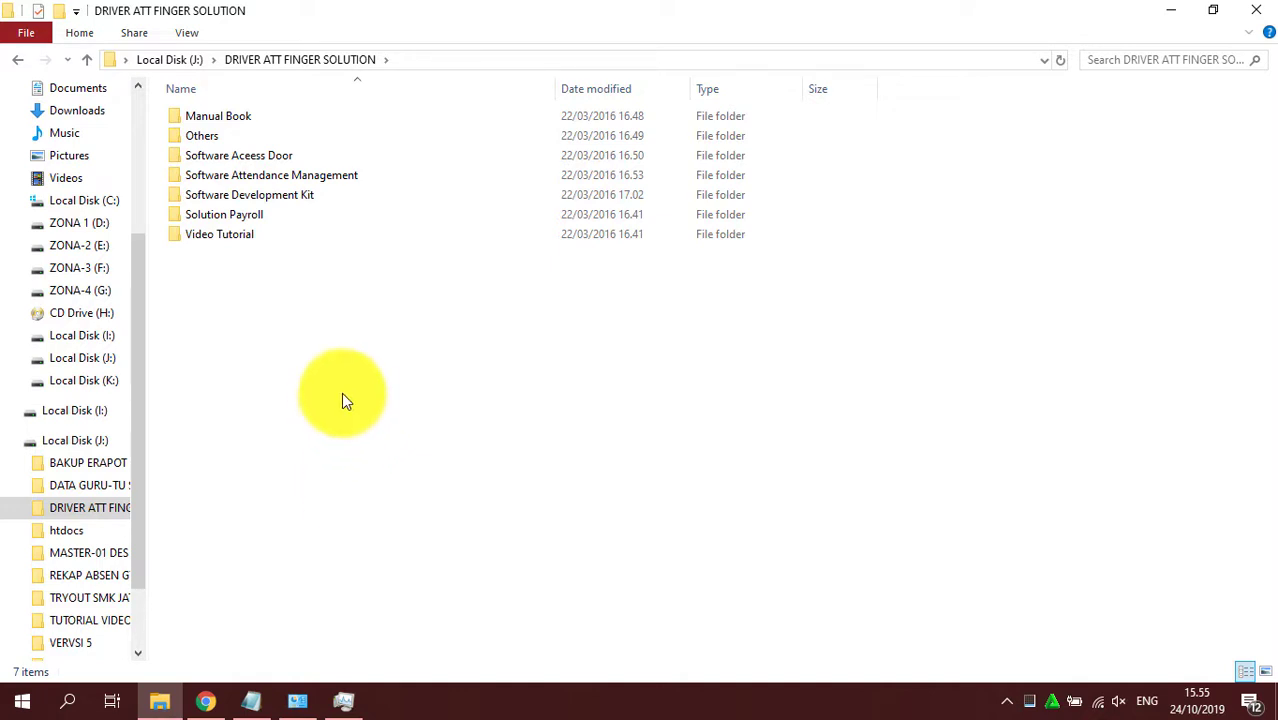
- Look inside the Manual Book and Software Attendance Management folders, returning to DRIVER ATT FINGER SOLUTION after each
{"action": "double_click", "coordinate": [220, 117]}
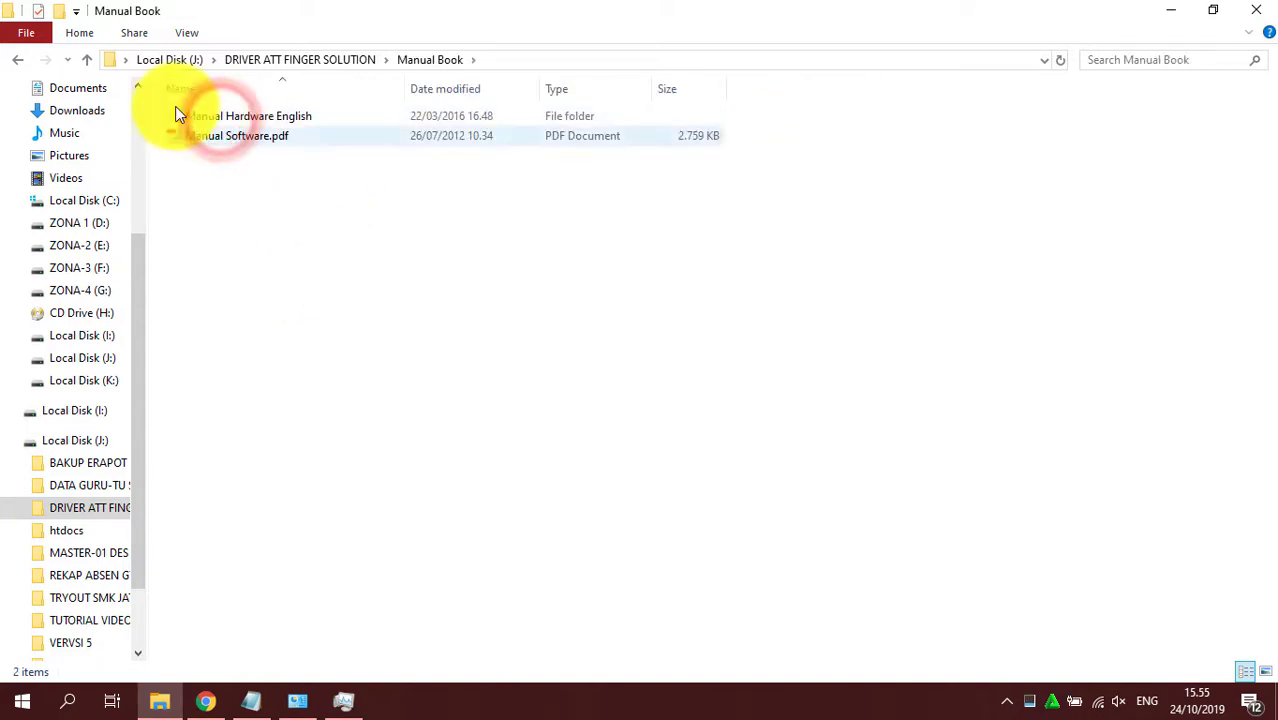
{"action": "left_click", "coordinate": [18, 60]}
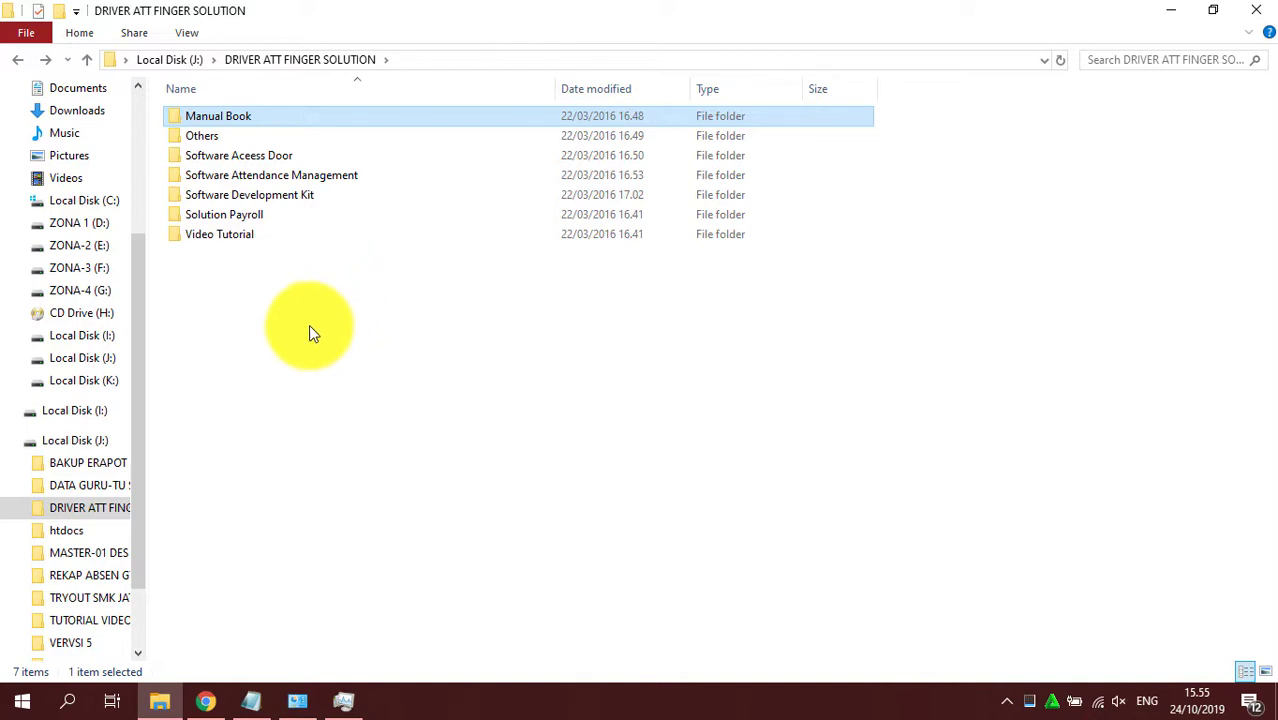
{"action": "left_click", "coordinate": [232, 178]}
{"action": "double_click", "coordinate": [232, 178]}
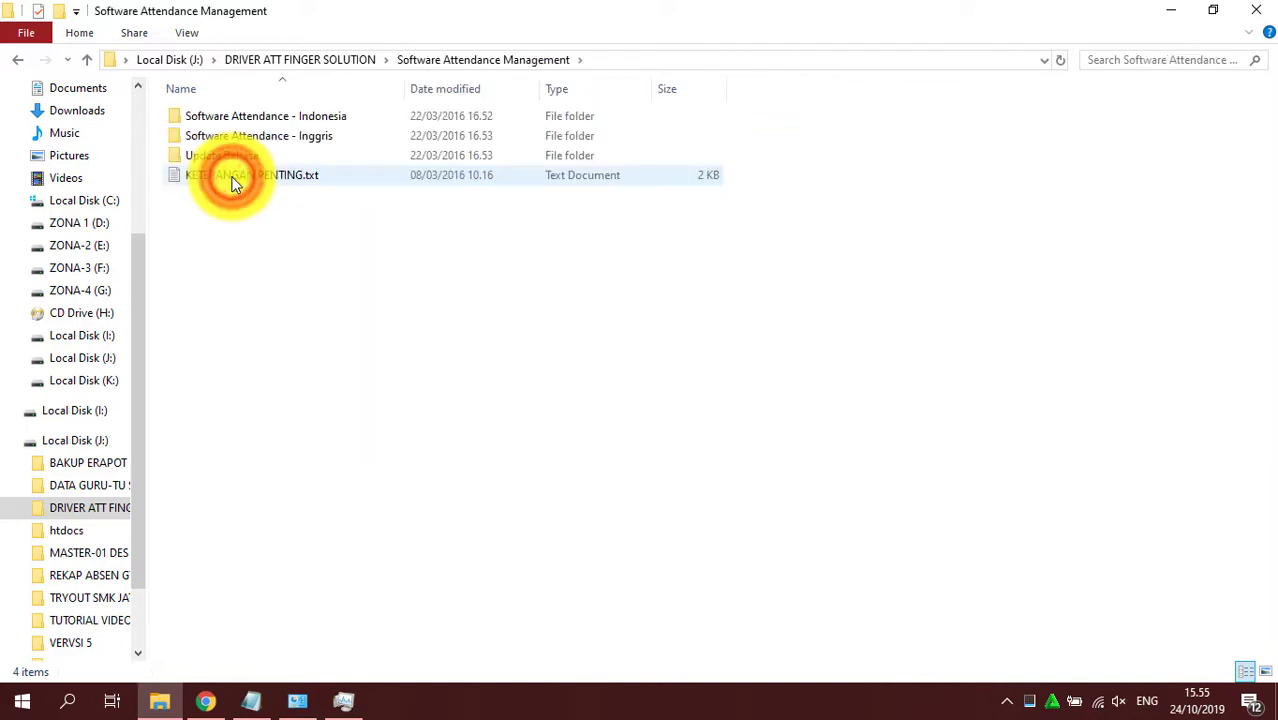
{"action": "left_click", "coordinate": [18, 59]}
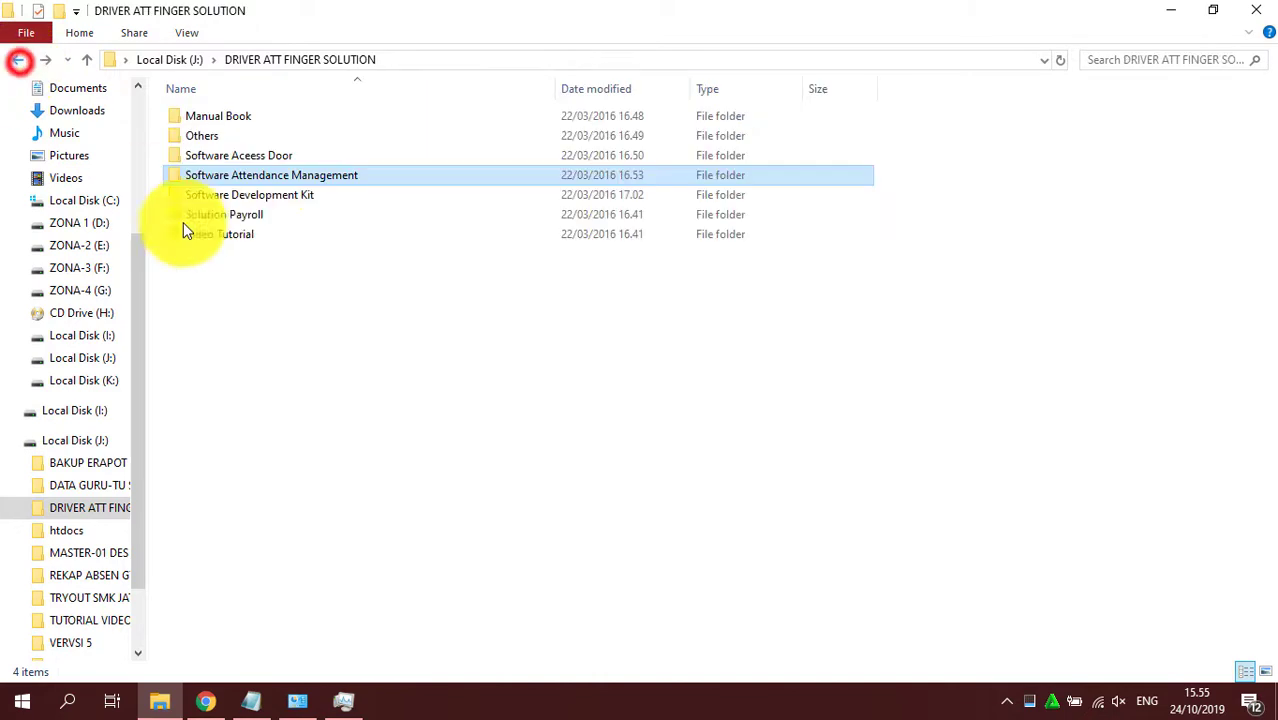
- Open the Software Attendance Management folder and refresh its contents
{"action": "double_click", "coordinate": [244, 179]}
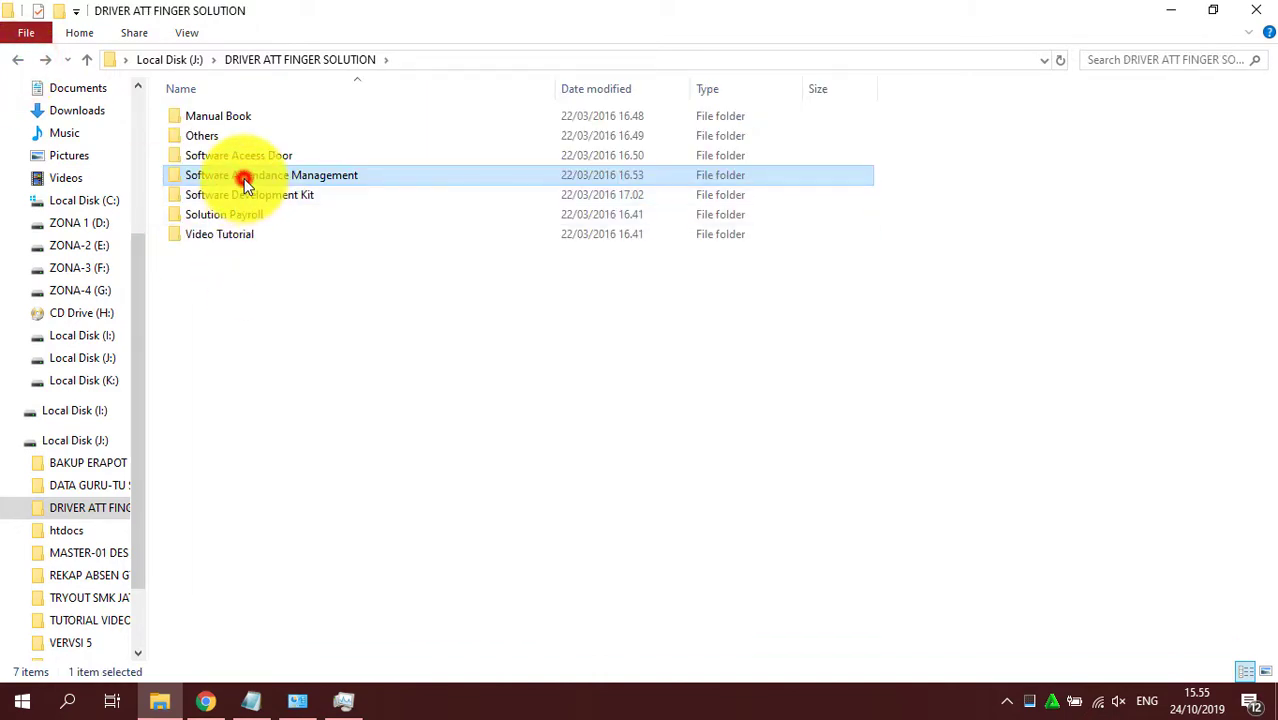
{"action": "right_click", "coordinate": [504, 416]}
{"action": "left_click", "coordinate": [577, 489]}
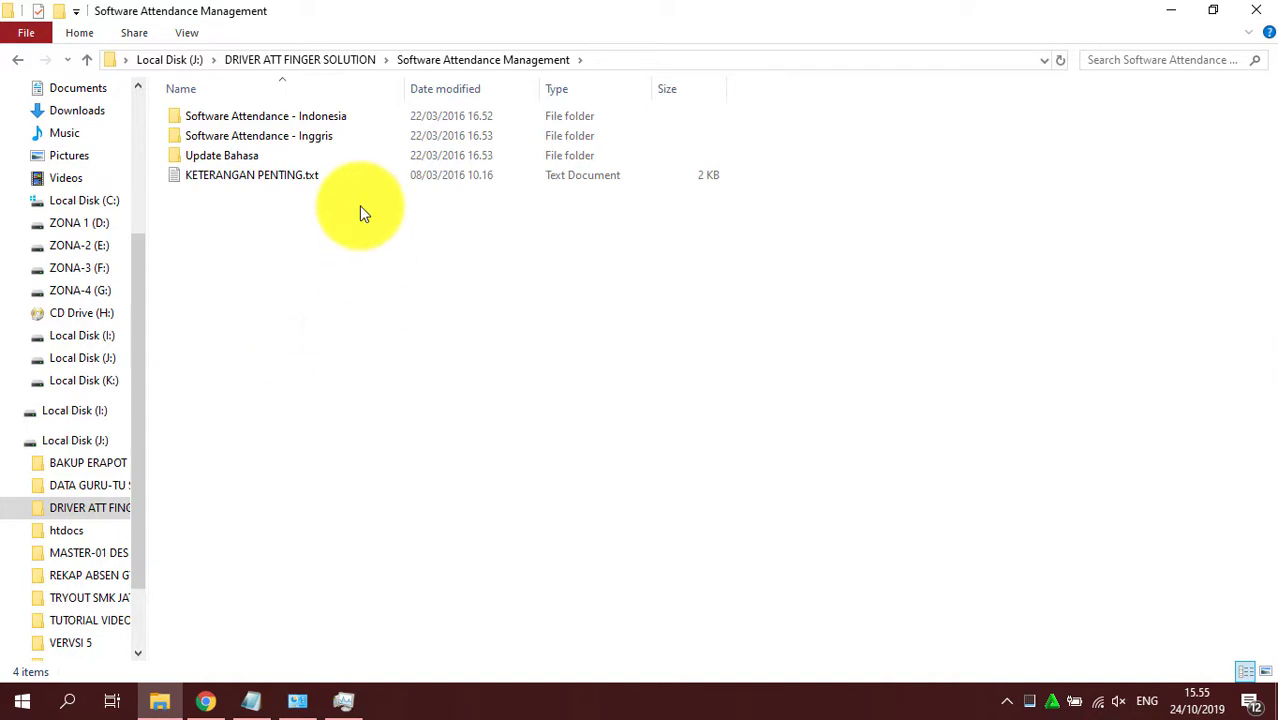
{"action": "right_click", "coordinate": [358, 634]}
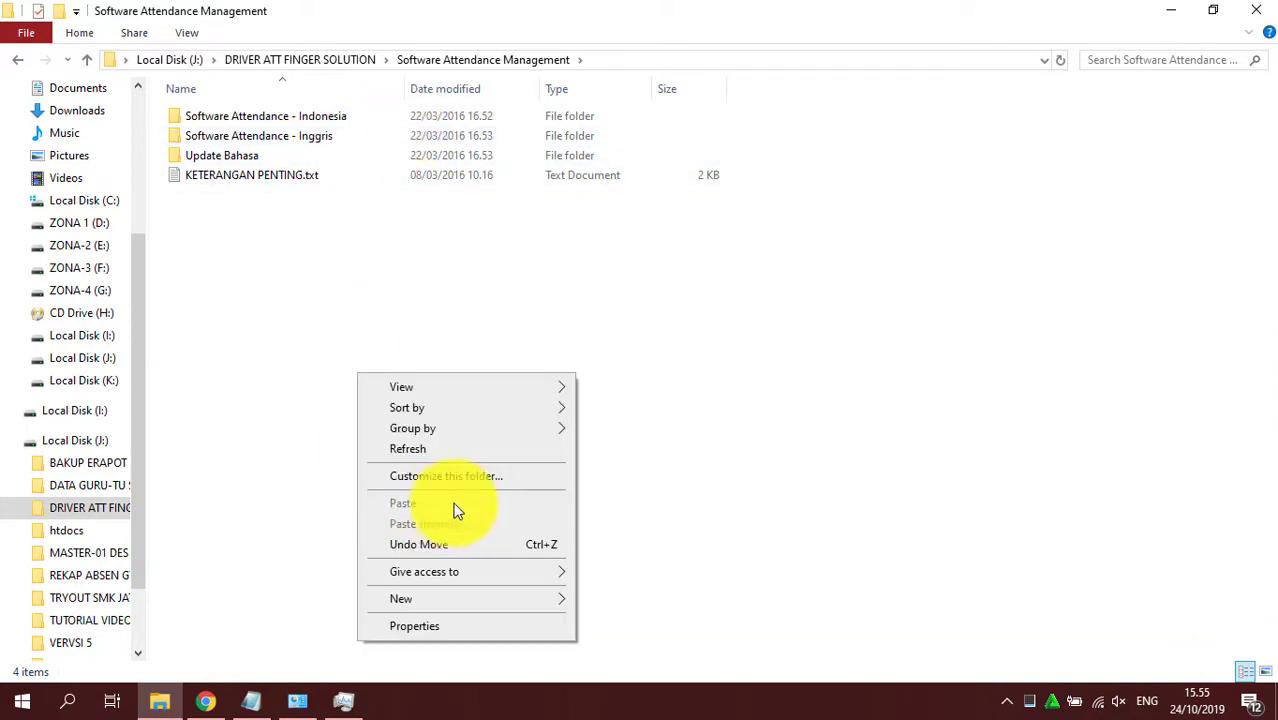
{"action": "left_click", "coordinate": [444, 449]}
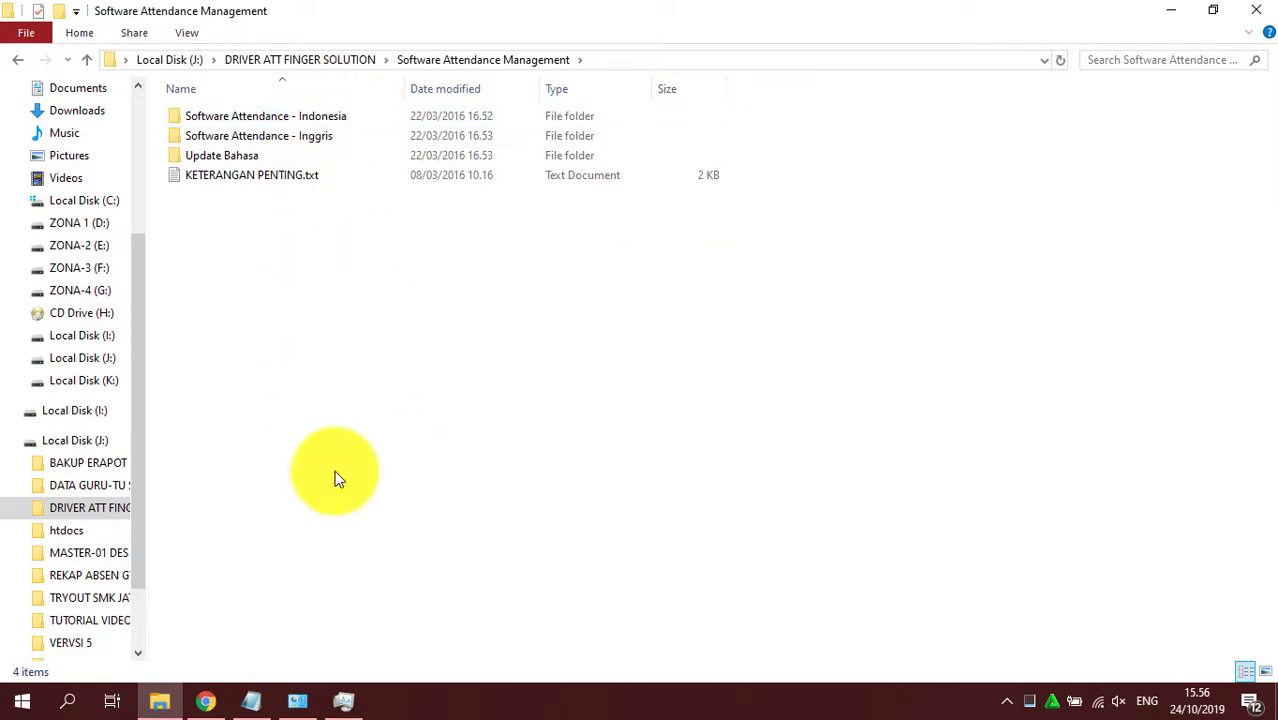
- Switch to Notepad and append "dari Mesin" to the end of the third line, after "Ceklok"
{"action": "left_click", "coordinate": [262, 700]}
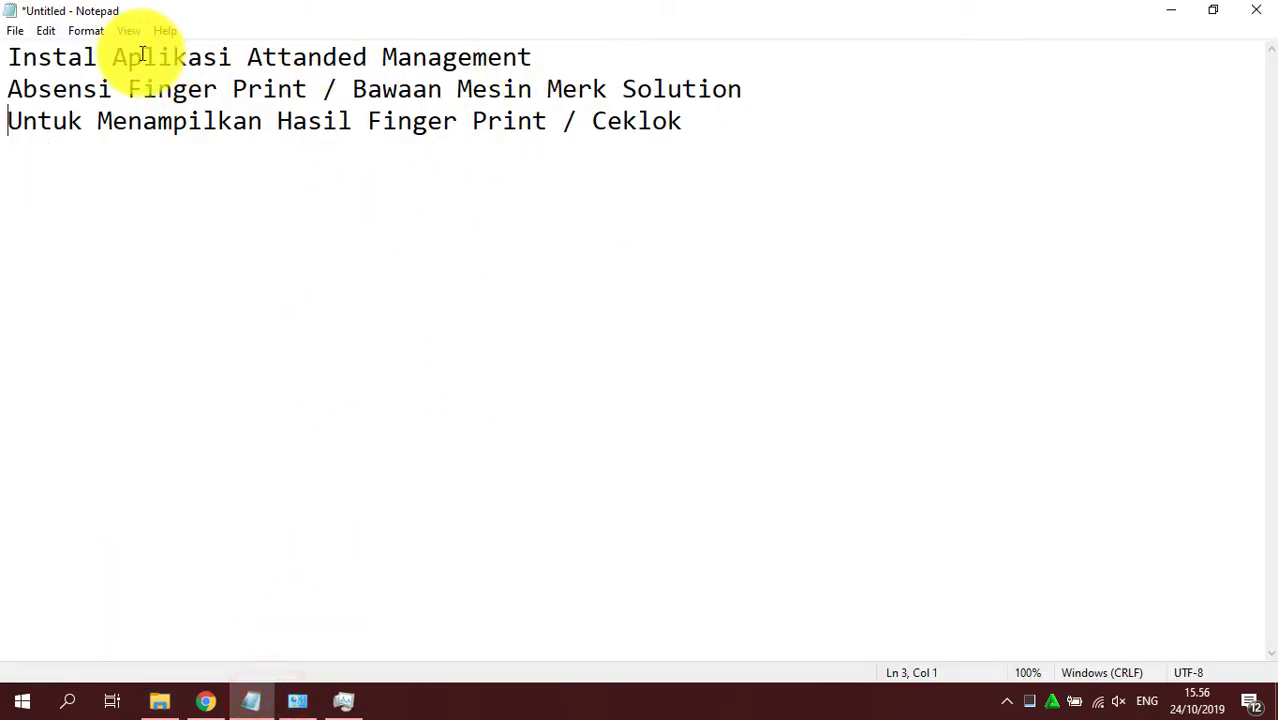
{"action": "left_click_drag", "start_coordinate": [122, 57], "coordinate": [540, 57]}
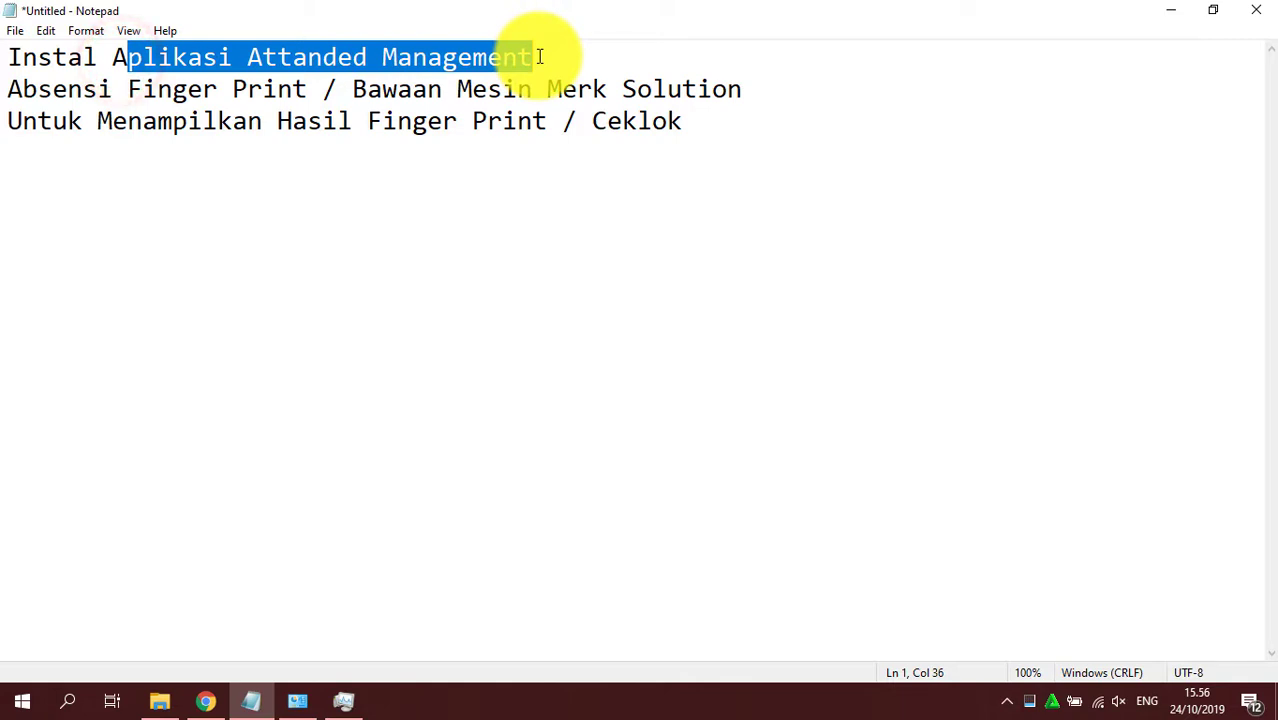
{"action": "left_click", "coordinate": [540, 57]}
{"action": "left_click_drag", "start_coordinate": [12, 122], "coordinate": [702, 146]}
{"action": "left_click", "coordinate": [693, 123]}
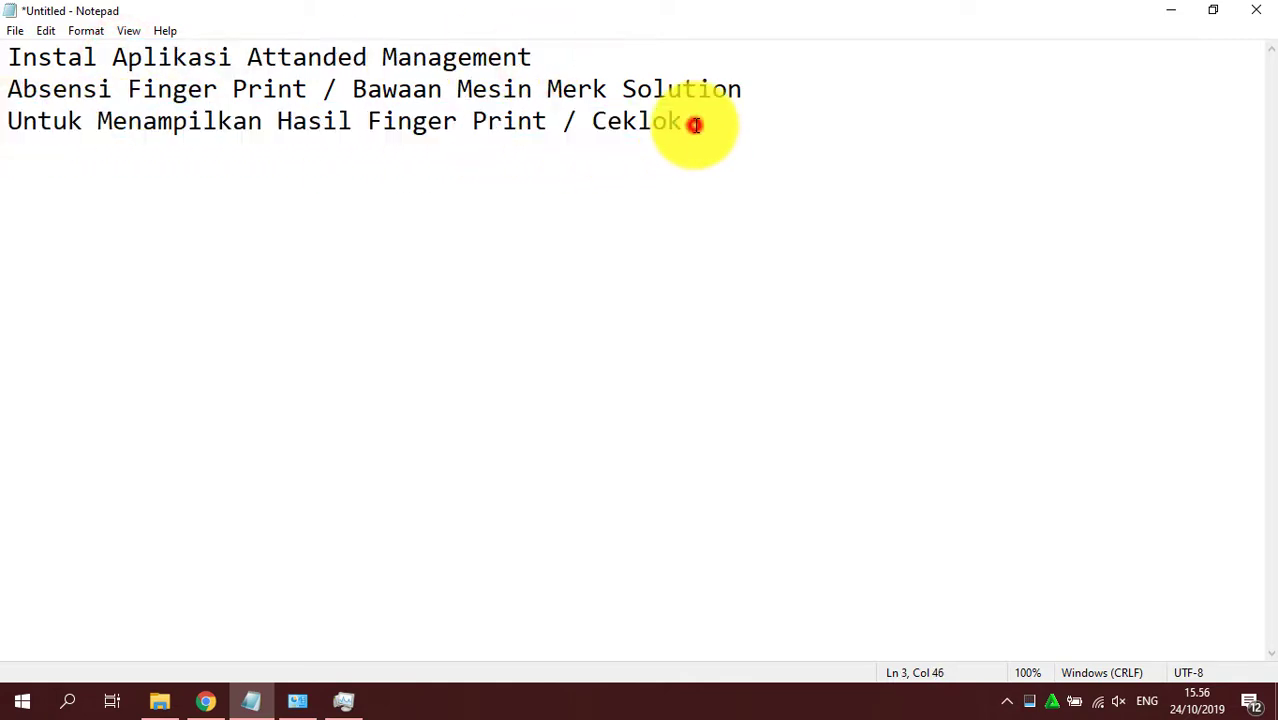
{"action": "type", "text": "dari Mesin"}
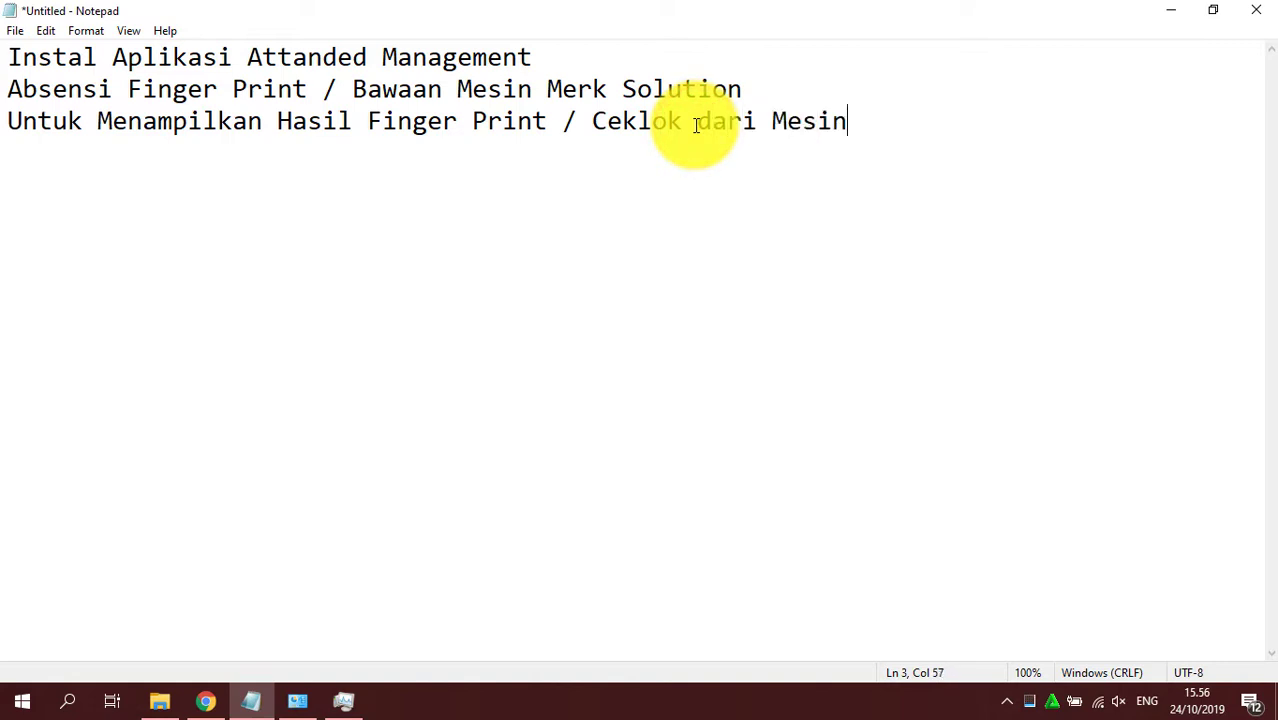
{"action": "right_click", "coordinate": [695, 126]}
{"action": "left_click", "coordinate": [625, 257]}
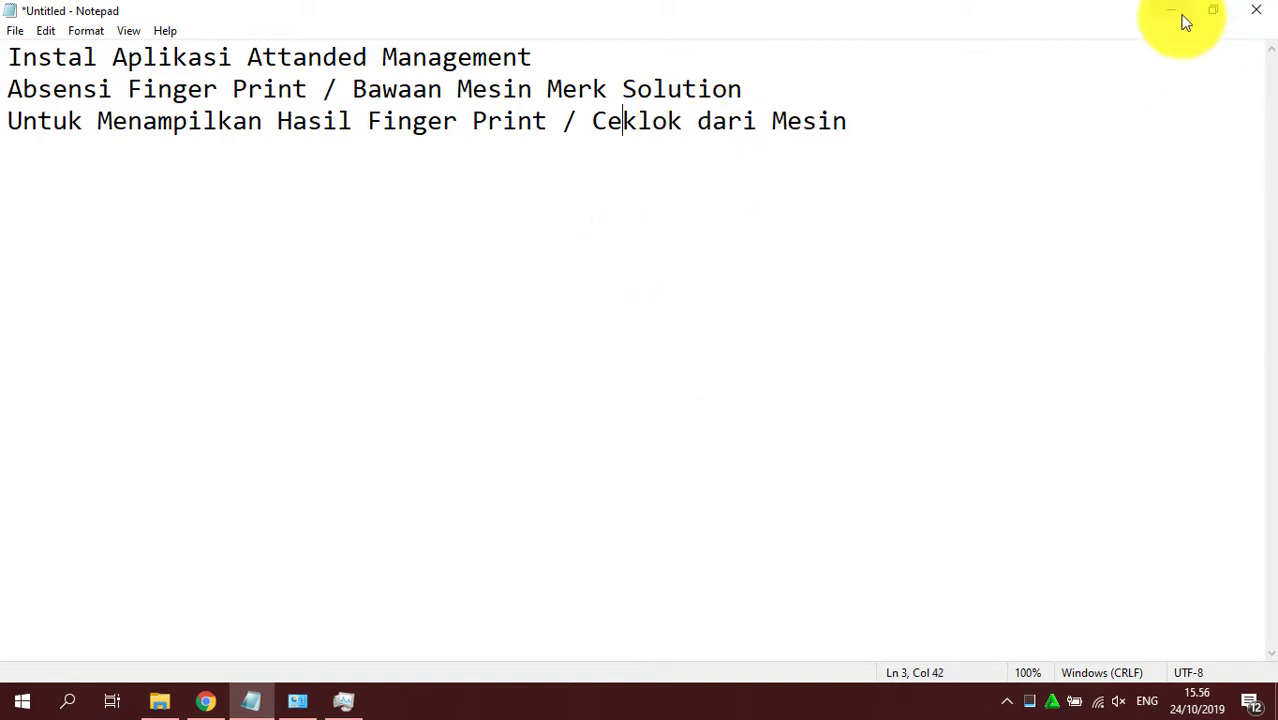
- Add a "Metode :" heading below the third line, followed by the list item "1. Kabel Lan Mesinnya."
{"action": "left_click", "coordinate": [966, 113]}
{"action": "key", "text": "Return"}
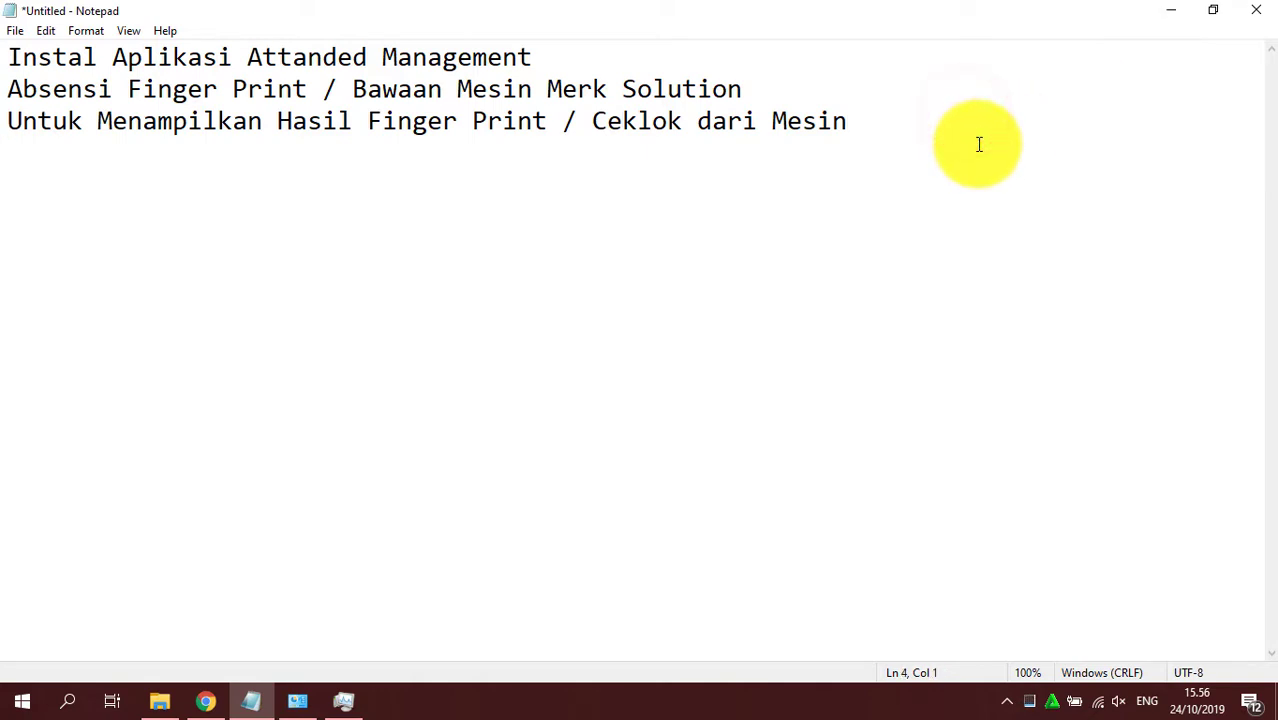
{"action": "type", "text": "Metode :"}
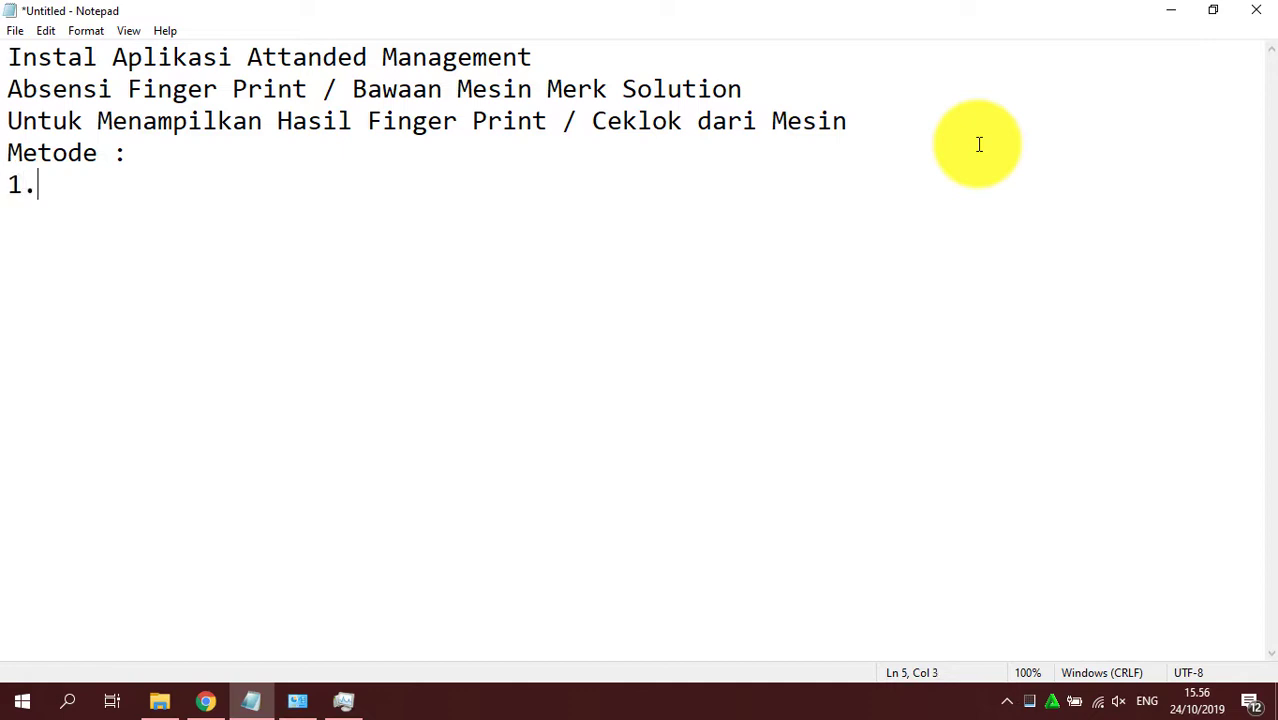
{"action": "type", "text": "abel Lan"}
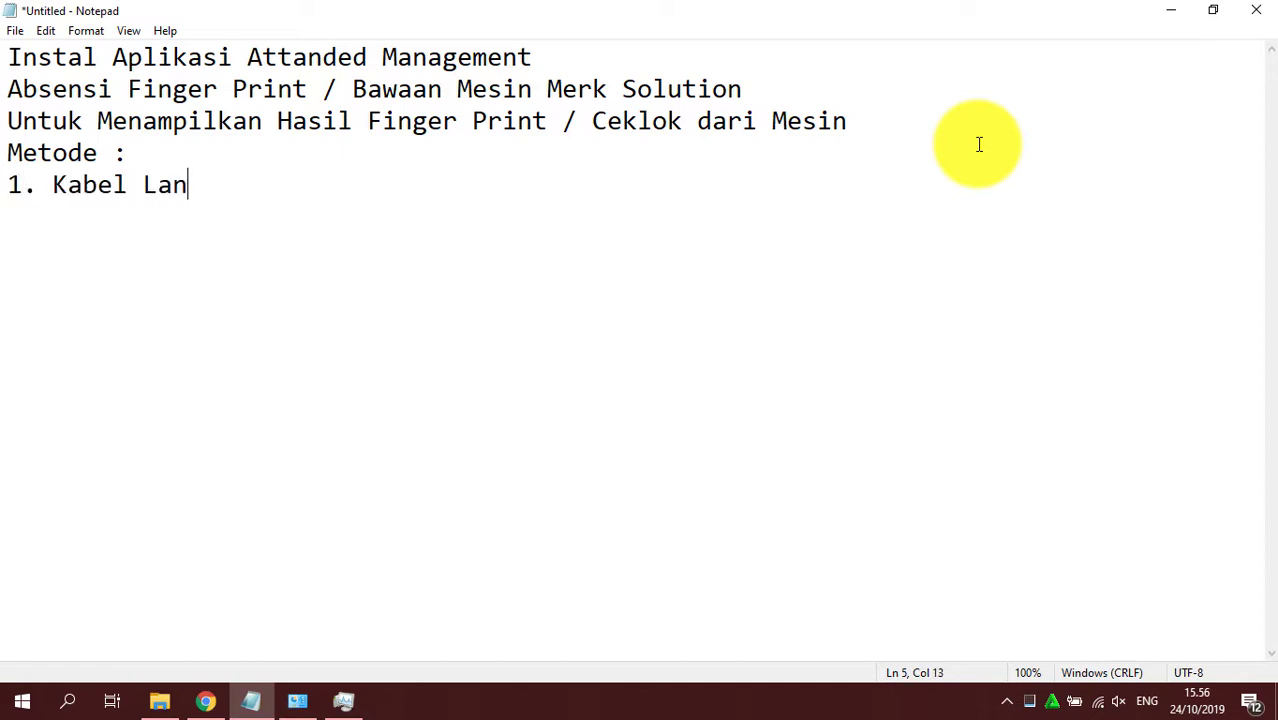
{"action": "type", "text": " Mei"}
{"action": "type", "text": "sinnya."}
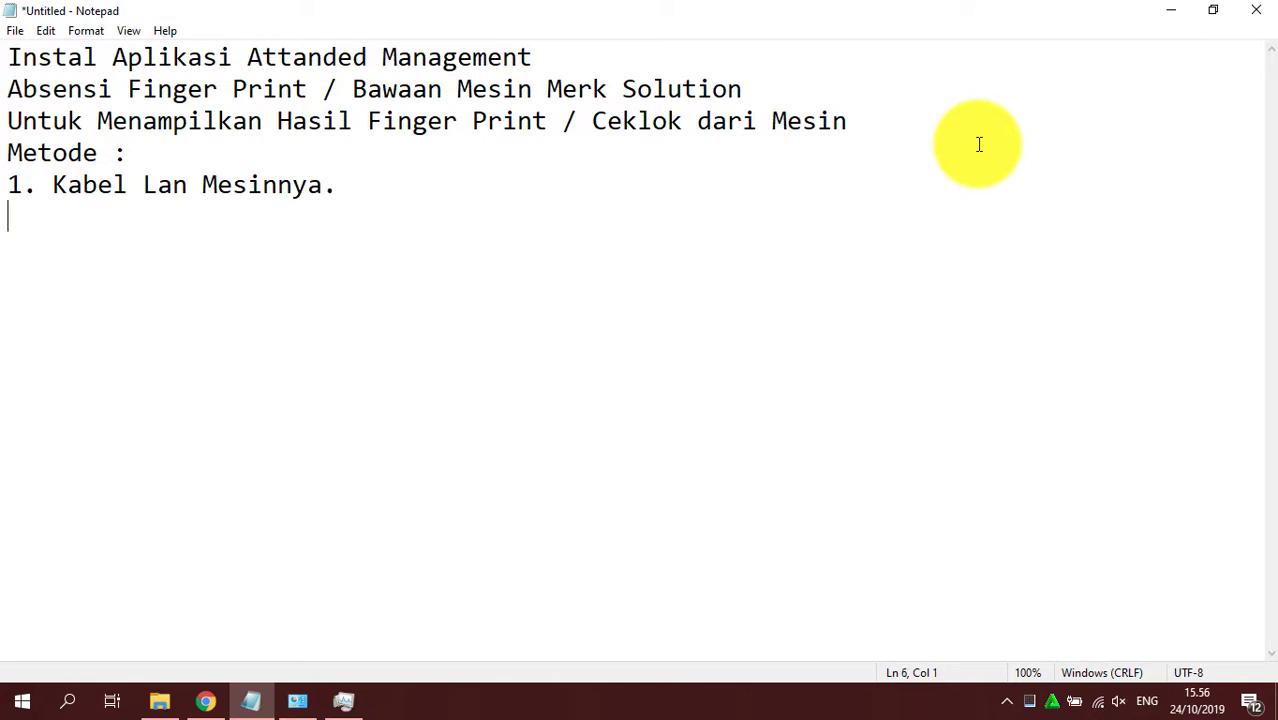
- Add the second list item "2. Wifi > Next Time" below the cable item
{"action": "type", "text": "Wifi"}
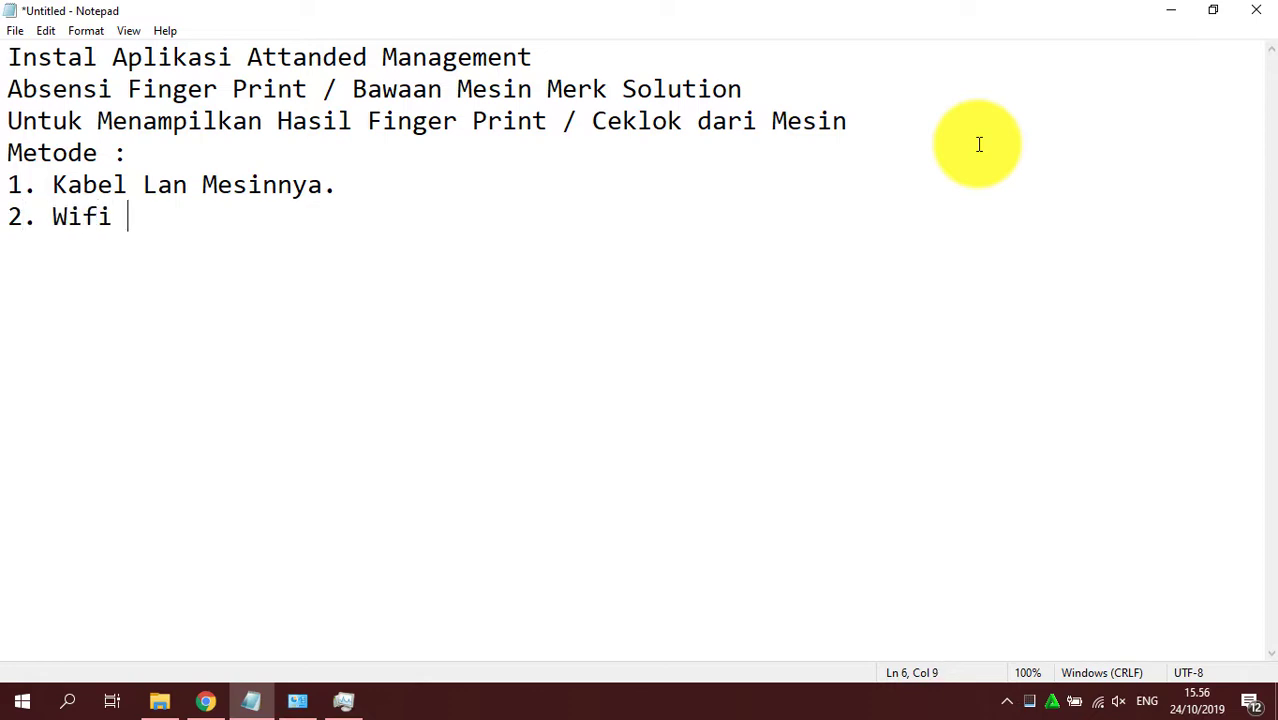
{"action": "type", "text": " > Next TI"}
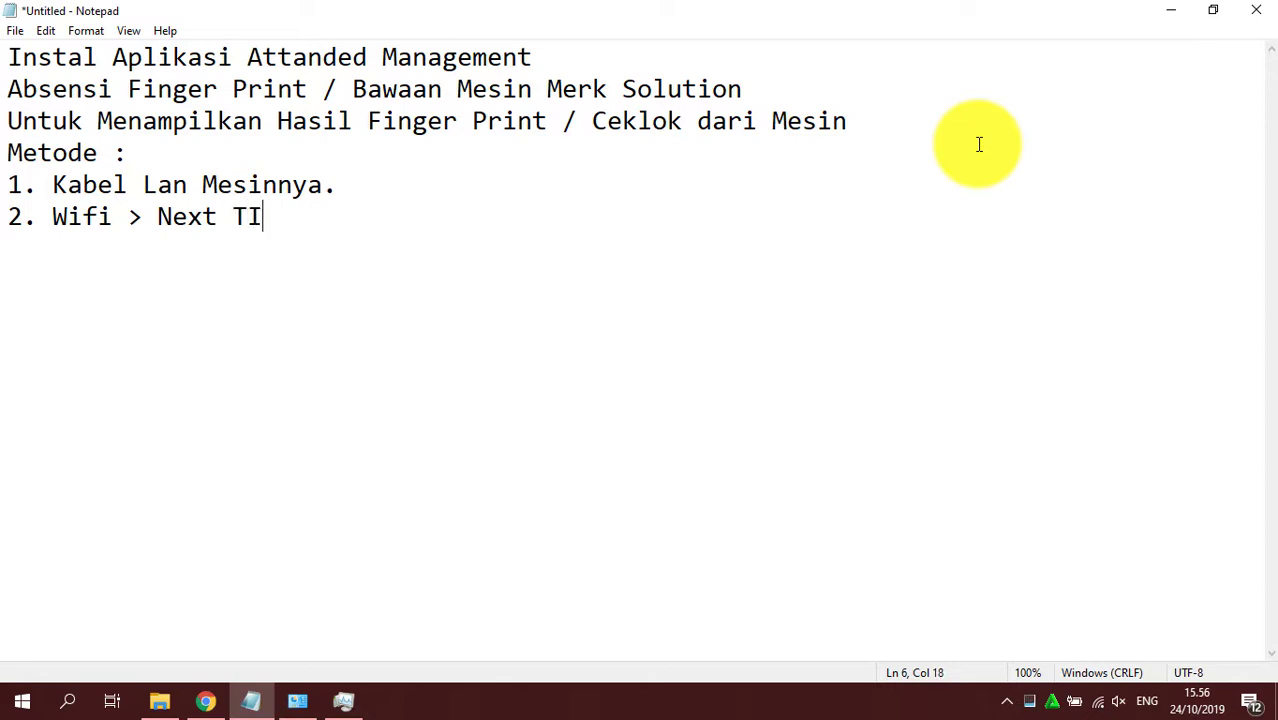
{"action": "type", "text": "me"}
{"action": "key", "text": "BackSpace"}
{"action": "key", "text": "BackSpace"}
{"action": "key", "text": "BackSpace"}
{"action": "type", "text": "ime"}
- Insert "Koneksi" after "Metode" in the list heading
{"action": "left_click_drag", "start_coordinate": [54, 184], "coordinate": [330, 184]}
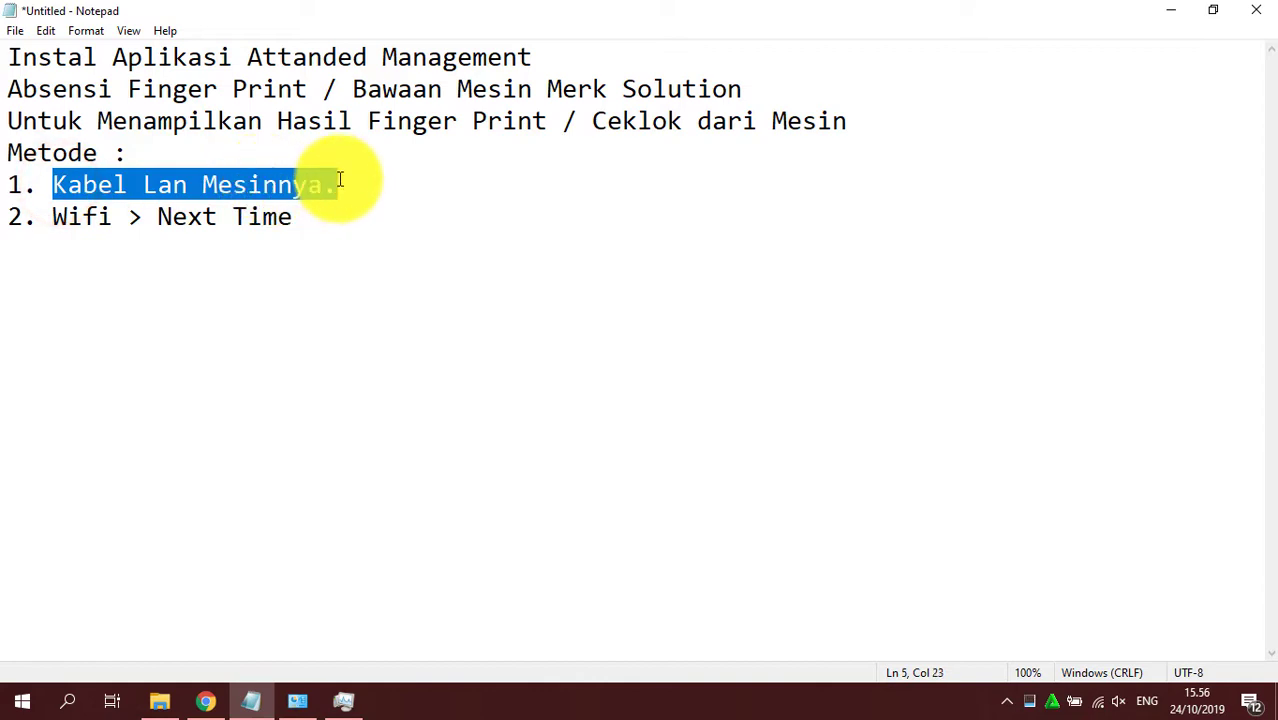
{"action": "left_click", "coordinate": [116, 154]}
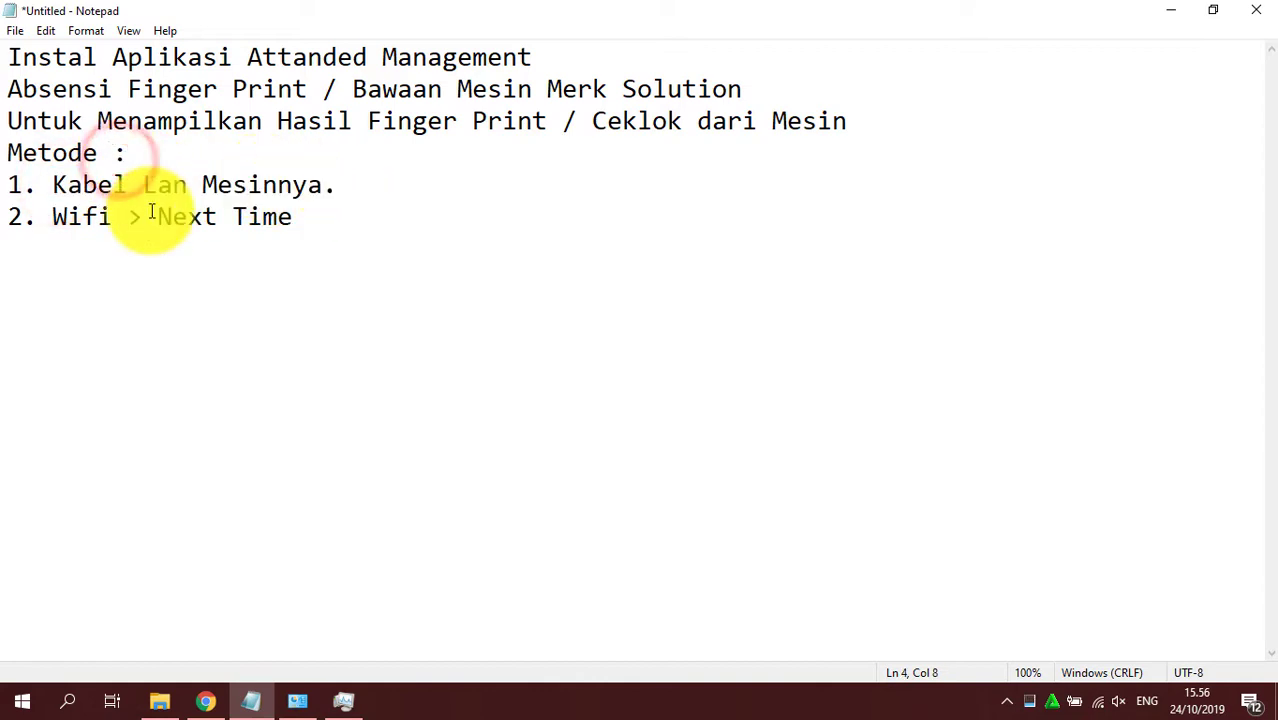
{"action": "type", "text": "Koneksi"}
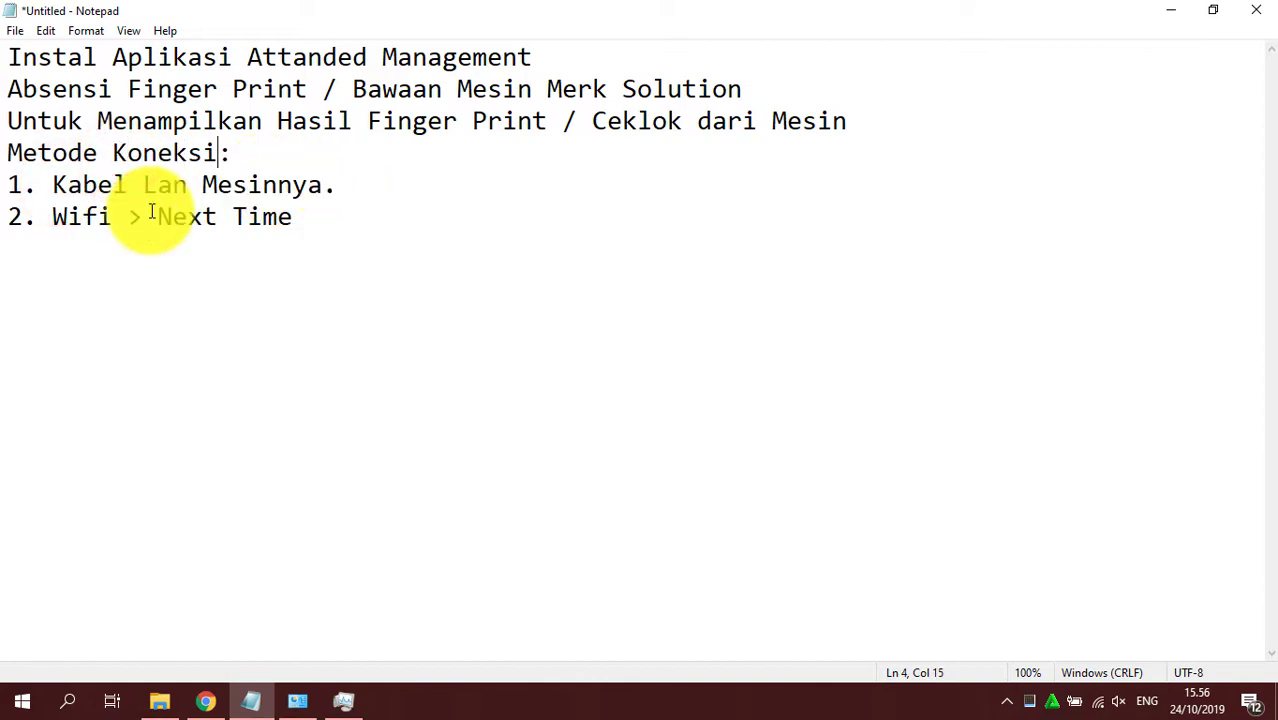
- Append "( modem, HUB, Mesin )" to the end of the first list item, after "Kabel Lan Mesinnya."
{"action": "left_click_drag", "start_coordinate": [52, 186], "coordinate": [354, 188]}
{"action": "left_click", "coordinate": [368, 251]}
{"action": "left_click", "coordinate": [348, 188]}
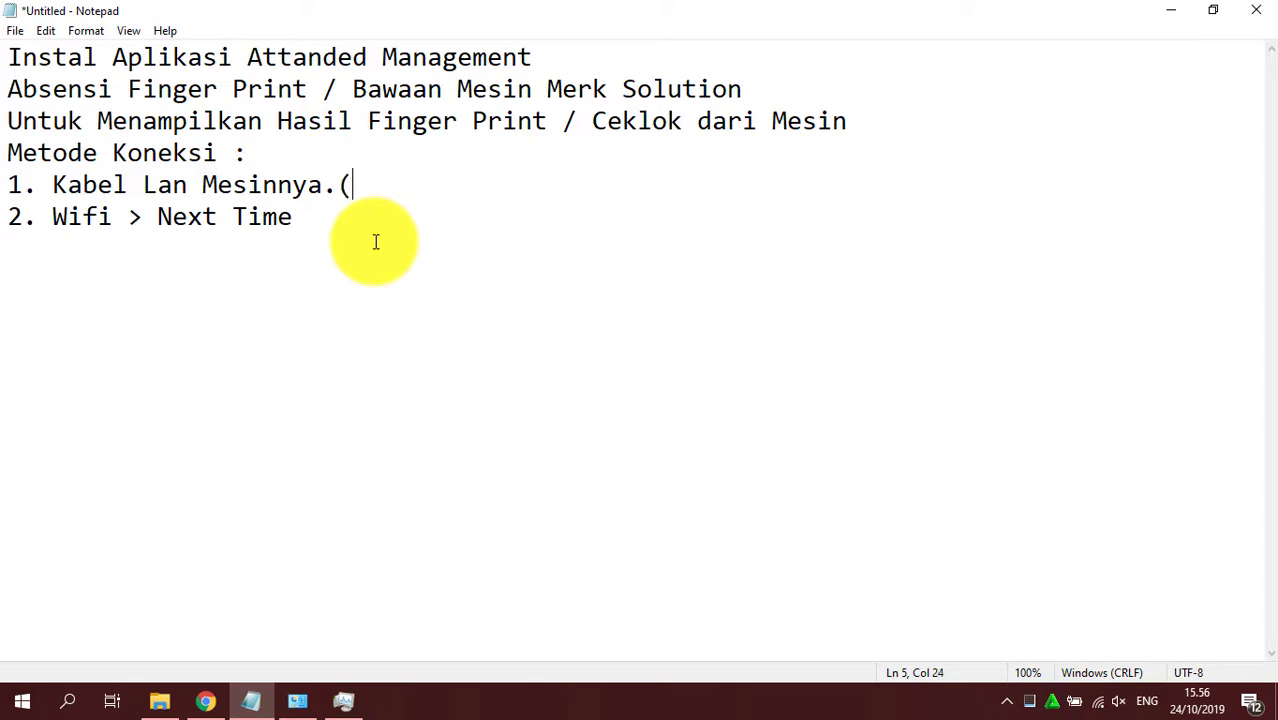
{"action": "type", "text": "( modem"}
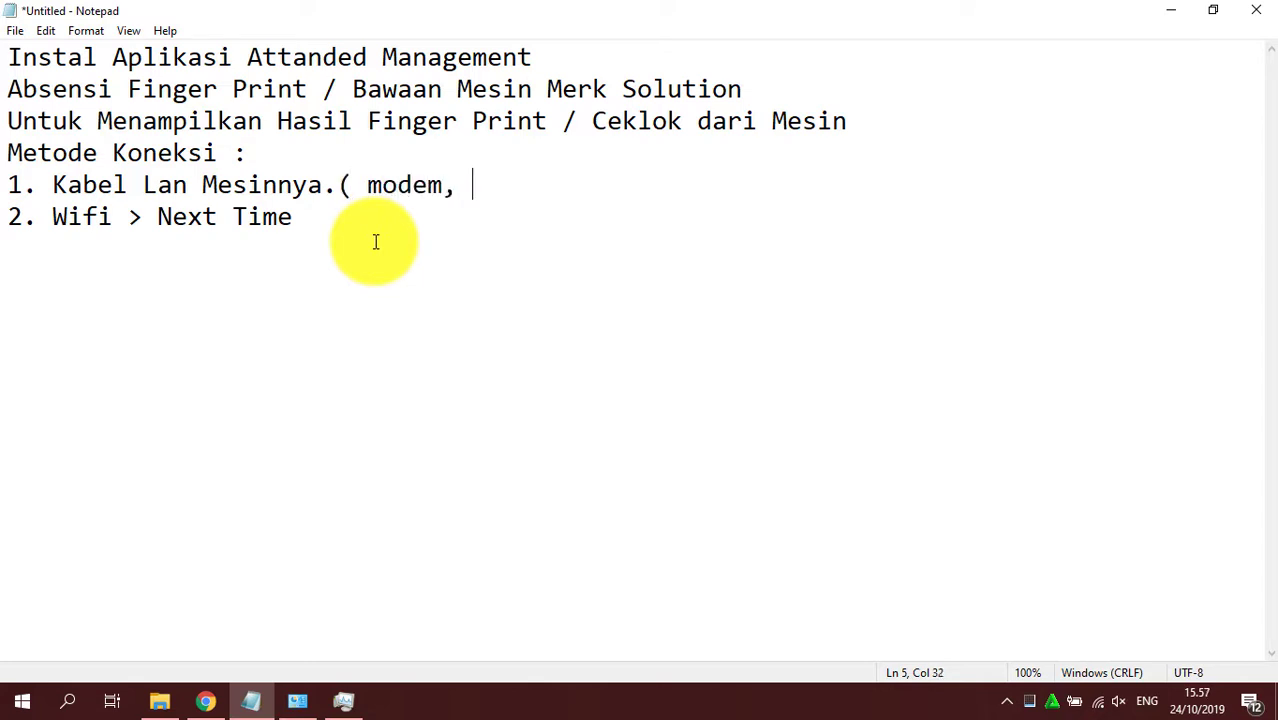
{"action": "type", "text": ", HUB"}
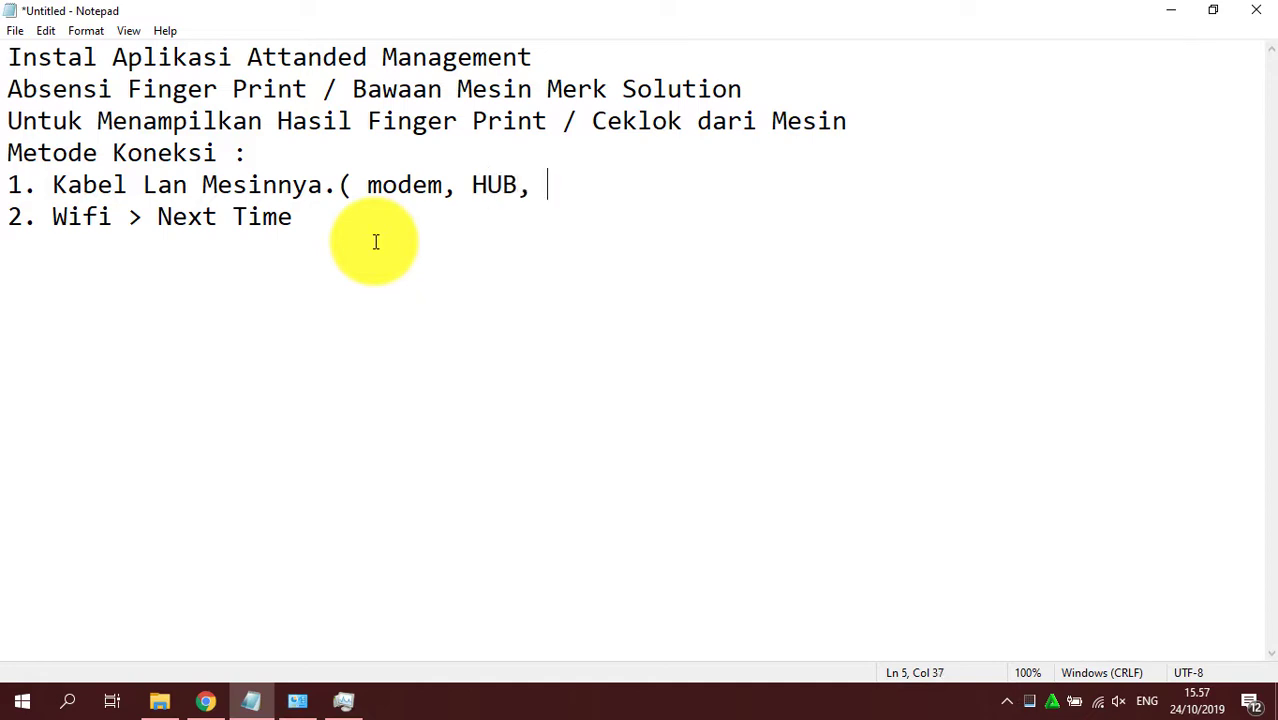
{"action": "type", "text": ", Mesin"}
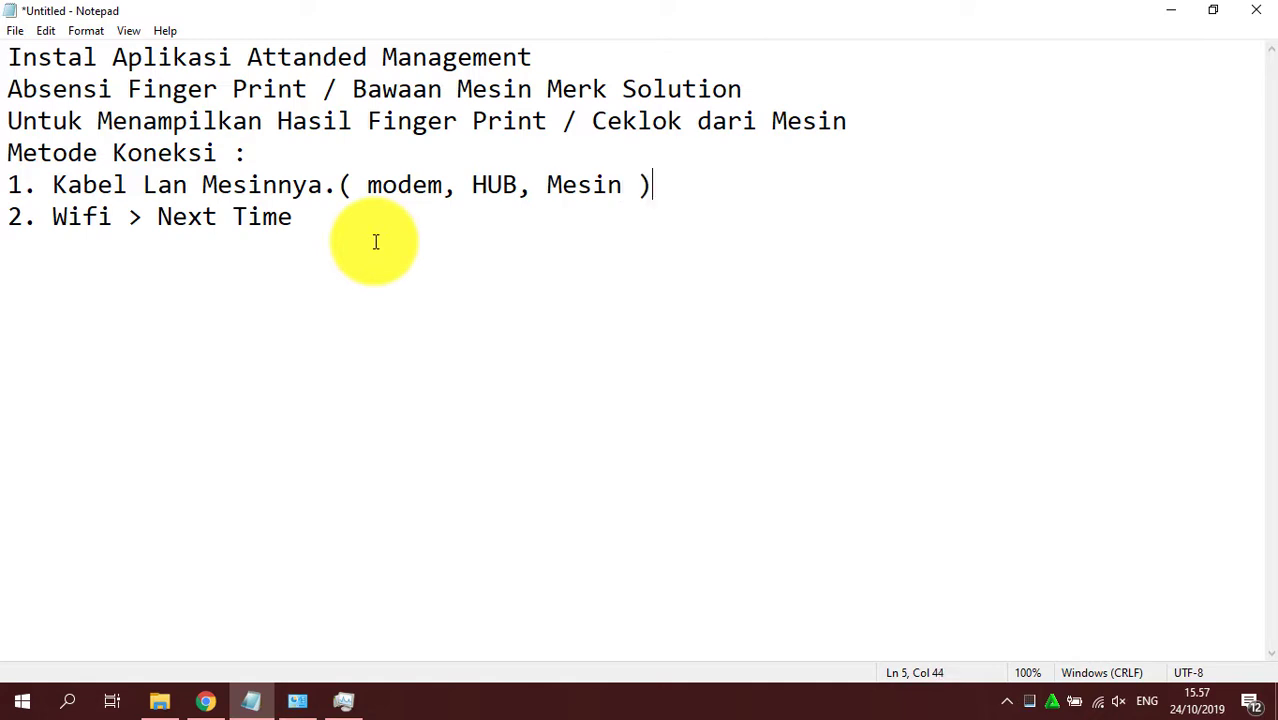
- Check the available Wi-Fi networks, and insert "-wifi" after "modem" in the first list item
{"action": "left_click", "coordinate": [1106, 704]}
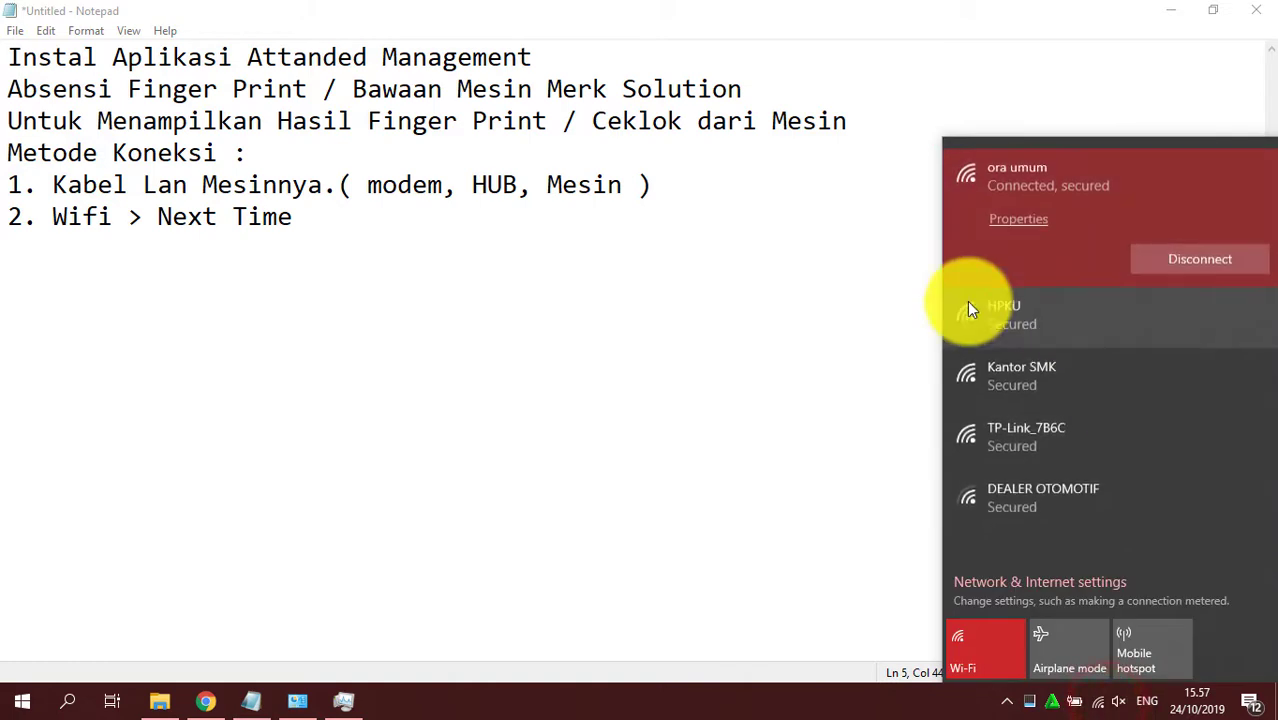
{"action": "left_click", "coordinate": [842, 485]}
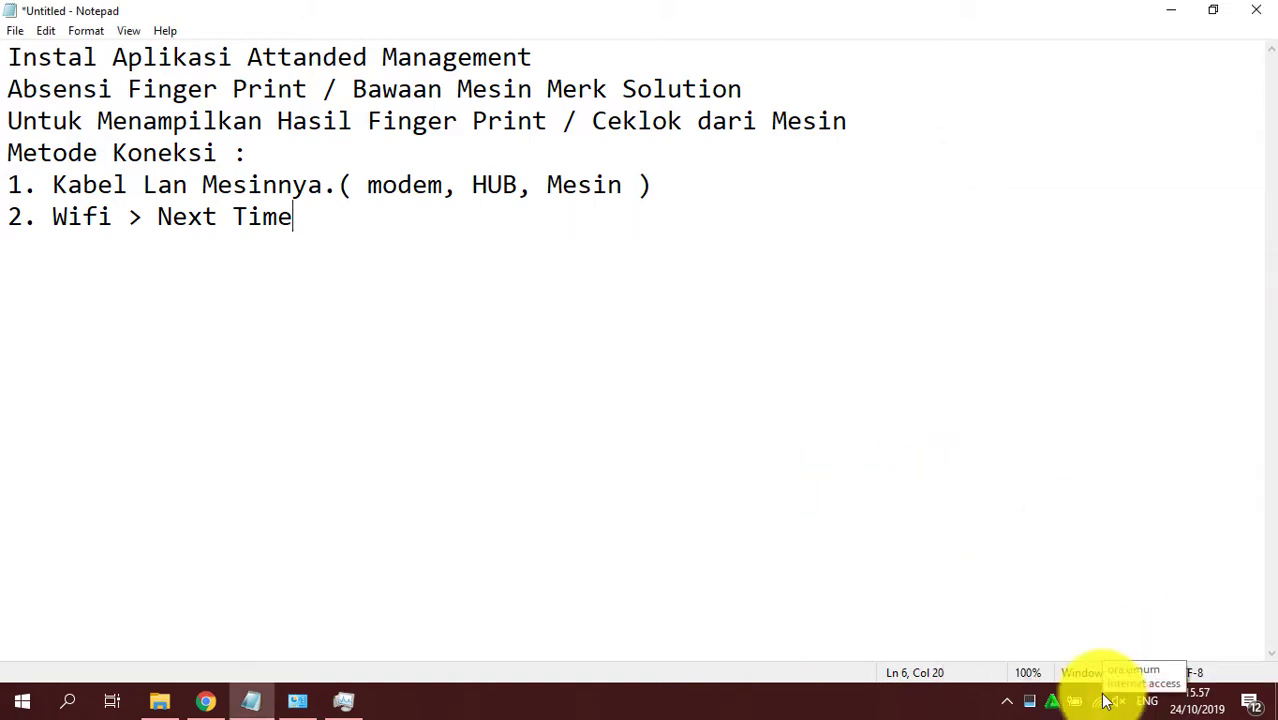
{"action": "left_click", "coordinate": [443, 186]}
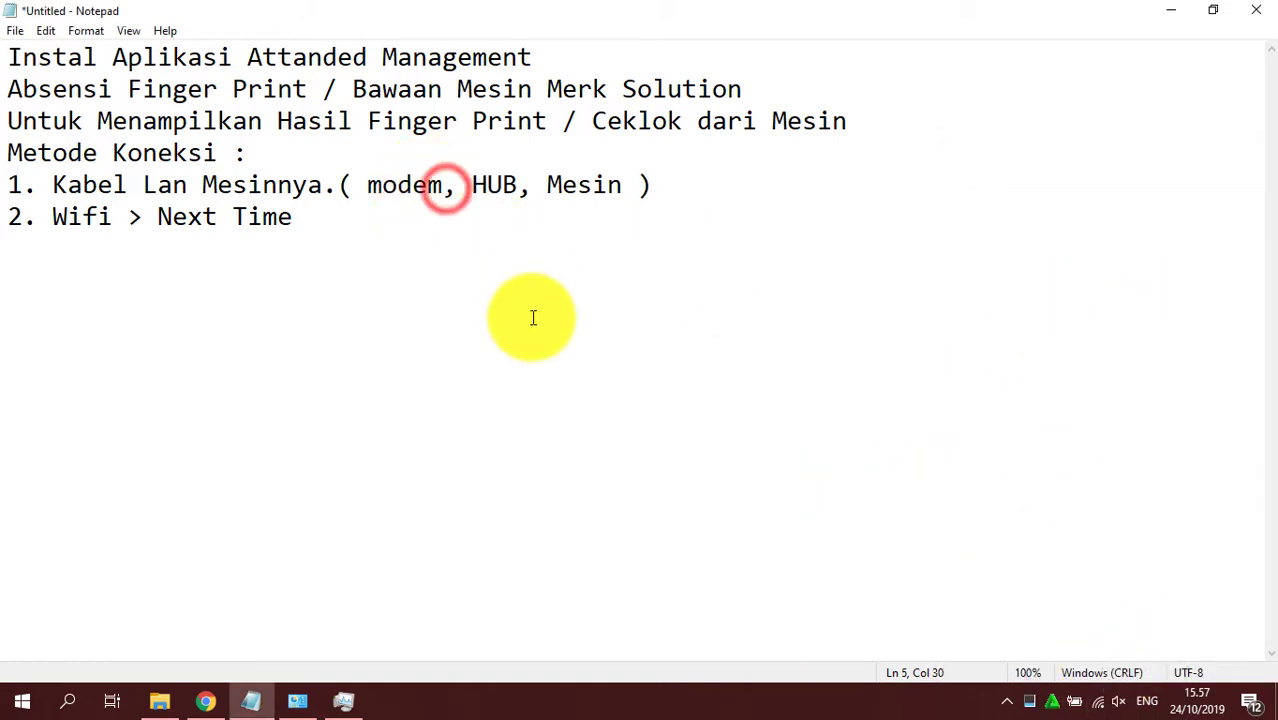
{"action": "type", "text": "-"}
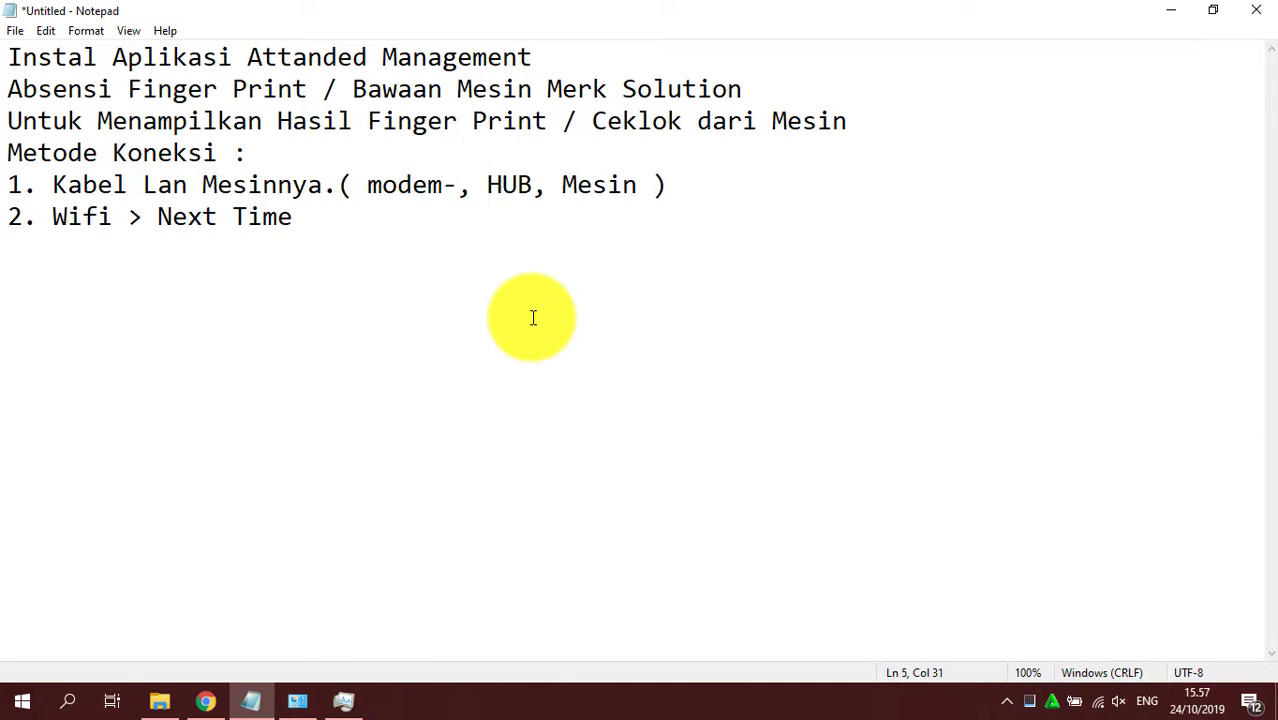
{"action": "type", "text": "wifi, "}
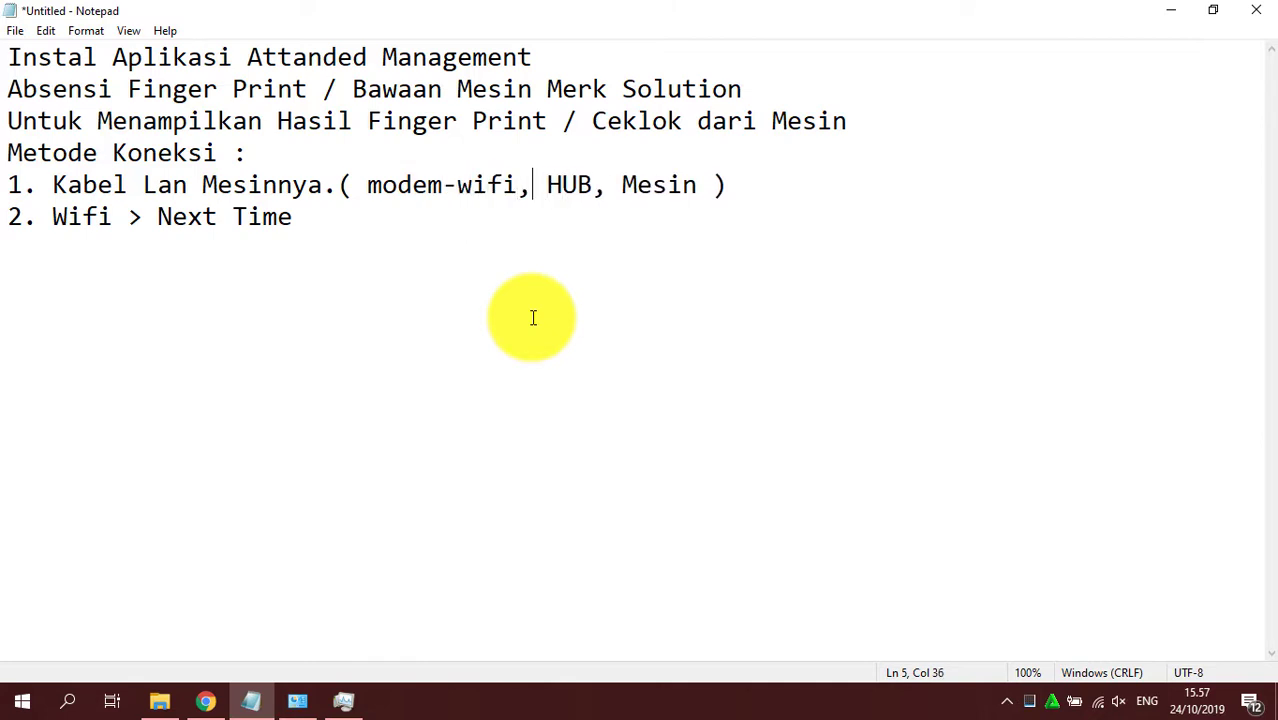
- Expand the remaining bracketed entries in the first list item to read "modem>HUB, Hub>Mesin"
{"action": "type", "text": "mode"}
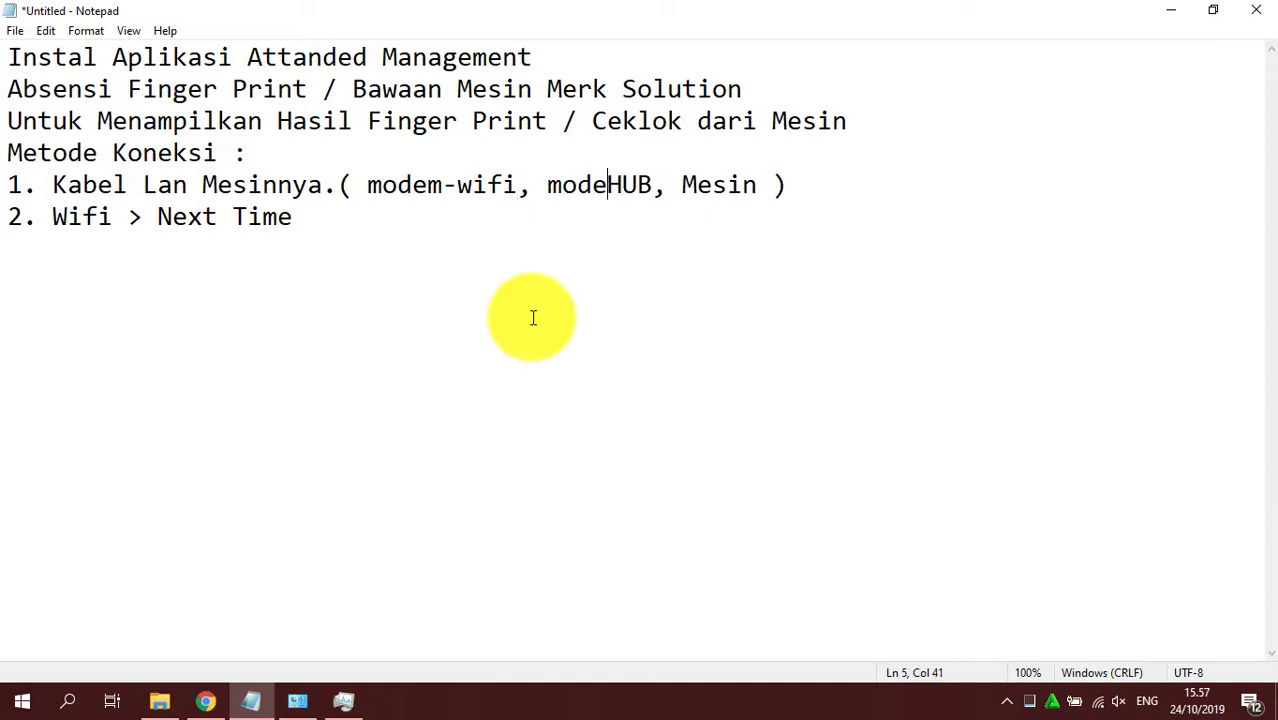
{"action": "type", "text": "m>"}
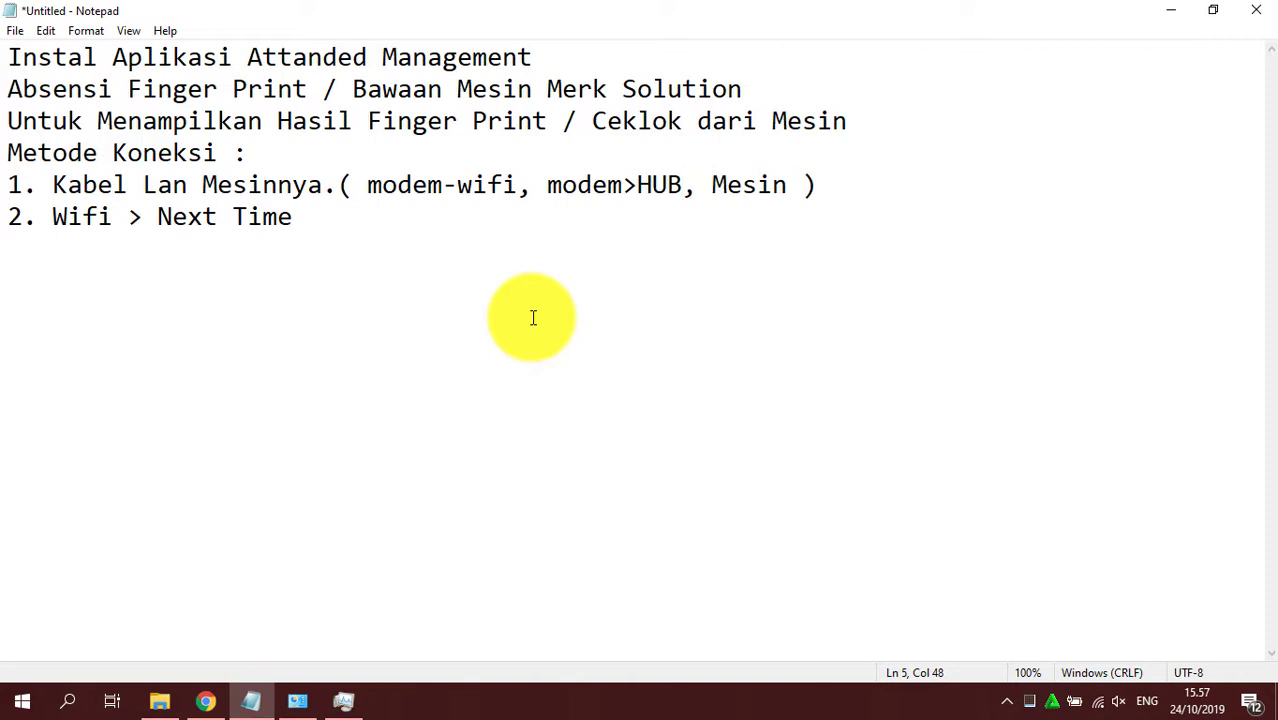
{"action": "type", "text": "HUB, Hub"}
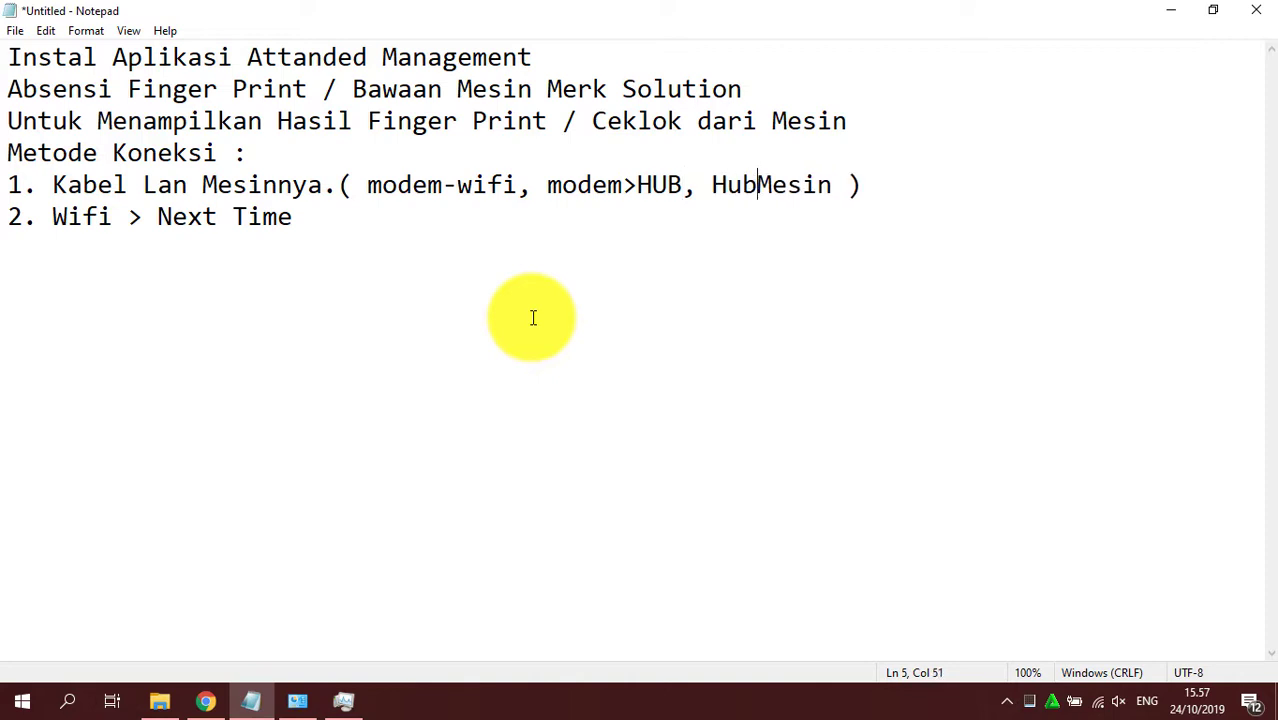
{"action": "type", "text": ">"}
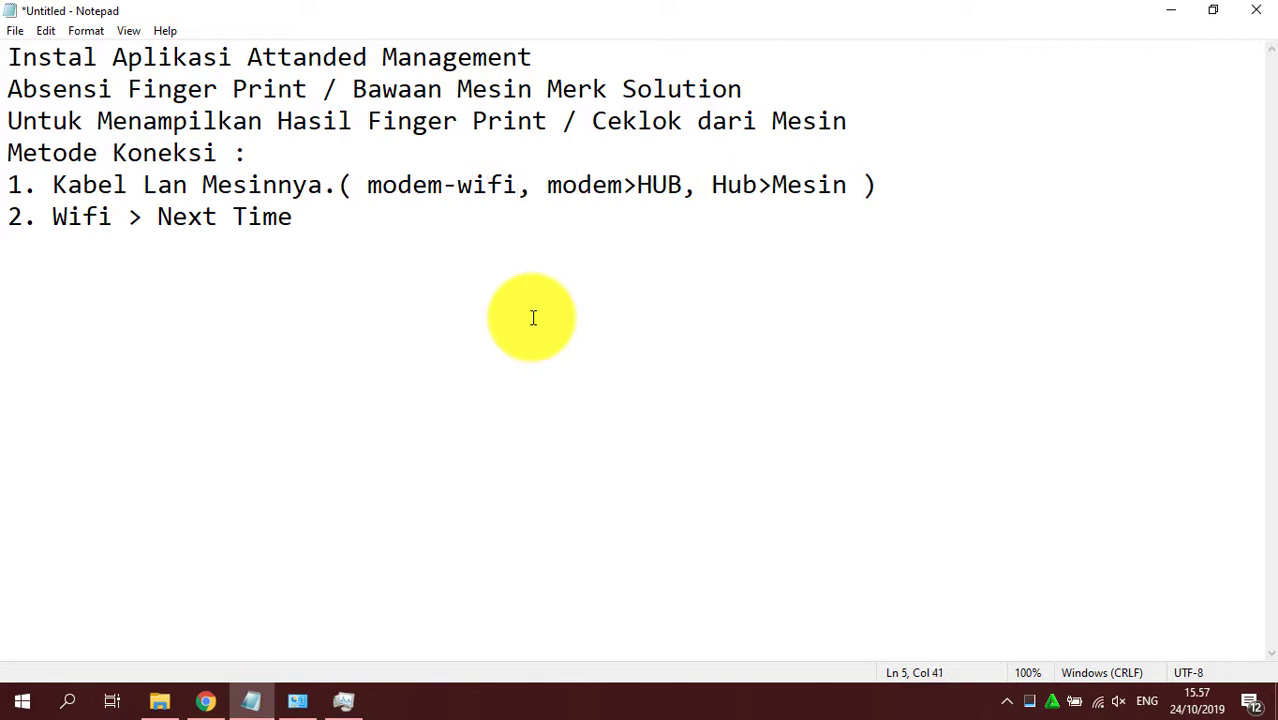
- Insert ">Laptop" after "modem-wifi" in the first list item
{"action": "left_click_drag", "start_coordinate": [367, 186], "coordinate": [511, 187]}
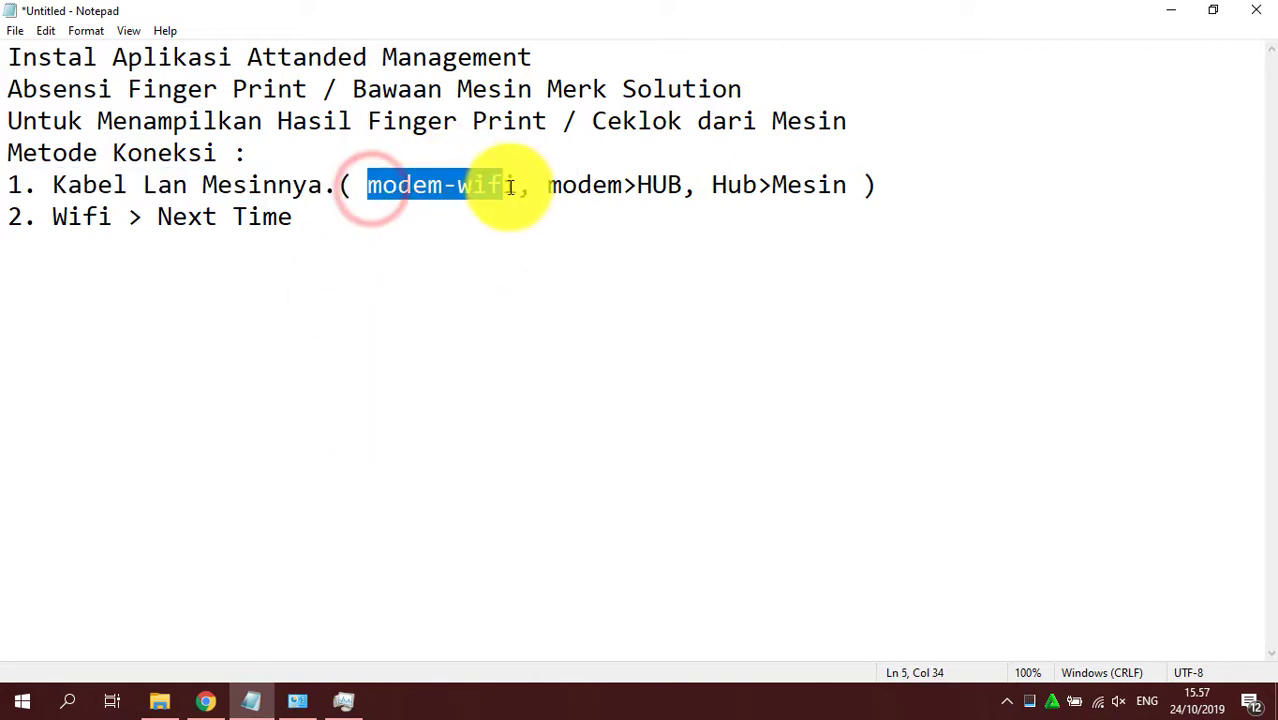
{"action": "left_click", "coordinate": [516, 186]}
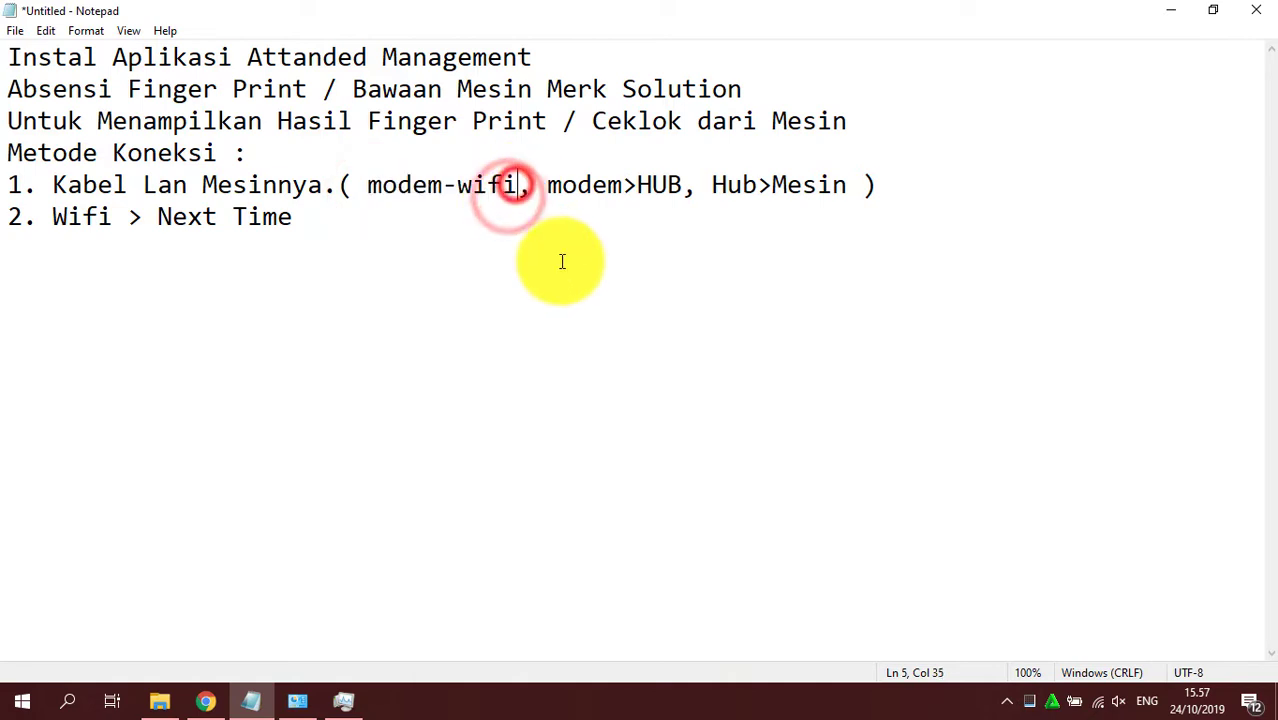
{"action": "type", "text": ">"}
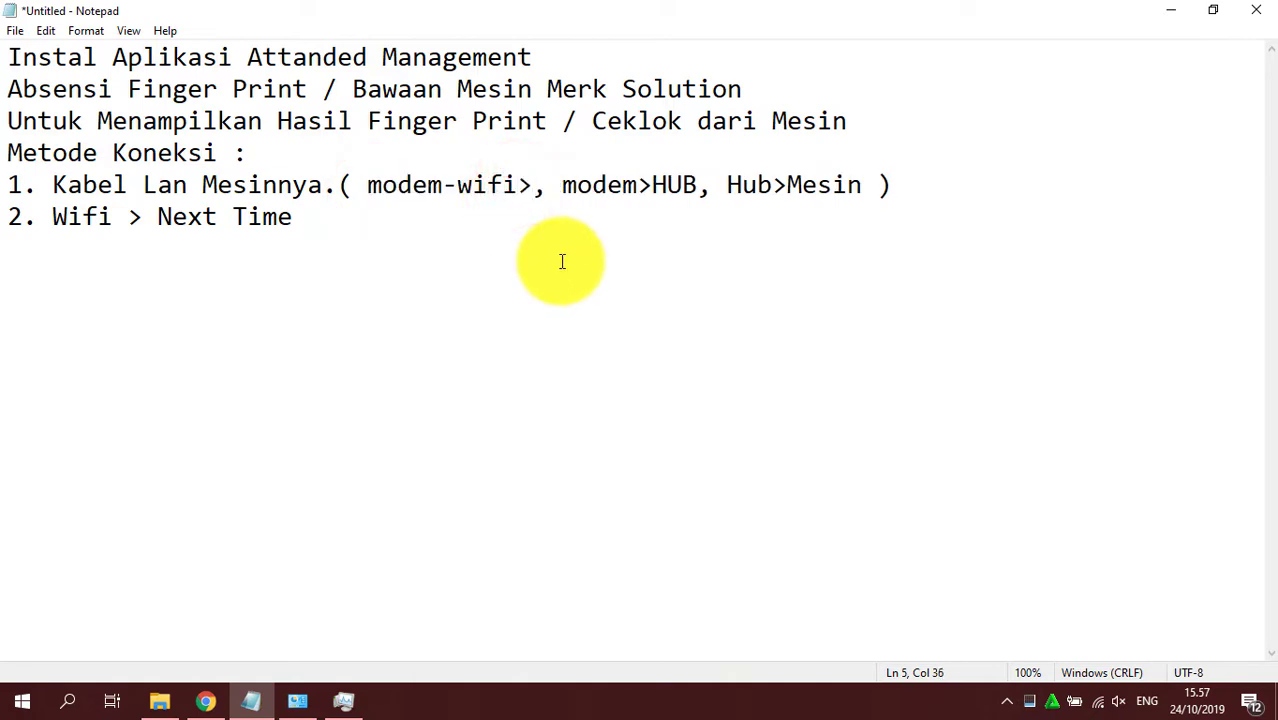
{"action": "type", "text": "Laptop"}
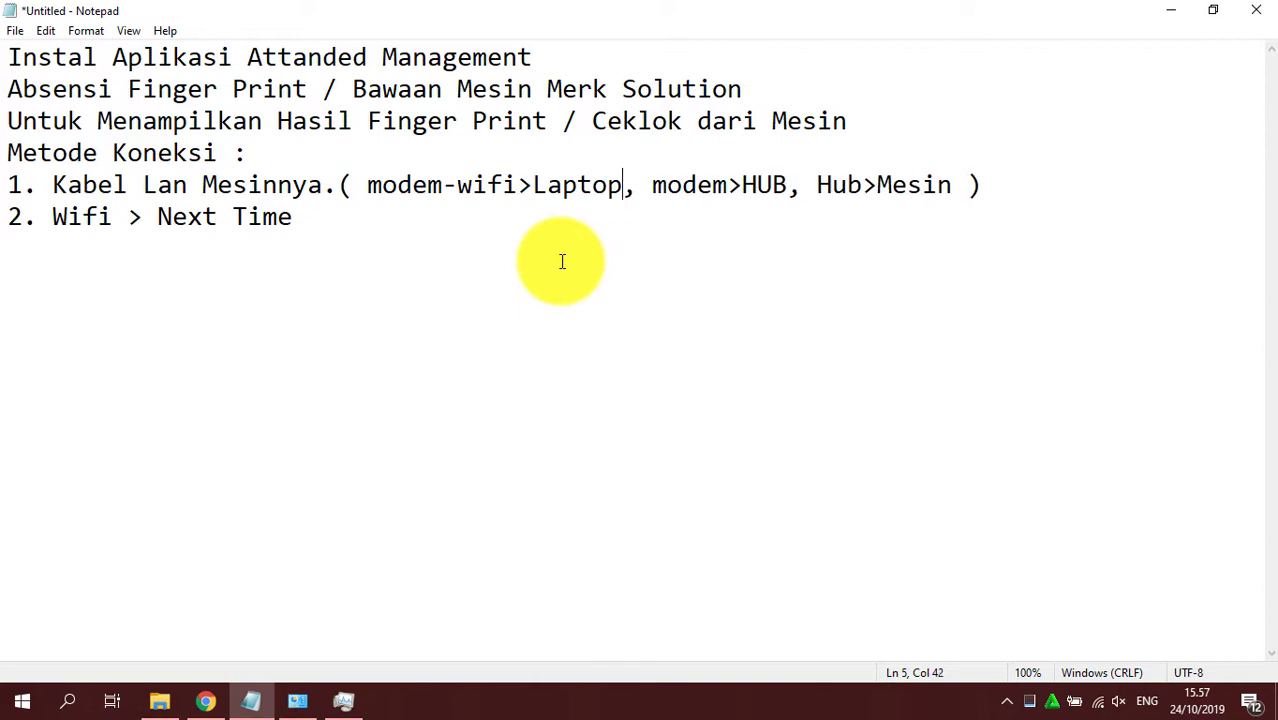
- Replace the hyphen between "modem" and "wifi" in the first list item with ">"
{"action": "left_click", "coordinate": [408, 184]}
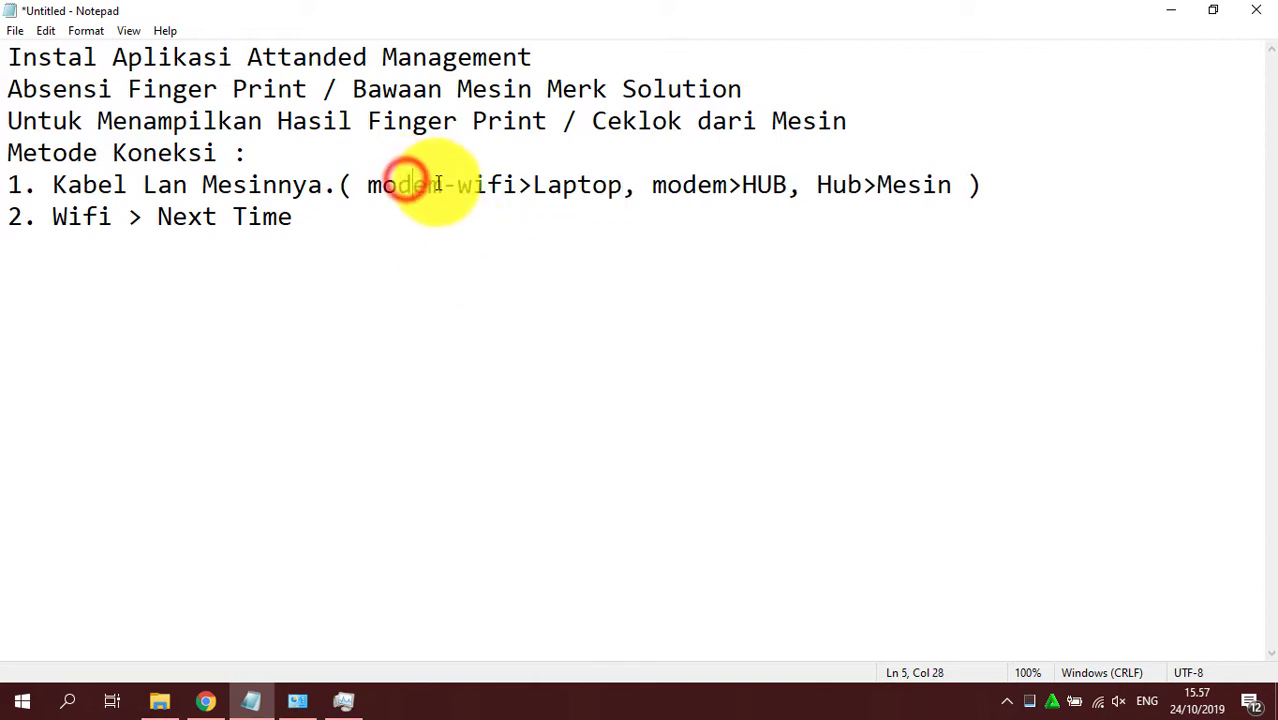
{"action": "left_click_drag", "start_coordinate": [380, 187], "coordinate": [534, 194]}
{"action": "left_click", "coordinate": [503, 189]}
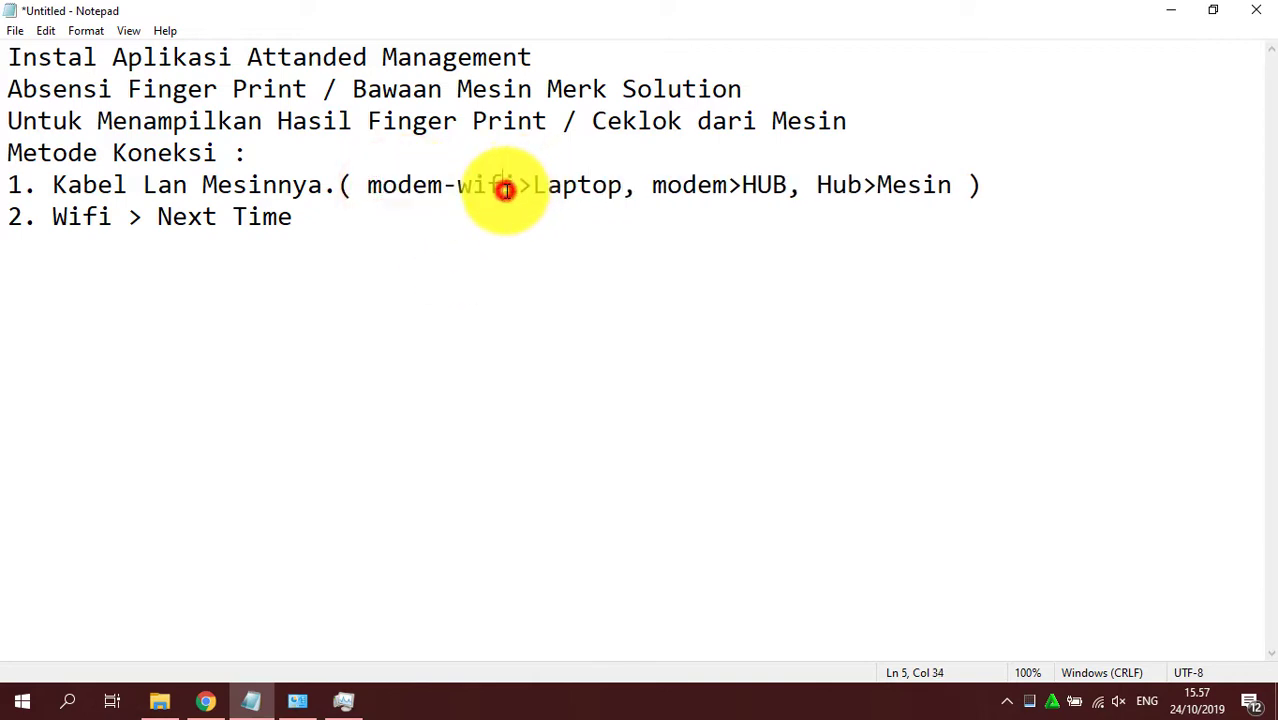
{"action": "left_click", "coordinate": [450, 188]}
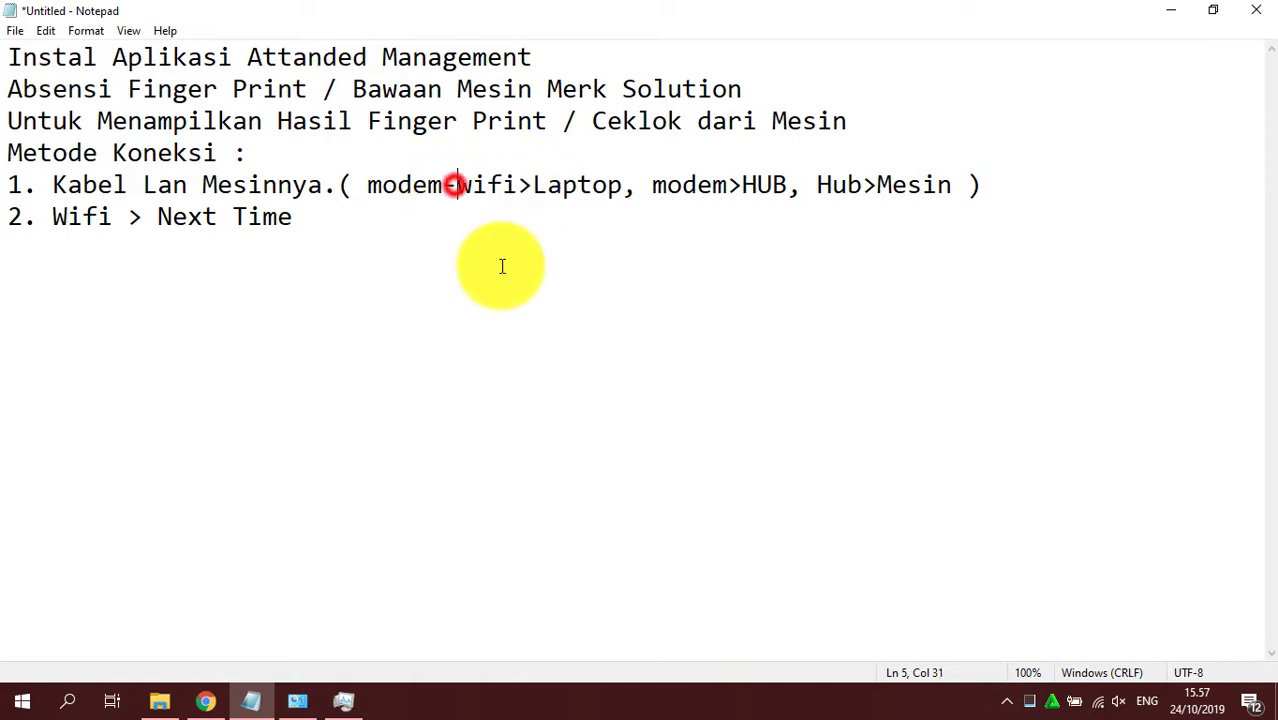
{"action": "key", "text": "BackSpace"}
{"action": "type", "text": ">"}
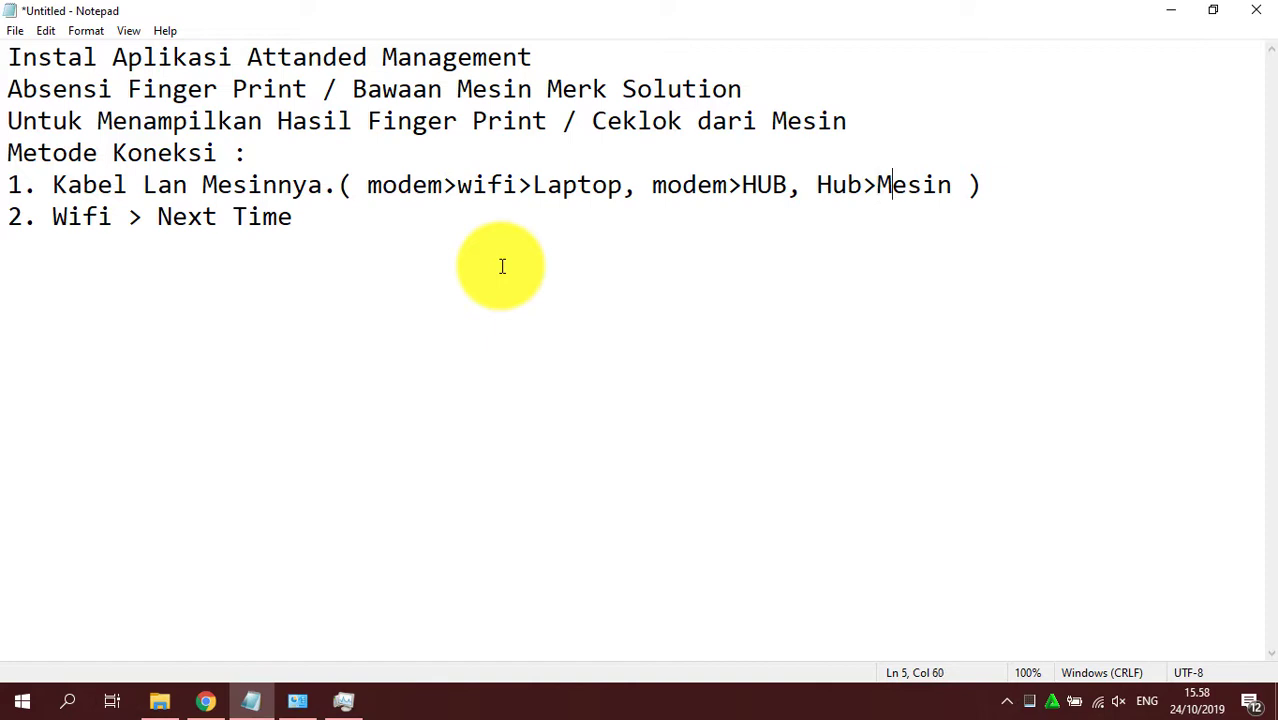
- Add the indented line "dalam 1 jaringan / dalam class / ip yang sama" below the cable item
{"action": "key", "text": "Return"}
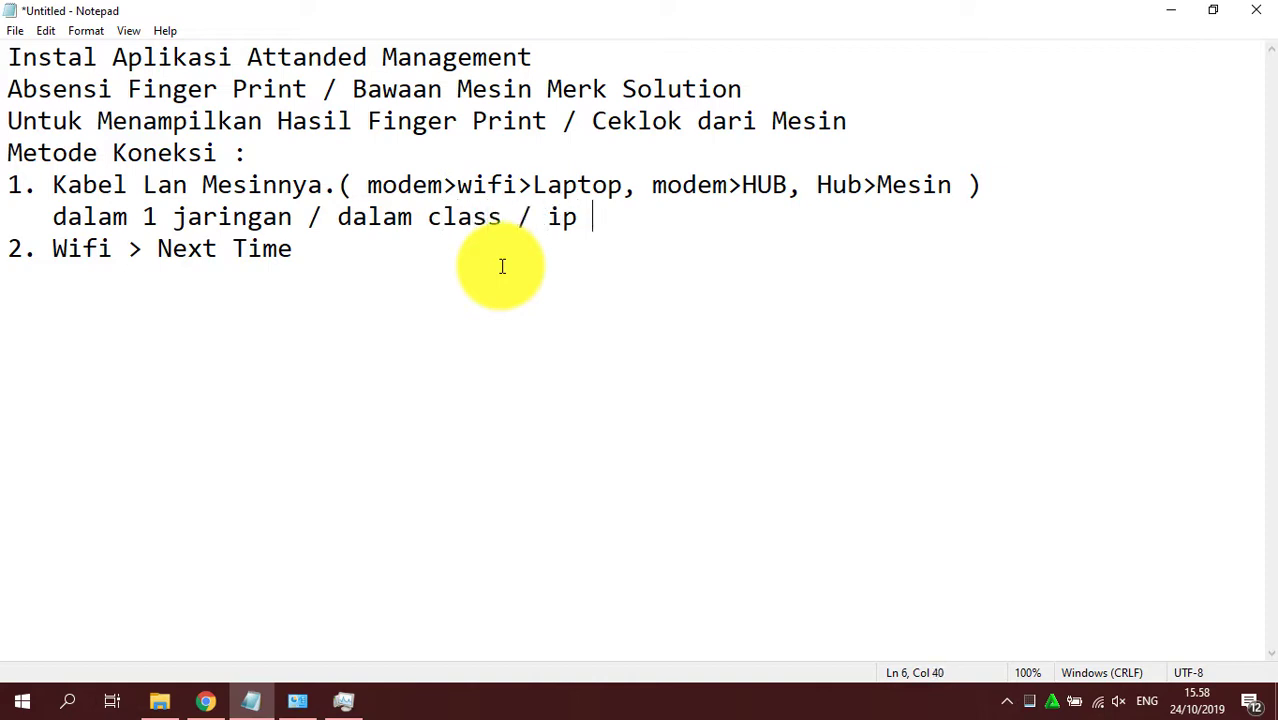
{"action": "type", "text": "ng sama"}
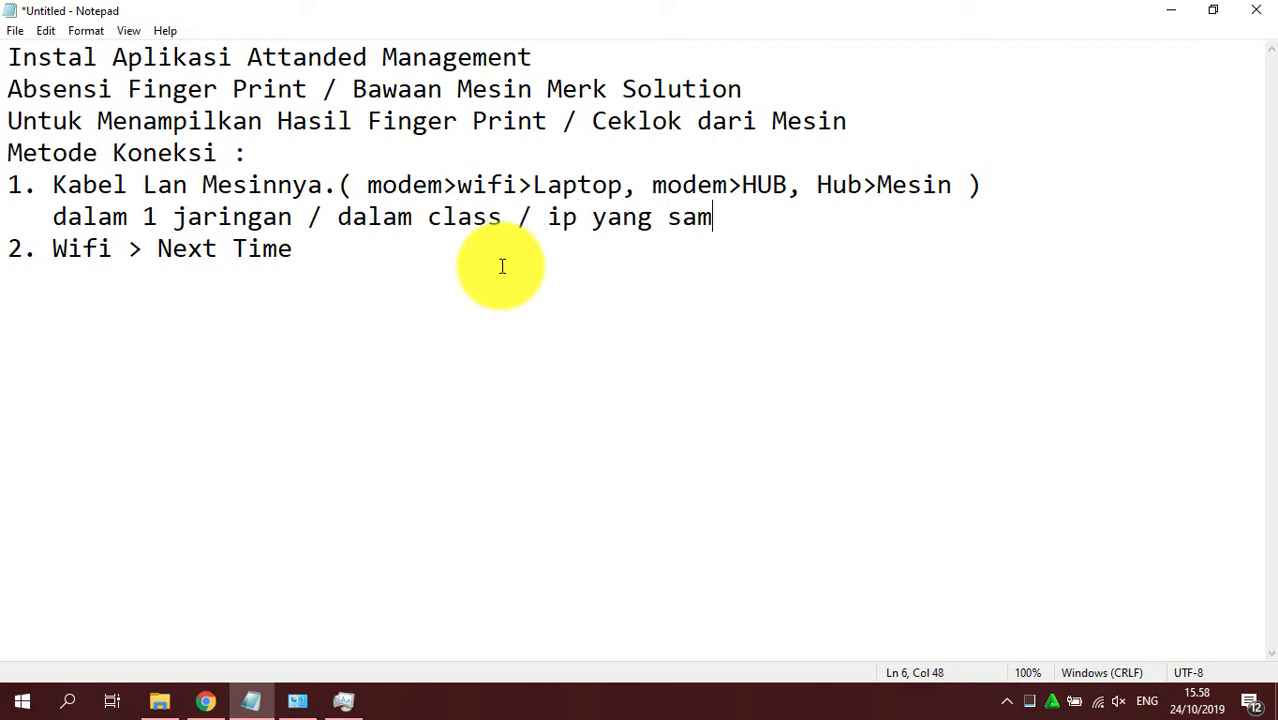
- Switch to File Explorer, open the "Software Attendance - Indonesia" folder inside Software Attendance Management, and launch setup.exe
{"action": "left_click", "coordinate": [160, 700]}
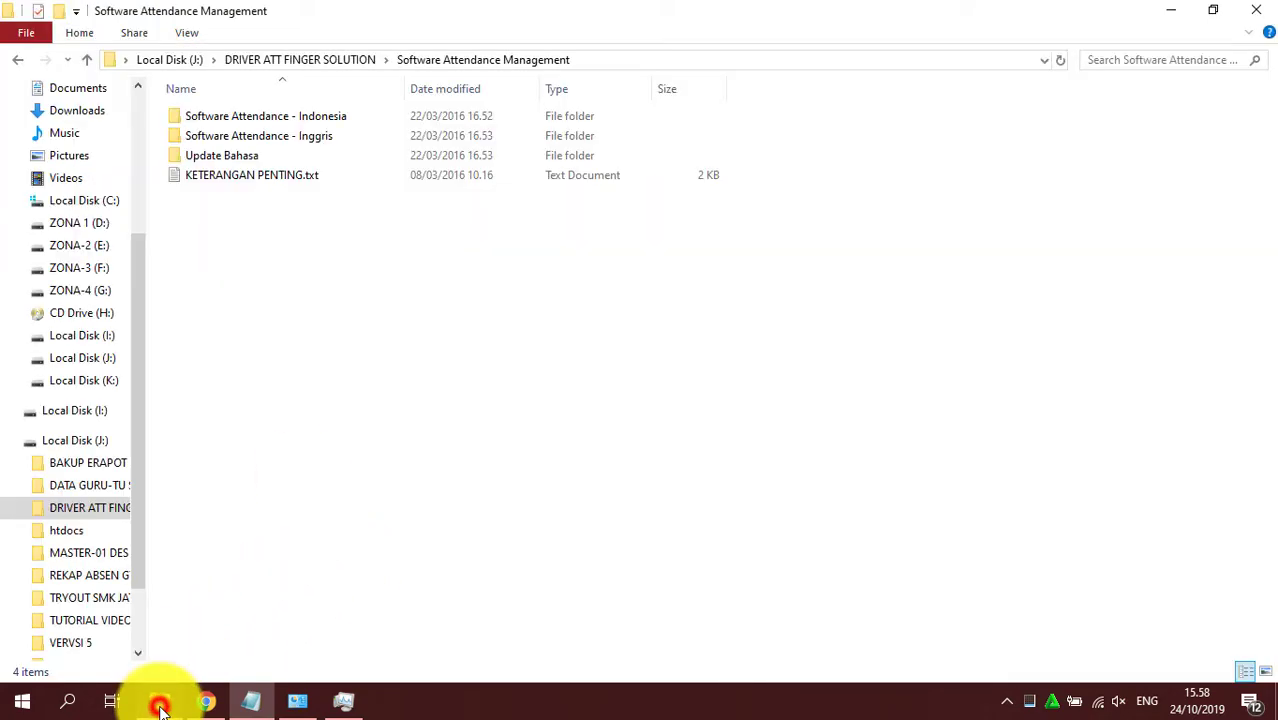
{"action": "left_click", "coordinate": [288, 59]}
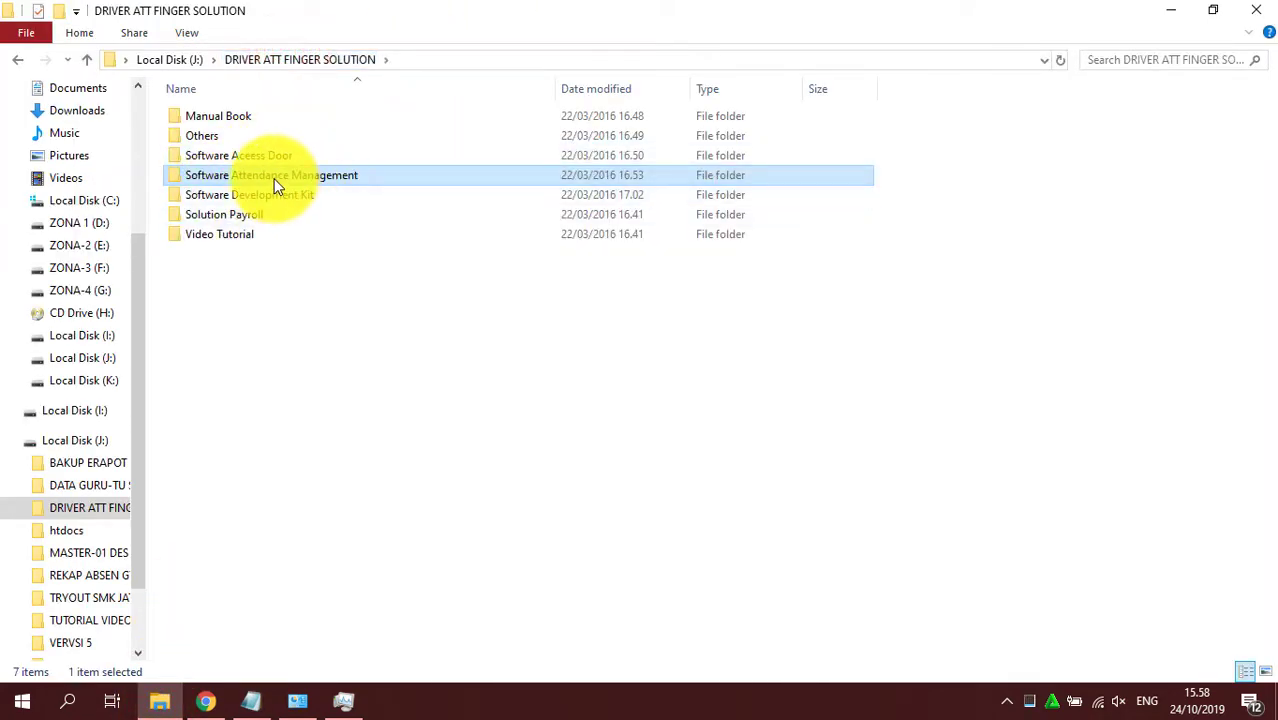
{"action": "double_click", "coordinate": [272, 177]}
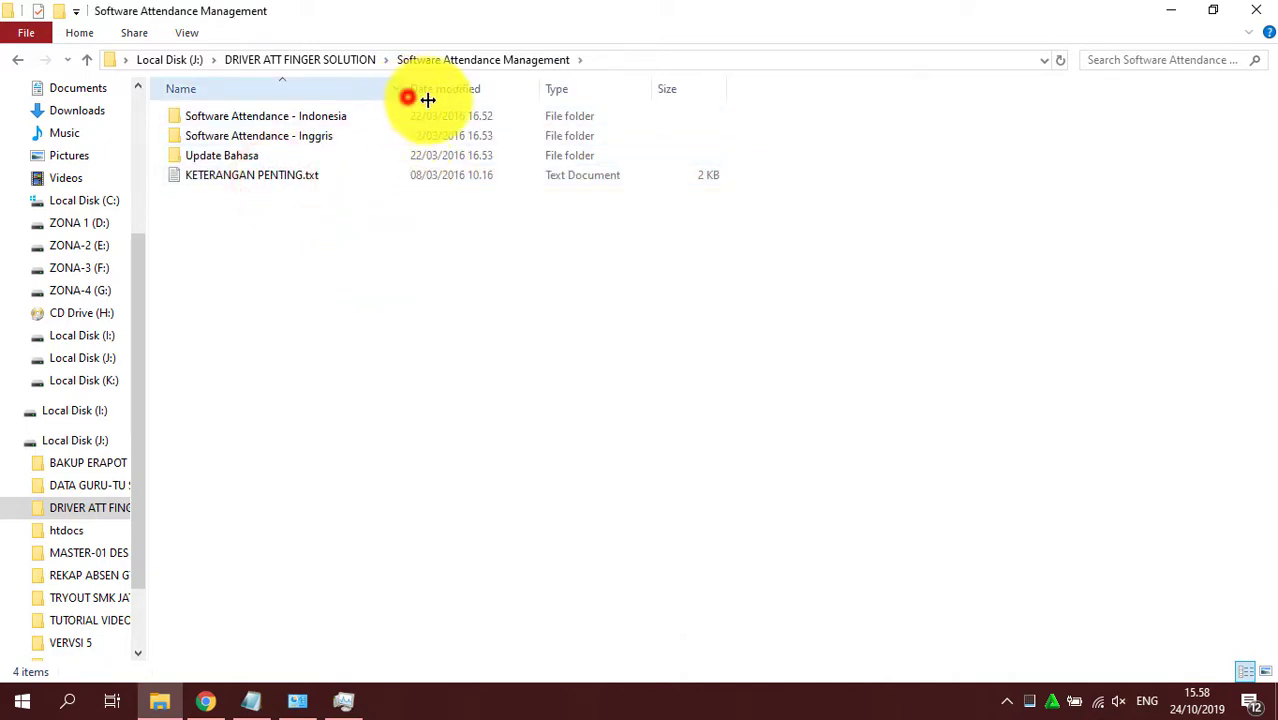
{"action": "left_click_drag", "start_coordinate": [427, 99], "coordinate": [627, 99]}
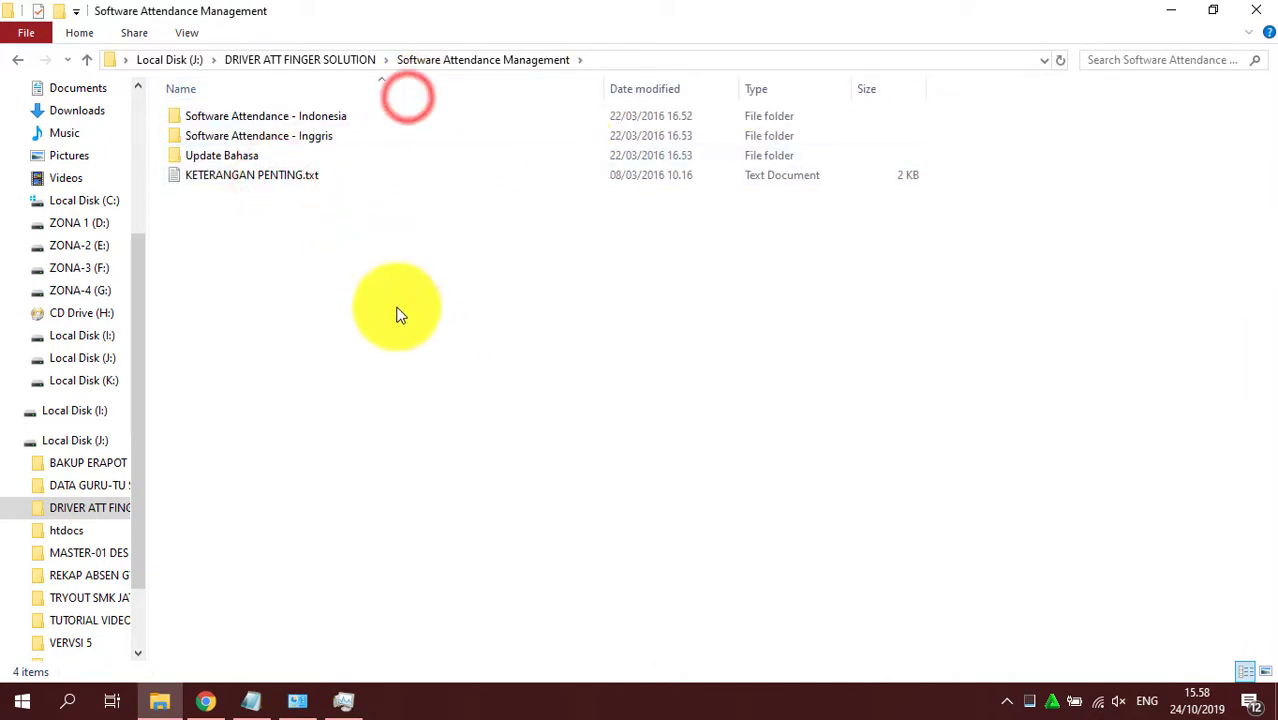
{"action": "double_click", "coordinate": [317, 116]}
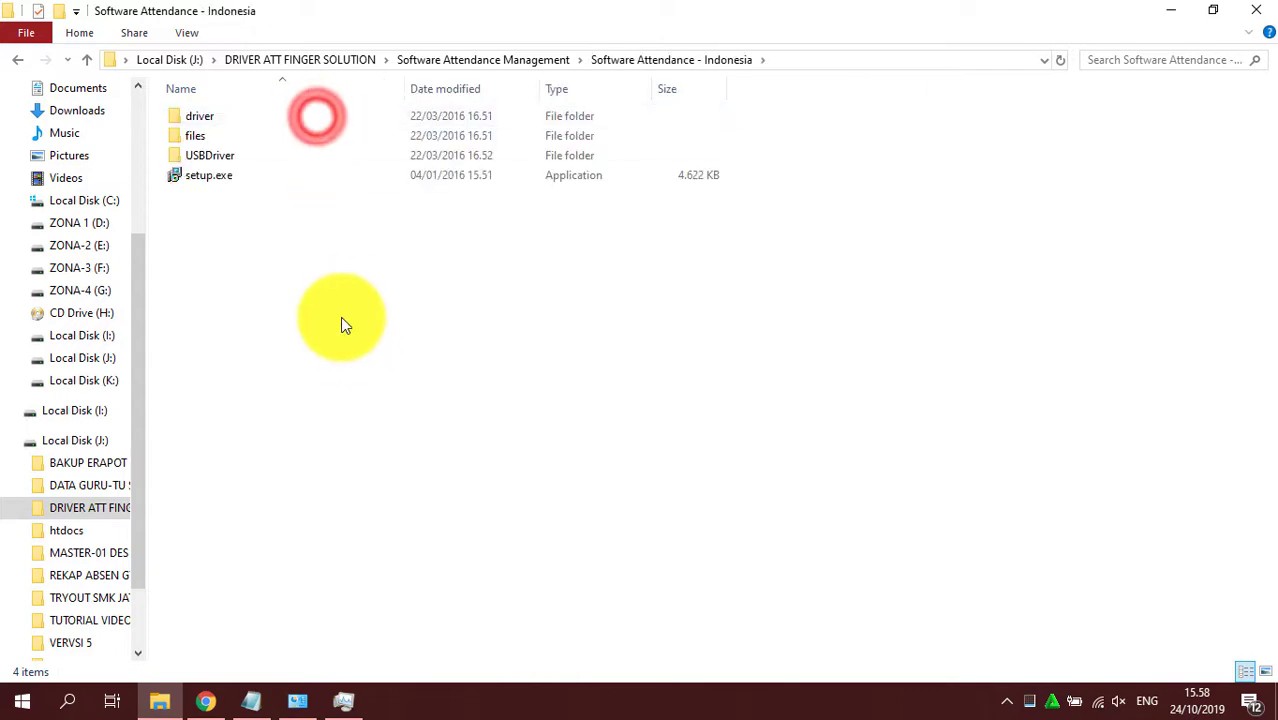
{"action": "left_click", "coordinate": [236, 188]}
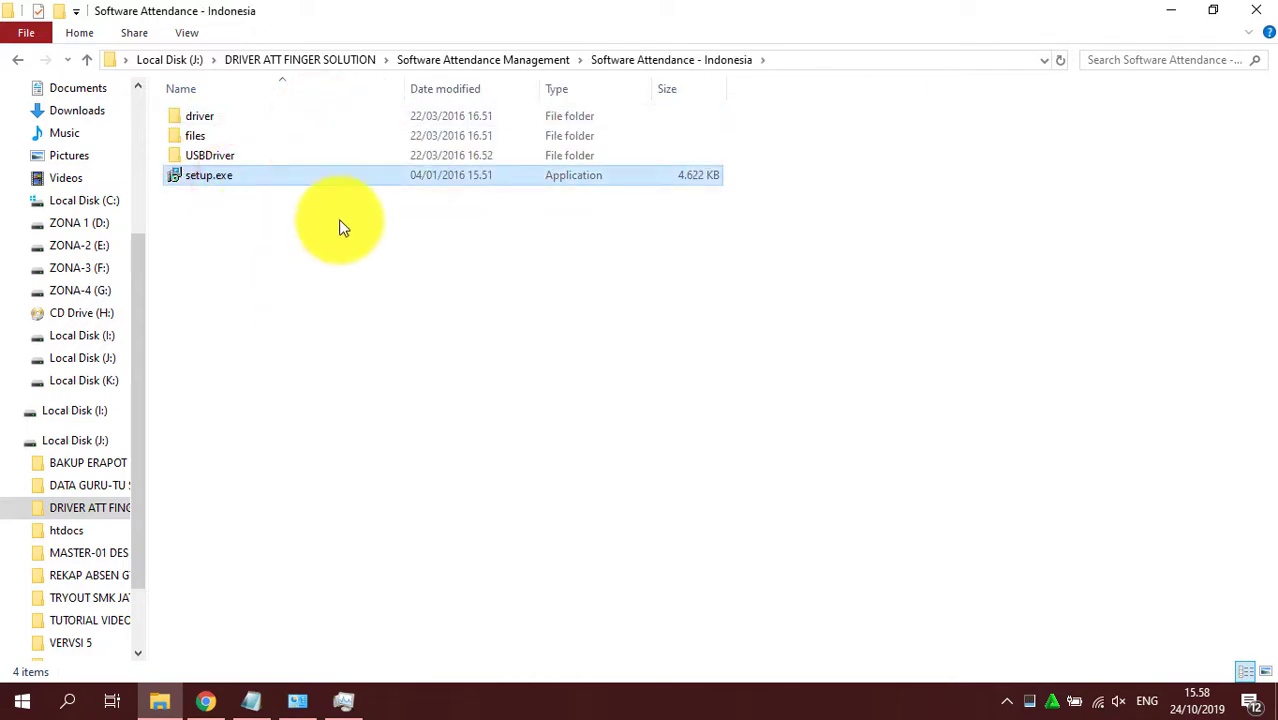
{"action": "right_click", "coordinate": [295, 178]}
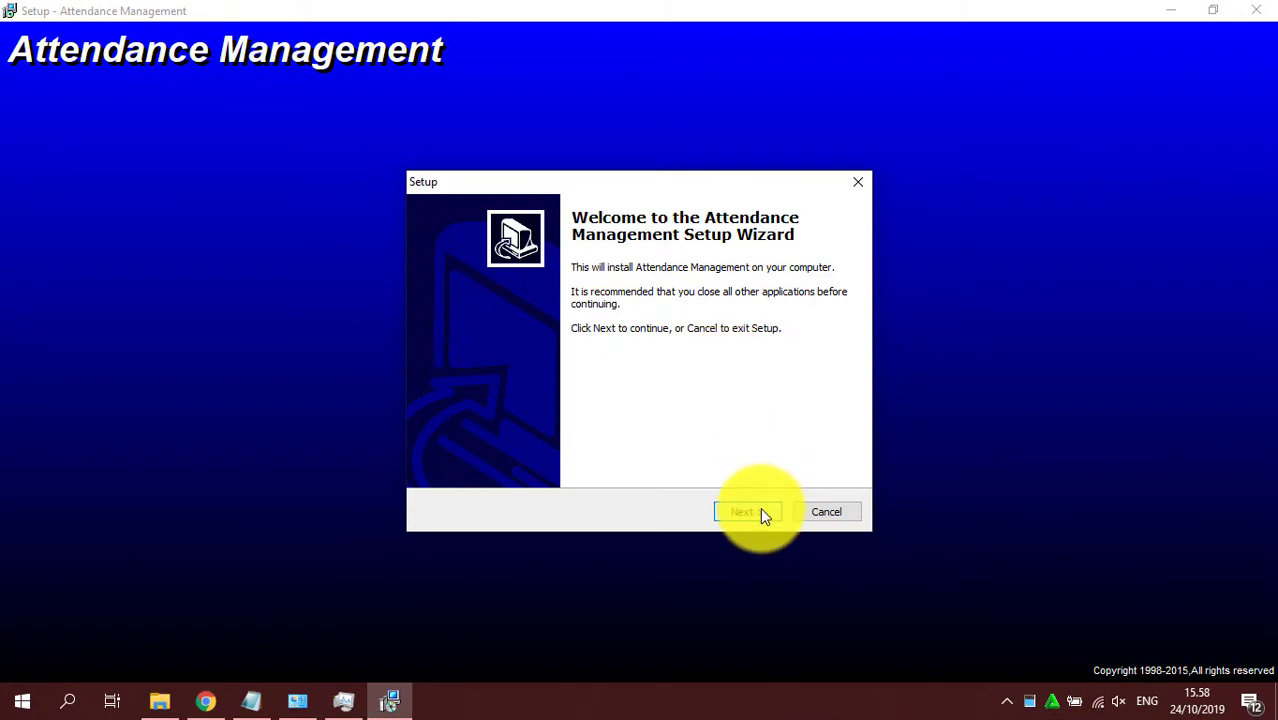
- Accept the license agreement, keep the default setup options including automatically closing the applications, and start installing Attendance Management
{"action": "left_click", "coordinate": [758, 511]}
{"action": "left_click", "coordinate": [552, 454]}
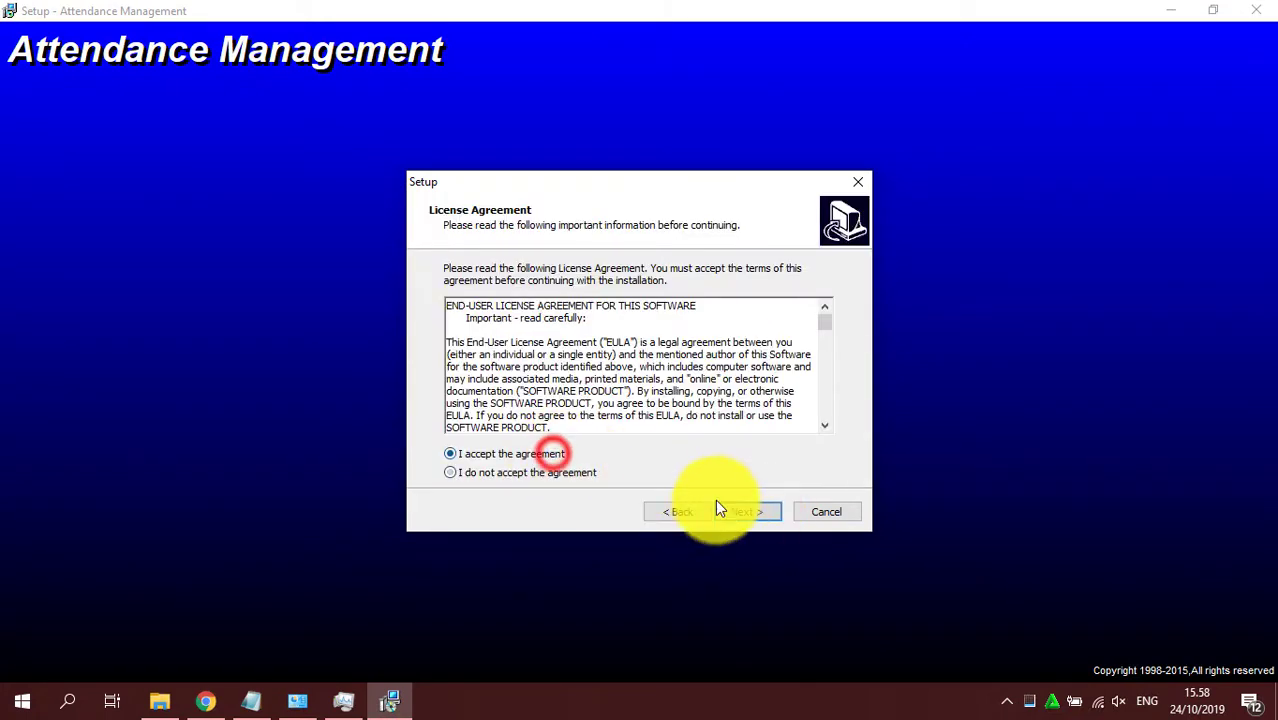
{"action": "left_click", "coordinate": [749, 512]}
{"action": "left_click", "coordinate": [749, 512]}
{"action": "left_click", "coordinate": [747, 510]}
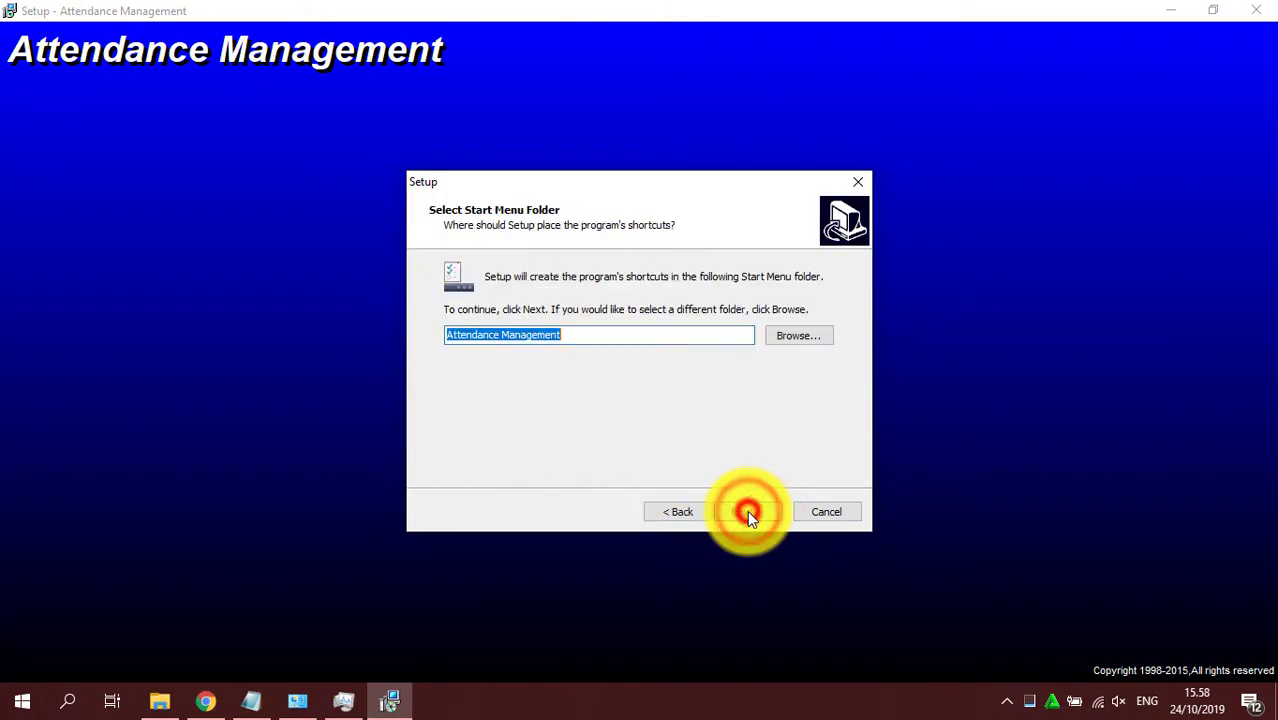
{"action": "left_click", "coordinate": [747, 510]}
{"action": "left_click", "coordinate": [747, 510]}
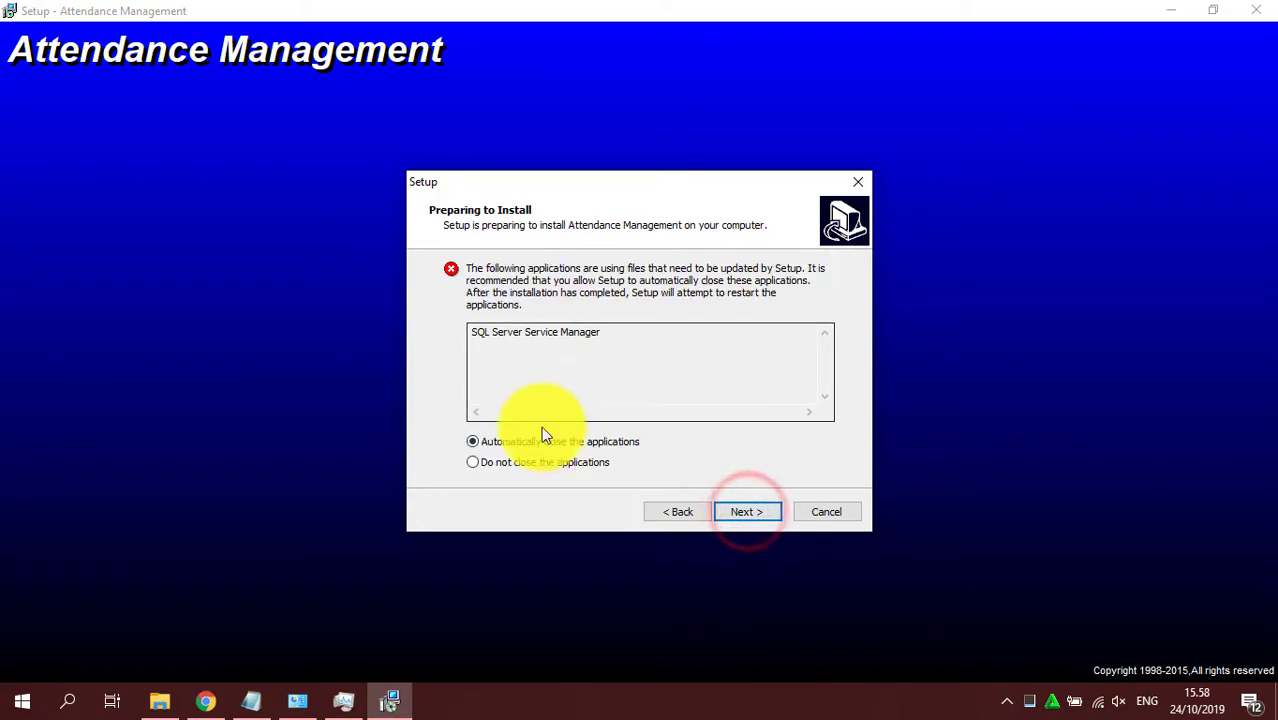
{"action": "left_click", "coordinate": [747, 511]}
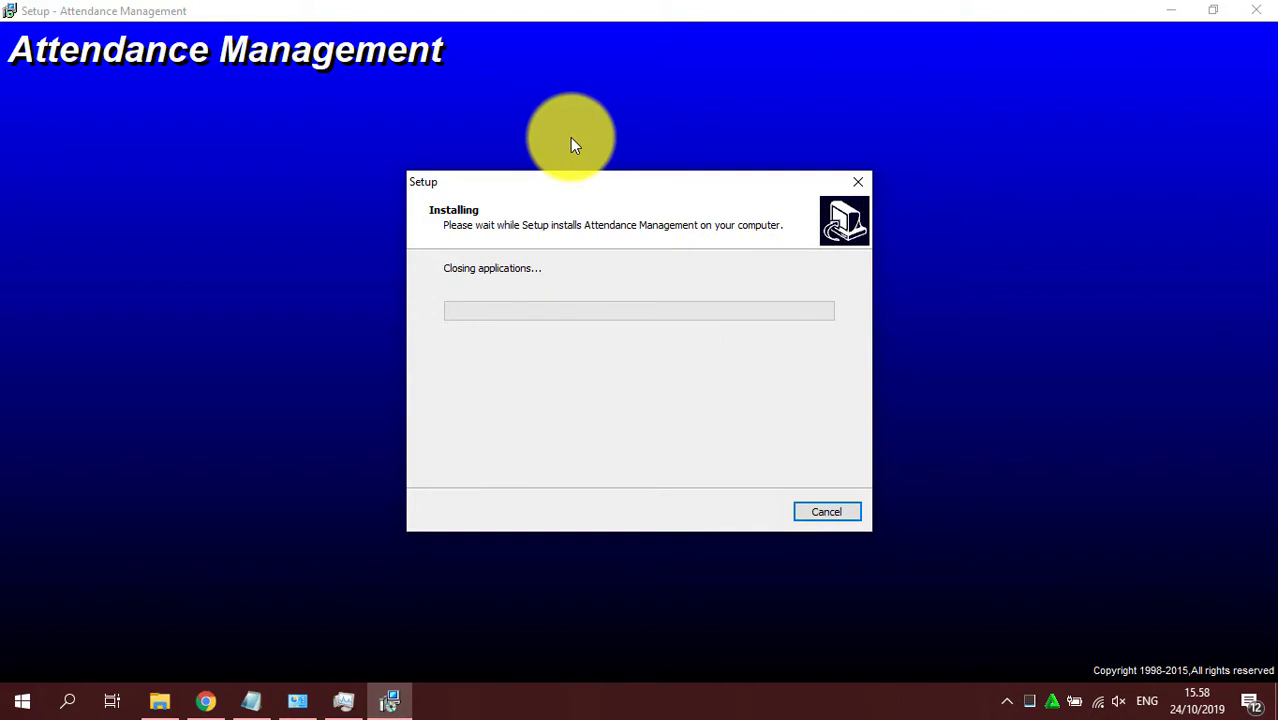
- Switch to Notepad and insert three blank lines between the "dalam 1 jaringan" line and the Wifi item
{"action": "left_click", "coordinate": [250, 700]}
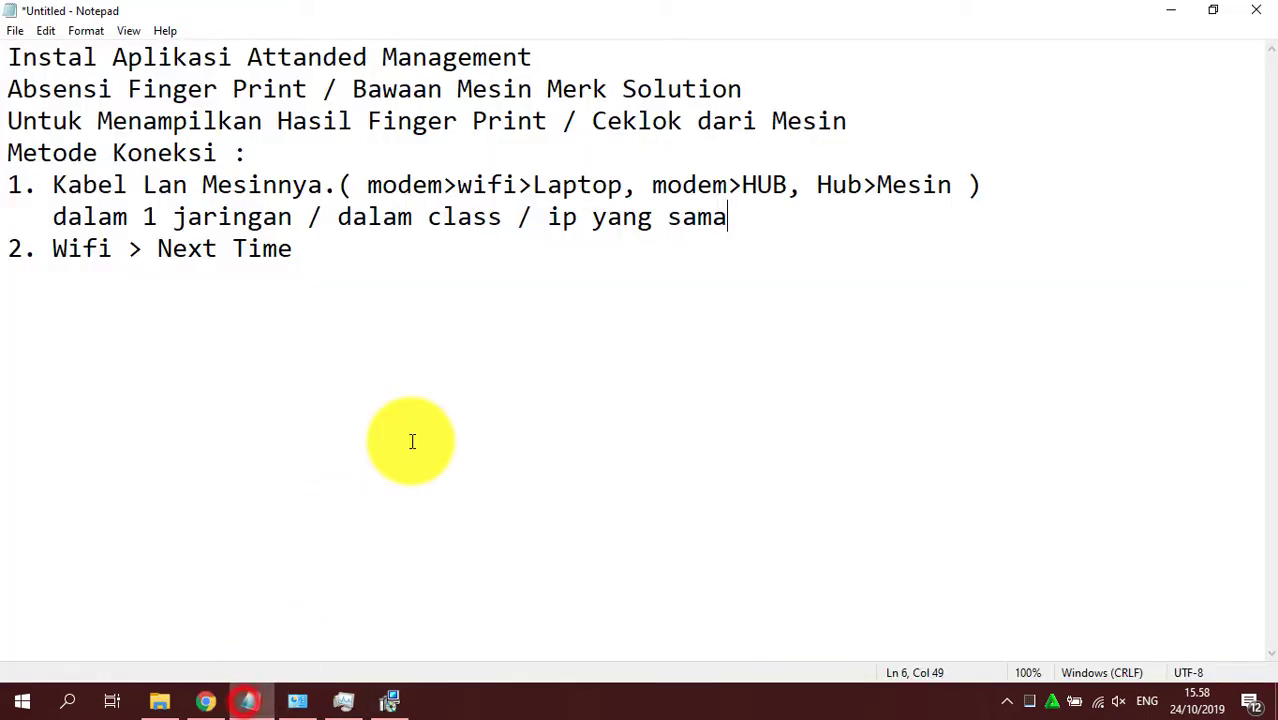
{"action": "key", "text": "Return"}
{"action": "key", "text": "Return"}
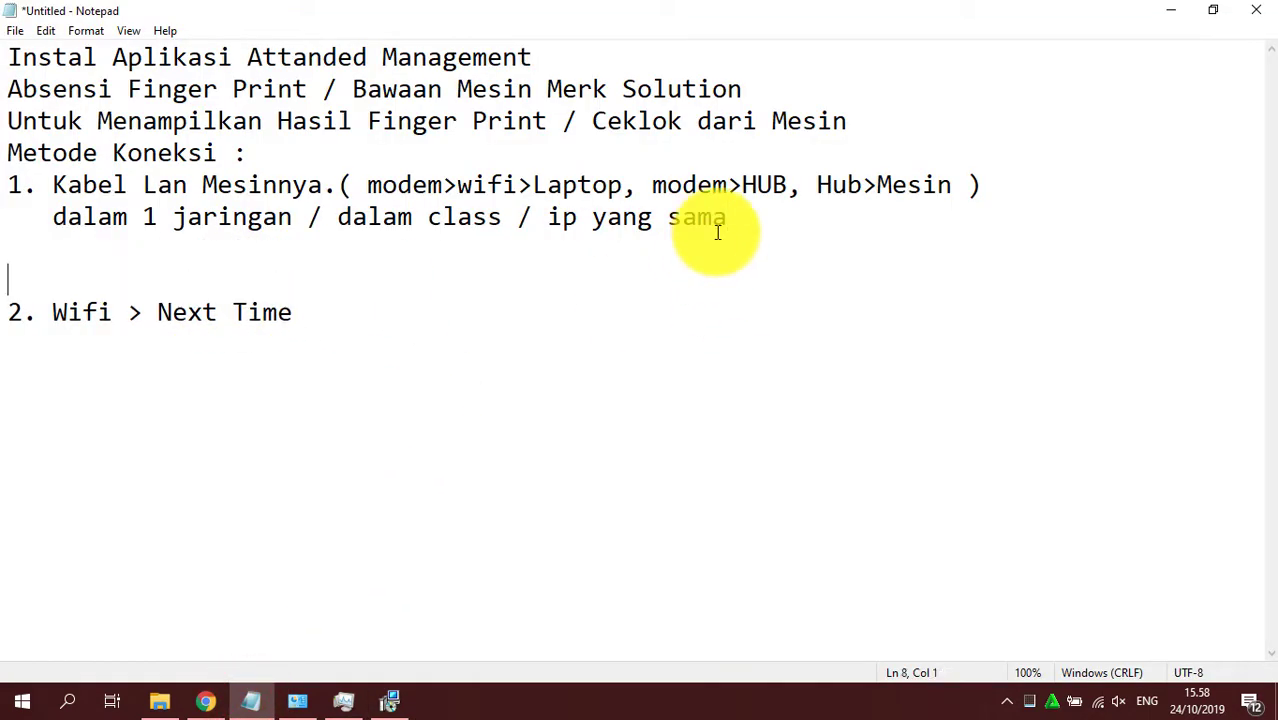
{"action": "key", "text": "Return"}
{"action": "left_click", "coordinate": [45, 275]}
{"action": "left_click", "coordinate": [6, 326]}
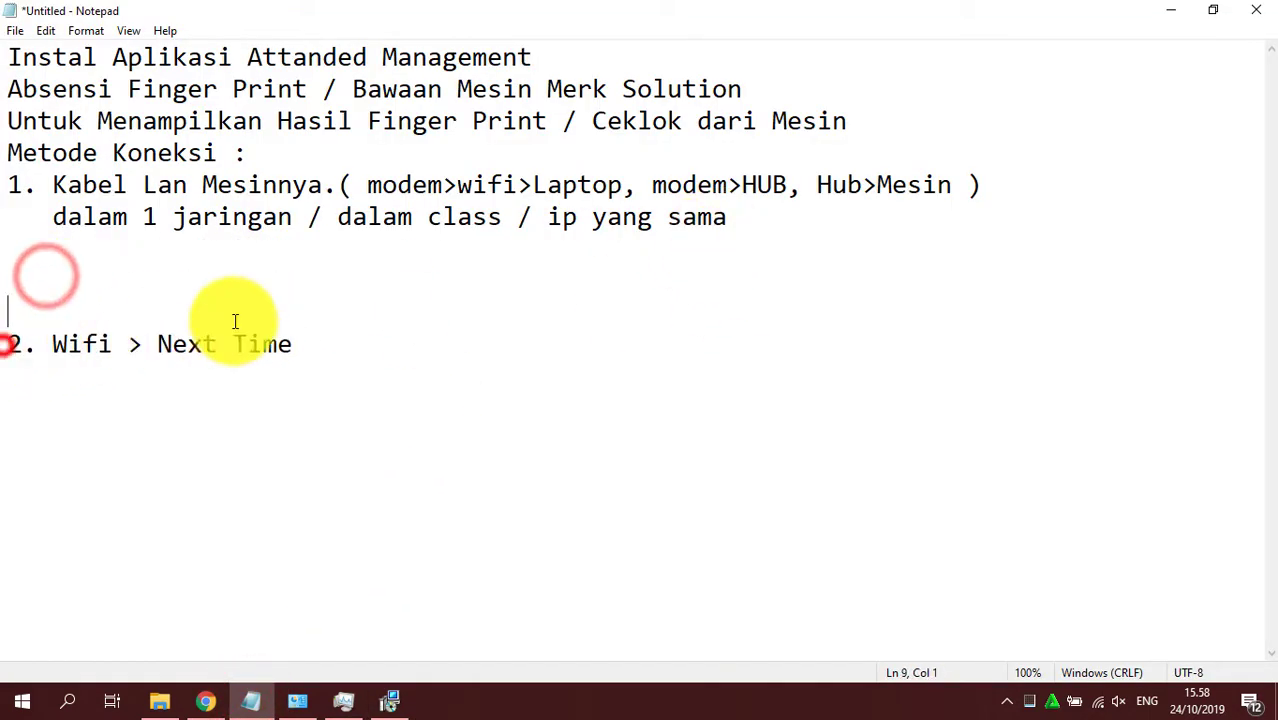
{"action": "left_click_drag", "start_coordinate": [5, 344], "coordinate": [300, 344]}
{"action": "left_click", "coordinate": [288, 414]}
{"action": "left_click", "coordinate": [45, 265]}
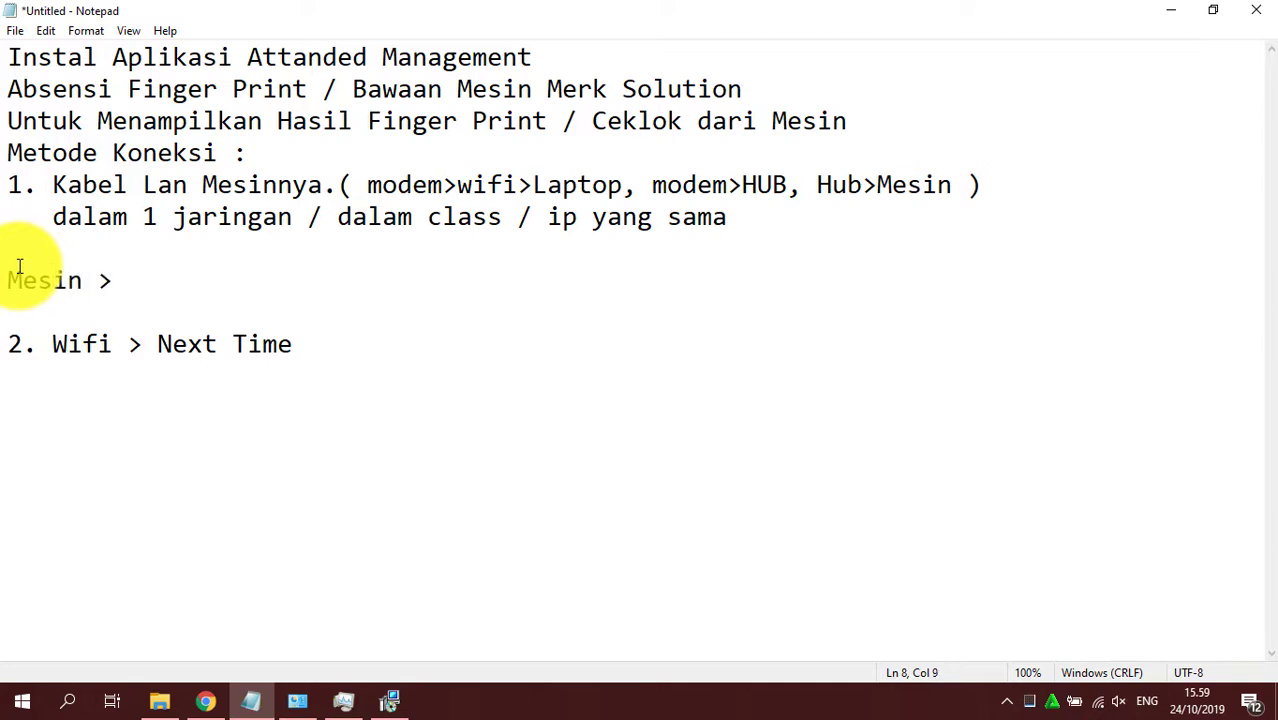
- Write "Mesin > Aplikasi - Attended Manament >menampilkan hasil finger > Cetak" on the middle blank line above the Wifi item
{"action": "type", "text": "Mesin > Aplikasi - At"}
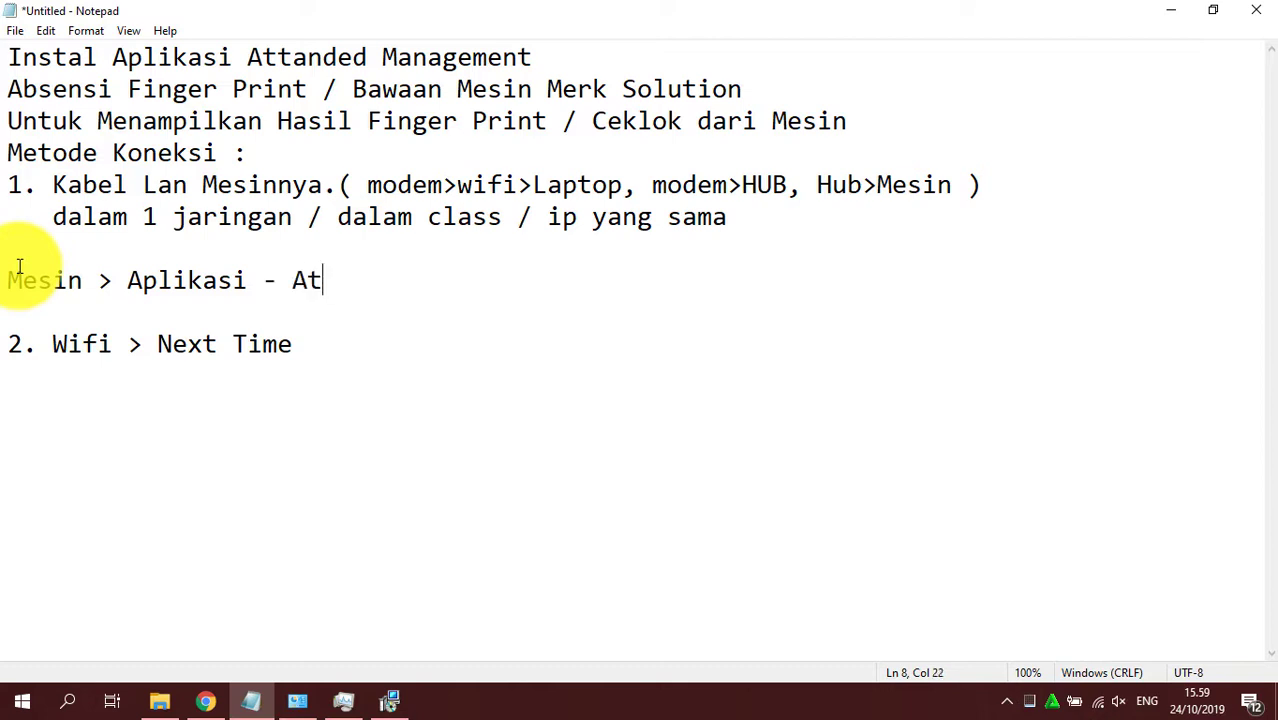
{"action": "type", "text": "tended"}
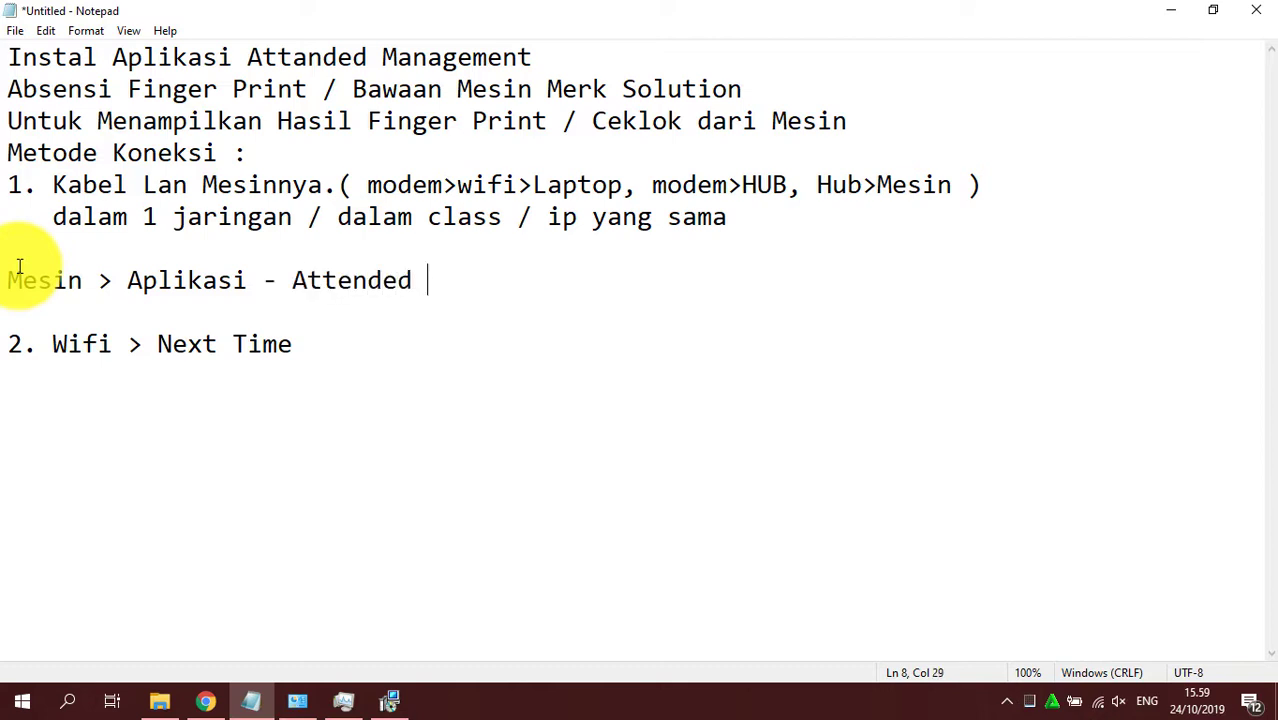
{"action": "type", "text": " Manament >menap"}
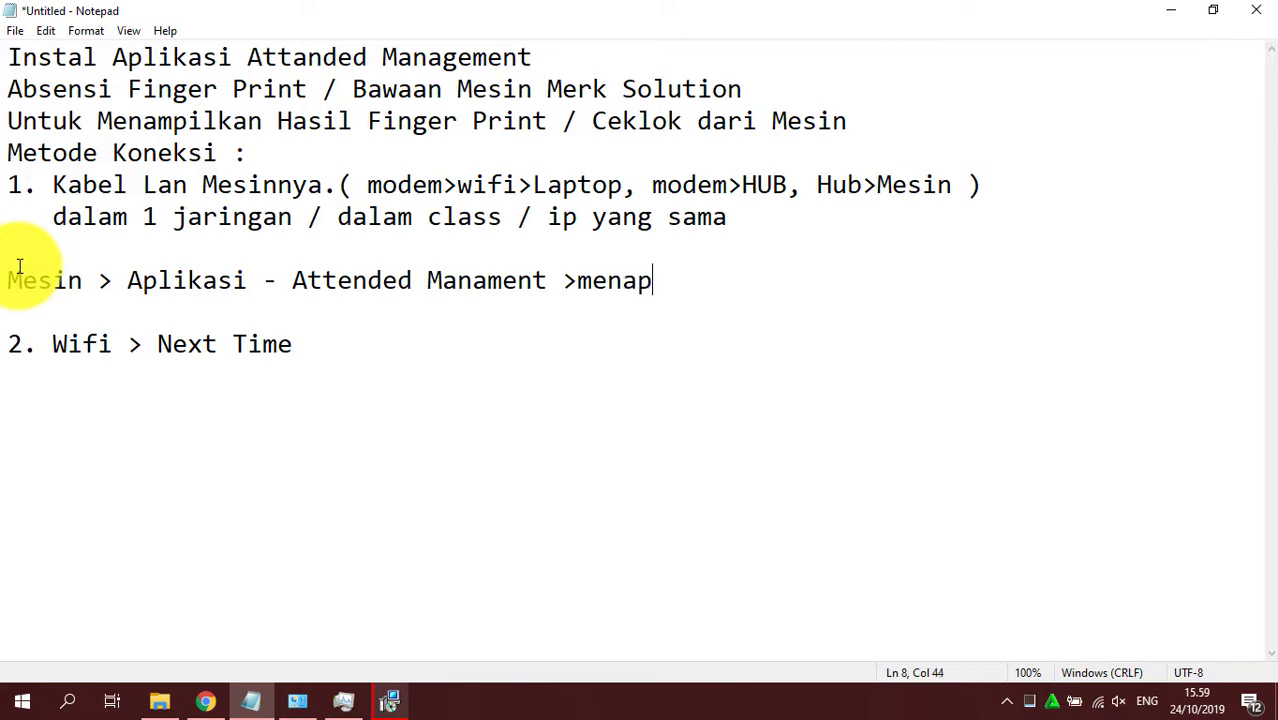
{"action": "type", "text": "mpilkanhai"}
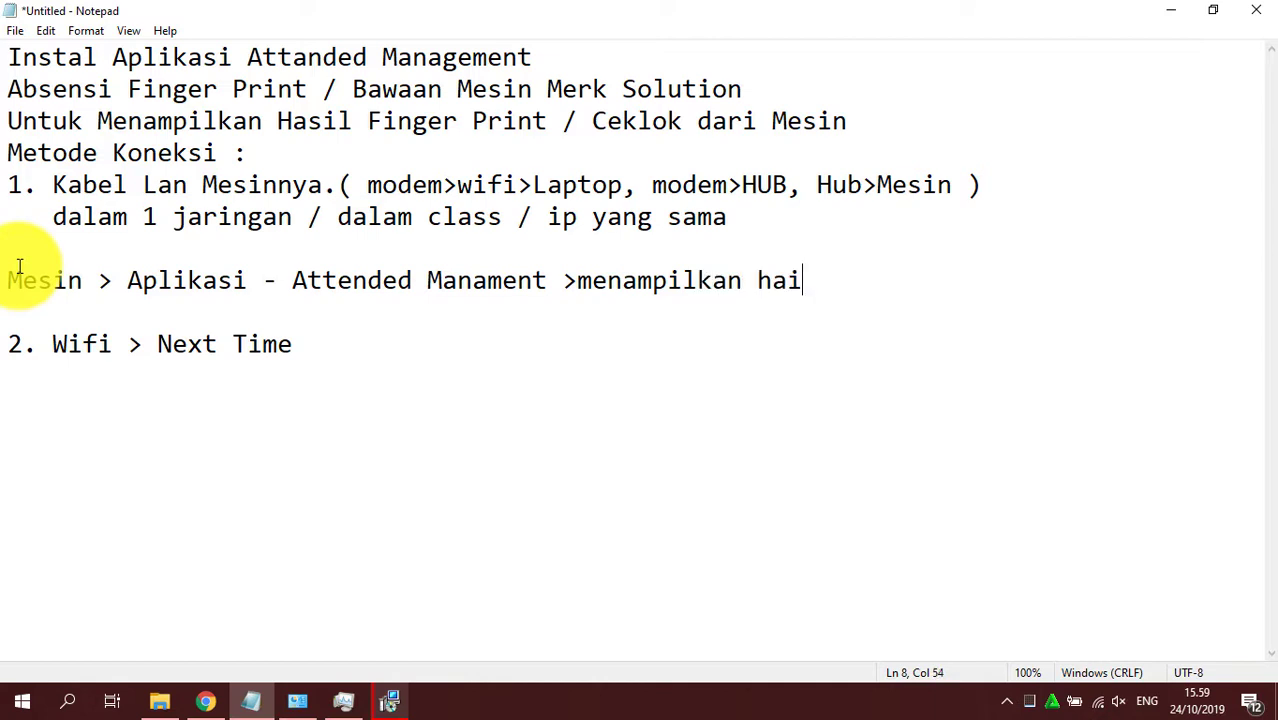
{"action": "key", "text": "BackSpace"}
{"action": "type", "text": "sil fi"}
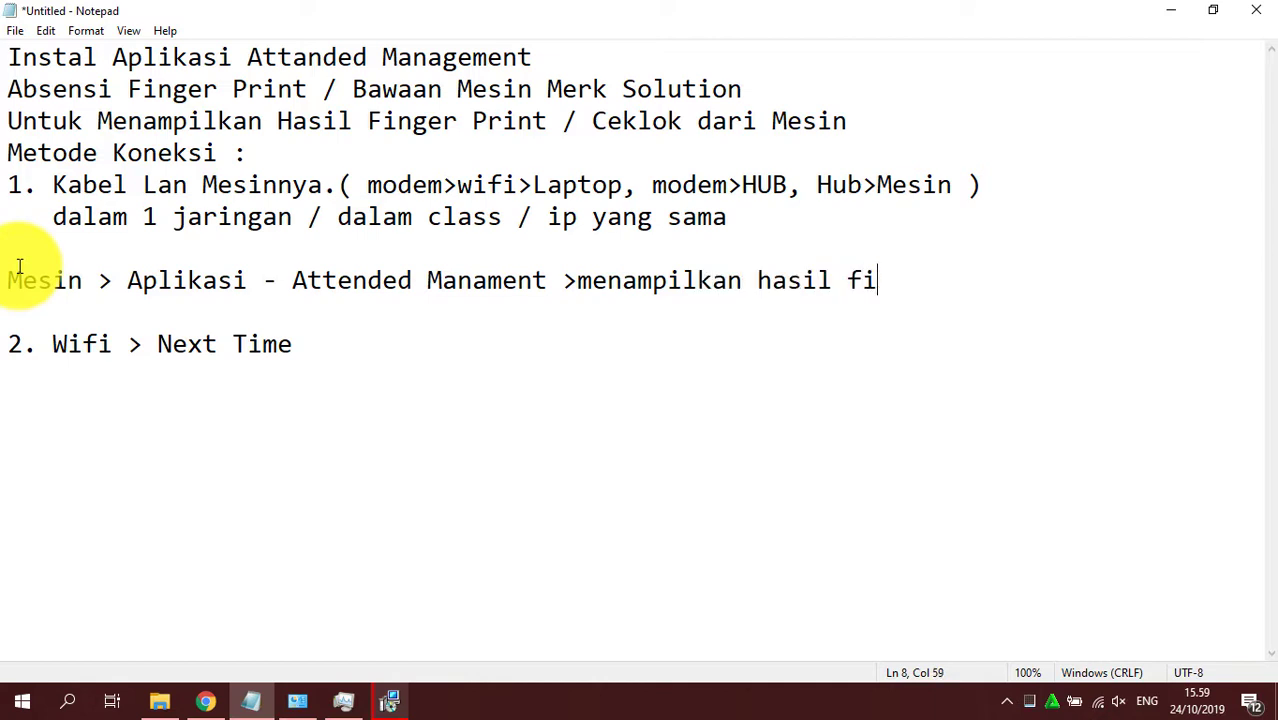
{"action": "type", "text": "nger >"}
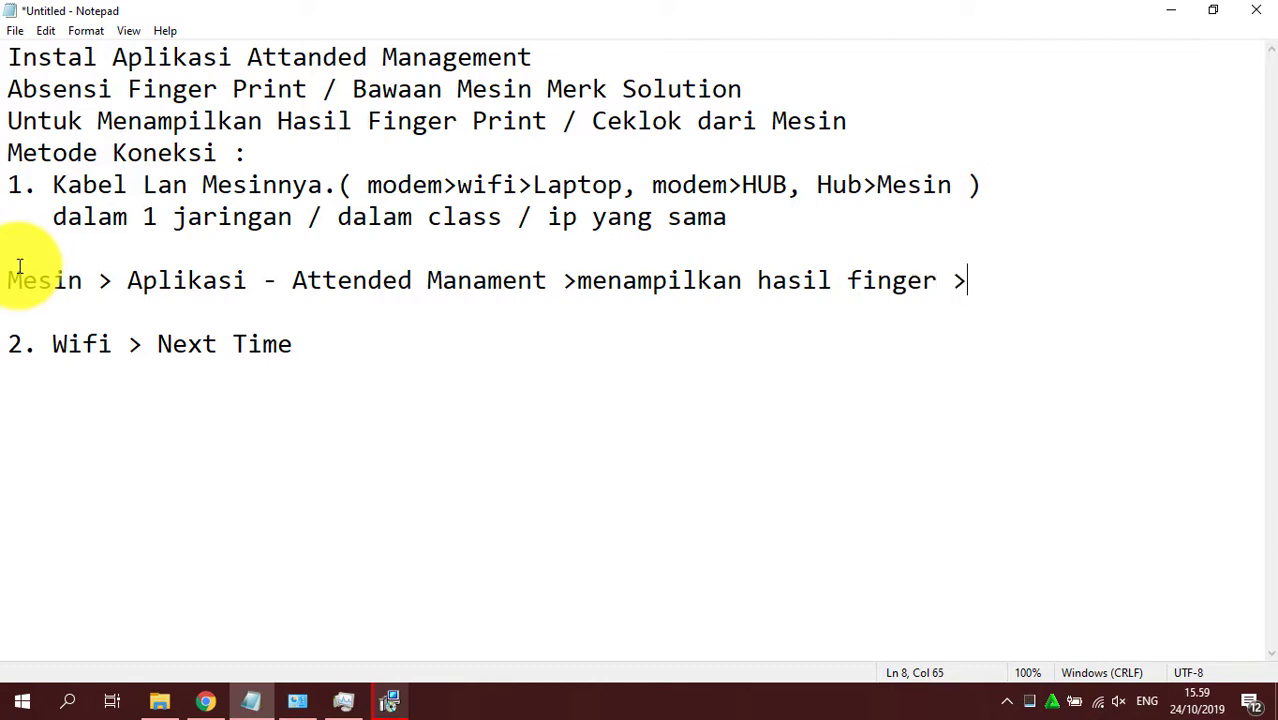
{"action": "type", "text": " Cetak"}
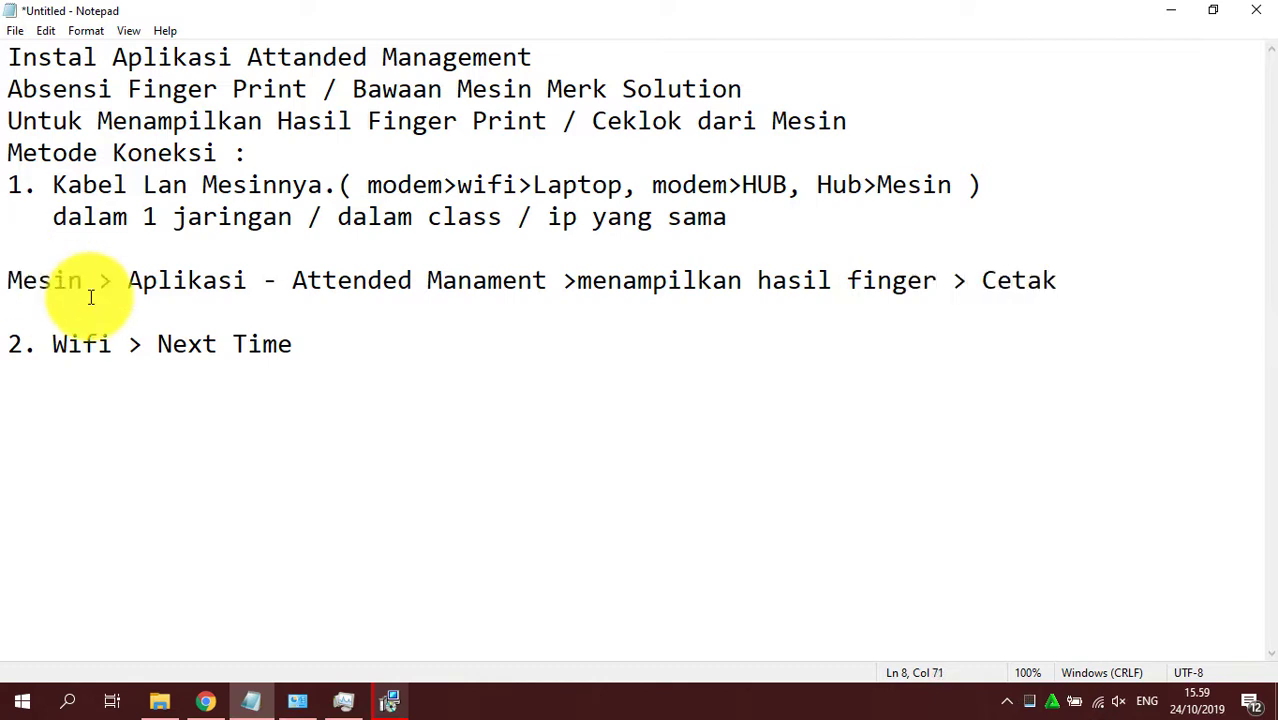
- Add the list item "3. Aplikasi Geisa." below the Wifi item
{"action": "left_click", "coordinate": [358, 340]}
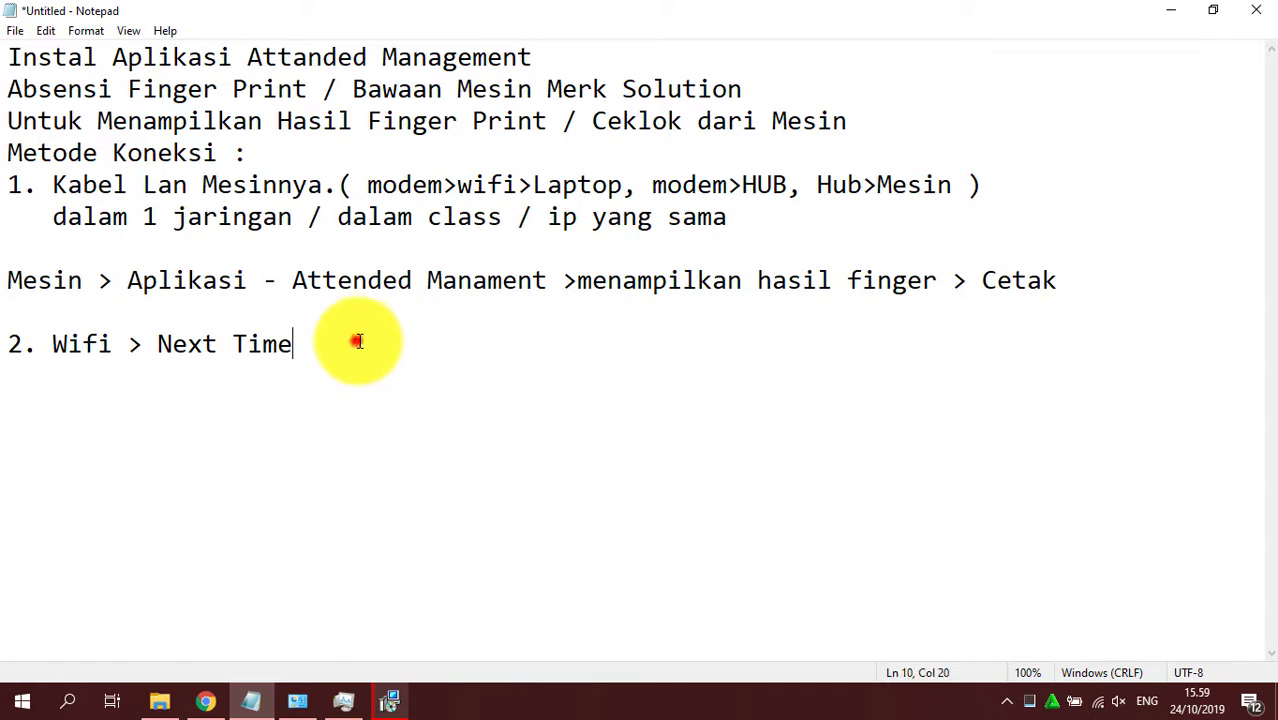
{"action": "key", "text": "Return"}
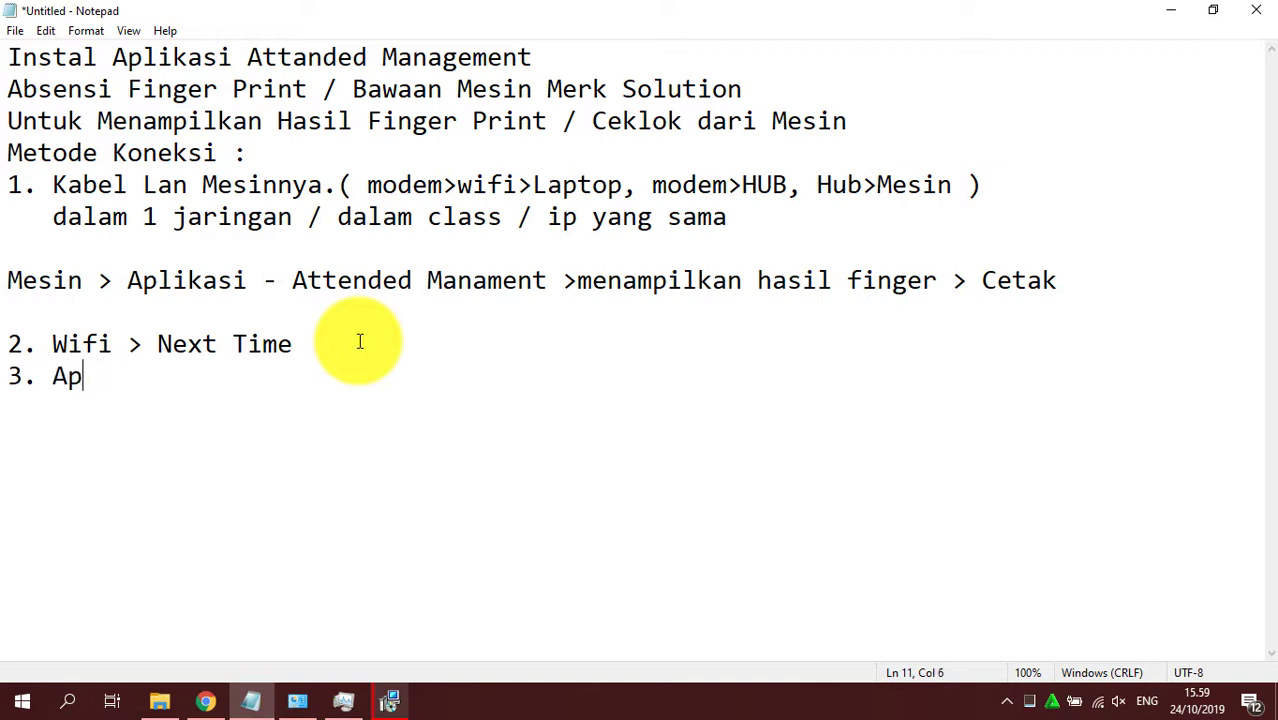
{"action": "type", "text": "3. Aplikasi Gei"}
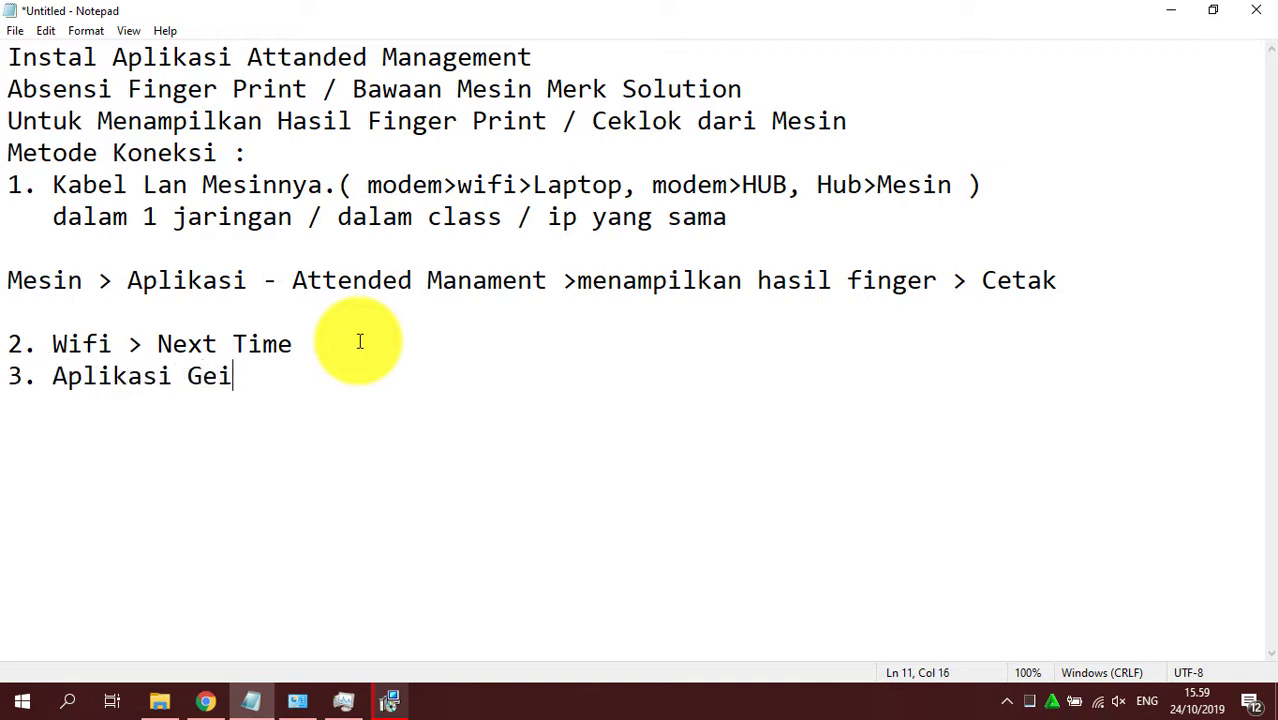
{"action": "type", "text": "sa."}
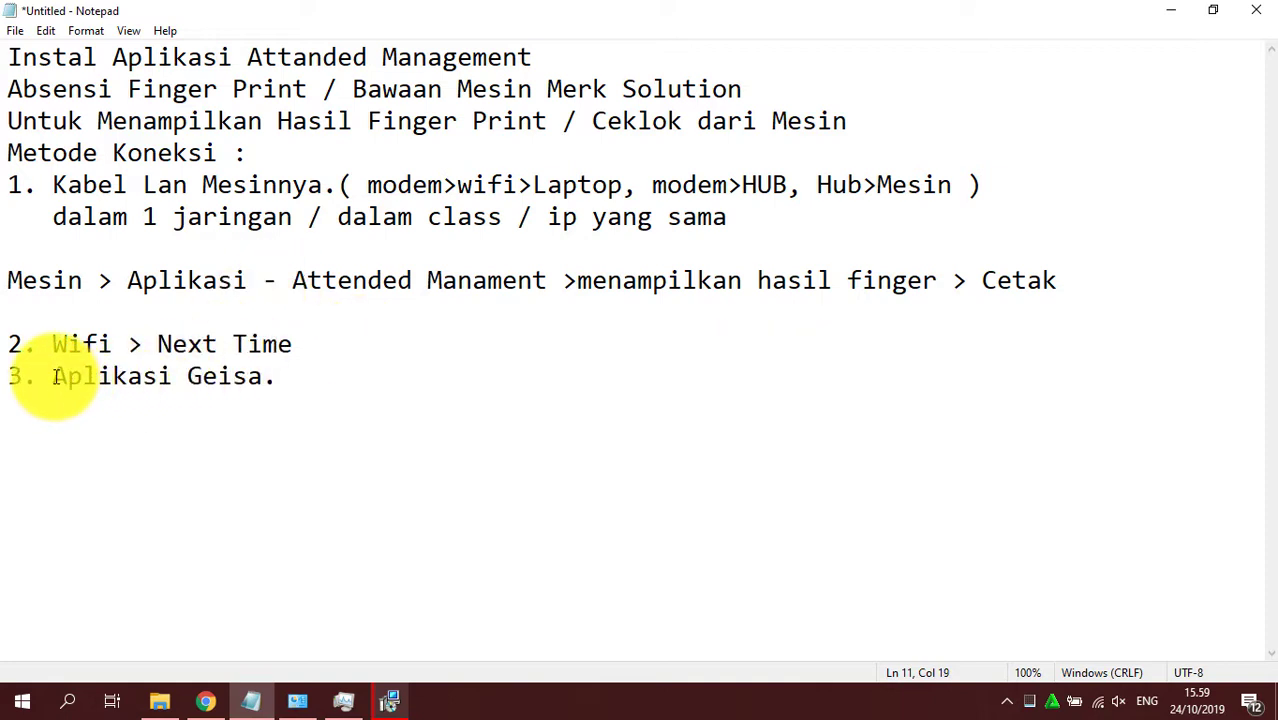
{"action": "left_click_drag", "start_coordinate": [55, 376], "coordinate": [280, 380]}
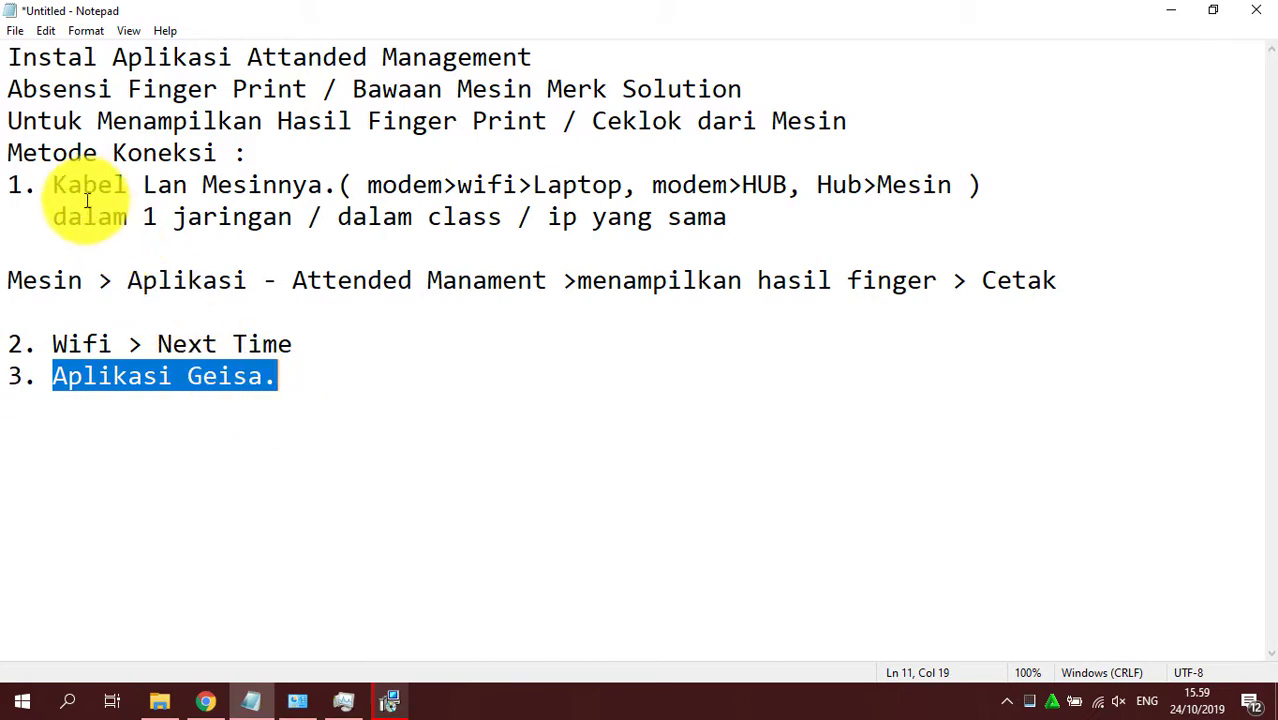
{"action": "left_click_drag", "start_coordinate": [55, 186], "coordinate": [693, 244]}
{"action": "left_click", "coordinate": [693, 244]}
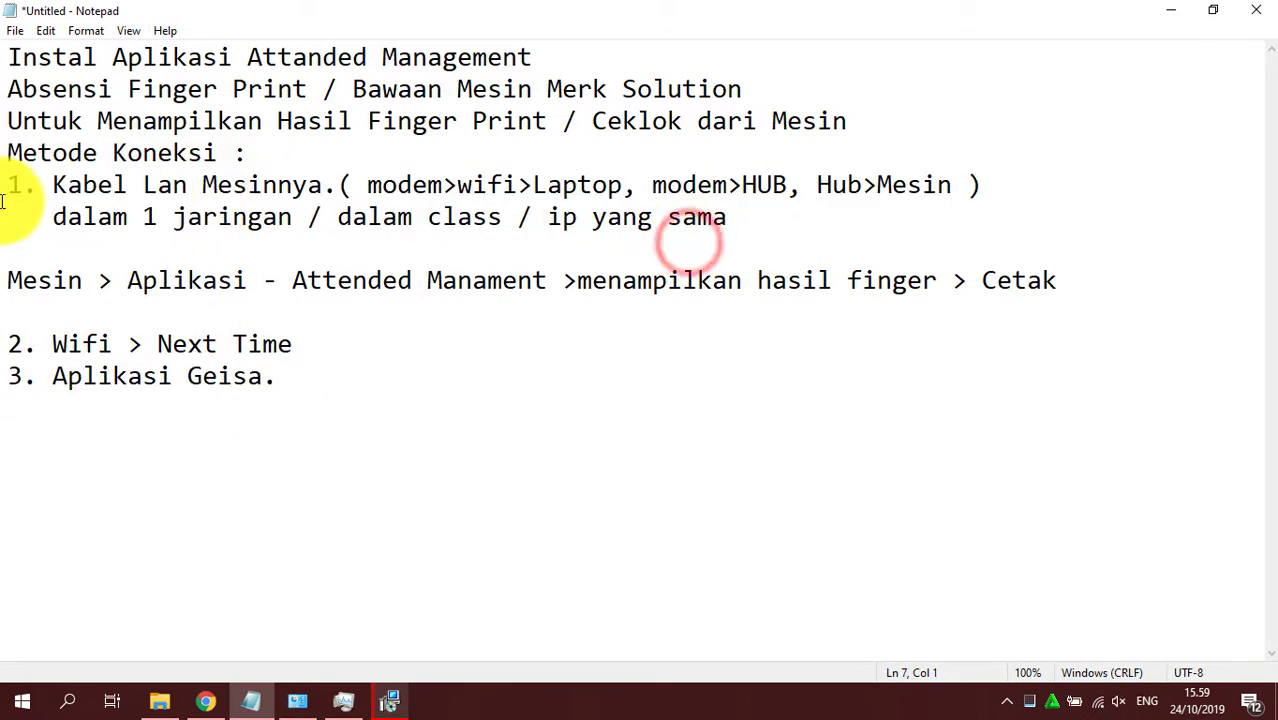
{"action": "left_click", "coordinate": [58, 186]}
{"action": "left_click", "coordinate": [307, 186]}
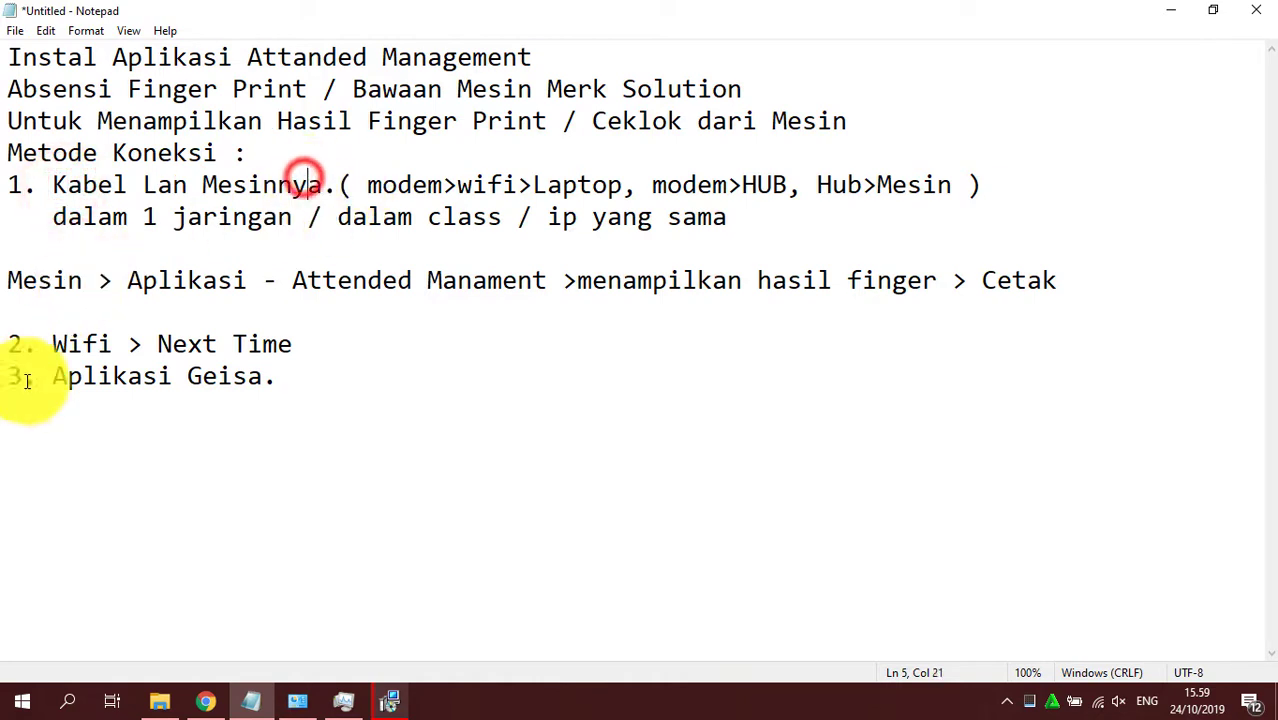
{"action": "left_click_drag", "start_coordinate": [58, 344], "coordinate": [228, 328]}
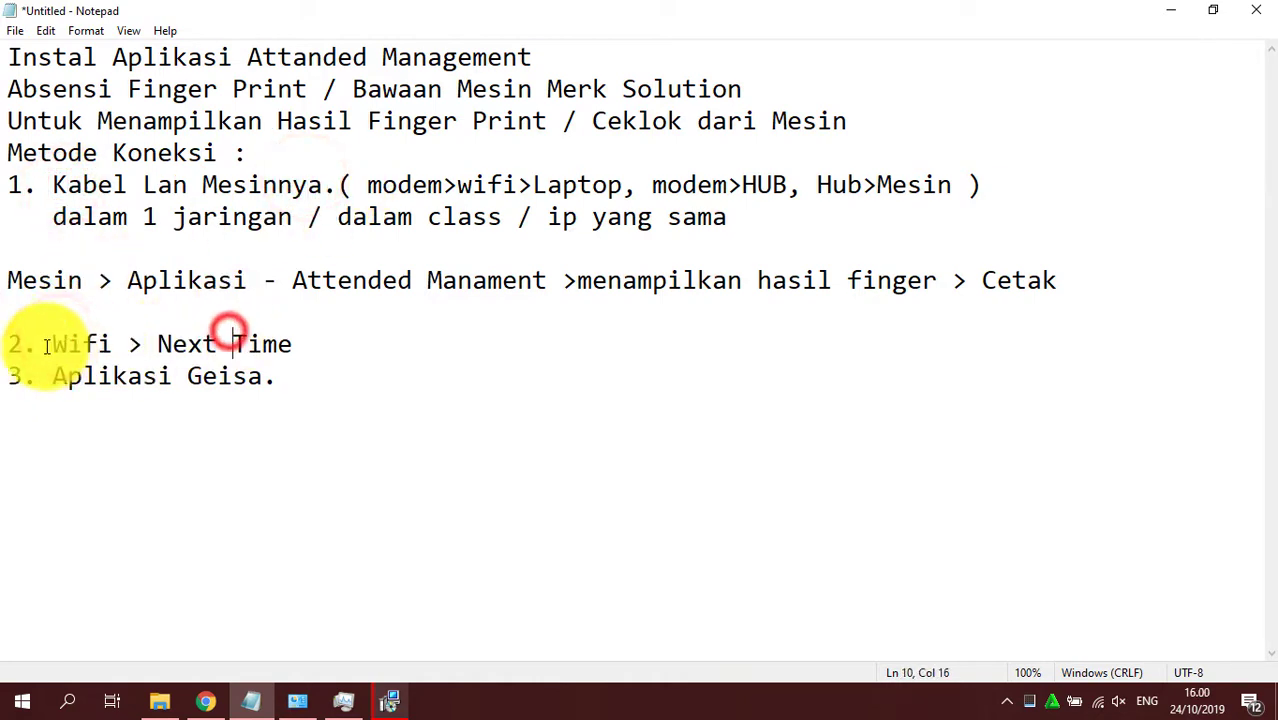
- Delete the "2. Wifi > Next Time" line and renumber the "Aplikasi Geisa." item to 2
{"action": "left_click_drag", "start_coordinate": [10, 344], "coordinate": [314, 368]}
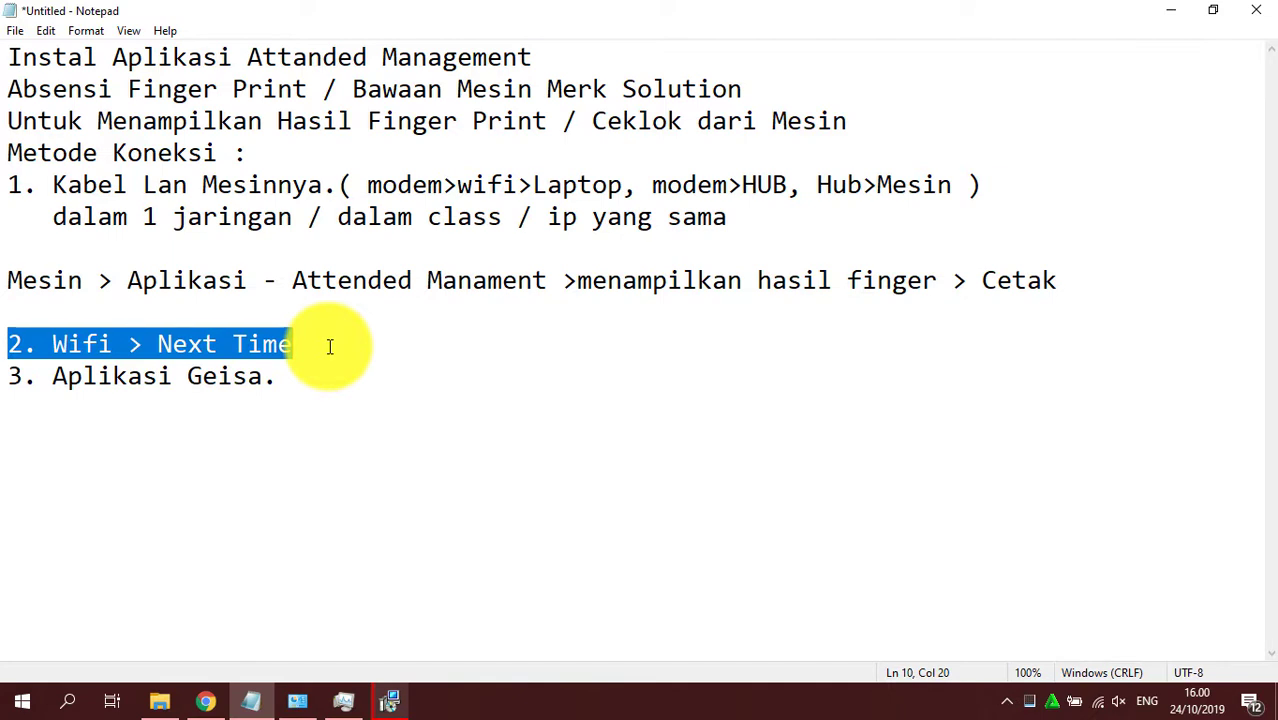
{"action": "key", "text": "BackSpace"}
{"action": "key", "text": "Delete"}
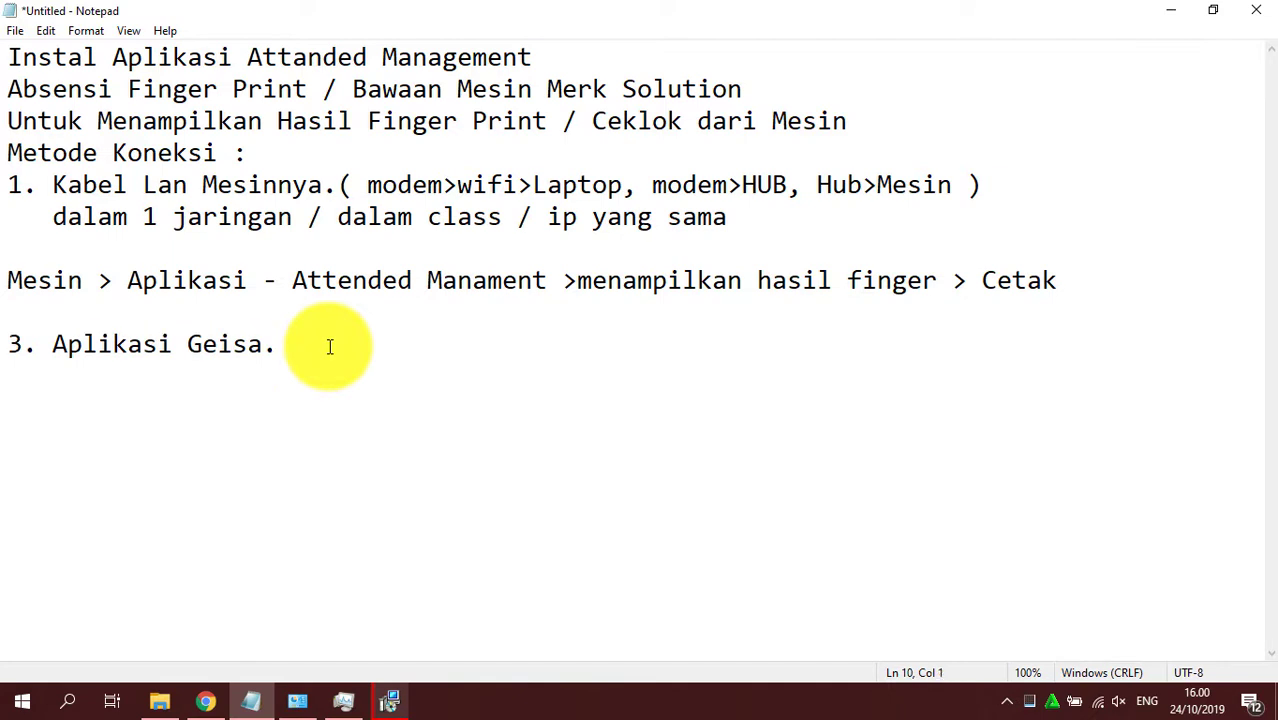
{"action": "left_click", "coordinate": [21, 342]}
{"action": "key", "text": "BackSpace"}
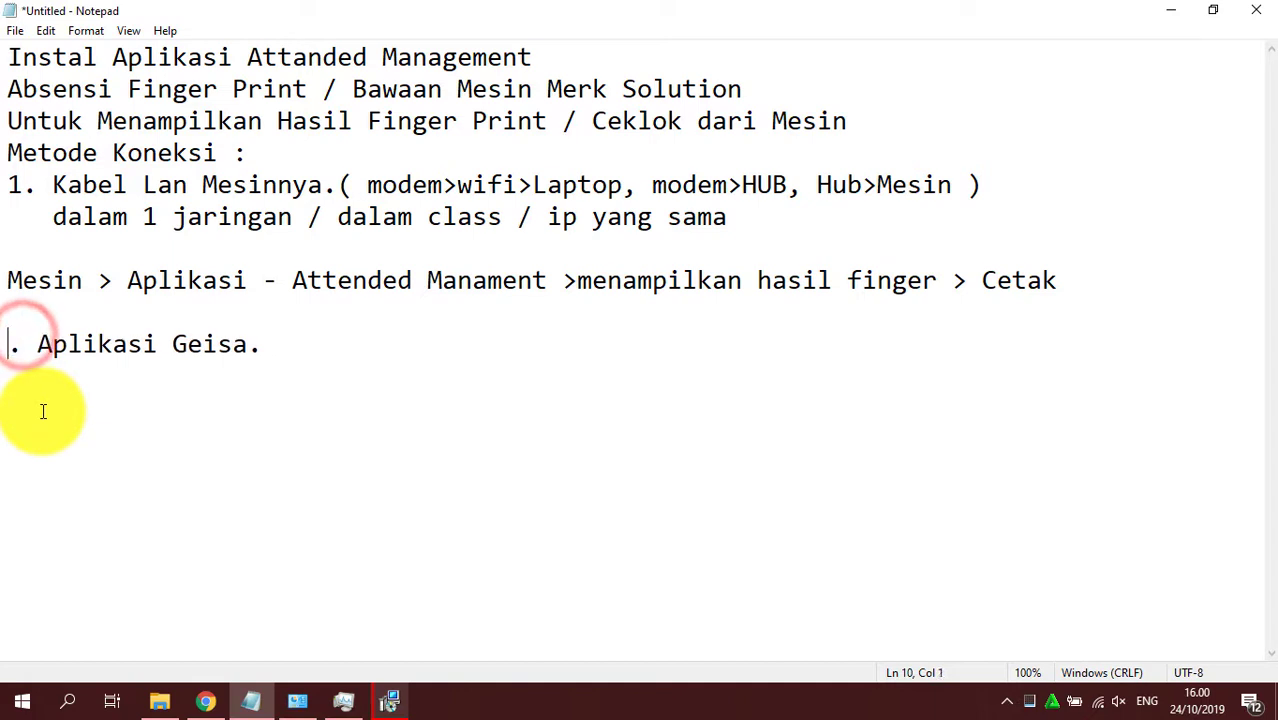
{"action": "type", "text": "2"}
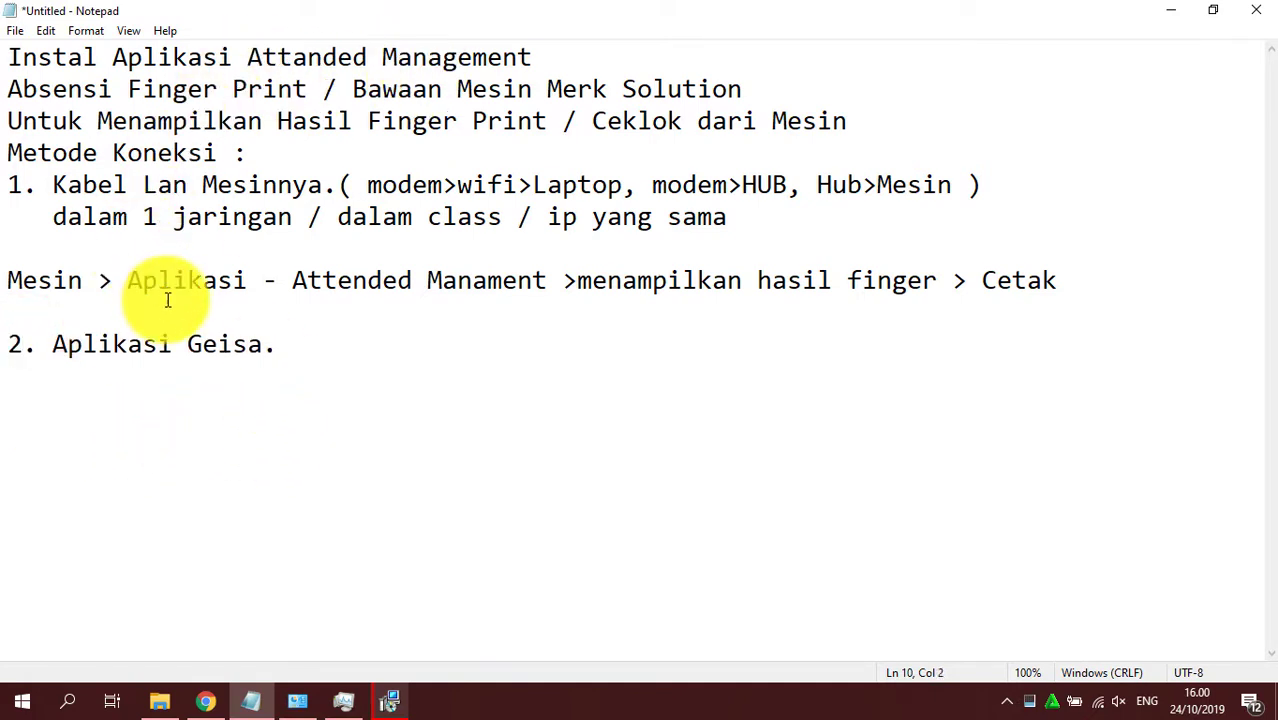
- Change "Lan" to "LAN" in the first list item and insert "koneksi ke" before "Mesinnya"
{"action": "double_click", "coordinate": [163, 185]}
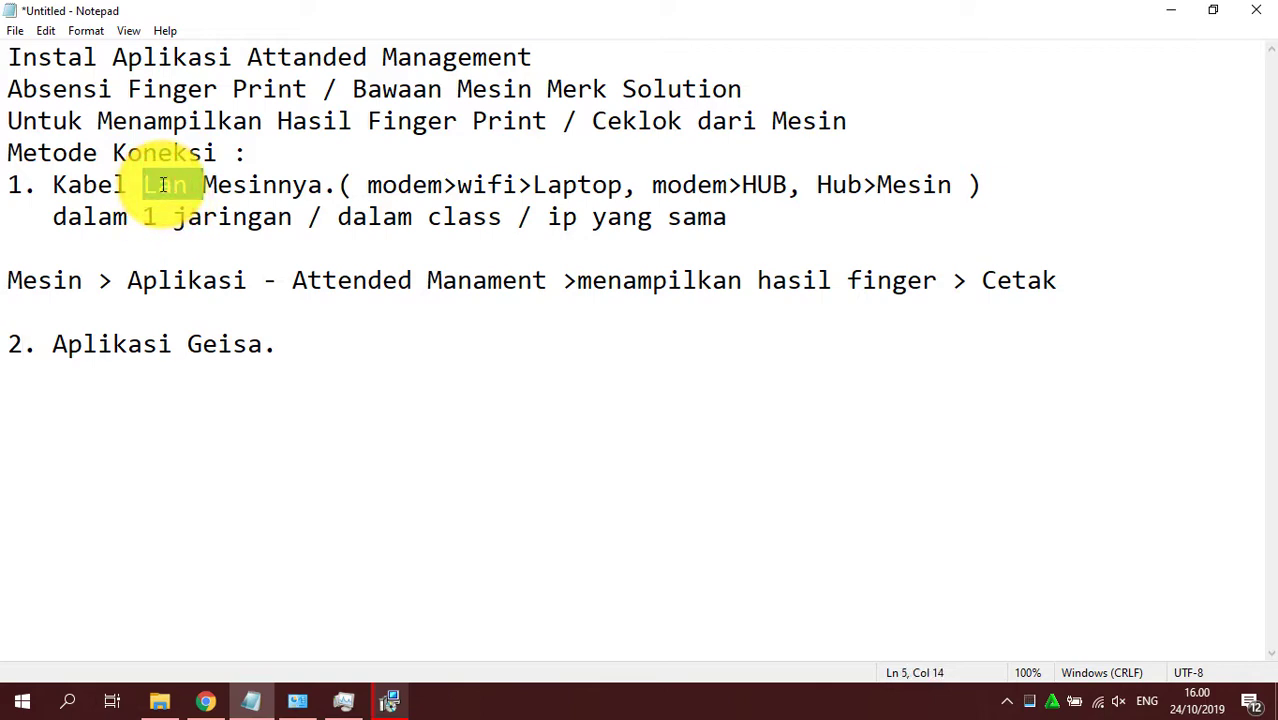
{"action": "type", "text": "LAN"}
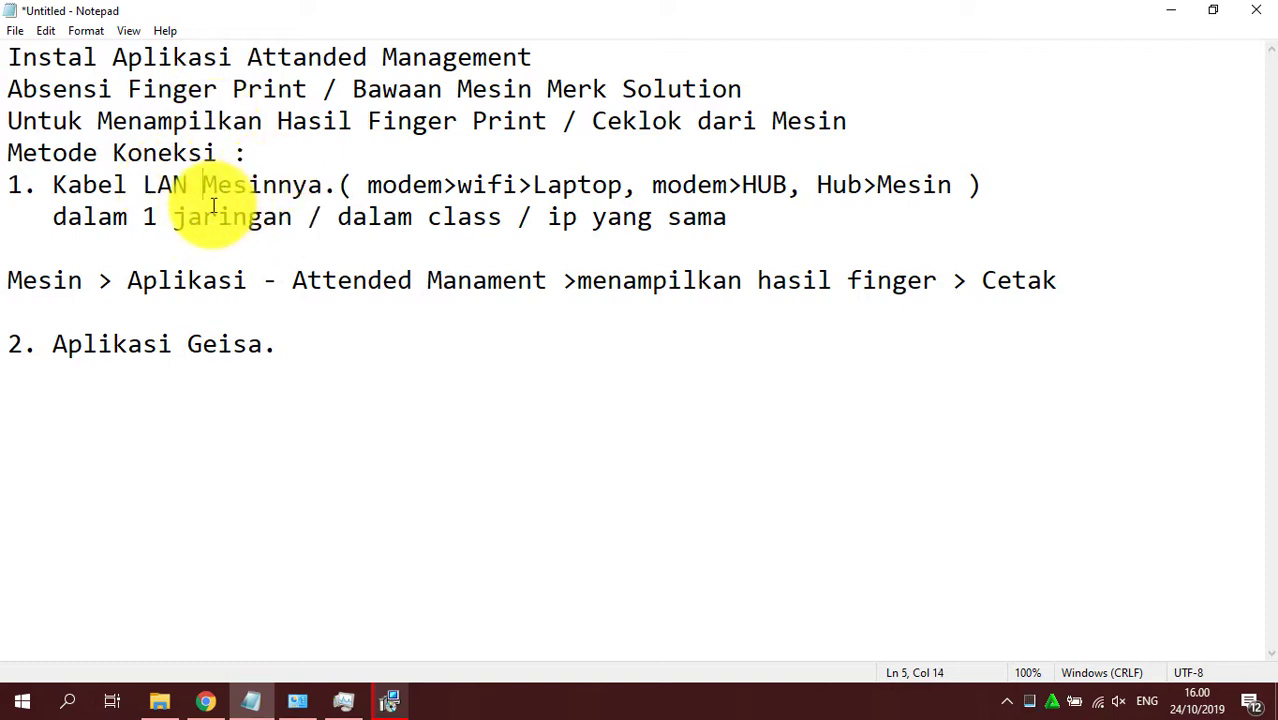
{"action": "type", "text": "konek"}
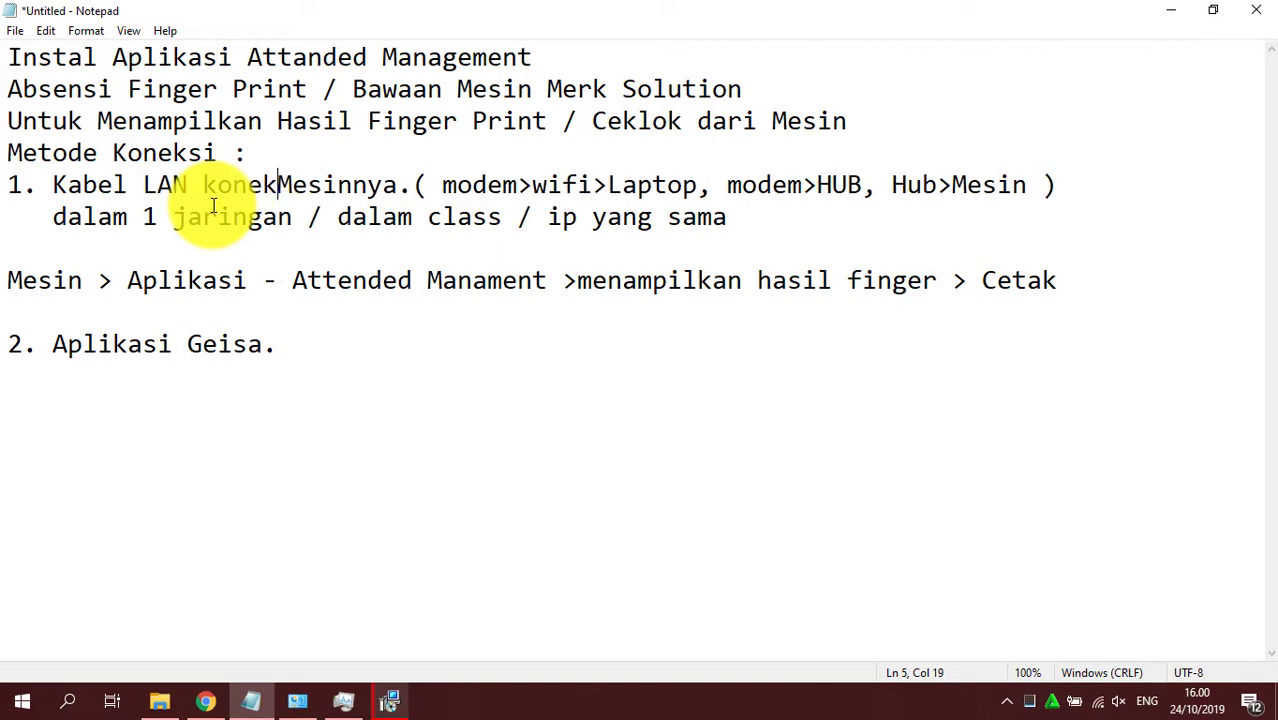
{"action": "type", "text": "si ke"}
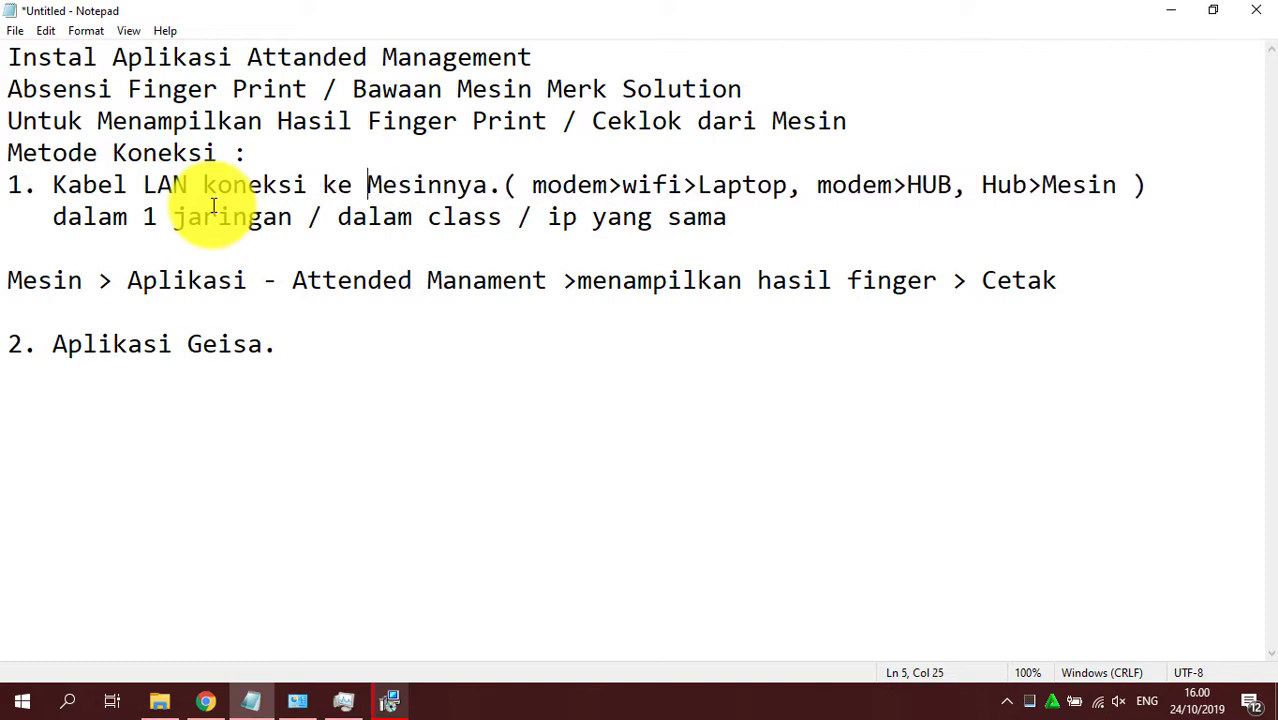
{"action": "left_click", "coordinate": [706, 217]}
{"action": "left_click", "coordinate": [613, 271]}
{"action": "left_click", "coordinate": [308, 346]}
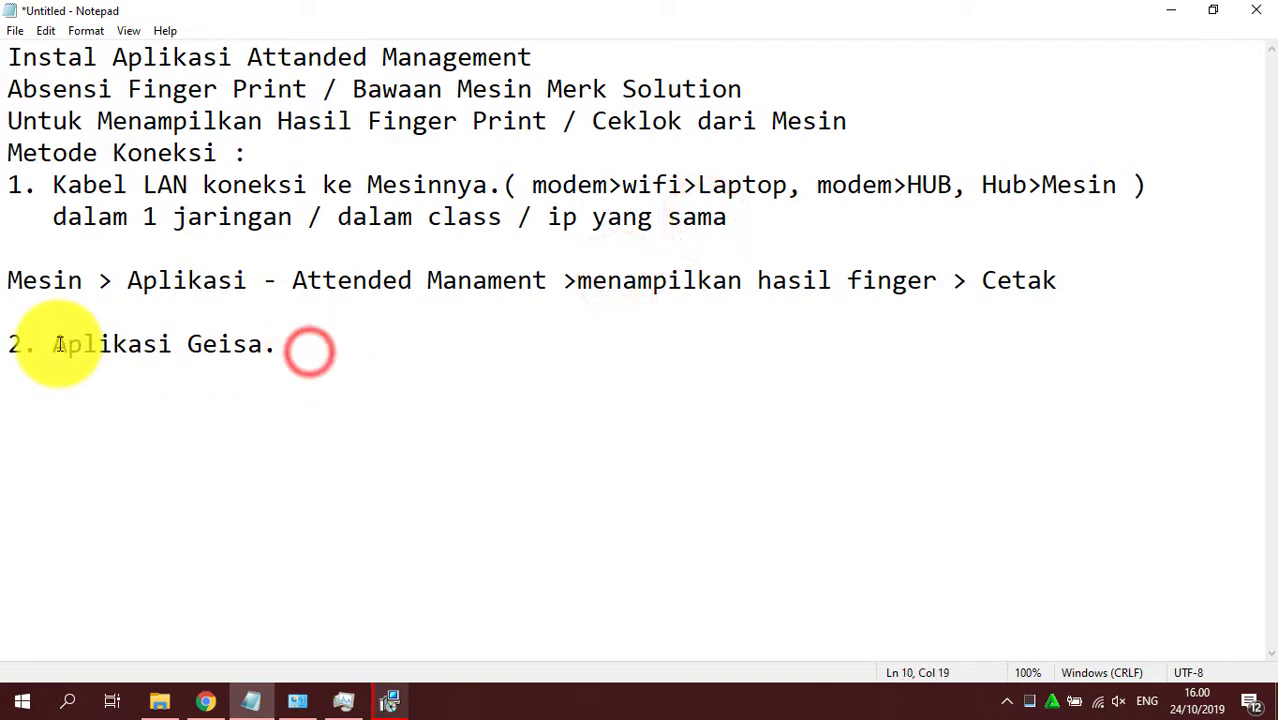
{"action": "left_click_drag", "start_coordinate": [55, 344], "coordinate": [283, 348]}
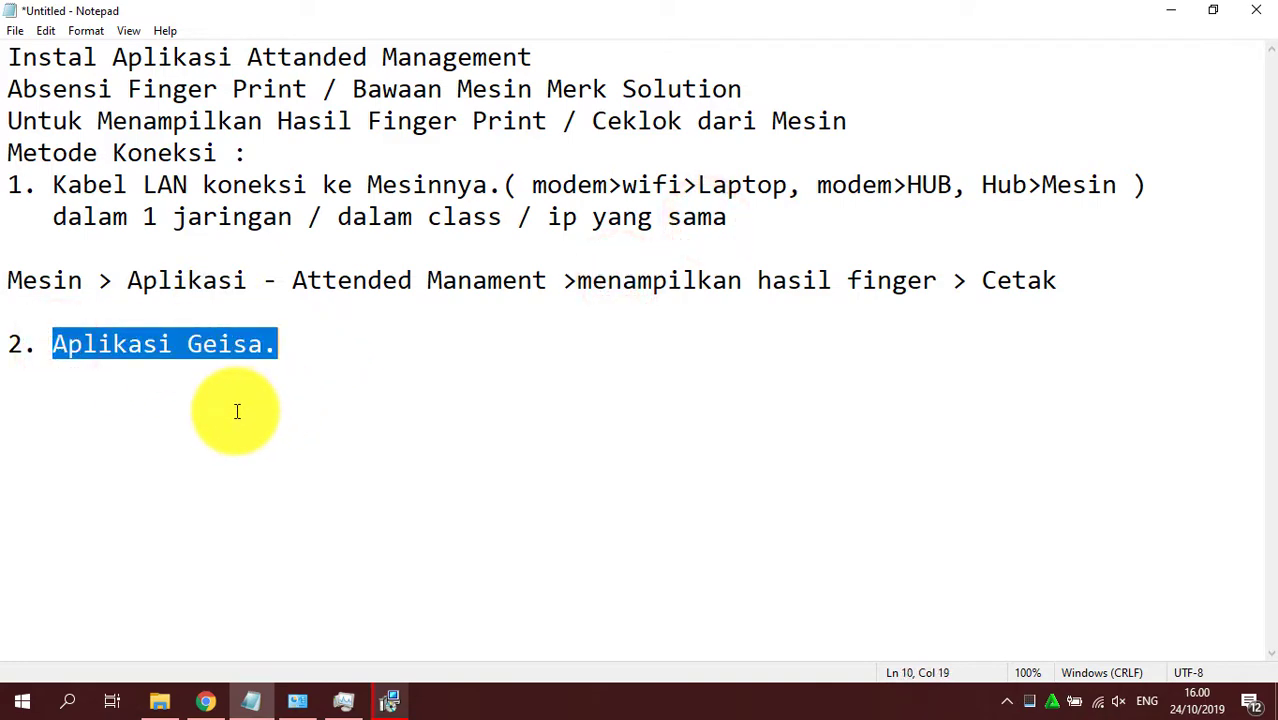
- Switch to the Attendance Management setup, ignore the error about closing applications, and install the Fingerprint Reader Driver
{"action": "left_click", "coordinate": [392, 700]}
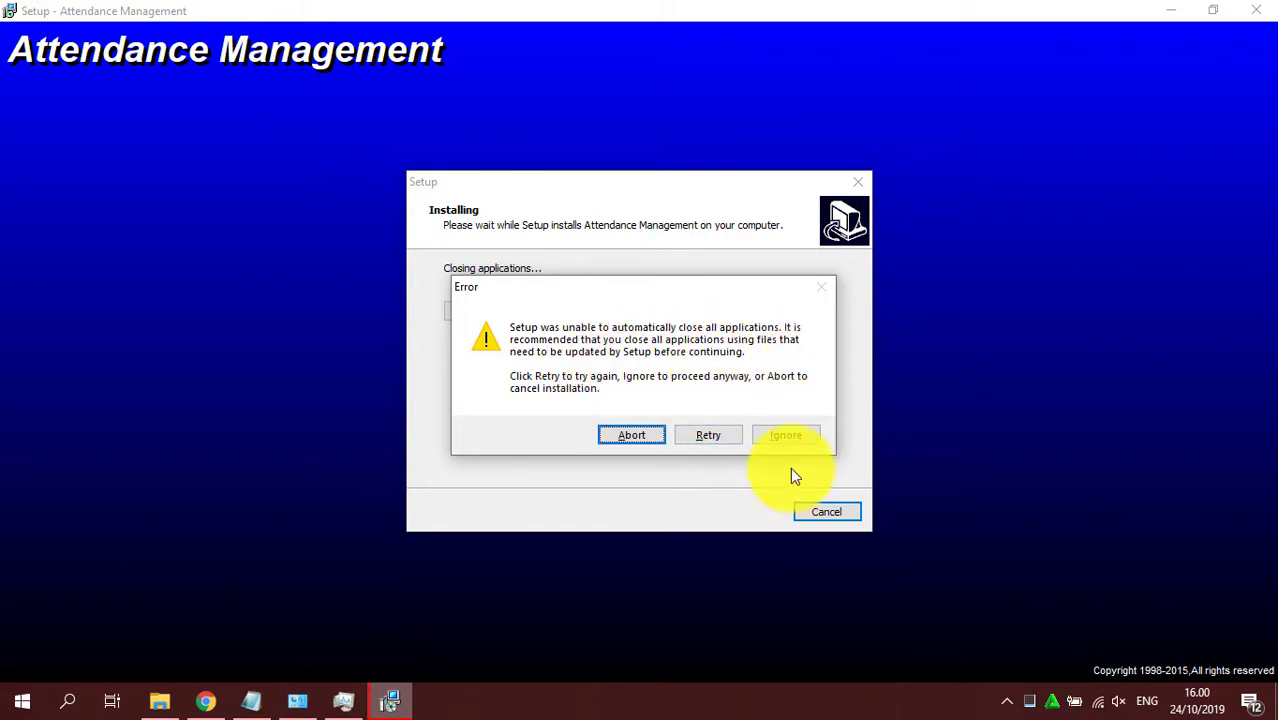
{"action": "left_click", "coordinate": [784, 435]}
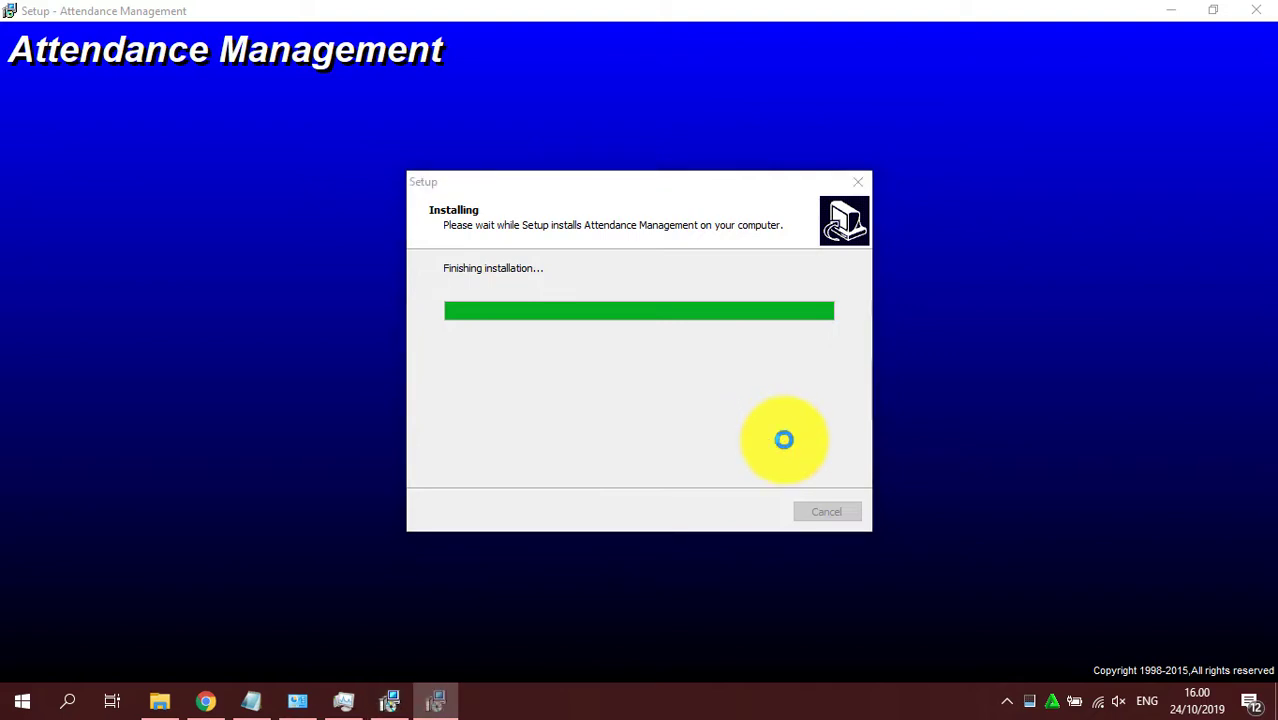
{"action": "left_click", "coordinate": [745, 511]}
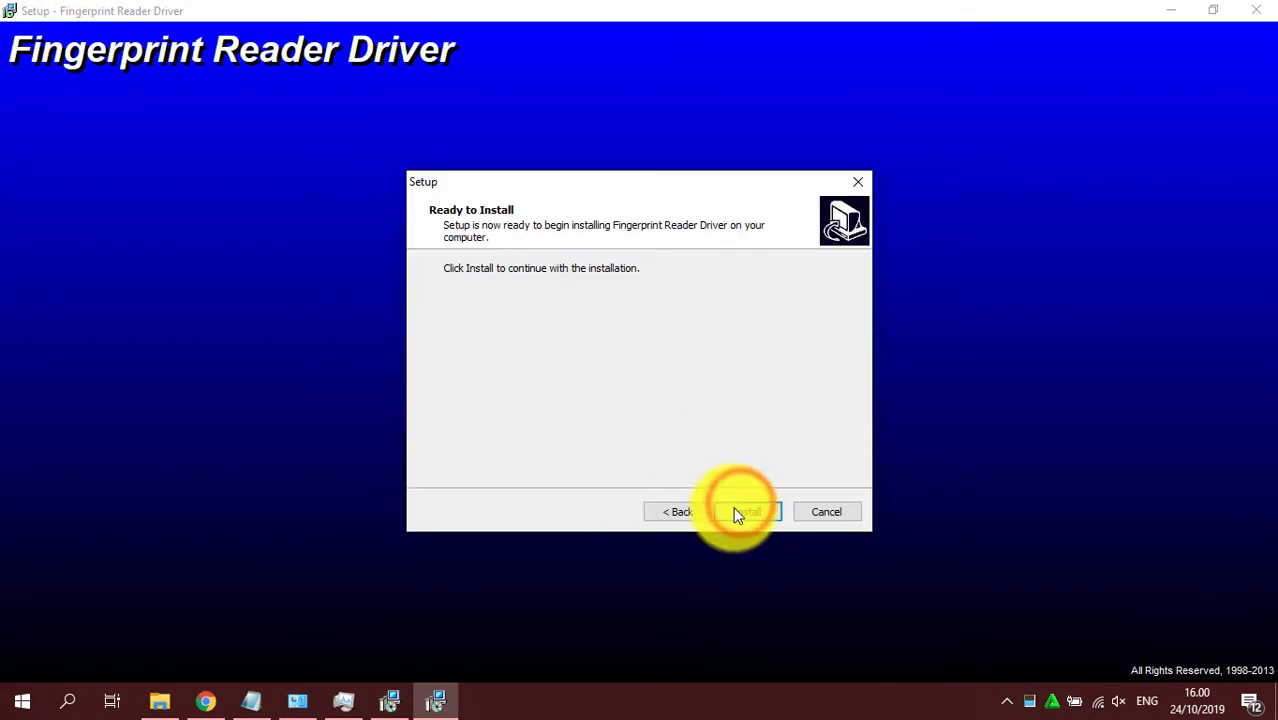
{"action": "left_click", "coordinate": [739, 511]}
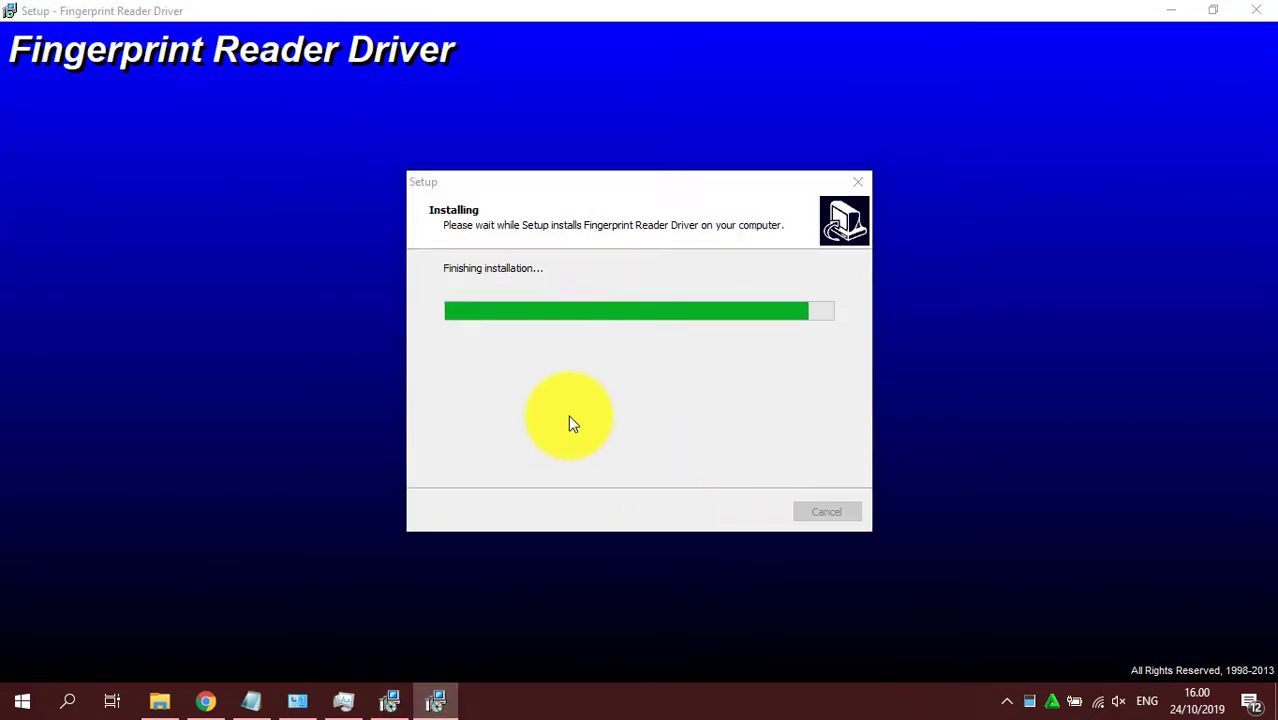
- Check the progress of both installers and return to the Notepad notes
{"action": "left_click", "coordinate": [391, 700]}
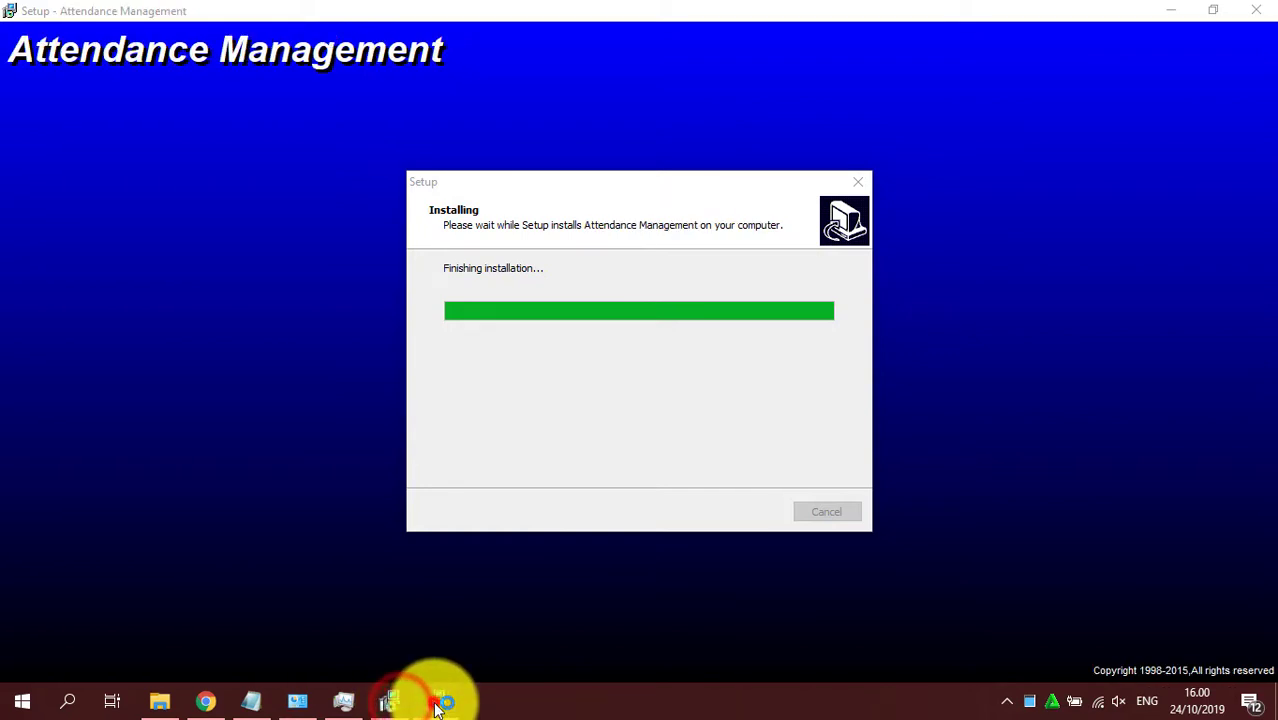
{"action": "left_click", "coordinate": [437, 703]}
{"action": "left_click", "coordinate": [255, 702]}
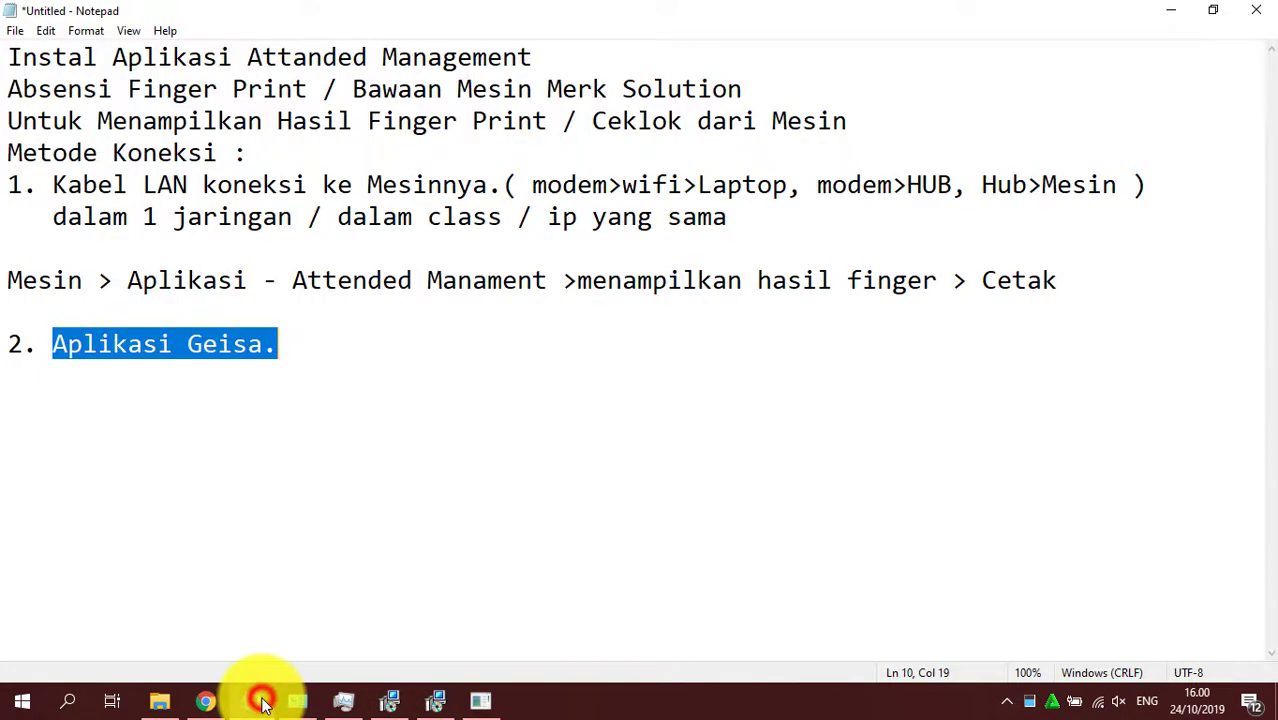
- Finish the Fingerprint Reader Driver setup with the computer restart postponed, close the Attendance Management setup, and refresh the installer folder
{"action": "left_click", "coordinate": [260, 702]}
{"action": "left_click", "coordinate": [628, 343]}
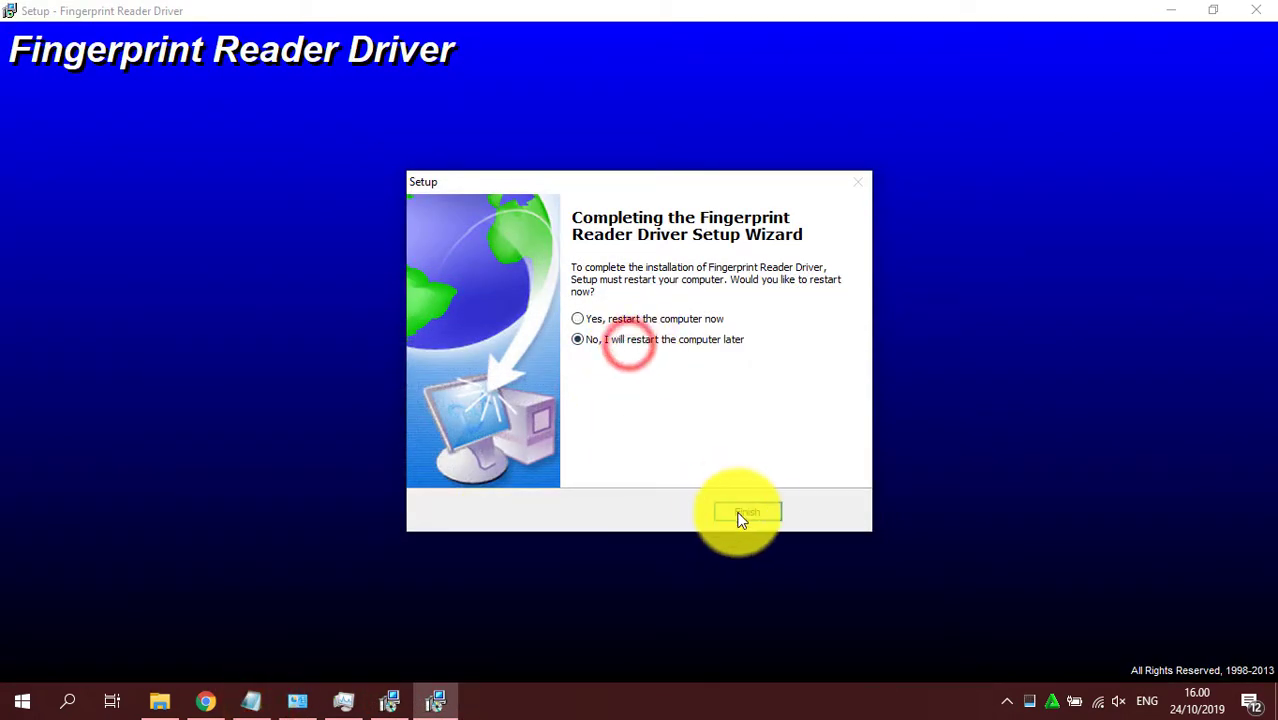
{"action": "left_click", "coordinate": [741, 516]}
{"action": "left_click", "coordinate": [760, 513]}
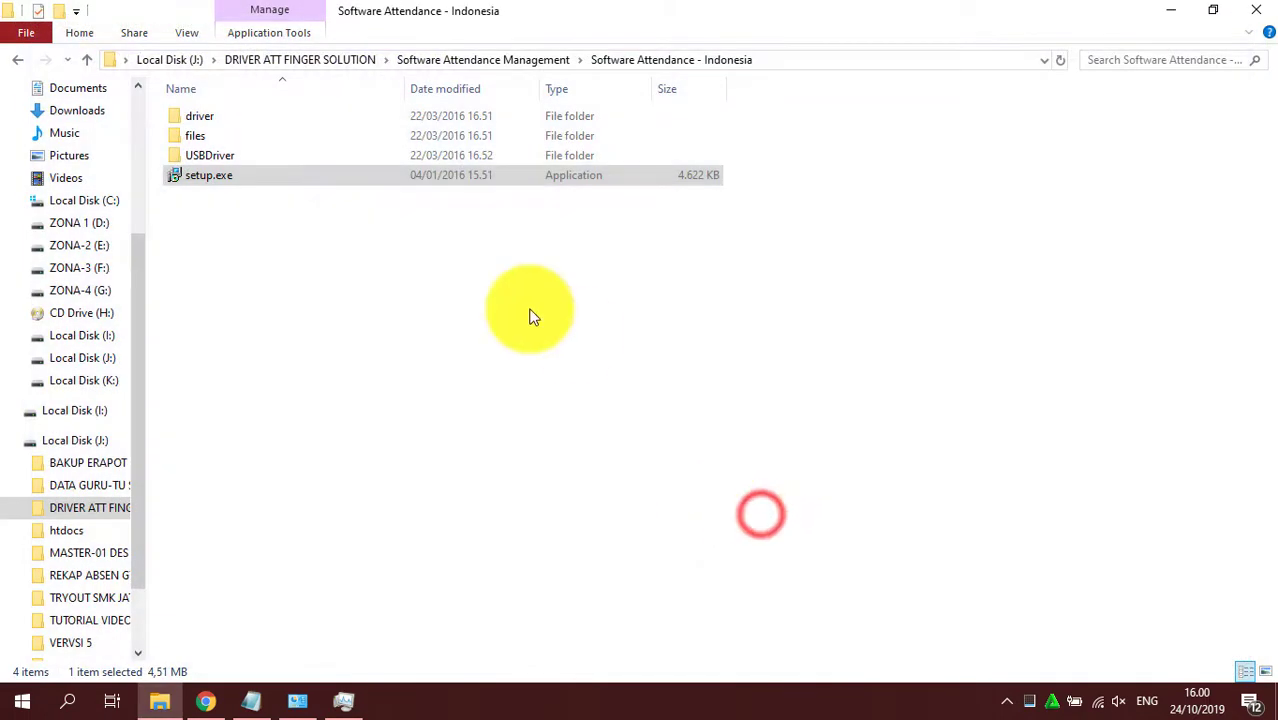
{"action": "right_click", "coordinate": [487, 340]}
{"action": "left_click", "coordinate": [564, 406]}
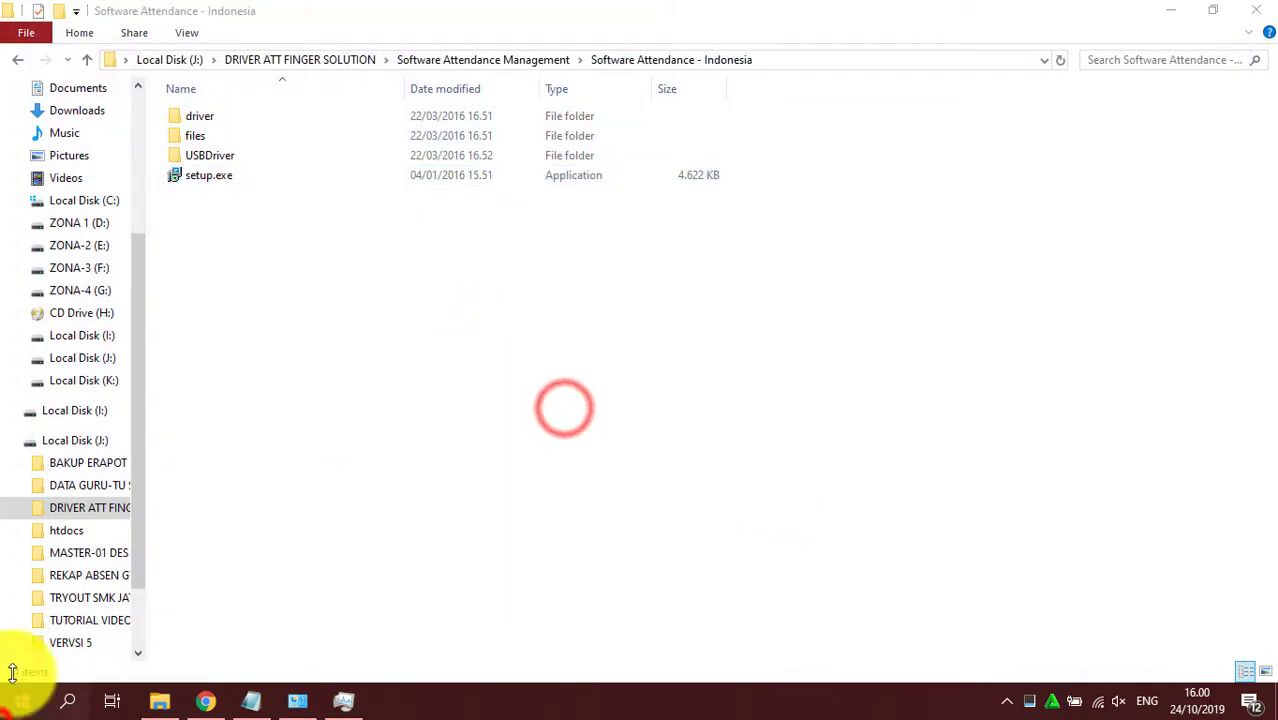
- Pin the newly installed Attendance Management application to Start
{"action": "left_click", "coordinate": [20, 699]}
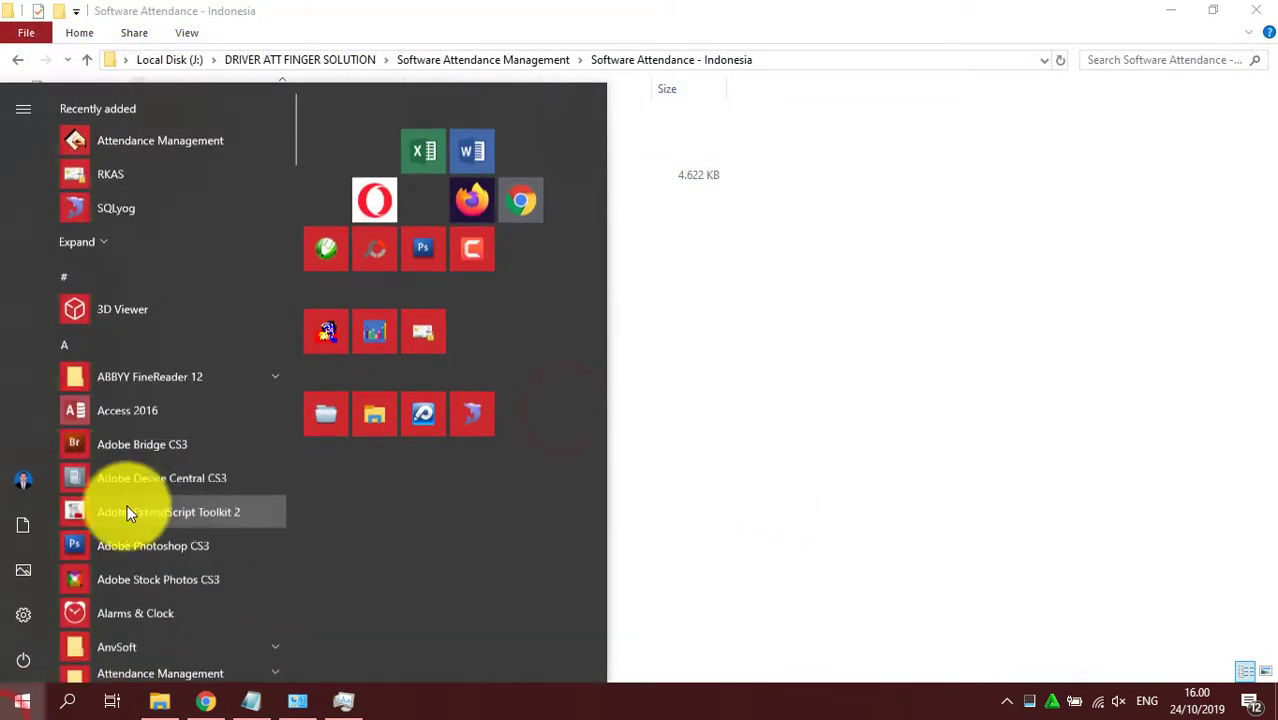
{"action": "right_click", "coordinate": [212, 146]}
{"action": "left_click", "coordinate": [286, 194]}
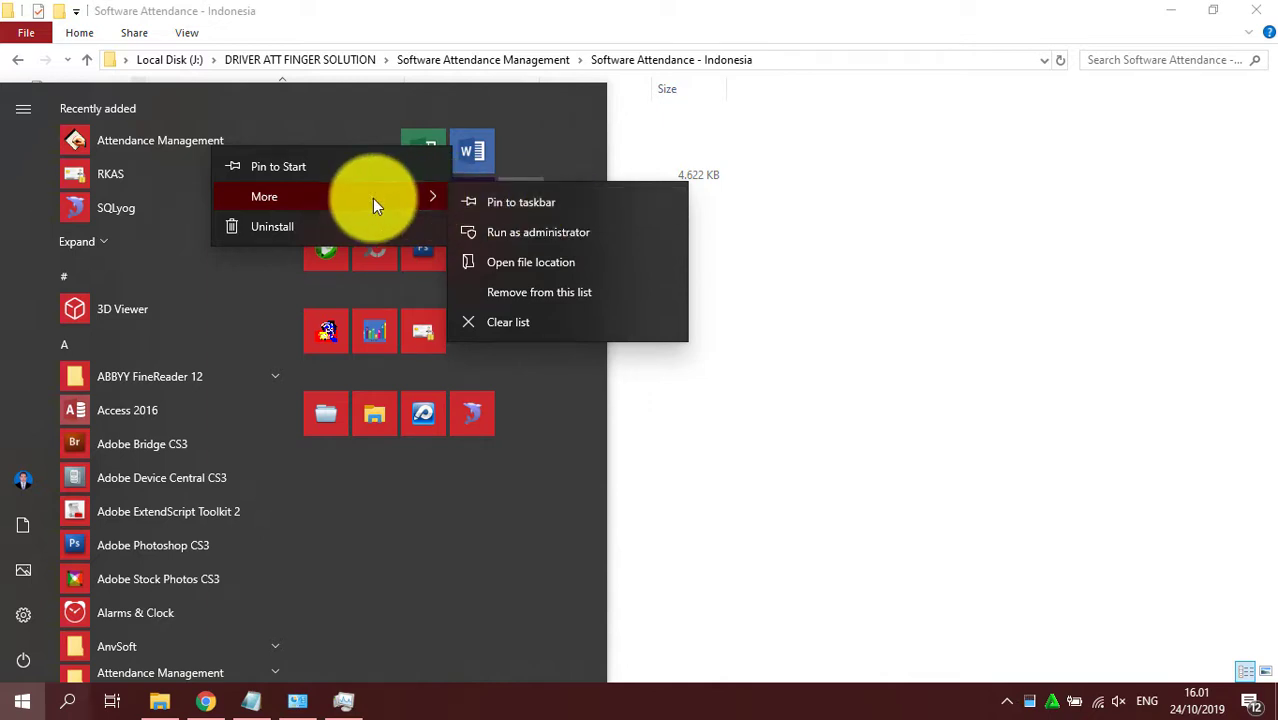
{"action": "left_click", "coordinate": [317, 163]}
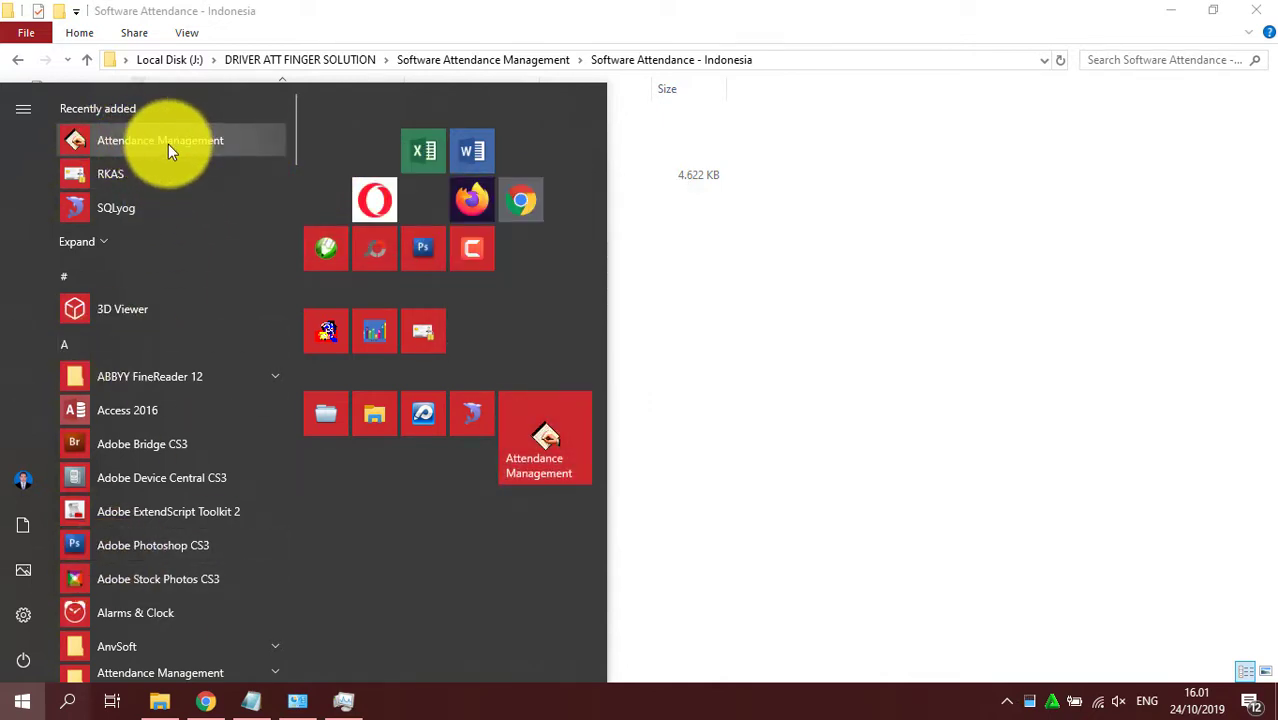
- Launch Attendance Management, accept its welcome message, and maximize the main window
{"action": "left_click", "coordinate": [168, 144]}
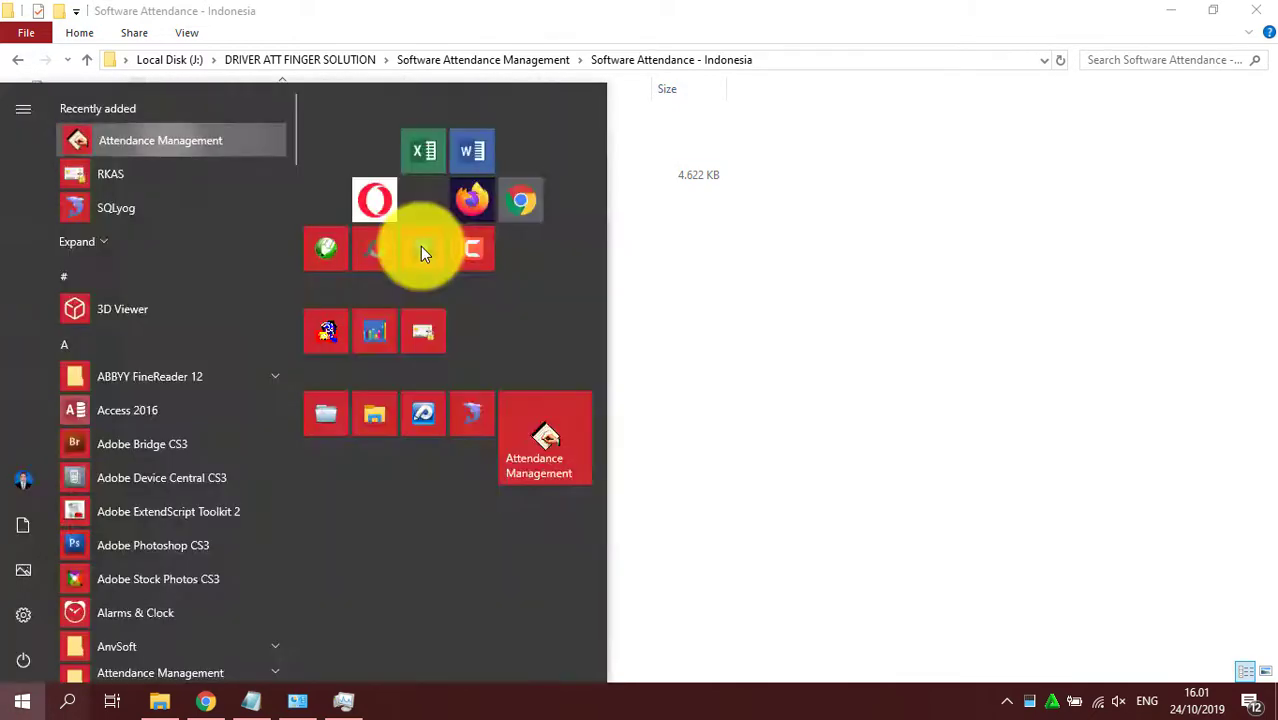
{"action": "left_click", "coordinate": [420, 246]}
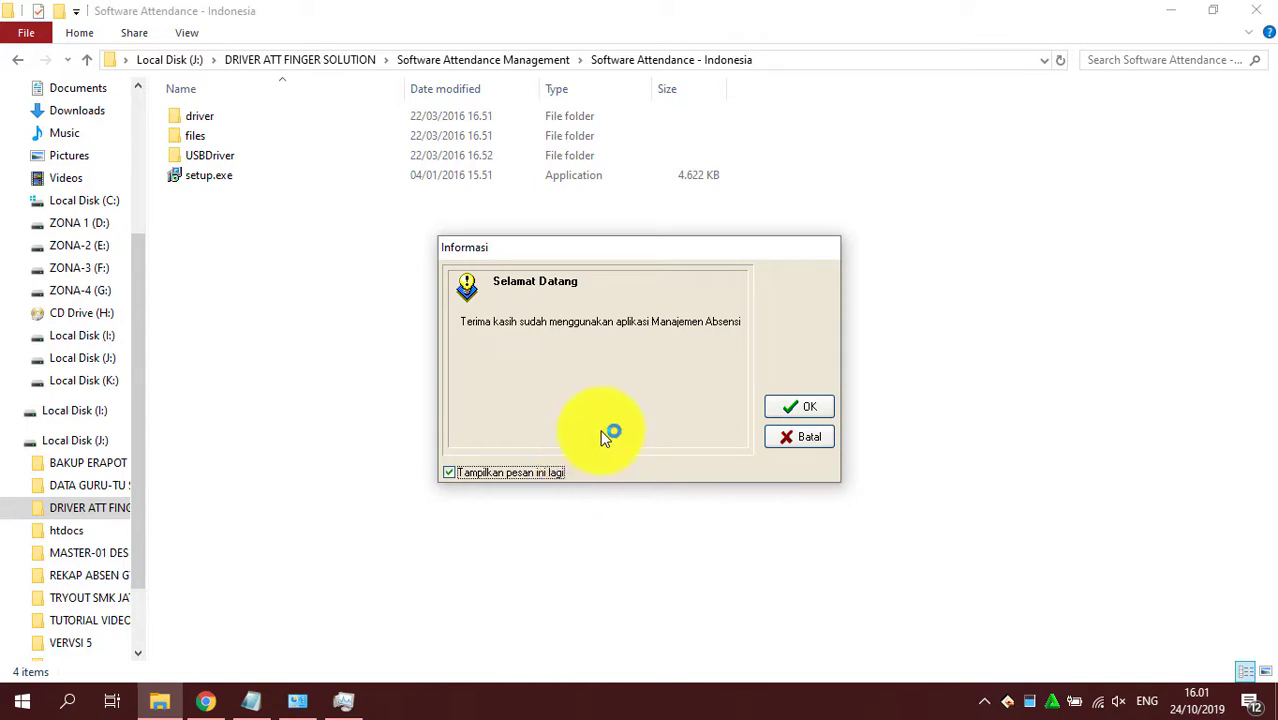
{"action": "left_click", "coordinate": [782, 408]}
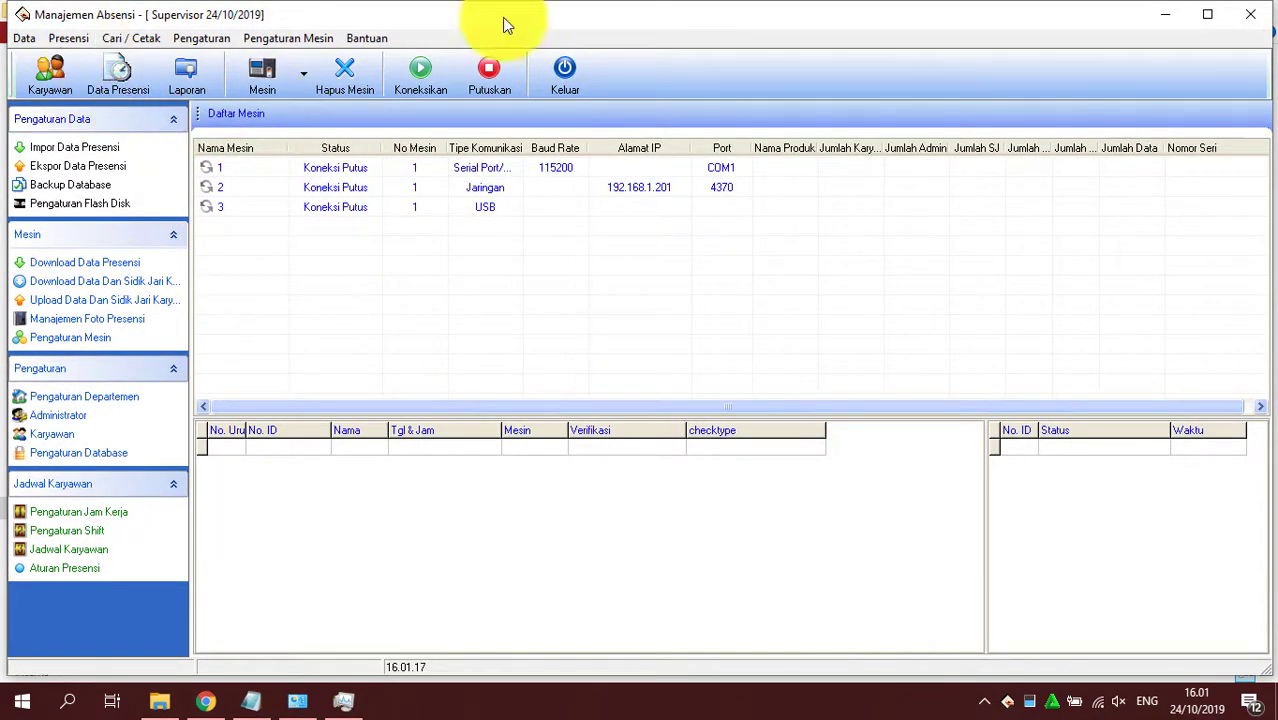
{"action": "left_click", "coordinate": [1207, 14]}
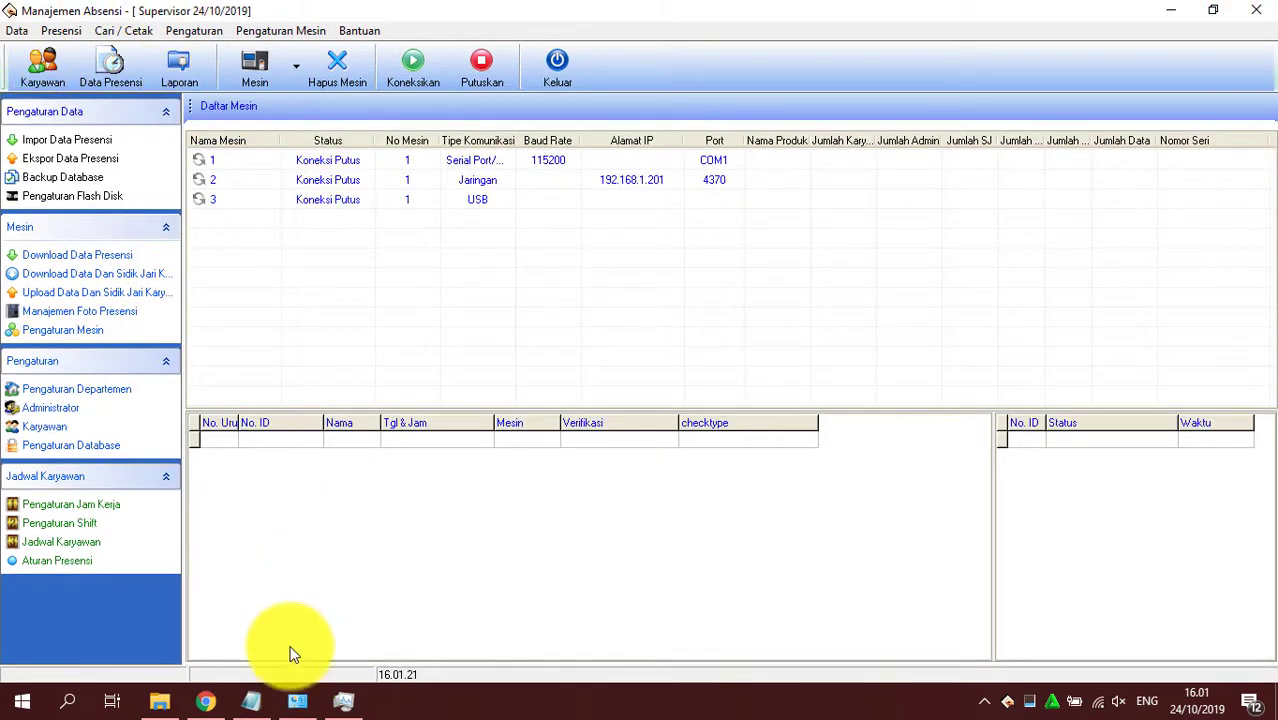
- Review the notes and the form for adding a new machine in Attendance Management, closing the form without saving
{"action": "left_click", "coordinate": [254, 700]}
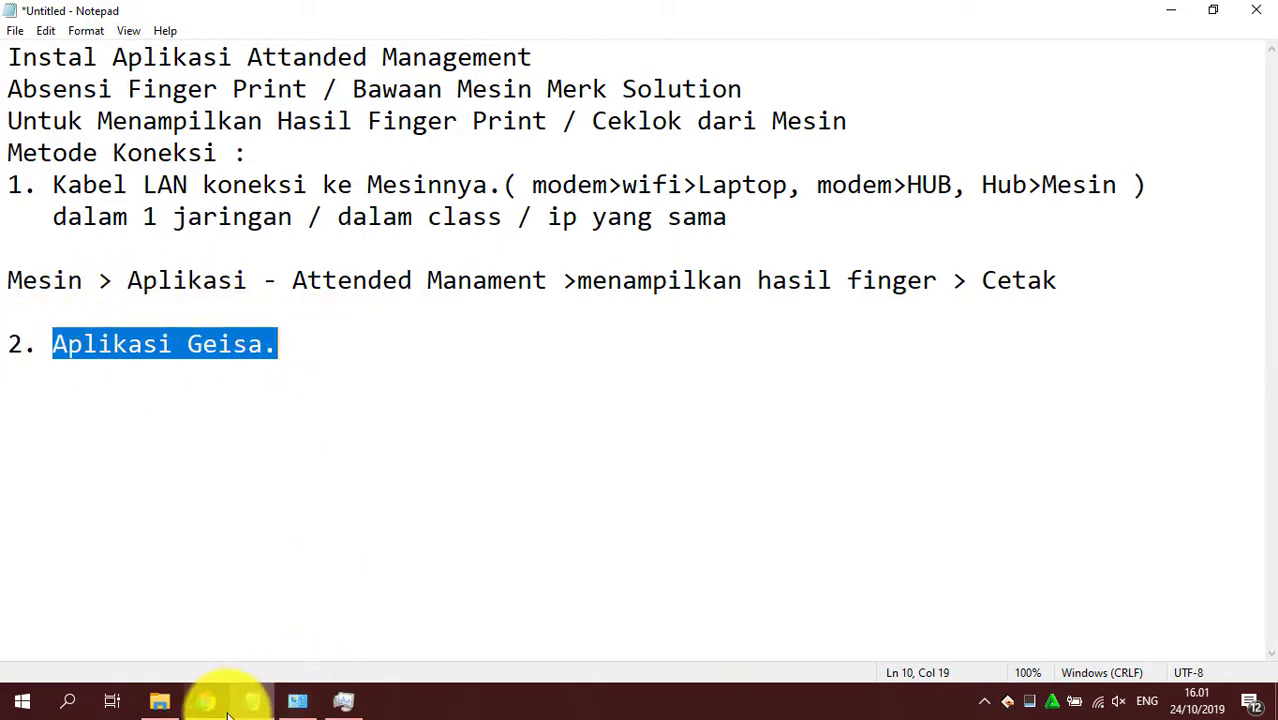
{"action": "key", "text": "alt+Tab"}
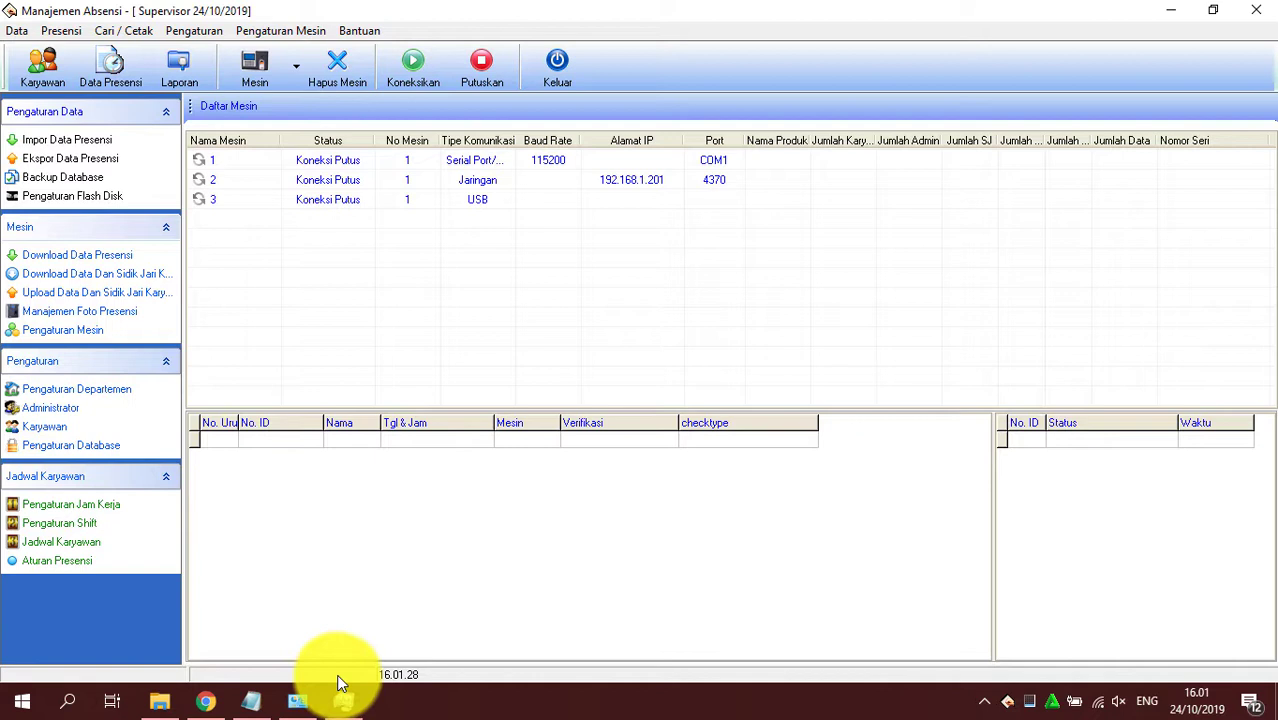
{"action": "left_click", "coordinate": [365, 306]}
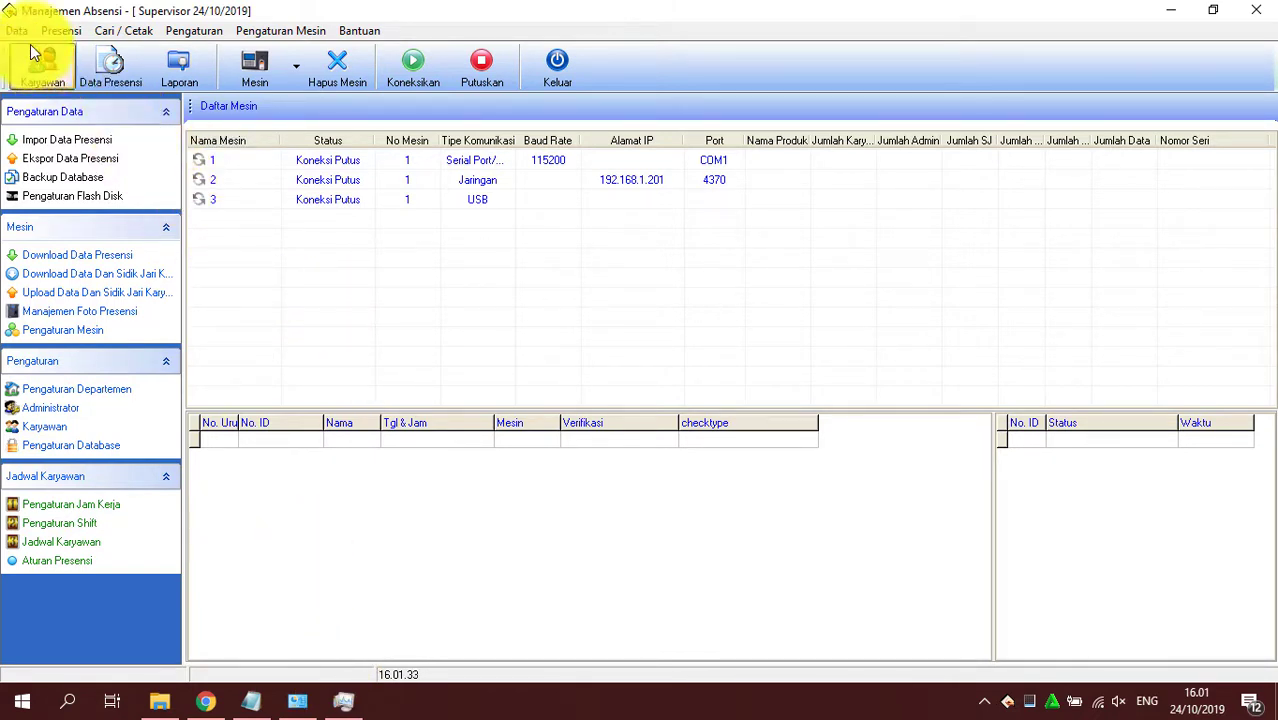
{"action": "left_click", "coordinate": [294, 64]}
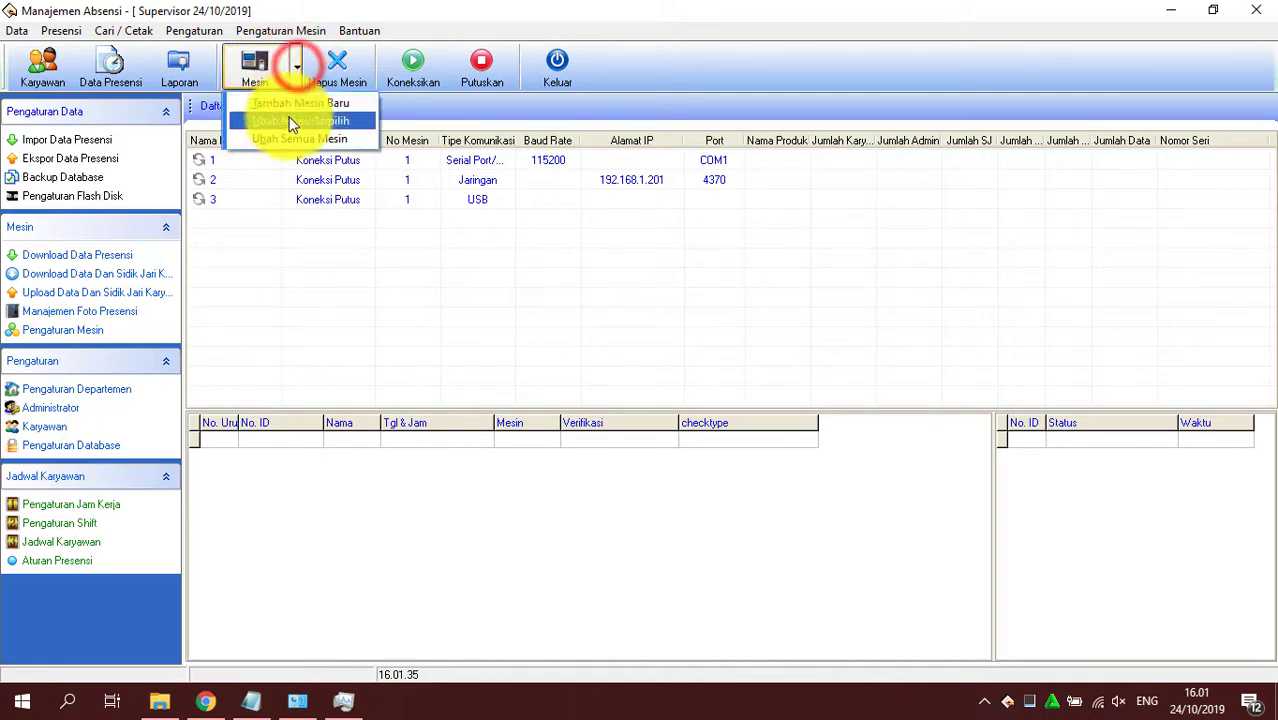
{"action": "left_click", "coordinate": [310, 101]}
{"action": "left_click", "coordinate": [636, 256]}
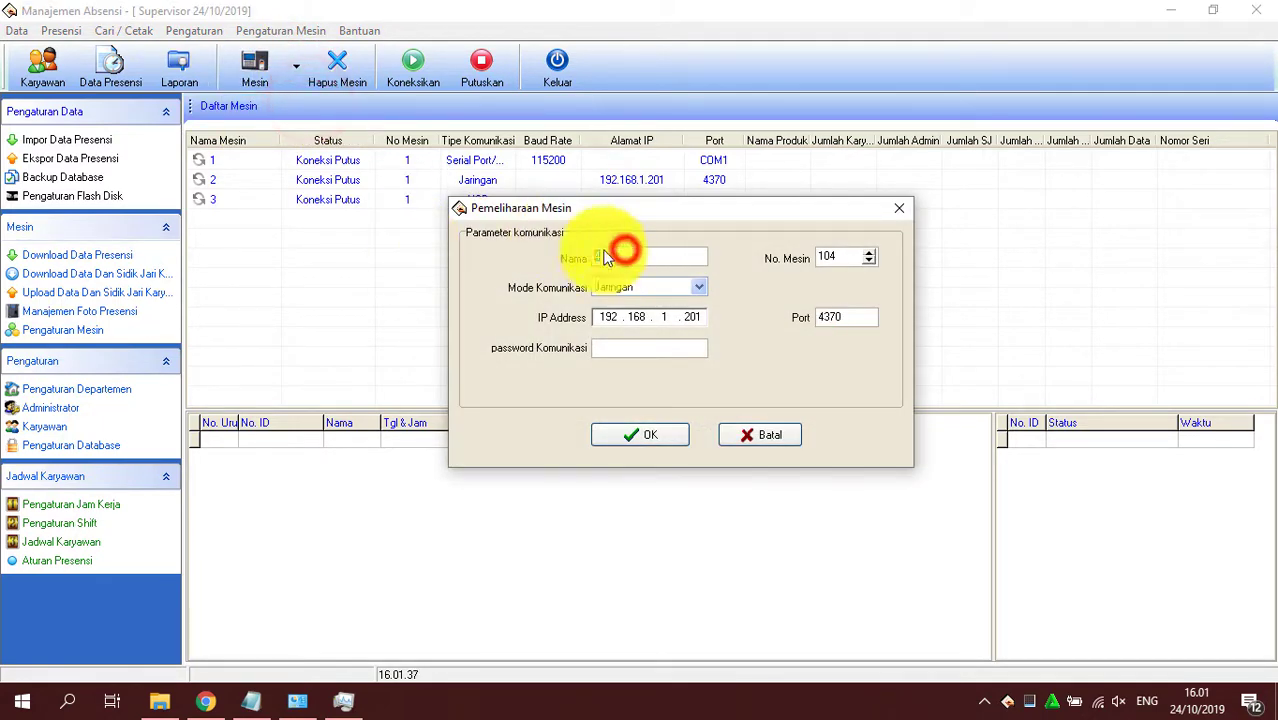
{"action": "left_click", "coordinate": [898, 208]}
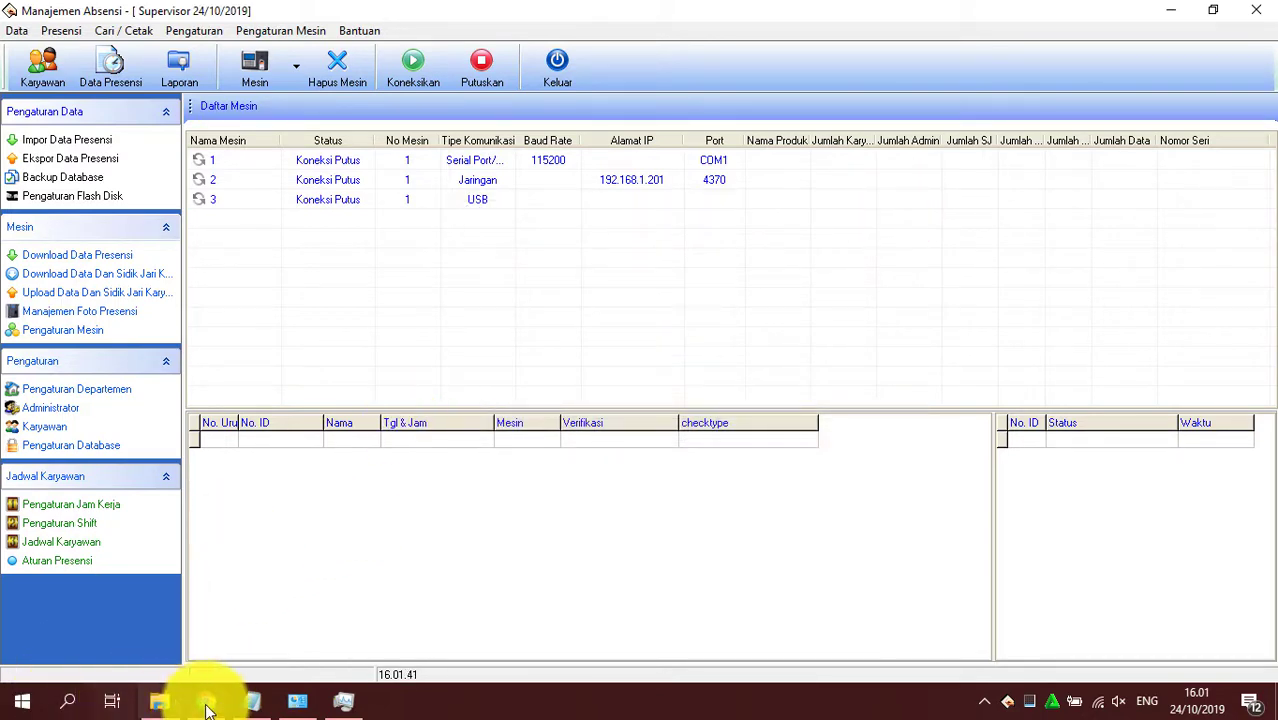
- Switch to the Notepad notes and add the line "Cara nya : Buka Aplikasi ATT" above the "2. Aplikasi Geisa." item
{"action": "left_click", "coordinate": [250, 700]}
{"action": "left_click", "coordinate": [340, 351]}
{"action": "left_click", "coordinate": [63, 314]}
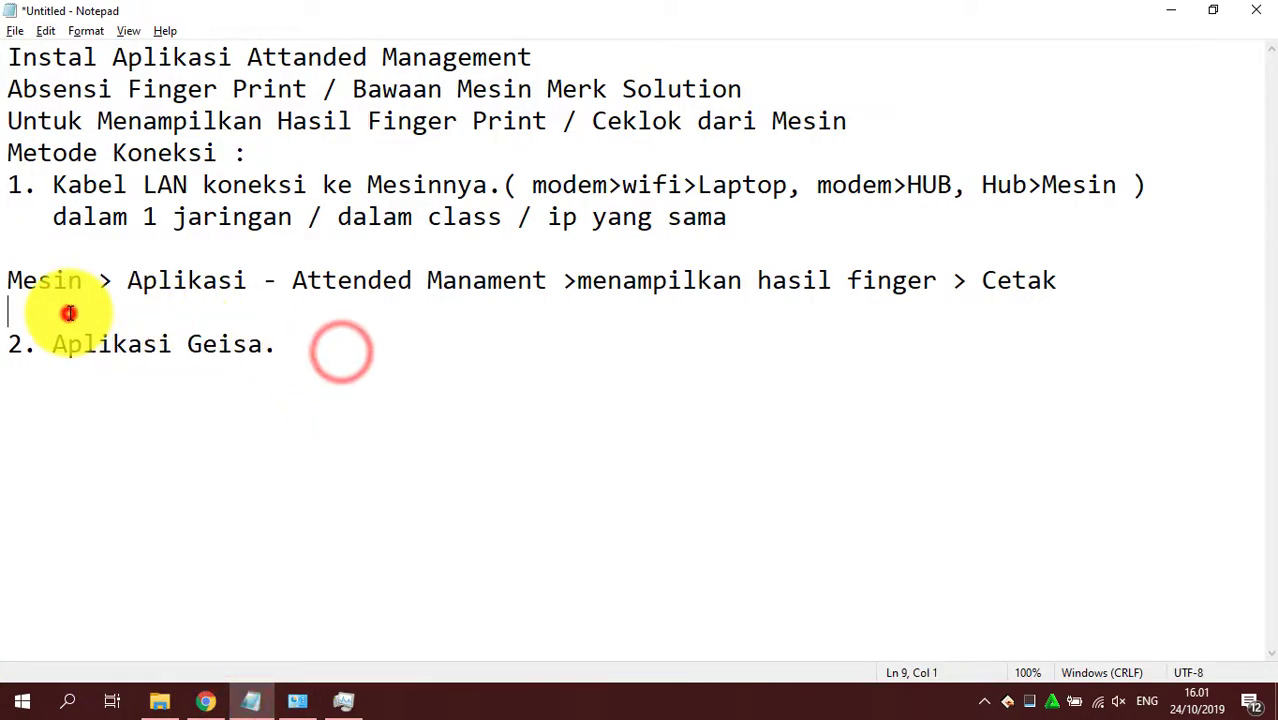
{"action": "key", "text": "Return"}
{"action": "key", "text": "Return"}
{"action": "left_click", "coordinate": [79, 334]}
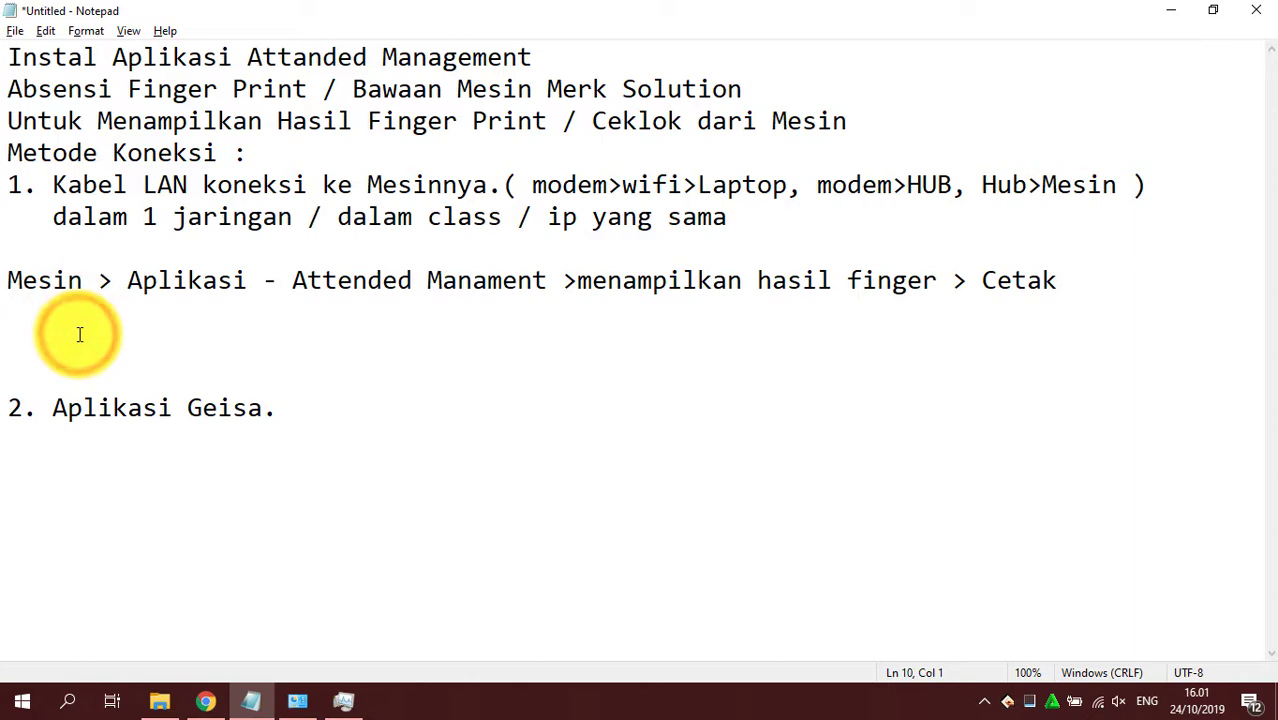
{"action": "type", "text": "Cara nya "}
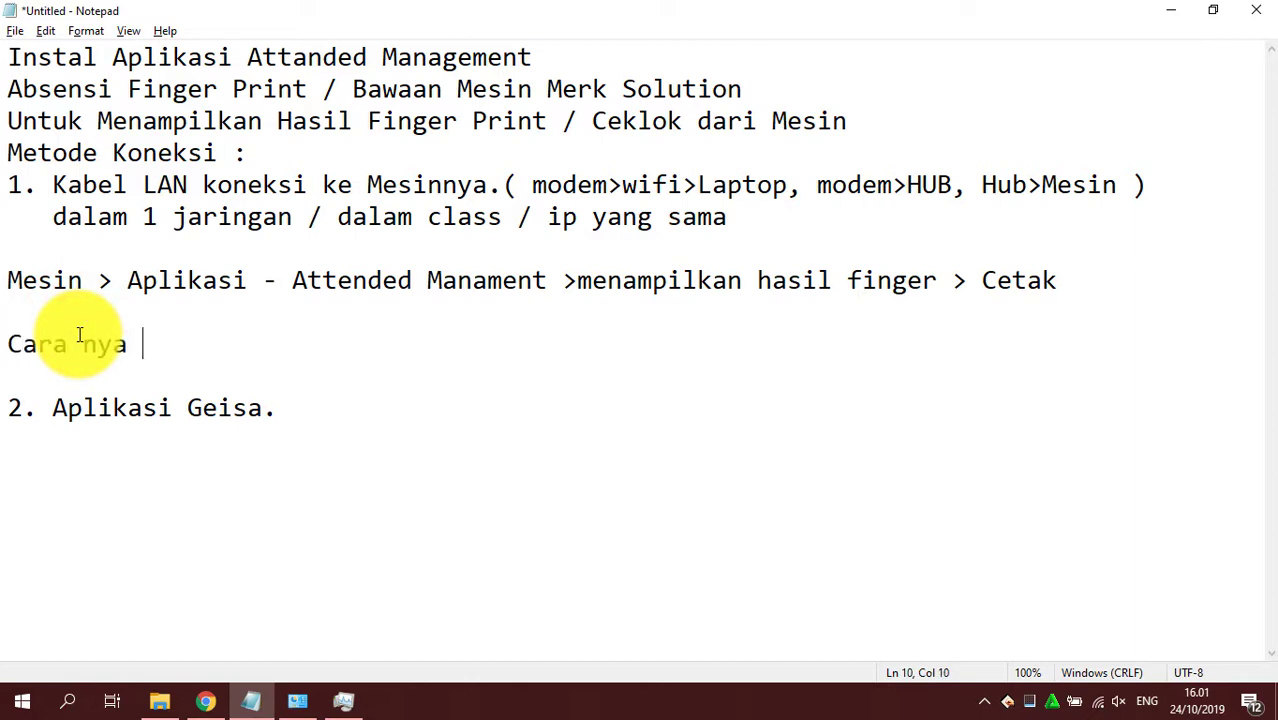
{"action": "type", "text": ": BUka"}
{"action": "key", "text": "BackSpace"}
{"action": "key", "text": "BackSpace"}
{"action": "key", "text": "BackSpace"}
{"action": "key", "text": "BackSpace"}
{"action": "type", "text": "uka APl"}
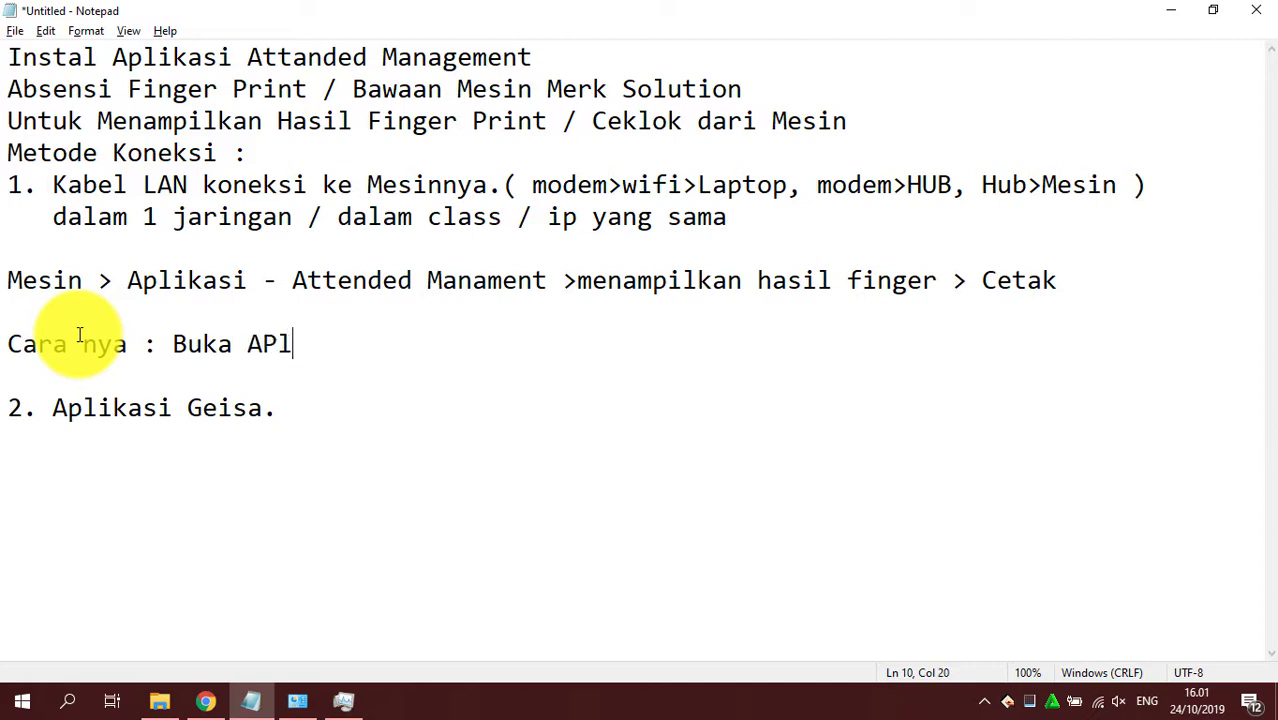
{"action": "key", "text": "BackSpace"}
{"action": "key", "text": "BackSpace"}
{"action": "type", "text": "lplikasi ATT"}
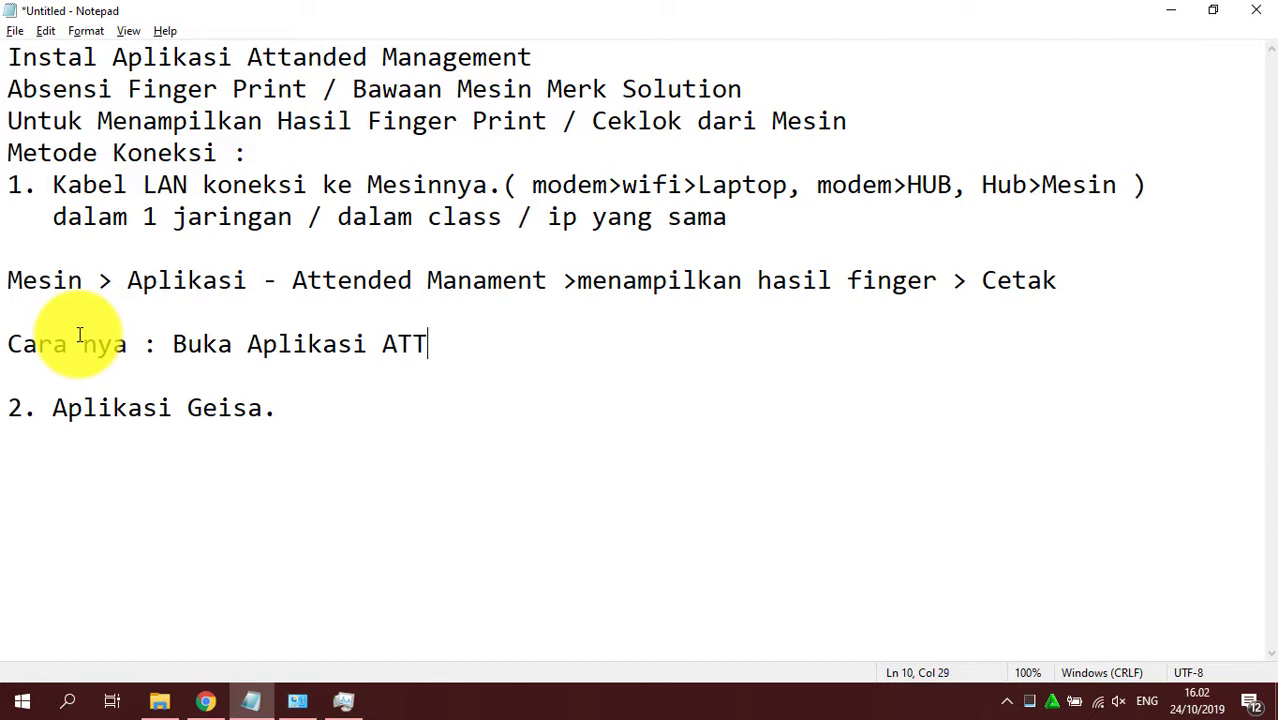
- Add the line "Tambah Mesin Baru :" below the "Cara nya" line
{"action": "key", "text": "Return"}
{"action": "type", "text": "Ta"}
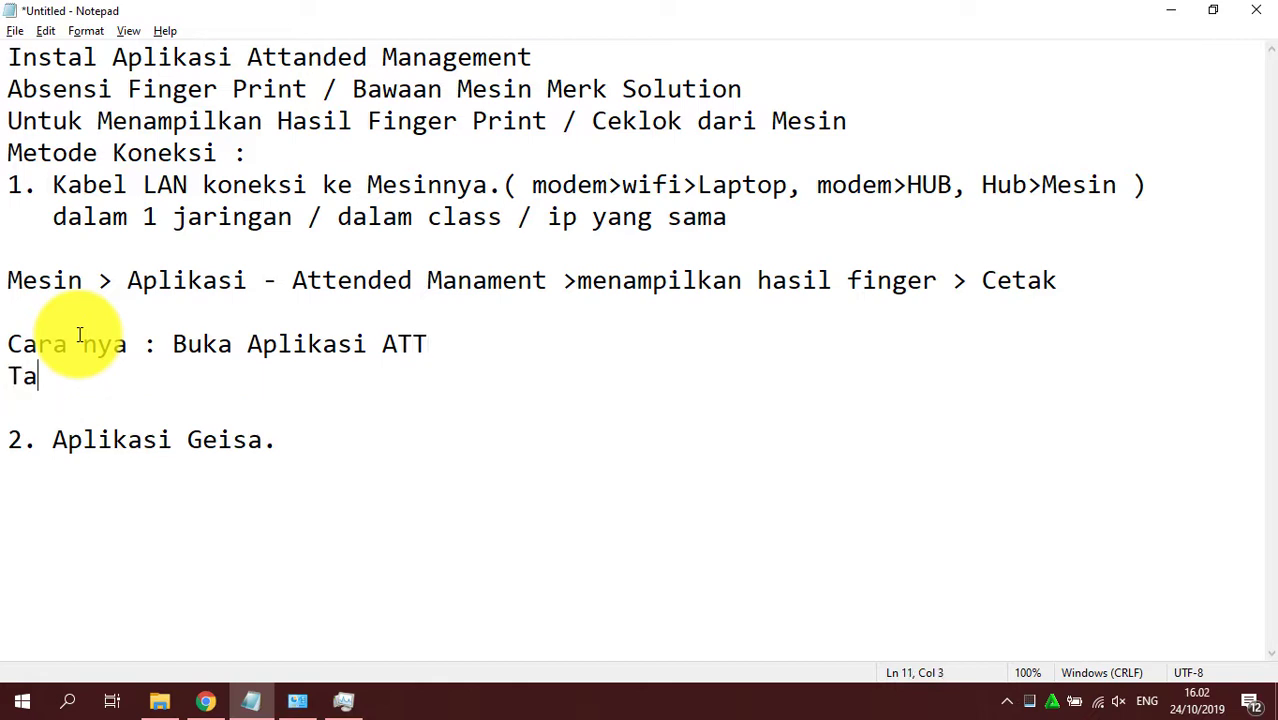
{"action": "type", "text": "mbah Mesin Baru :"}
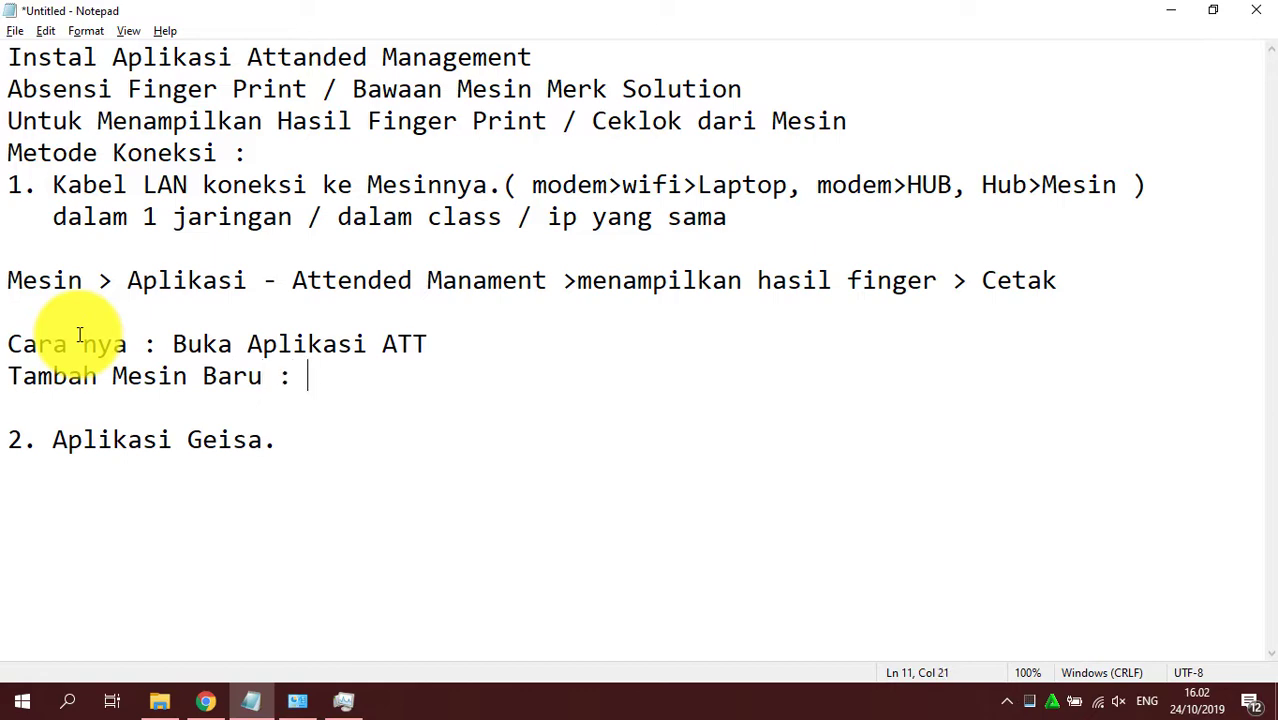
- Switch to Attendance Management, examine the IP address field in the form for adding a new machine, and cancel the form
{"action": "key", "text": "alt+Tab"}
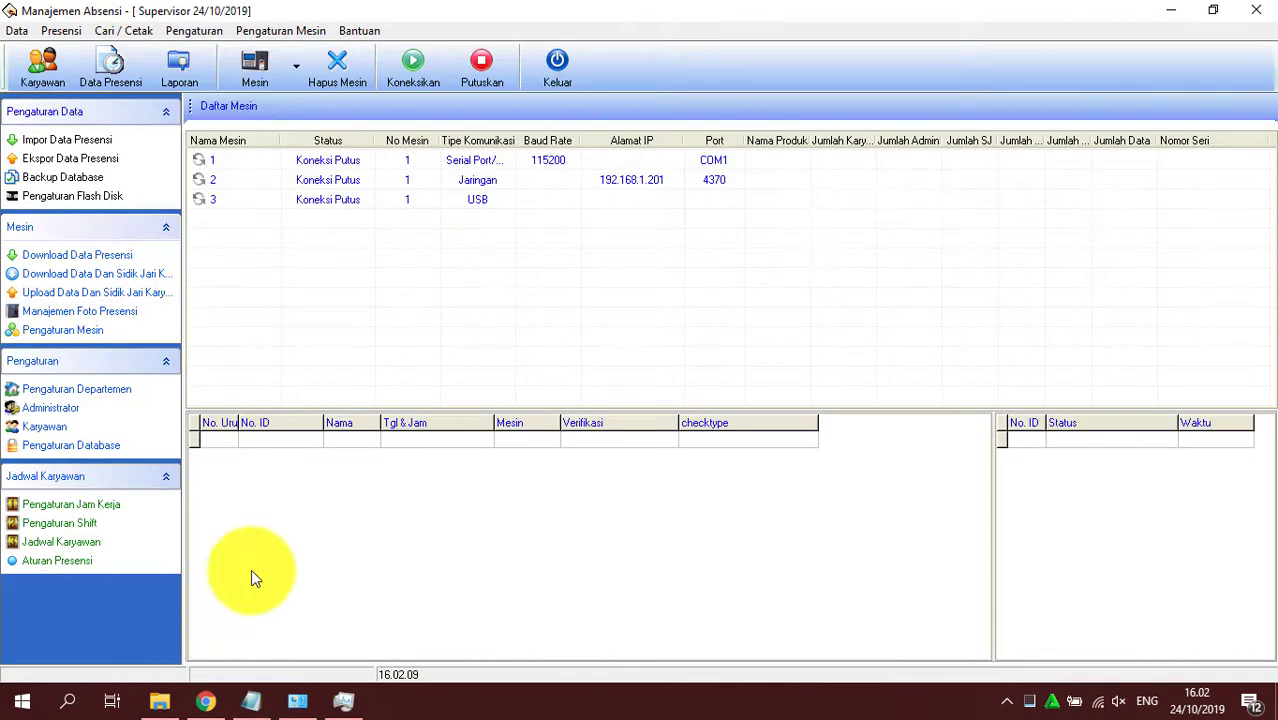
{"action": "left_click", "coordinate": [268, 62]}
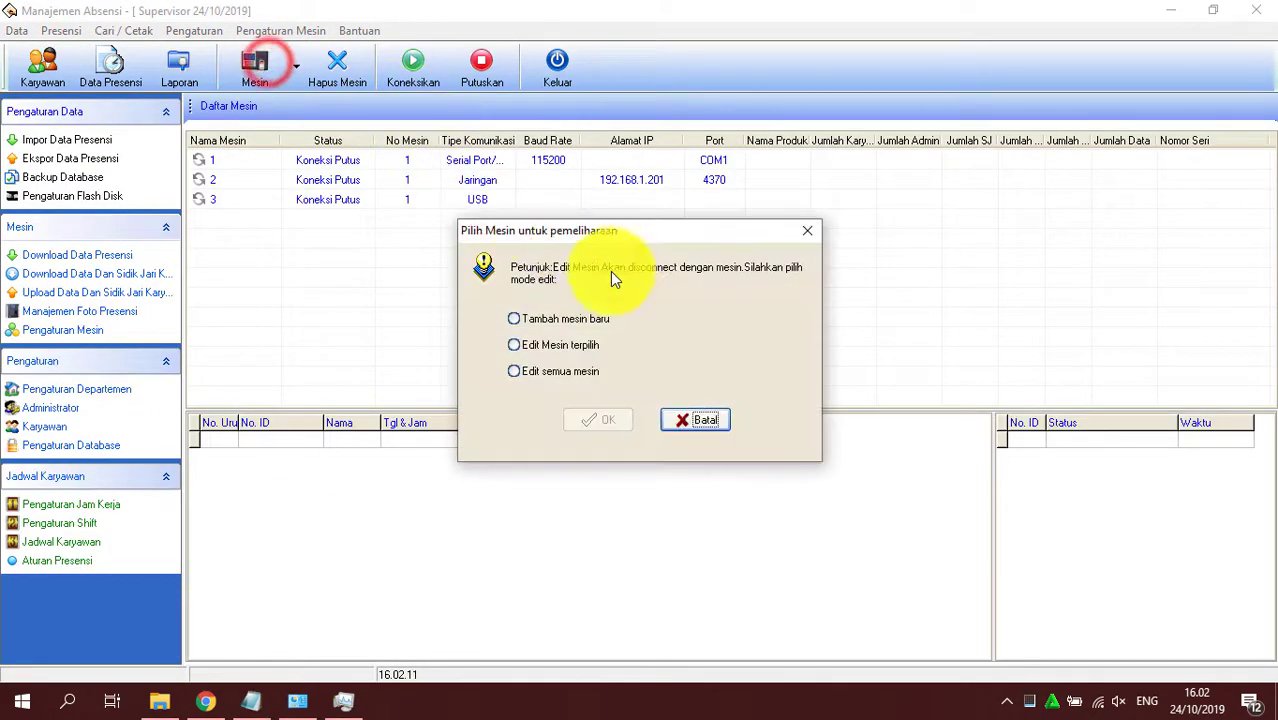
{"action": "left_click", "coordinate": [587, 322]}
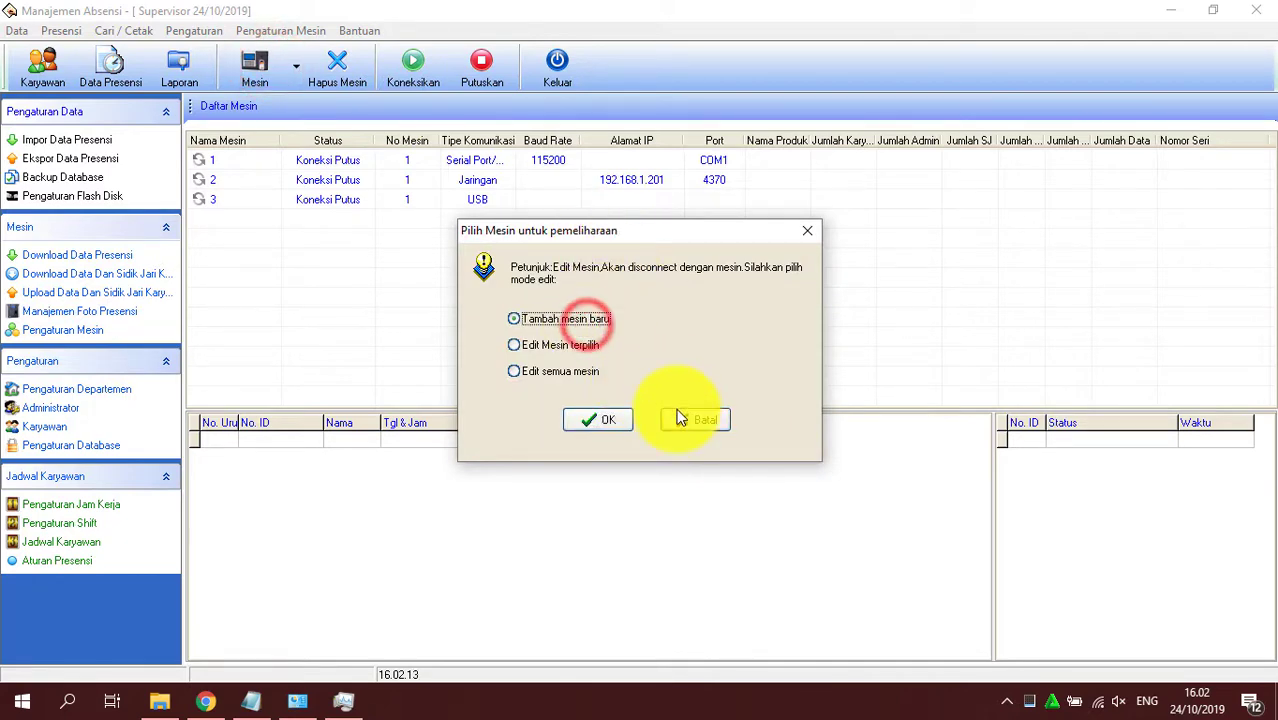
{"action": "left_click", "coordinate": [607, 418]}
{"action": "left_click_drag", "start_coordinate": [633, 205], "coordinate": [511, 196]}
{"action": "left_click", "coordinate": [479, 307]}
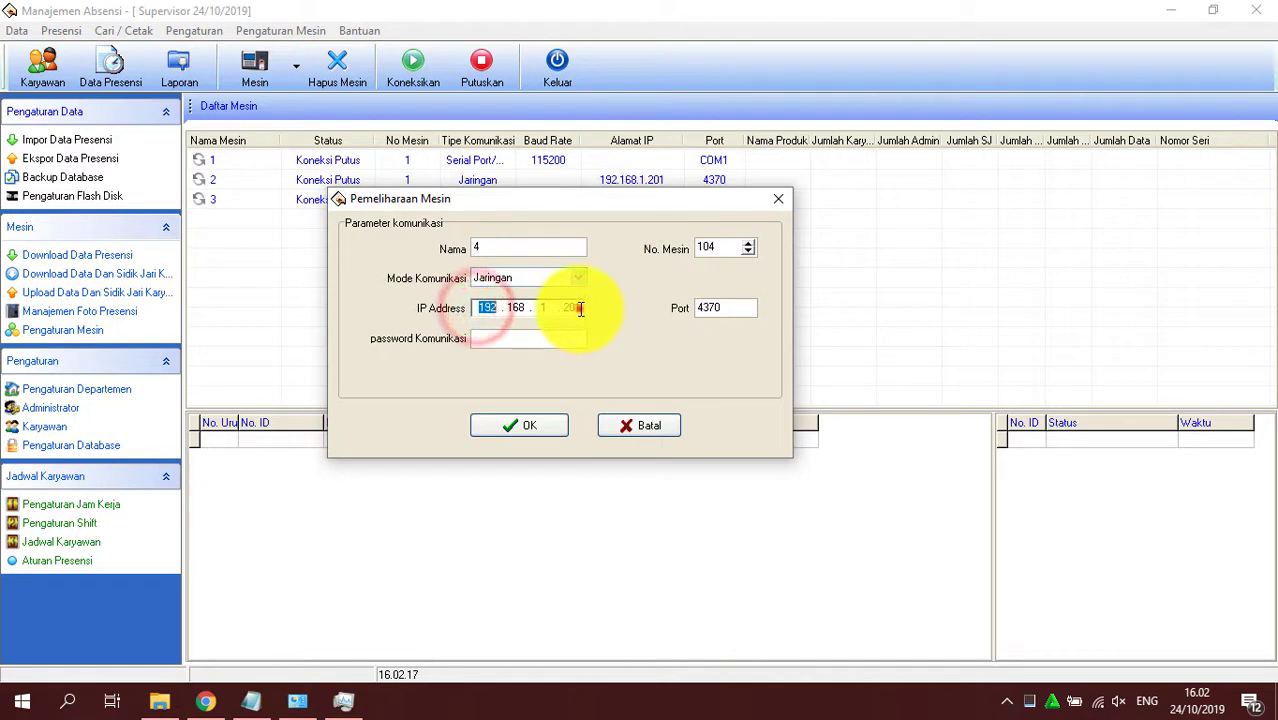
{"action": "left_click", "coordinate": [579, 307]}
{"action": "left_click", "coordinate": [532, 308]}
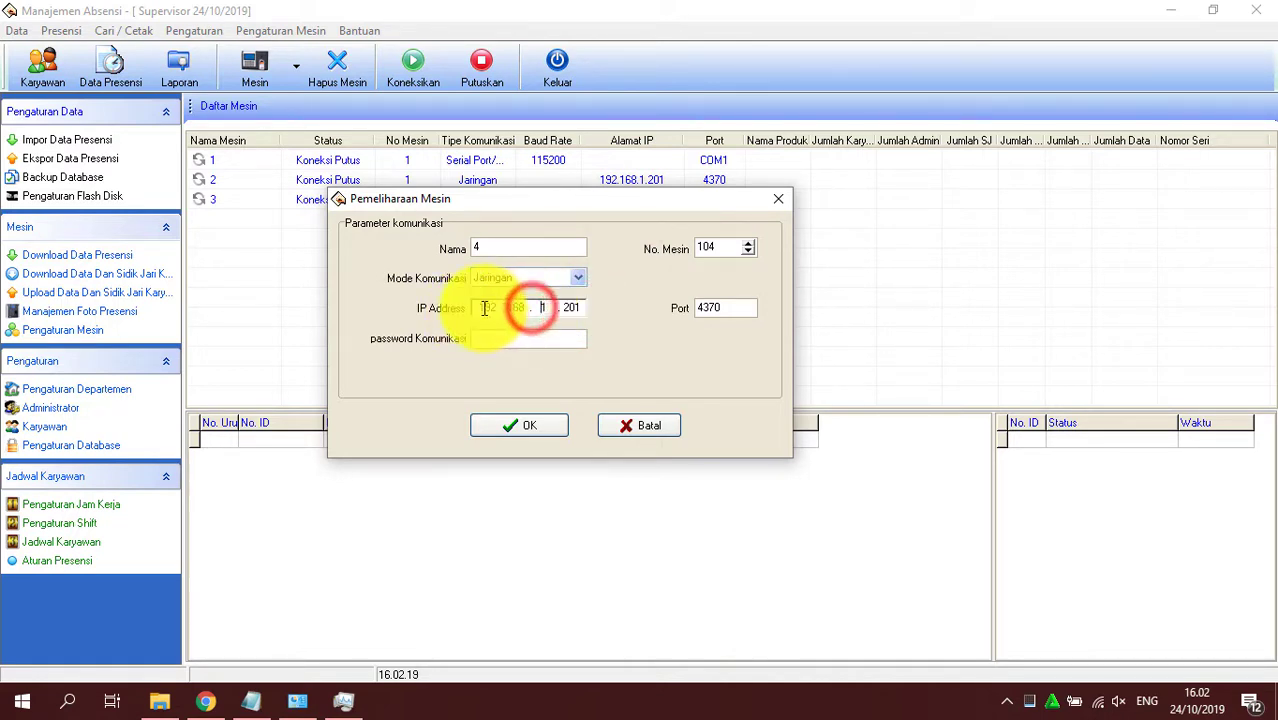
{"action": "left_click", "coordinate": [479, 307]}
{"action": "left_click", "coordinate": [580, 307]}
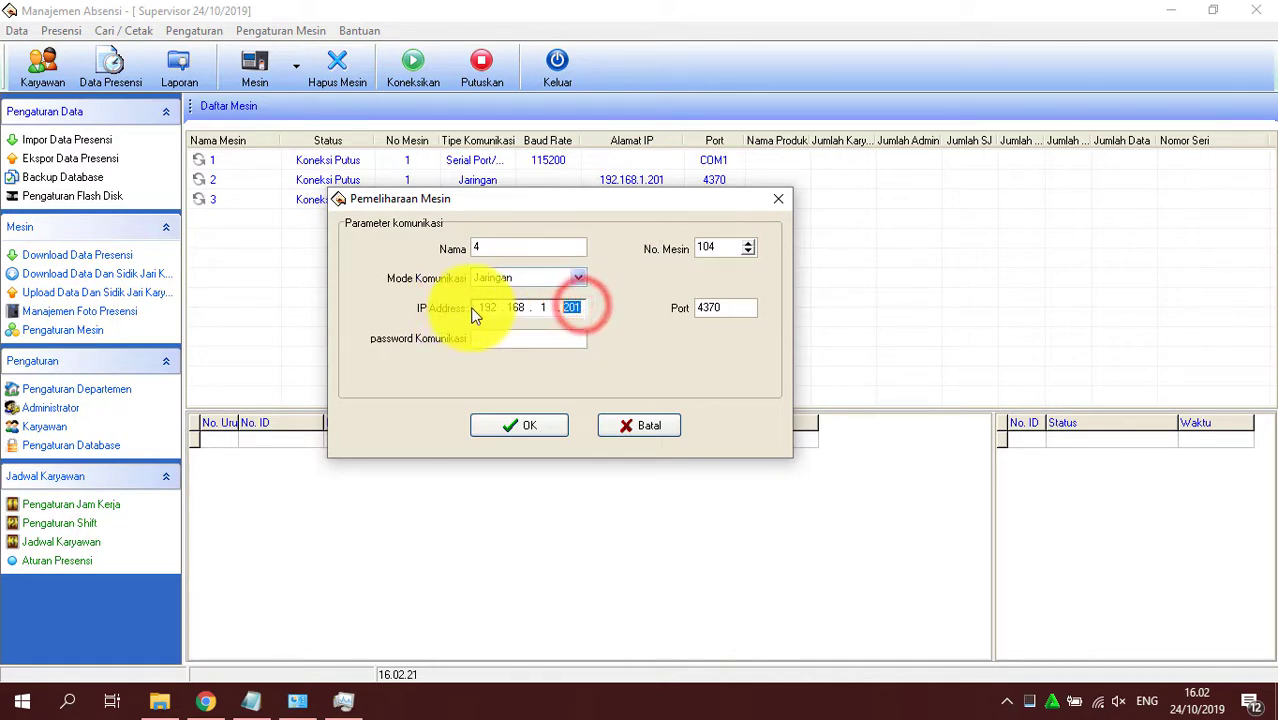
{"action": "left_click", "coordinate": [483, 307]}
{"action": "left_click", "coordinate": [580, 309]}
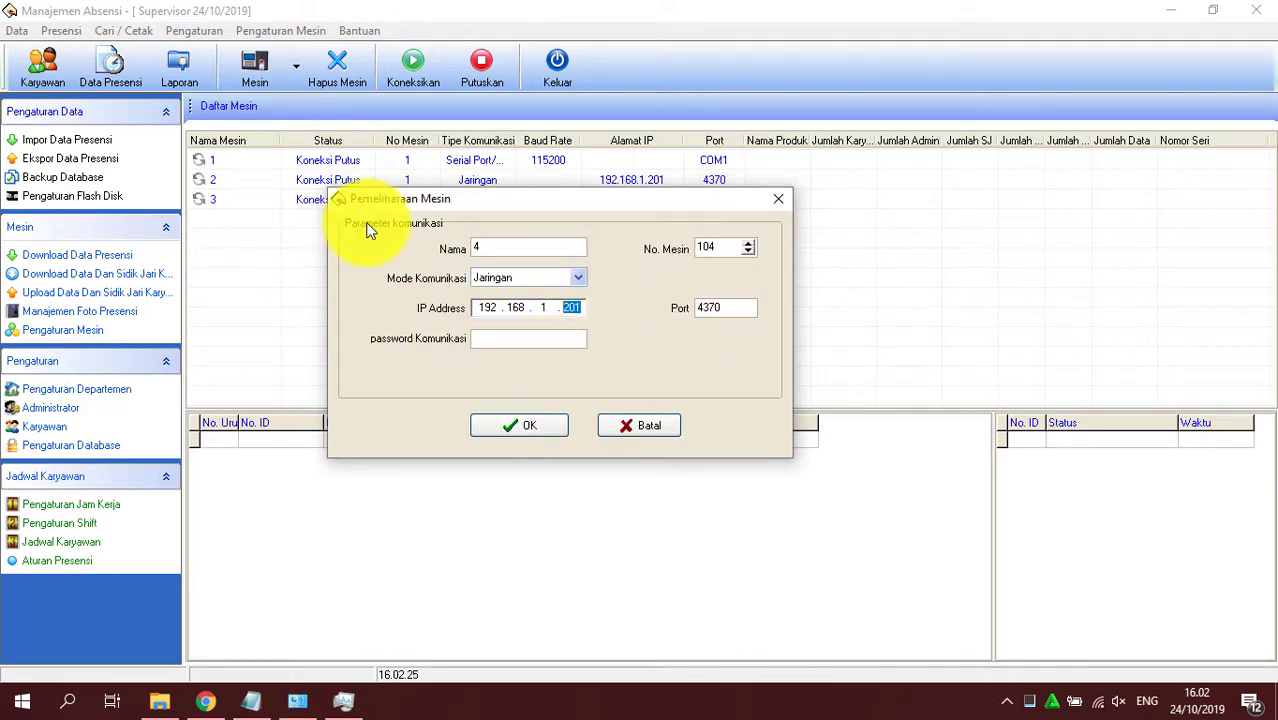
{"action": "left_click", "coordinate": [645, 427]}
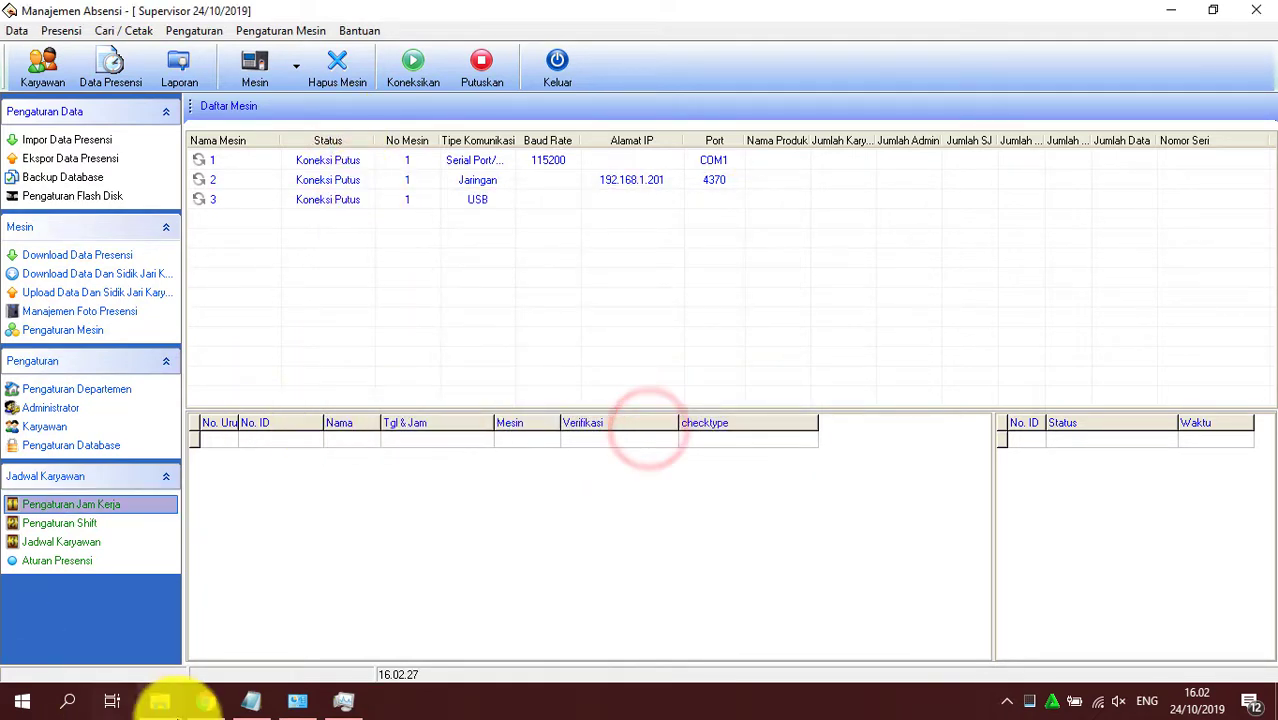
- Switch to the Notepad notes and add the line "IP Komputer Kita : Cara melihat > Ketik Start > CMD" below "Tambah Mesin Baru :"
{"action": "left_click", "coordinate": [251, 700]}
{"action": "key", "text": "Return"}
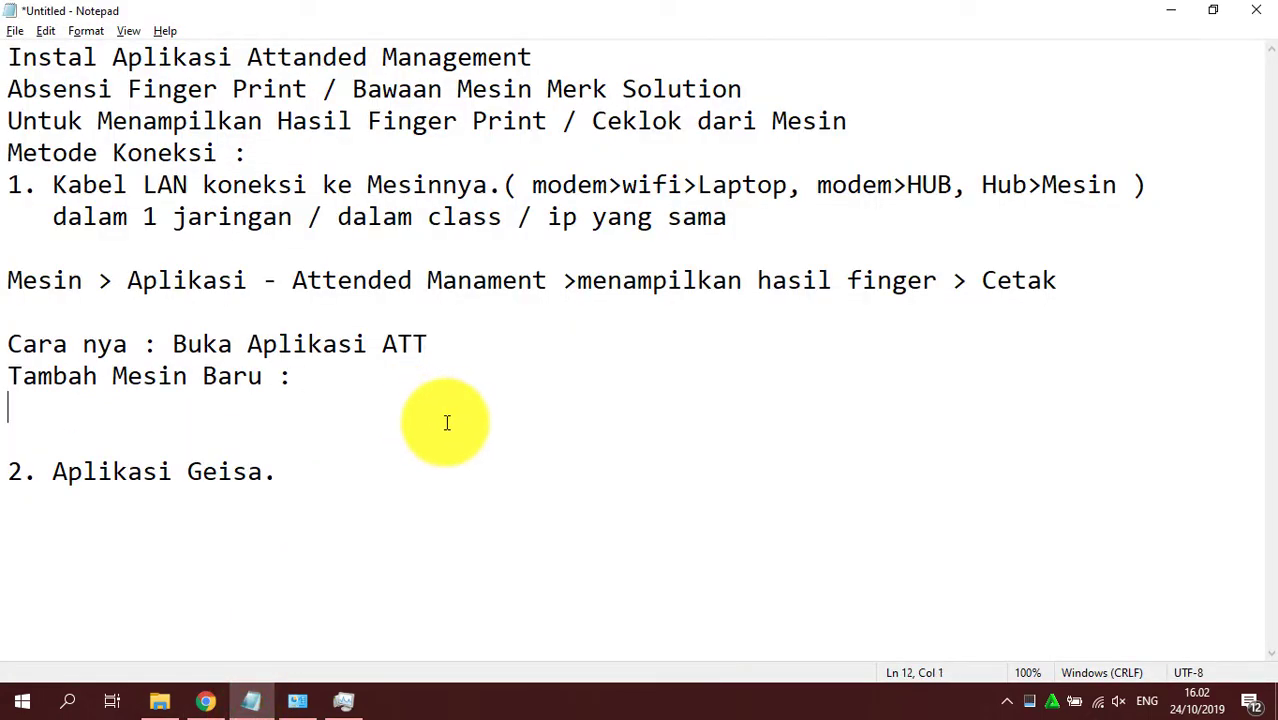
{"action": "type", "text": "IP Kom"}
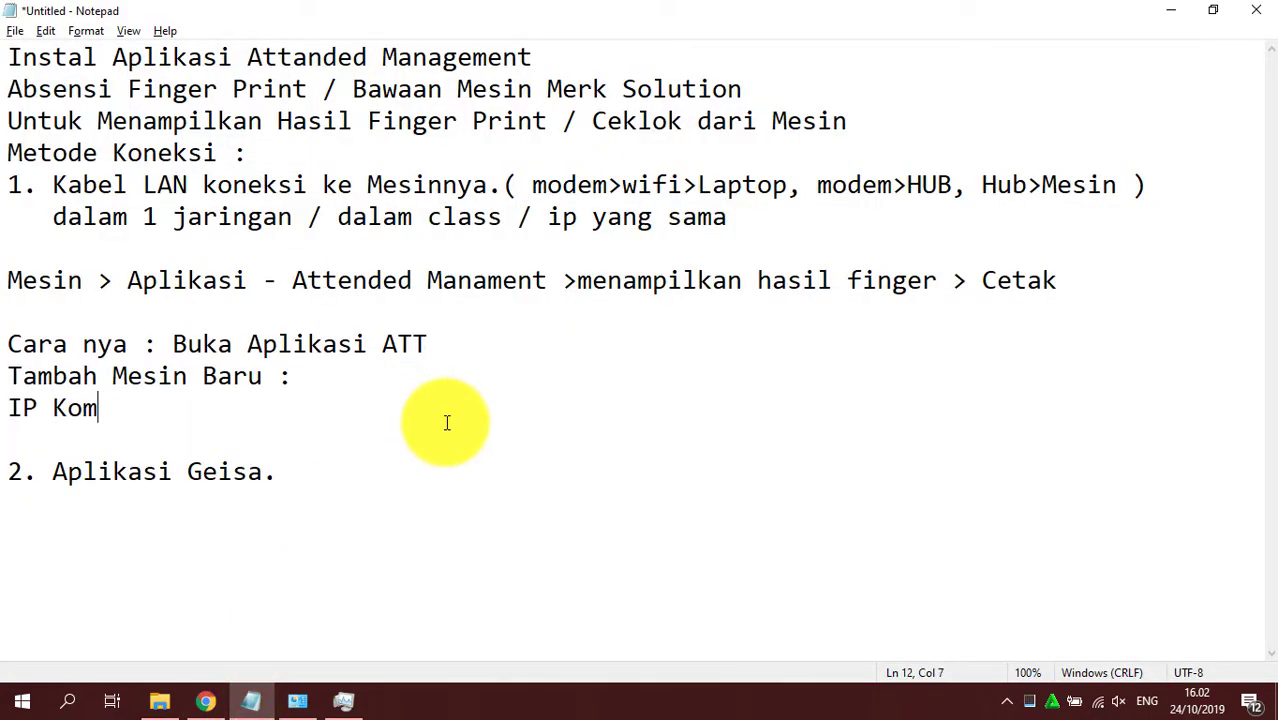
{"action": "type", "text": "puter Kita"}
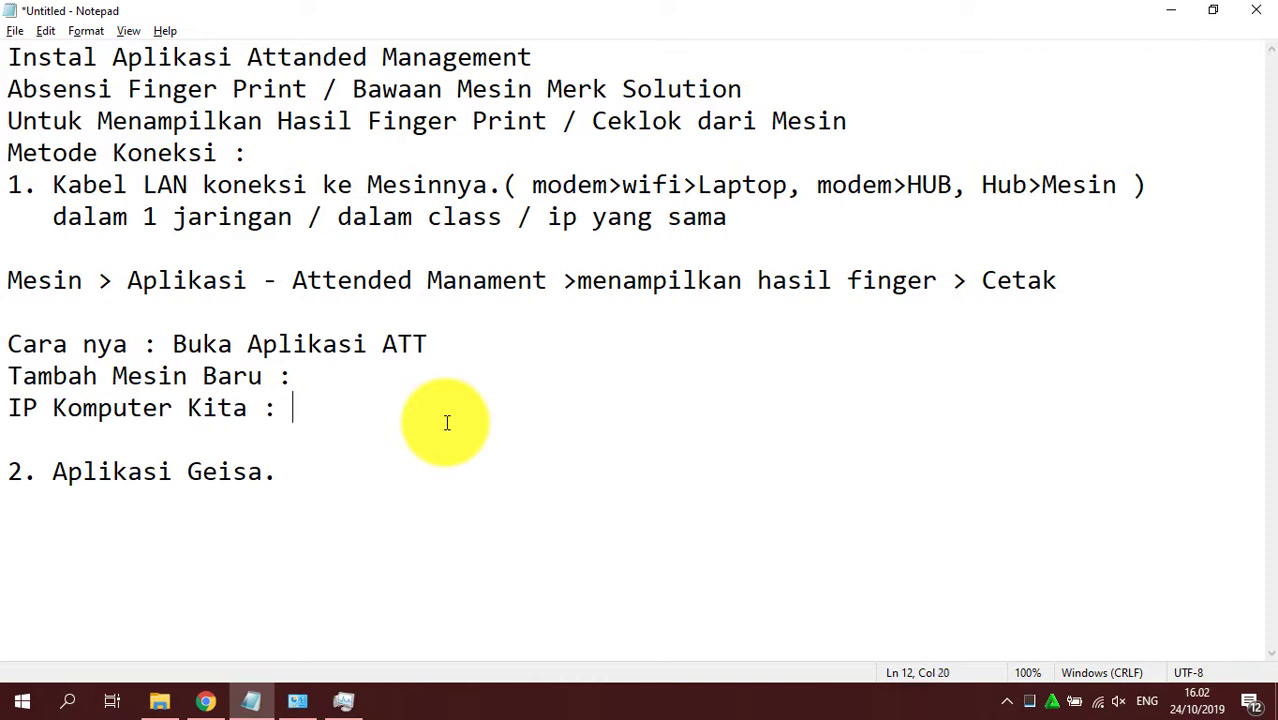
{"action": "type", "text": " : Cara melihat"}
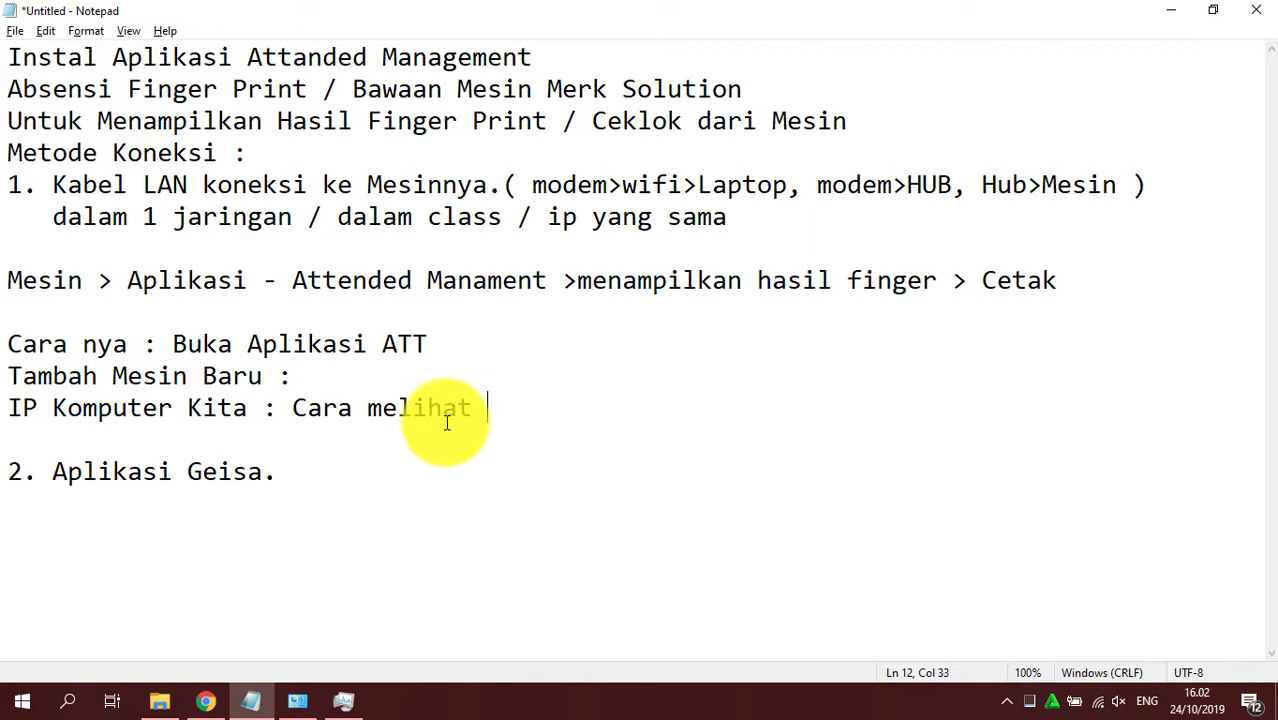
{"action": "type", "text": " > Ketik"}
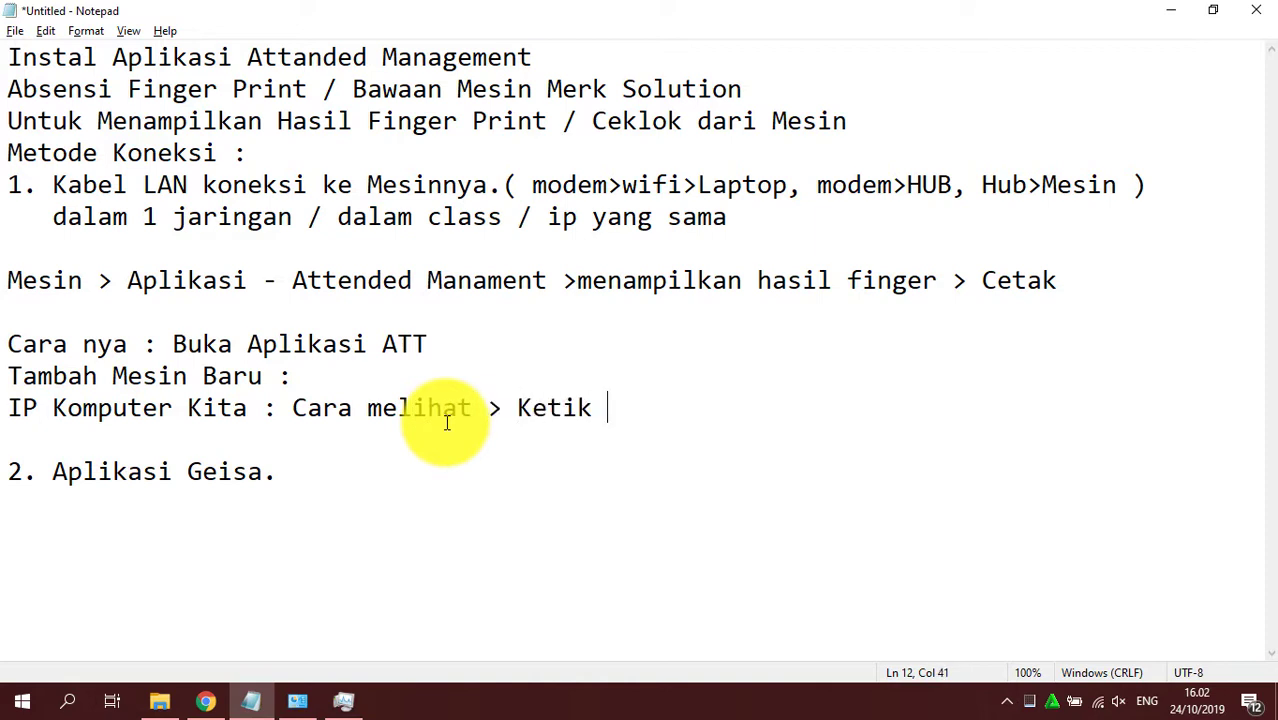
{"action": "type", "text": " CMD"}
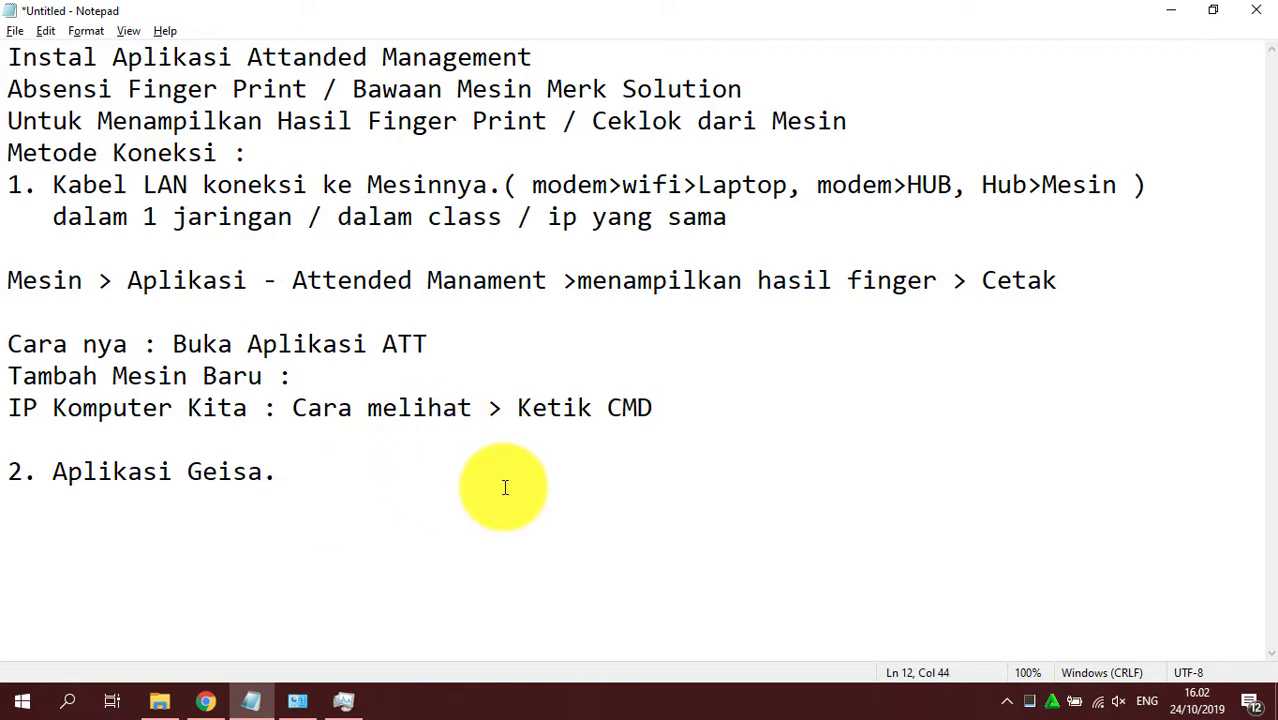
{"action": "type", "text": "Start "}
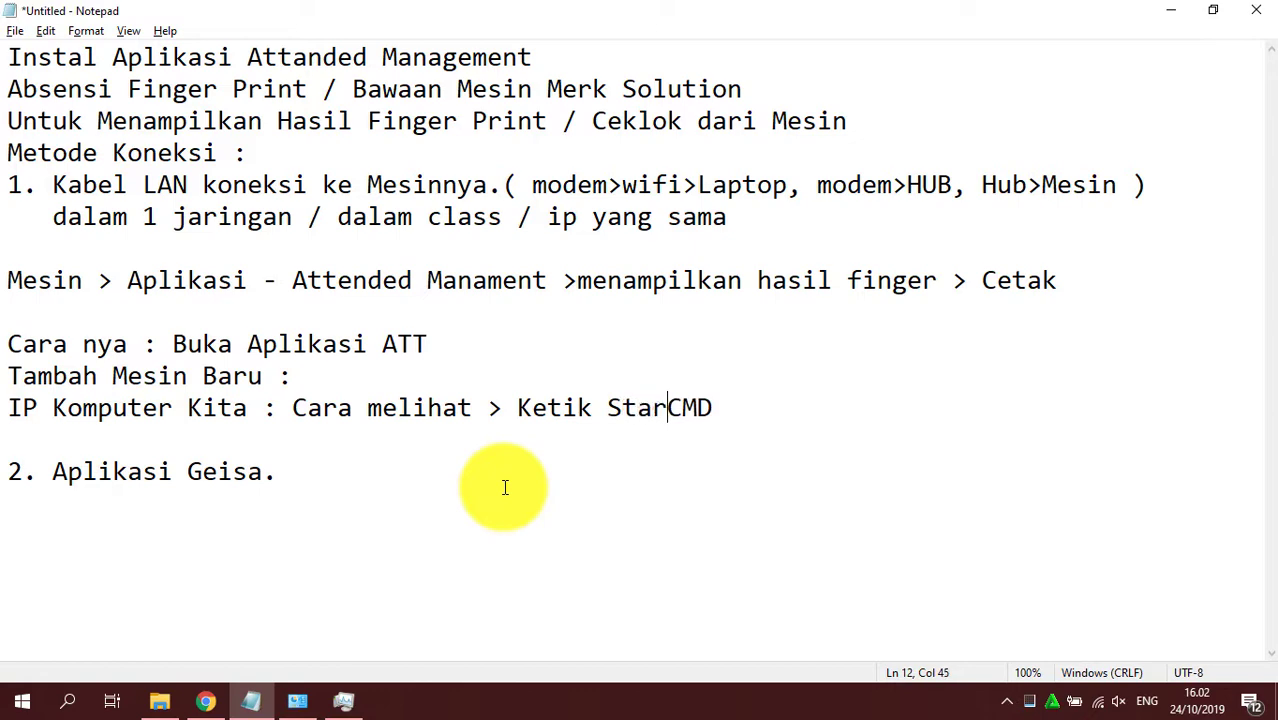
{"action": "type", "text": ">"}
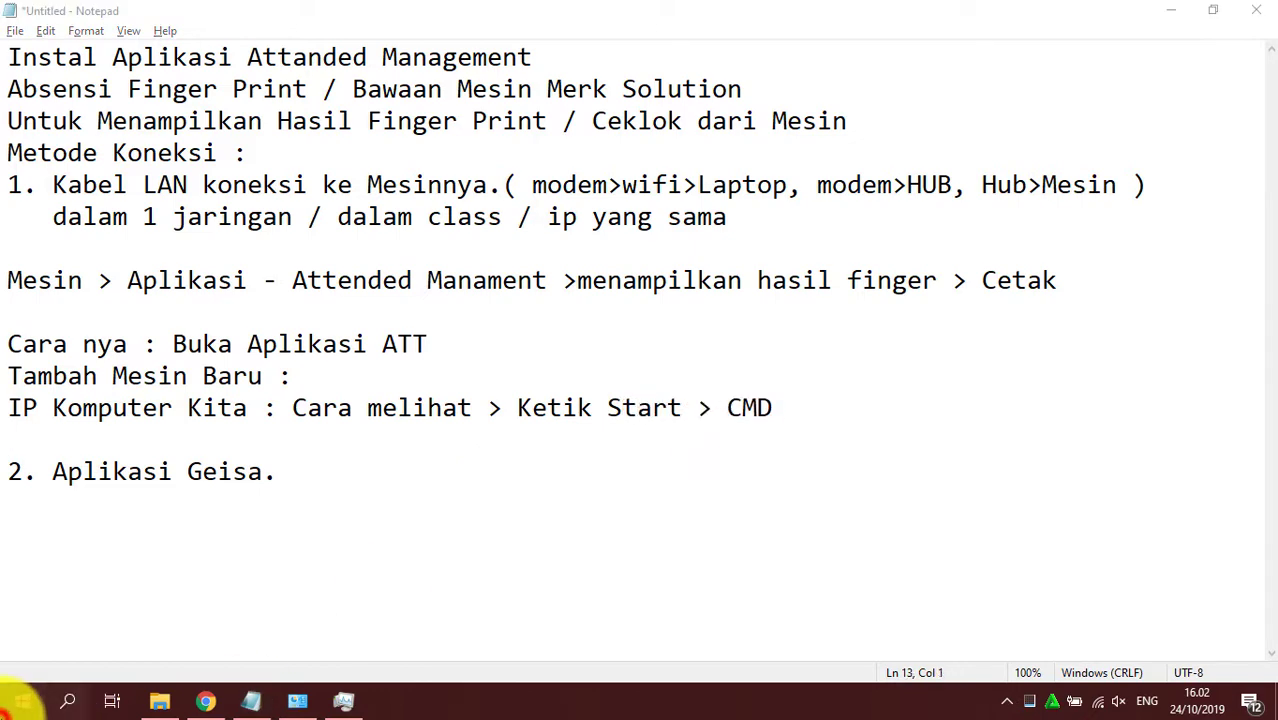
- Open a Command Prompt window and move it below the written lines of the notes
{"action": "left_click", "coordinate": [22, 701]}
{"action": "type", "text": "cmd"}
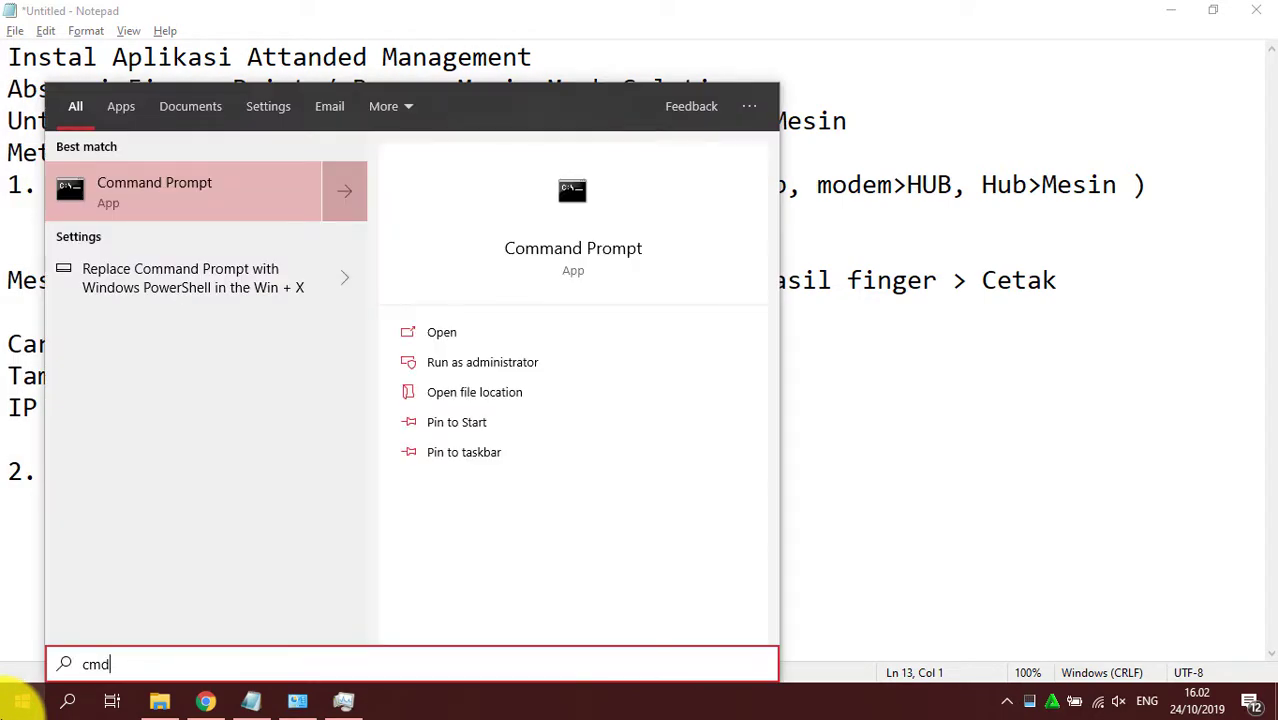
{"action": "key", "text": "Return"}
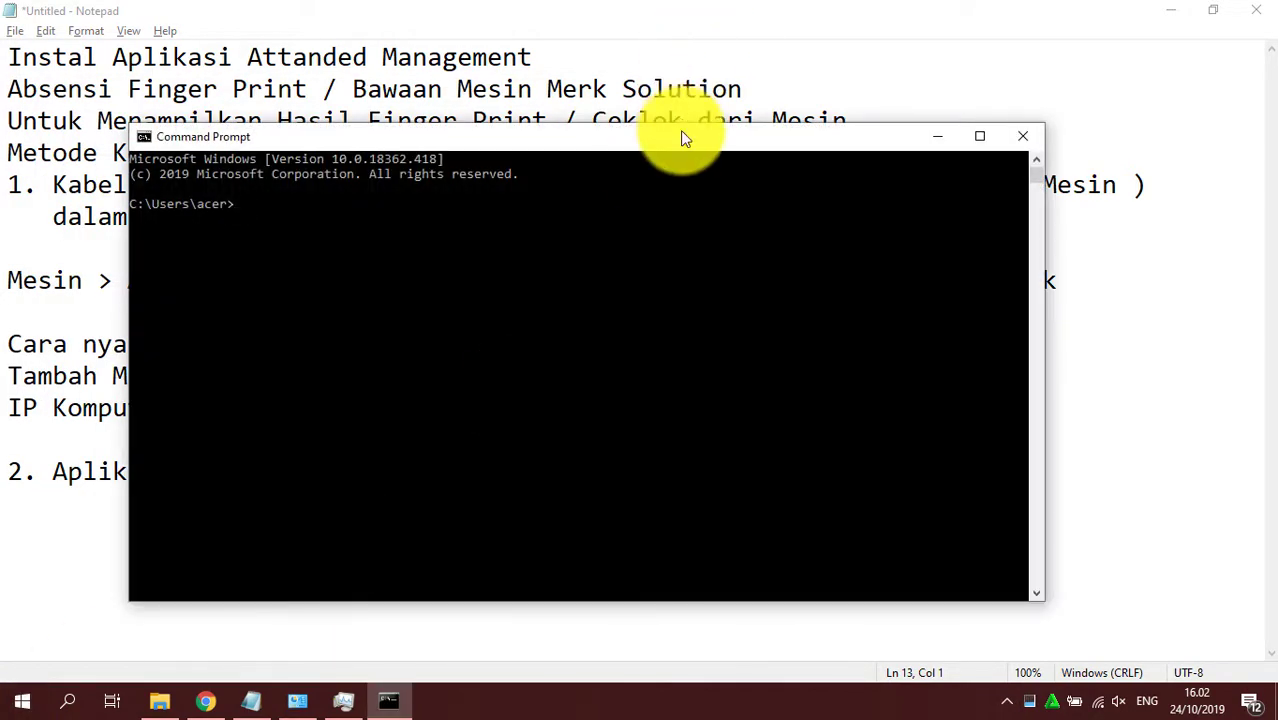
{"action": "left_click_drag", "start_coordinate": [680, 134], "coordinate": [748, 458]}
- In the notes, insert "Ketik" before "CMD" and append "> Ipconfig" to the "IP Komputer Kita" line
{"action": "left_click", "coordinate": [782, 413]}
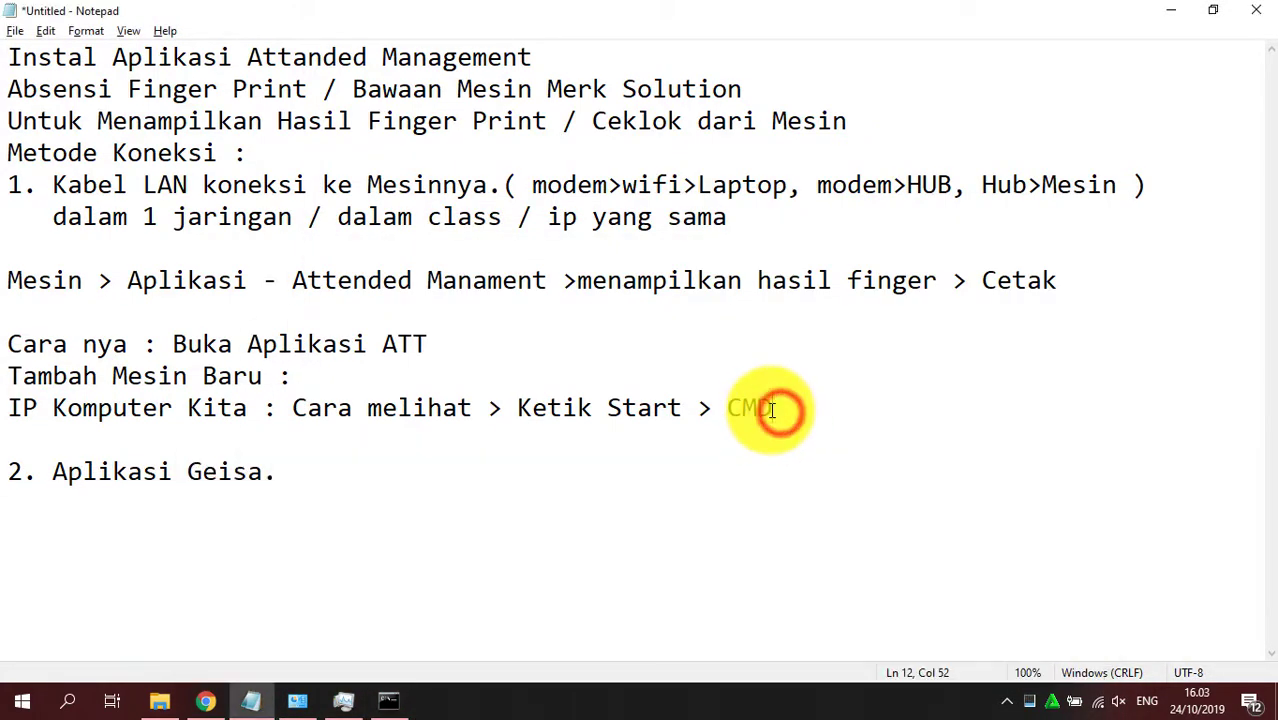
{"action": "left_click", "coordinate": [726, 405]}
{"action": "type", "text": "Ketik"}
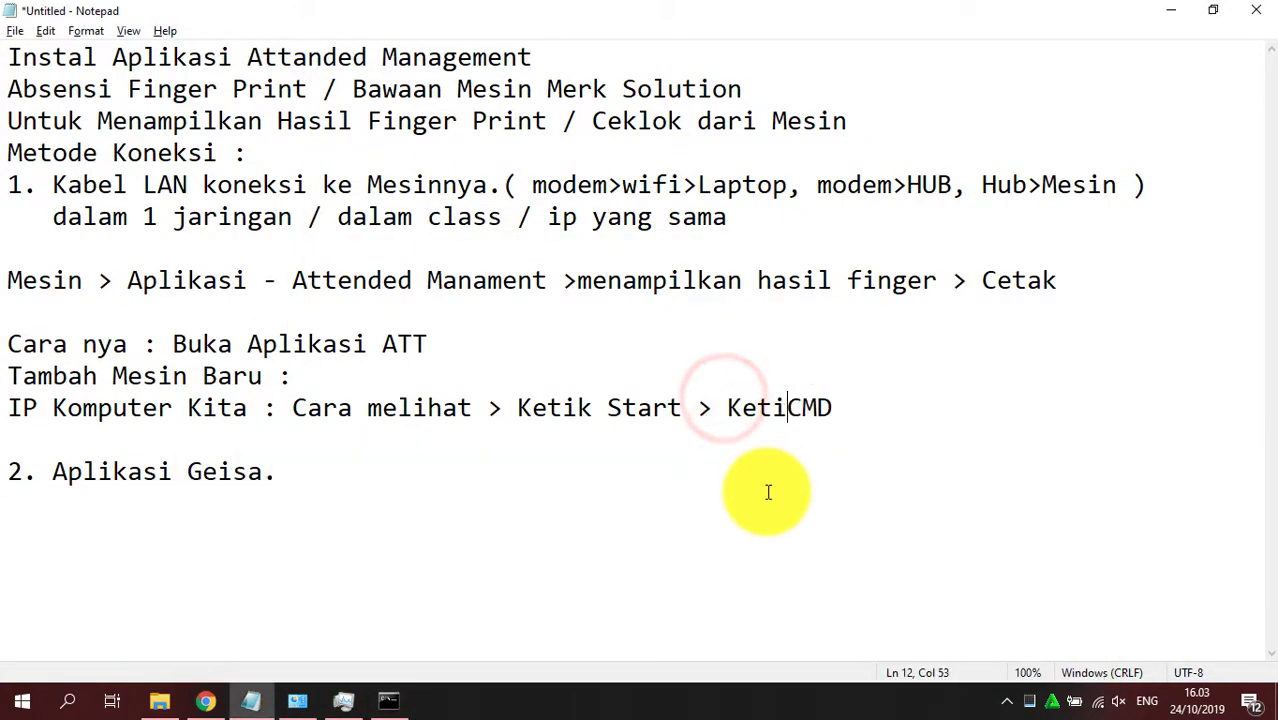
{"action": "left_click", "coordinate": [389, 697]}
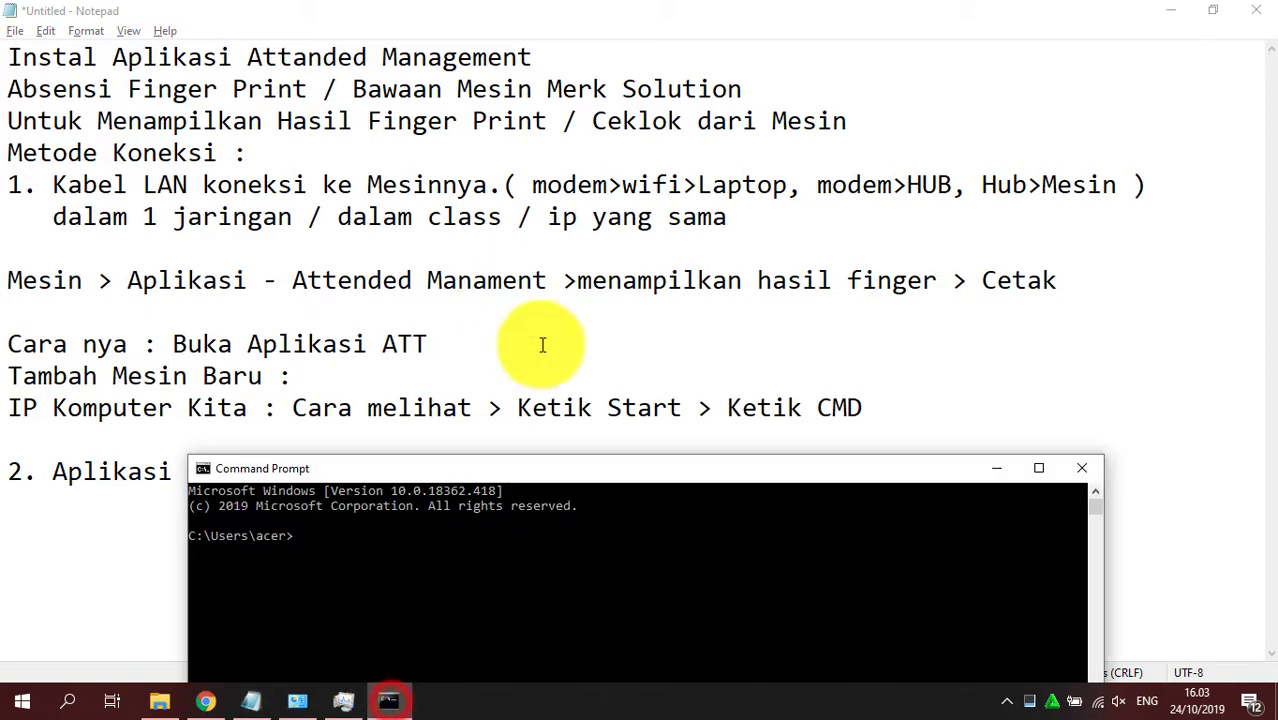
{"action": "left_click_drag", "start_coordinate": [570, 467], "coordinate": [605, 343]}
{"action": "left_click_drag", "start_coordinate": [755, 335], "coordinate": [750, 535]}
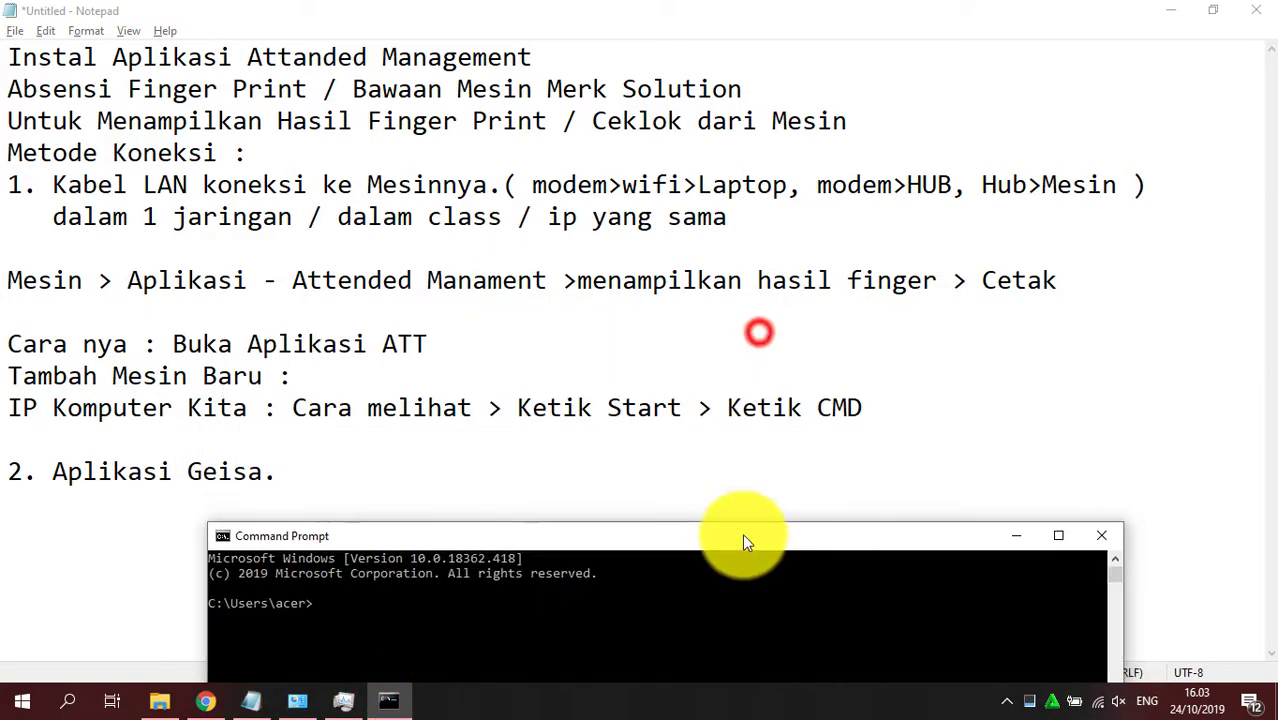
{"action": "left_click", "coordinate": [880, 421]}
{"action": "type", "text": "> "}
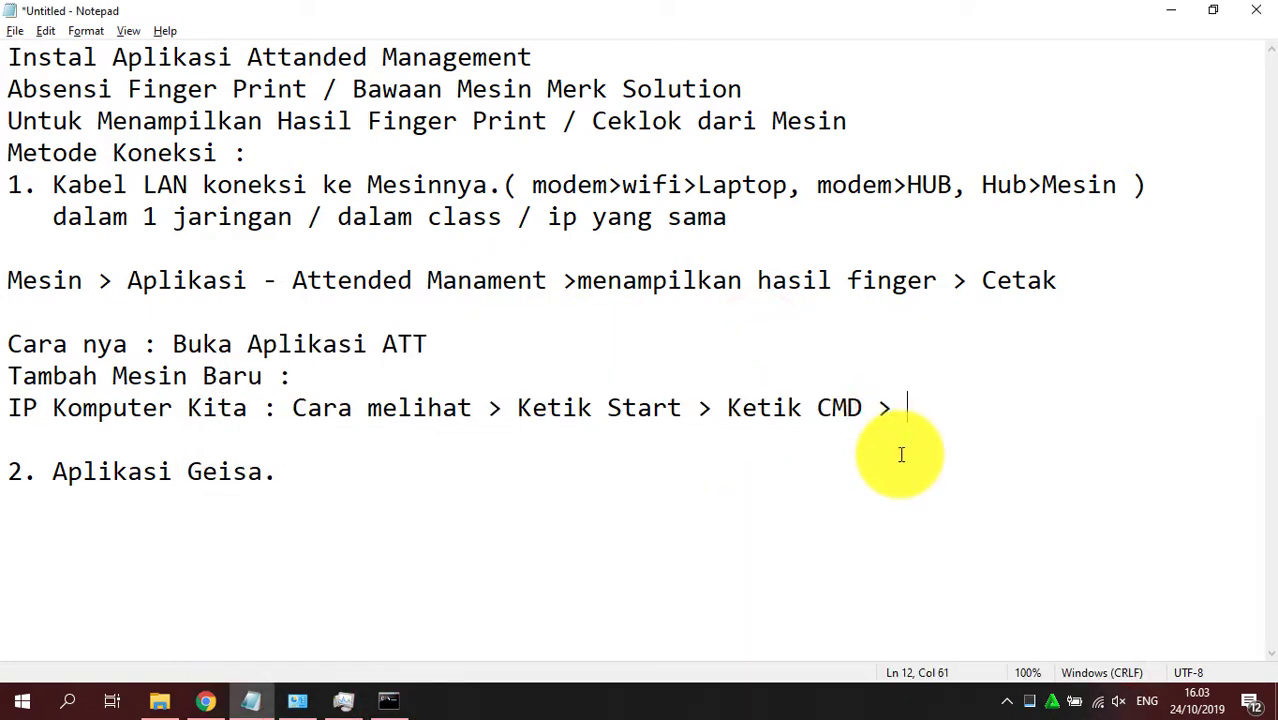
{"action": "type", "text": "Ipconfig"}
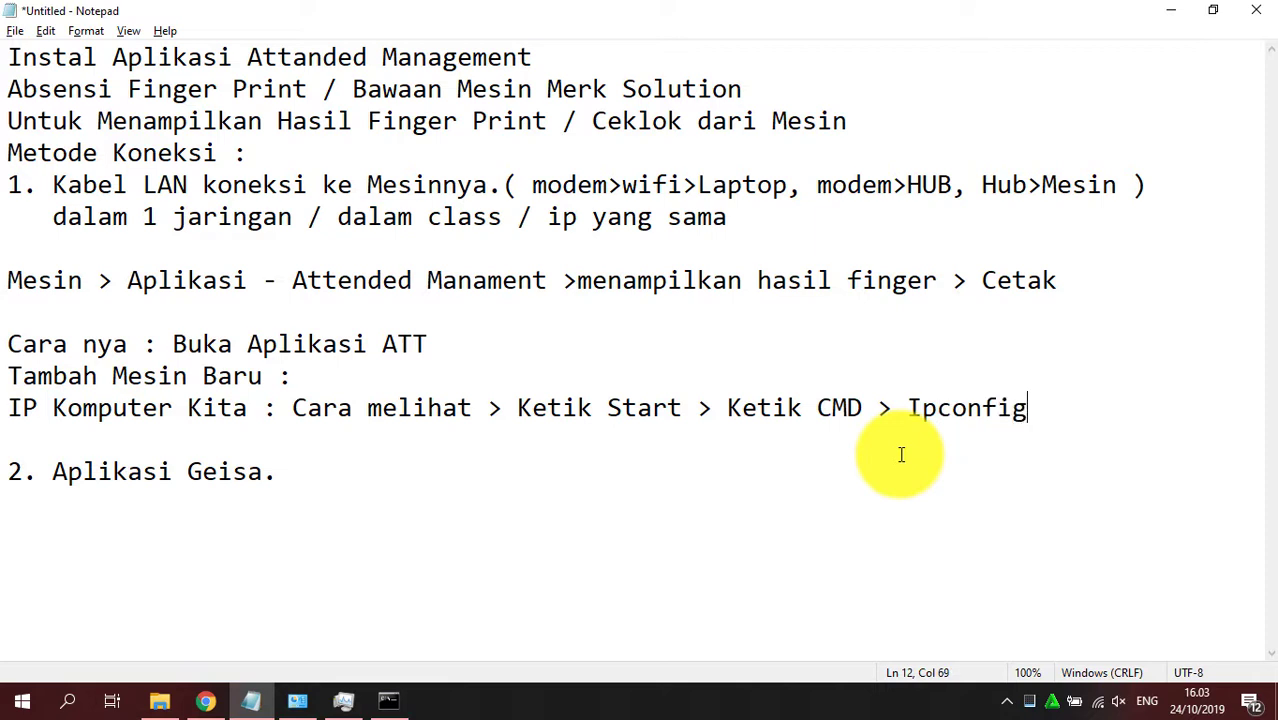
- Switch to Command Prompt and run the ipconfig command
{"action": "left_click", "coordinate": [392, 700]}
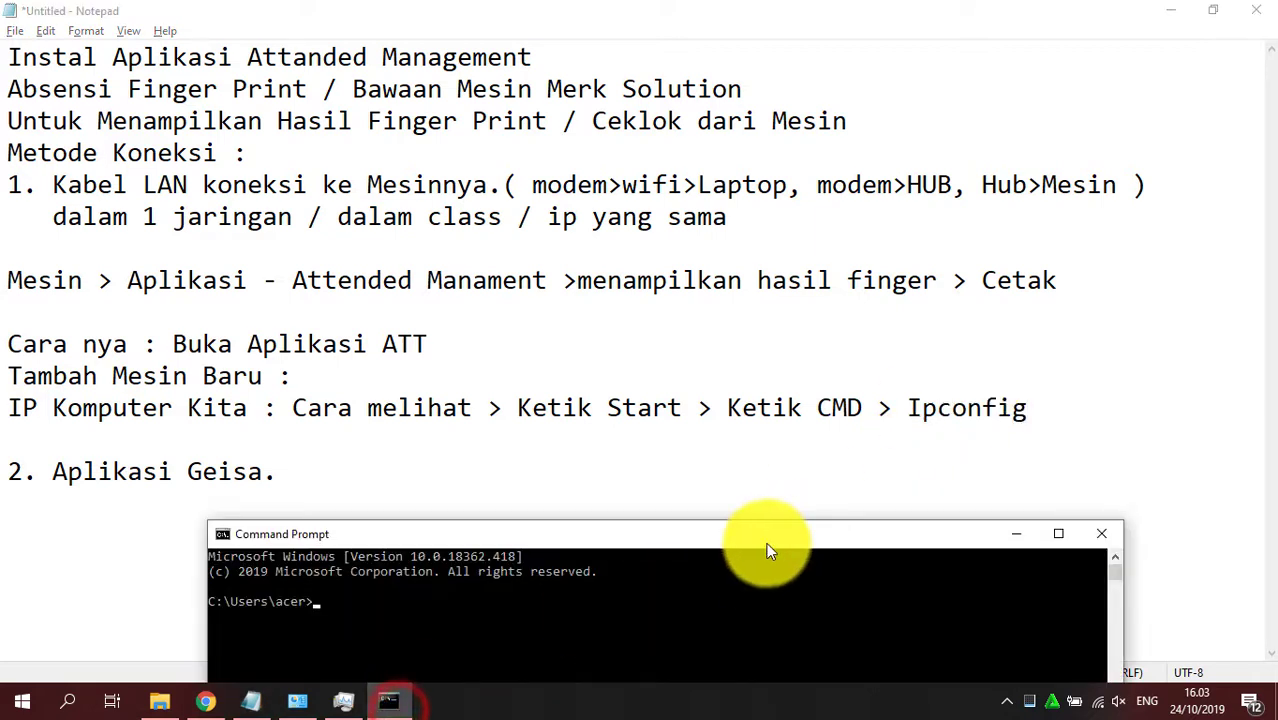
{"action": "left_click_drag", "start_coordinate": [568, 520], "coordinate": [718, 362]}
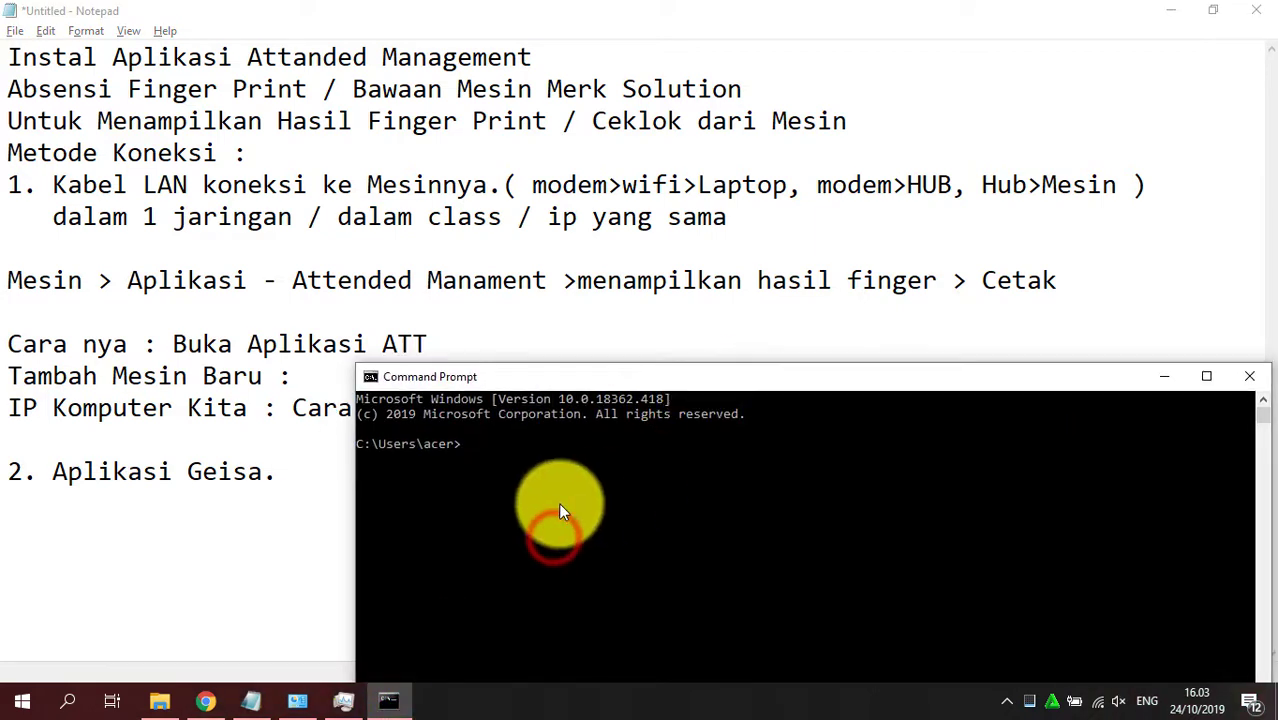
{"action": "left_click", "coordinate": [542, 456]}
{"action": "type", "text": "ipconfig"}
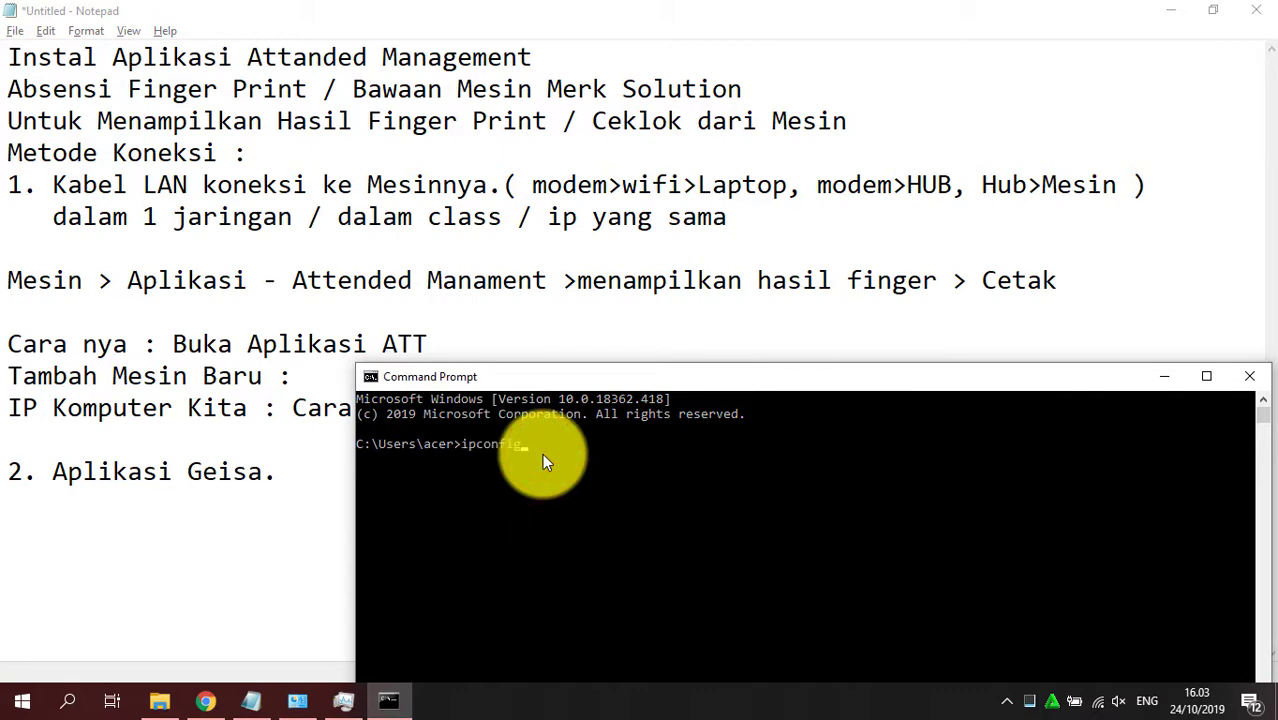
{"action": "key", "text": "Return"}
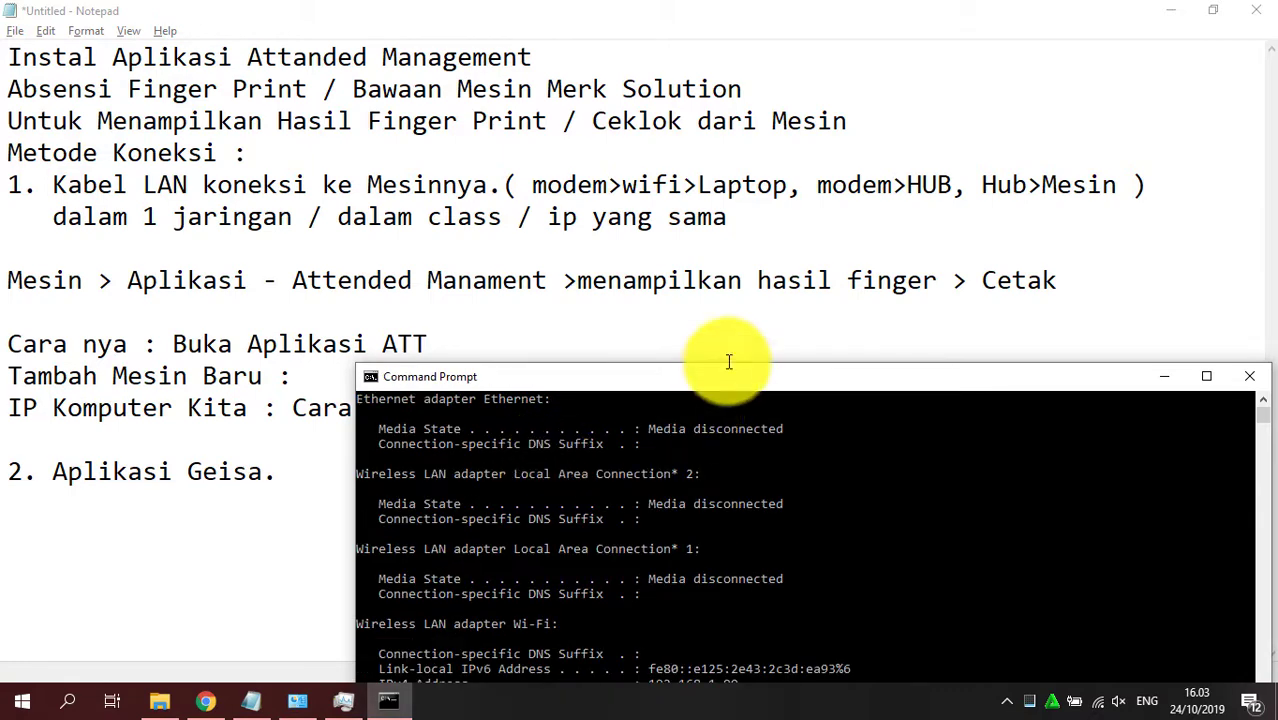
- Review the ipconfig output and highlight the IPv4 Address line of the Wi-Fi adapter
{"action": "left_click_drag", "start_coordinate": [717, 376], "coordinate": [676, 158]}
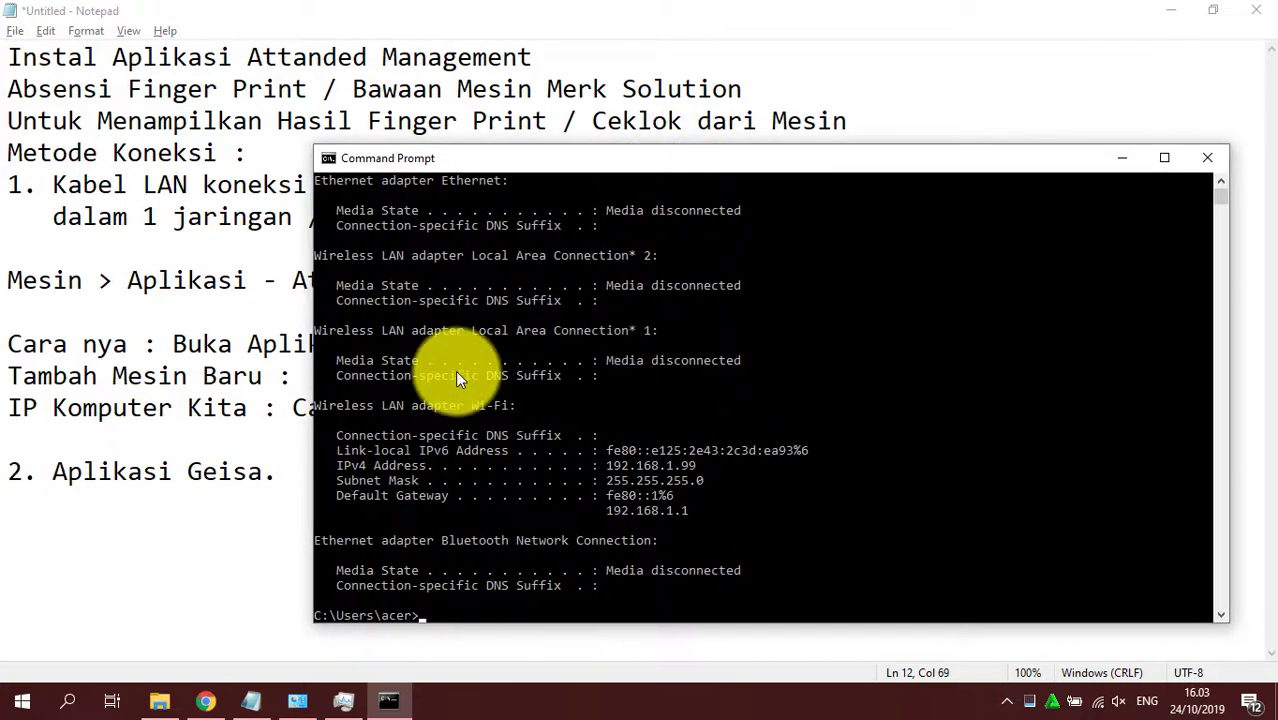
{"action": "scroll", "coordinate": [455, 370], "scroll_direction": "up", "scroll_amount": 1}
{"action": "scroll", "coordinate": [450, 365], "scroll_direction": "down", "scroll_amount": 2}
{"action": "scroll", "coordinate": [469, 379], "scroll_direction": "up", "scroll_amount": 4}
{"action": "scroll", "coordinate": [490, 380], "scroll_direction": "down", "scroll_amount": 5}
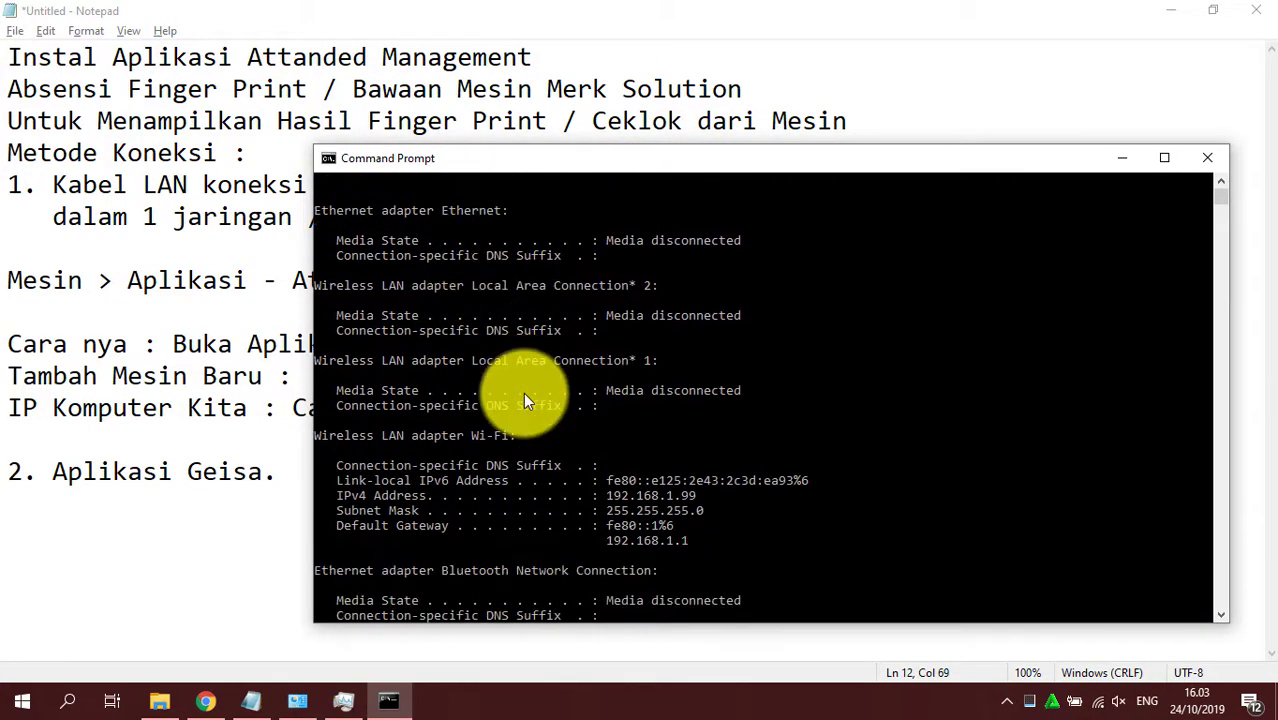
{"action": "scroll", "coordinate": [410, 416], "scroll_direction": "up", "scroll_amount": 1}
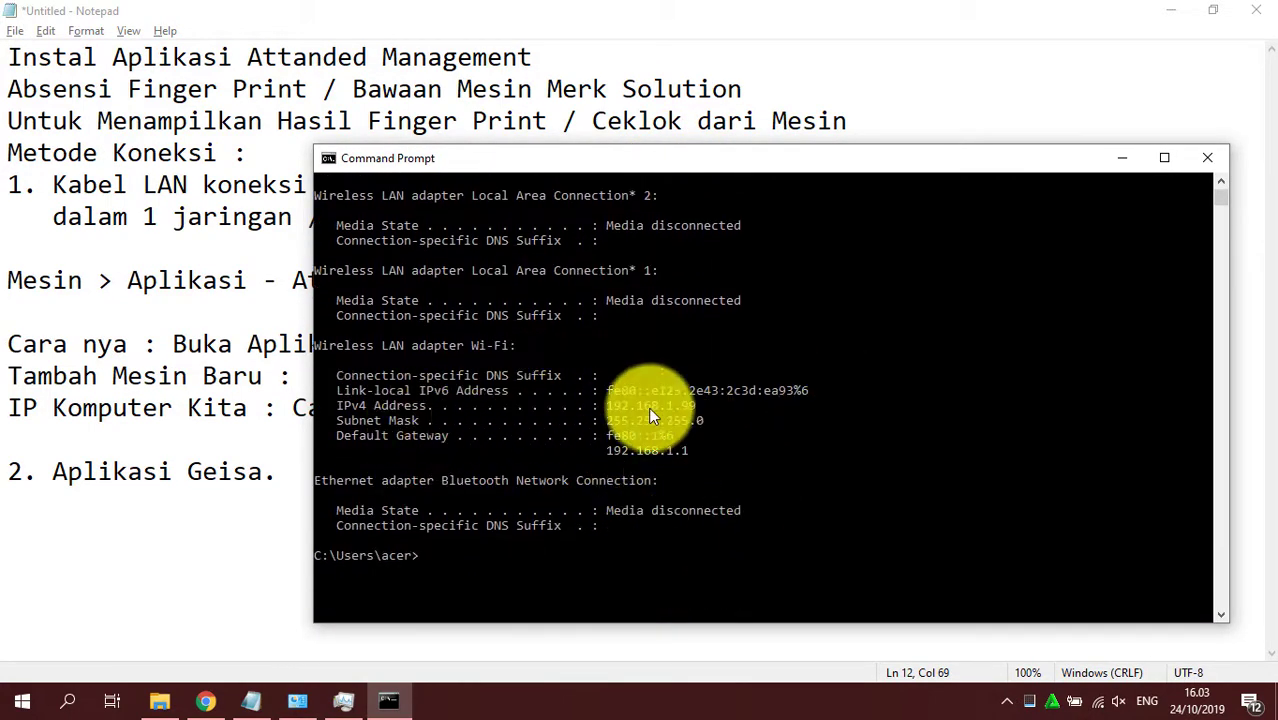
{"action": "left_click_drag", "start_coordinate": [331, 406], "coordinate": [708, 409]}
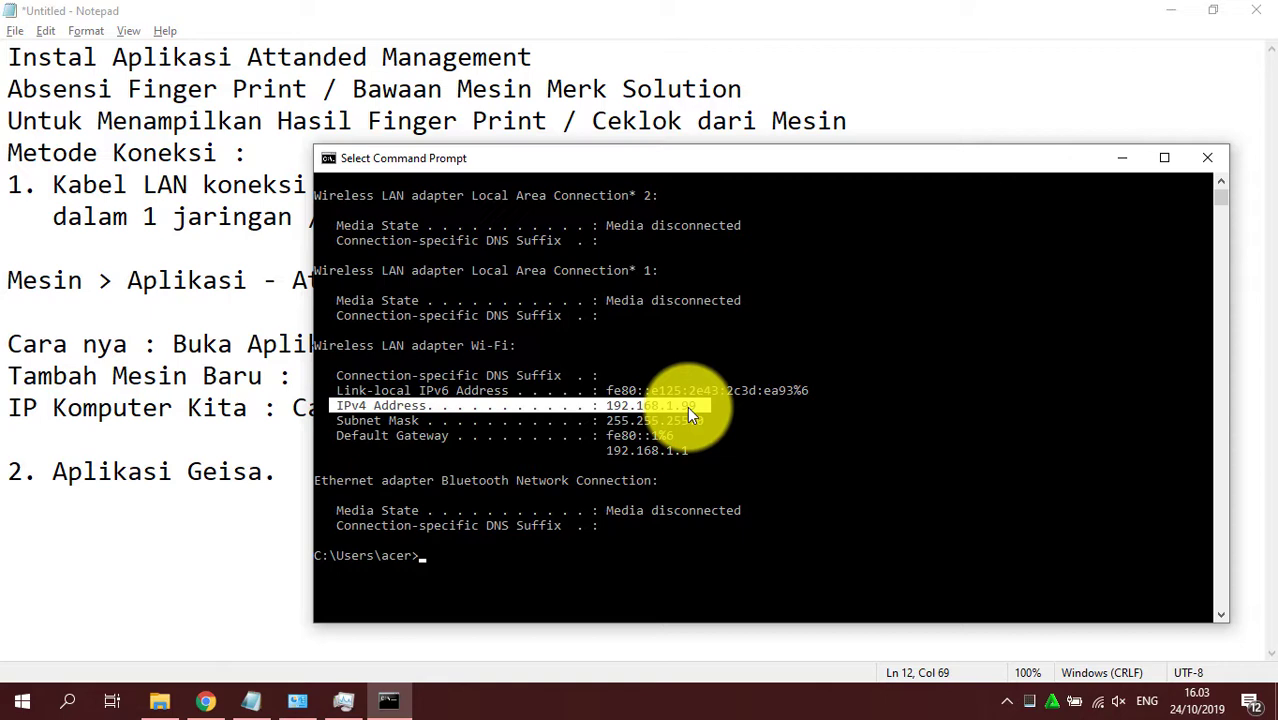
- Minimize Command Prompt and add the line "Ip Komputer : 192.168.1.99" below the "IP Komputer Kita" line in the notes
{"action": "left_click", "coordinate": [1122, 160]}
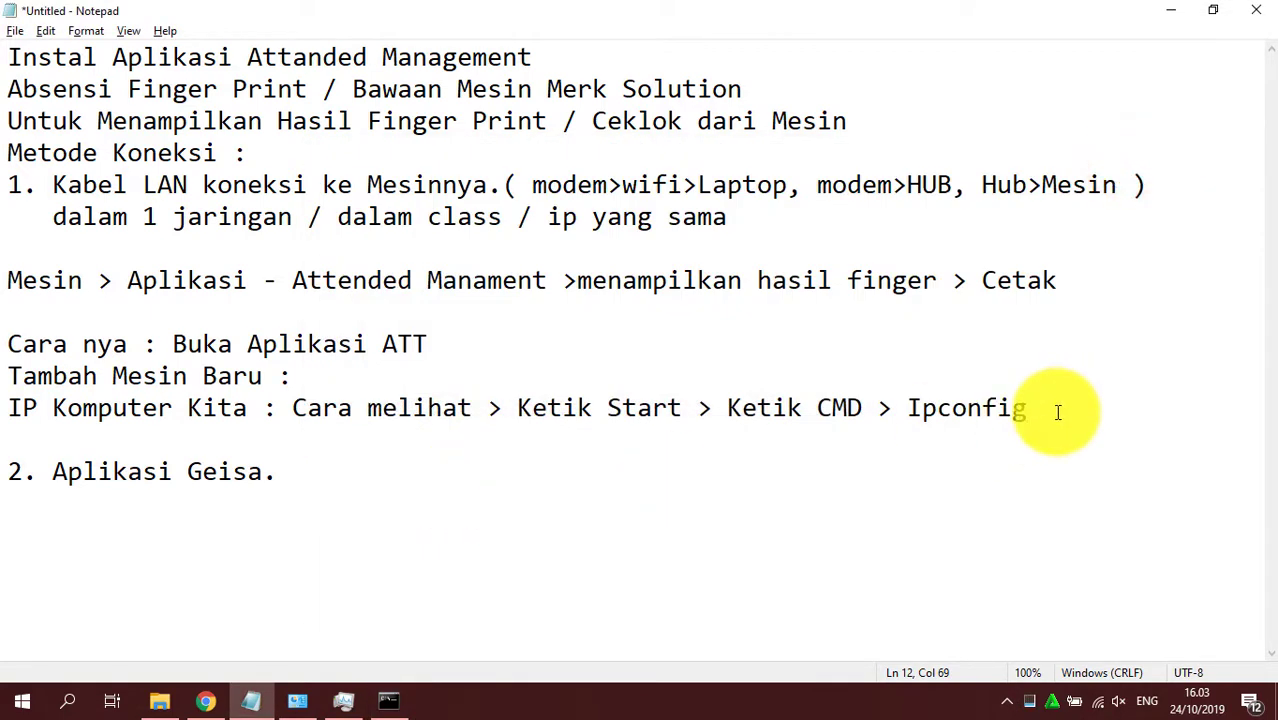
{"action": "key", "text": "Return"}
{"action": "type", "text": "Ip"}
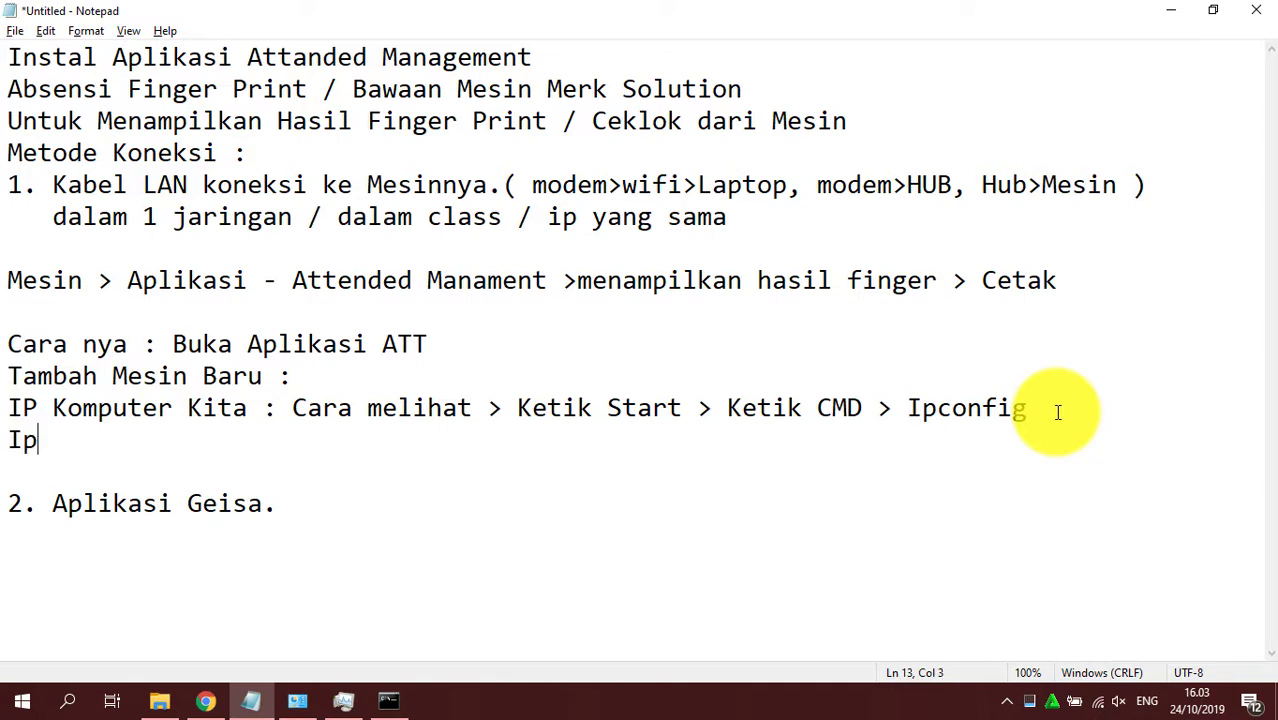
{"action": "type", "text": " Komputet"}
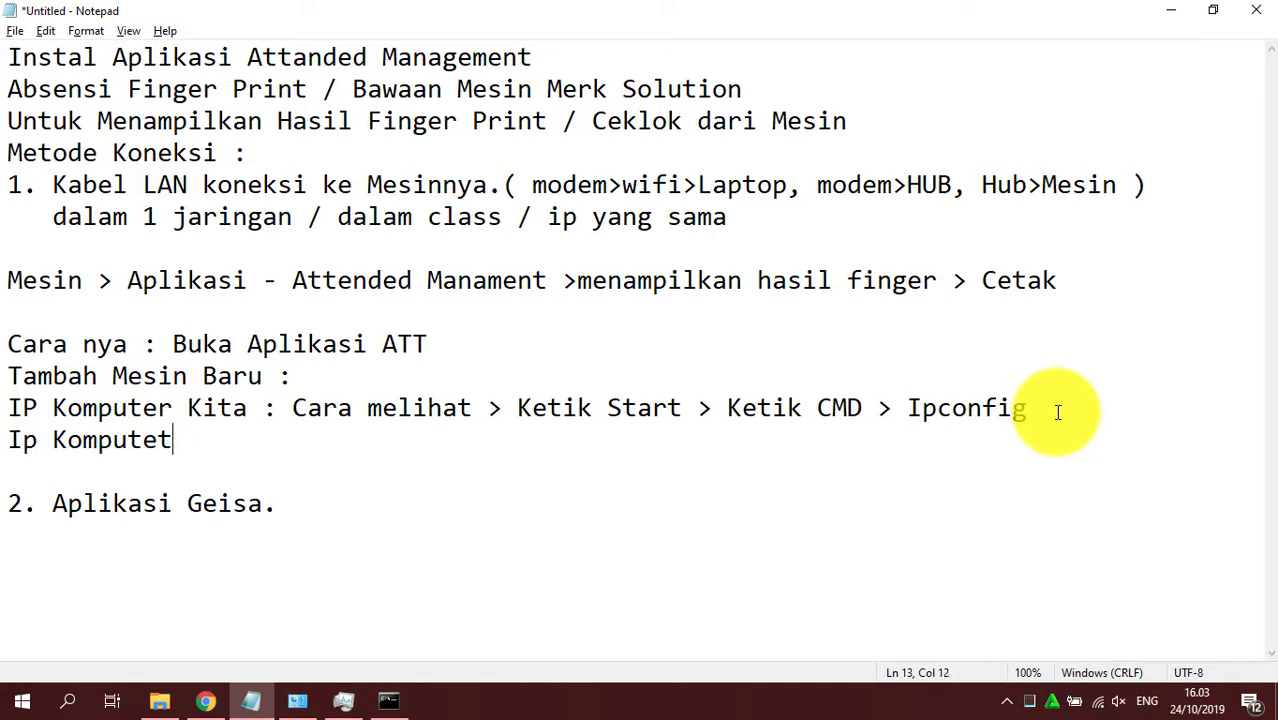
{"action": "key", "text": "BackSpace"}
{"action": "type", "text": "r : 192"}
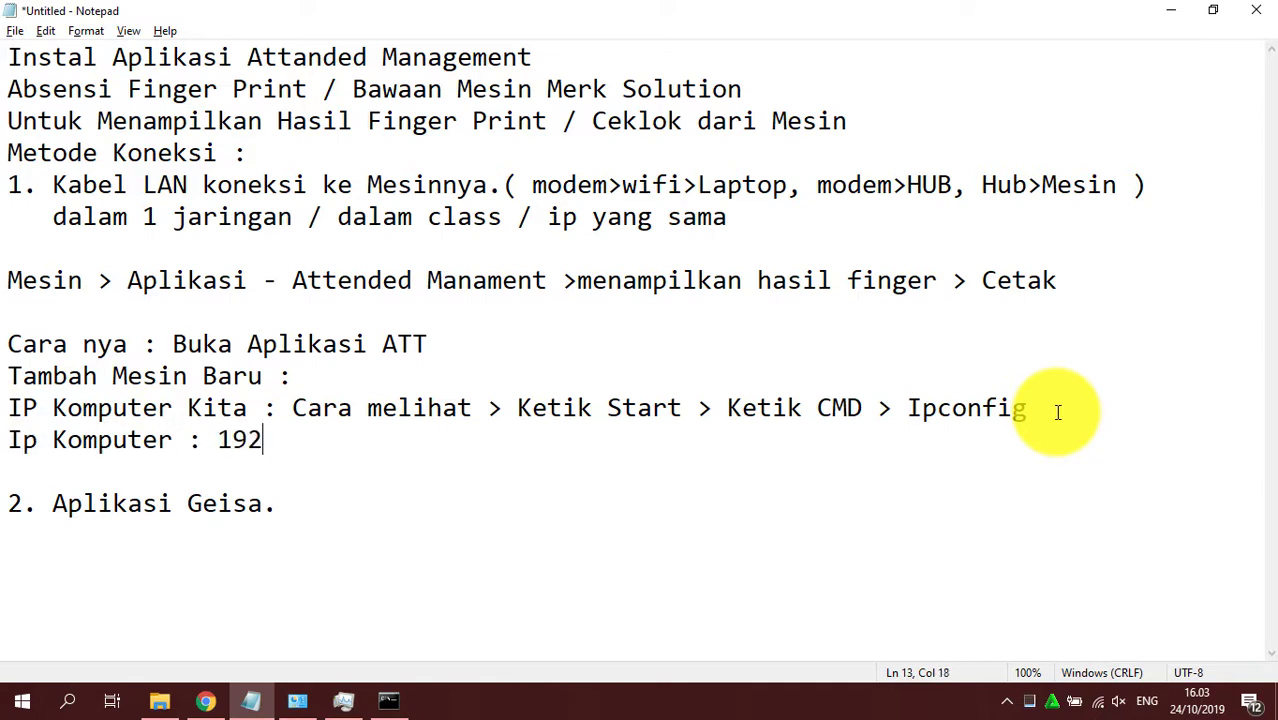
{"action": "type", "text": ".168.1."}
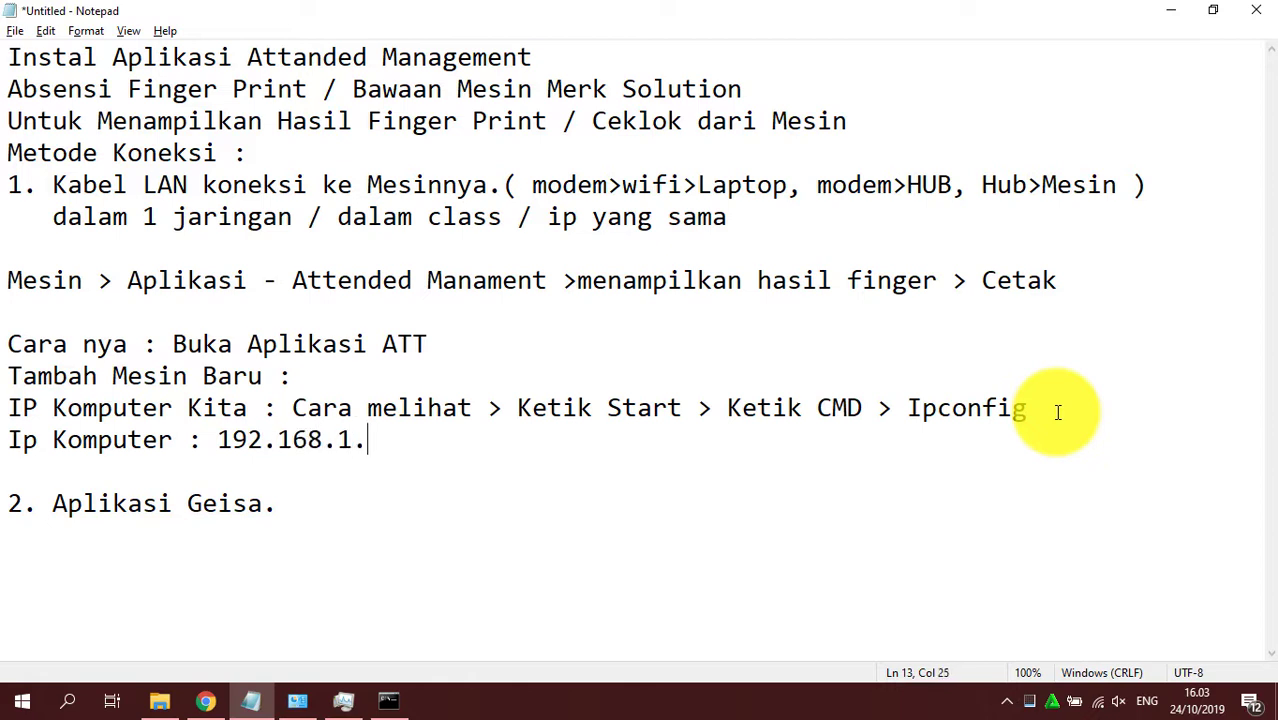
{"action": "type", "text": "99"}
{"action": "key", "text": "shift+Left"}
{"action": "key", "text": "shift+Left"}
{"action": "key", "text": "shift+Left"}
{"action": "key", "text": "shift+Left"}
{"action": "key", "text": "shift+Left"}
{"action": "key", "text": "shift+Left"}
{"action": "key", "text": "shift+Left"}
{"action": "key", "text": "shift+Left"}
{"action": "key", "text": "shift+Left"}
{"action": "key", "text": "shift+Left"}
{"action": "key", "text": "shift+Left"}
{"action": "key", "text": "shift+Left"}
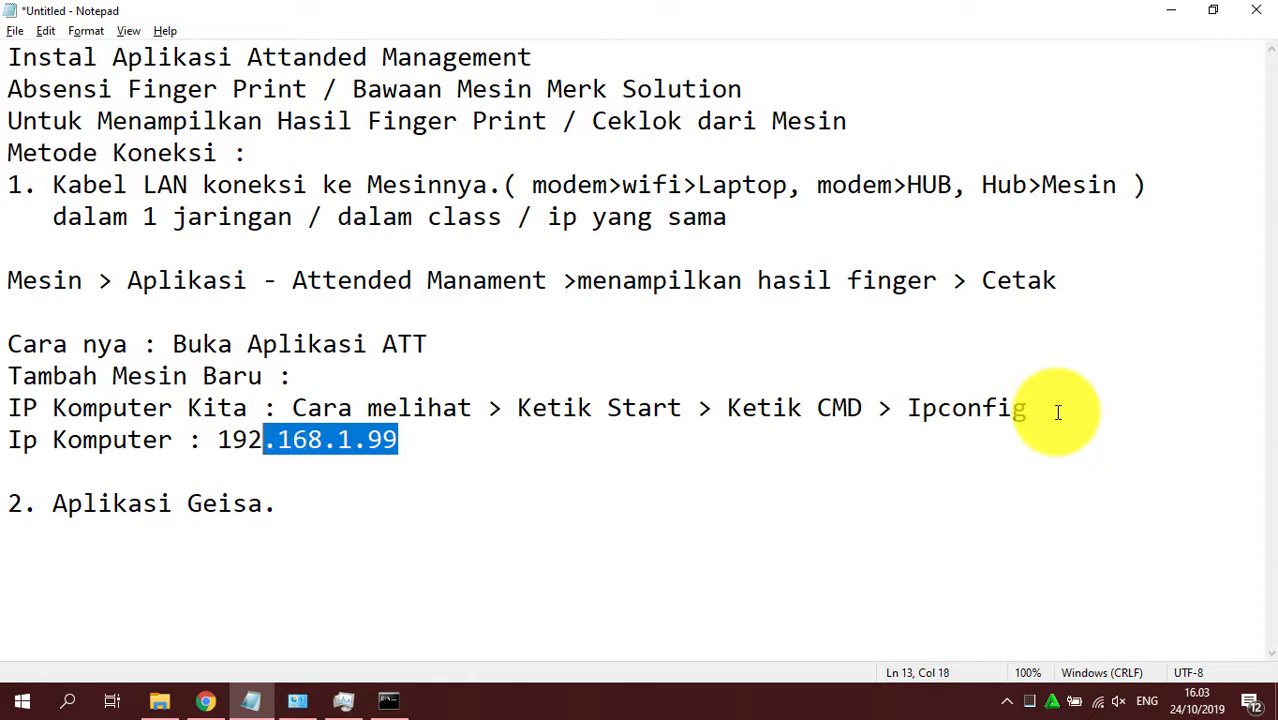
- Add a line starting "IP Mesin Silahkan Diberi IP :" below the "Ip Komputer" line in the notes
{"action": "key", "text": "End"}
{"action": "key", "text": "Return"}
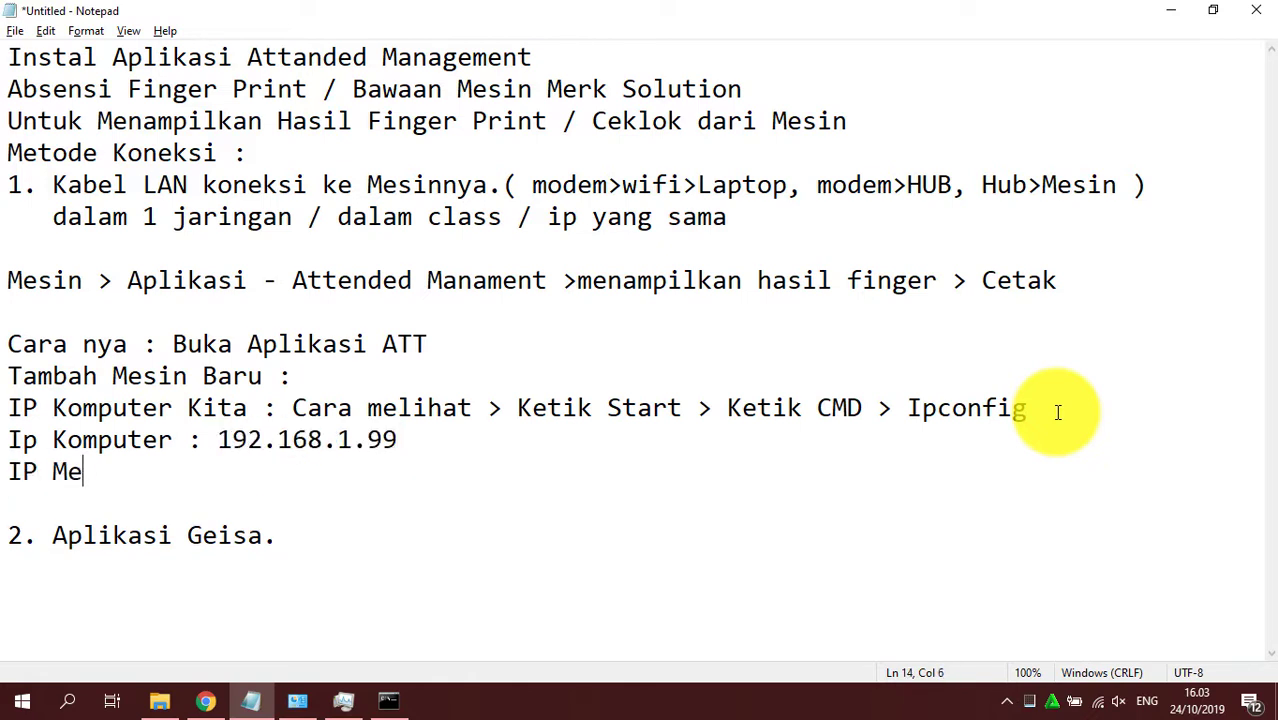
{"action": "type", "text": "IP Mesin SIl"}
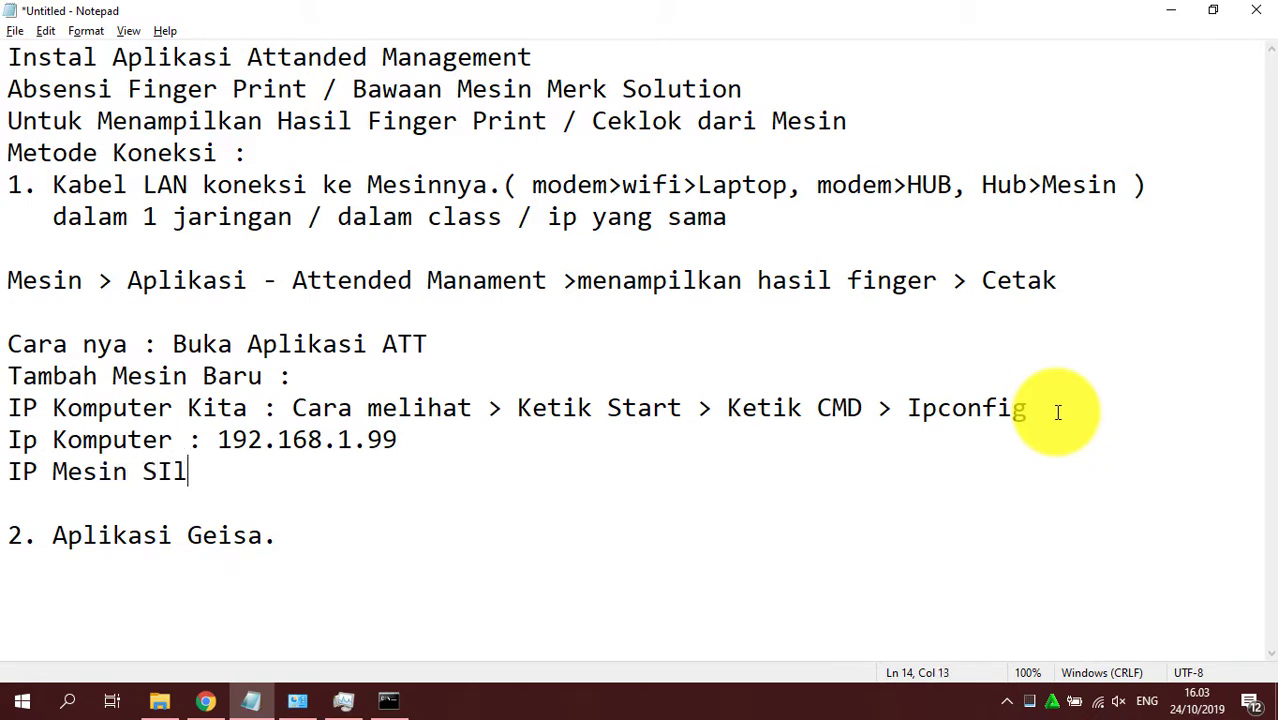
{"action": "key", "text": "BackSpace"}
{"action": "key", "text": "BackSpace"}
{"action": "type", "text": "l"}
{"action": "key", "text": "BackSpace"}
{"action": "type", "text": "la"}
{"action": "key", "text": "BackSpace"}
{"action": "key", "text": "BackSpace"}
{"action": "type", "text": "ilahan"}
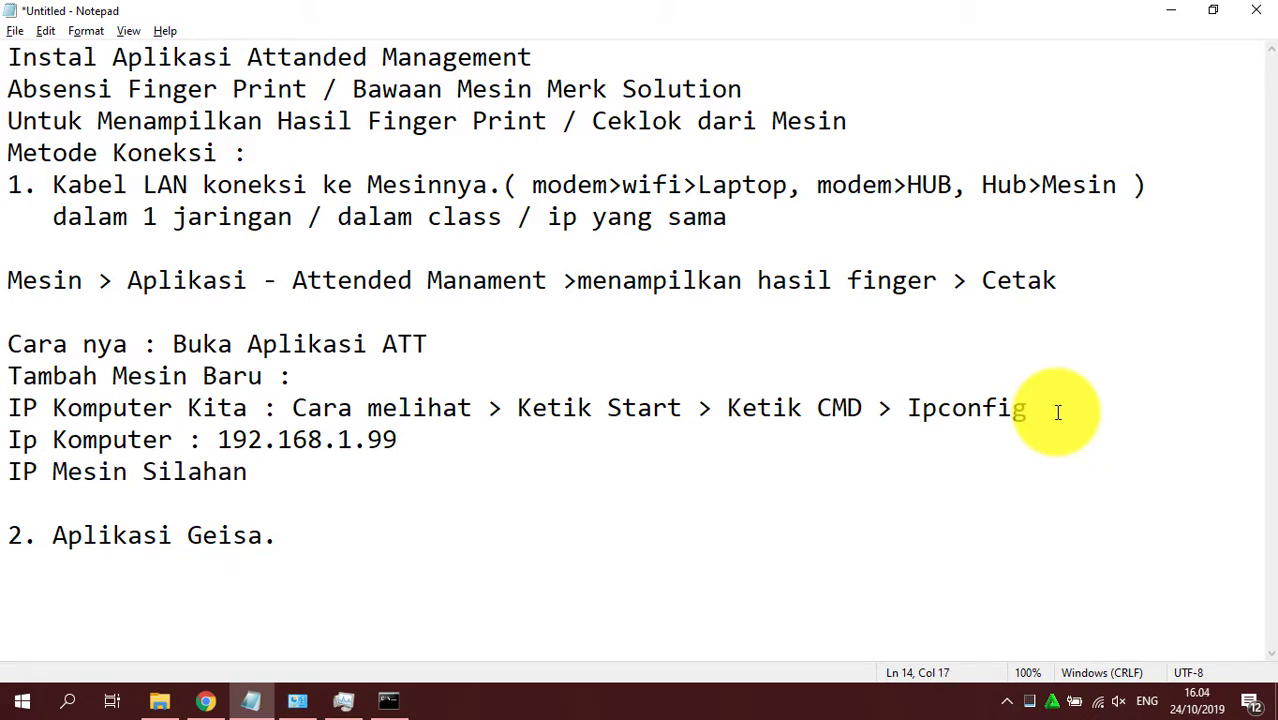
{"action": "key", "text": "BackSpace"}
{"action": "key", "text": "BackSpace"}
{"action": "type", "text": "kan DIberi"}
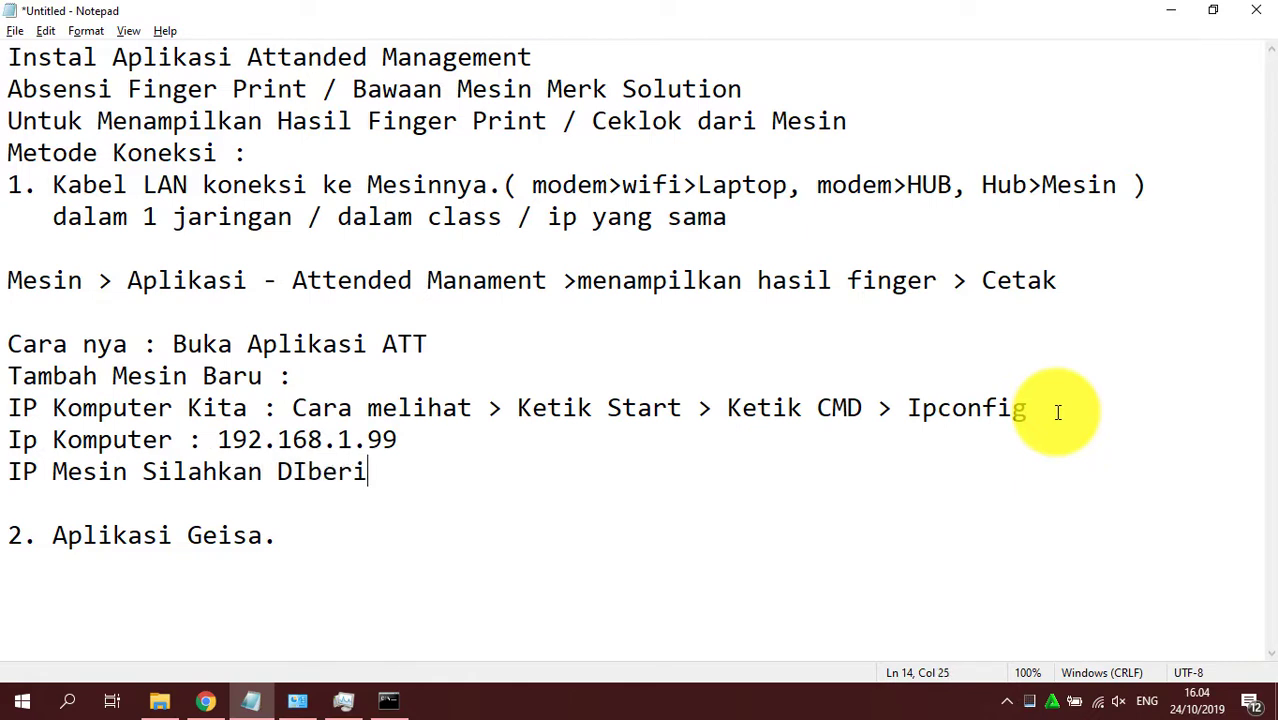
{"action": "key", "text": "BackSpace"}
{"action": "key", "text": "BackSpace"}
{"action": "key", "text": "BackSpace"}
{"action": "key", "text": "BackSpace"}
{"action": "type", "text": "beri IP : Mua"}
- Continue the "IP Mesin" line with "Mulai dari : 192.168.1.2-98 ---255"
{"action": "key", "text": "BackSpace"}
{"action": "type", "text": "lai dar"}
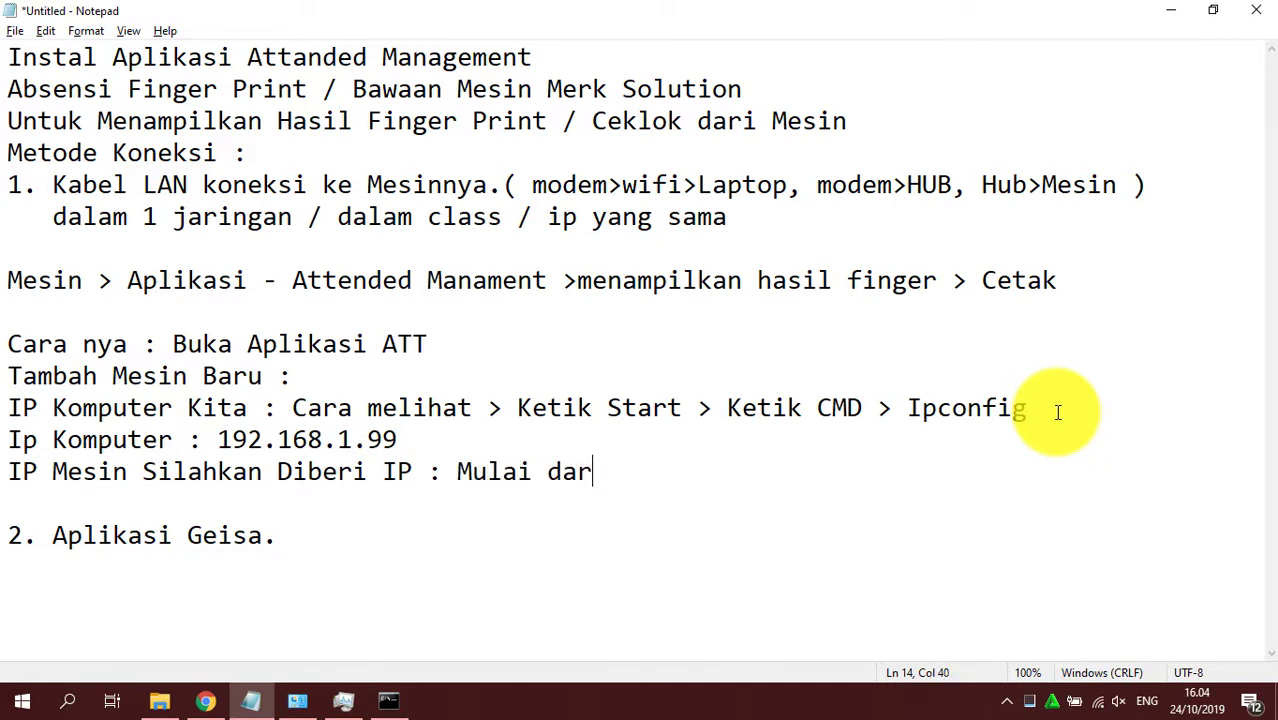
{"action": "type", "text": "i : 192"}
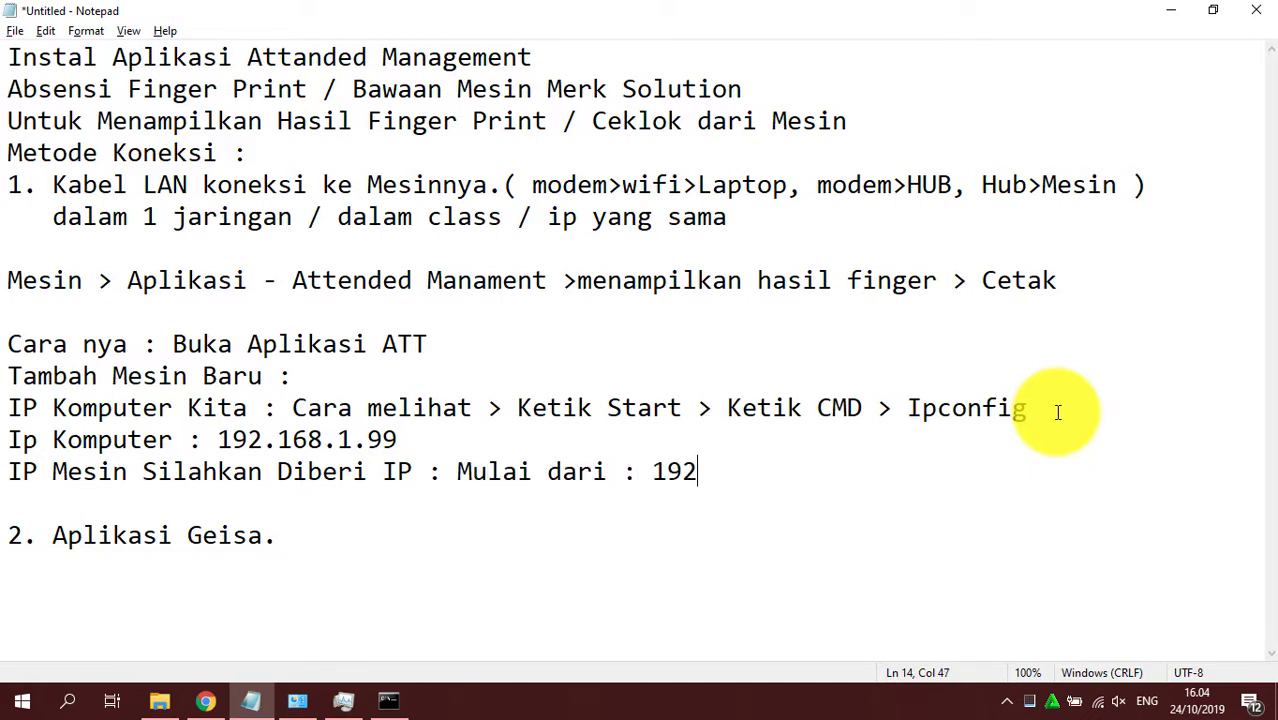
{"action": "type", "text": ".168.1.2-9"}
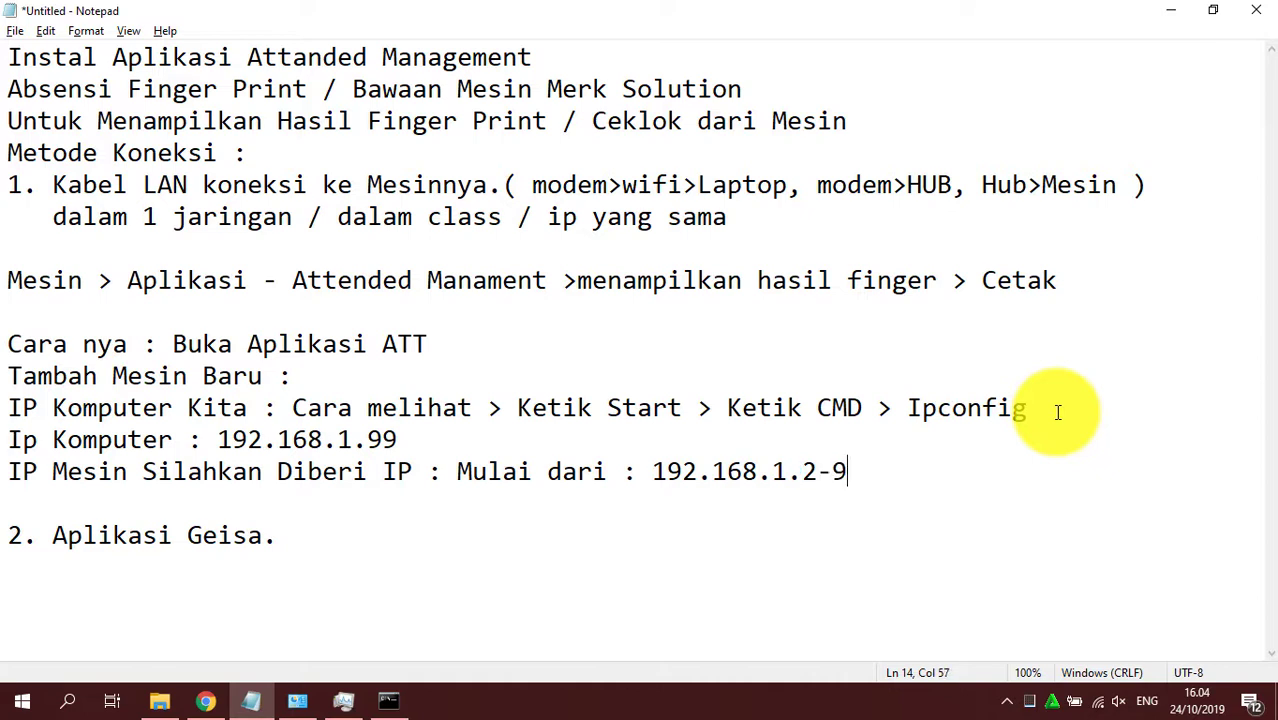
{"action": "type", "text": "8 ---2"}
{"action": "type", "text": "55"}
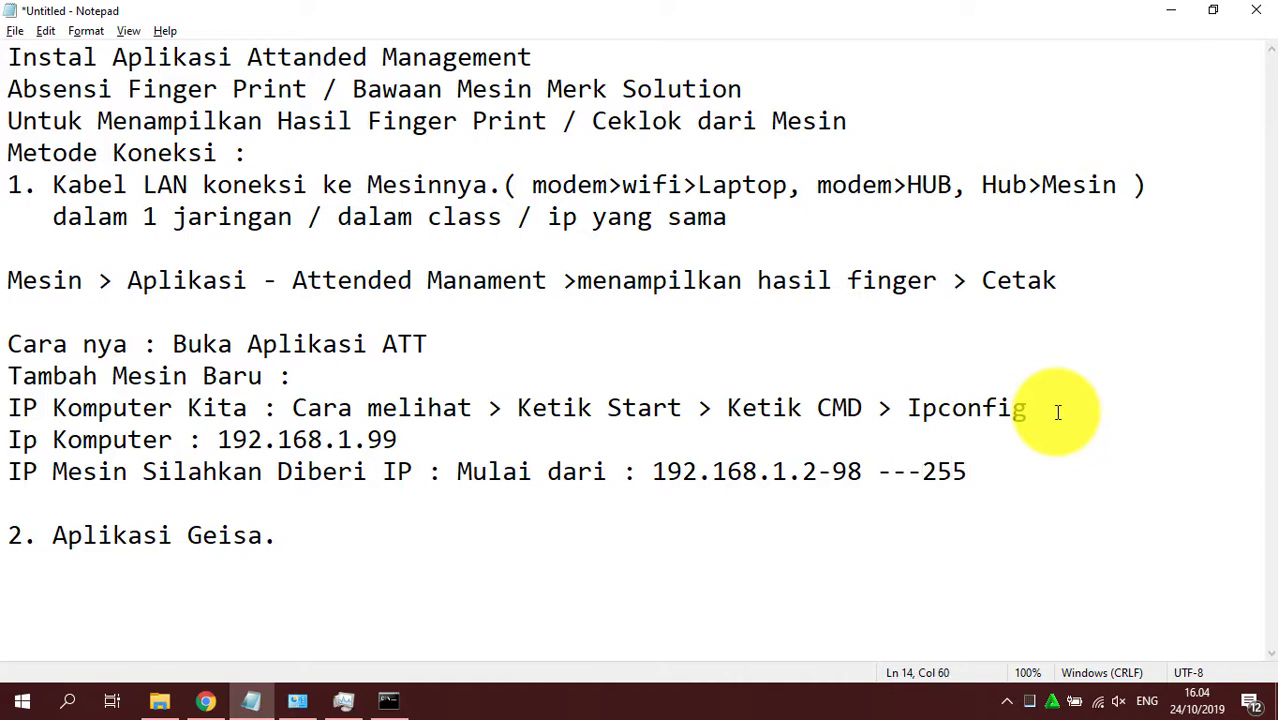
- Replace the dashes before 255 so the machine's IP range ends with "<99>100-255"
{"action": "type", "text": "100"}
{"action": "key", "text": "Delete"}
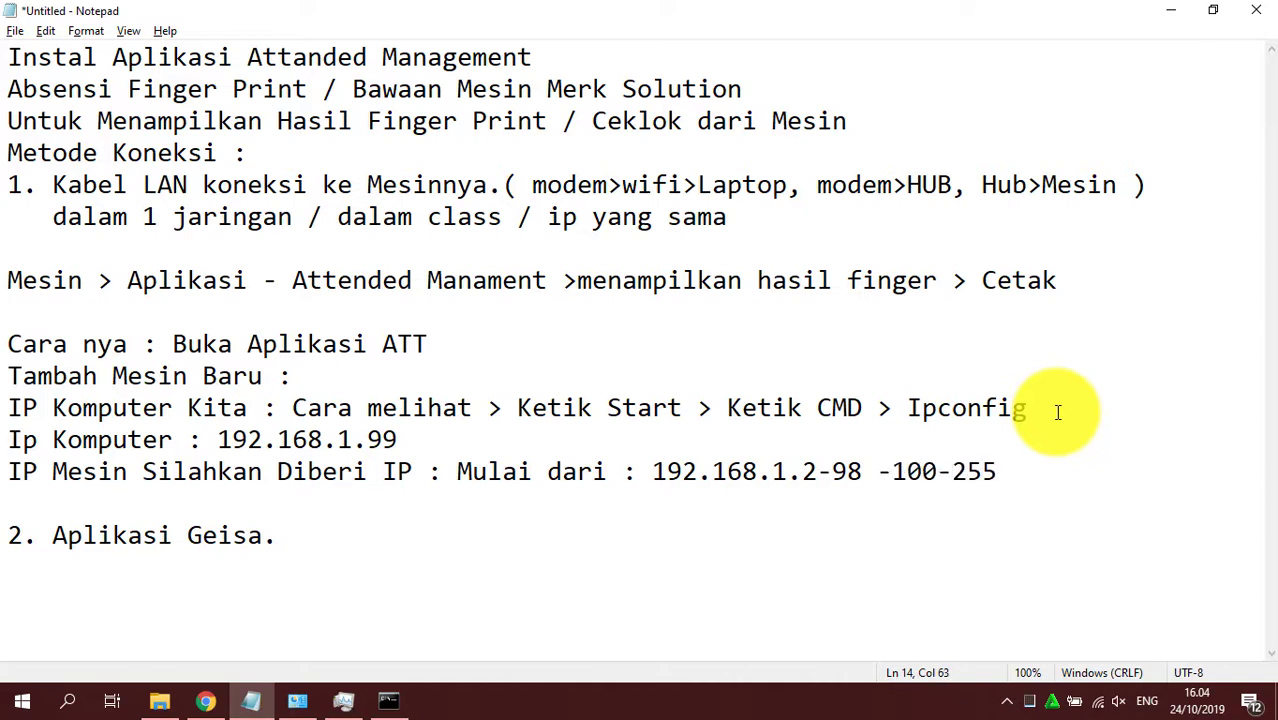
{"action": "key", "text": "BackSpace"}
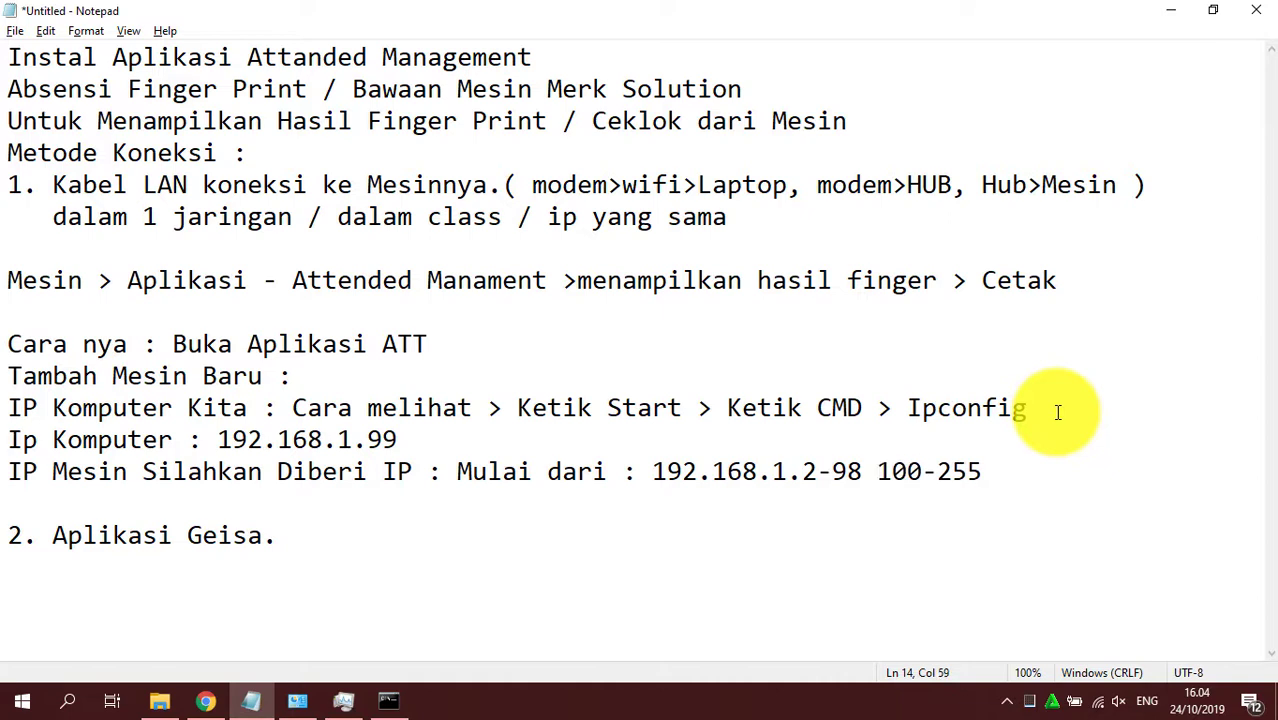
{"action": "type", "text": "<>"}
{"action": "type", "text": "99"}
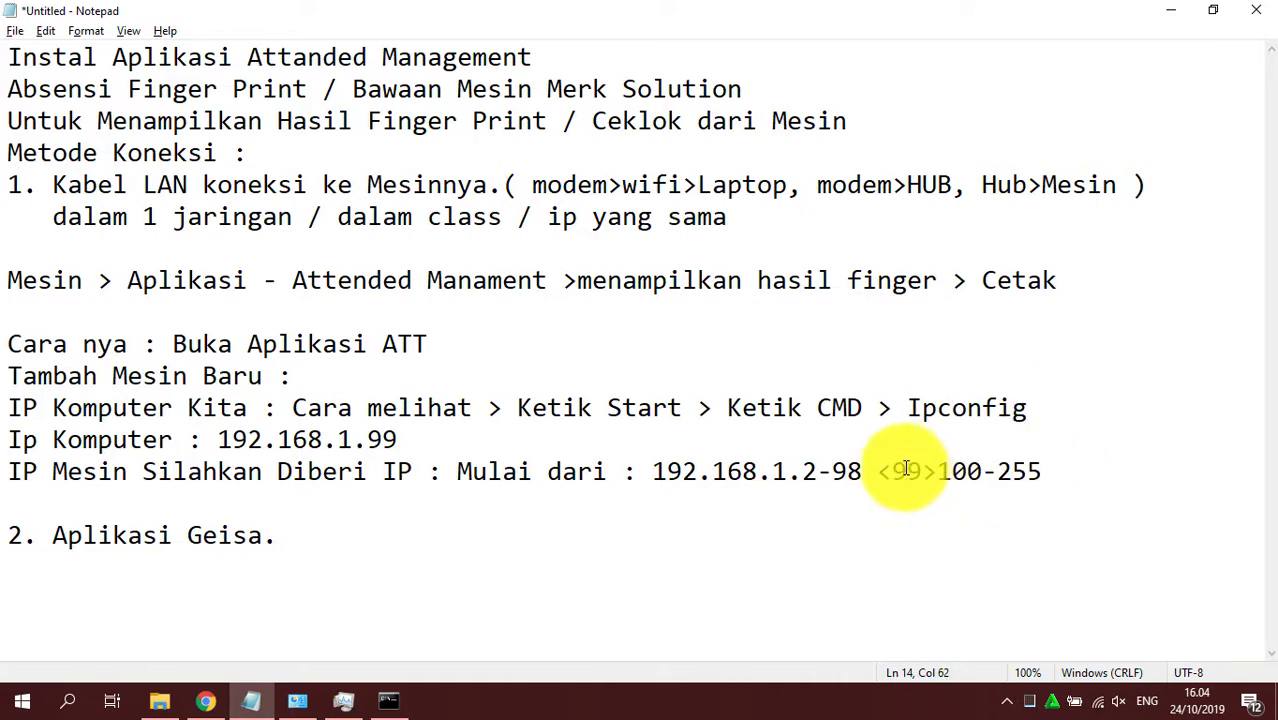
- Compare the computer's IP in the notes and the ipconfig output with the machine's IP range, highlighting the relevant text
{"action": "left_click_drag", "start_coordinate": [892, 470], "coordinate": [918, 469]}
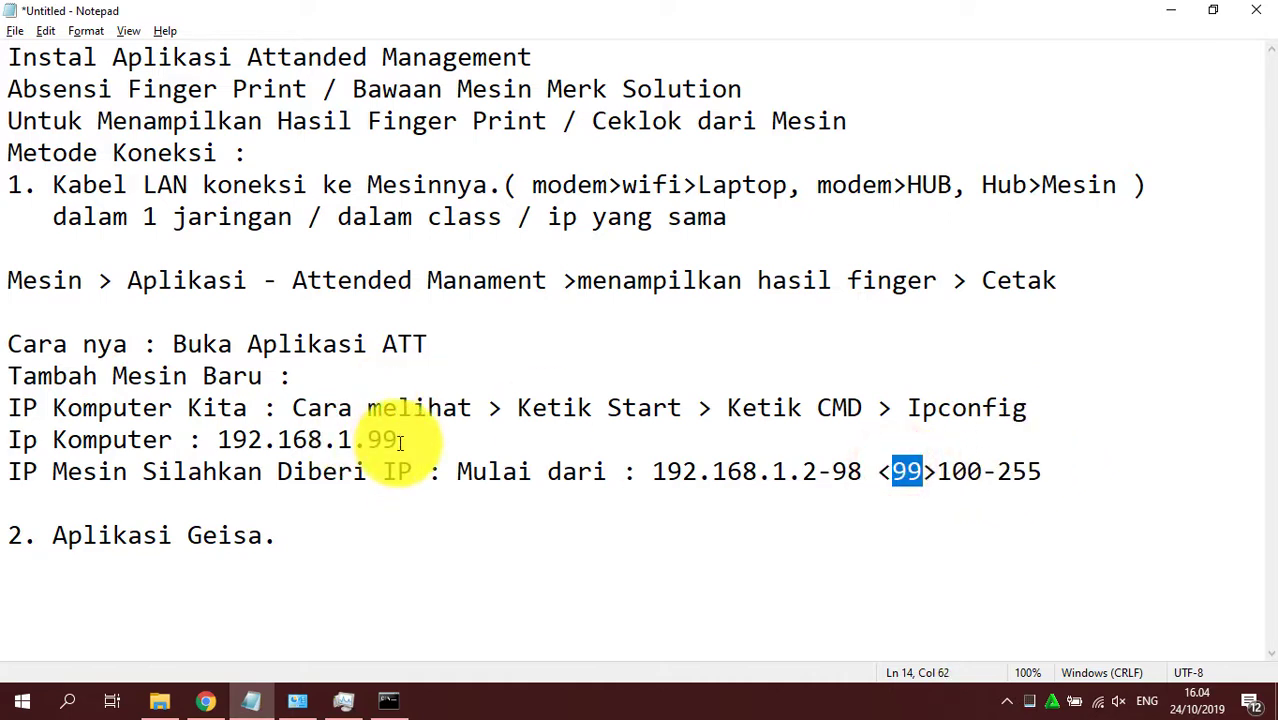
{"action": "left_click_drag", "start_coordinate": [400, 440], "coordinate": [265, 436]}
{"action": "left_click_drag", "start_coordinate": [8, 471], "coordinate": [248, 471]}
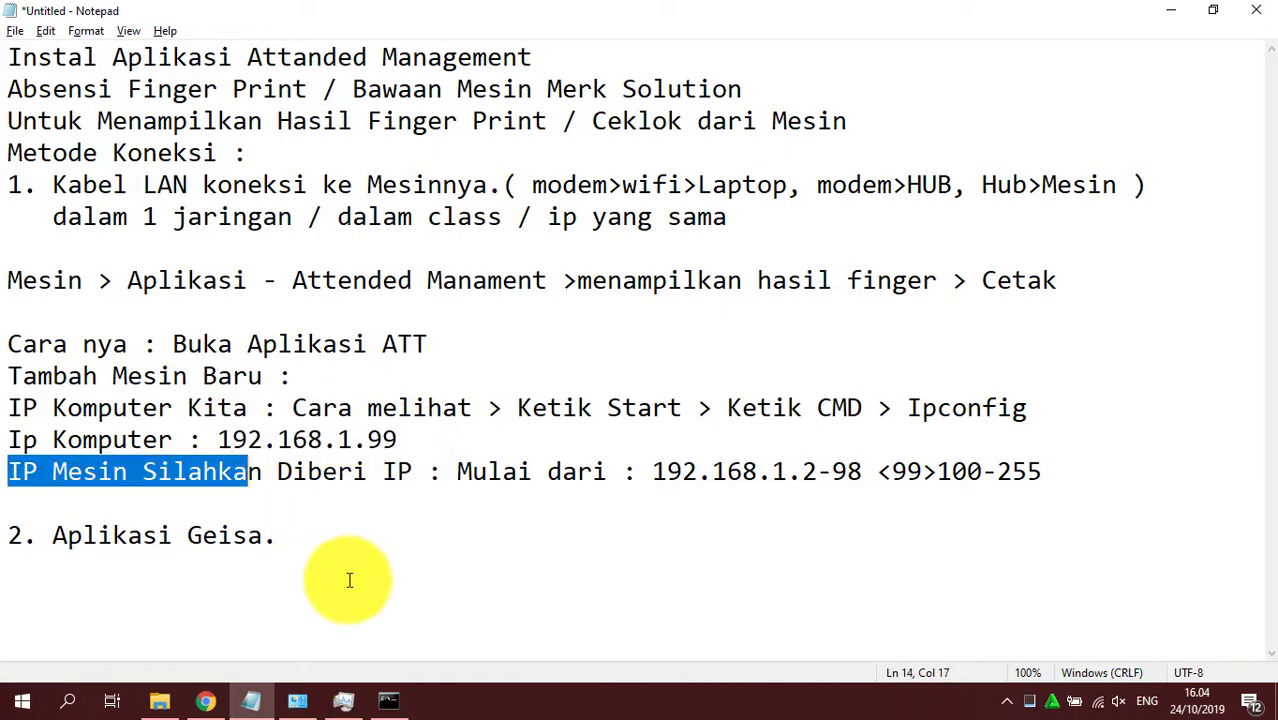
{"action": "left_click", "coordinate": [388, 700]}
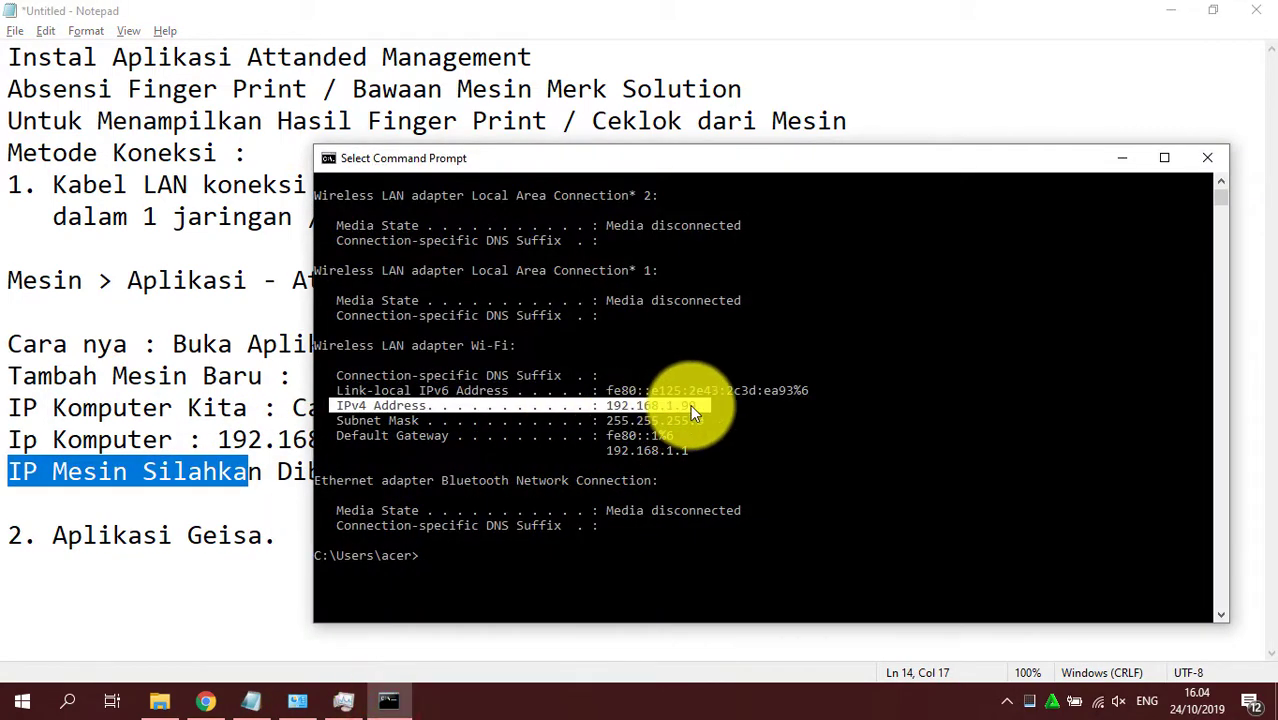
{"action": "left_click", "coordinate": [1120, 159]}
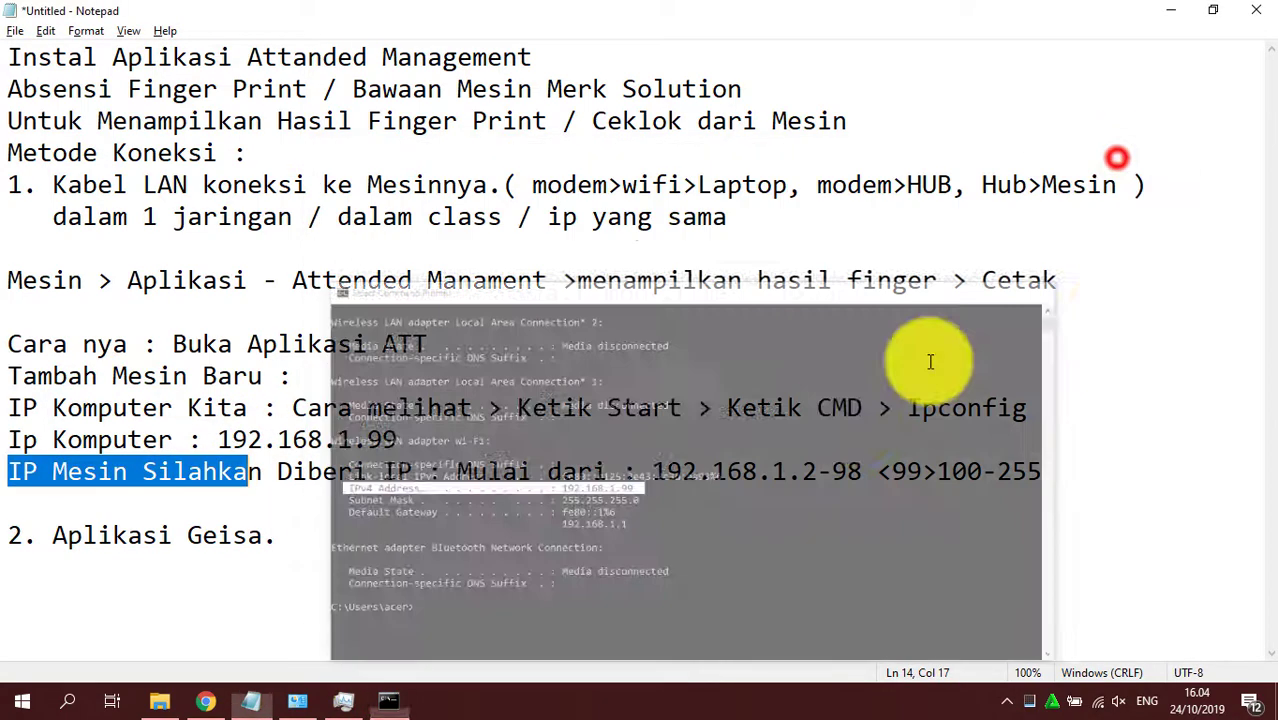
{"action": "left_click", "coordinate": [918, 471]}
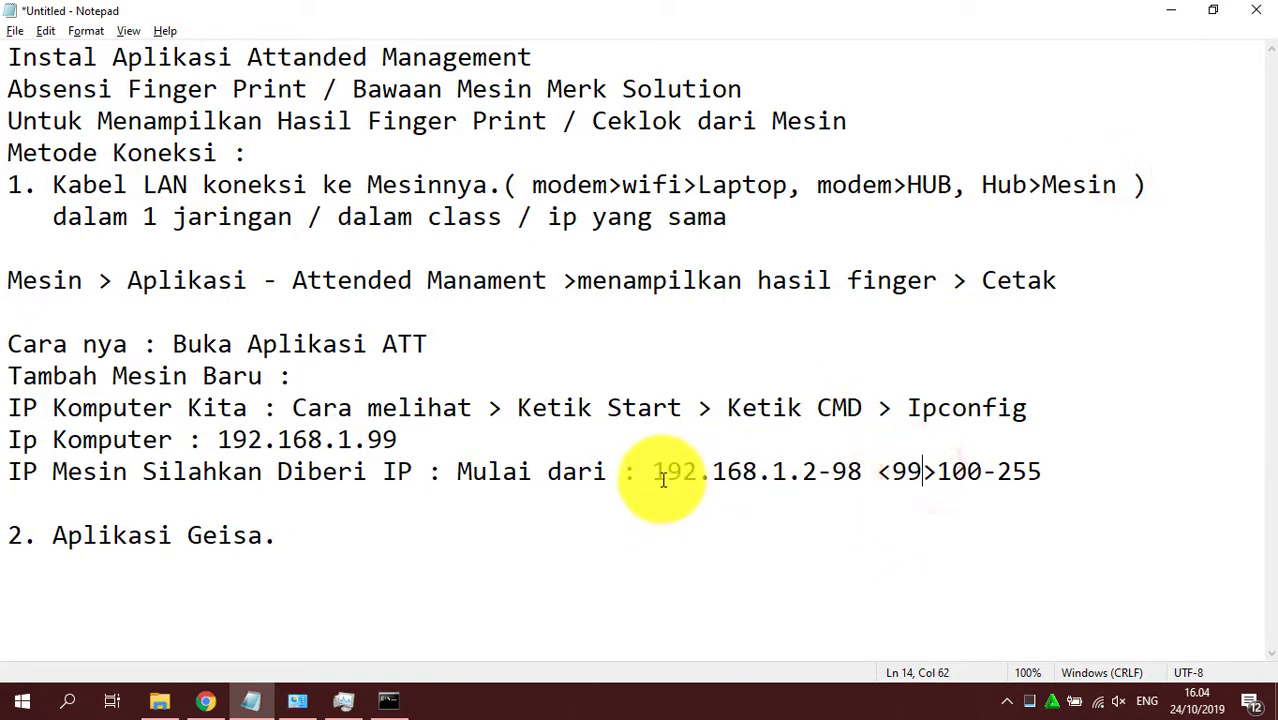
{"action": "left_click_drag", "start_coordinate": [656, 473], "coordinate": [1024, 491]}
{"action": "left_click", "coordinate": [1022, 497]}
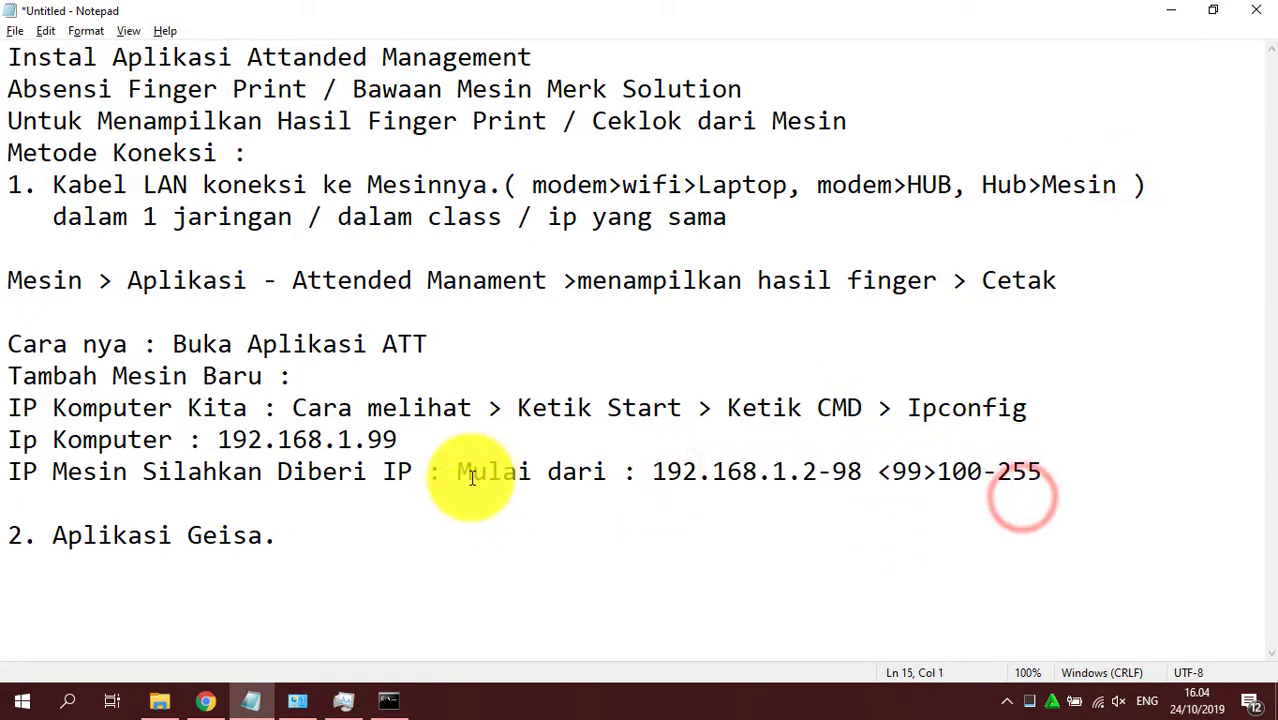
{"action": "left_click_drag", "start_coordinate": [459, 472], "coordinate": [824, 497]}
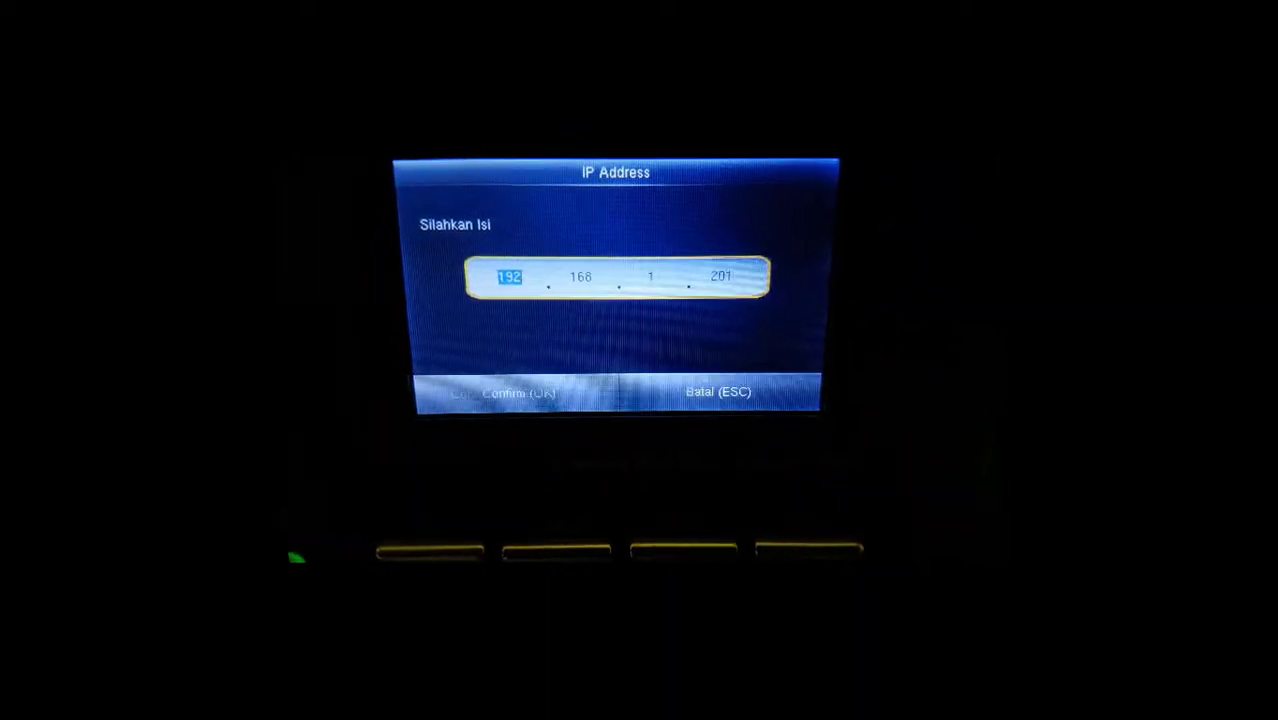
{"action": "key", "text": "Right"}
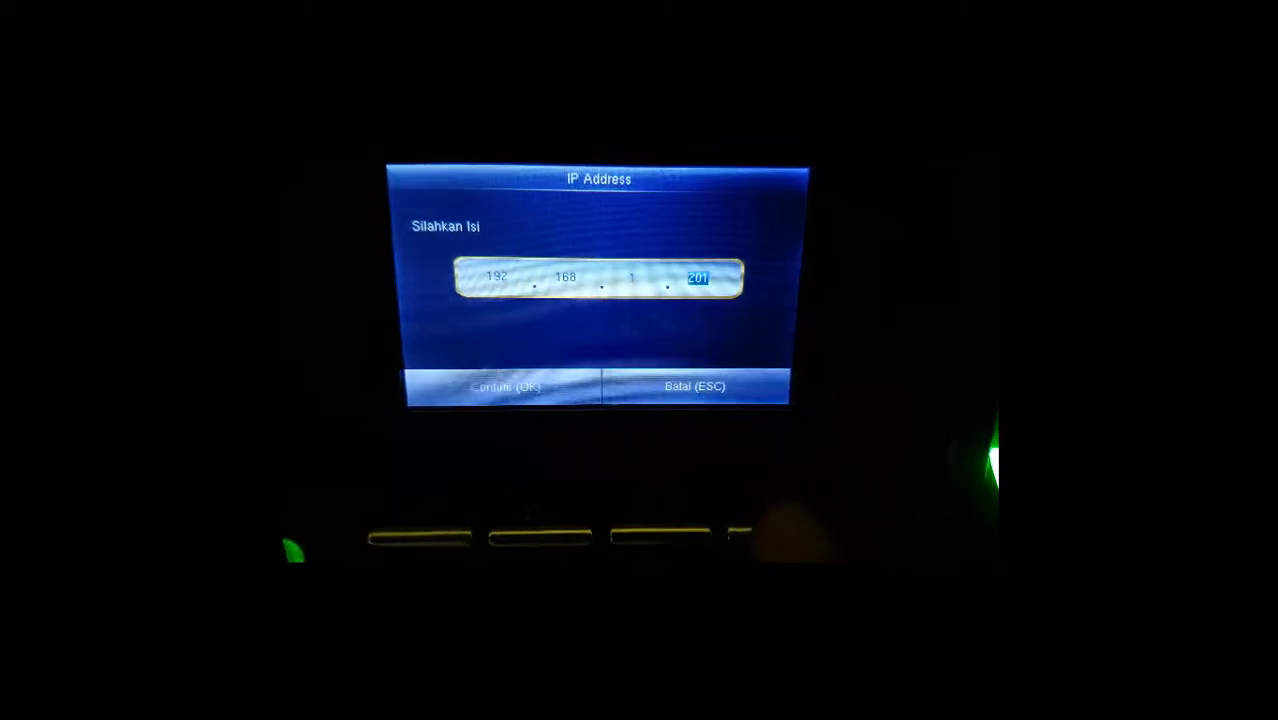
{"action": "key", "text": "Return"}
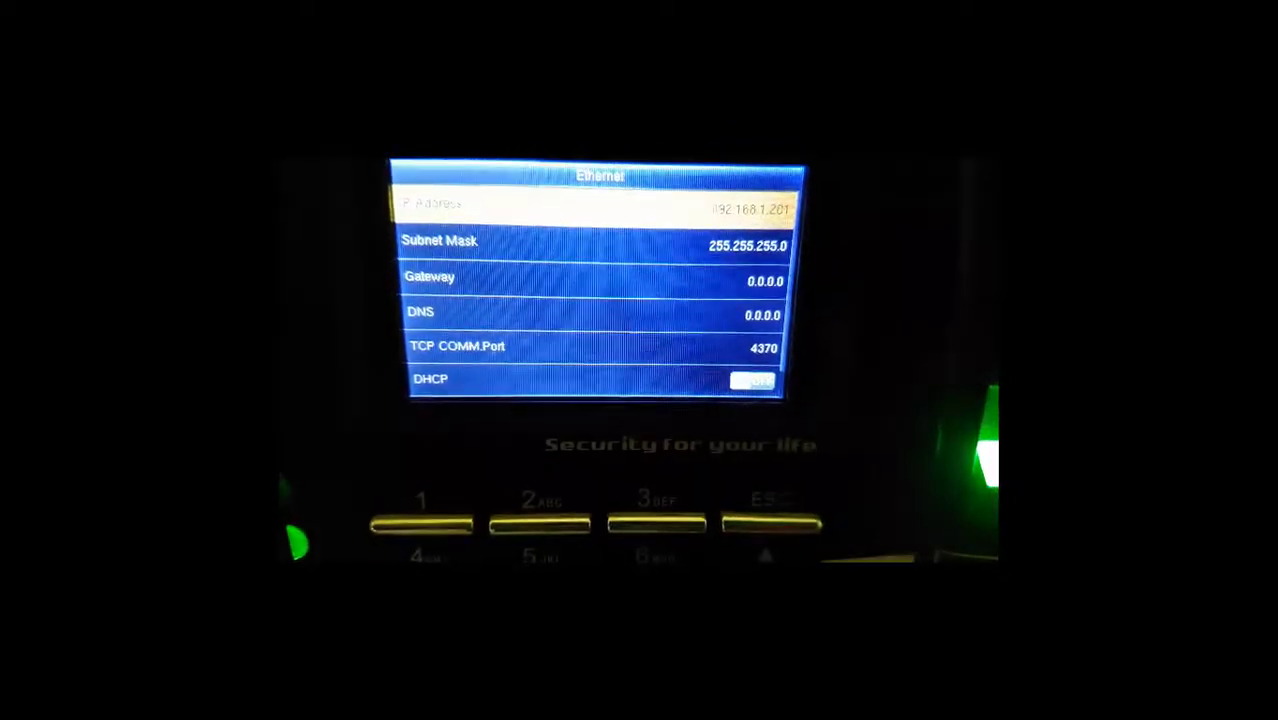
{"action": "key", "text": "Down"}
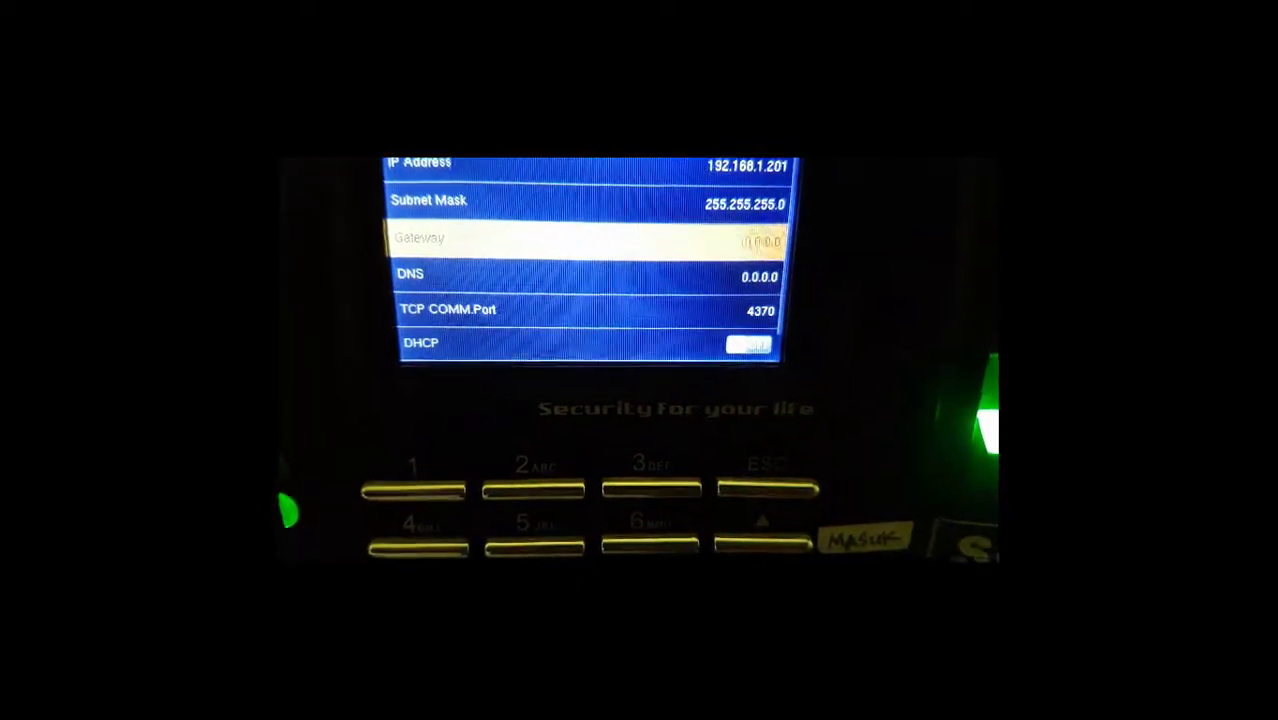
{"action": "key", "text": "Down"}
{"action": "key", "text": "Down"}
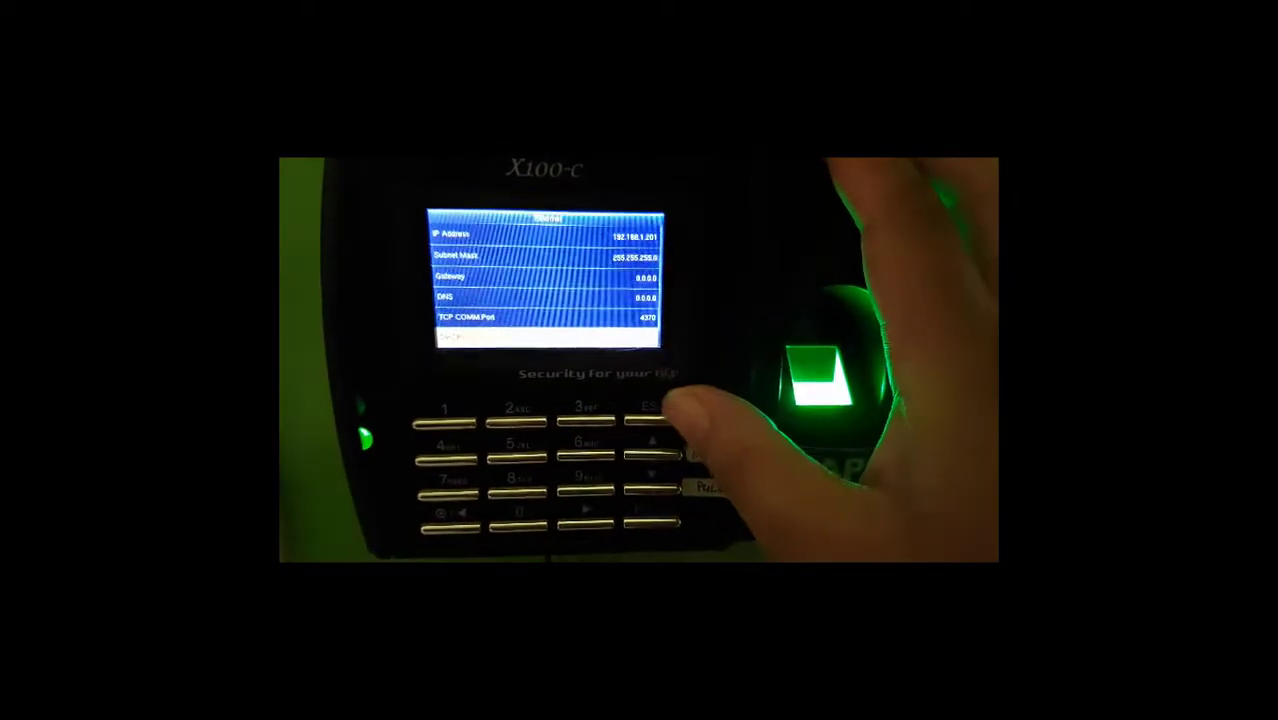
{"action": "key", "text": "Escape"}
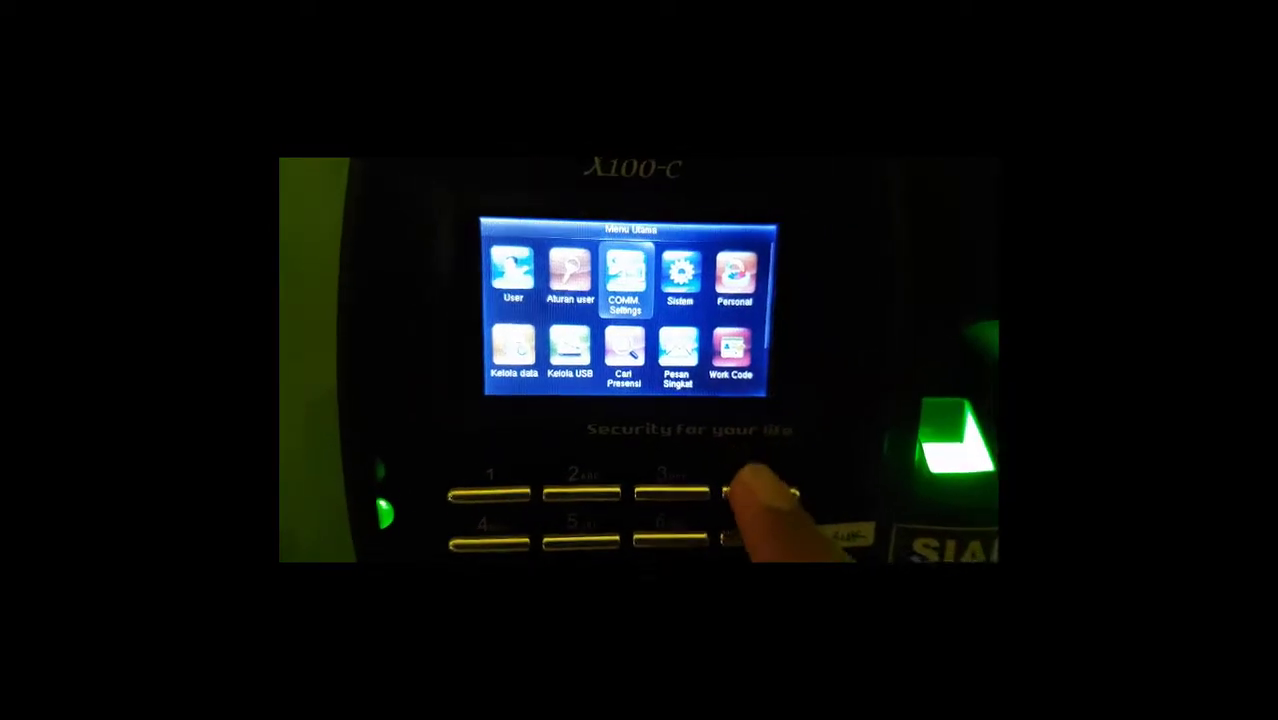
{"action": "key", "text": "Escape"}
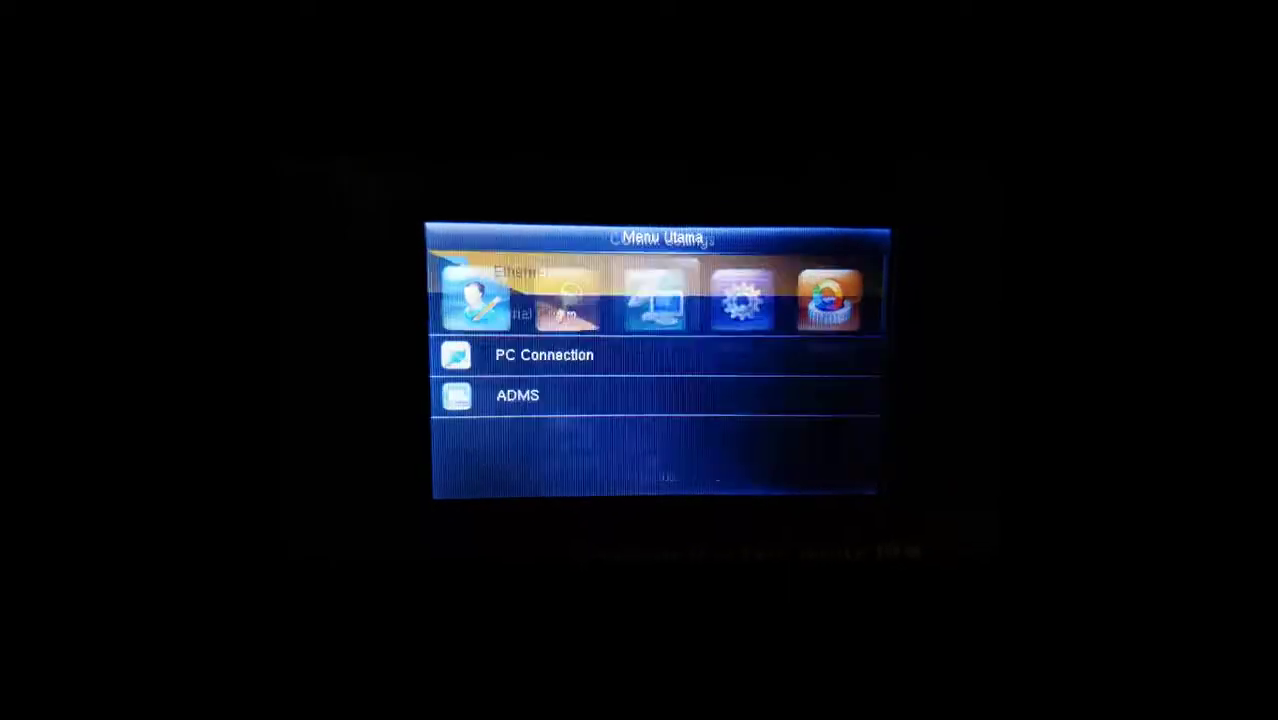
{"action": "key", "text": "Return"}
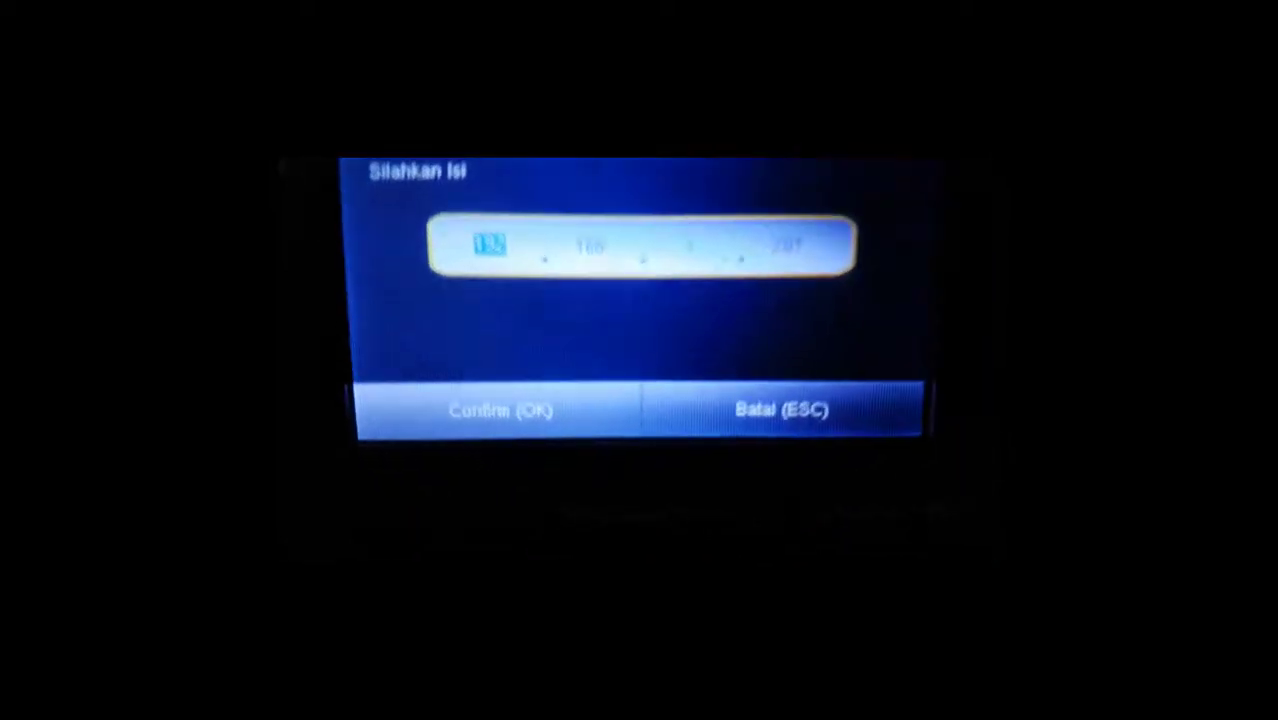
{"action": "key", "text": "Right"}
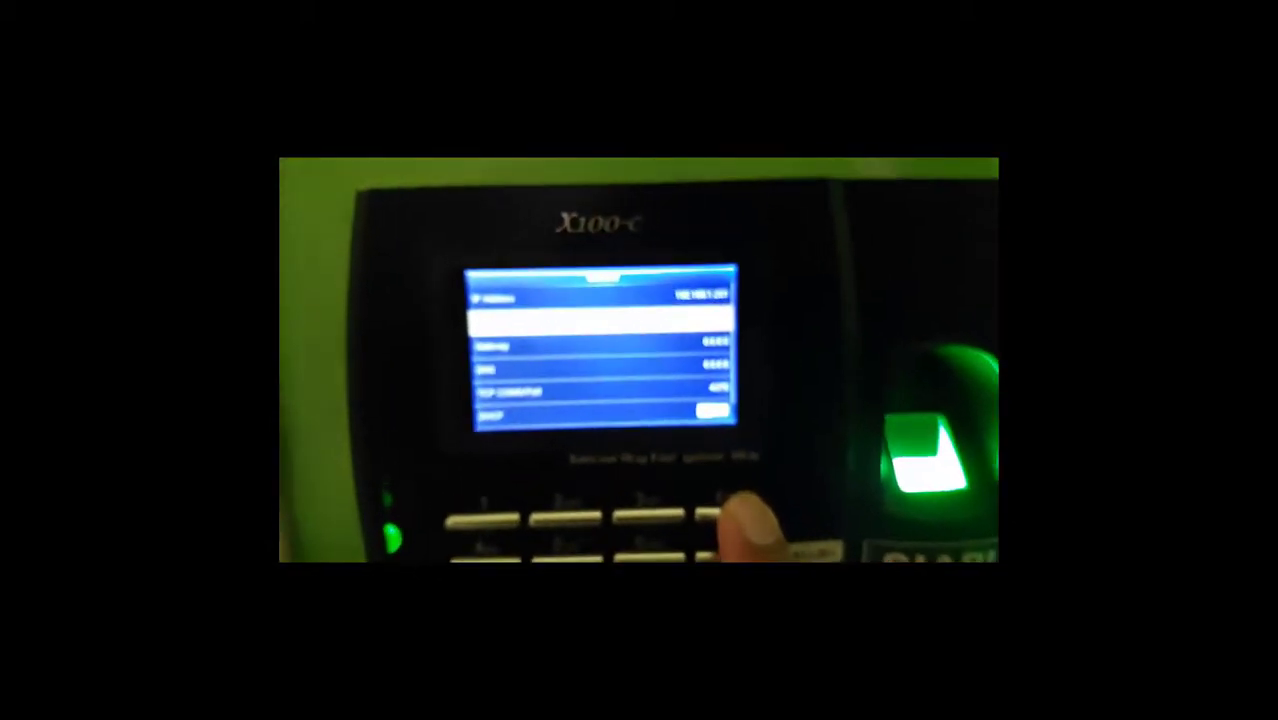
{"action": "key", "text": "Escape"}
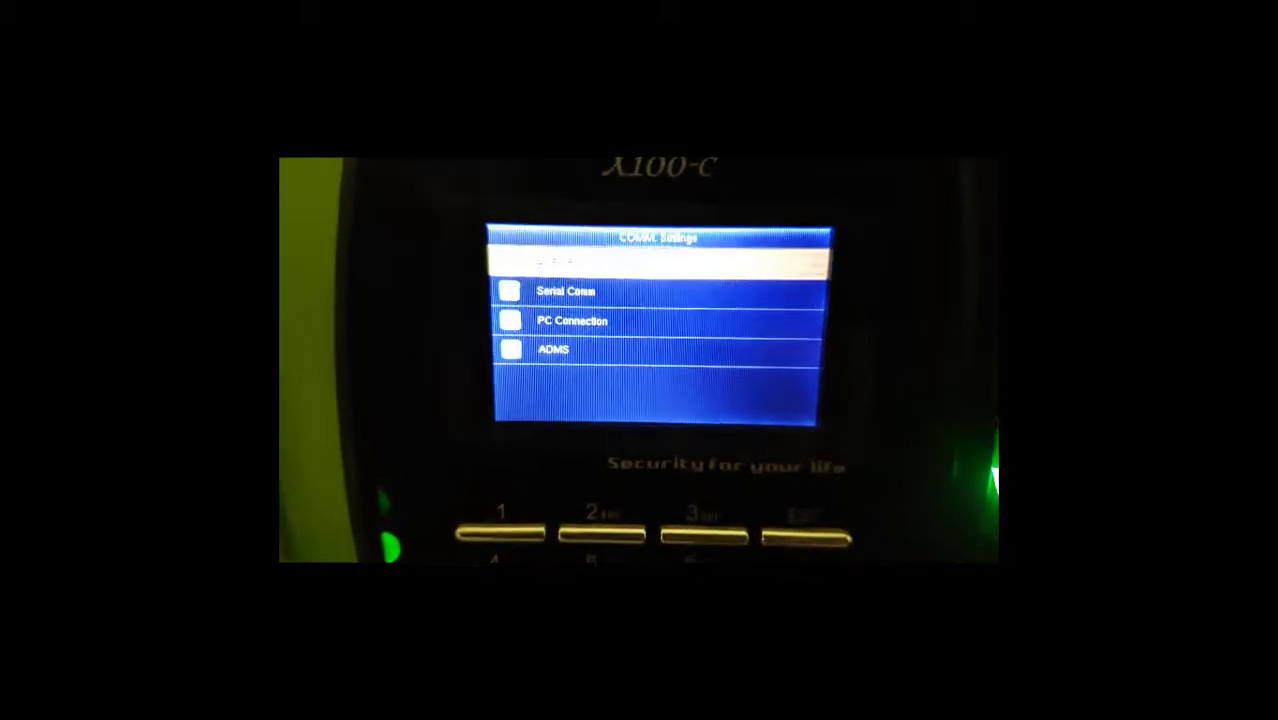
{"action": "key", "text": "Escape"}
{"action": "key", "text": "Escape"}
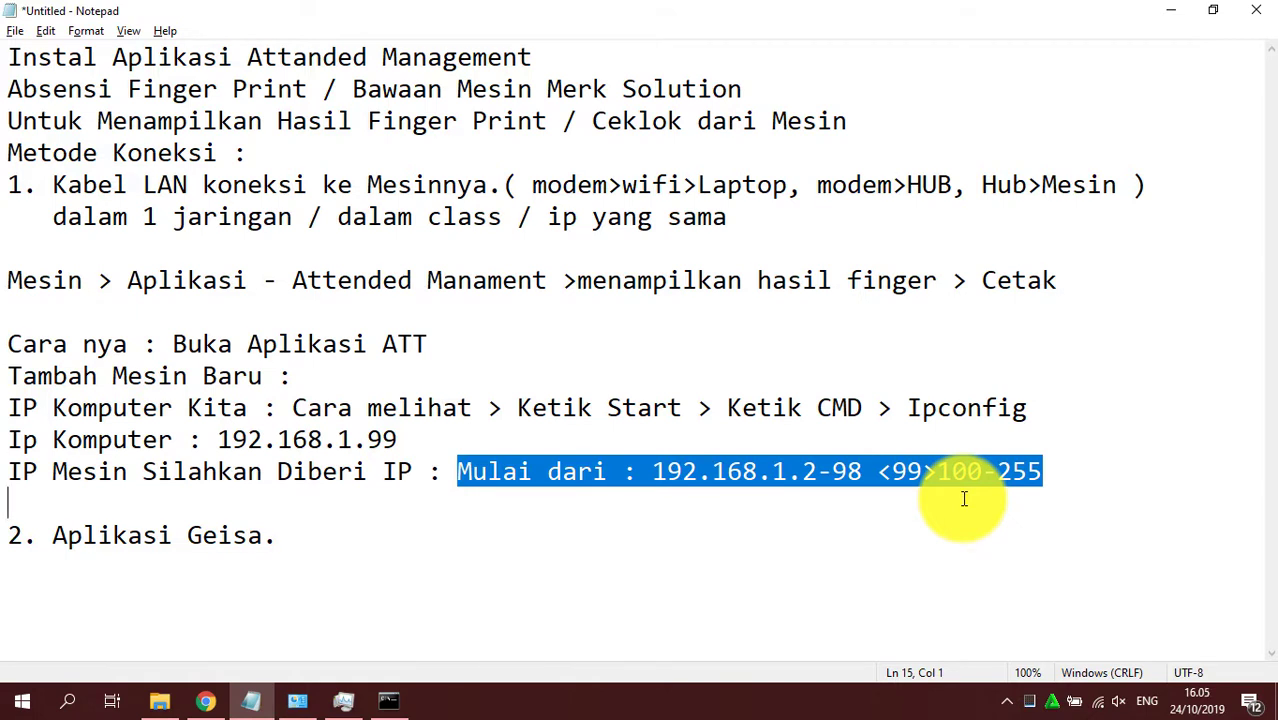
- Add the line "IP Mesin : 192.168.1.201" below the machine's IP range in the notes and highlight it
{"action": "left_click", "coordinate": [1048, 473]}
{"action": "key", "text": "Return"}
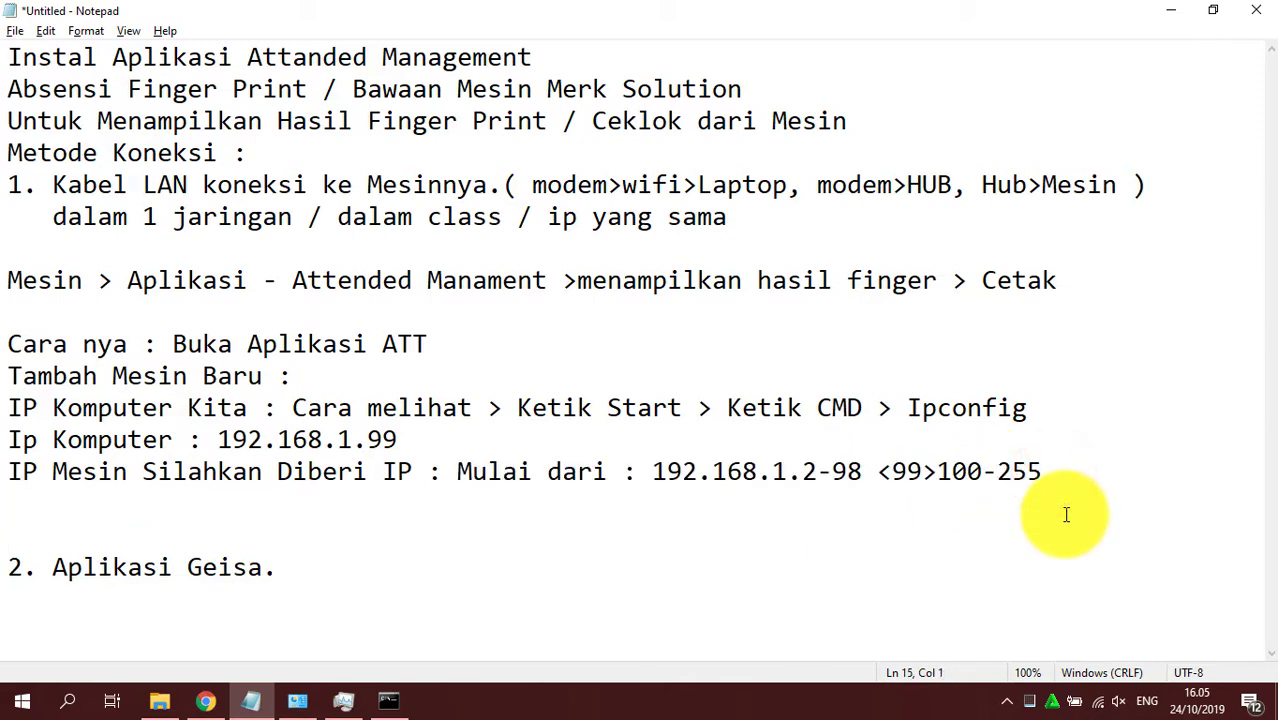
{"action": "type", "text": "IP Mesin "}
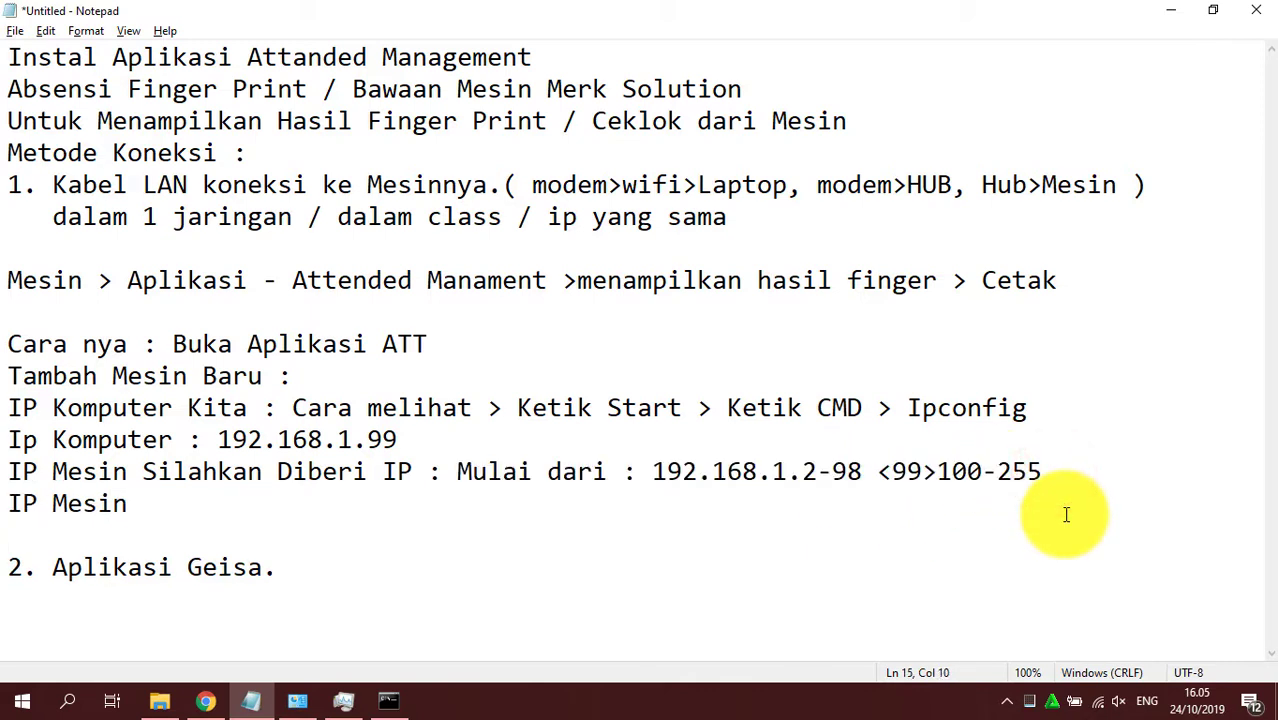
{"action": "type", "text": ": 192.168.1.201"}
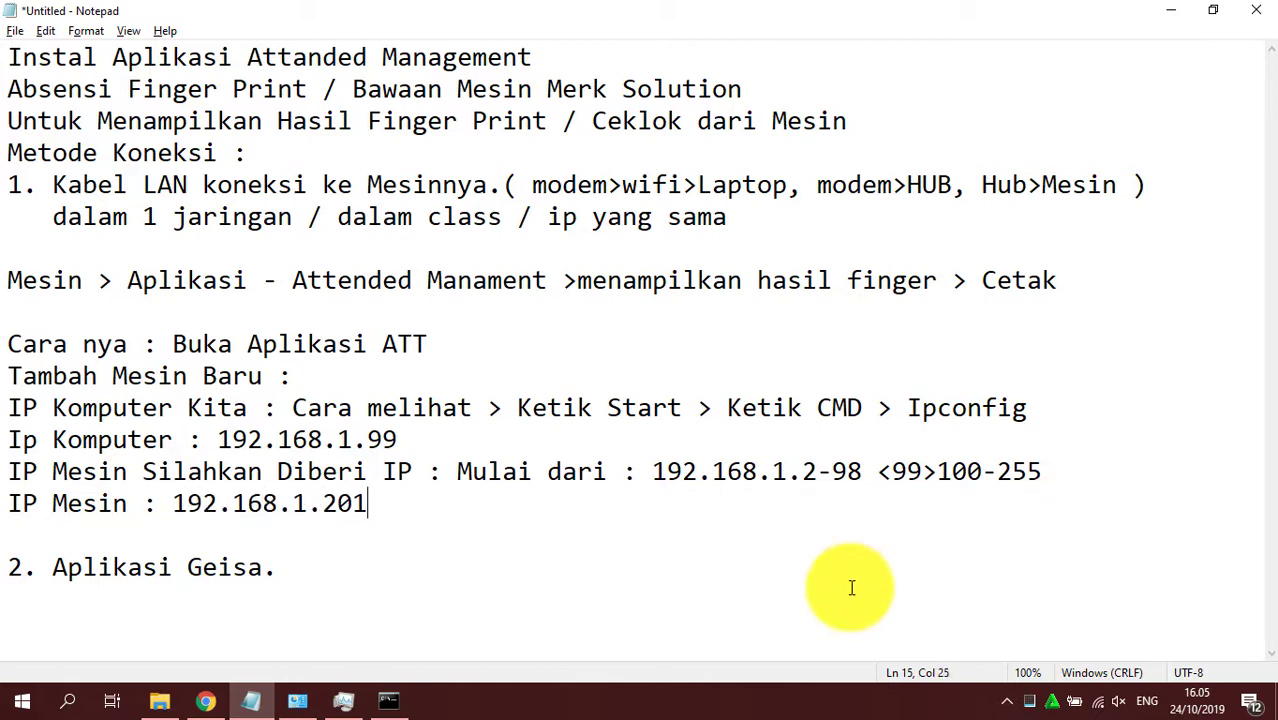
{"action": "double_click", "coordinate": [10, 503]}
{"action": "left_click_drag", "start_coordinate": [73, 507], "coordinate": [368, 500]}
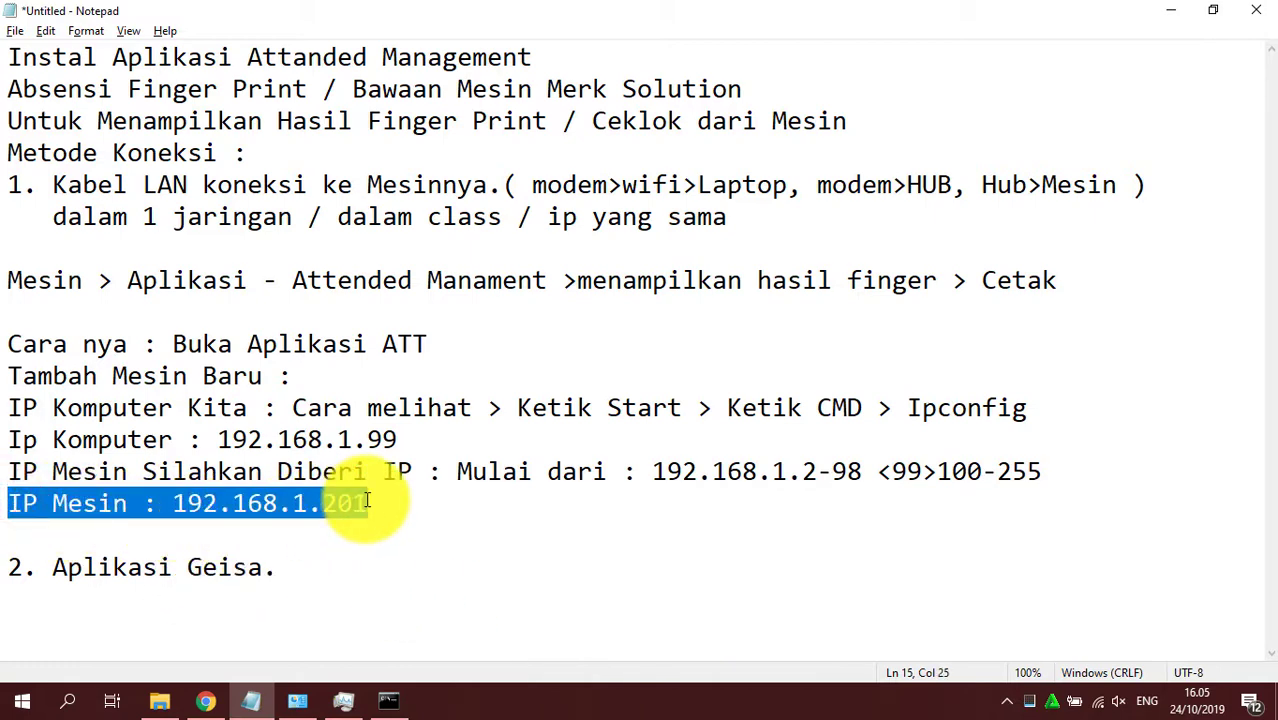
- Switch to Manajemen Absensi and start adding a new machine, naming it "SMKN 1 Grogol"
{"action": "key", "text": "alt+Tab"}
{"action": "key", "text": "alt+Tab"}
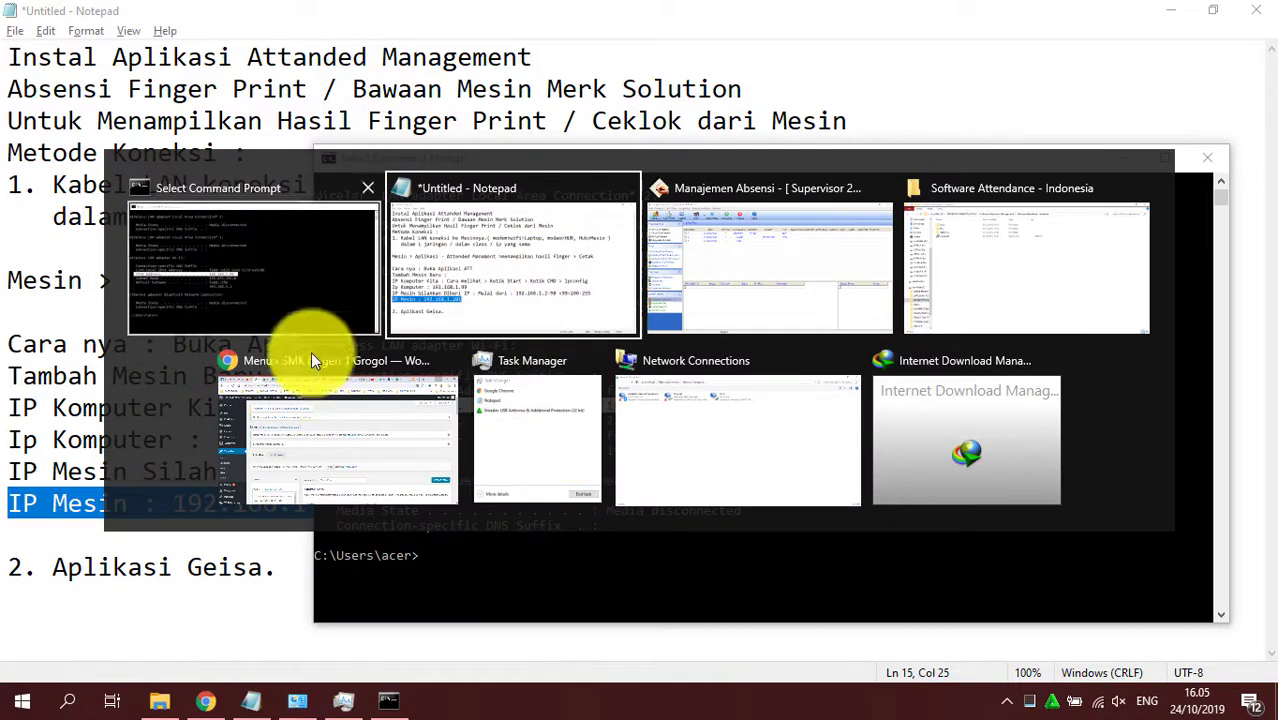
{"action": "left_click", "coordinate": [771, 253]}
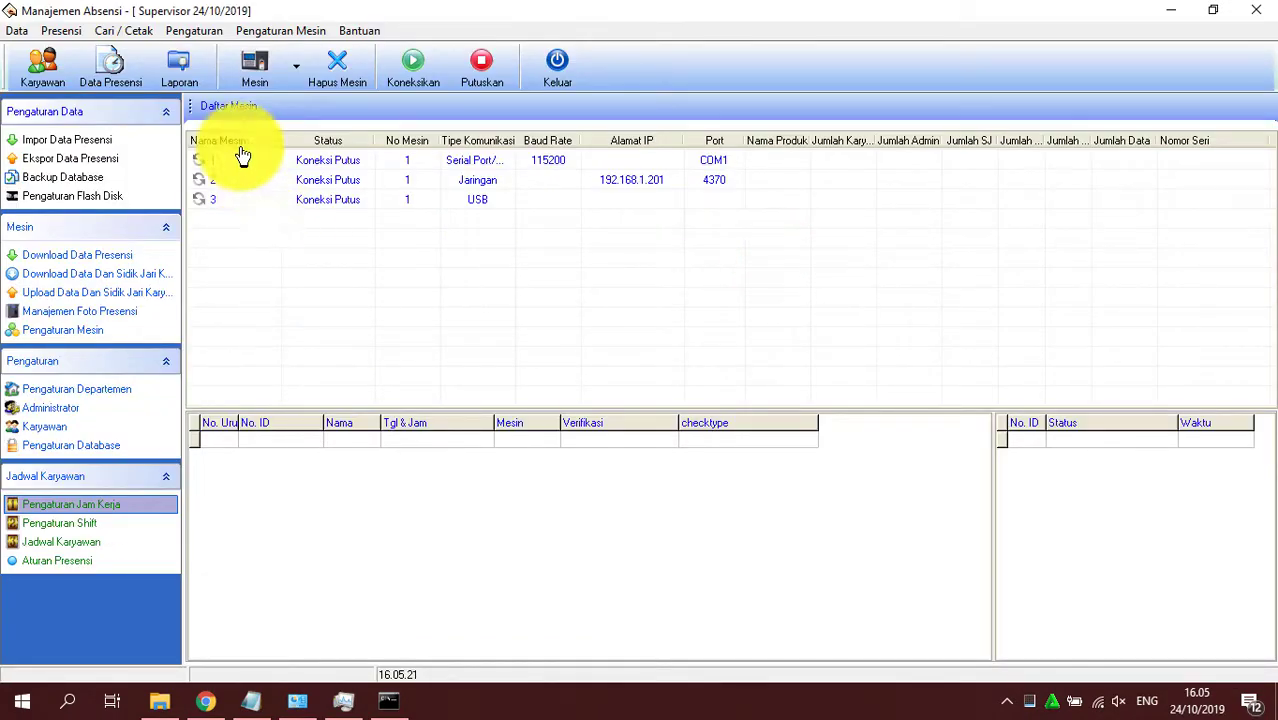
{"action": "left_click", "coordinate": [278, 64]}
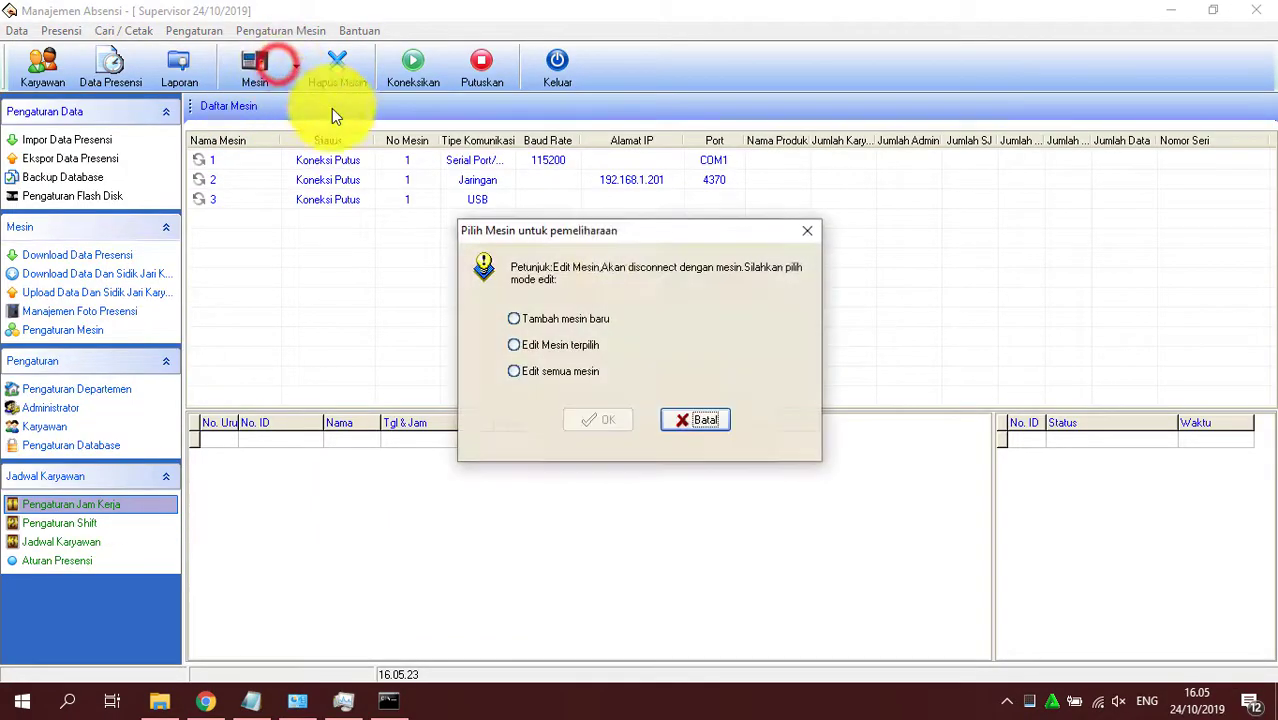
{"action": "left_click", "coordinate": [560, 318]}
{"action": "left_click", "coordinate": [603, 418]}
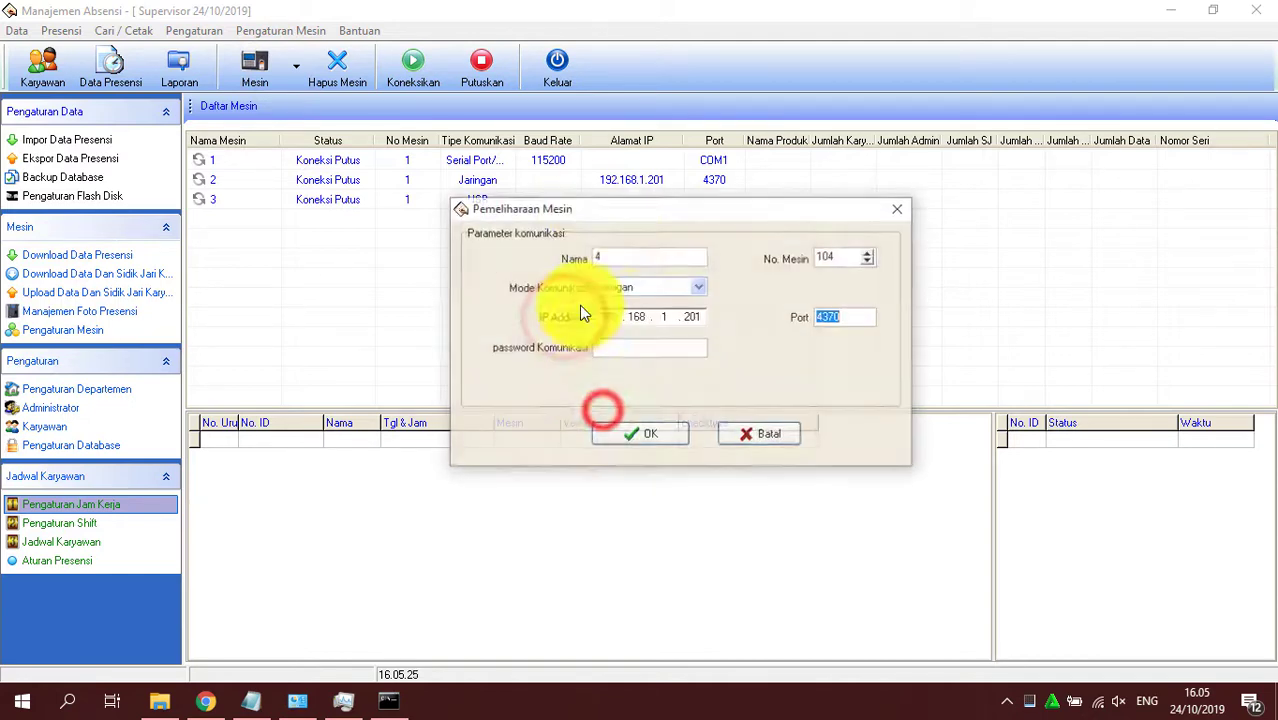
{"action": "double_click", "coordinate": [623, 252]}
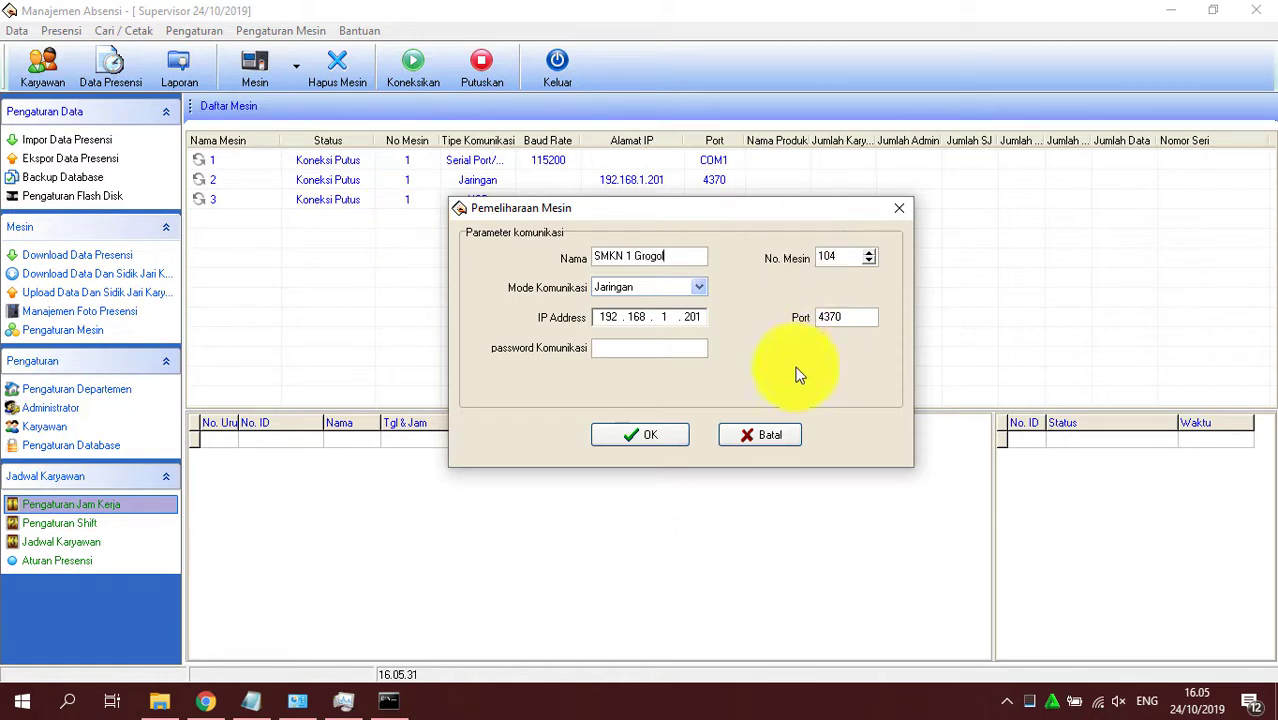
{"action": "left_click", "coordinate": [618, 347]}
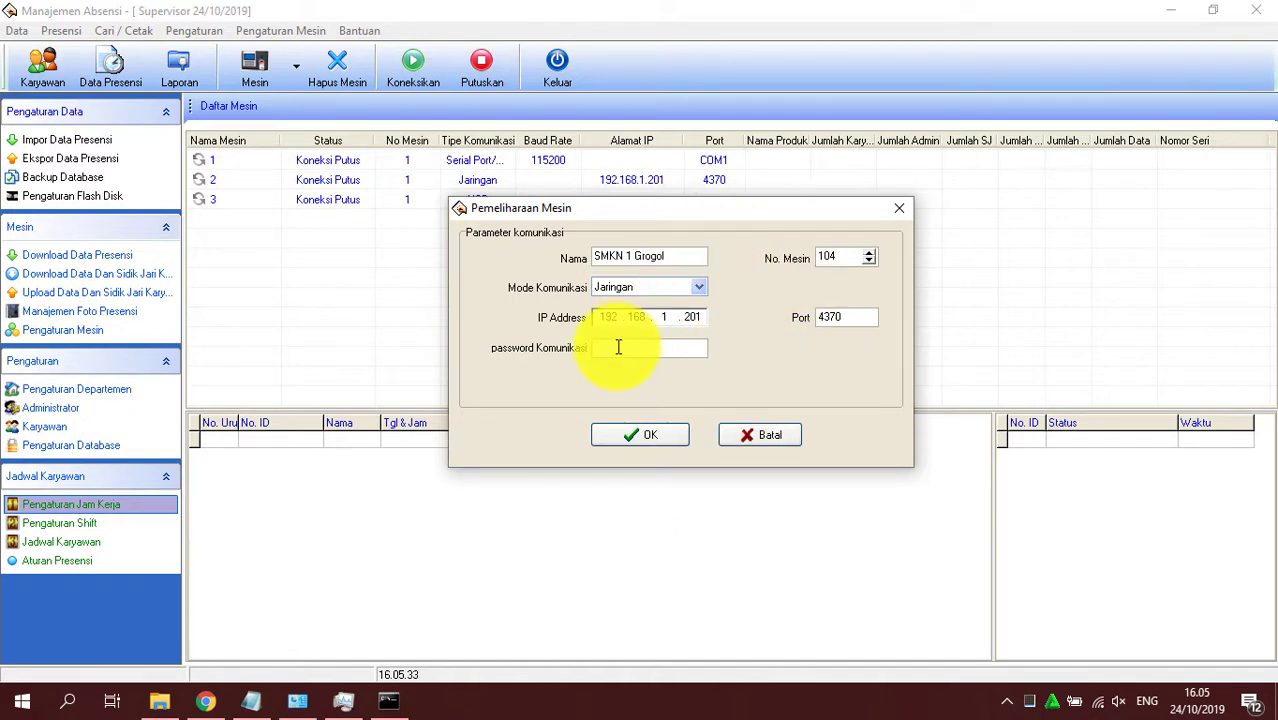
- Check the new machine's IP address against the computer's IP, machine IP and allowed machine IP range in the Notepad notes
{"action": "left_click", "coordinate": [700, 317]}
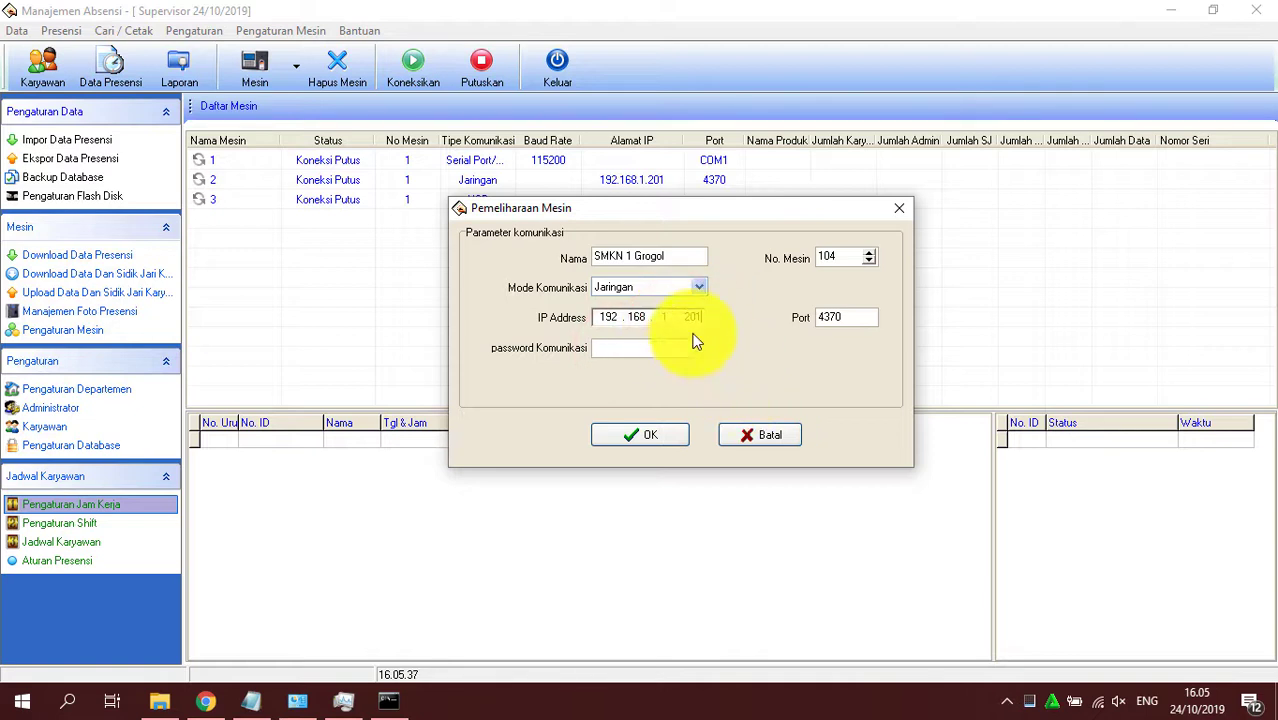
{"action": "left_click", "coordinate": [702, 320]}
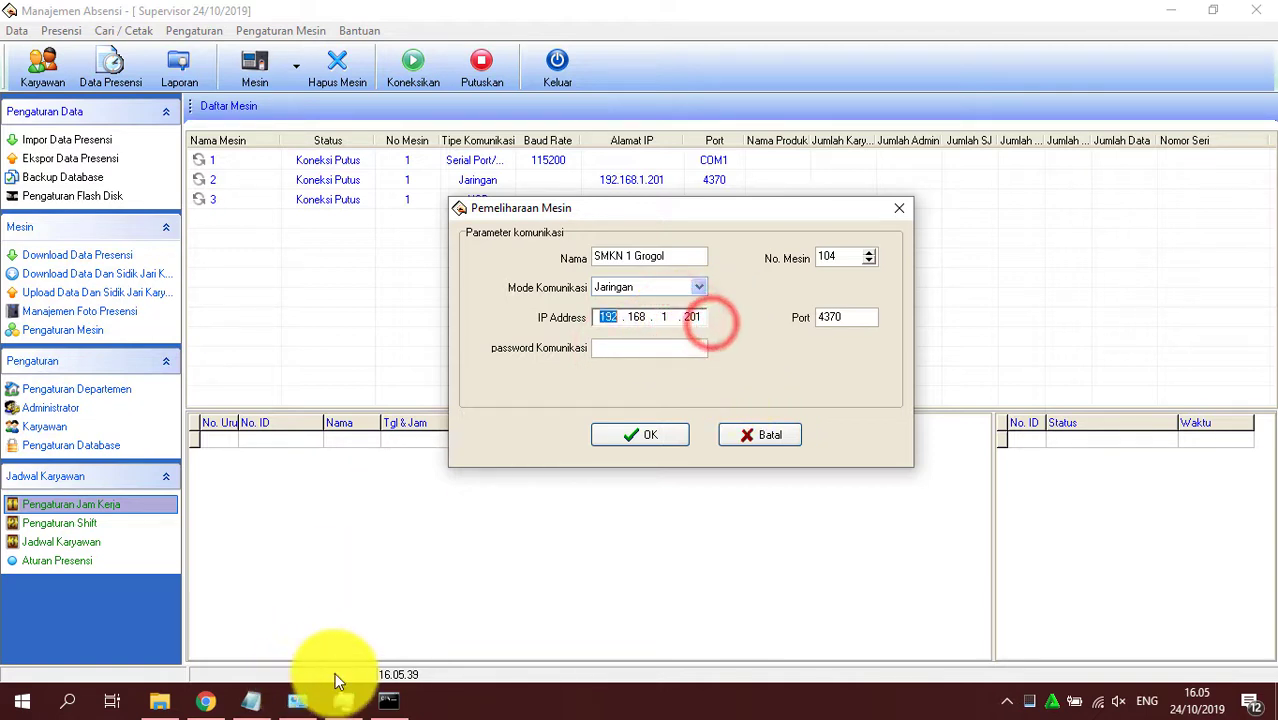
{"action": "left_click", "coordinate": [251, 700]}
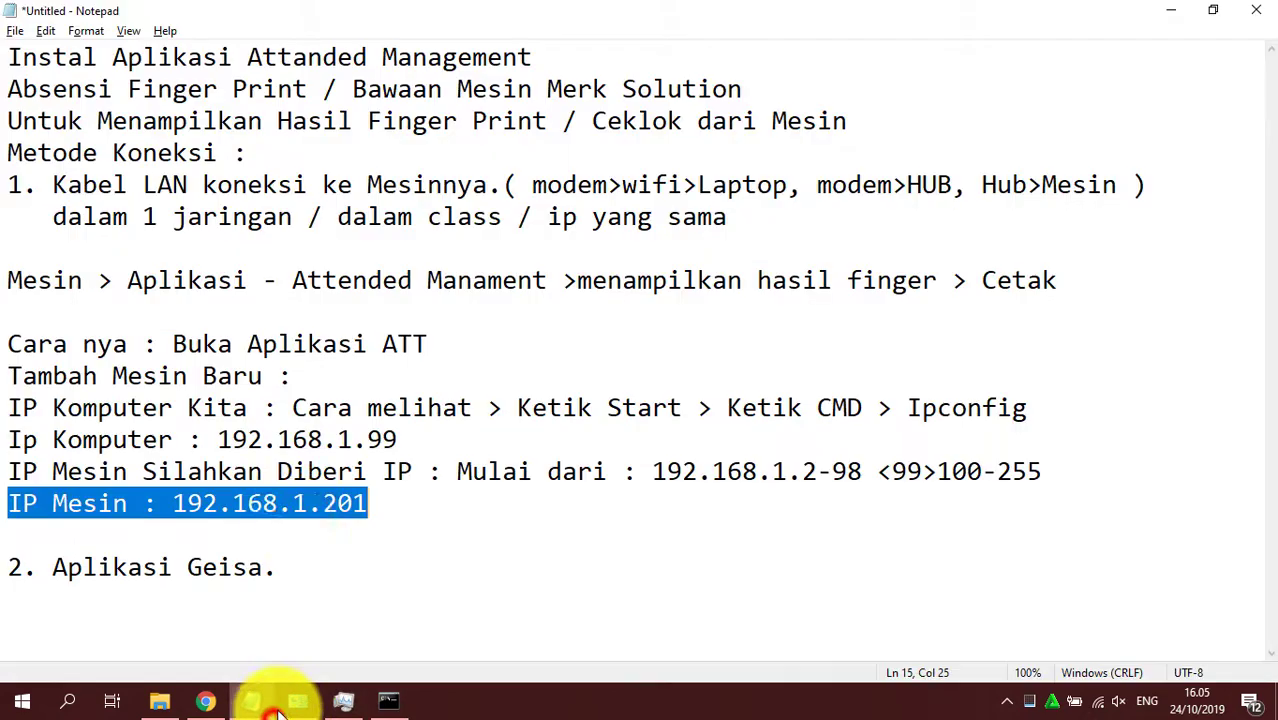
{"action": "double_click", "coordinate": [328, 504]}
{"action": "left_click_drag", "start_coordinate": [220, 440], "coordinate": [398, 442]}
{"action": "left_click_drag", "start_coordinate": [176, 504], "coordinate": [314, 516]}
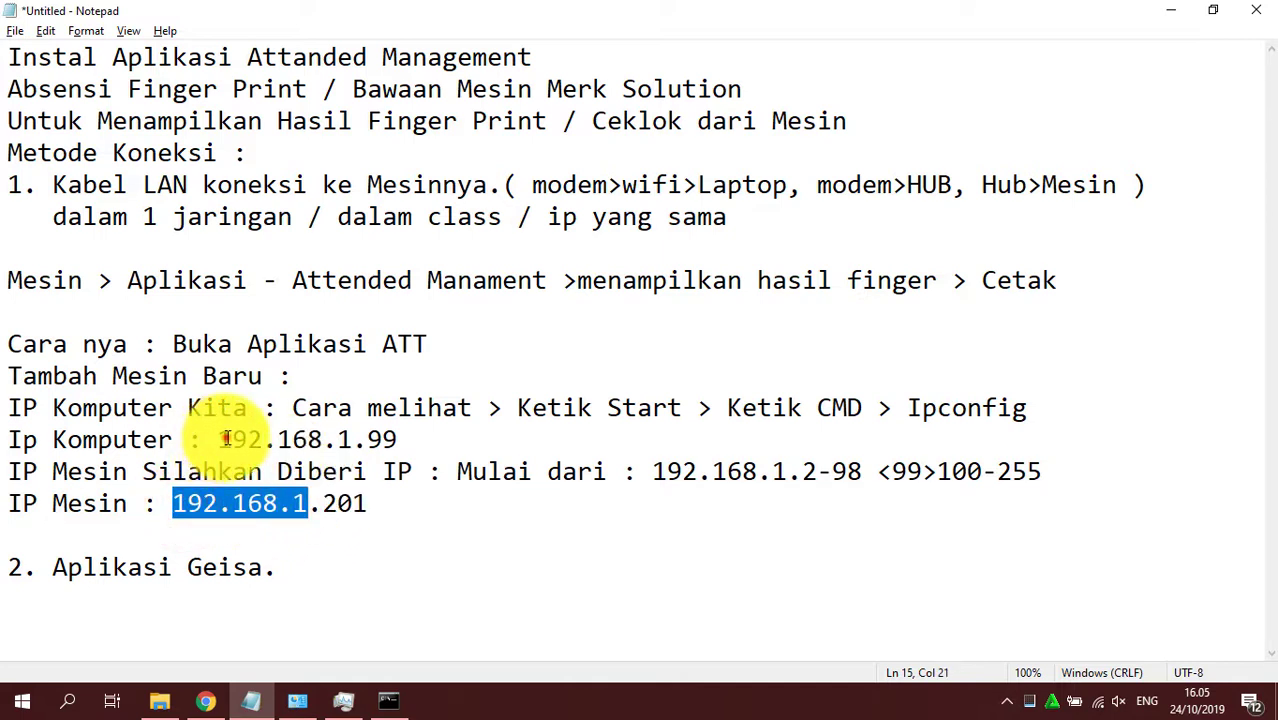
{"action": "left_click_drag", "start_coordinate": [228, 440], "coordinate": [337, 444]}
{"action": "left_click", "coordinate": [324, 442]}
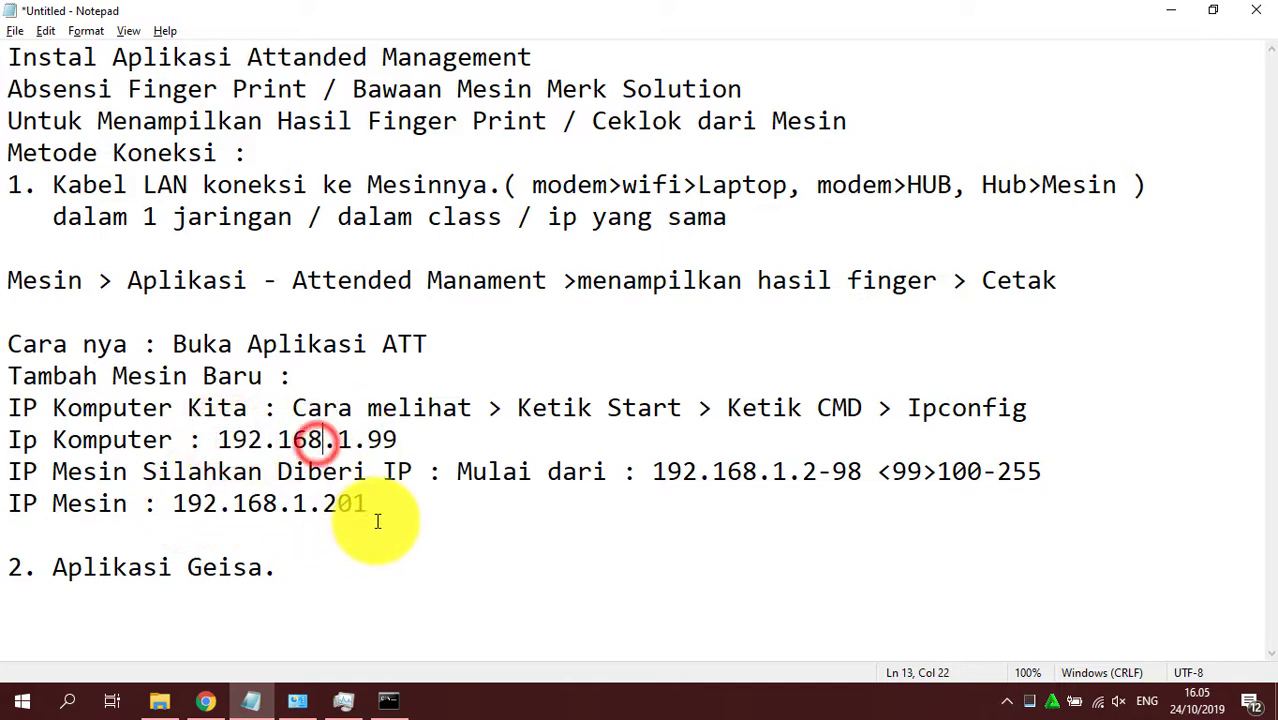
{"action": "left_click_drag", "start_coordinate": [382, 508], "coordinate": [356, 502]}
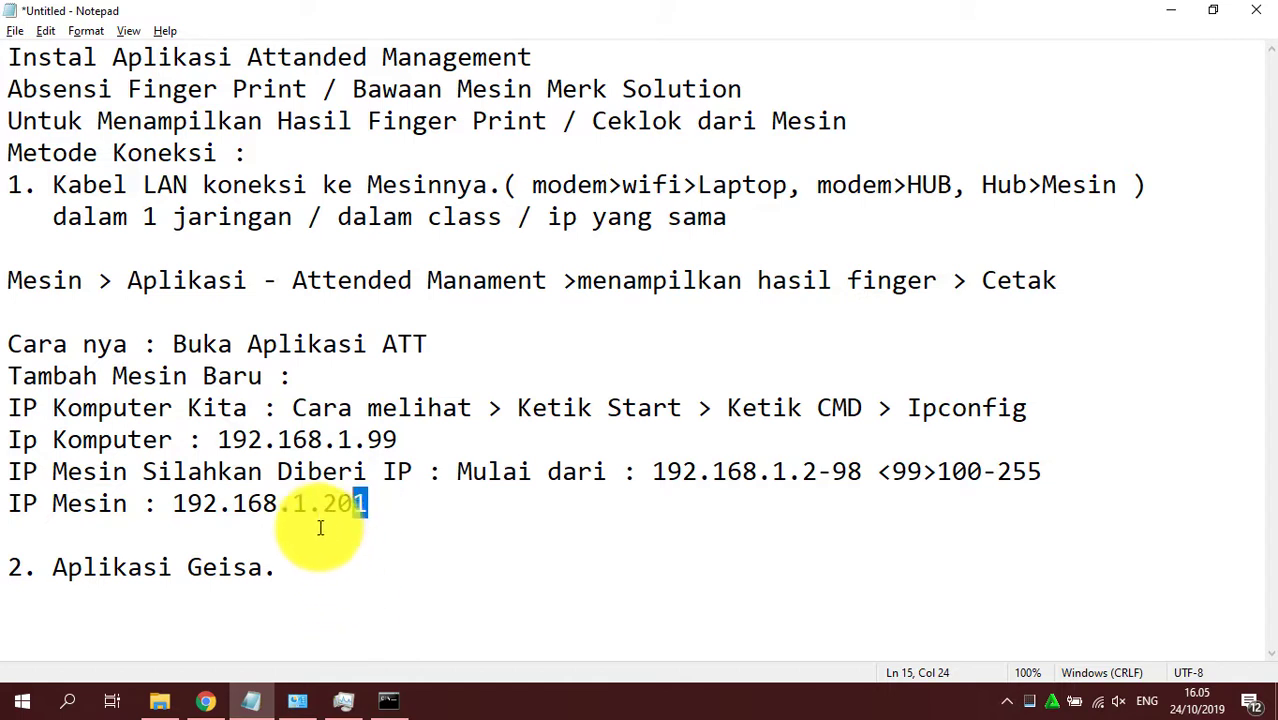
{"action": "left_click_drag", "start_coordinate": [457, 474], "coordinate": [1070, 484]}
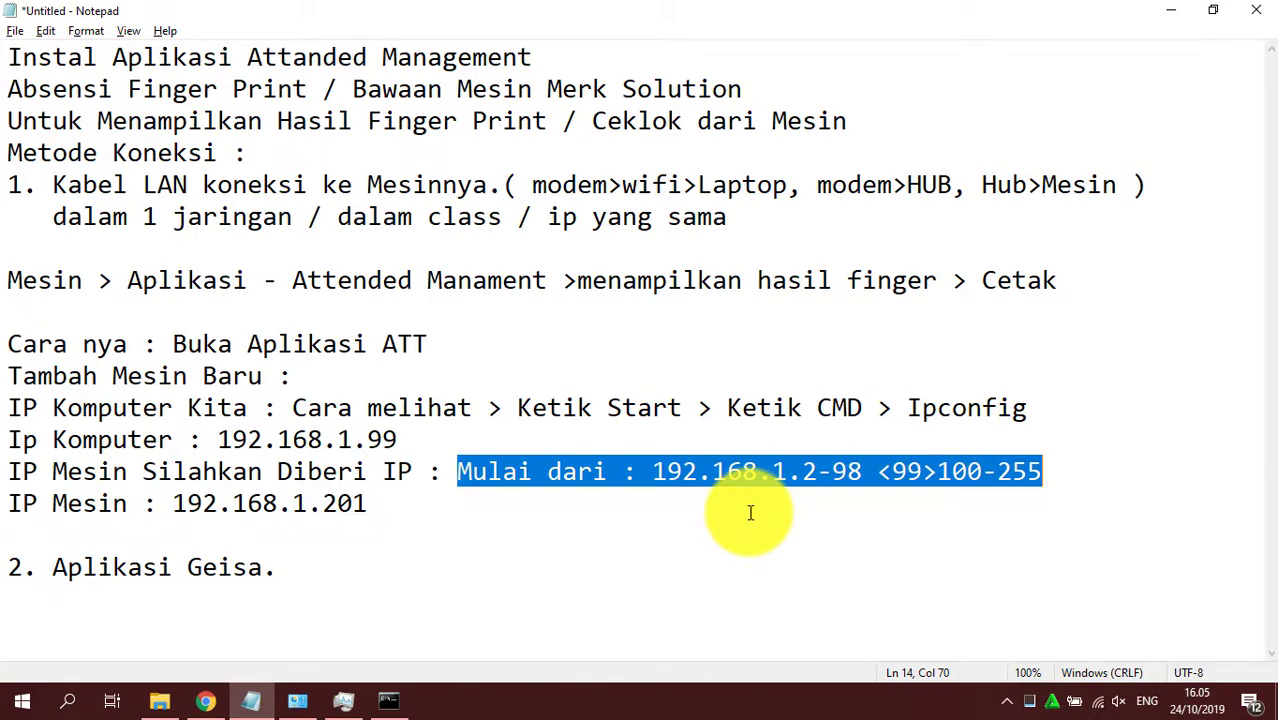
- Back in Manajemen Absensi, re-enter the new machine's IP address as 192.168.1.201, save the machine and select it in the machine list
{"action": "key", "text": "alt+Tab"}
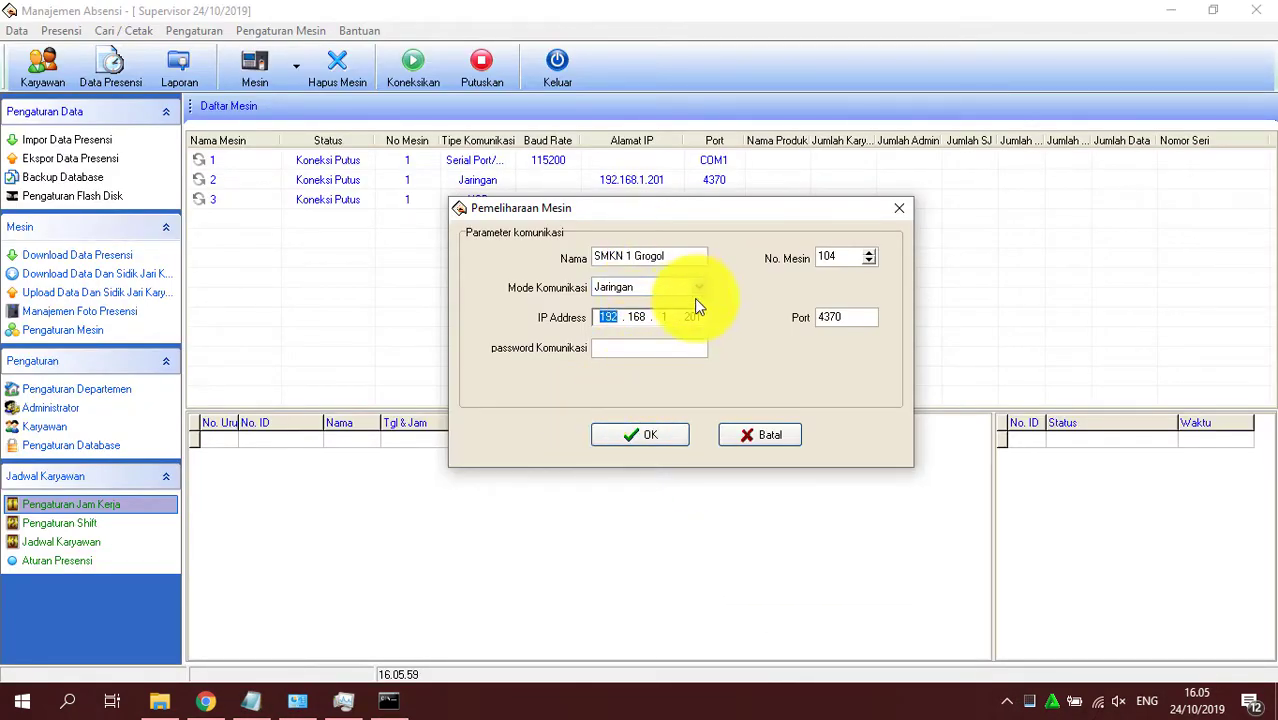
{"action": "left_click", "coordinate": [642, 316]}
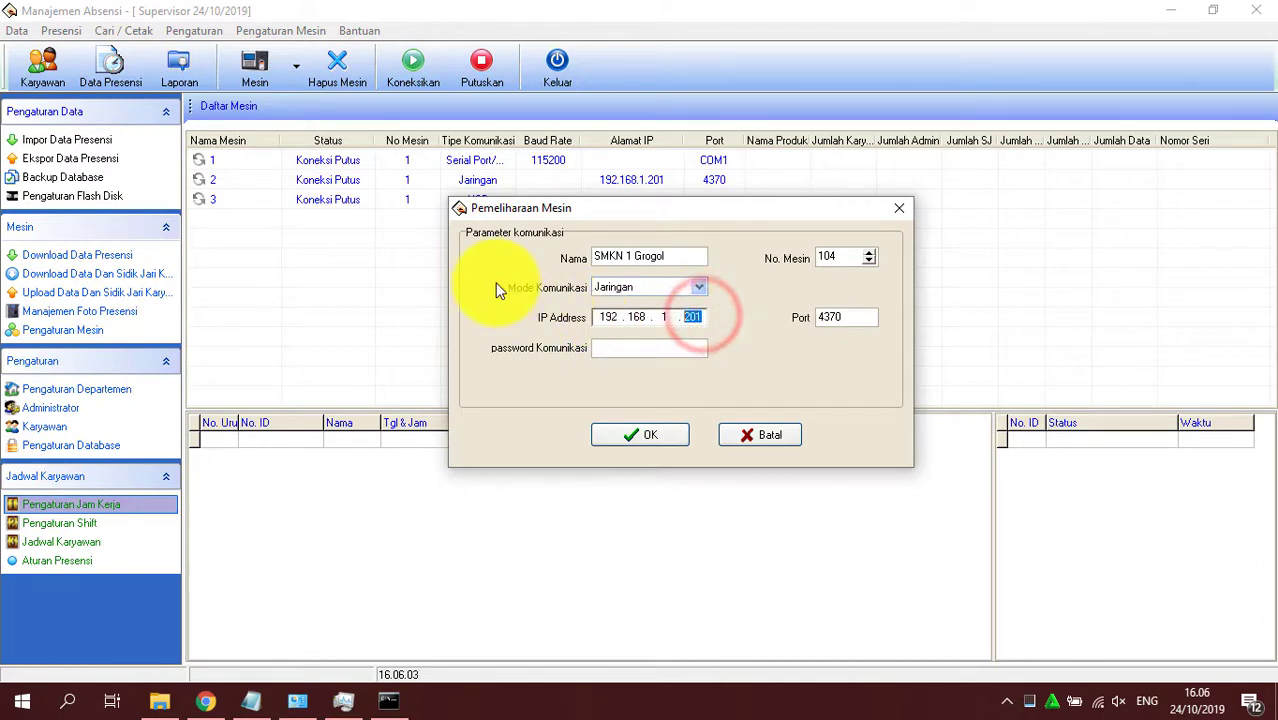
{"action": "key", "text": "Delete"}
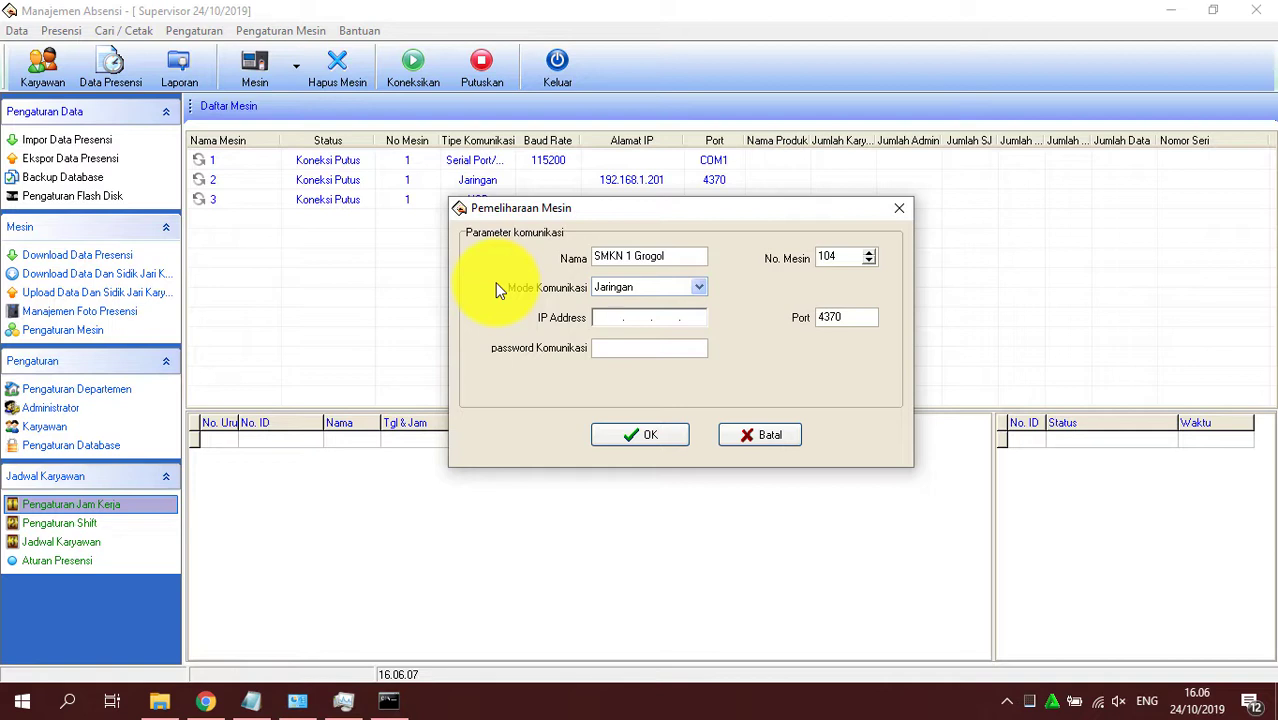
{"action": "type", "text": "192.168.12"}
{"action": "key", "text": "BackSpace"}
{"action": "type", "text": ". 168 . 1 .201"}
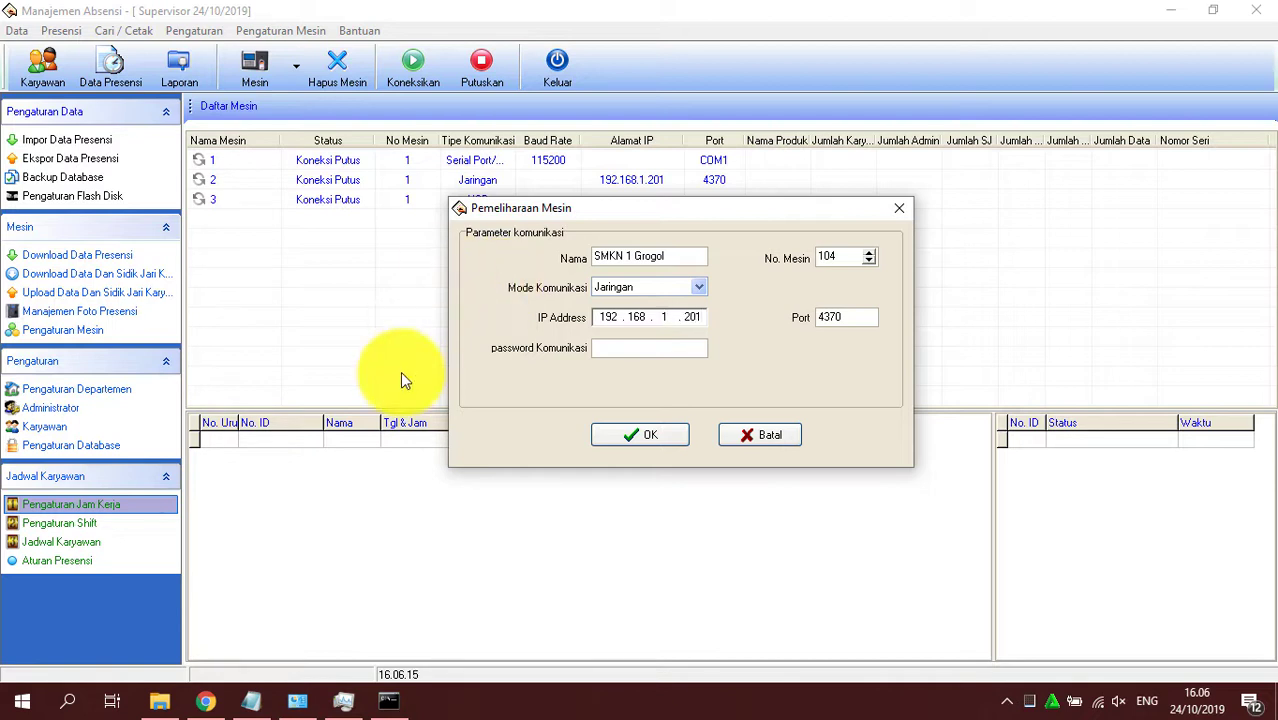
{"action": "left_click", "coordinate": [634, 436]}
{"action": "left_click", "coordinate": [256, 224]}
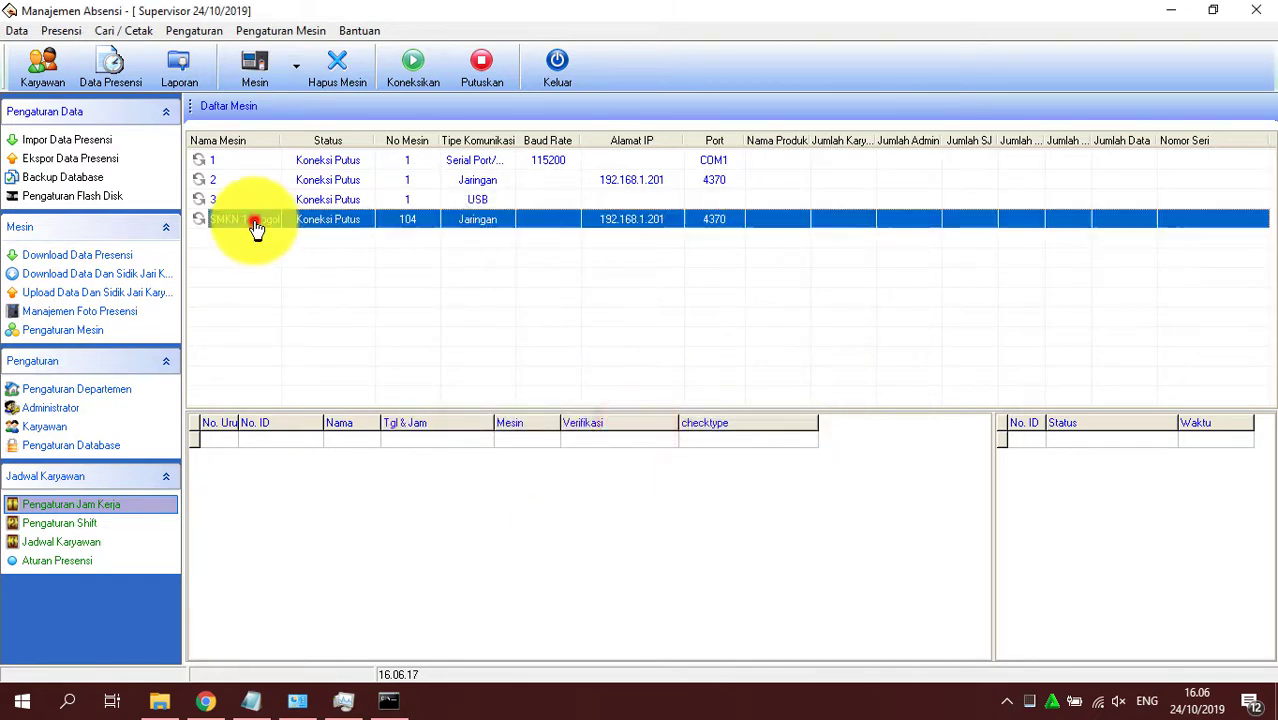
- Connect to the SMKN 1 Grogol machine and enlarge the connection log and its Status column
{"action": "left_click_drag", "start_coordinate": [373, 140], "coordinate": [400, 142]}
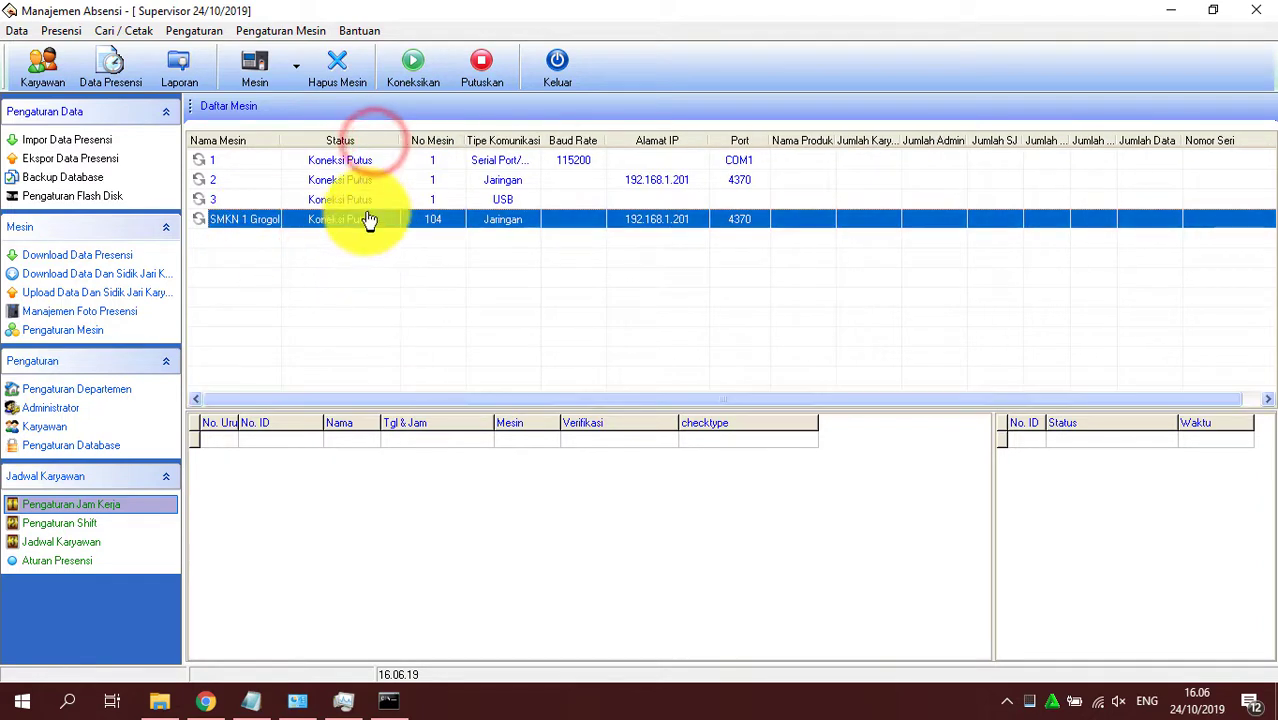
{"action": "left_click", "coordinate": [418, 66]}
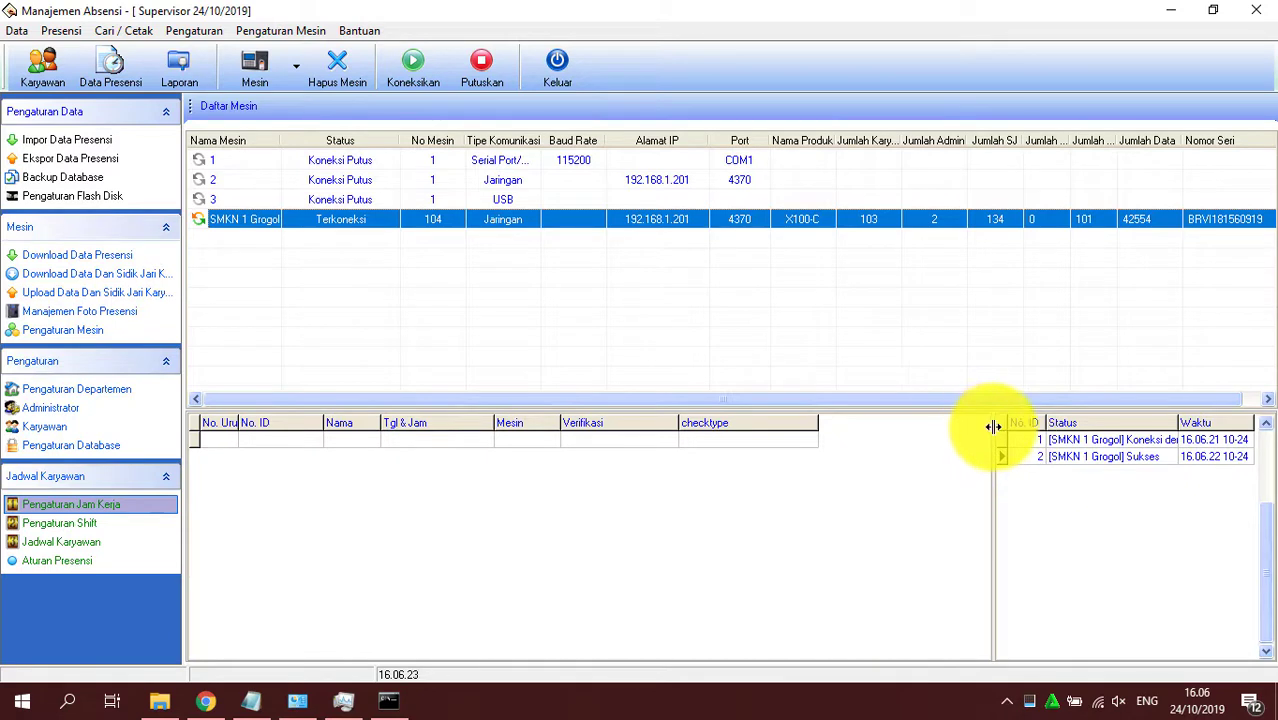
{"action": "left_click_drag", "start_coordinate": [993, 427], "coordinate": [880, 424]}
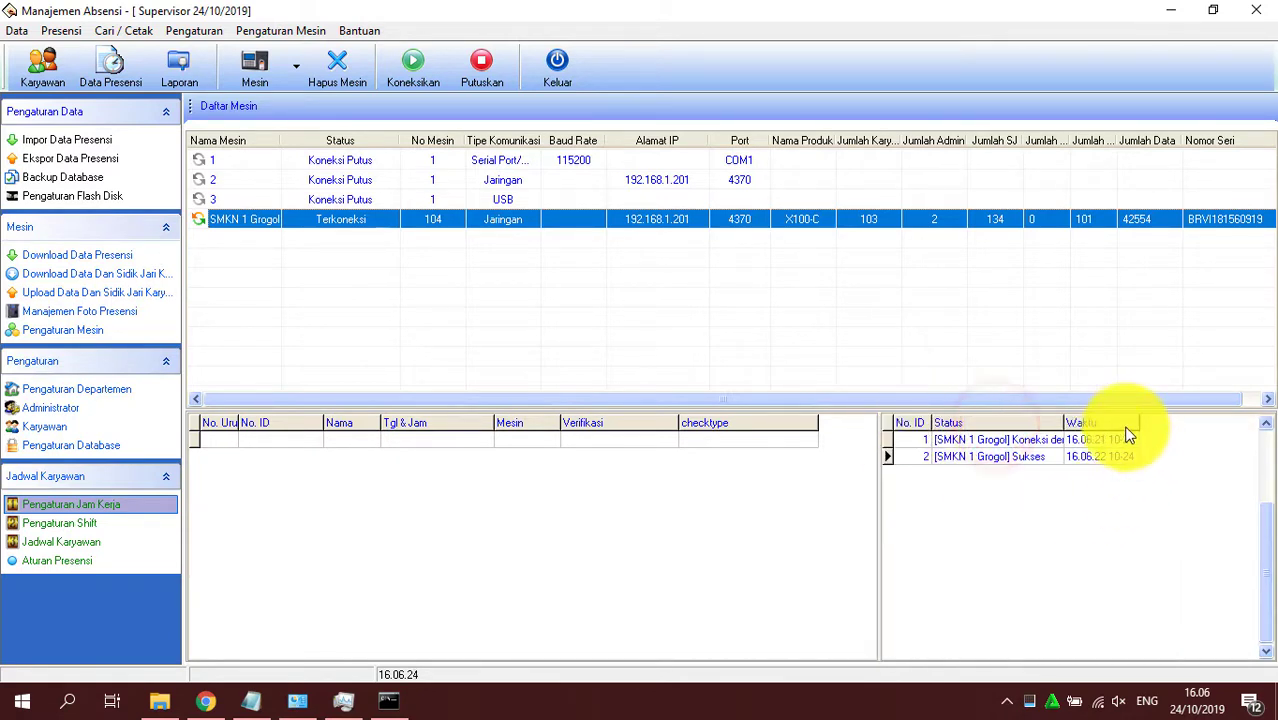
{"action": "double_click", "coordinate": [1064, 424]}
{"action": "left_click", "coordinate": [1041, 462]}
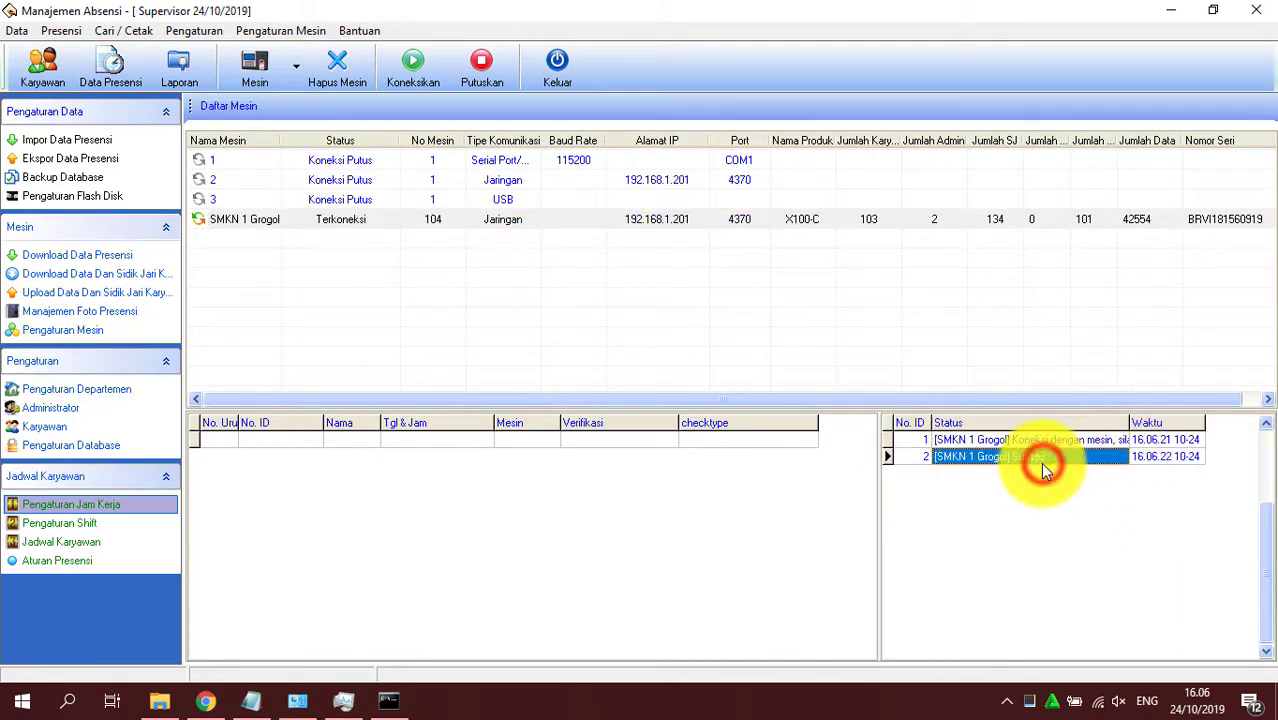
- Set the SMKN 1 Grogol machine's IP address to 192.168.1.200 and try to connect to it
{"action": "left_click", "coordinate": [684, 228]}
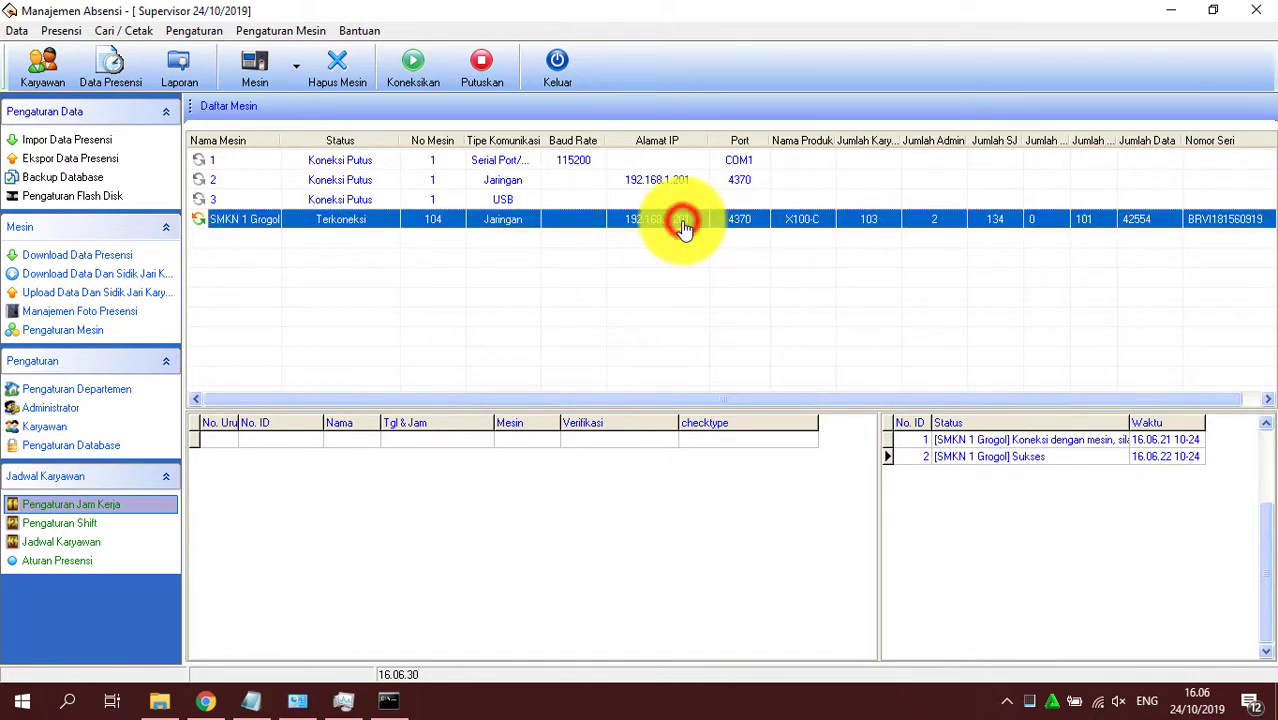
{"action": "left_click", "coordinate": [298, 80]}
{"action": "left_click", "coordinate": [330, 120]}
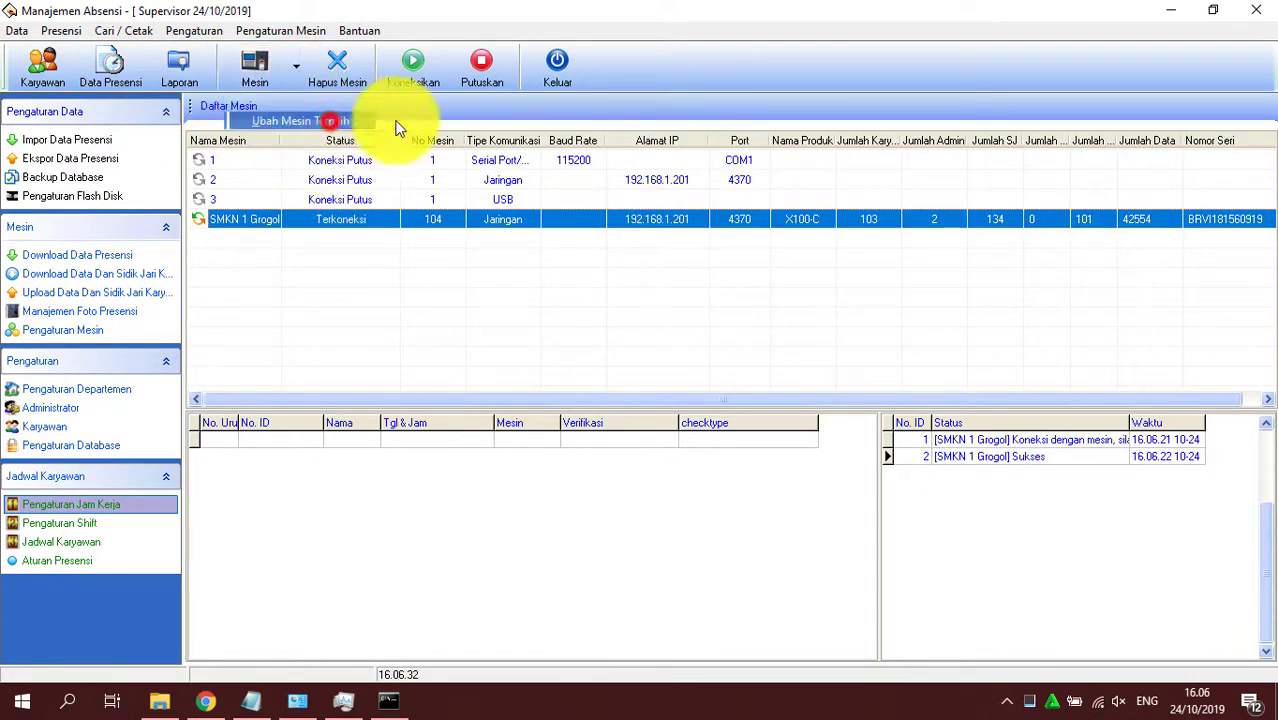
{"action": "left_click", "coordinate": [696, 316]}
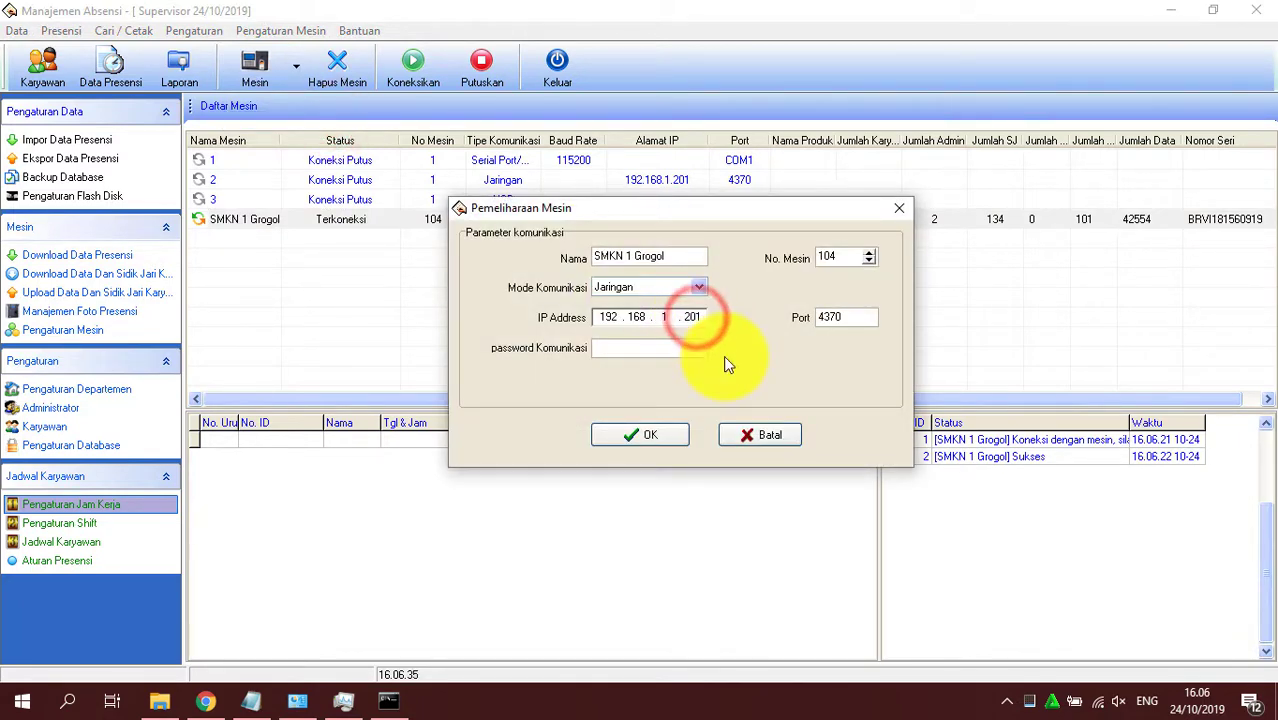
{"action": "key", "text": "BackSpace"}
{"action": "type", "text": "0"}
{"action": "left_click", "coordinate": [648, 436]}
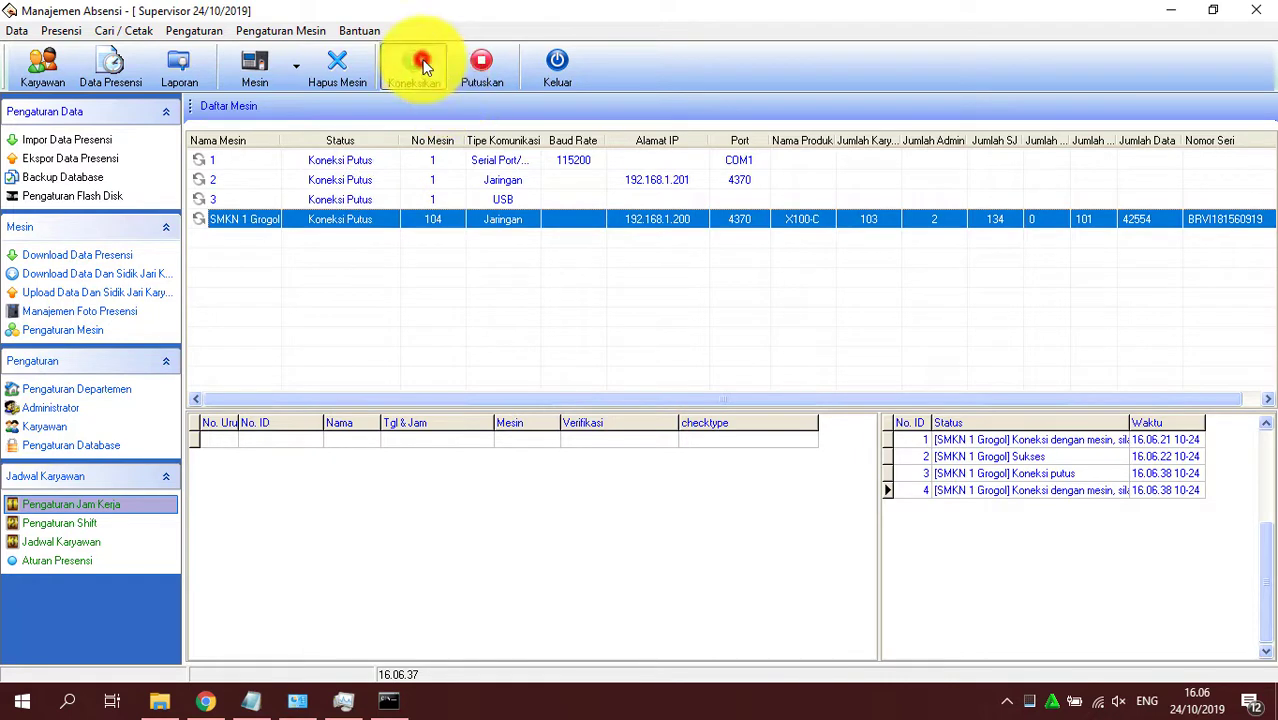
- Enlarge the connection log and its Status column further to examine the latest connection attempts
{"action": "left_click", "coordinate": [1133, 426]}
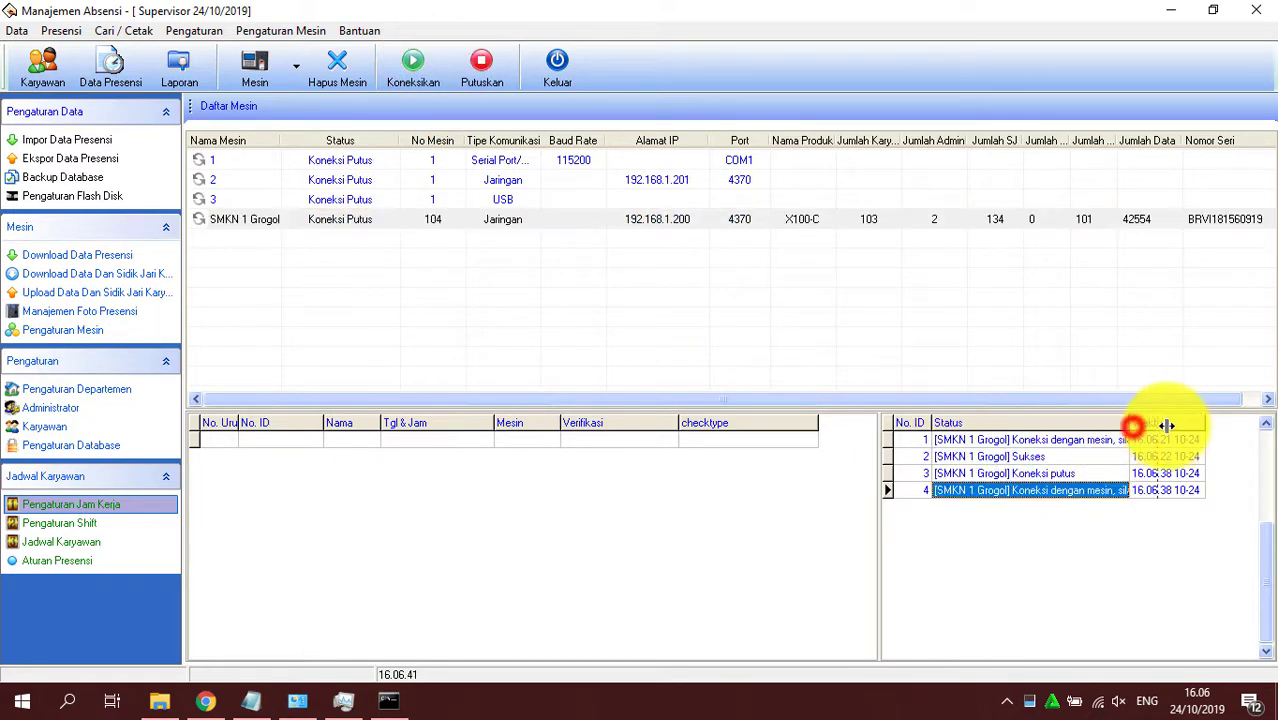
{"action": "mouse_move", "coordinate": [1166, 425]}
{"action": "left_mouse_down"}
{"action": "mouse_move", "coordinate": [1189, 469]}
{"action": "mouse_move", "coordinate": [1174, 443]}
{"action": "left_mouse_up"}
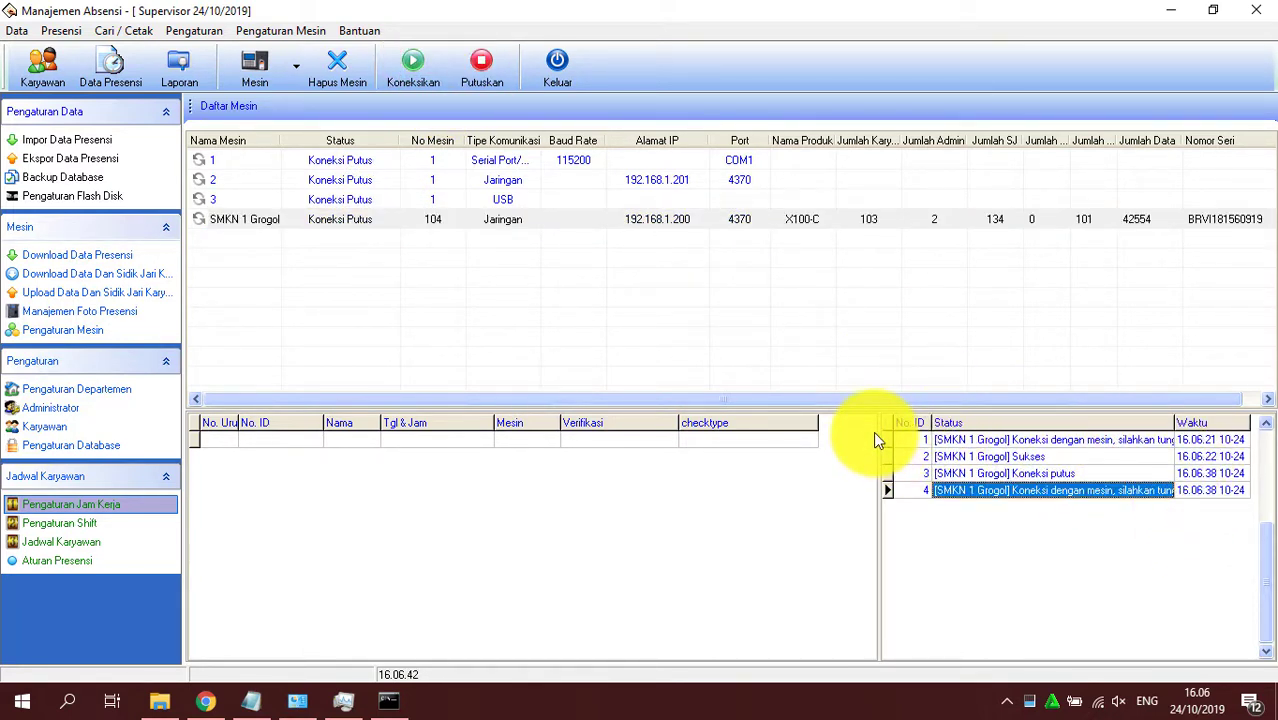
{"action": "left_click_drag", "start_coordinate": [876, 432], "coordinate": [765, 436]}
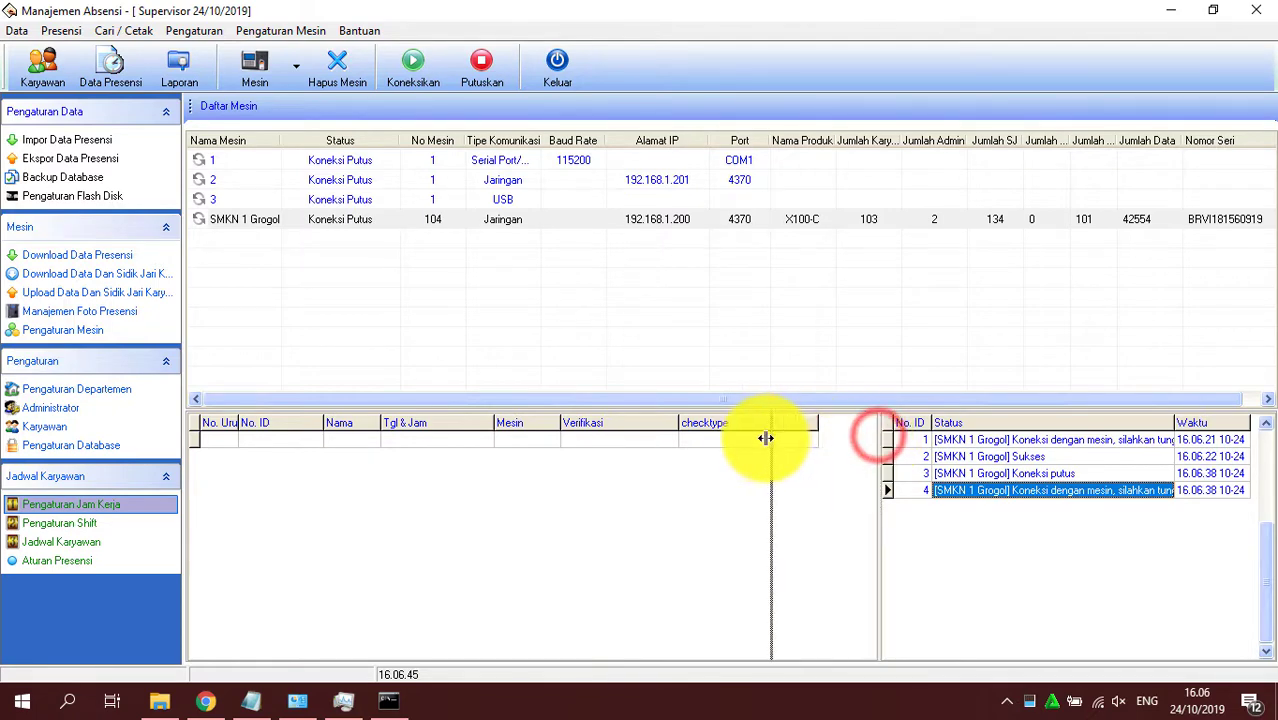
{"action": "left_click_drag", "start_coordinate": [1057, 422], "coordinate": [1161, 422]}
{"action": "left_click", "coordinate": [1042, 491]}
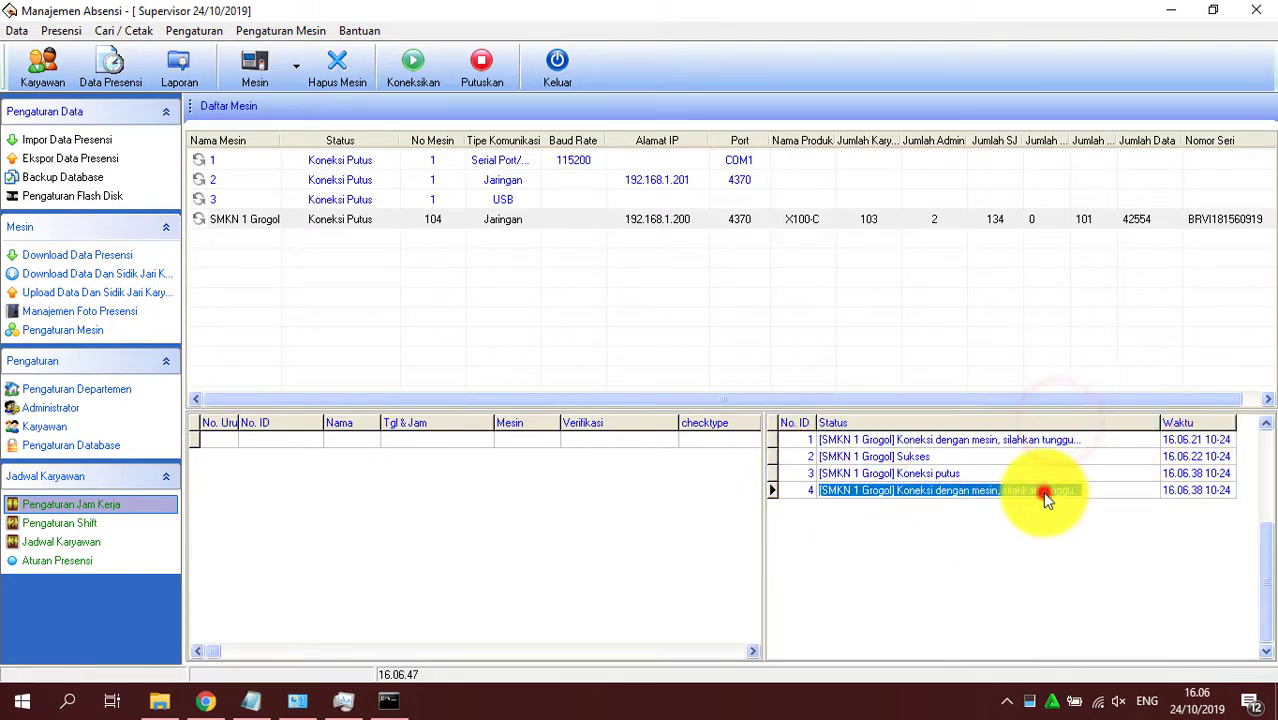
{"action": "left_click", "coordinate": [948, 510]}
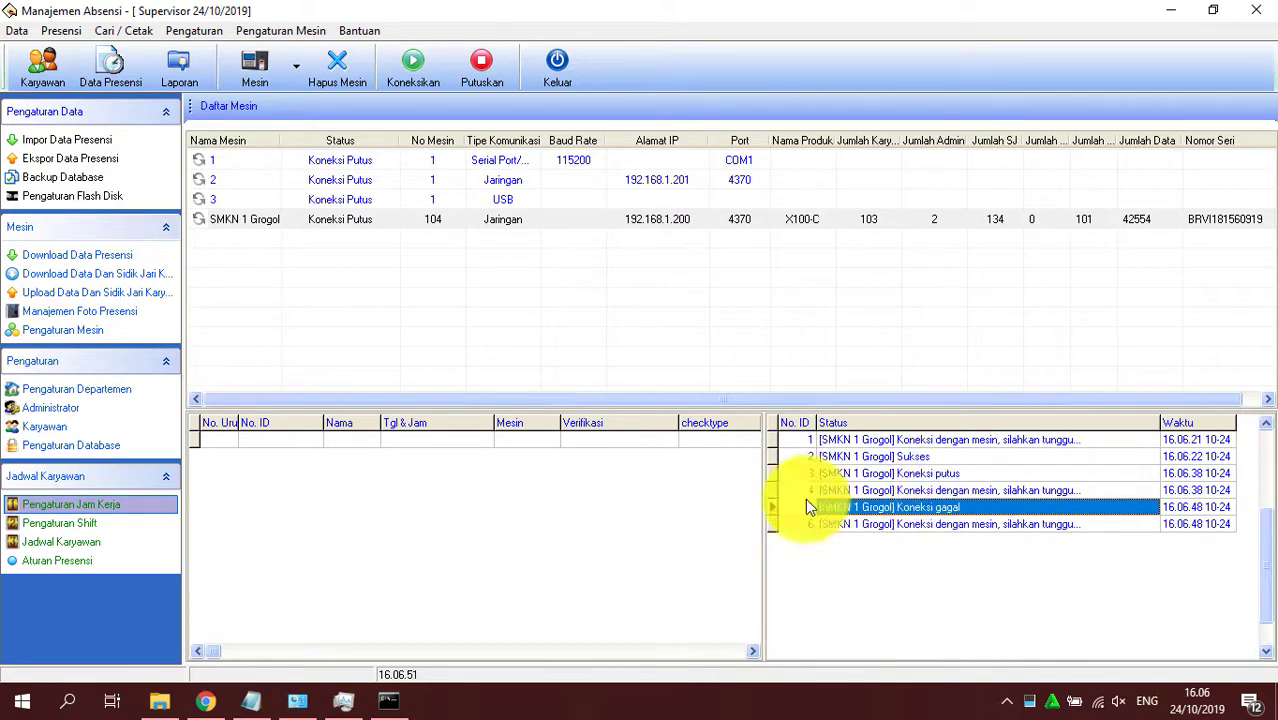
- Switch to the Notepad notes and extend the "IP Mesin" label of the 192.168.1.201 line to "IP Mesin pada finger print"
{"action": "left_click", "coordinate": [253, 700]}
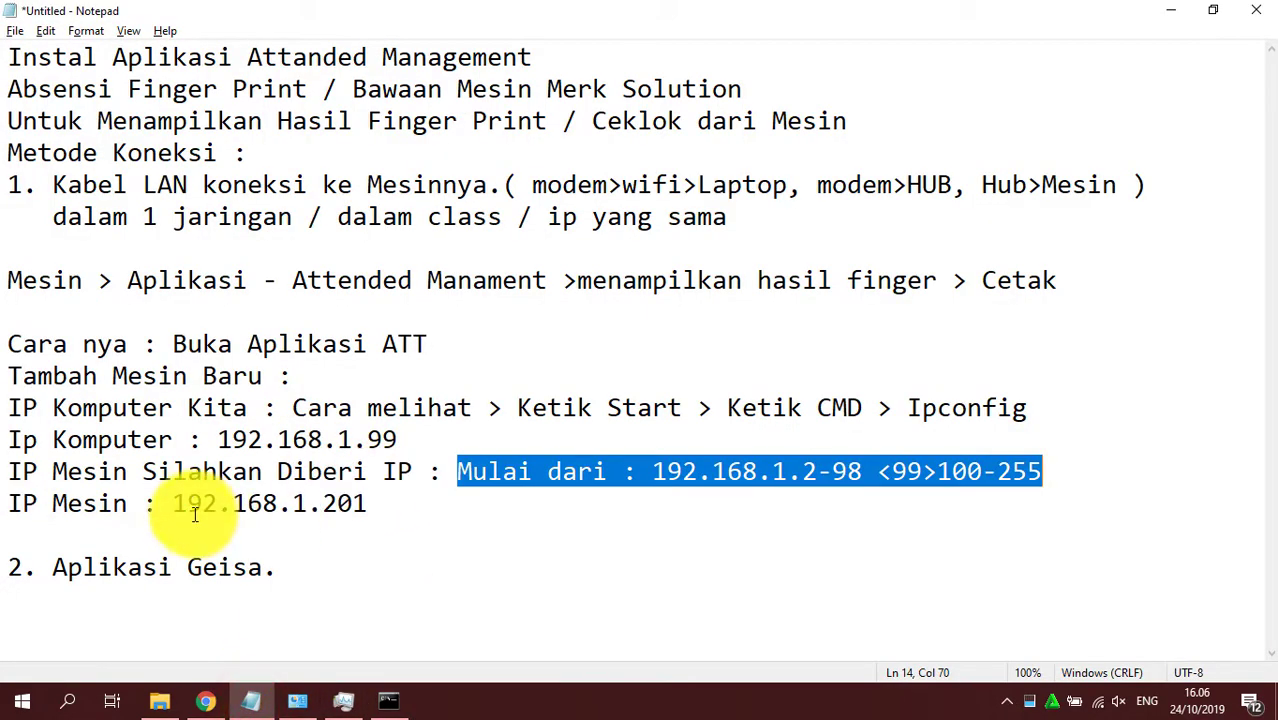
{"action": "left_click_drag", "start_coordinate": [10, 505], "coordinate": [368, 493]}
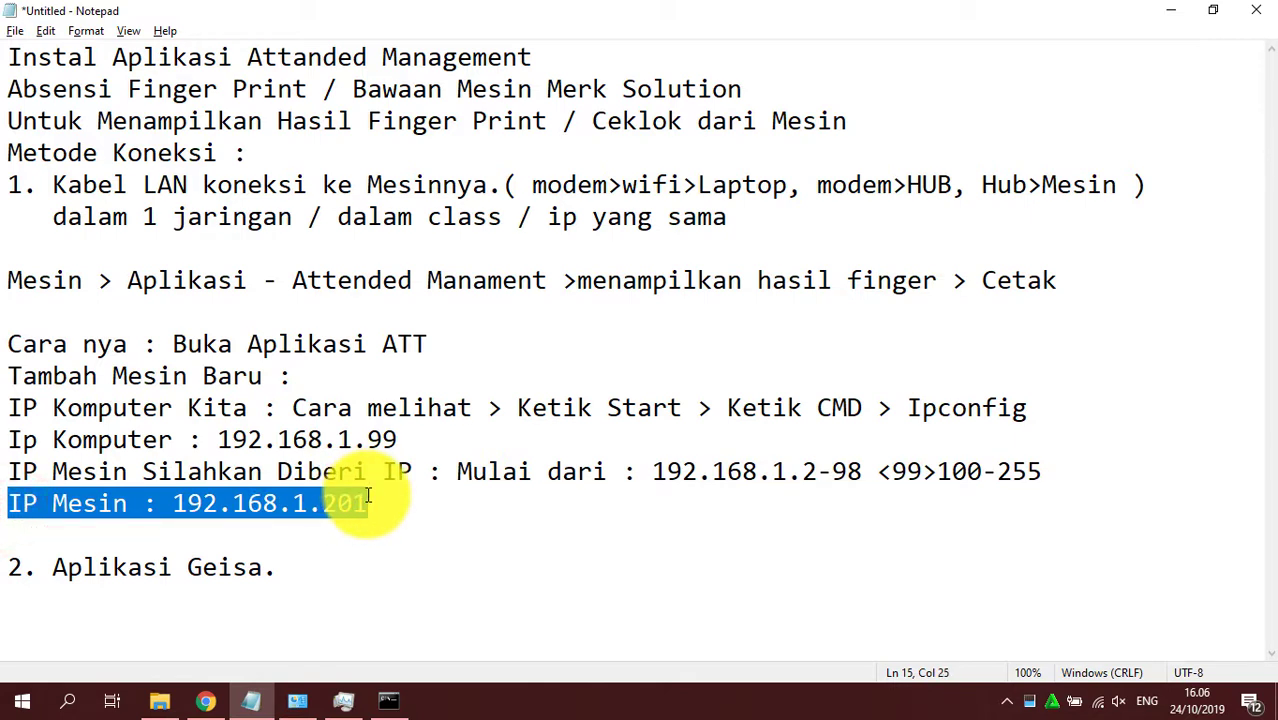
{"action": "left_click", "coordinate": [138, 503]}
{"action": "type", "text": "p"}
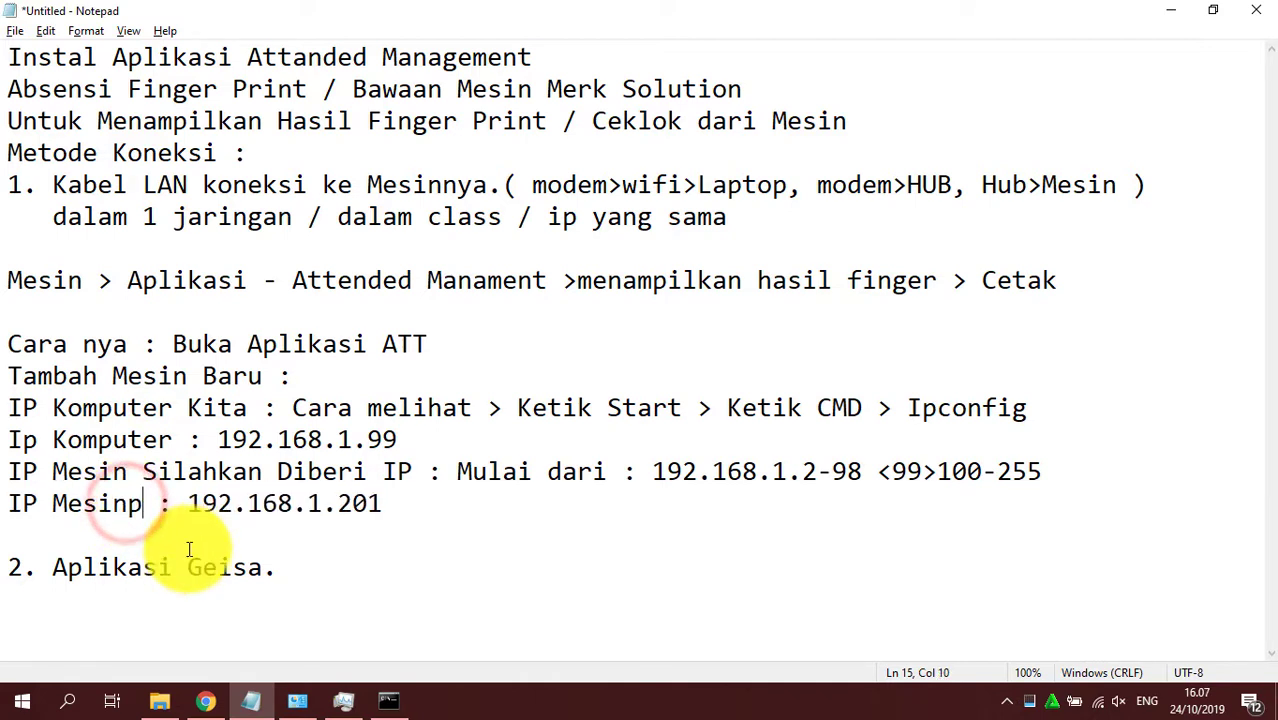
{"action": "type", "text": "ad"}
{"action": "key", "text": "BackSpace"}
{"action": "key", "text": "BackSpace"}
{"action": "key", "text": "BackSpace"}
{"action": "type", "text": "p"}
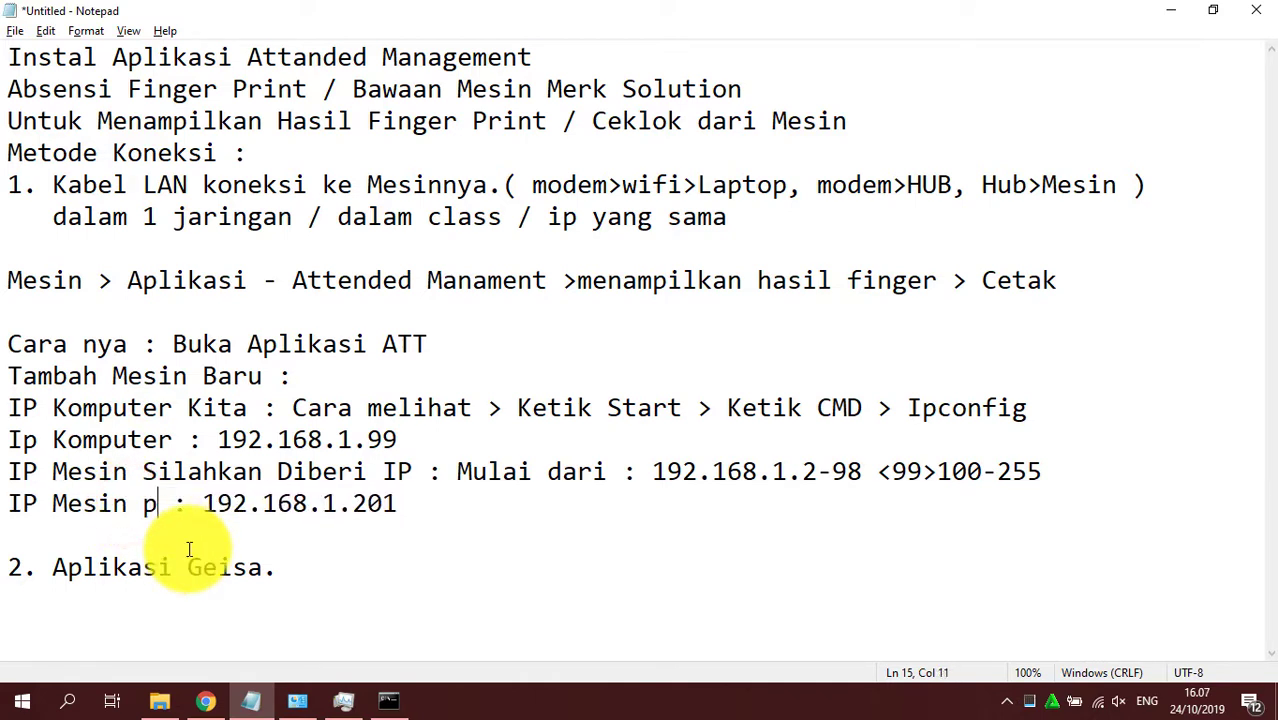
{"action": "type", "text": "ada fing"}
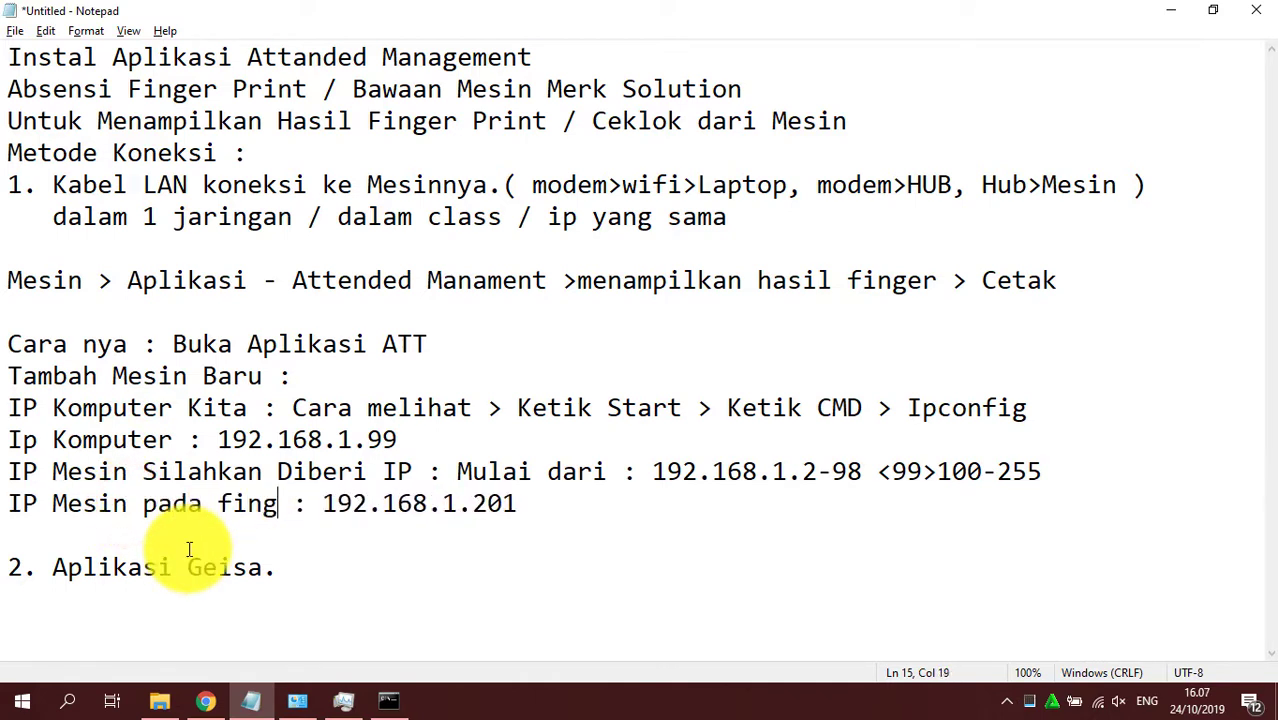
{"action": "type", "text": "er print"}
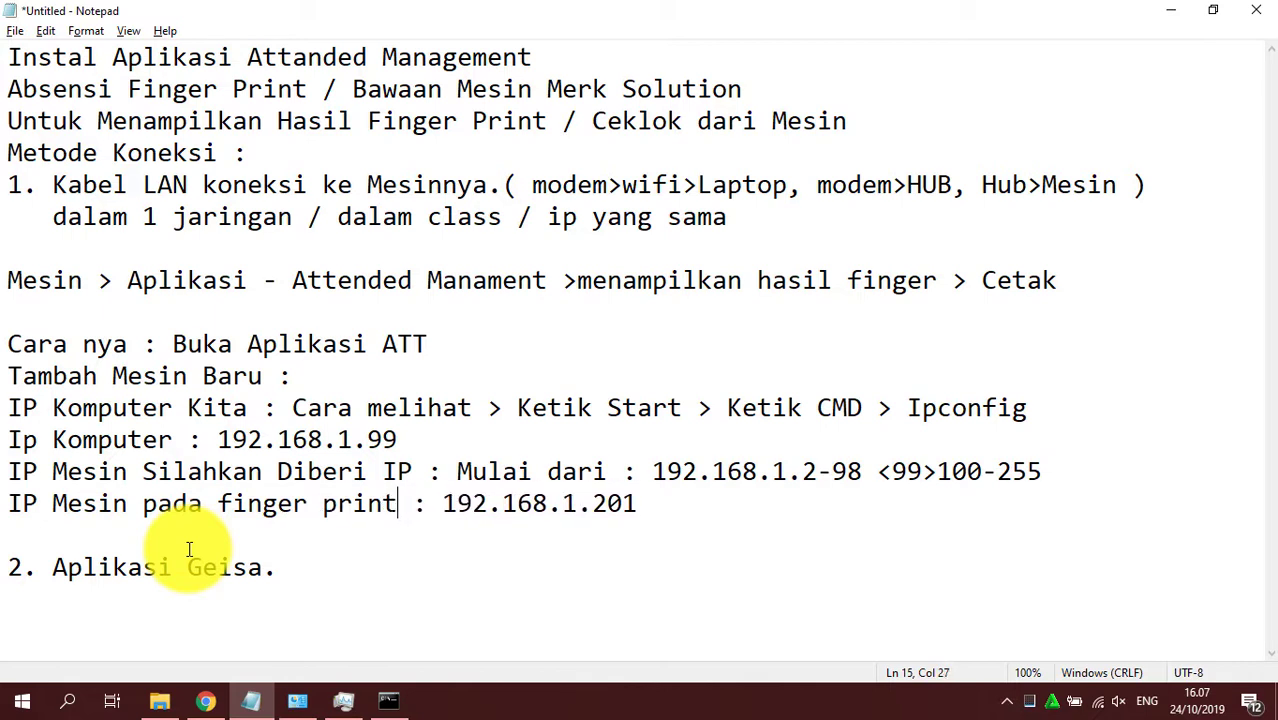
{"action": "left_click", "coordinate": [458, 503]}
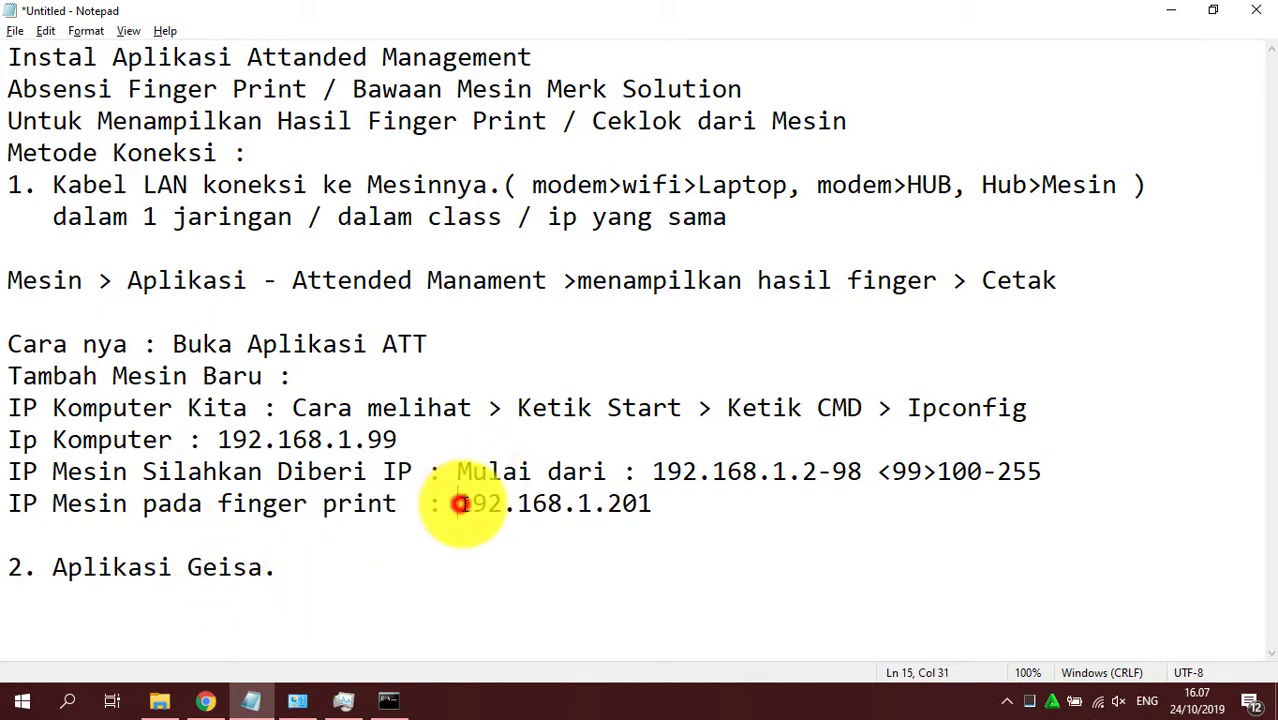
{"action": "left_click_drag", "start_coordinate": [458, 503], "coordinate": [650, 502]}
{"action": "left_click", "coordinate": [651, 503]}
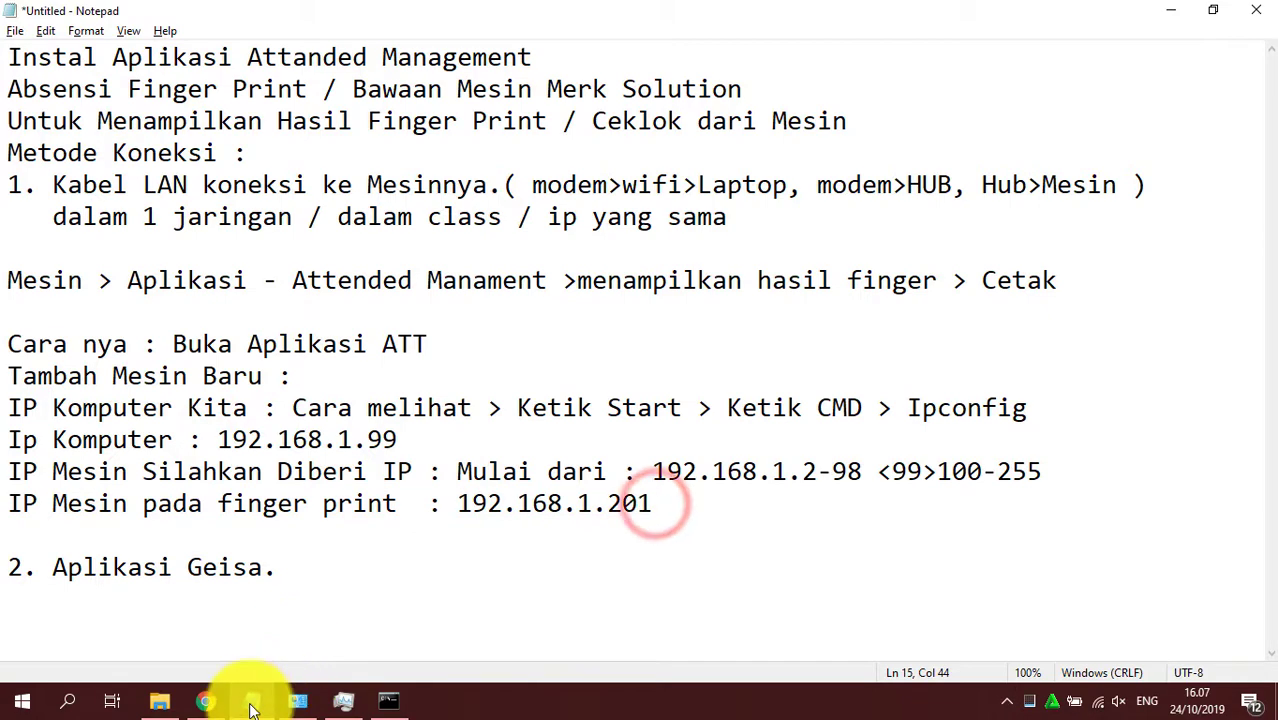
- Switch back to Manajemen Absensi and set the SMKN 1 Grogol machine's IP address to 192.168.1.201
{"action": "key", "text": "alt+Tab"}
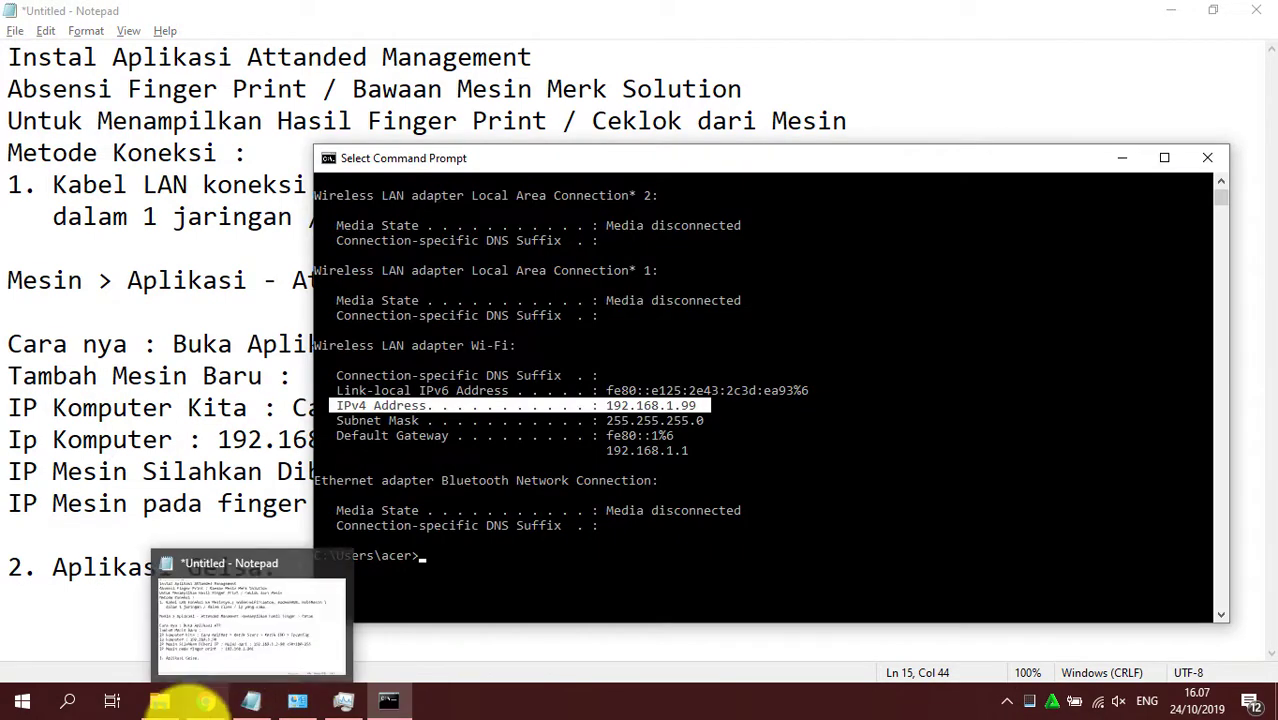
{"action": "key", "text": "alt+Tab"}
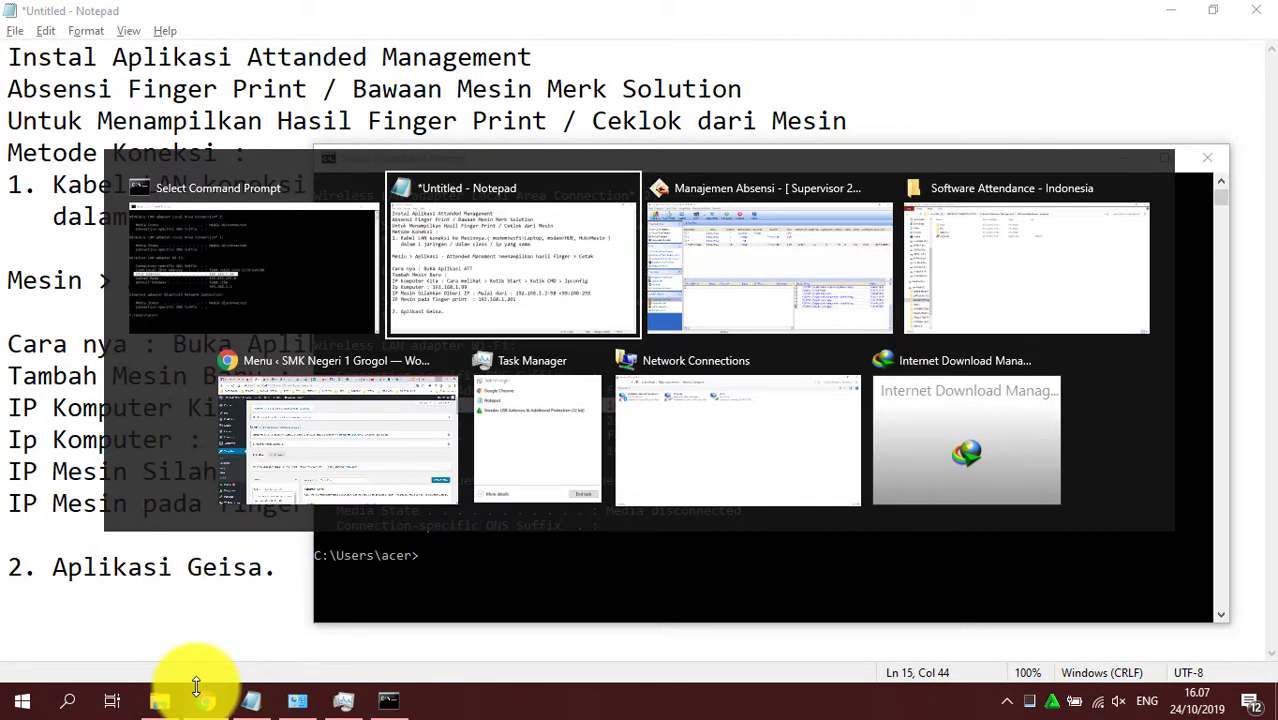
{"action": "key", "text": "alt+Tab"}
{"action": "left_click", "coordinate": [686, 221]}
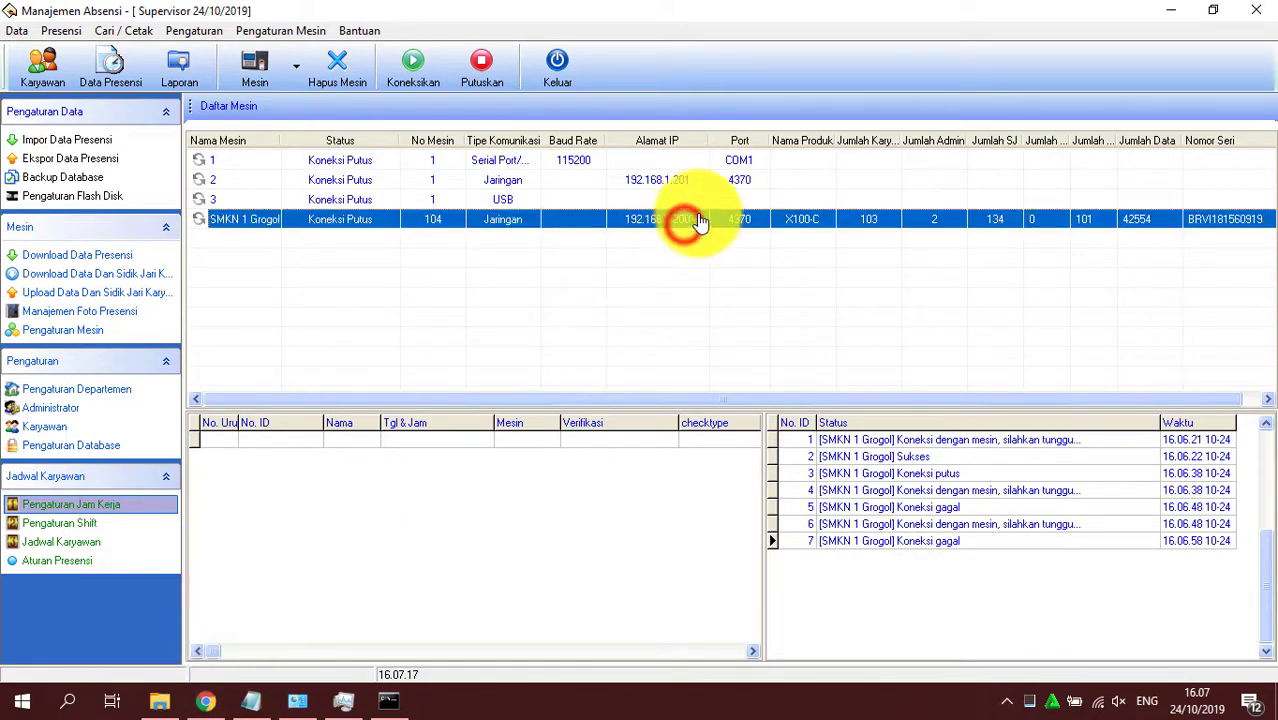
{"action": "left_click", "coordinate": [296, 64]}
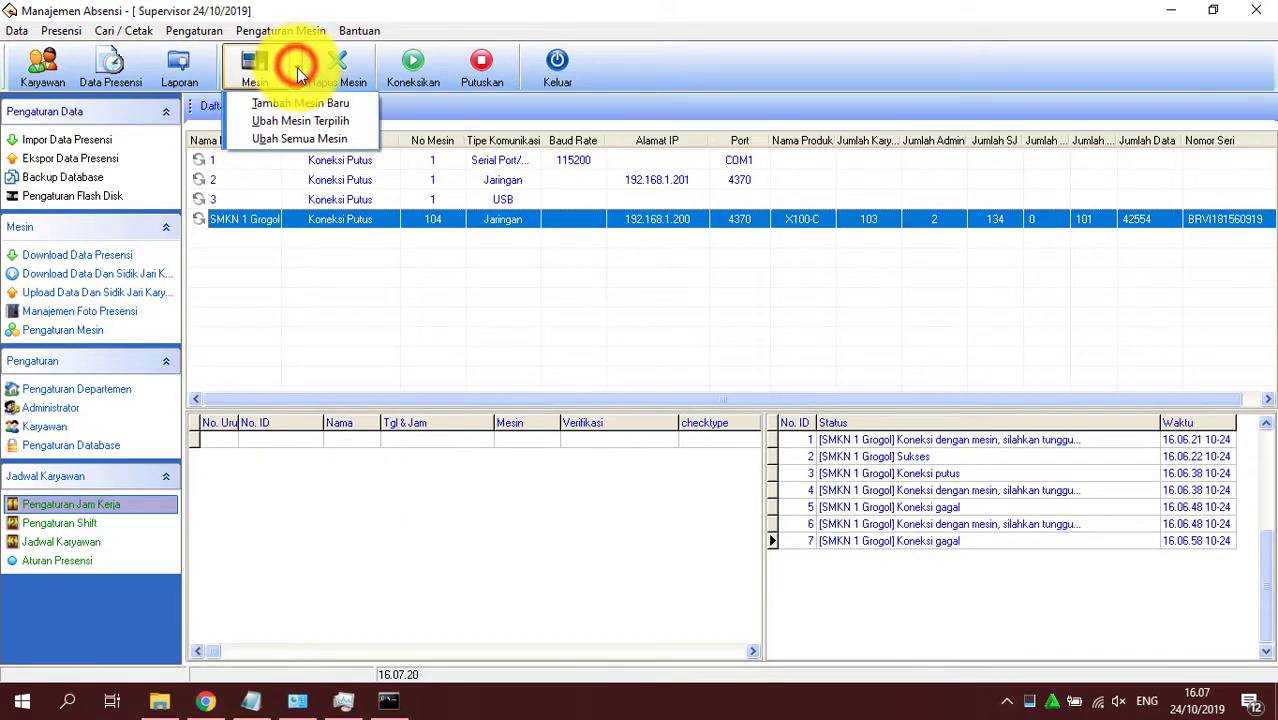
{"action": "left_click", "coordinate": [312, 119]}
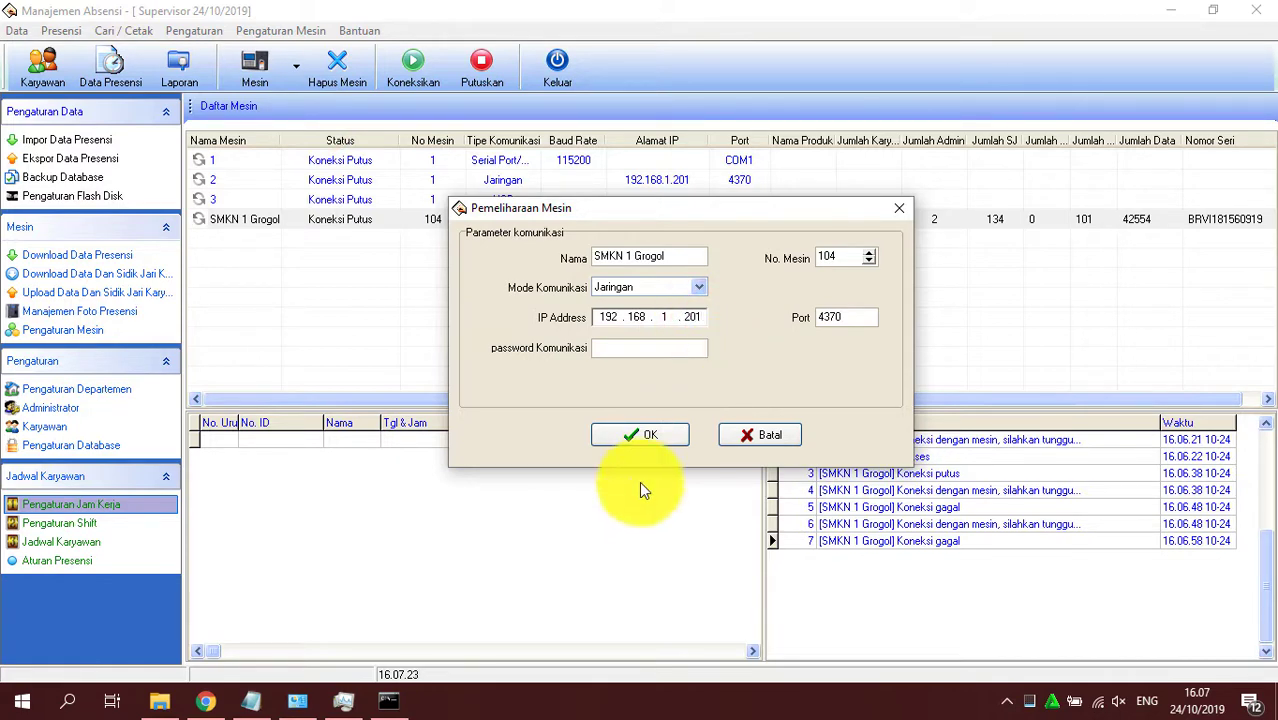
{"action": "left_click", "coordinate": [640, 438]}
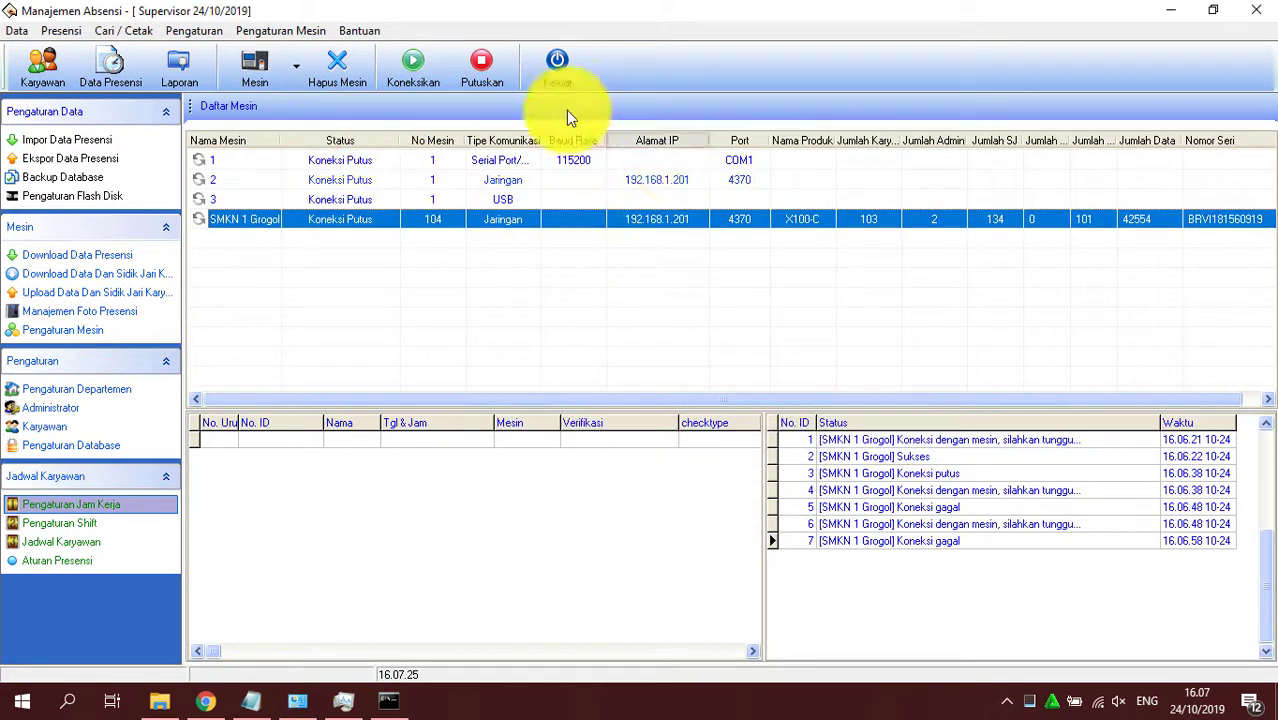
- Reconnect to the SMKN 1 Grogol machine and check its newest entry in the connection log
{"action": "left_click", "coordinate": [413, 68]}
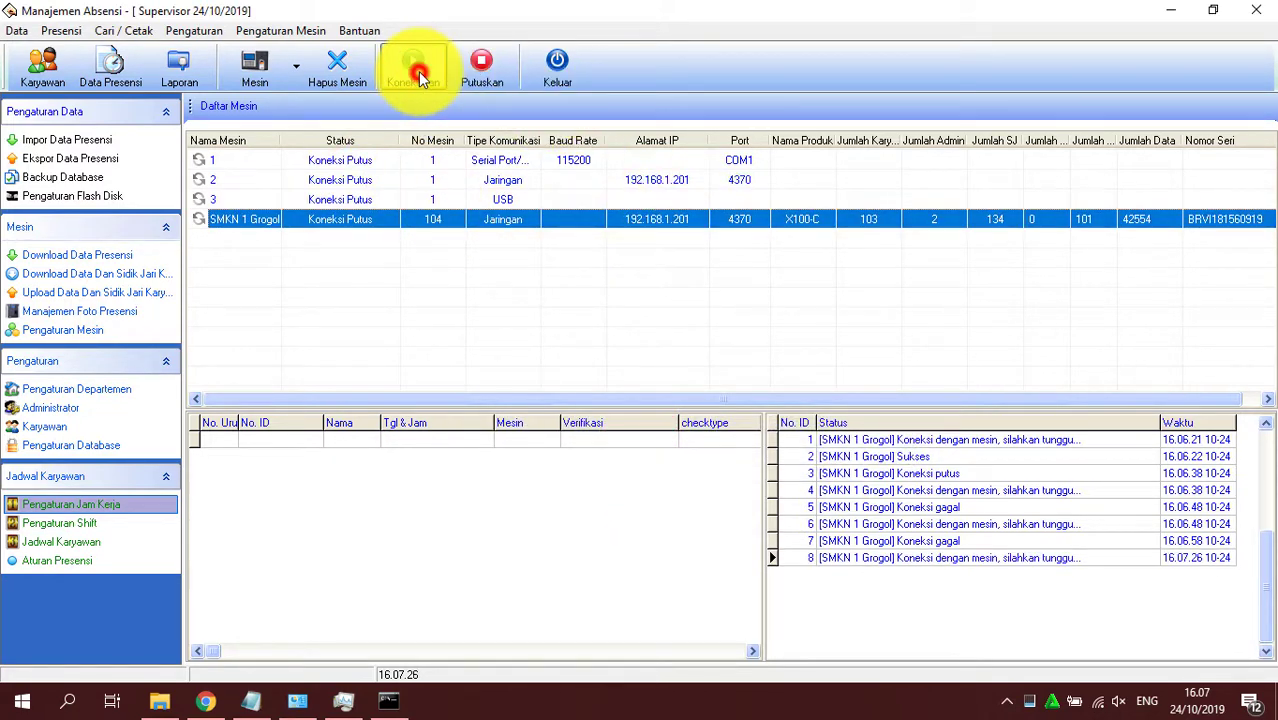
{"action": "left_click", "coordinate": [927, 575]}
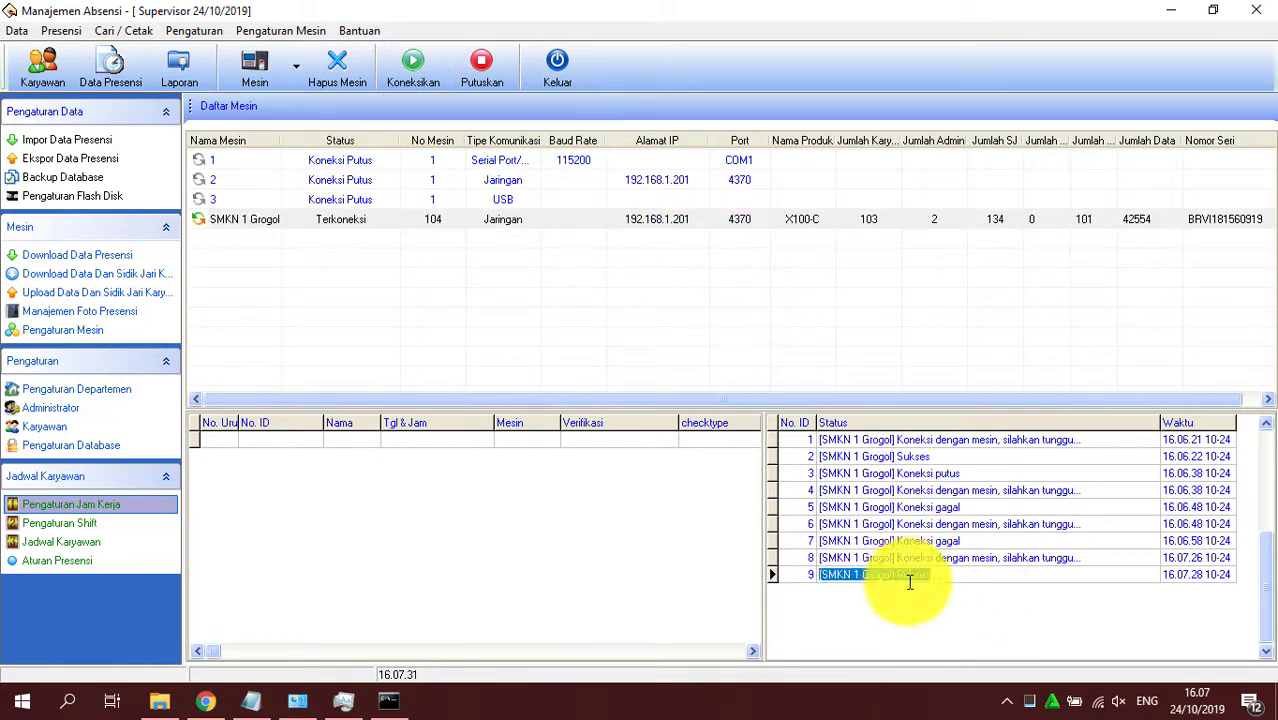
{"action": "left_click", "coordinate": [650, 222]}
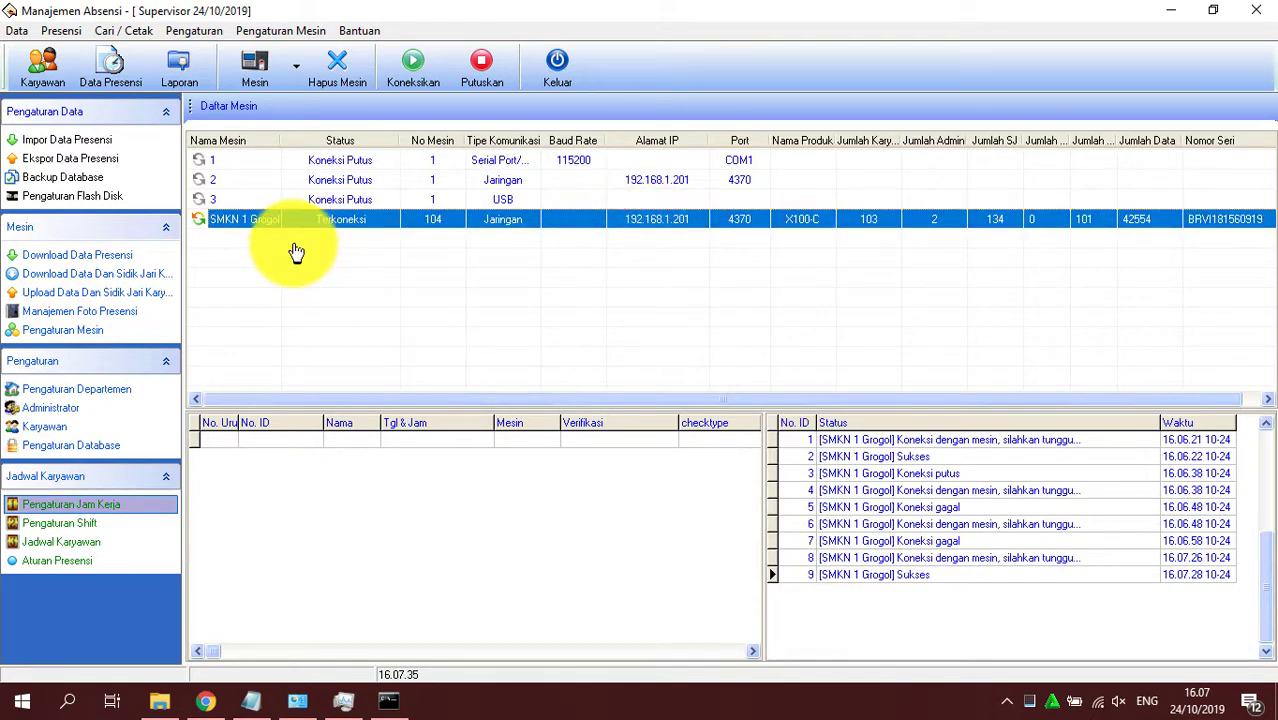
- Open the reports, calculate all OUR COMPANY transactions for 17/10/2019 to 24/10/2019, and close the report window
{"action": "left_click", "coordinate": [179, 68]}
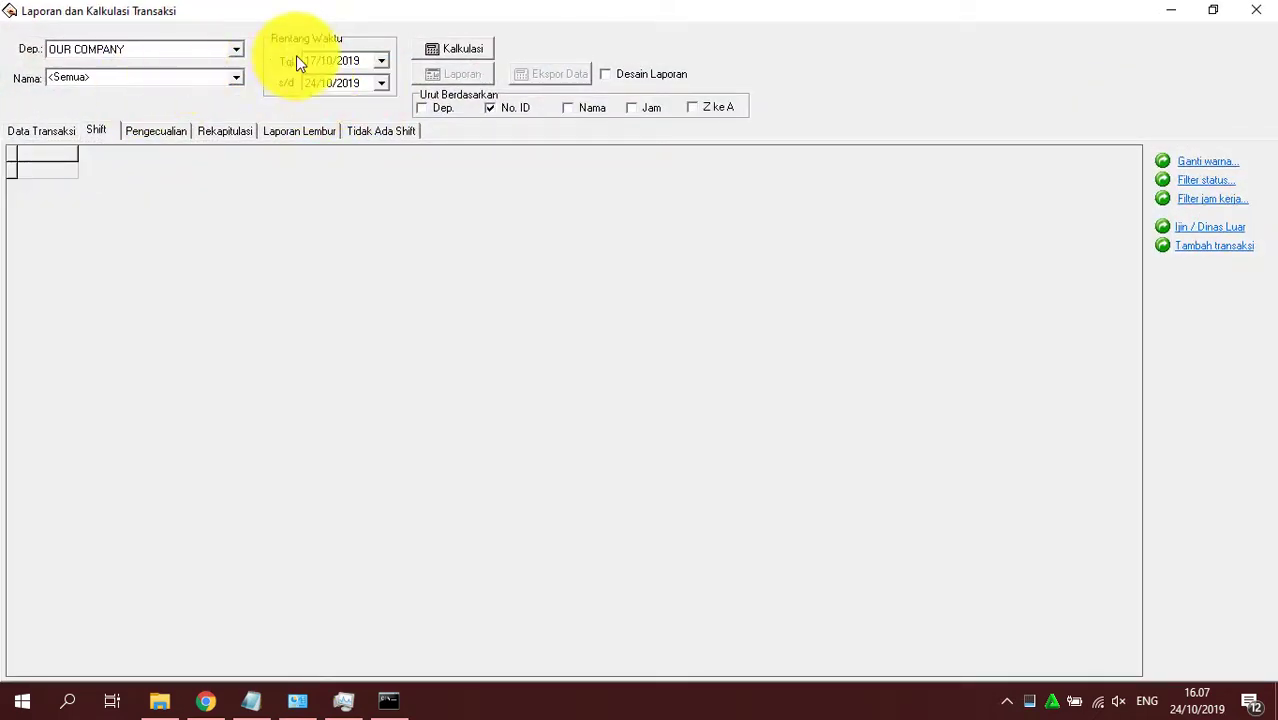
{"action": "left_click", "coordinate": [470, 52]}
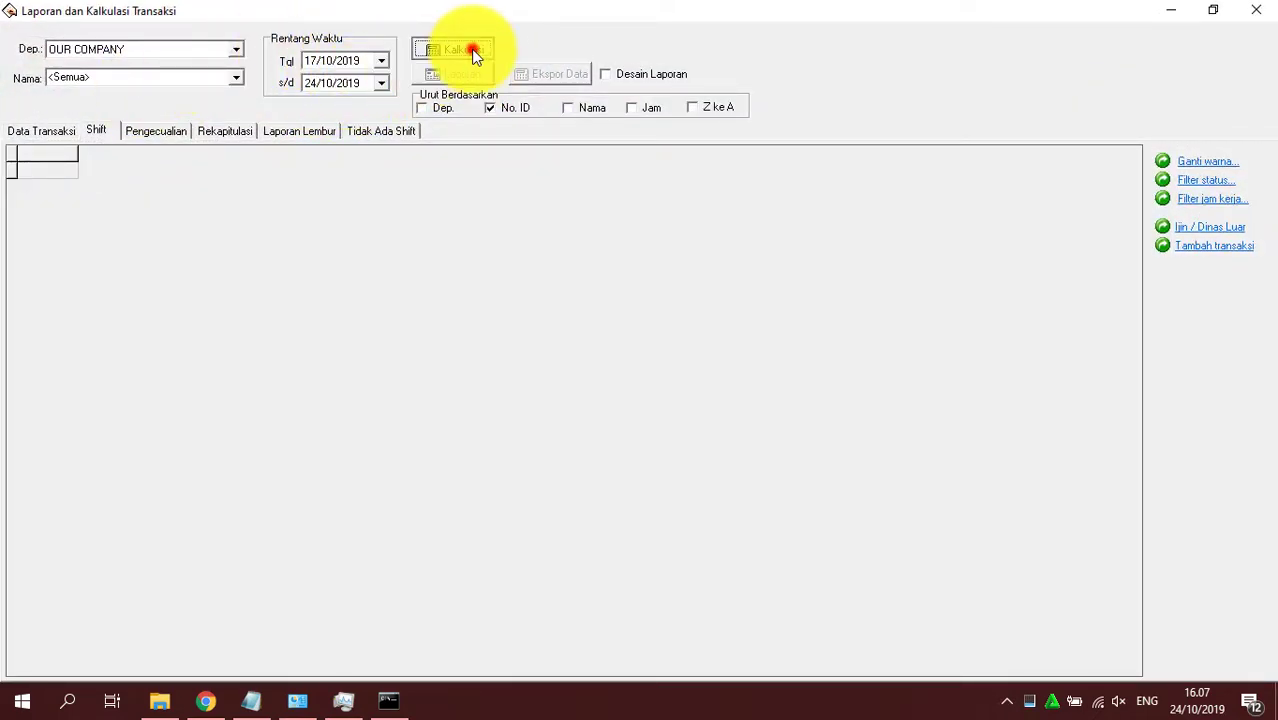
{"action": "left_click", "coordinate": [766, 410]}
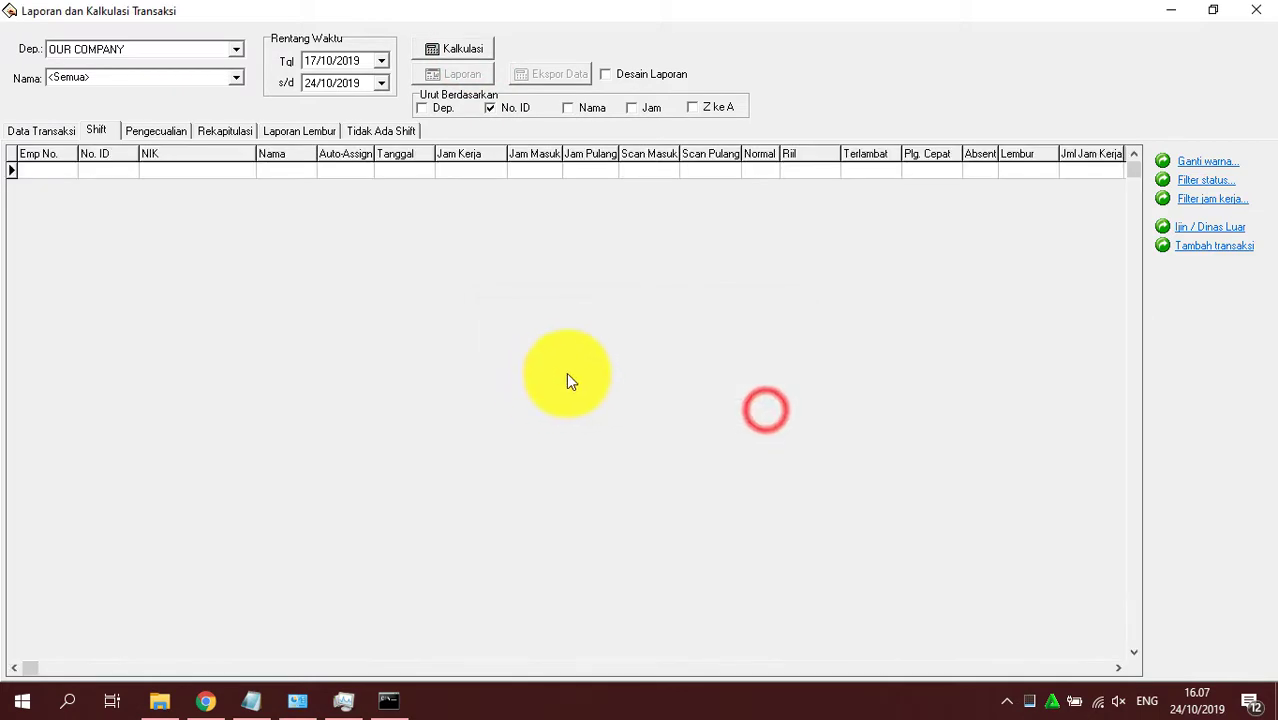
{"action": "left_click", "coordinate": [1260, 9]}
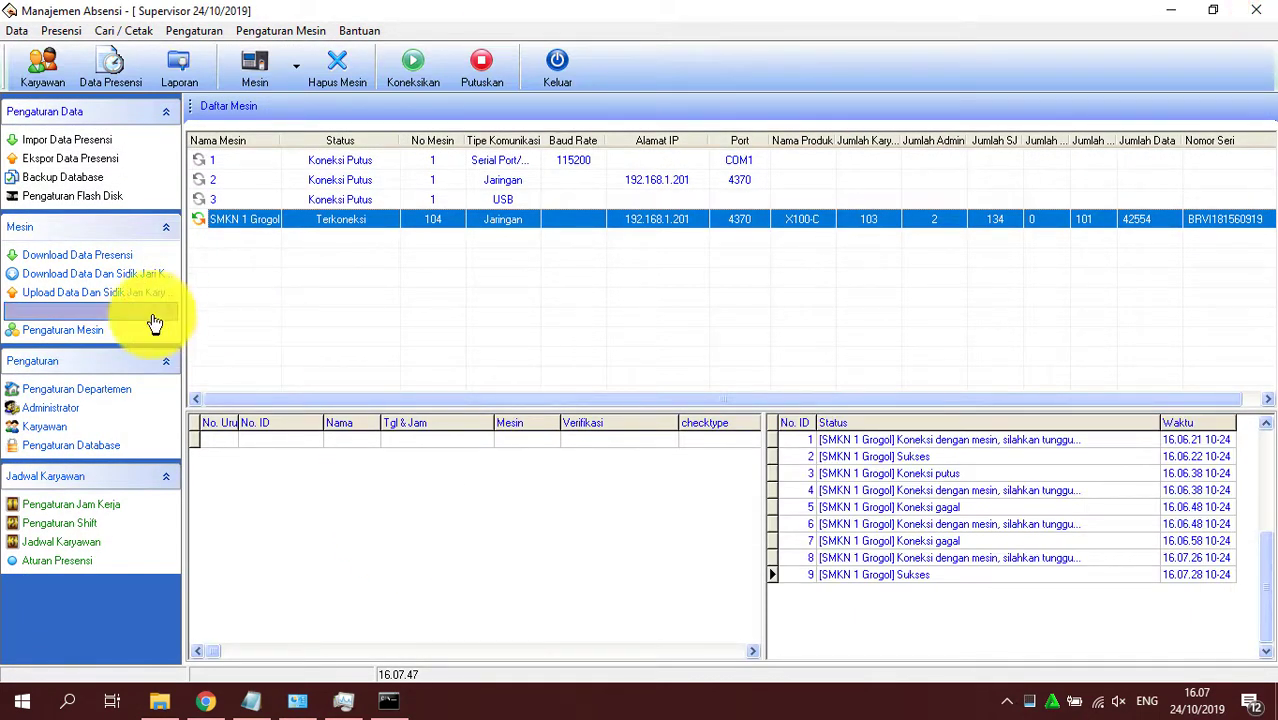
- Open the download of employee data and fingerprints, select the SMKN 1 Grogol machine, and list the employees stored on it
{"action": "left_click", "coordinate": [102, 275]}
{"action": "left_click_drag", "start_coordinate": [553, 92], "coordinate": [677, 98]}
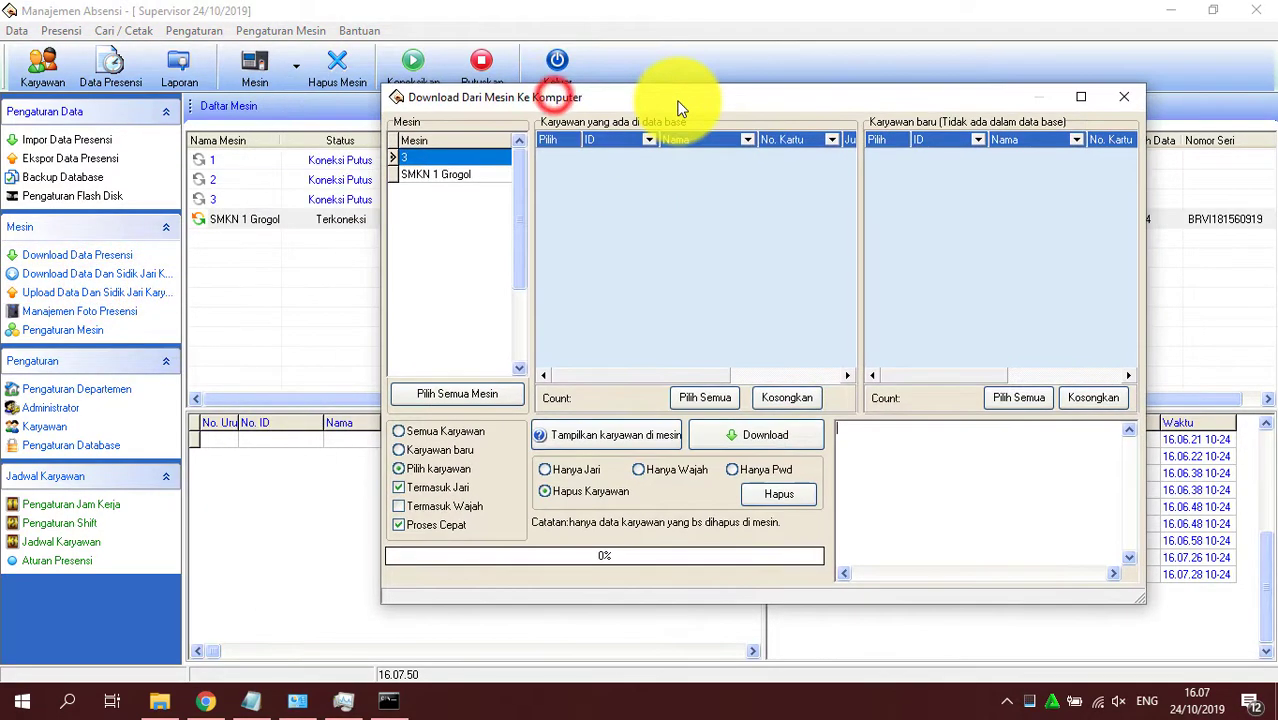
{"action": "left_click", "coordinate": [412, 177]}
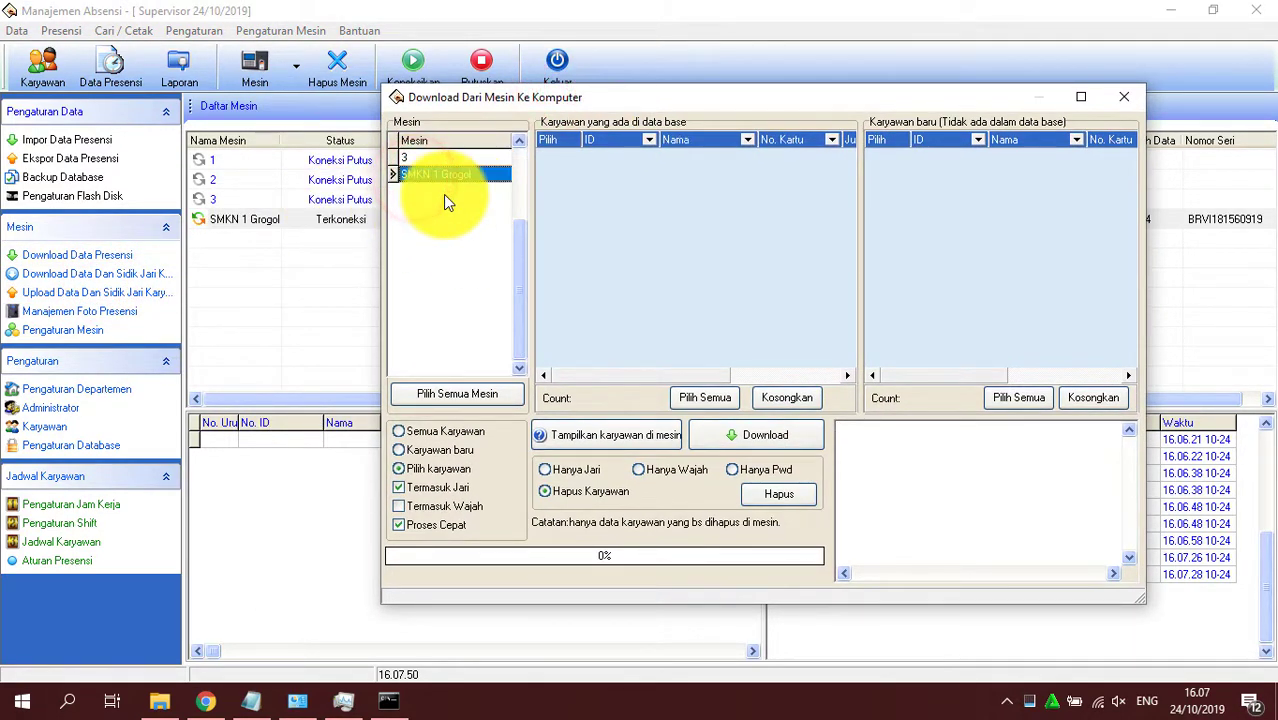
{"action": "left_click", "coordinate": [525, 245]}
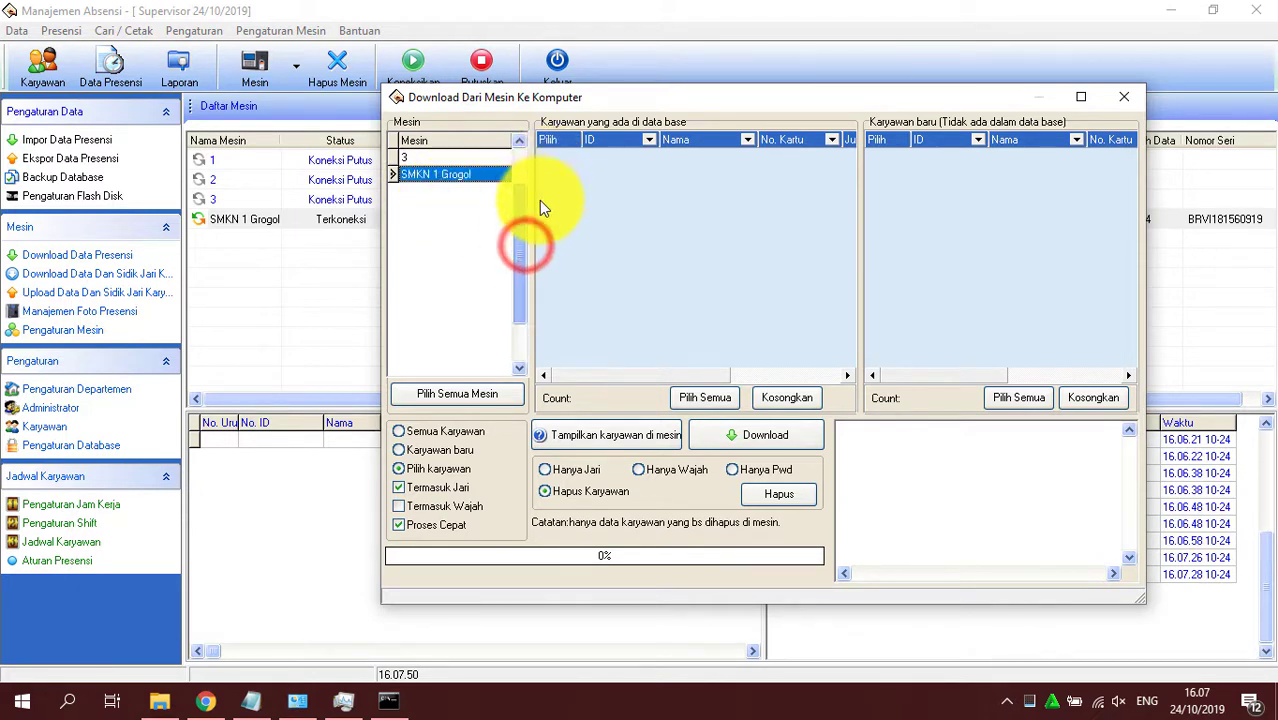
{"action": "left_click", "coordinate": [518, 260]}
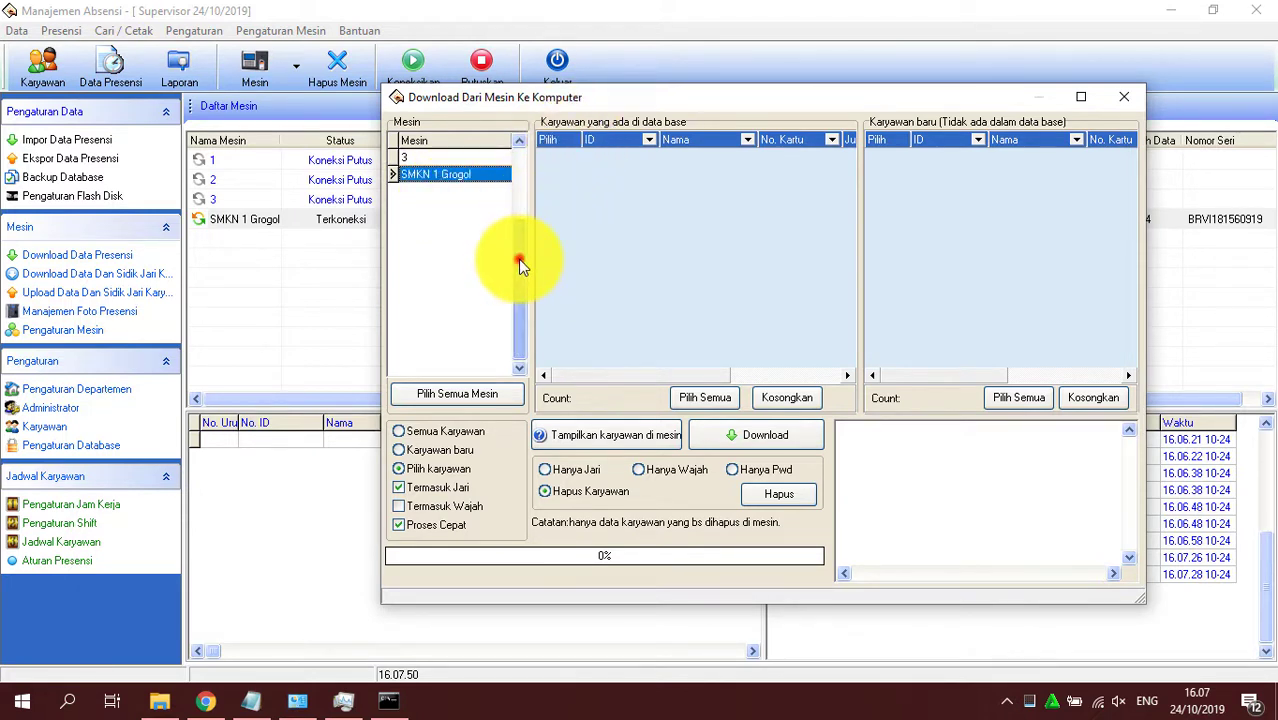
{"action": "left_click", "coordinate": [522, 258]}
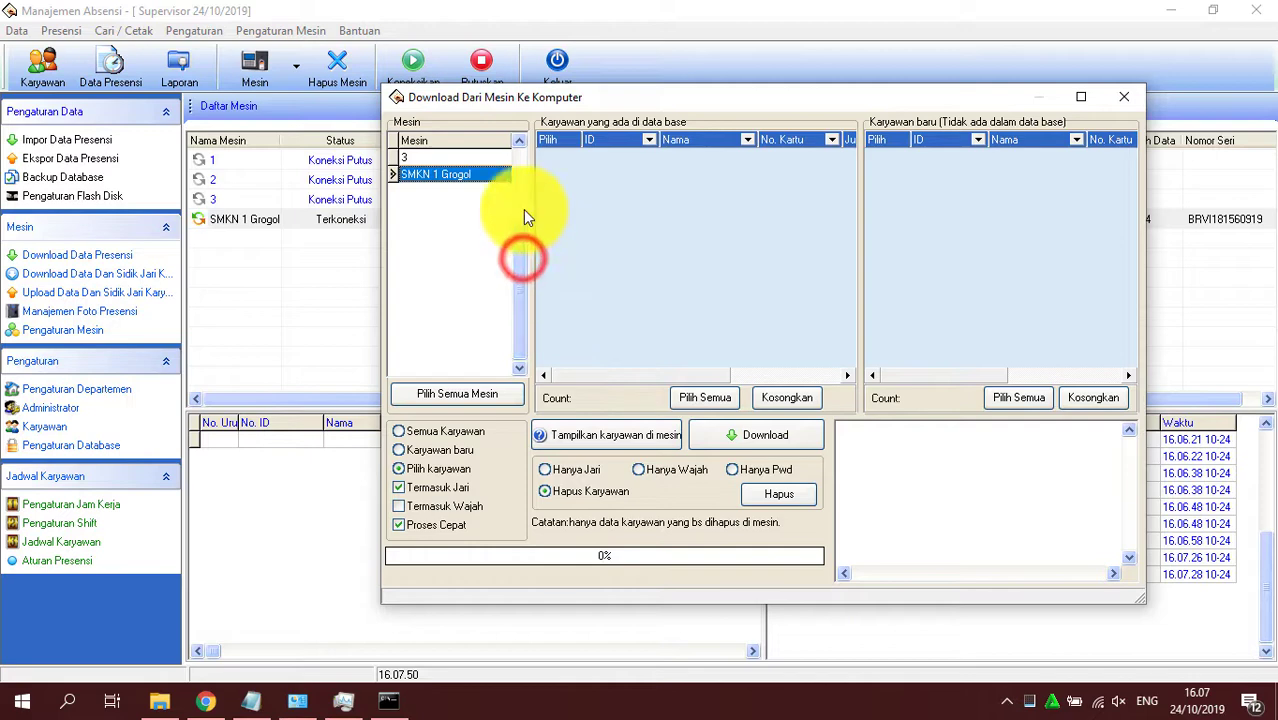
{"action": "left_click", "coordinate": [612, 435]}
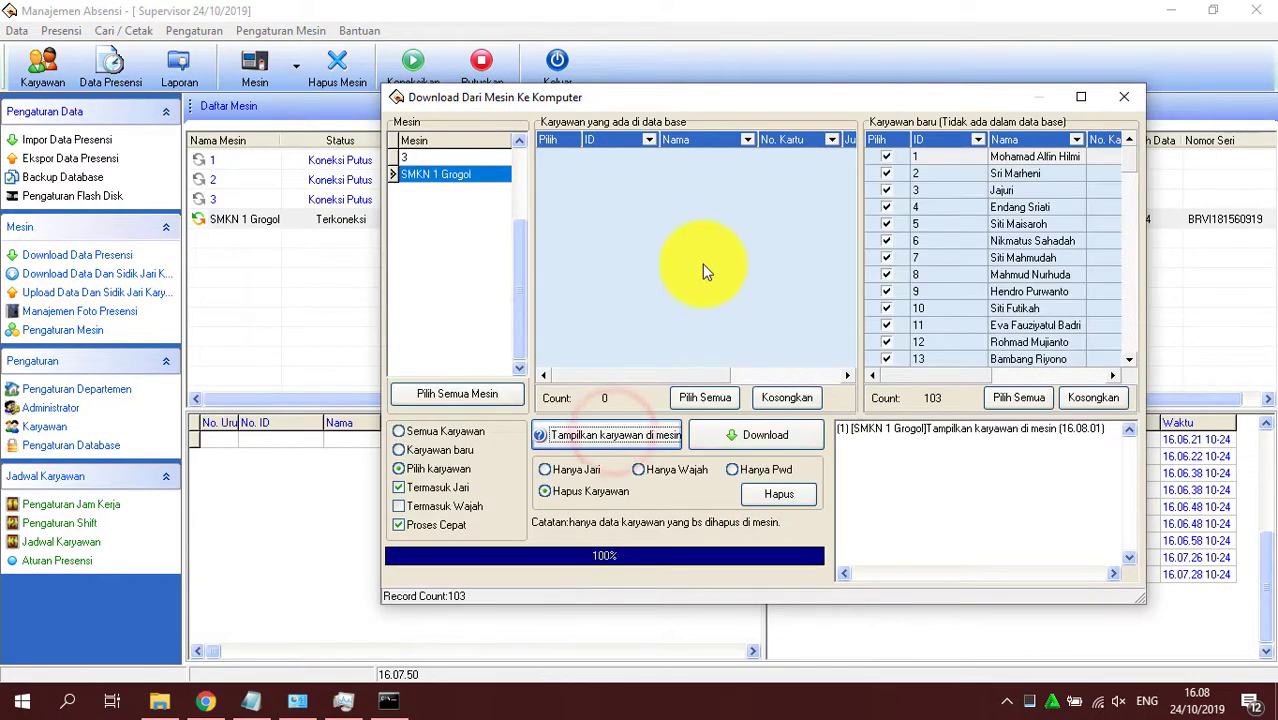
- Download all listed new employees with their fingerprints to the computer, check the download log, and close the download window
{"action": "left_click_drag", "start_coordinate": [1128, 159], "coordinate": [1128, 356]}
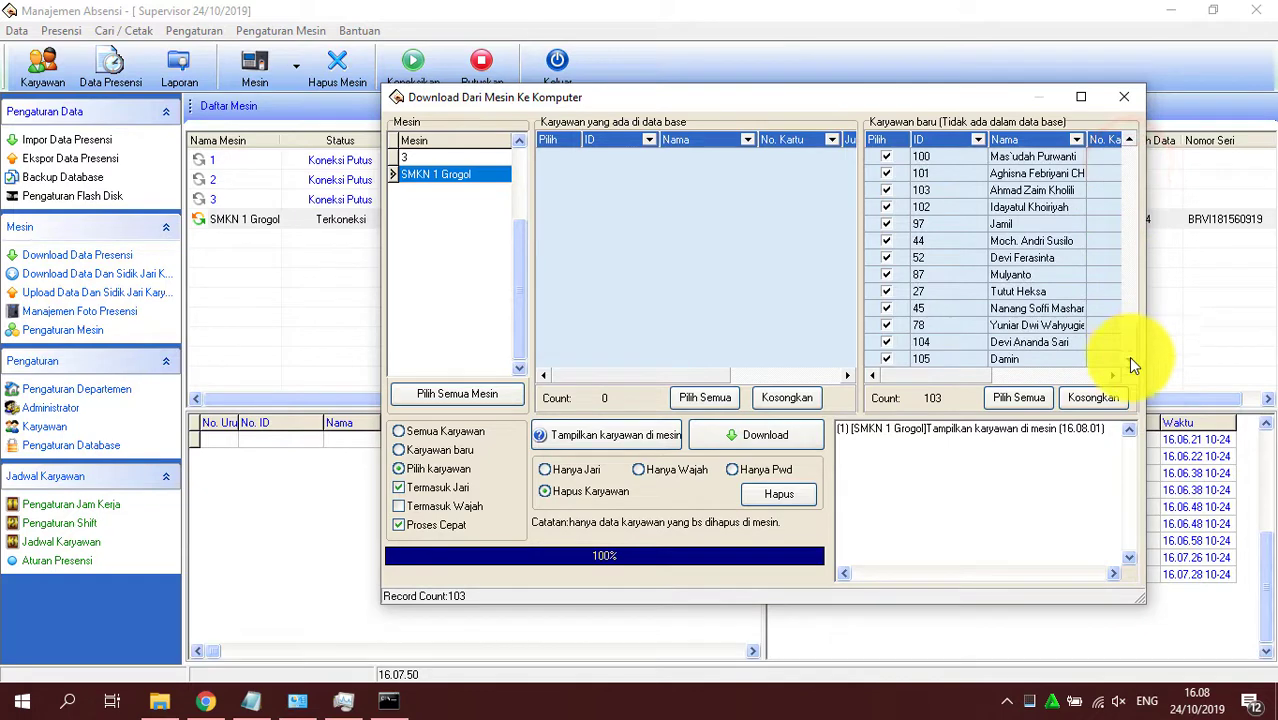
{"action": "left_click", "coordinate": [738, 437]}
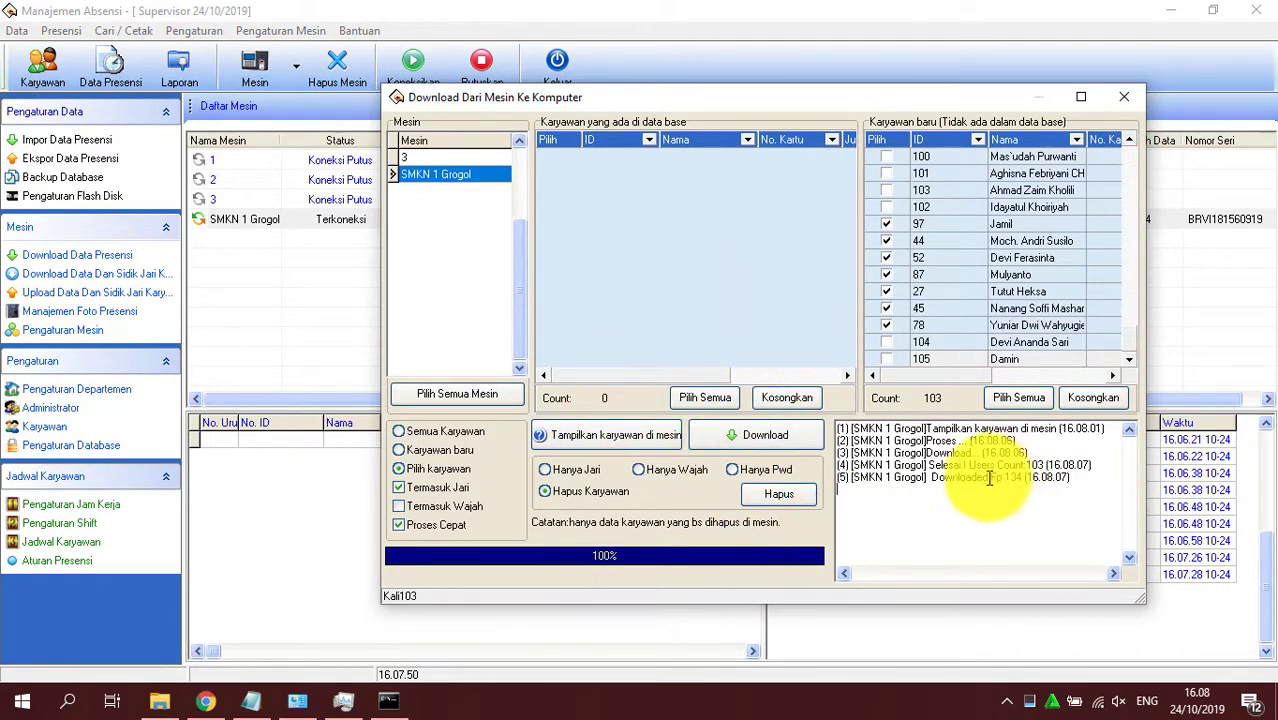
{"action": "left_click_drag", "start_coordinate": [945, 478], "coordinate": [1030, 482]}
{"action": "left_click", "coordinate": [920, 480]}
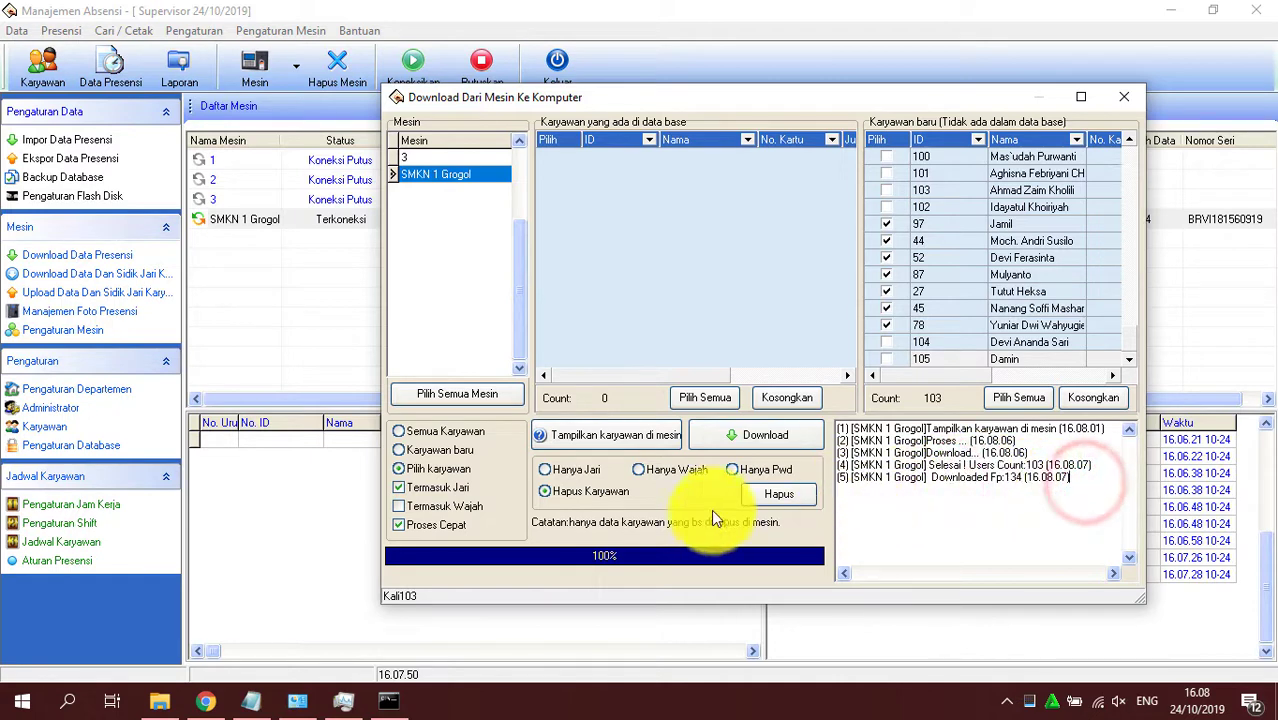
{"action": "left_click", "coordinate": [1124, 96]}
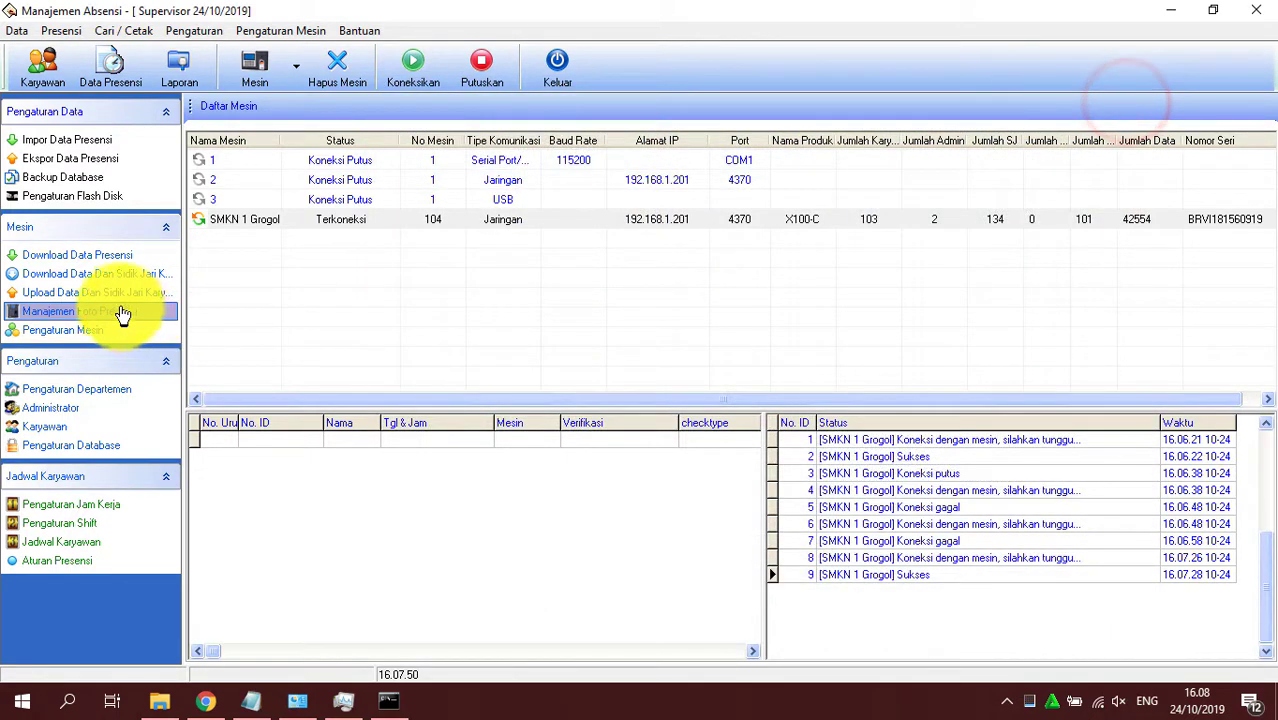
- Download the attendance data from the connected SMKN 1 Grogol machine
{"action": "left_click", "coordinate": [86, 259]}
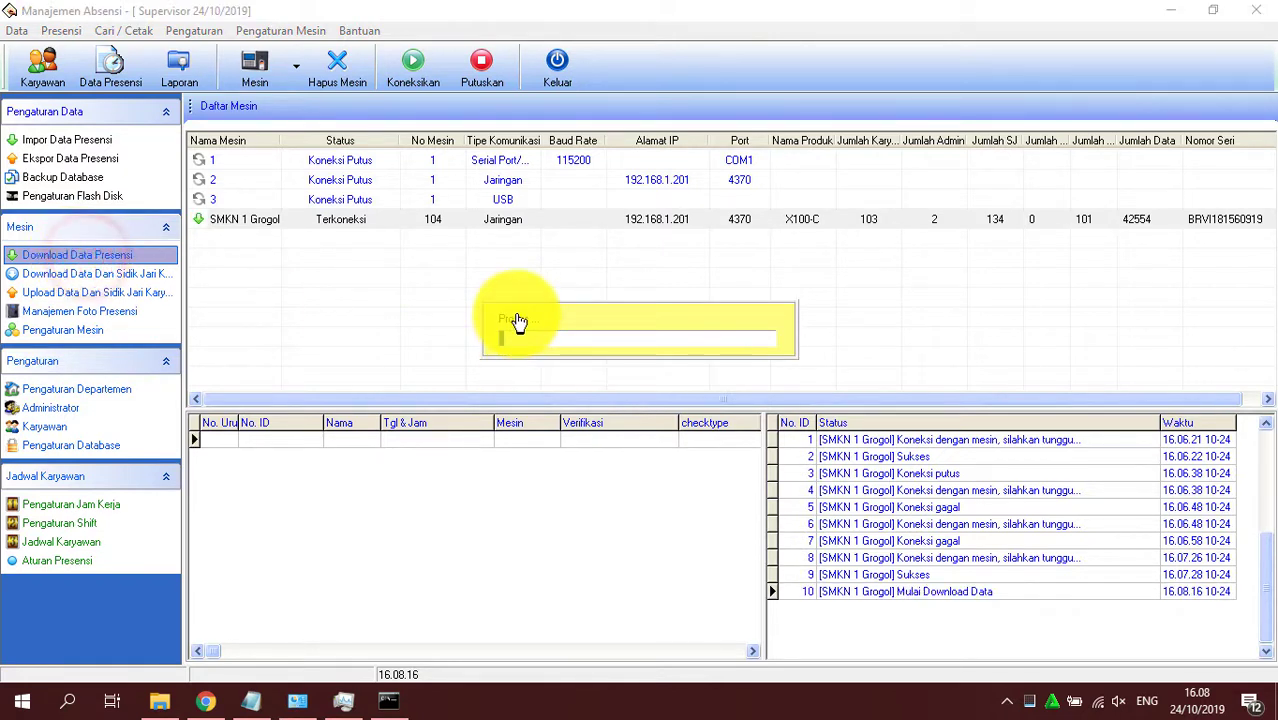
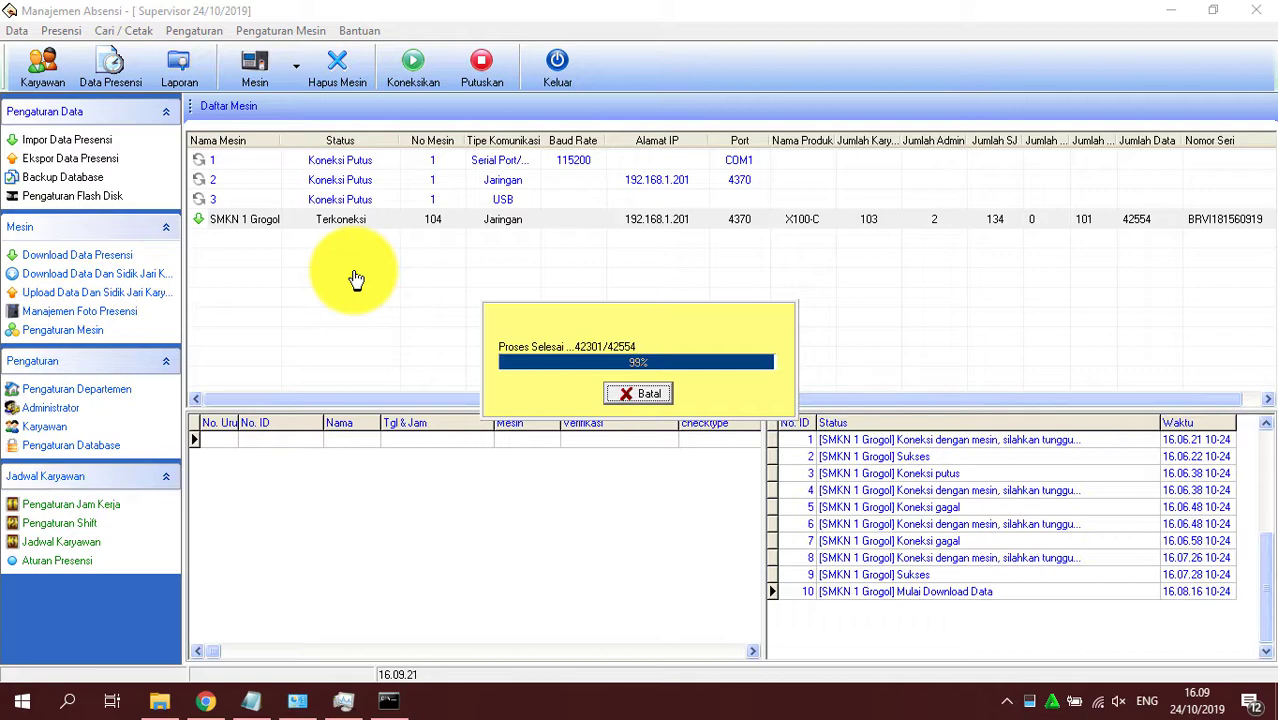
- Switch to Notepad, highlight the line "Untuk Menampilkan Hasil Finger Print / Ceklok dari Mesin", and return to Manajemen Absensi
{"action": "left_click", "coordinate": [251, 700]}
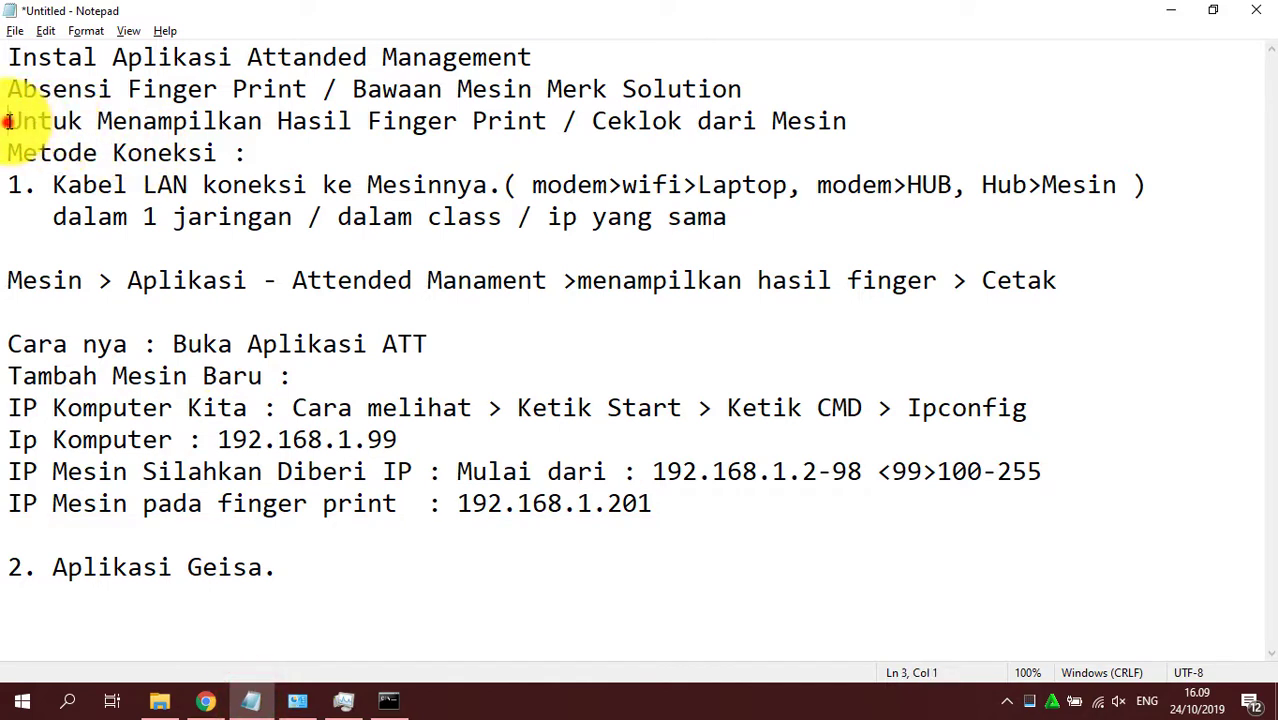
{"action": "left_click_drag", "start_coordinate": [8, 121], "coordinate": [872, 127]}
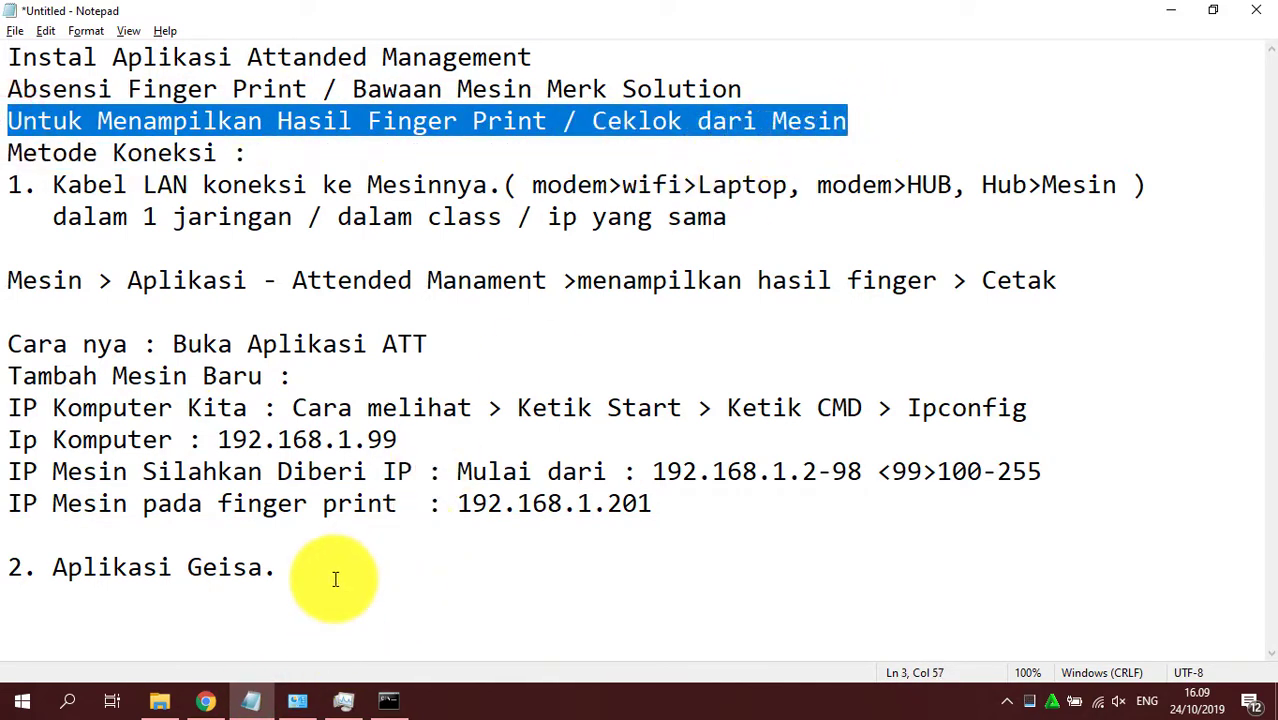
{"action": "key", "text": "alt+Tab"}
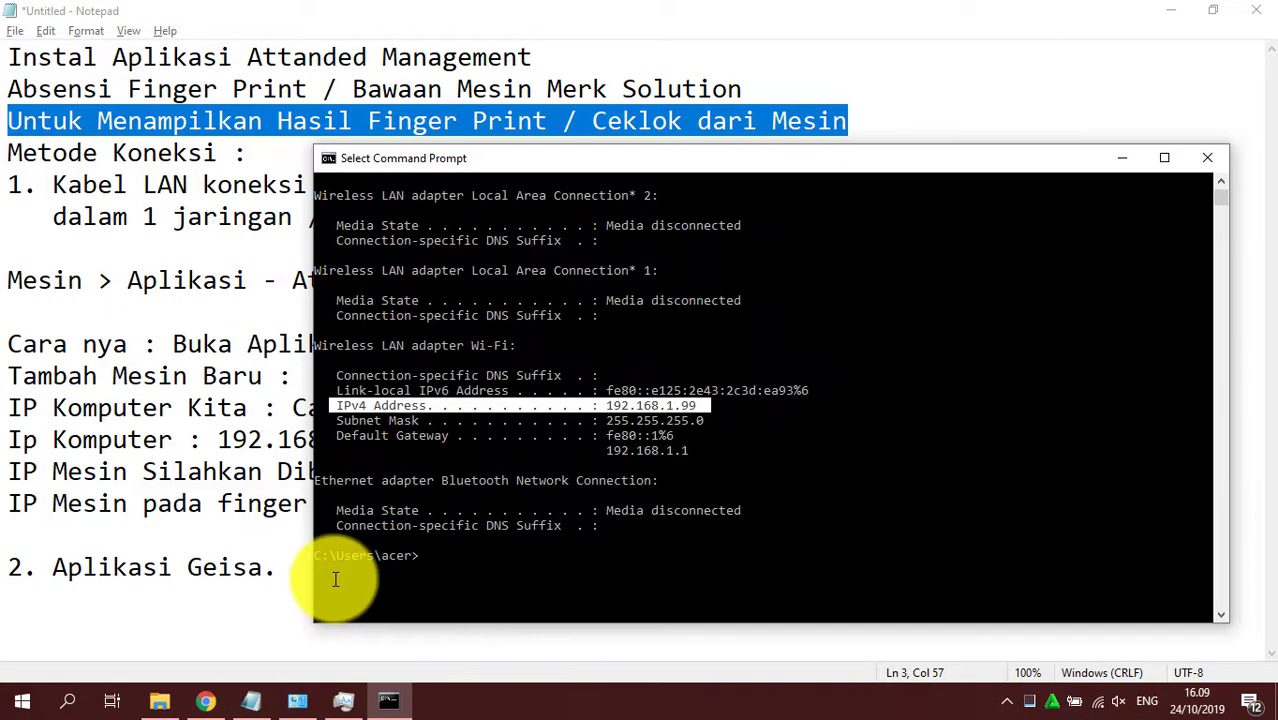
{"action": "key", "text": "alt+Tab"}
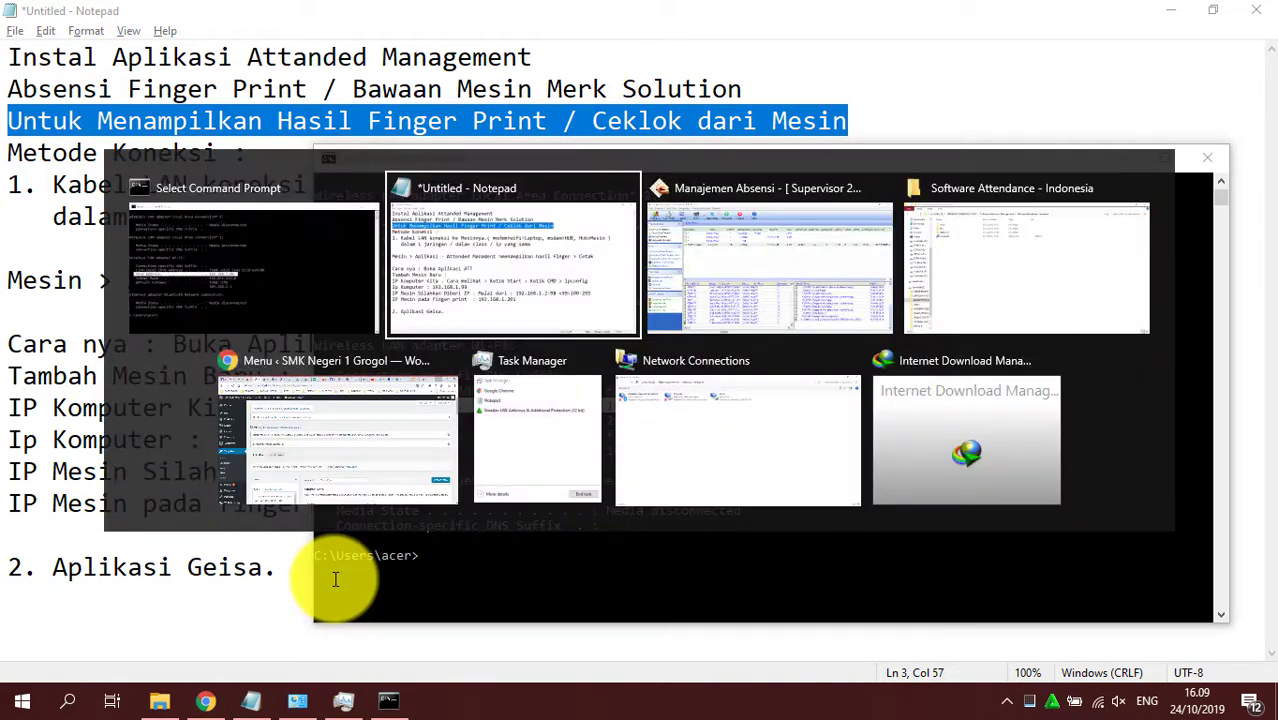
{"action": "key", "text": "alt+Tab"}
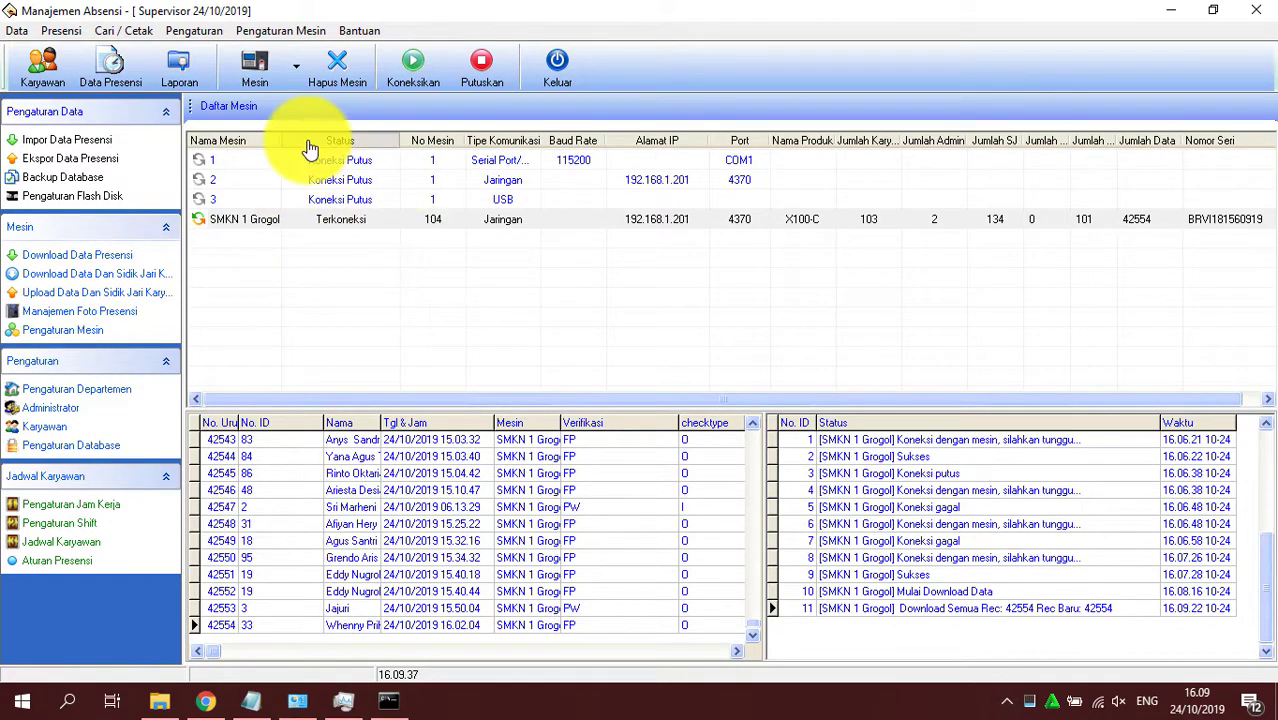
- Try finger.smkn1grogolkediri.sch.id:9315/login in a new Chrome tab, and return to Manajemen Absensi to check the newest log entry
{"action": "left_click", "coordinate": [205, 701]}
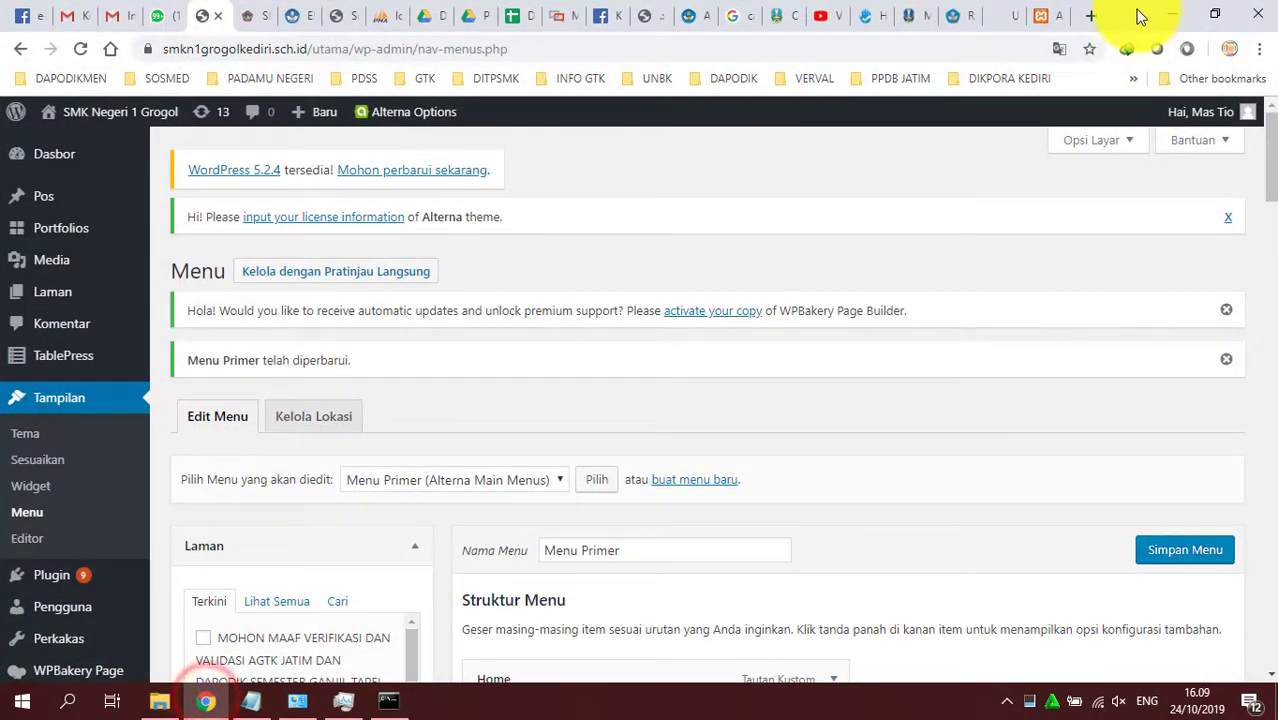
{"action": "left_click", "coordinate": [1091, 20]}
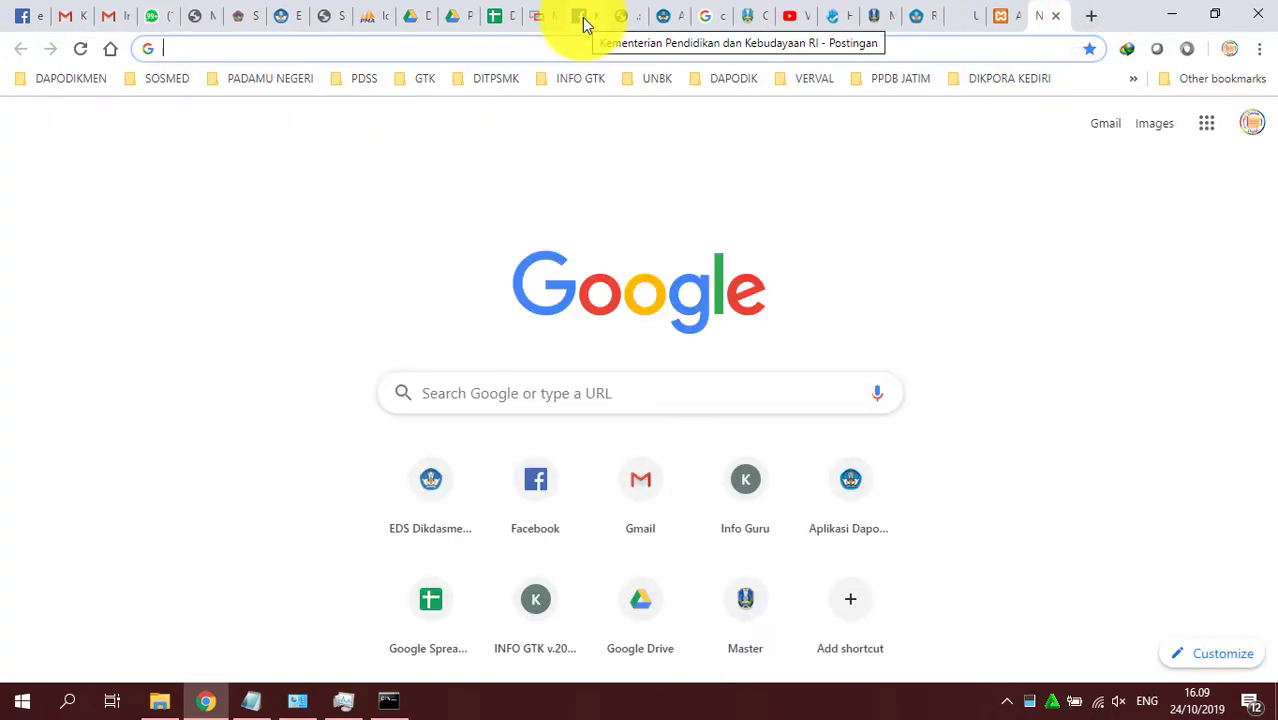
{"action": "type", "text": "fing"}
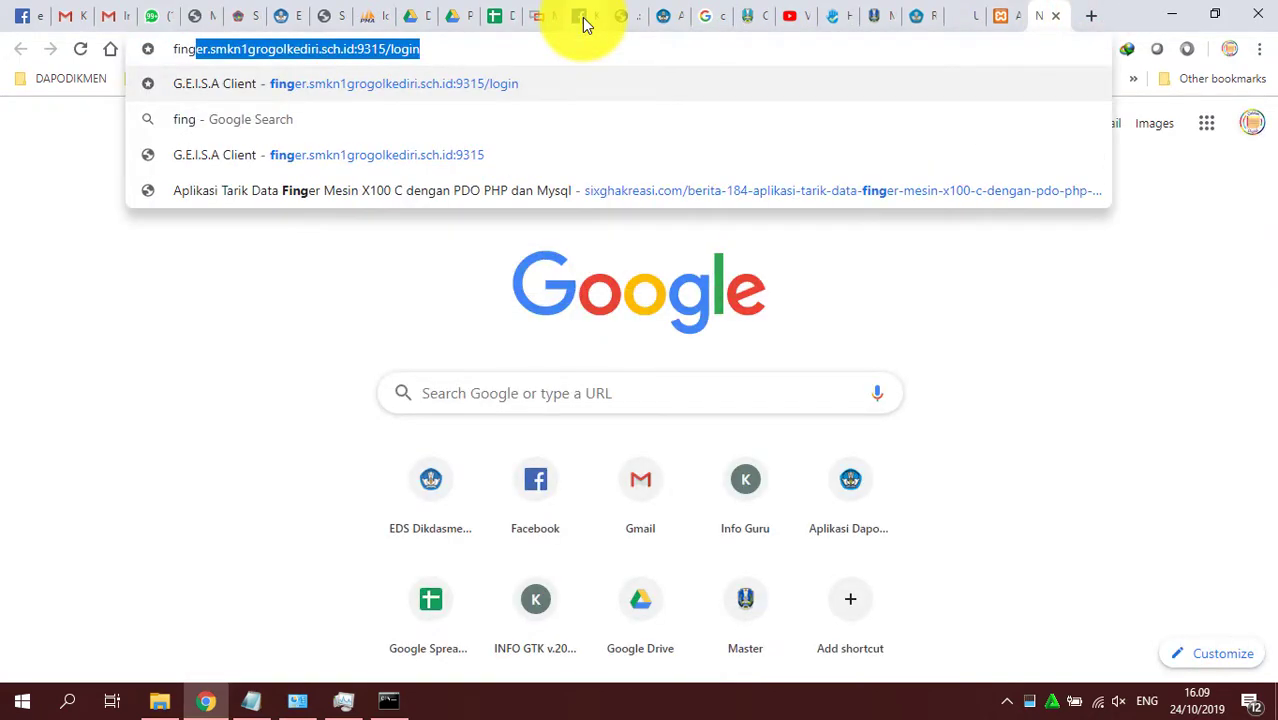
{"action": "key", "text": "Return"}
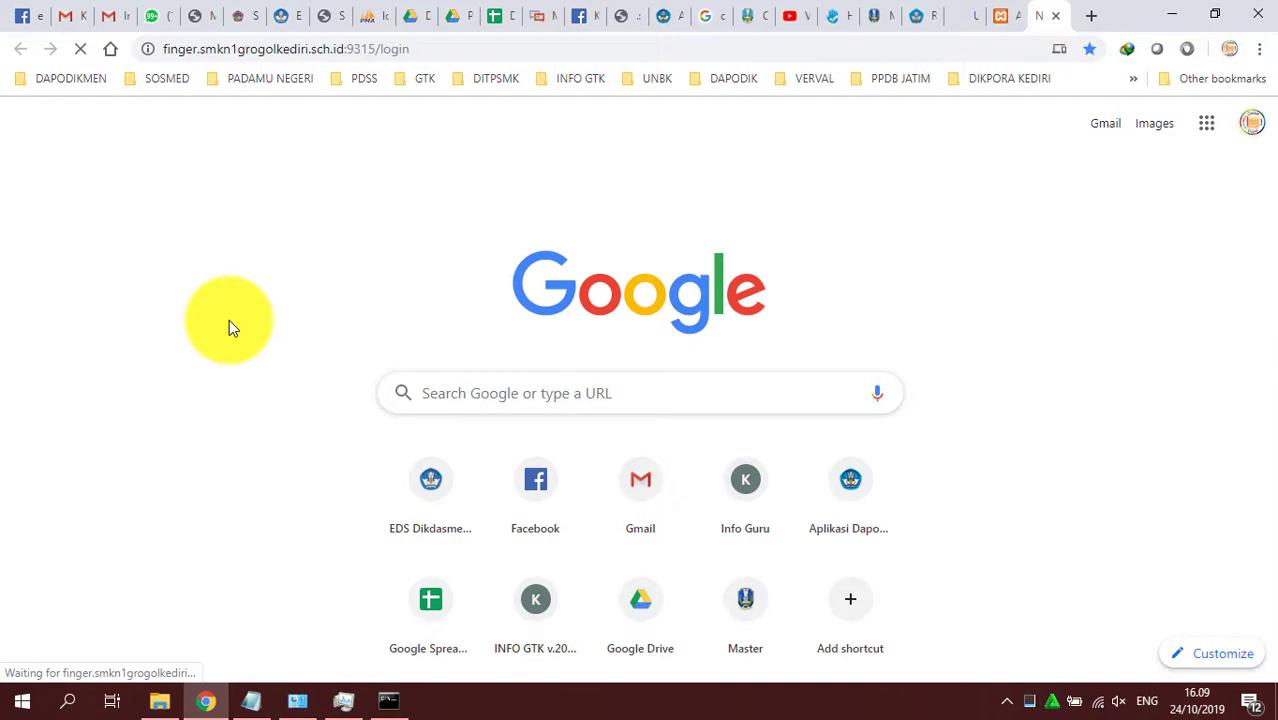
{"action": "key", "text": "alt+Tab"}
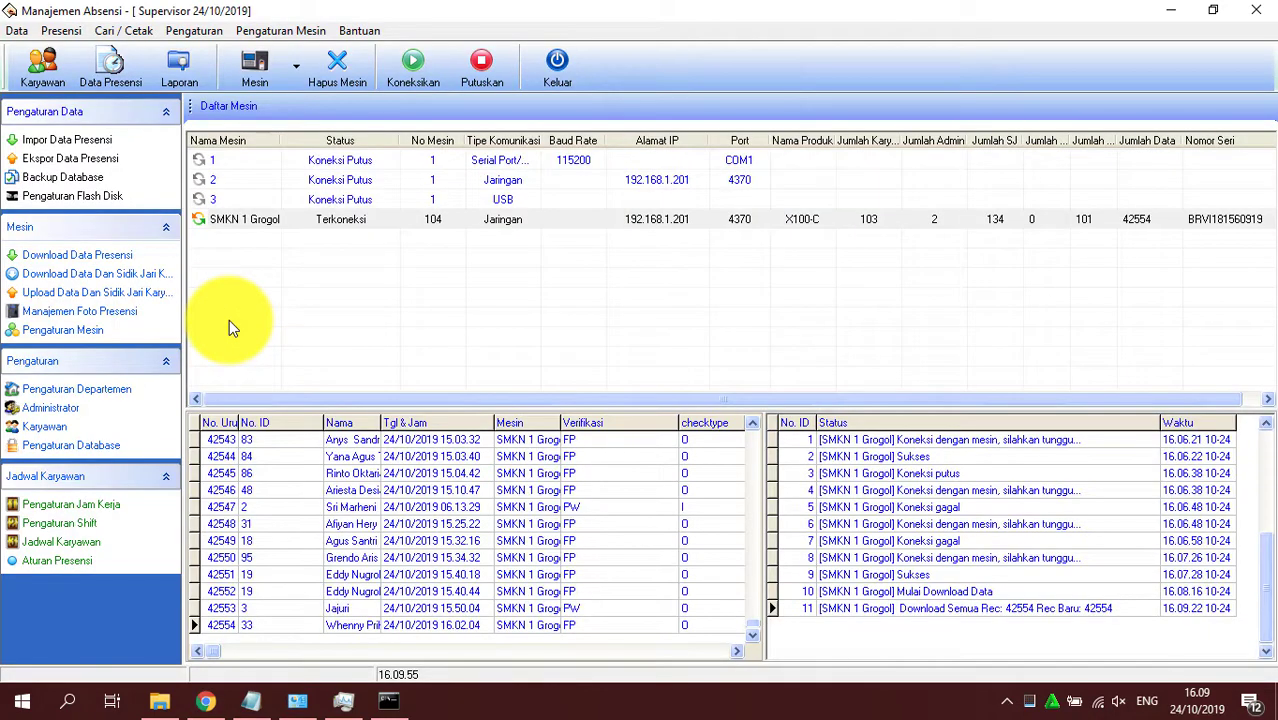
{"action": "left_click", "coordinate": [1265, 560]}
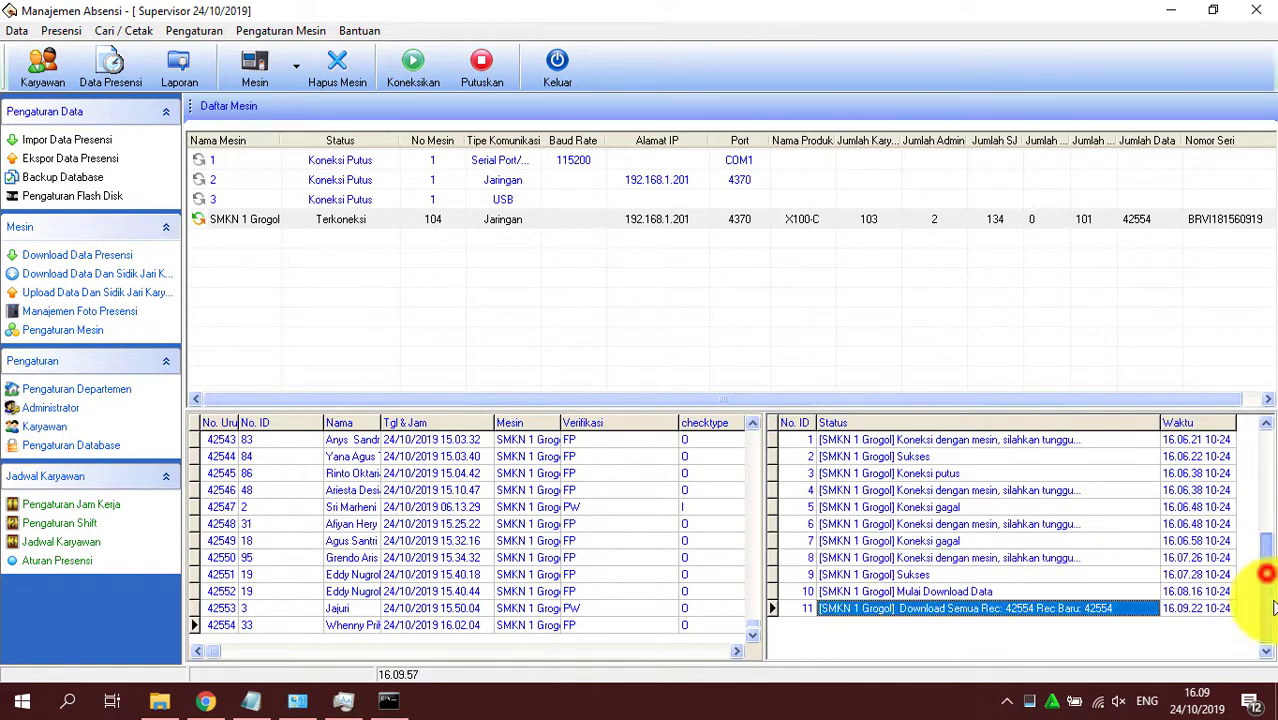
- Switch back to Chrome, stop the pending page load, and try finger.smkn1grogolkediri.sch.id:9315/login again
{"action": "left_click", "coordinate": [205, 700]}
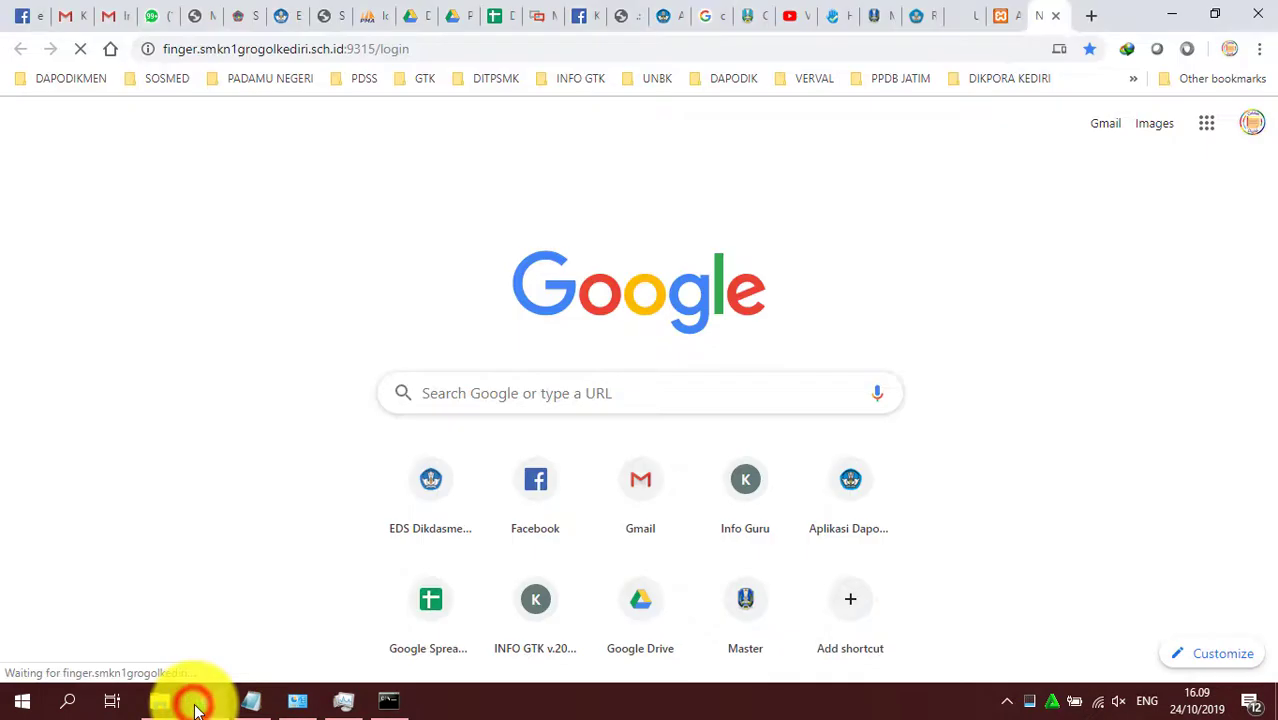
{"action": "left_click", "coordinate": [78, 49]}
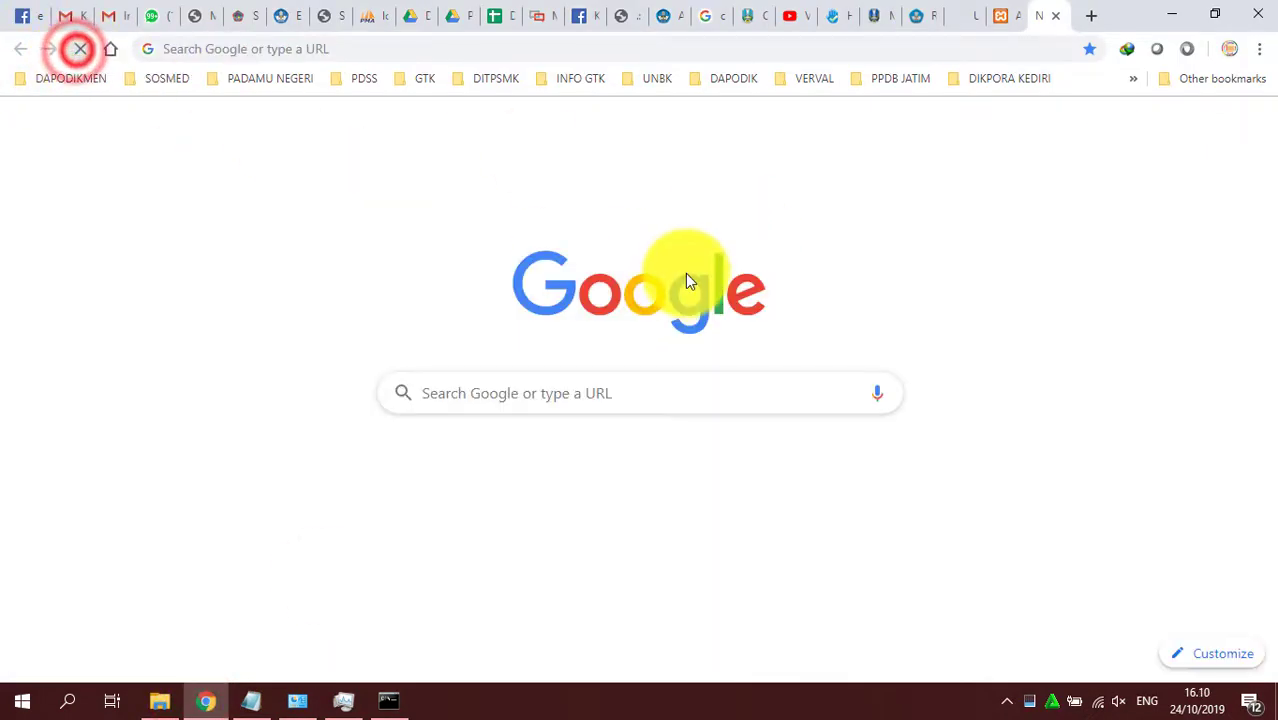
{"action": "left_click", "coordinate": [290, 52]}
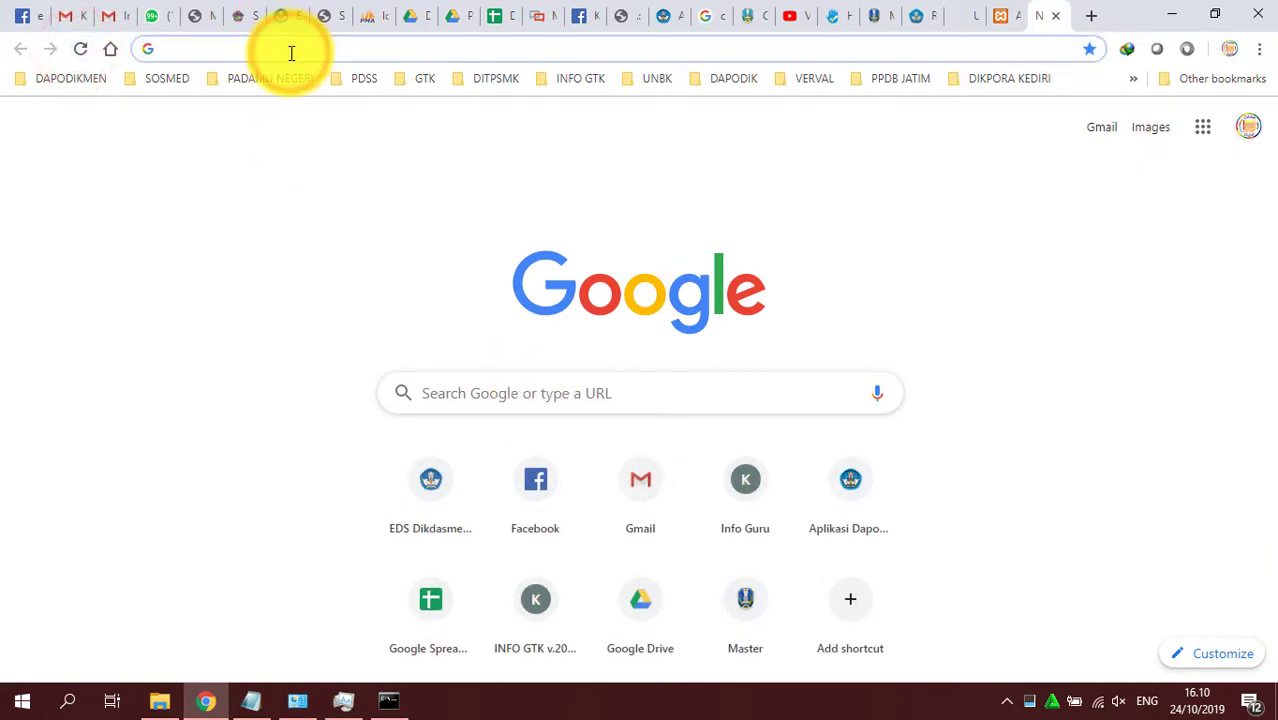
{"action": "type", "text": "g"}
{"action": "key", "text": "BackSpace"}
{"action": "type", "text": "finger.smkn1grogolkediri.sch.id:9315/login"}
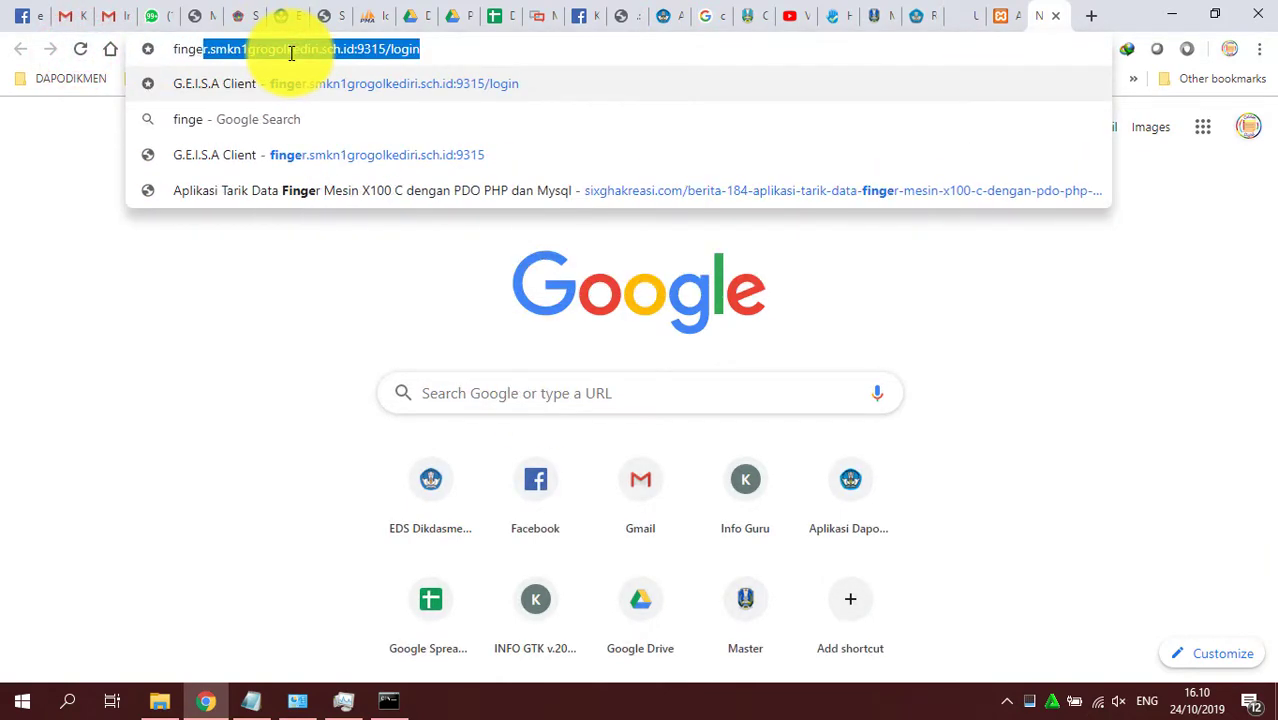
{"action": "key", "text": "Return"}
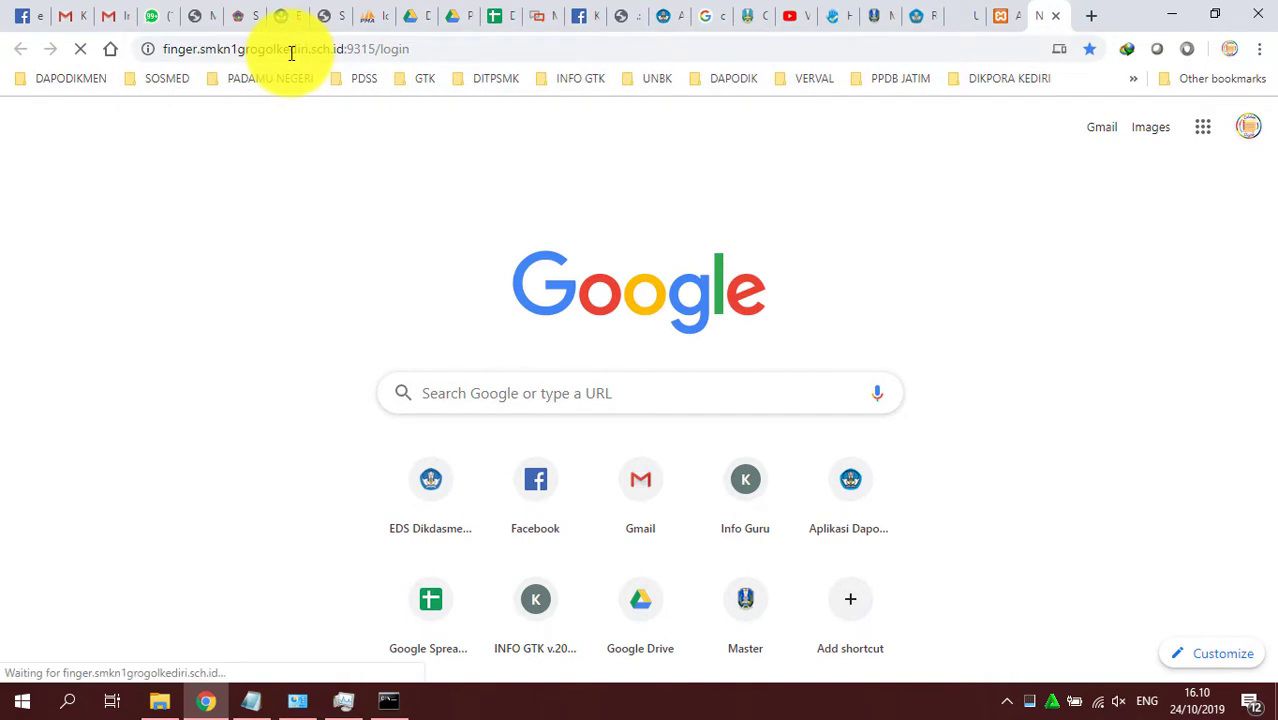
- Try to open the site without the login path, at finger.smkn1grogolkediri.sch.id:9315
{"action": "left_click_drag", "start_coordinate": [379, 52], "coordinate": [463, 62]}
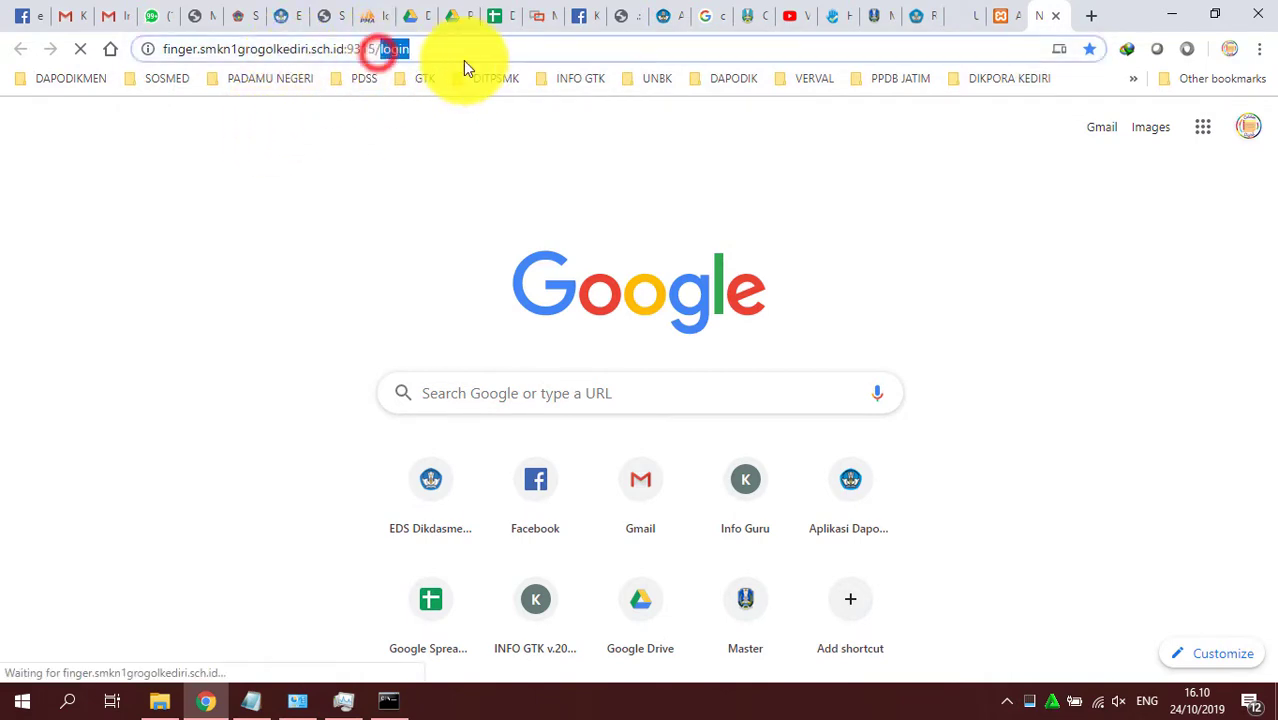
{"action": "key", "text": "BackSpace"}
{"action": "key", "text": "Return"}
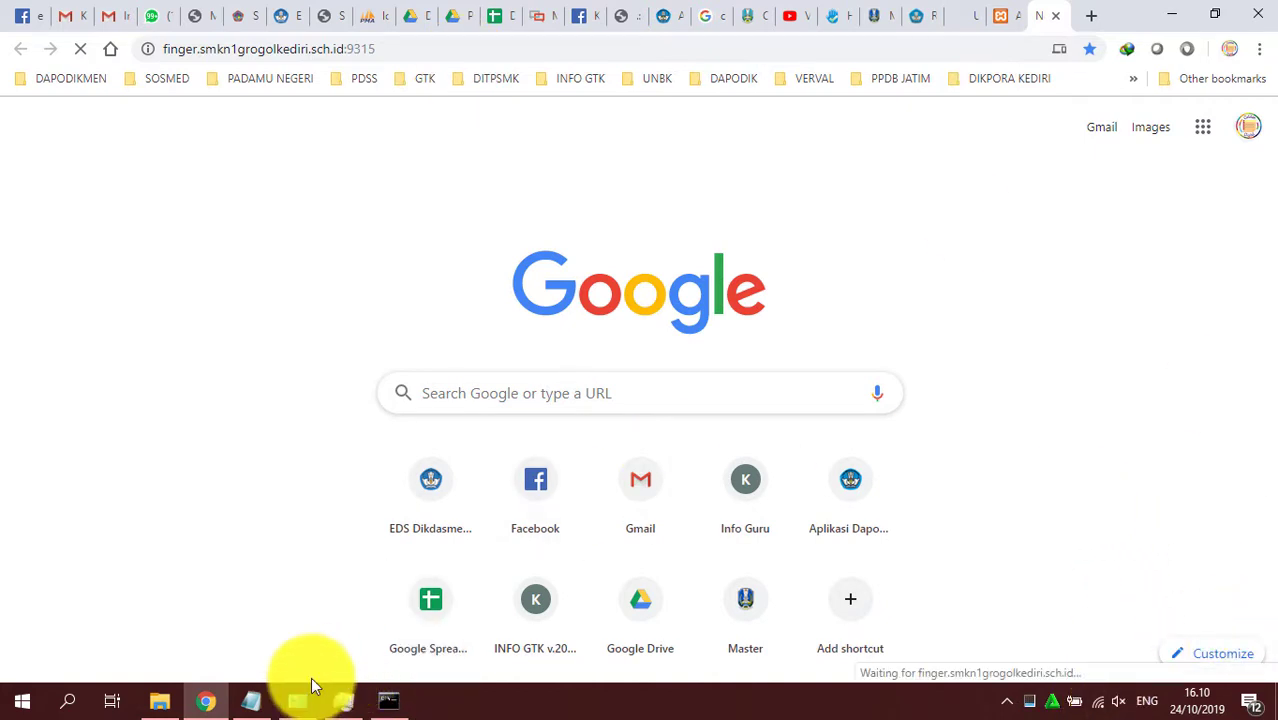
- Switch to Manajemen Absensi, rename the department OUR COMPANY to SMKN 1 Grogol, and recheck the department settings
{"action": "key", "text": "alt+Tab"}
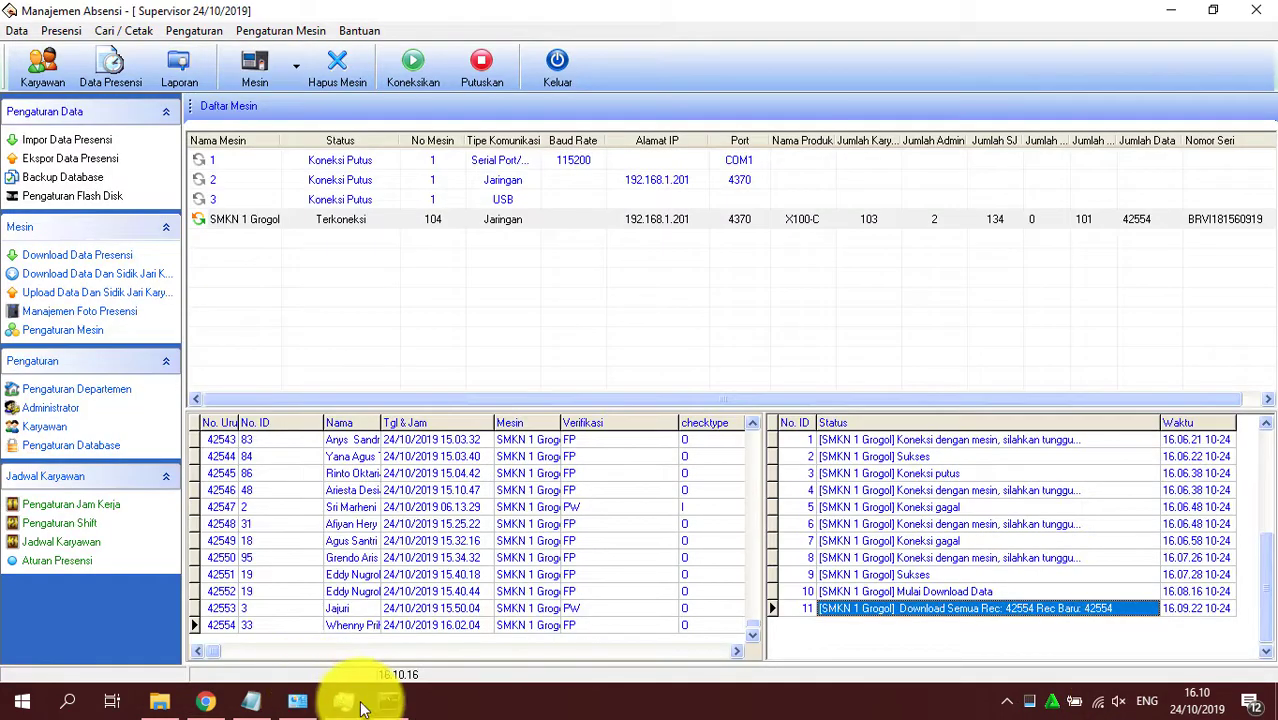
{"action": "mouse_move", "coordinate": [342, 690]}
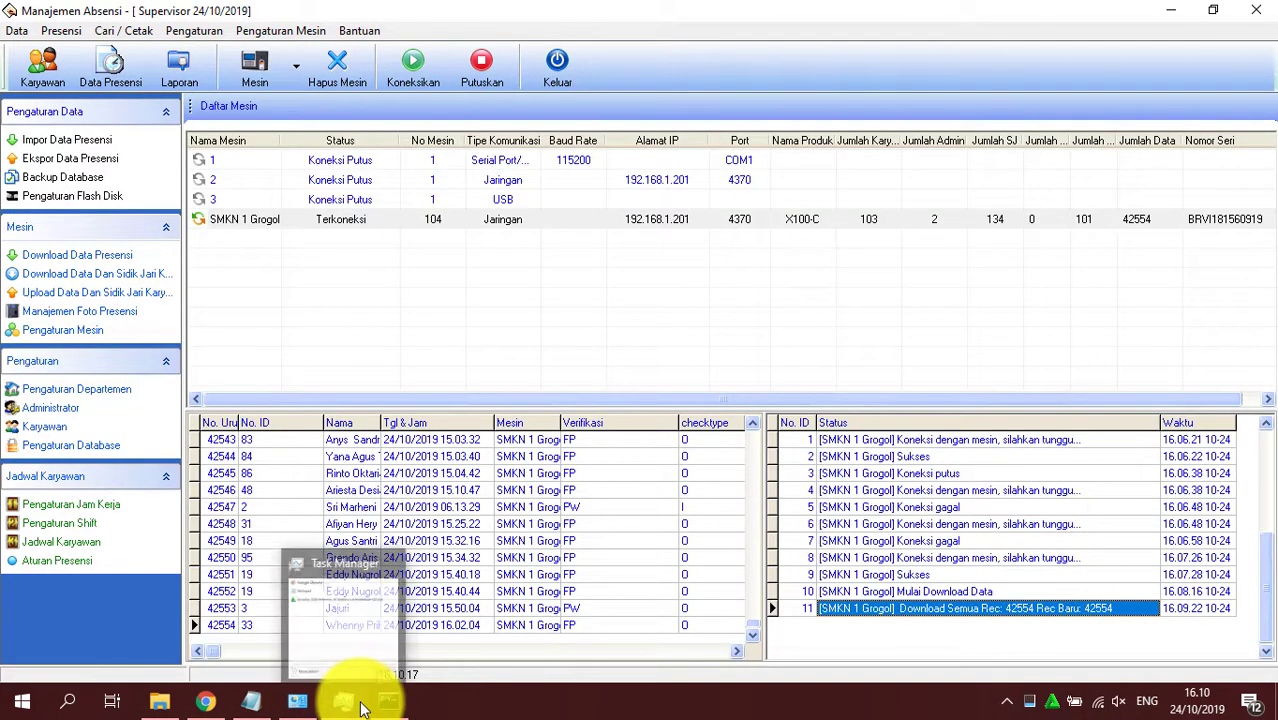
{"action": "left_click", "coordinate": [371, 278]}
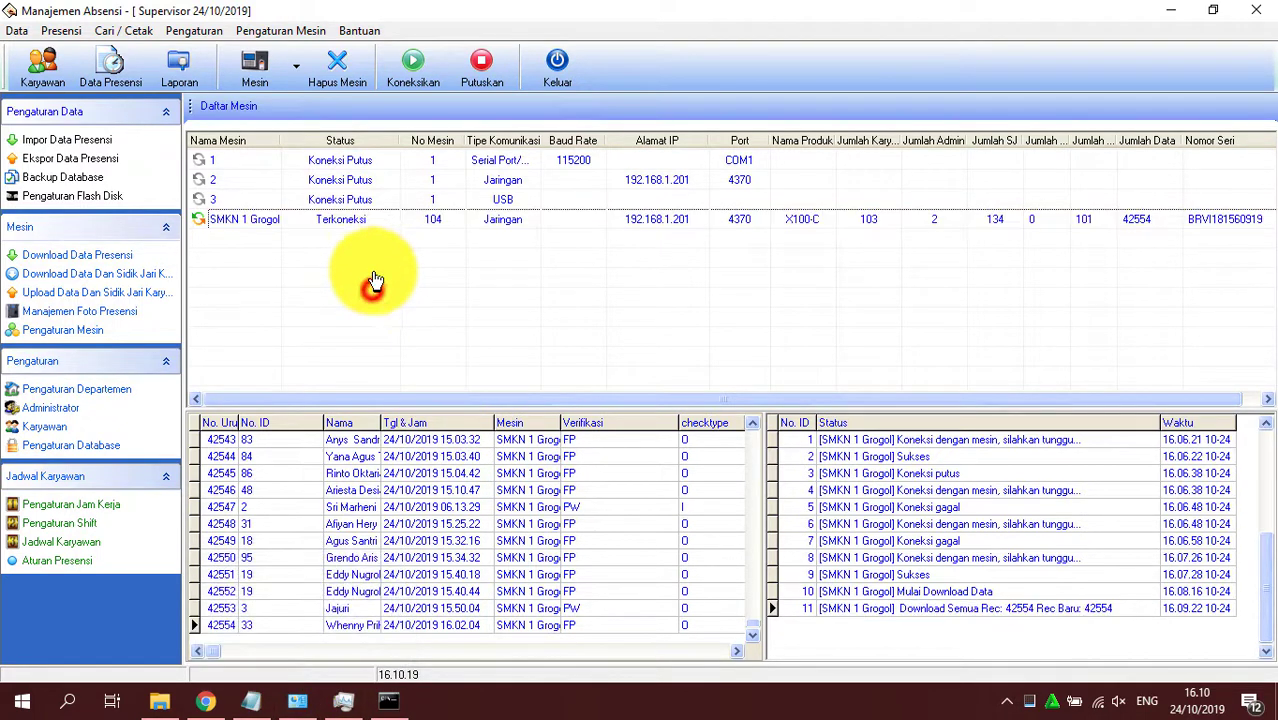
{"action": "left_click", "coordinate": [55, 389]}
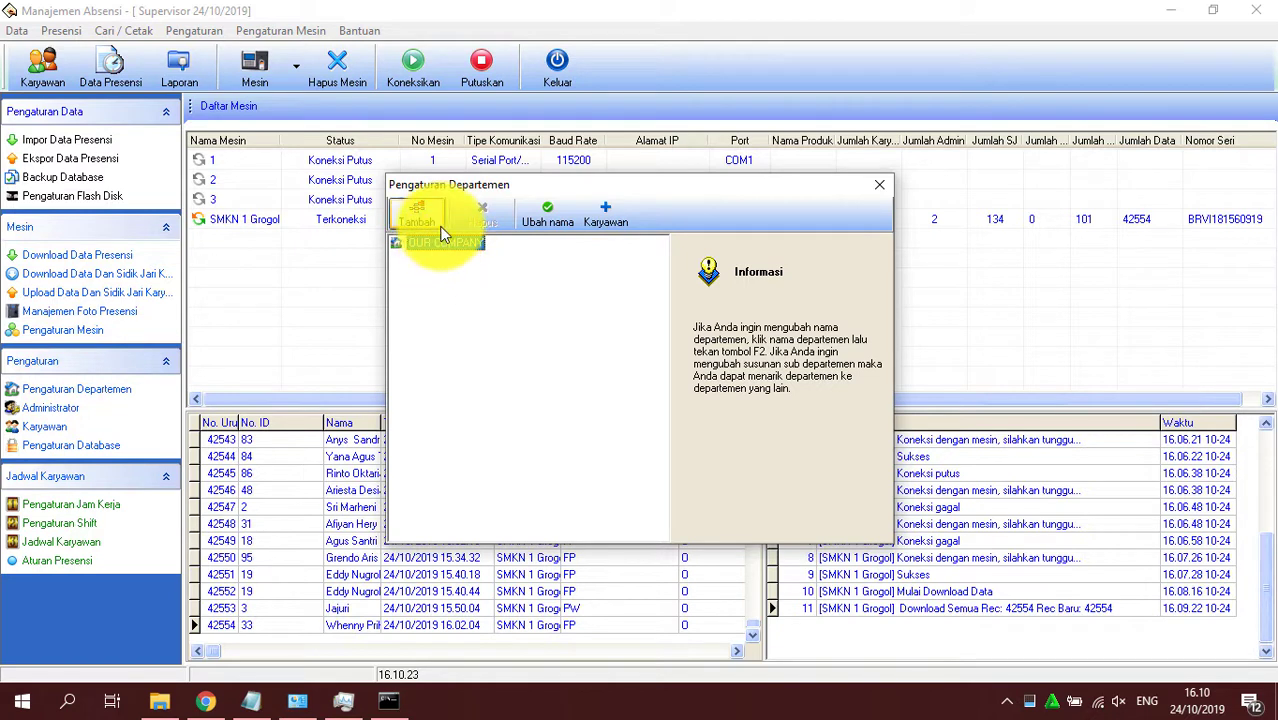
{"action": "left_click", "coordinate": [565, 220]}
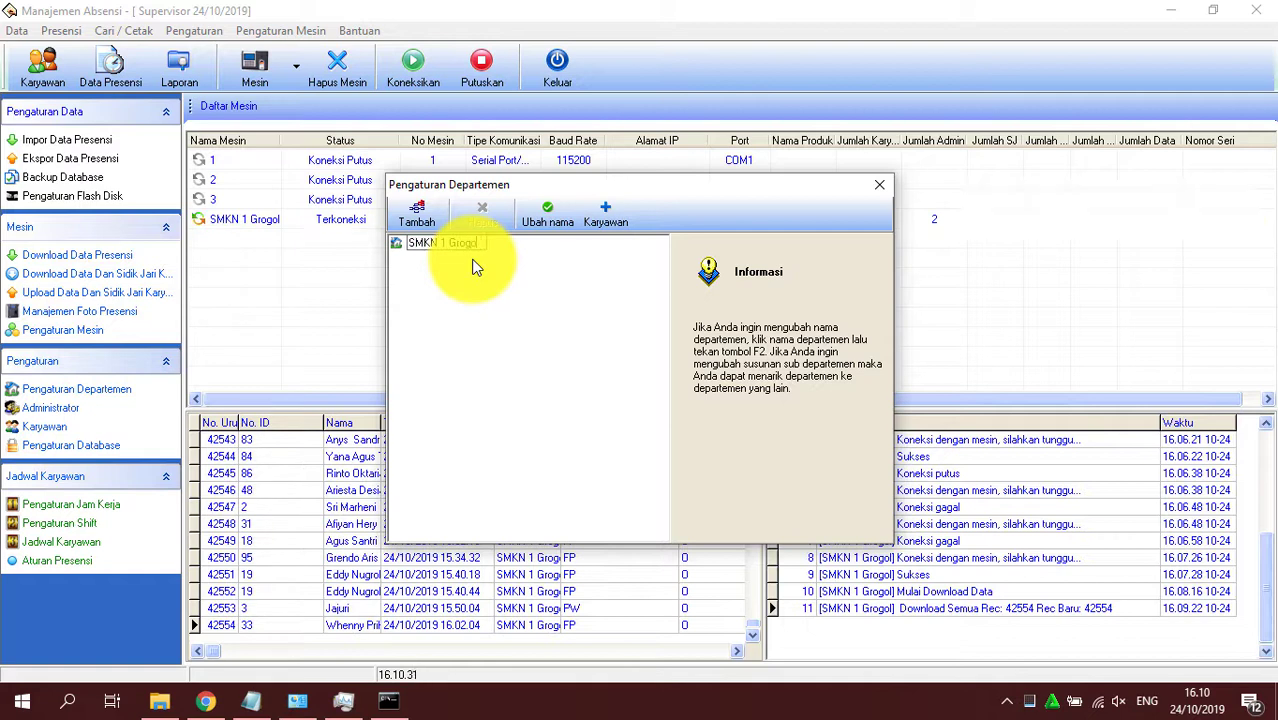
{"action": "left_click", "coordinate": [880, 186]}
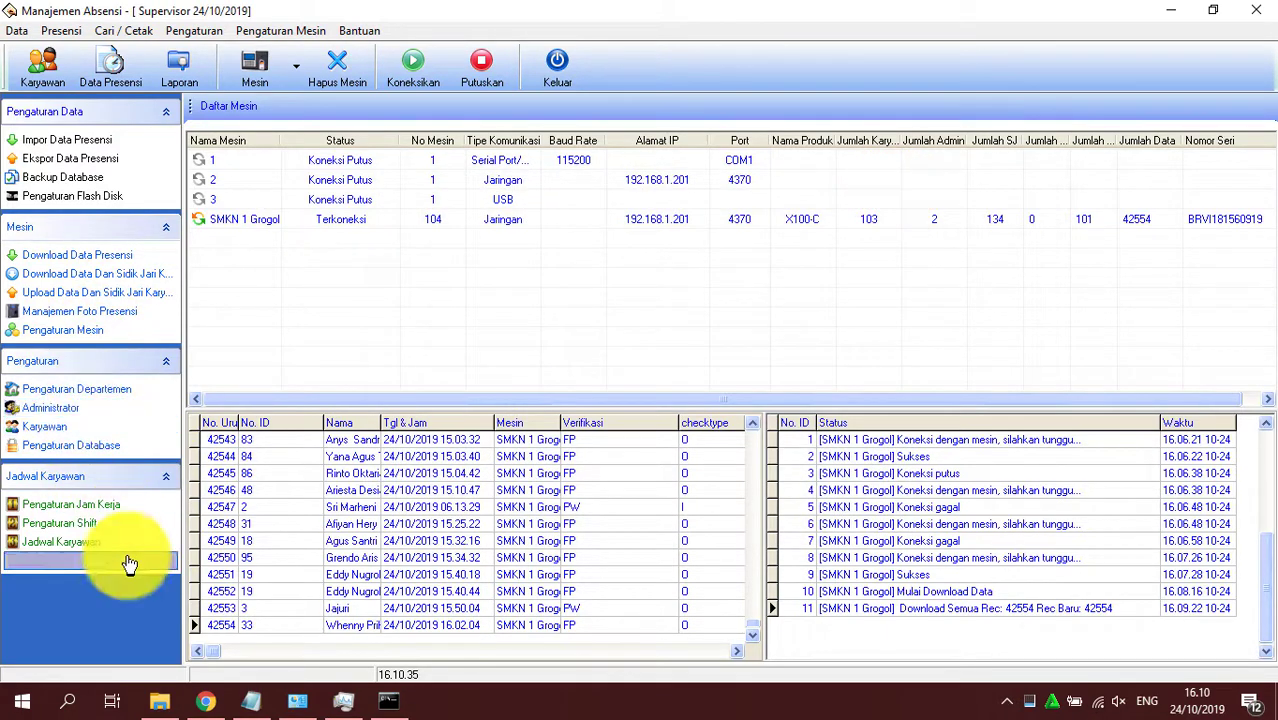
{"action": "left_click", "coordinate": [64, 390]}
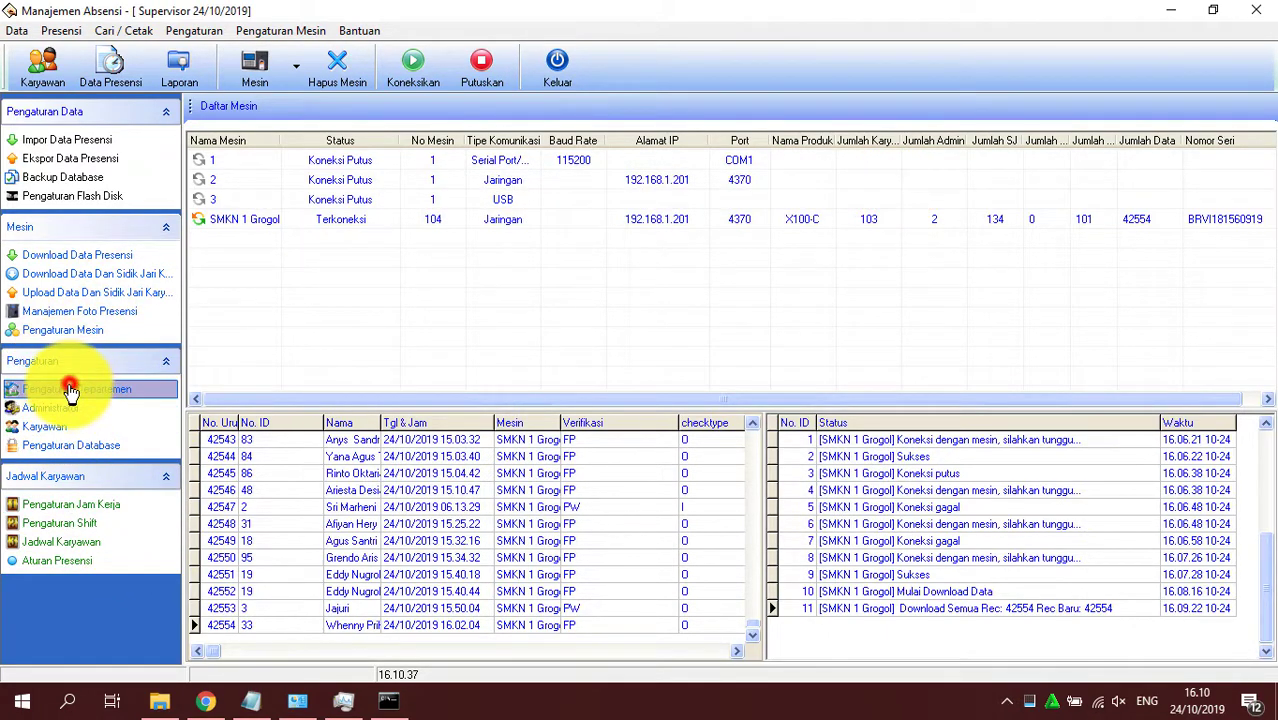
{"action": "left_click", "coordinate": [872, 188]}
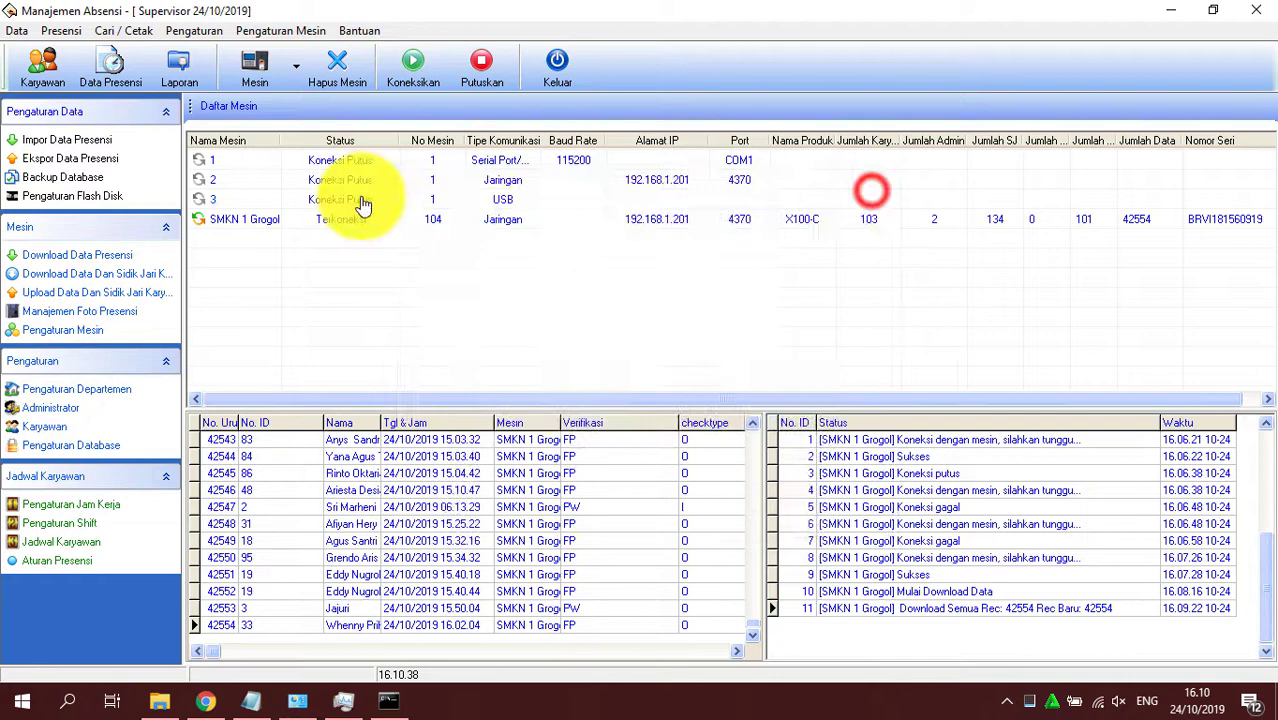
- Open the report and calculation window and calculate the transactions for all employees of the SMKN 1 Grogol department
{"action": "left_click", "coordinate": [180, 66]}
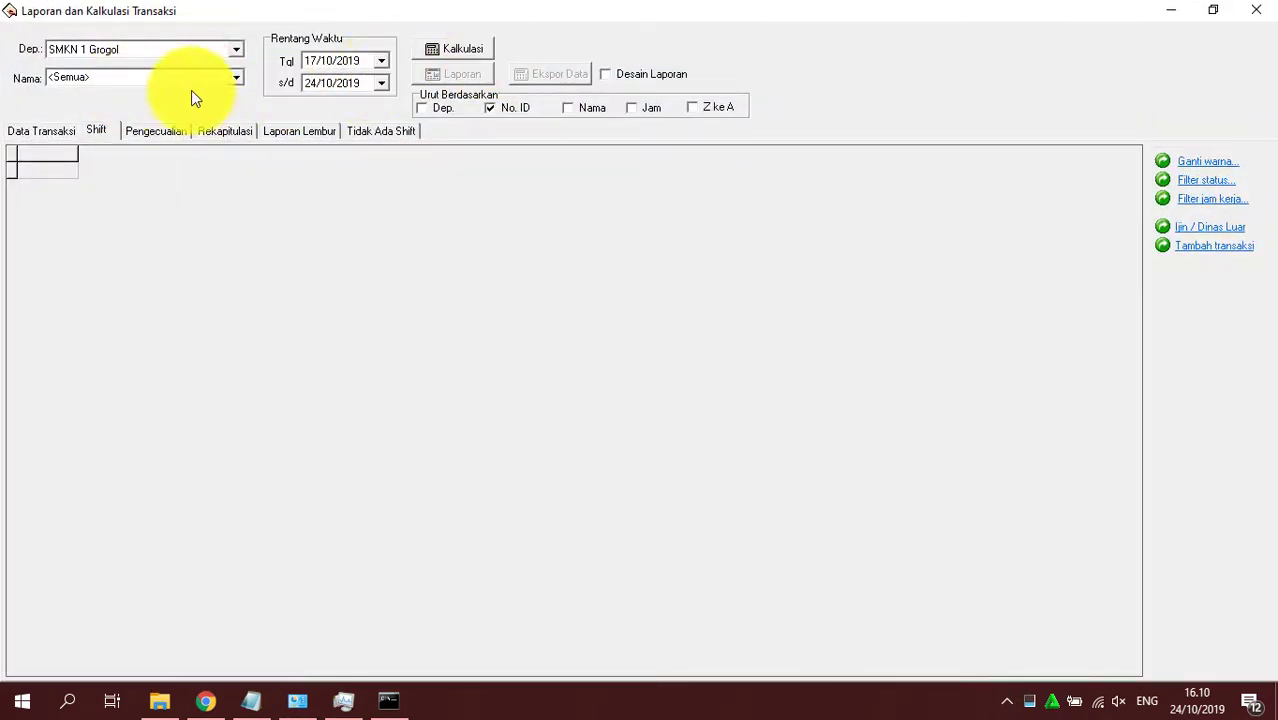
{"action": "left_click", "coordinate": [238, 52]}
{"action": "left_click", "coordinate": [237, 64]}
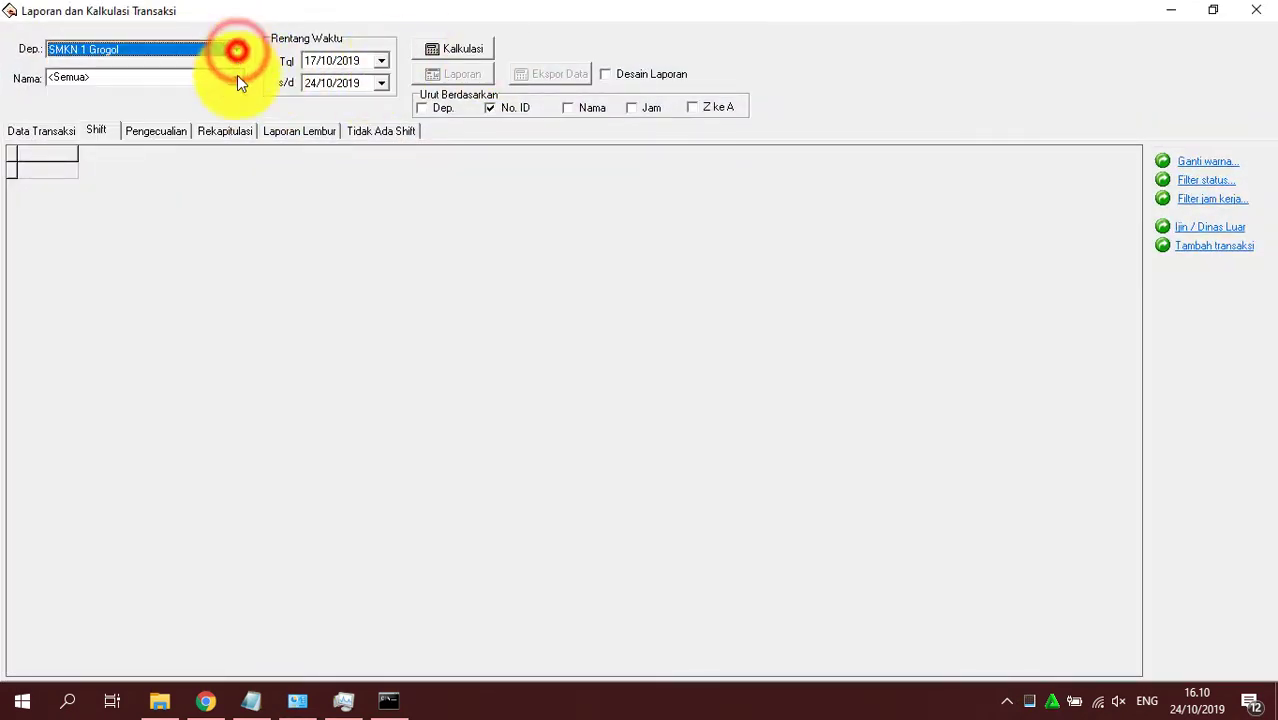
{"action": "left_click", "coordinate": [472, 48]}
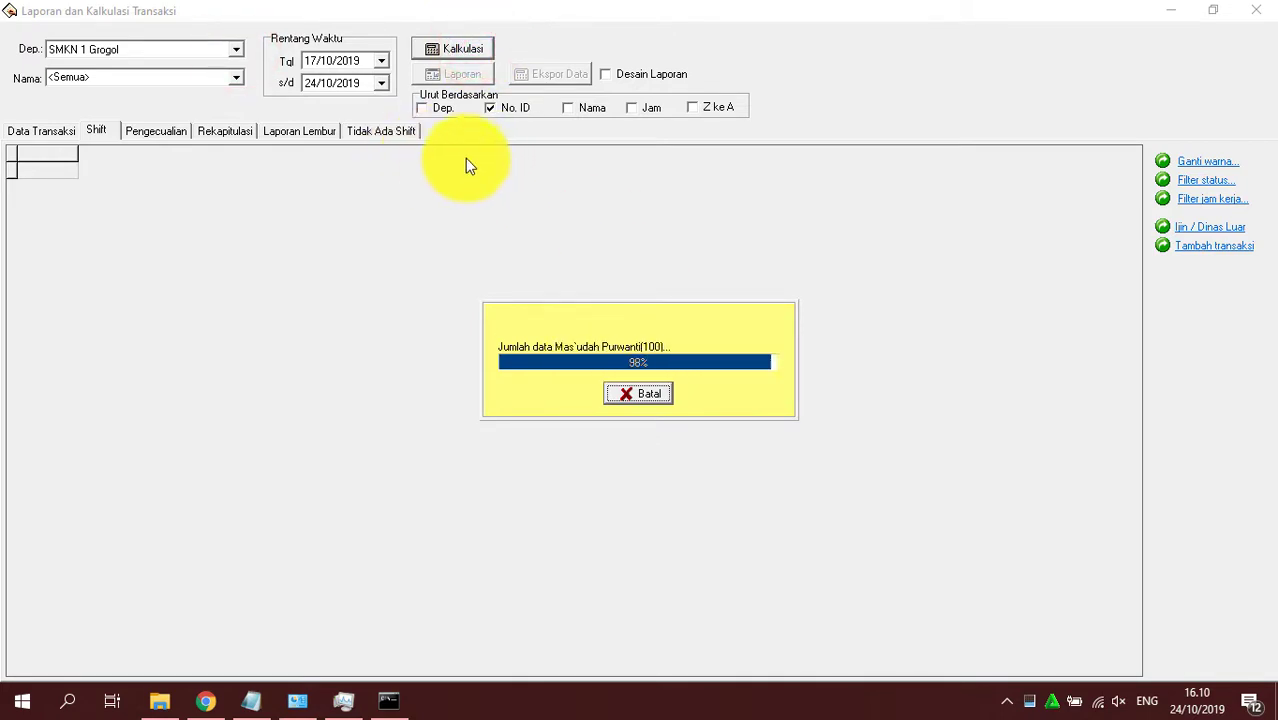
- Set the start date of the report range to 01/10/2019 and recalculate the transactions
{"action": "left_click", "coordinate": [381, 60]}
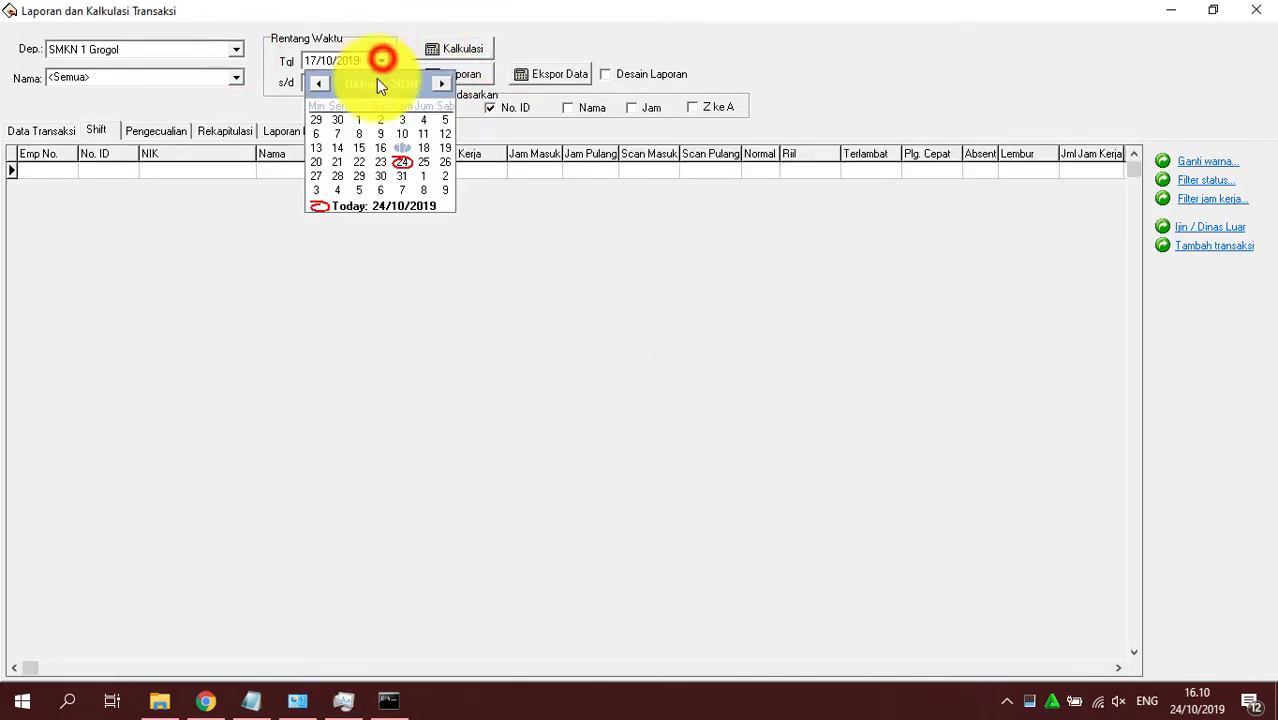
{"action": "left_click", "coordinate": [318, 83]}
{"action": "left_click", "coordinate": [442, 83]}
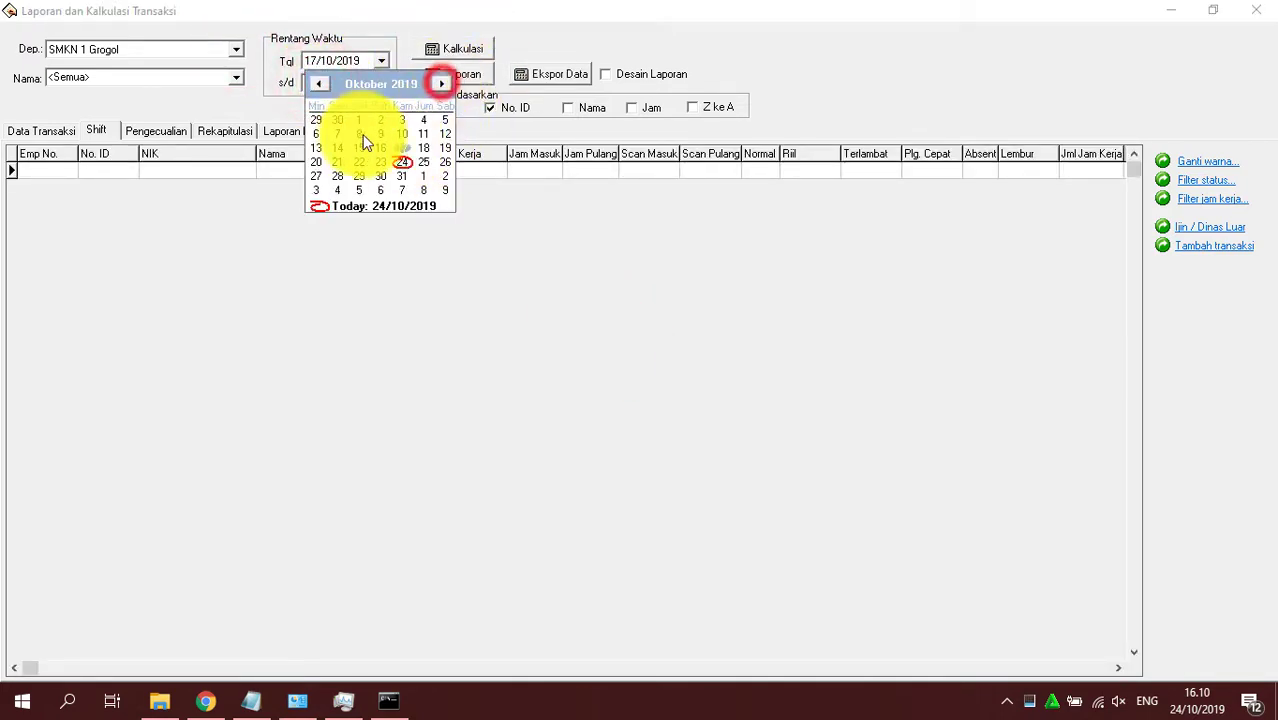
{"action": "left_click", "coordinate": [358, 120]}
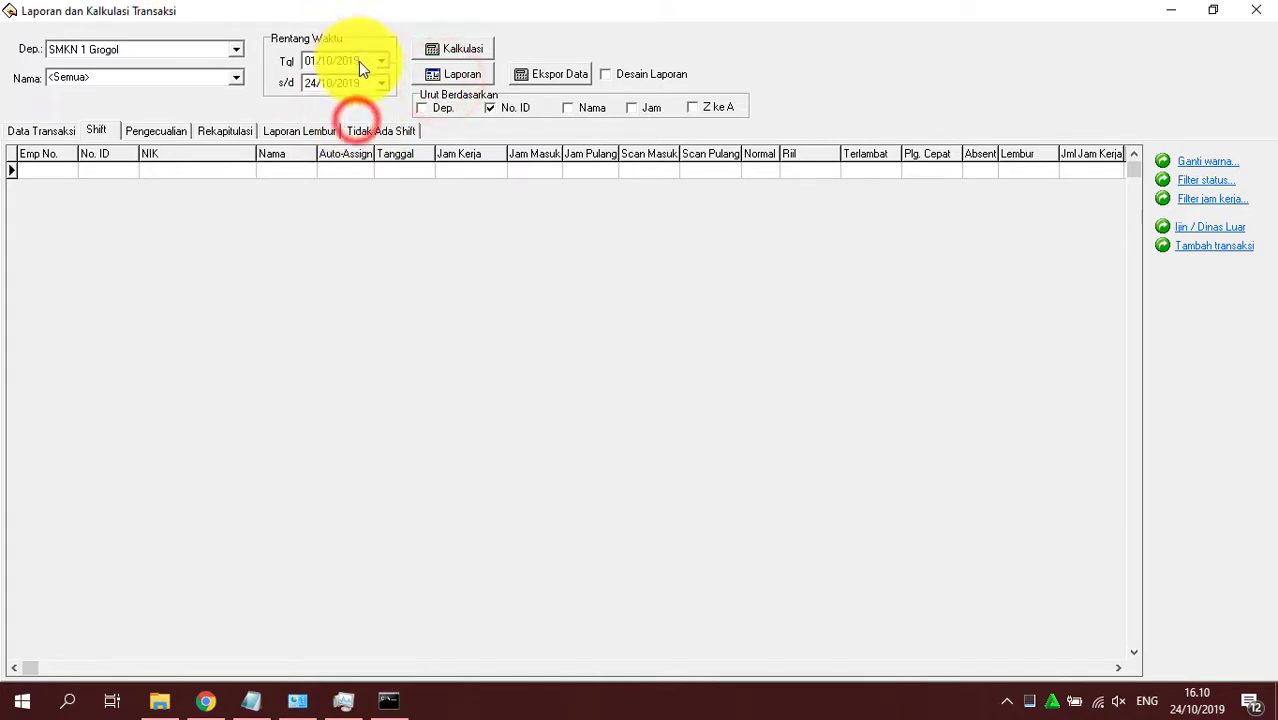
{"action": "left_click", "coordinate": [466, 47]}
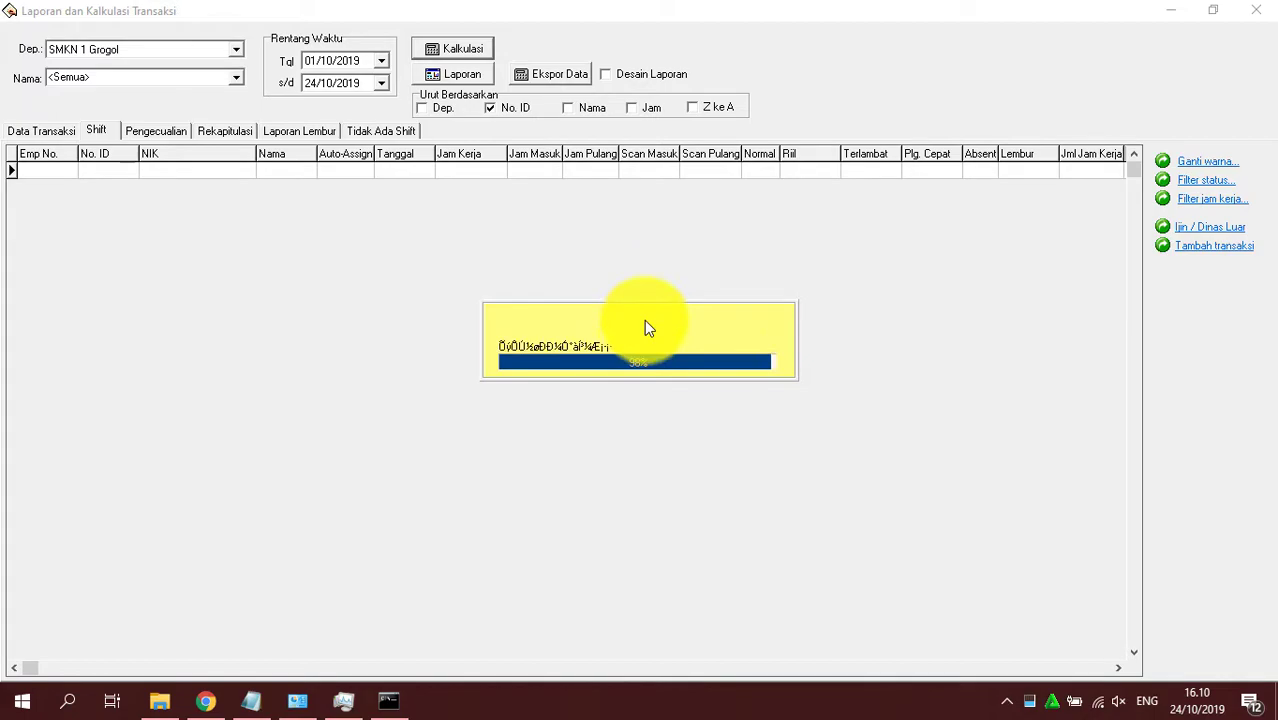
- Generate the Data Transaksi Karyawan report and set its preview zoom to 150%
{"action": "left_click", "coordinate": [492, 79]}
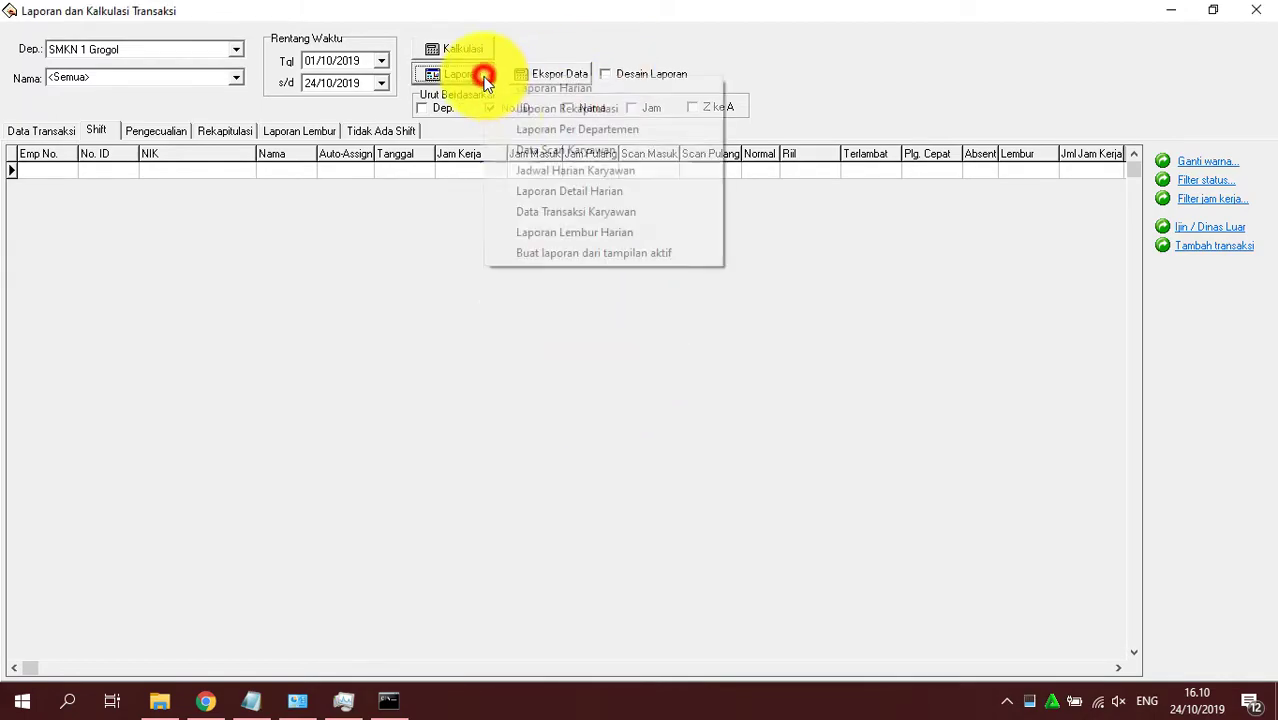
{"action": "left_click", "coordinate": [611, 219]}
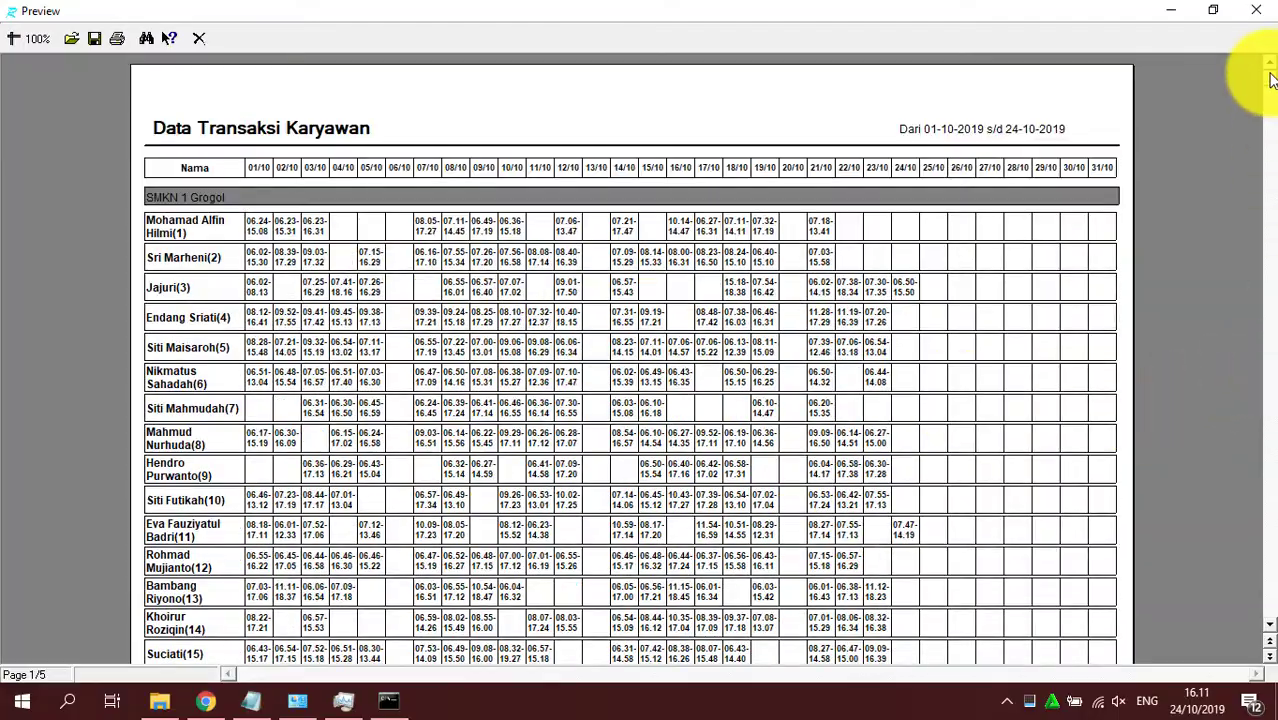
{"action": "mouse_move", "coordinate": [1271, 80]}
{"action": "left_mouse_down"}
{"action": "mouse_move", "coordinate": [1247, 428]}
{"action": "mouse_move", "coordinate": [1264, 72]}
{"action": "left_mouse_up"}
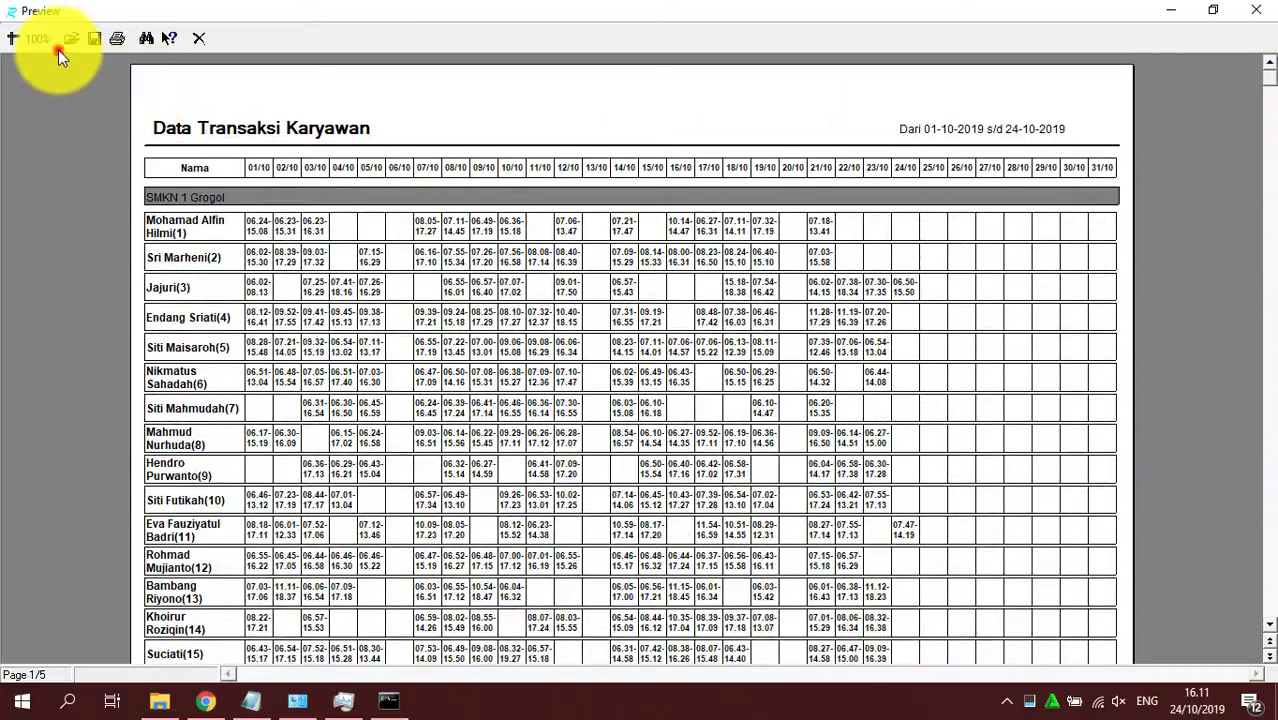
{"action": "left_click", "coordinate": [28, 40]}
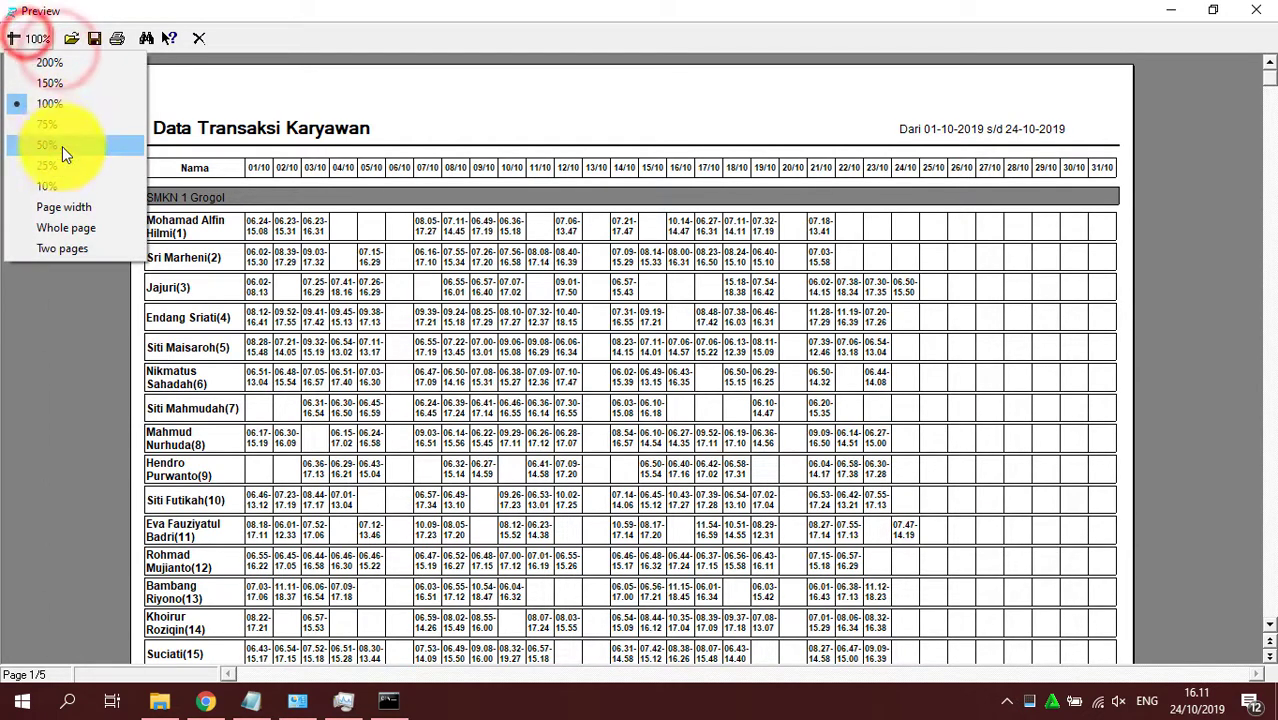
{"action": "left_click", "coordinate": [63, 87]}
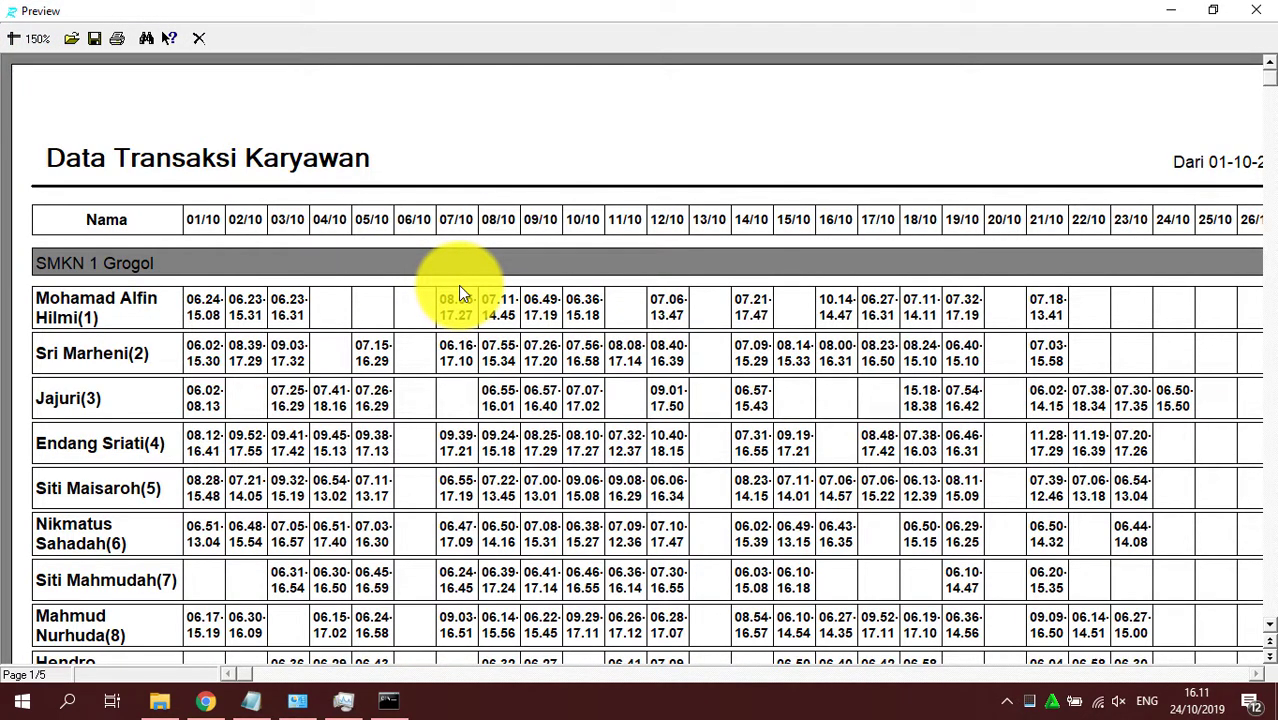
- Examine the employees' daily clock-in and clock-out times at the beginning of the report preview
{"action": "scroll", "coordinate": [569, 391], "scroll_direction": "down", "scroll_amount": 3}
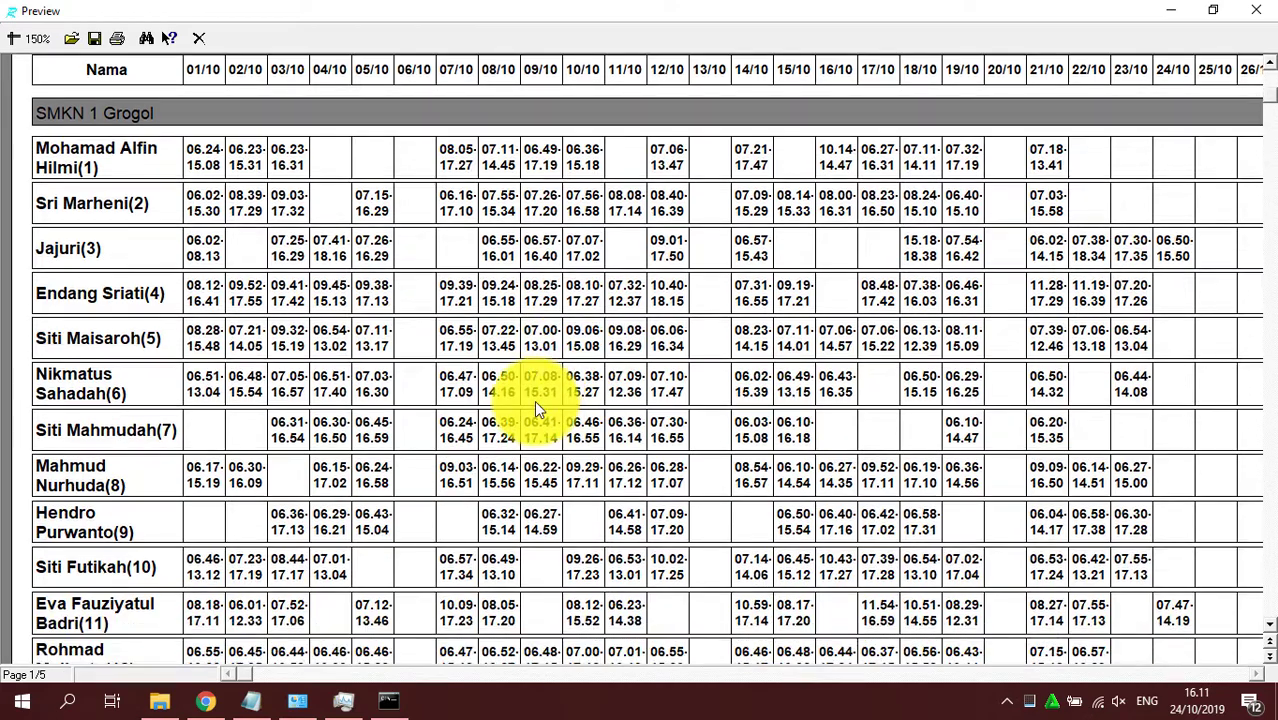
{"action": "scroll", "coordinate": [534, 400], "scroll_direction": "up", "scroll_amount": 2}
{"action": "scroll", "coordinate": [135, 300], "scroll_direction": "up", "scroll_amount": 2}
{"action": "scroll", "coordinate": [175, 230], "scroll_direction": "down", "scroll_amount": 1}
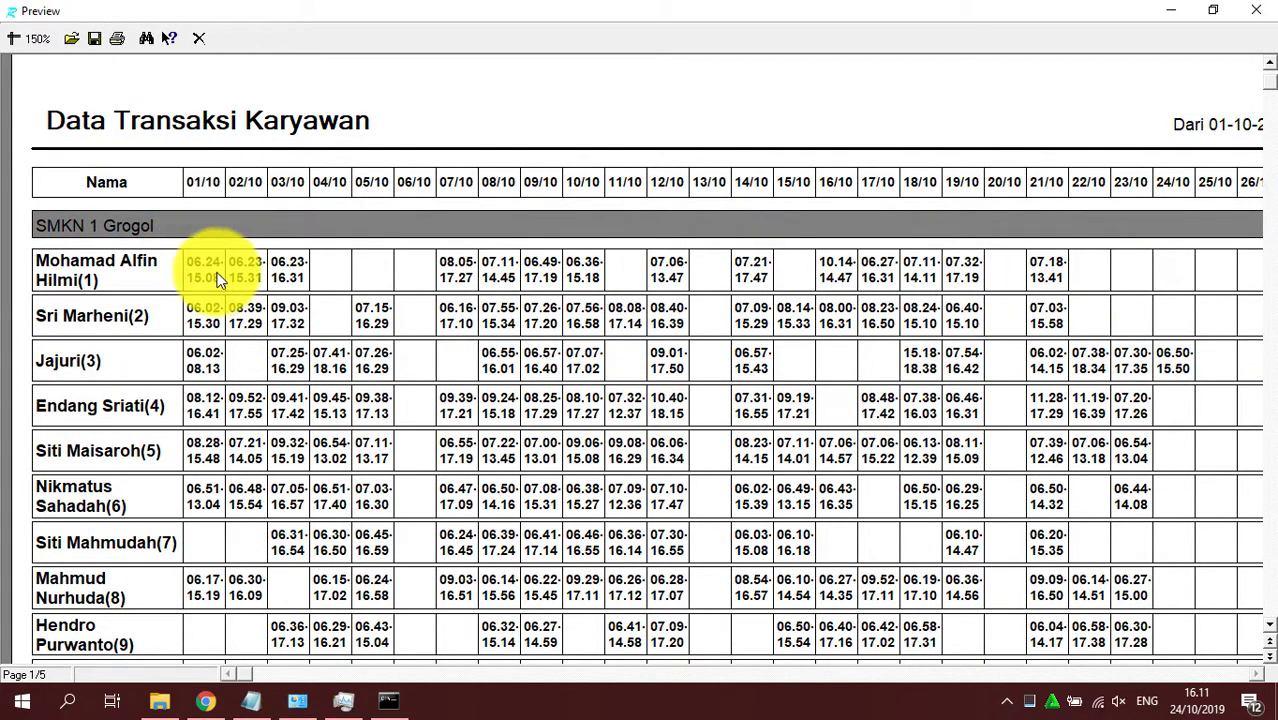
{"action": "scroll", "coordinate": [218, 278], "scroll_direction": "down", "scroll_amount": 4}
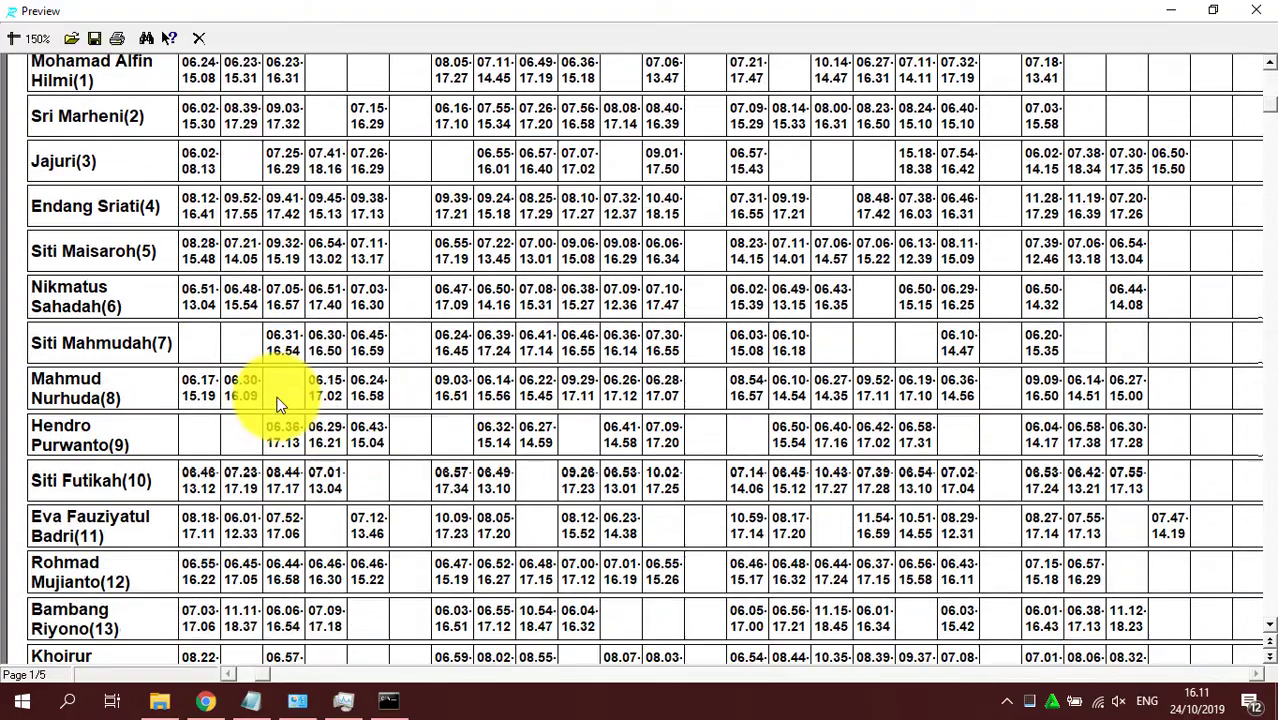
{"action": "scroll", "coordinate": [280, 404], "scroll_direction": "up", "scroll_amount": 5}
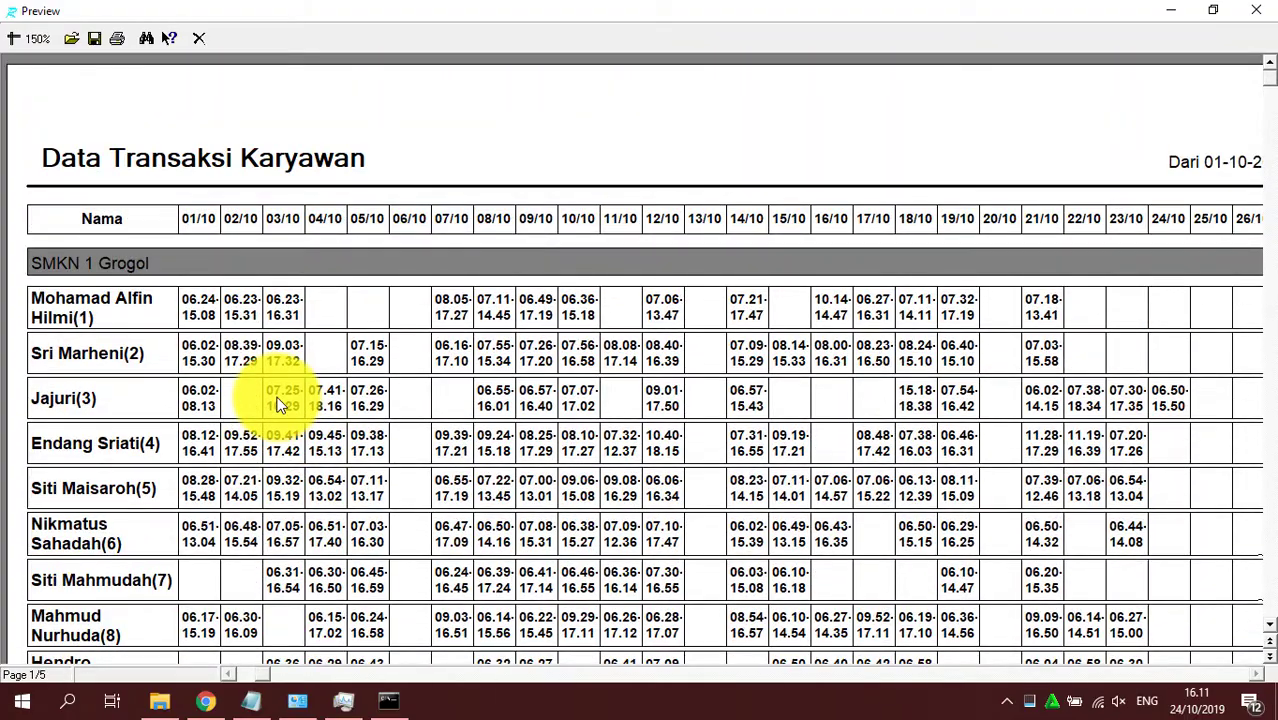
{"action": "scroll", "coordinate": [280, 404], "scroll_direction": "down", "scroll_amount": 5}
{"action": "scroll", "coordinate": [285, 399], "scroll_direction": "up", "scroll_amount": 5}
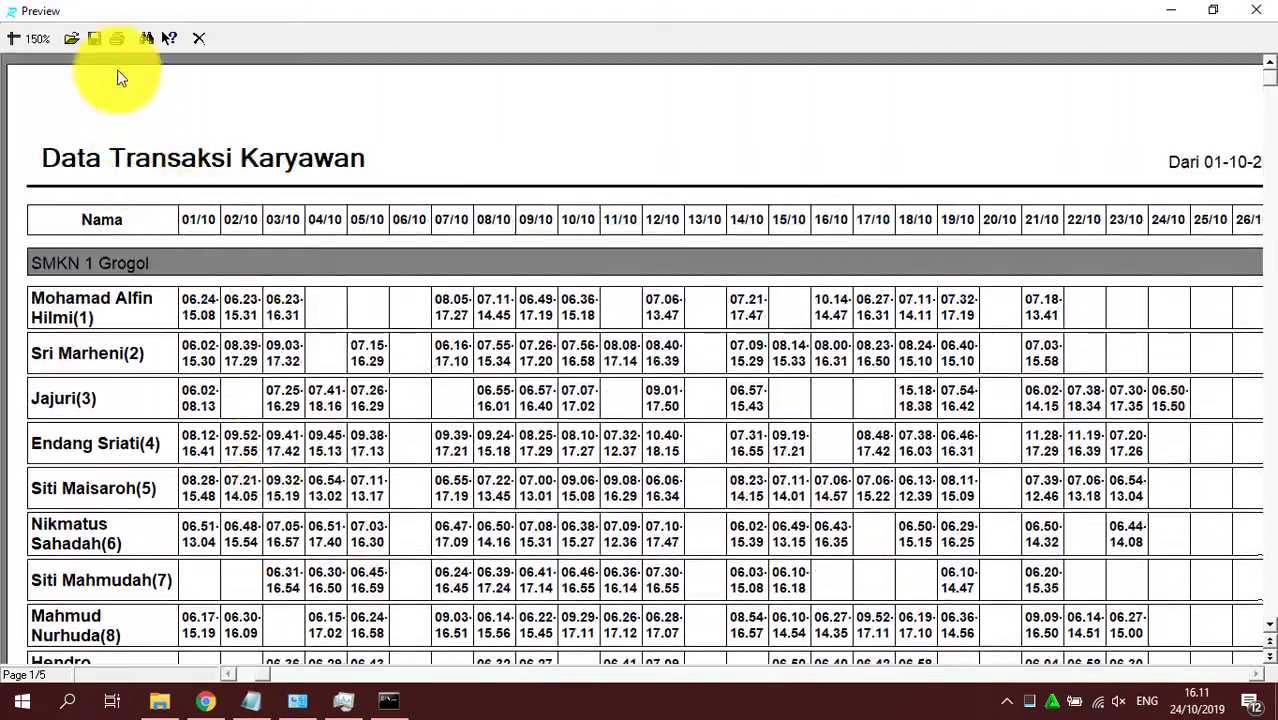
- Check which printers are available for the report and leave the print settings without printing
{"action": "left_click", "coordinate": [117, 40]}
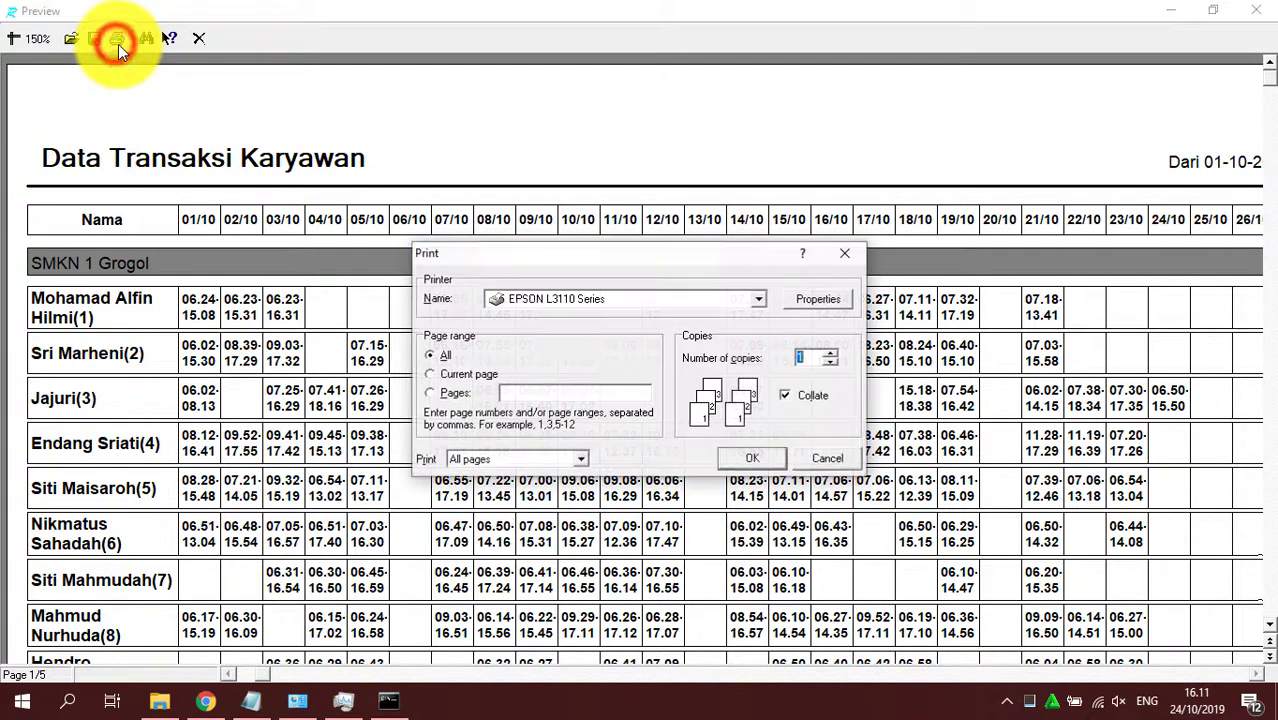
{"action": "left_click", "coordinate": [759, 299]}
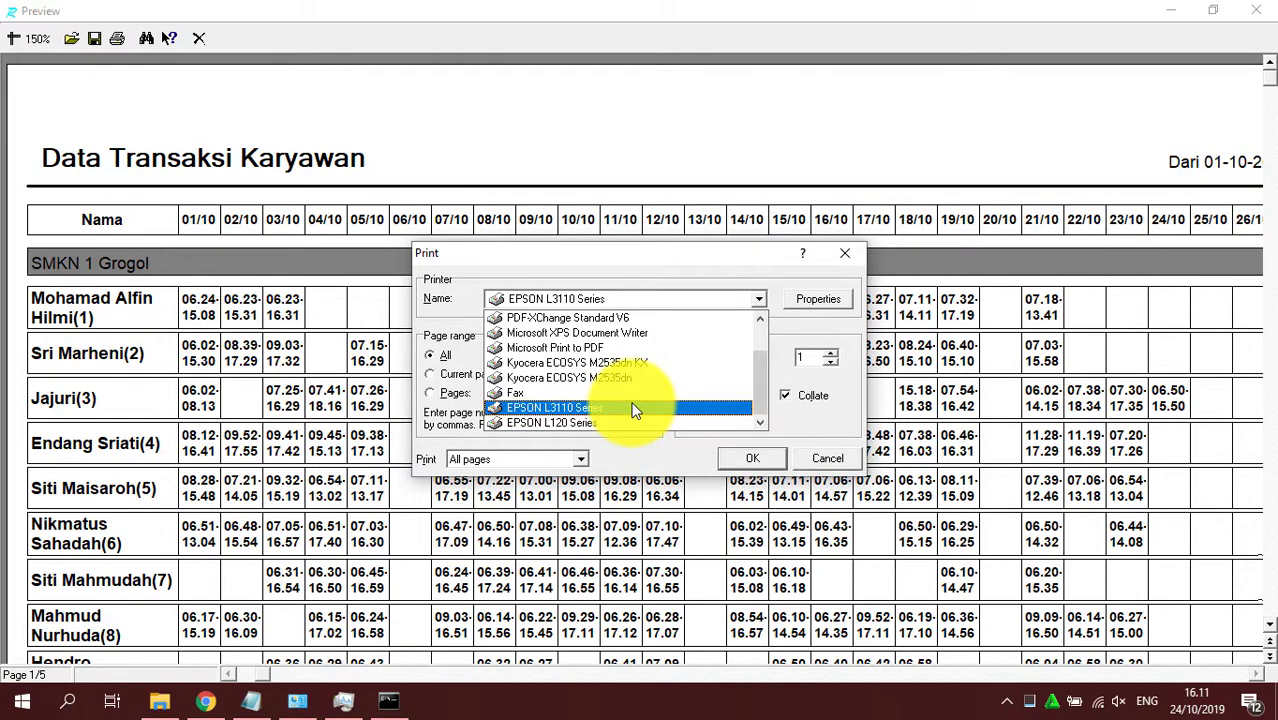
{"action": "scroll", "coordinate": [847, 466], "scroll_direction": "down", "scroll_amount": 1}
{"action": "left_click", "coordinate": [833, 458]}
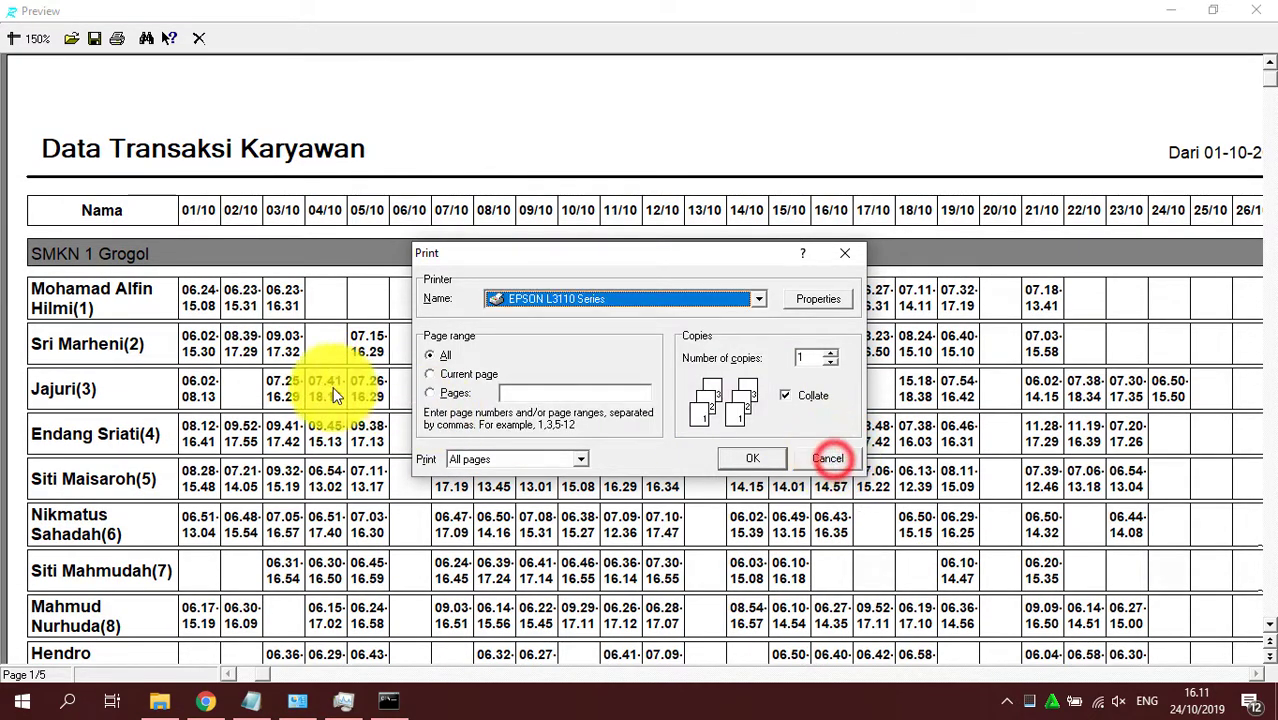
{"action": "left_click", "coordinate": [851, 462]}
- Review the attendance times down to the end of the report's first page, and close the preview
{"action": "scroll", "coordinate": [518, 381], "scroll_direction": "down", "scroll_amount": 5}
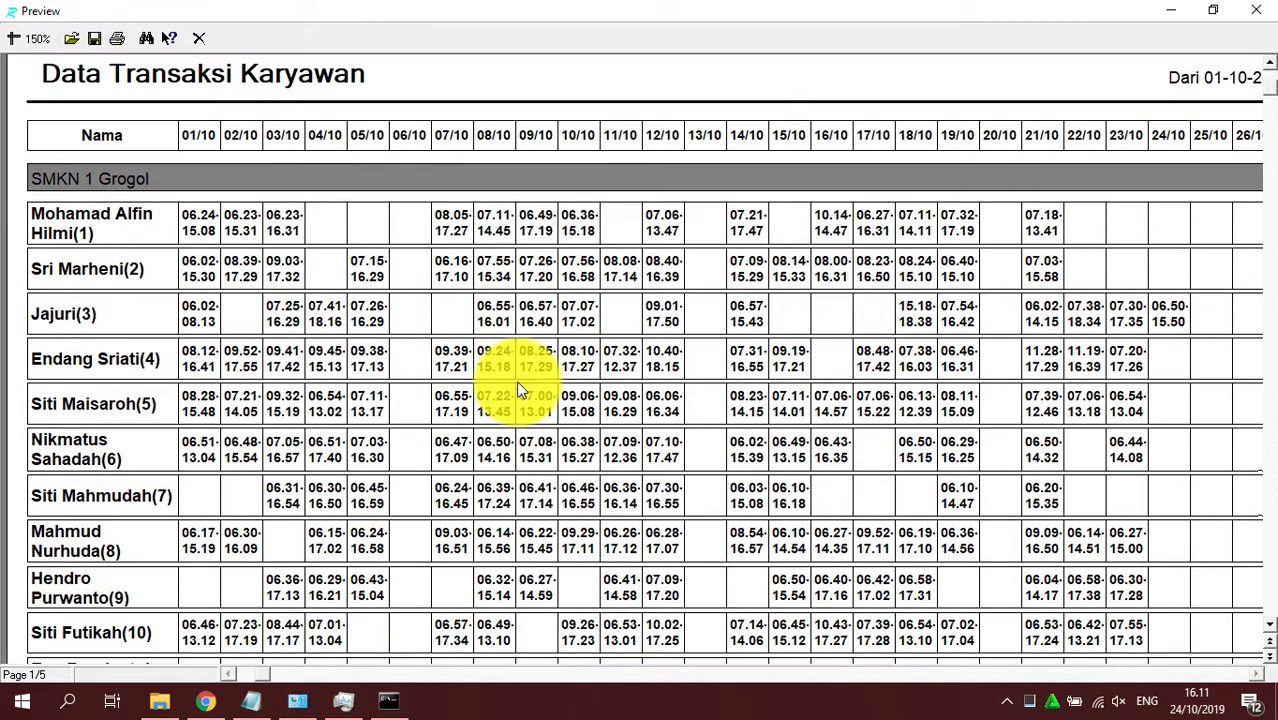
{"action": "scroll", "coordinate": [518, 381], "scroll_direction": "down", "scroll_amount": 3}
{"action": "scroll", "coordinate": [518, 382], "scroll_direction": "up", "scroll_amount": 4}
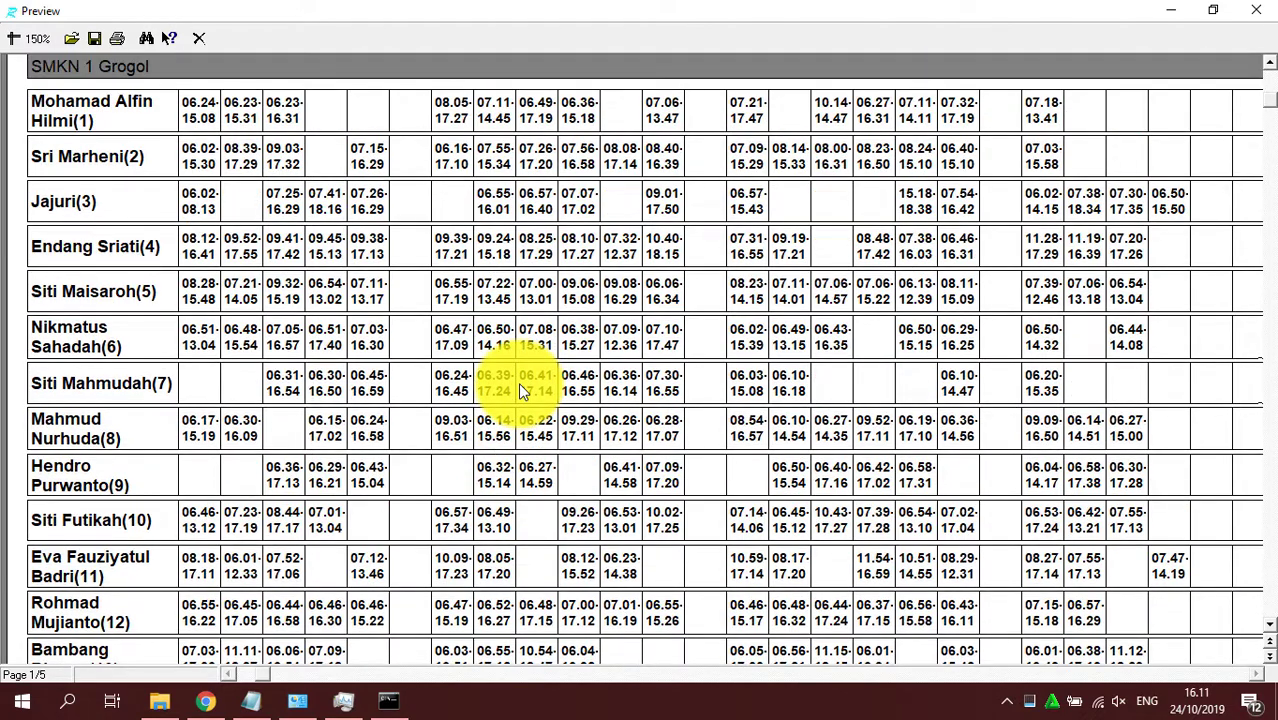
{"action": "scroll", "coordinate": [518, 382], "scroll_direction": "down", "scroll_amount": 1}
{"action": "scroll", "coordinate": [541, 380], "scroll_direction": "down", "scroll_amount": 3}
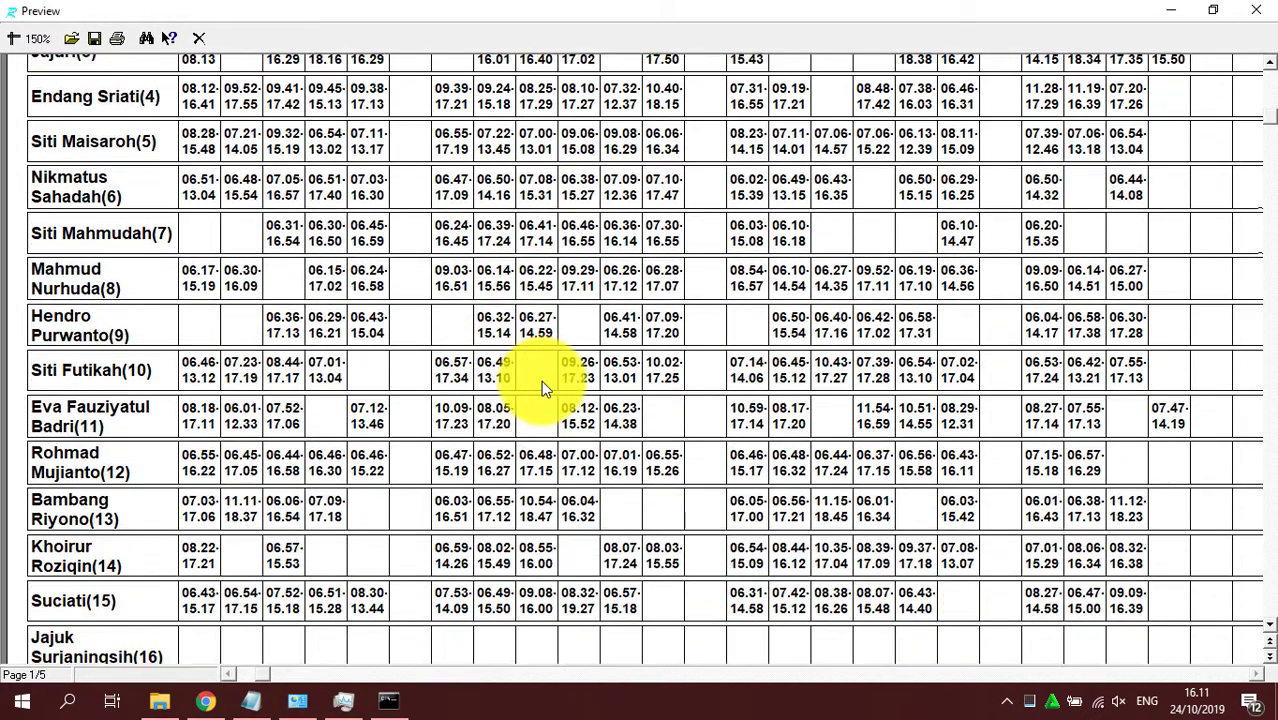
{"action": "scroll", "coordinate": [179, 546], "scroll_direction": "down", "scroll_amount": 1}
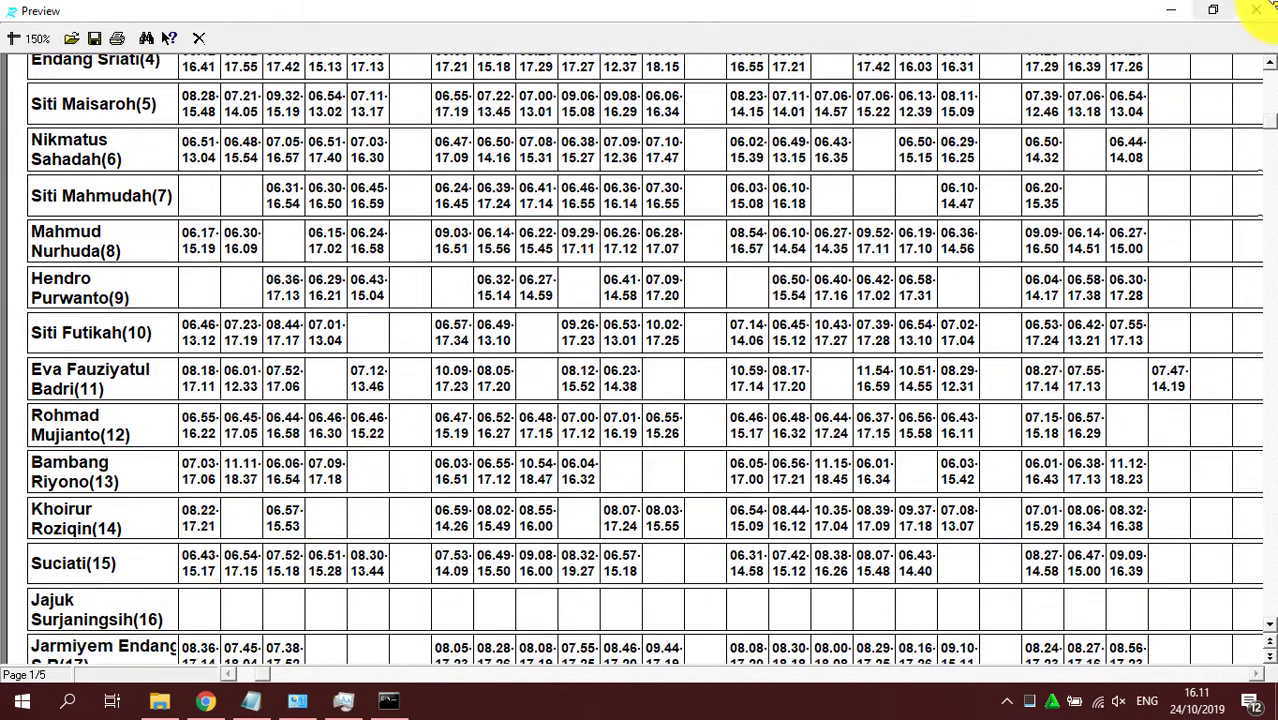
{"action": "scroll", "coordinate": [684, 396], "scroll_direction": "down", "scroll_amount": 3}
{"action": "scroll", "coordinate": [325, 417], "scroll_direction": "down", "scroll_amount": 4}
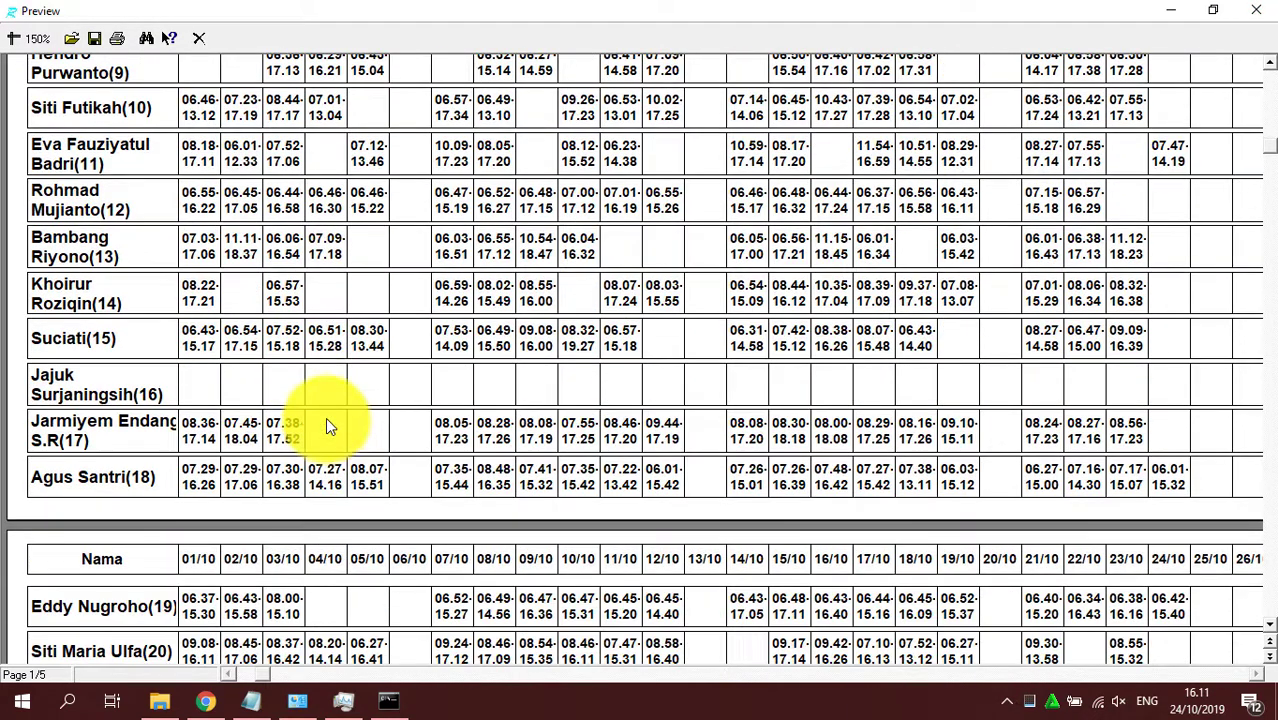
{"action": "scroll", "coordinate": [218, 352], "scroll_direction": "up", "scroll_amount": 2}
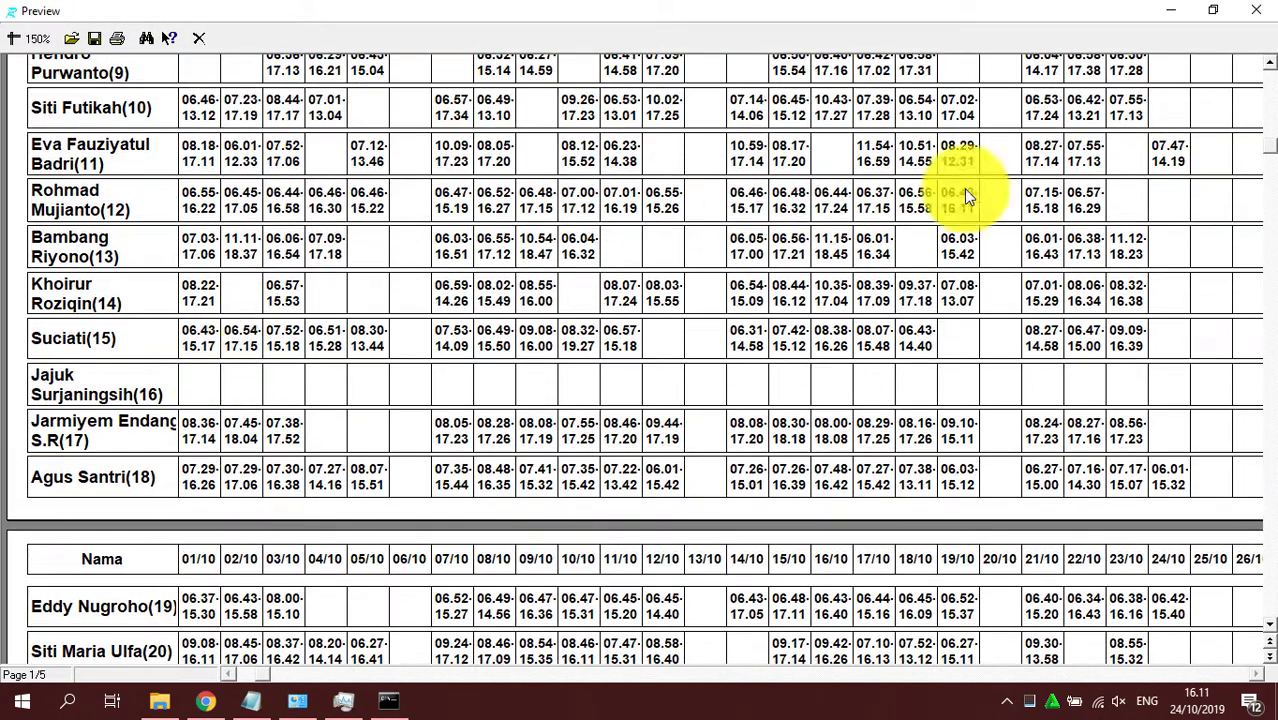
{"action": "left_click", "coordinate": [1268, 12]}
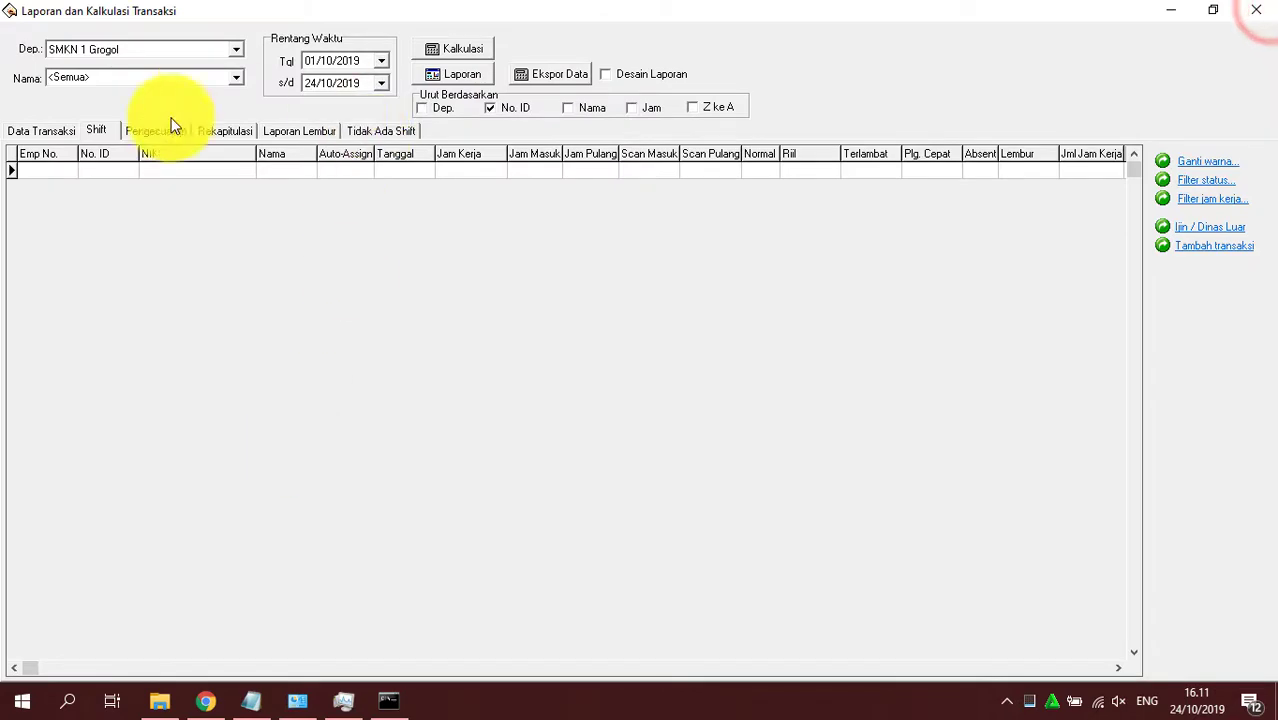
- Close the Laporan dan Kalkulasi Transaksi window to return to the machine list
{"action": "left_click", "coordinate": [205, 703]}
{"action": "left_click", "coordinate": [205, 703]}
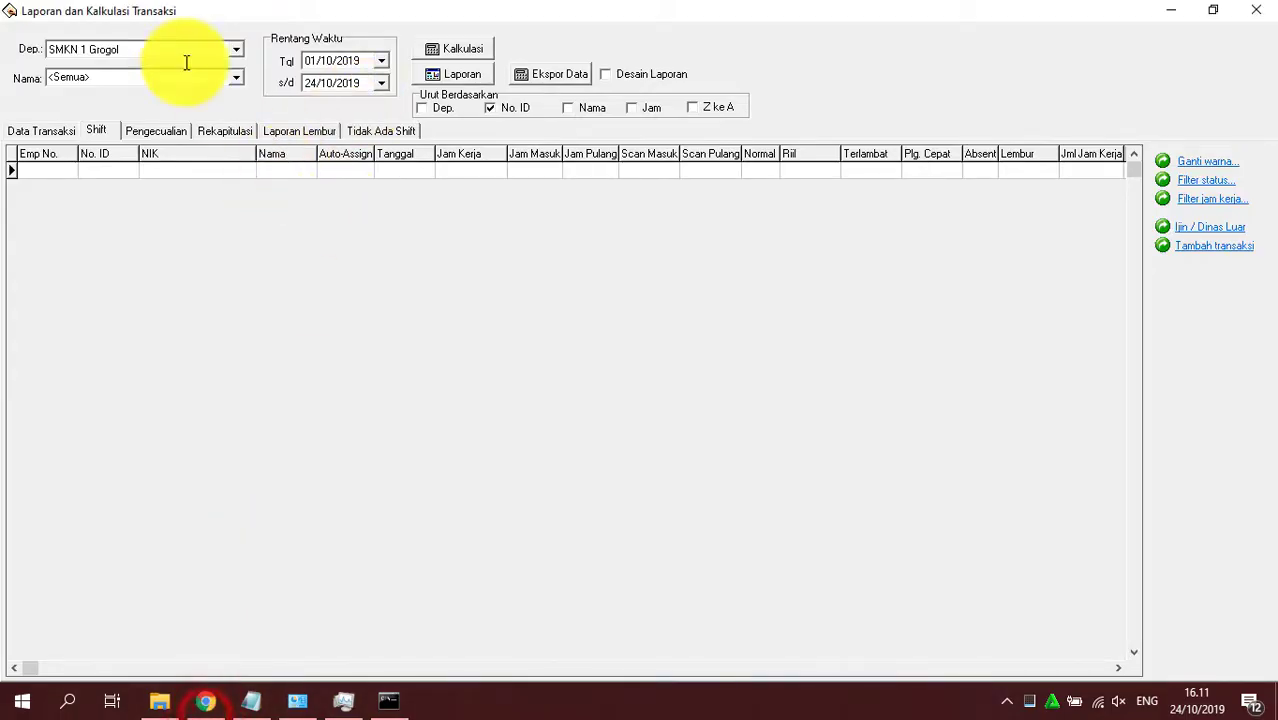
{"action": "left_click", "coordinate": [1262, 8]}
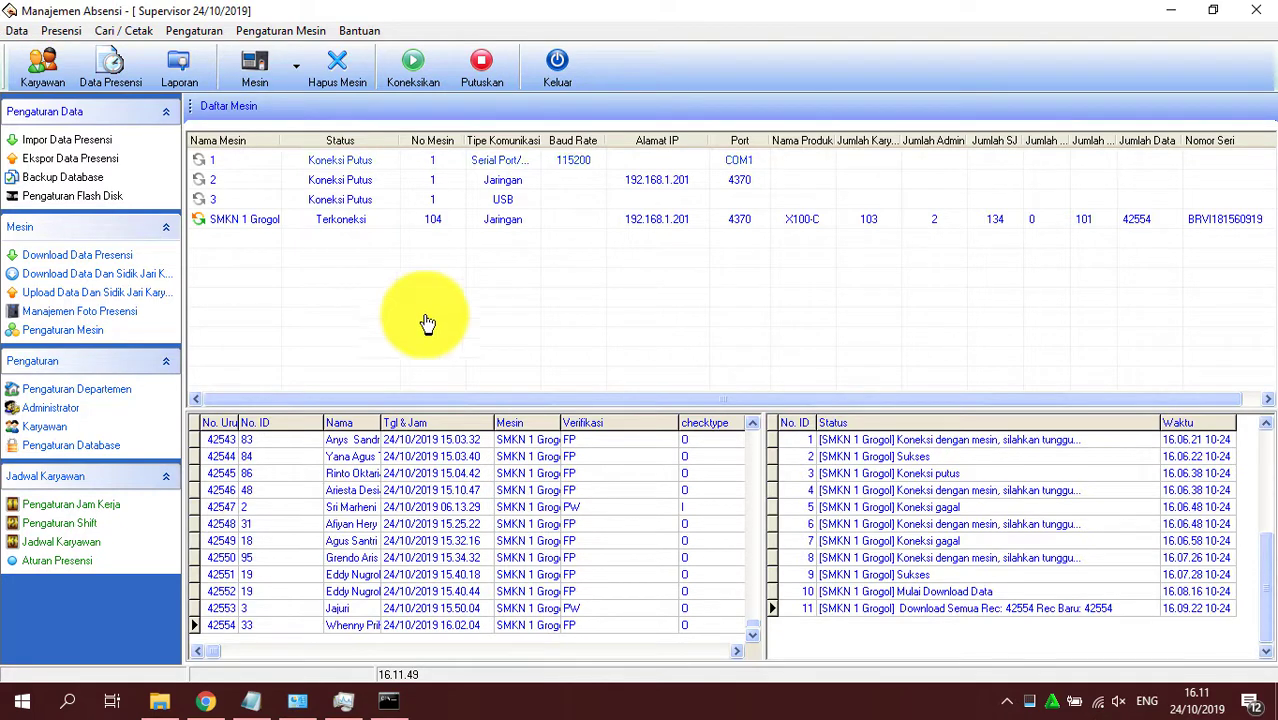
- Switch to File Explorer and go up to the DRIVER ATT FINGER SOLUTION folder to view its contents
{"action": "left_click", "coordinate": [160, 702]}
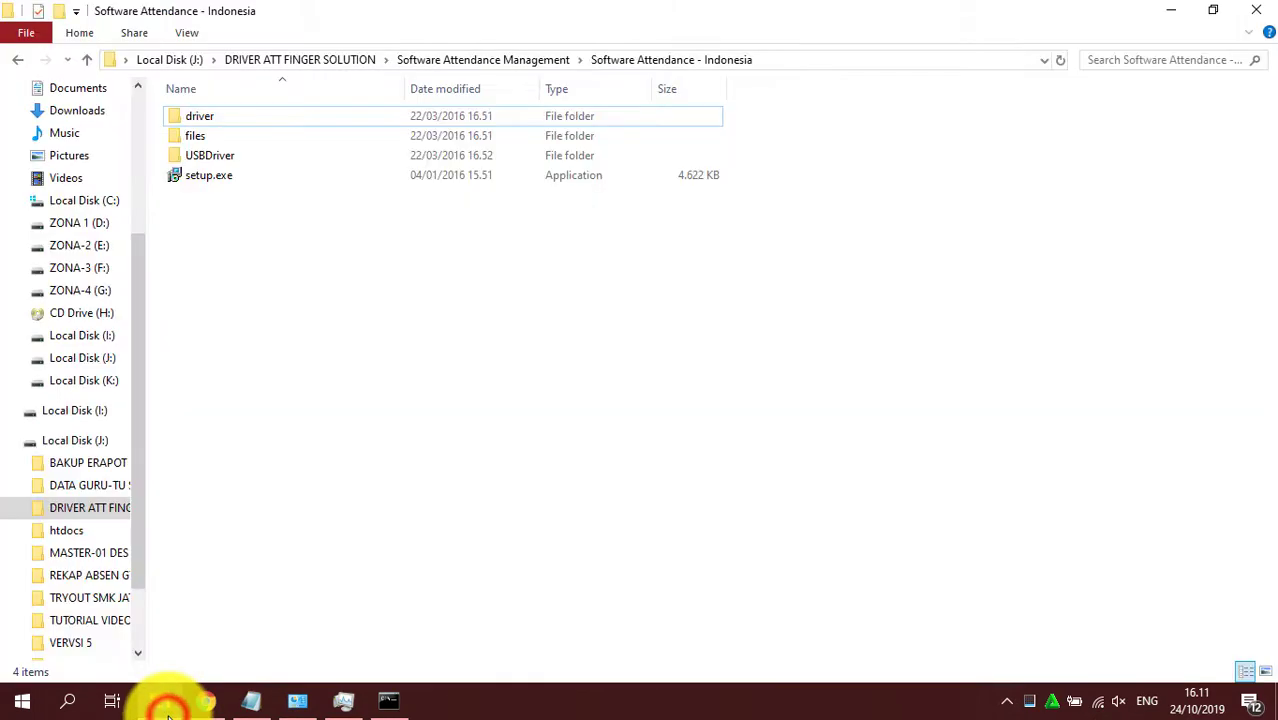
{"action": "left_click", "coordinate": [487, 59]}
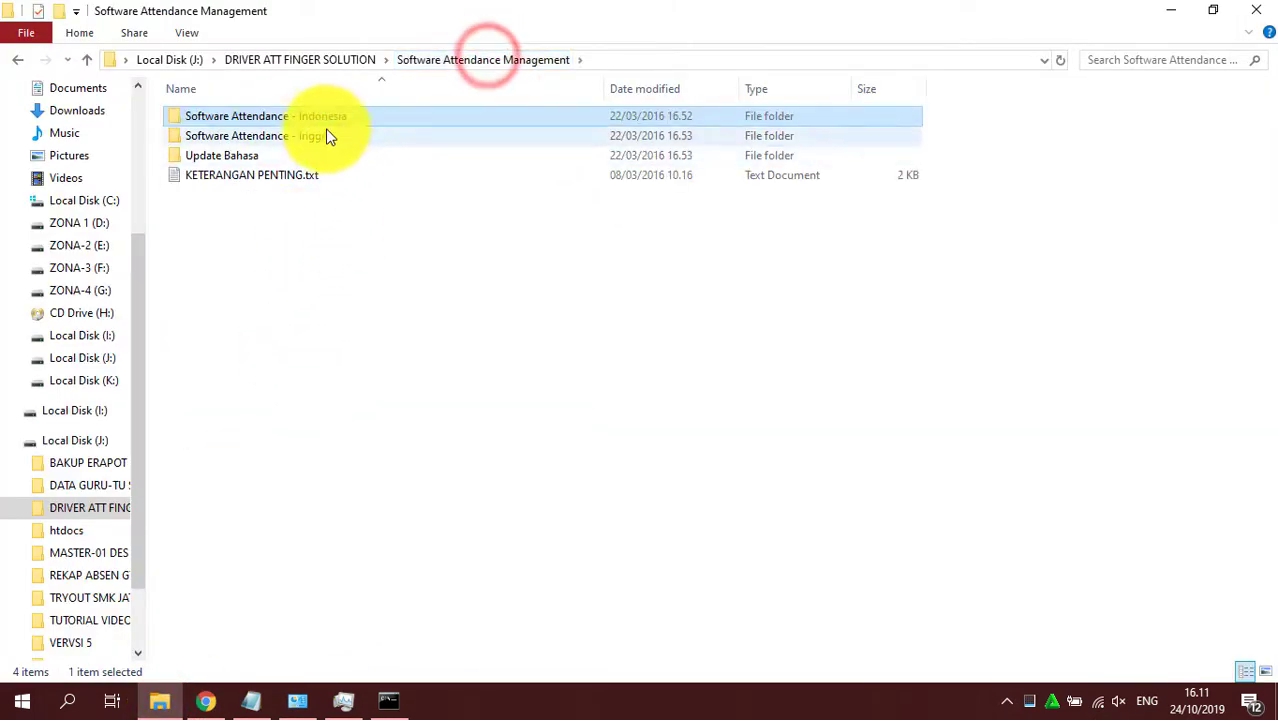
{"action": "left_click", "coordinate": [348, 59]}
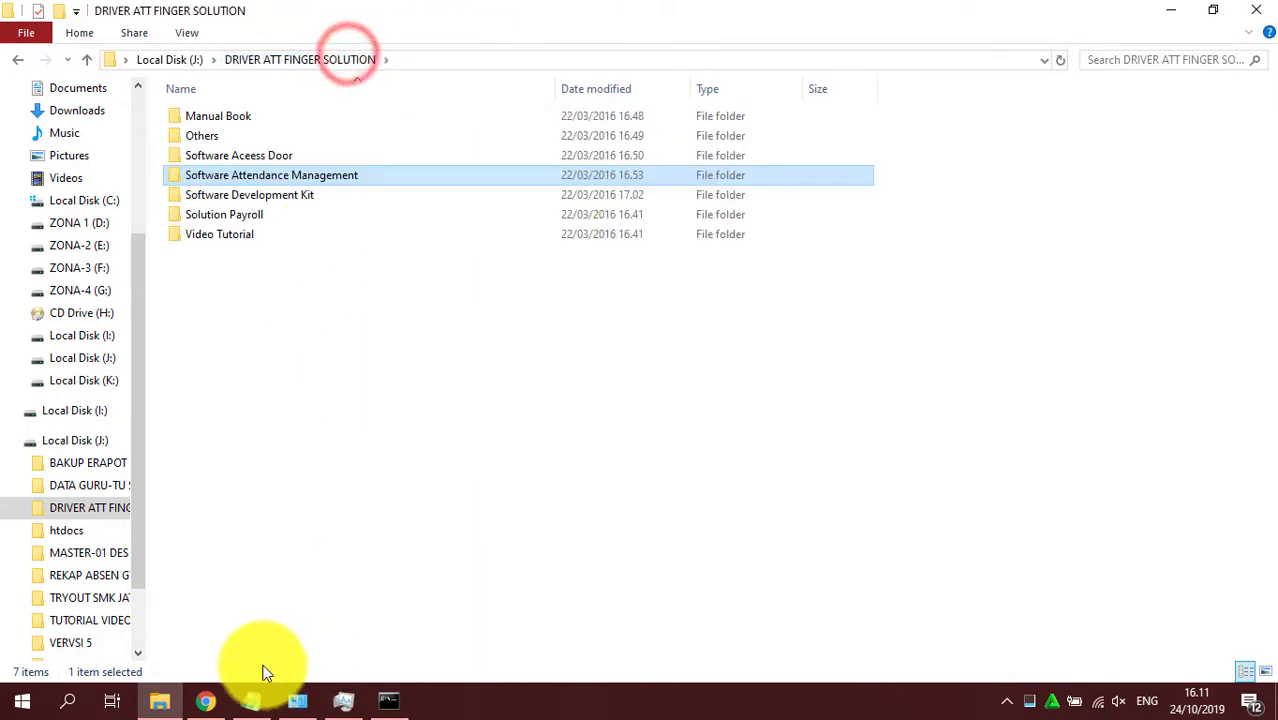
- Switch to Chrome and log in to G.E.I.S.A Client with the saved username and account password
{"action": "left_click", "coordinate": [214, 700]}
{"action": "left_click", "coordinate": [595, 279]}
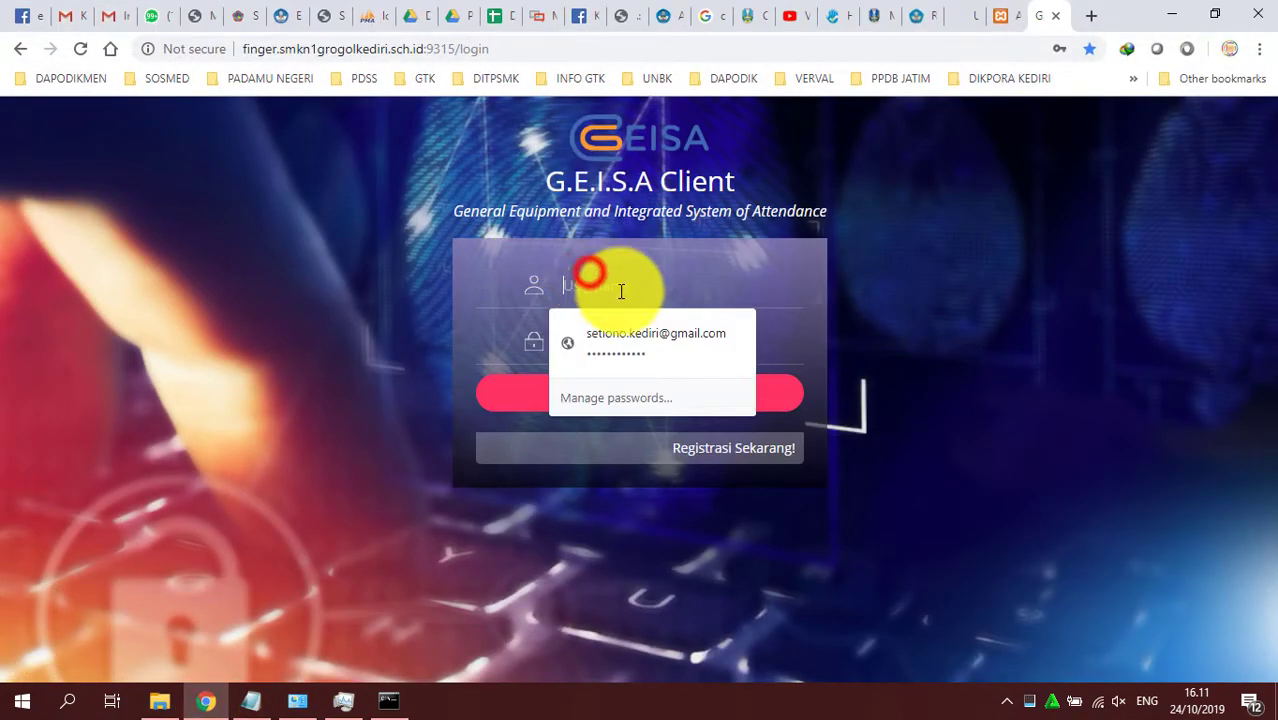
{"action": "left_click", "coordinate": [648, 330]}
{"action": "left_click", "coordinate": [608, 394]}
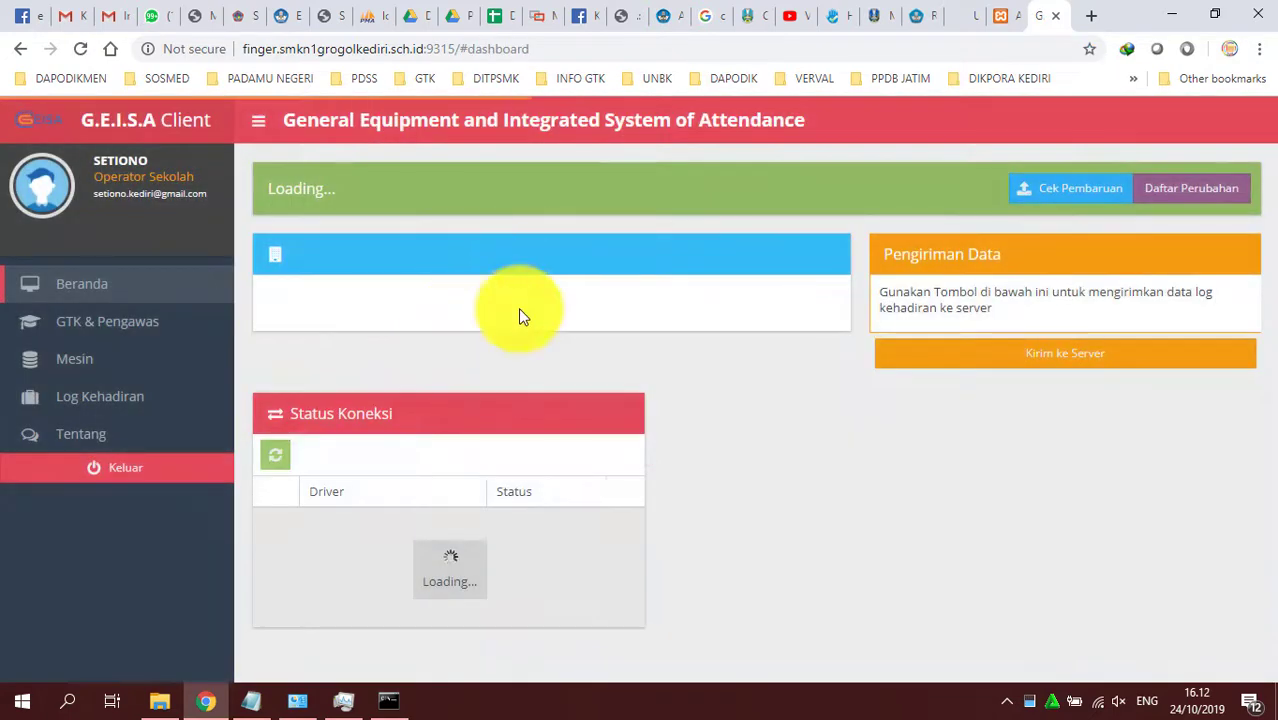
- Open the attendance log's Cetak Presensi Kehadiran settings and set the recap start date to 2019-08-01
{"action": "left_click", "coordinate": [123, 329]}
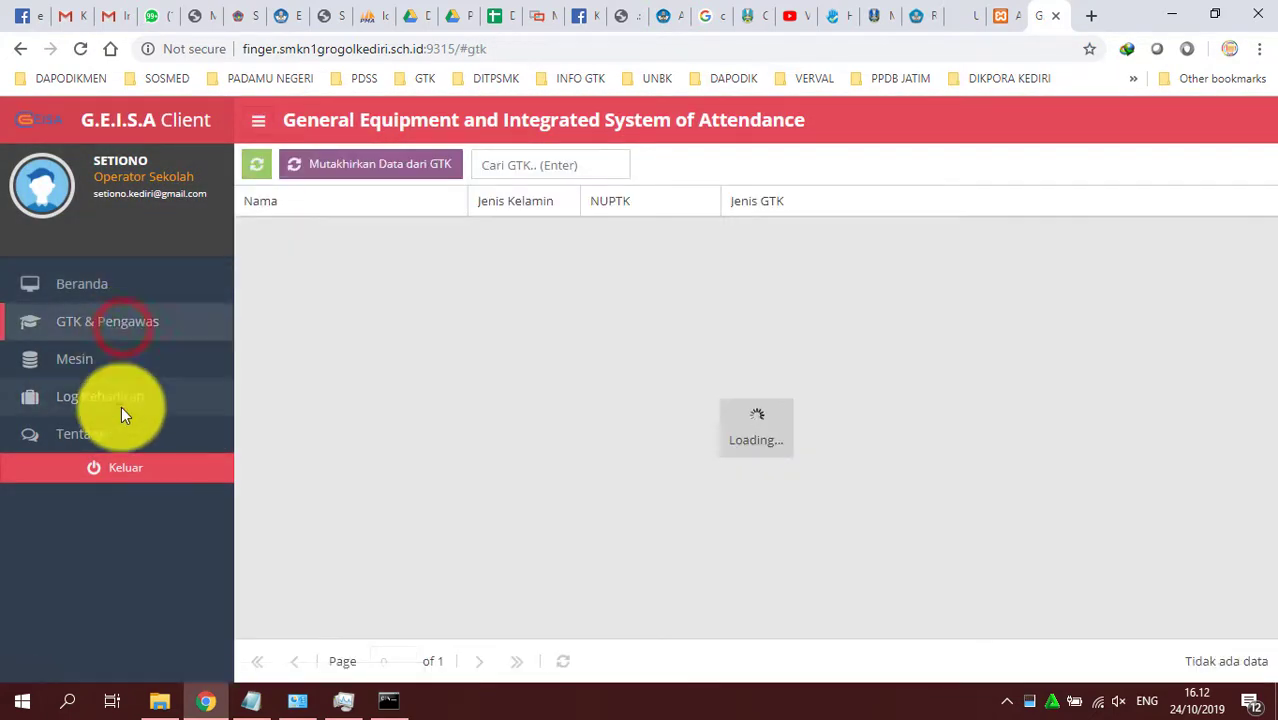
{"action": "left_click", "coordinate": [120, 405]}
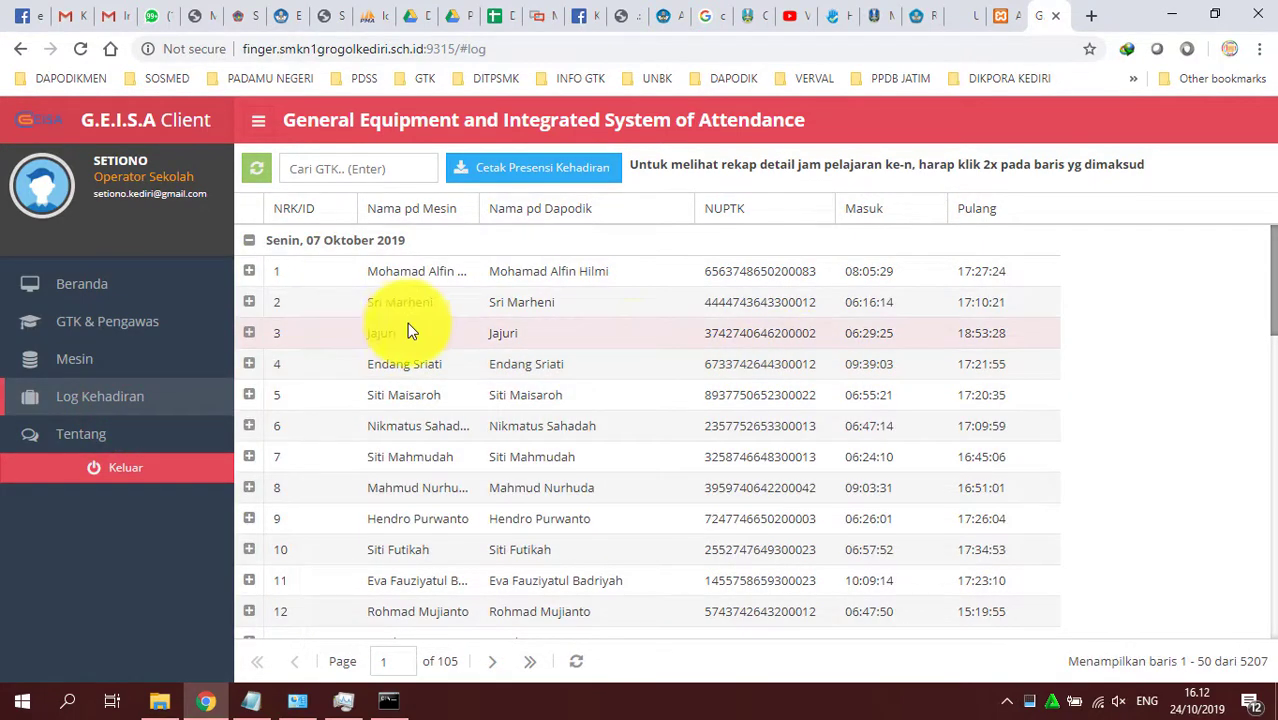
{"action": "left_click", "coordinate": [512, 162]}
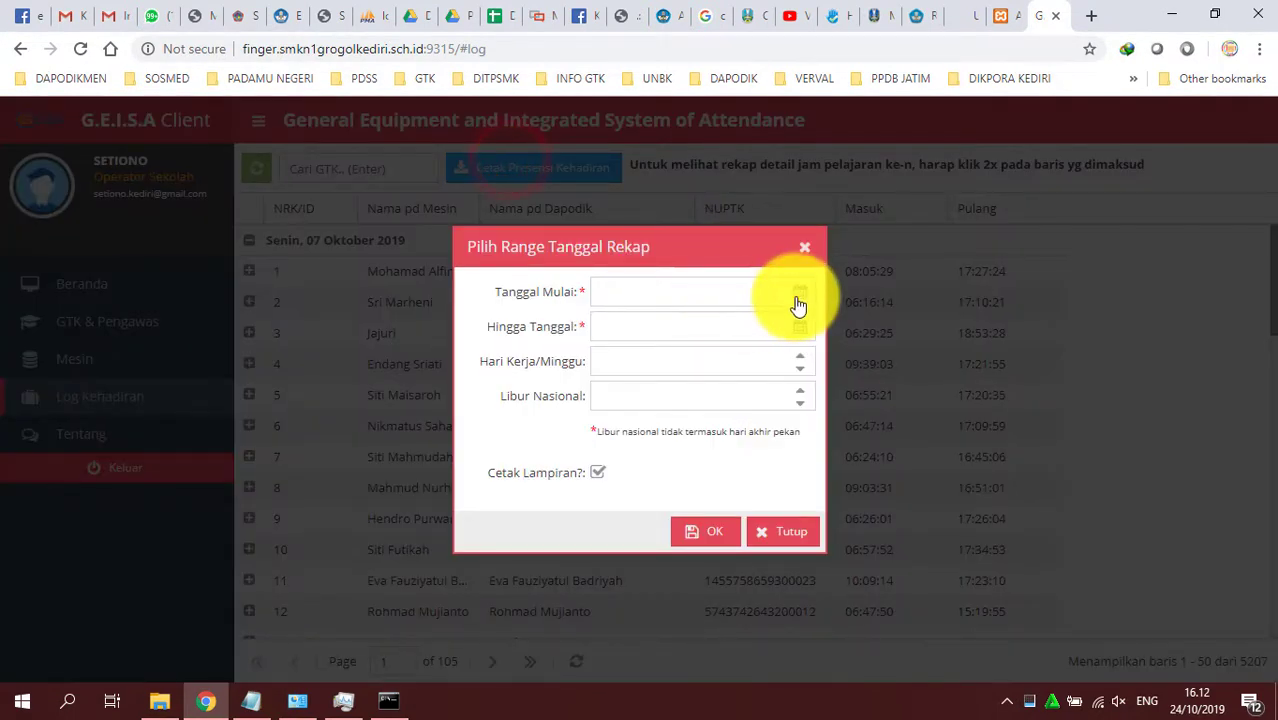
{"action": "left_click", "coordinate": [798, 293]}
{"action": "left_click", "coordinate": [606, 330]}
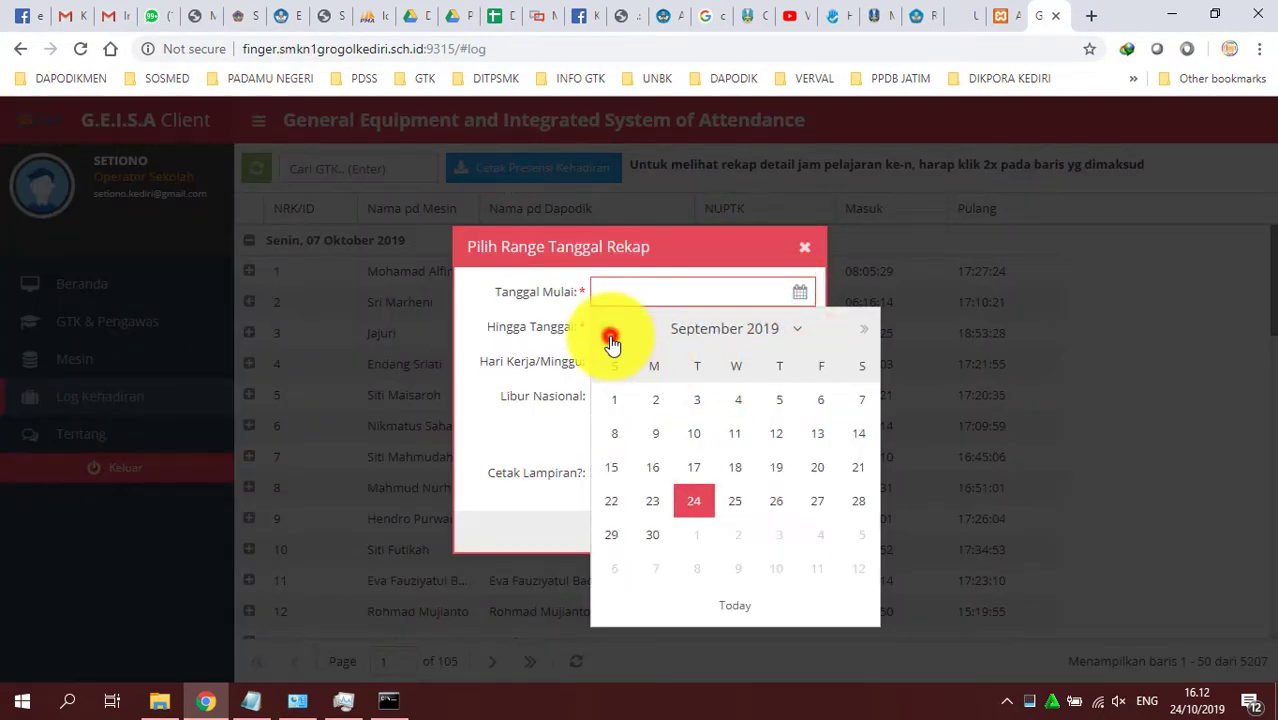
{"action": "left_click", "coordinate": [606, 330]}
{"action": "left_click", "coordinate": [792, 410]}
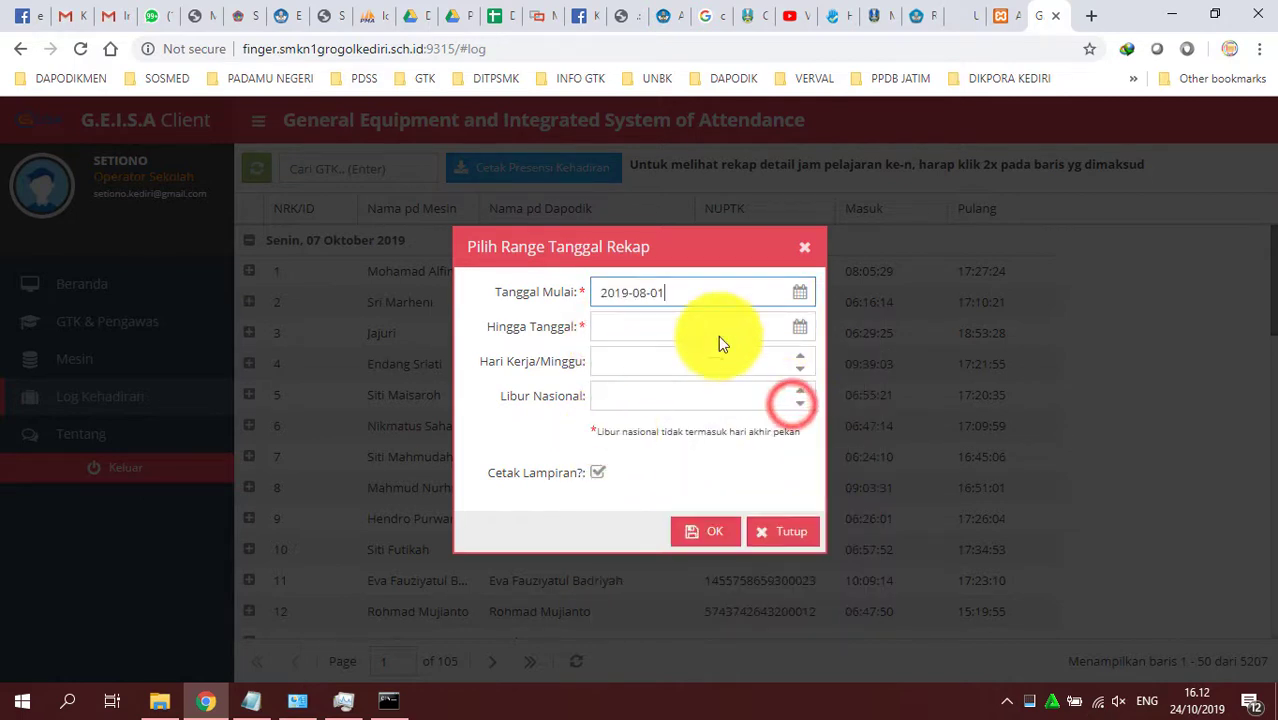
- Set the end date of the attendance recap to 2019-08-30
{"action": "left_click", "coordinate": [798, 327]}
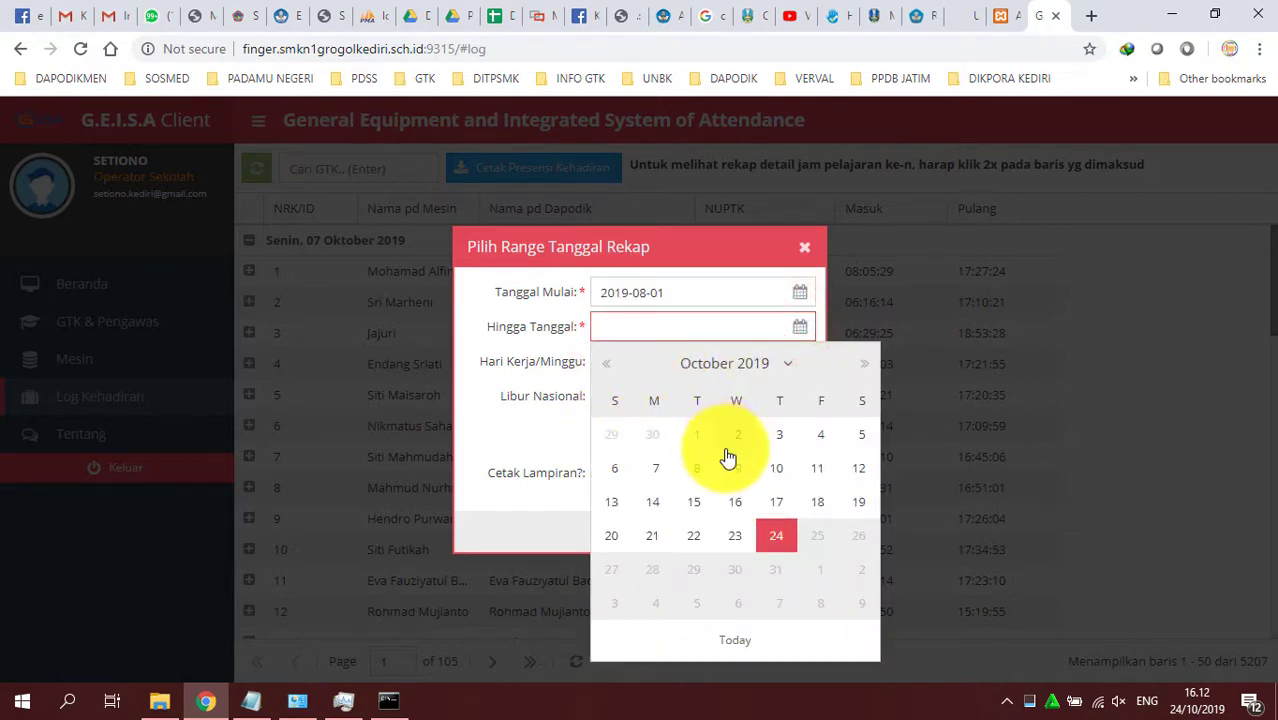
{"action": "left_click", "coordinate": [605, 366]}
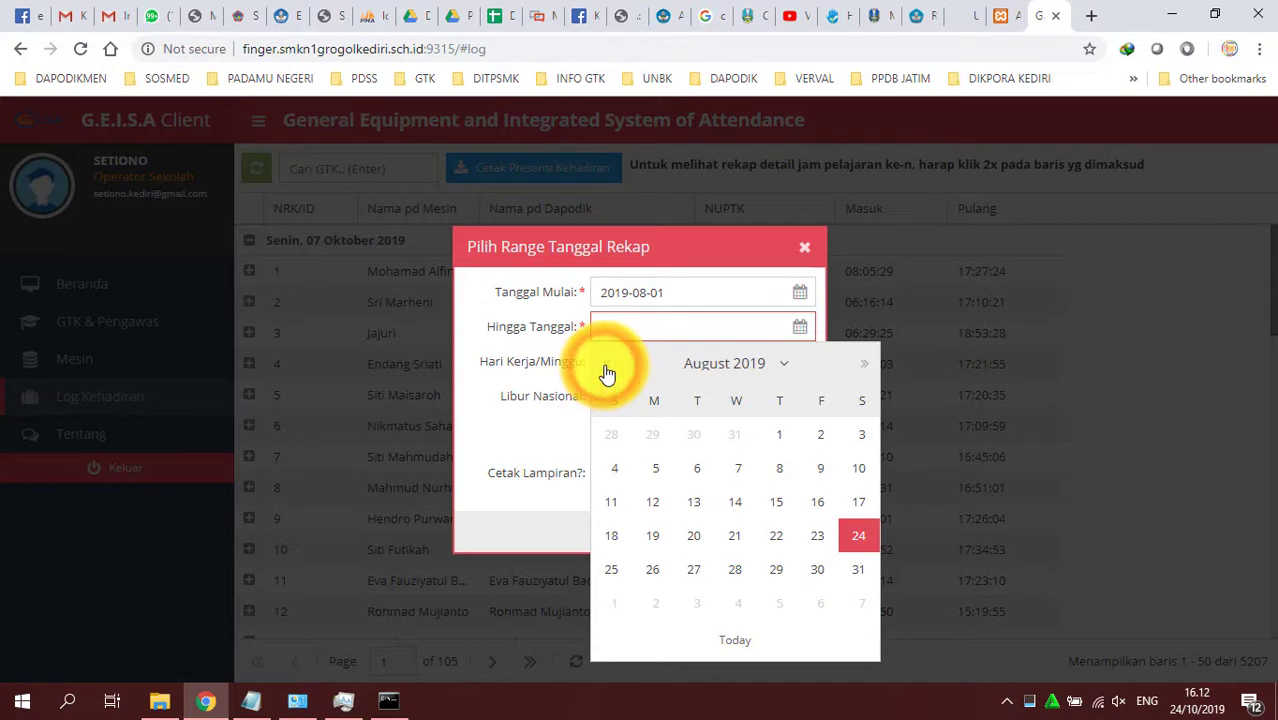
{"action": "left_click", "coordinate": [605, 368]}
{"action": "left_click", "coordinate": [863, 364]}
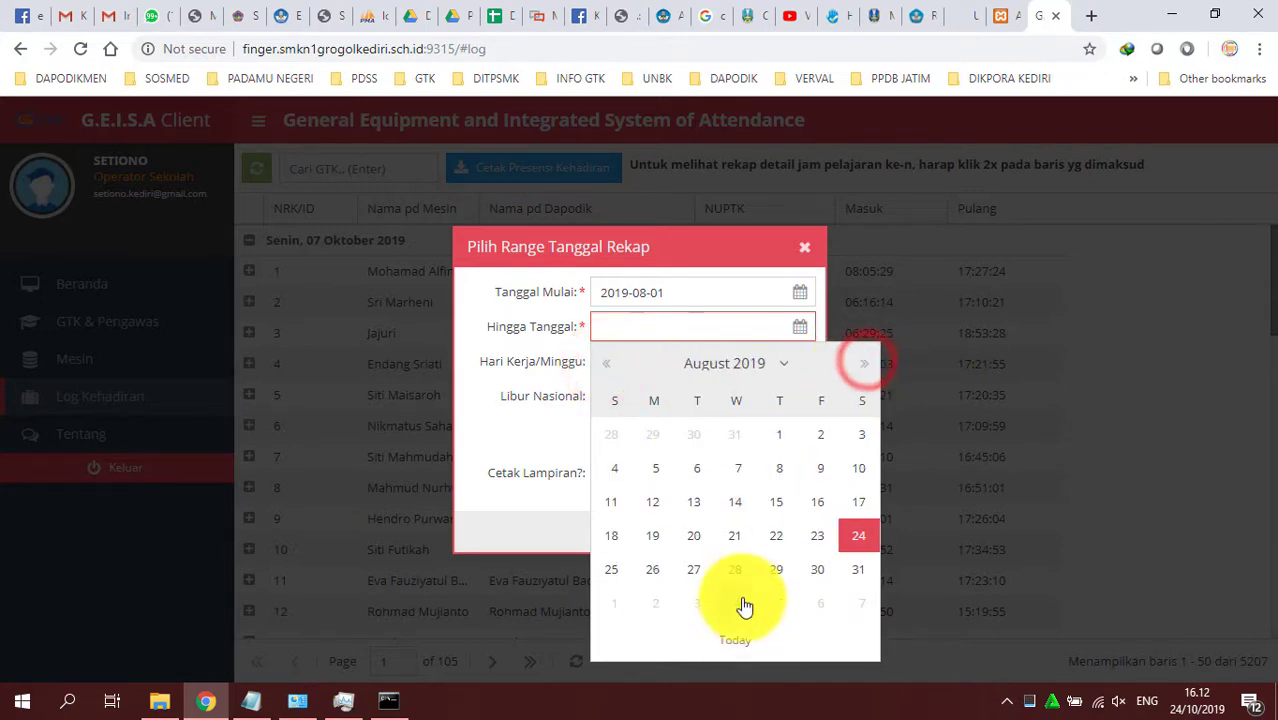
{"action": "left_click", "coordinate": [815, 571]}
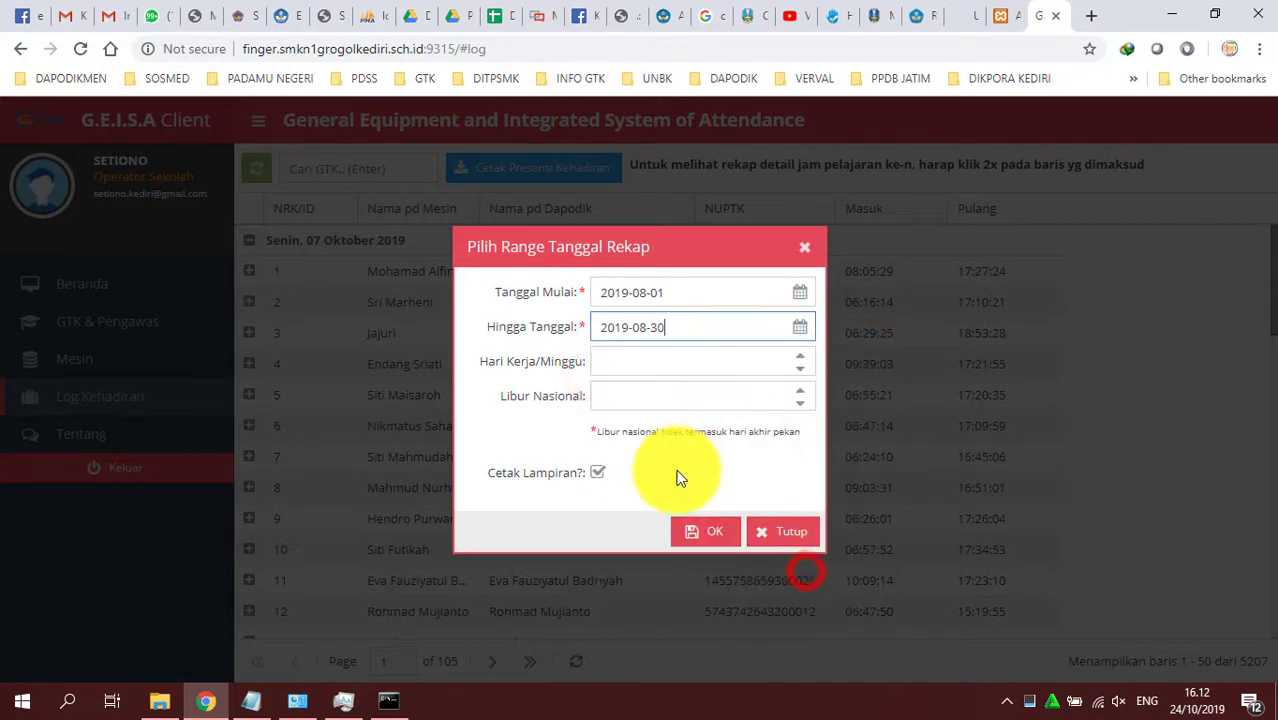
- Set Hari Kerja/Minggu to 2 and Libur Nasional to 2, and generate the Cetak Kehadiran Guru report
{"action": "double_click", "coordinate": [800, 356]}
{"action": "double_click", "coordinate": [800, 390]}
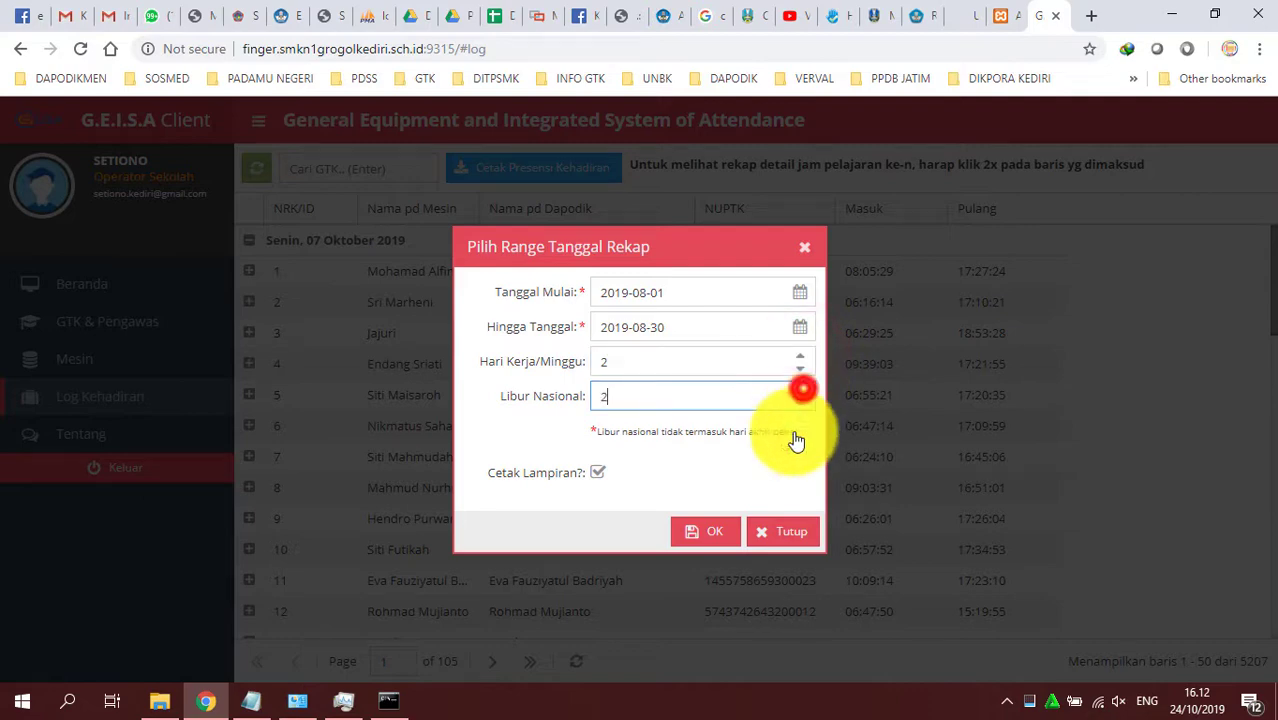
{"action": "left_click", "coordinate": [712, 532]}
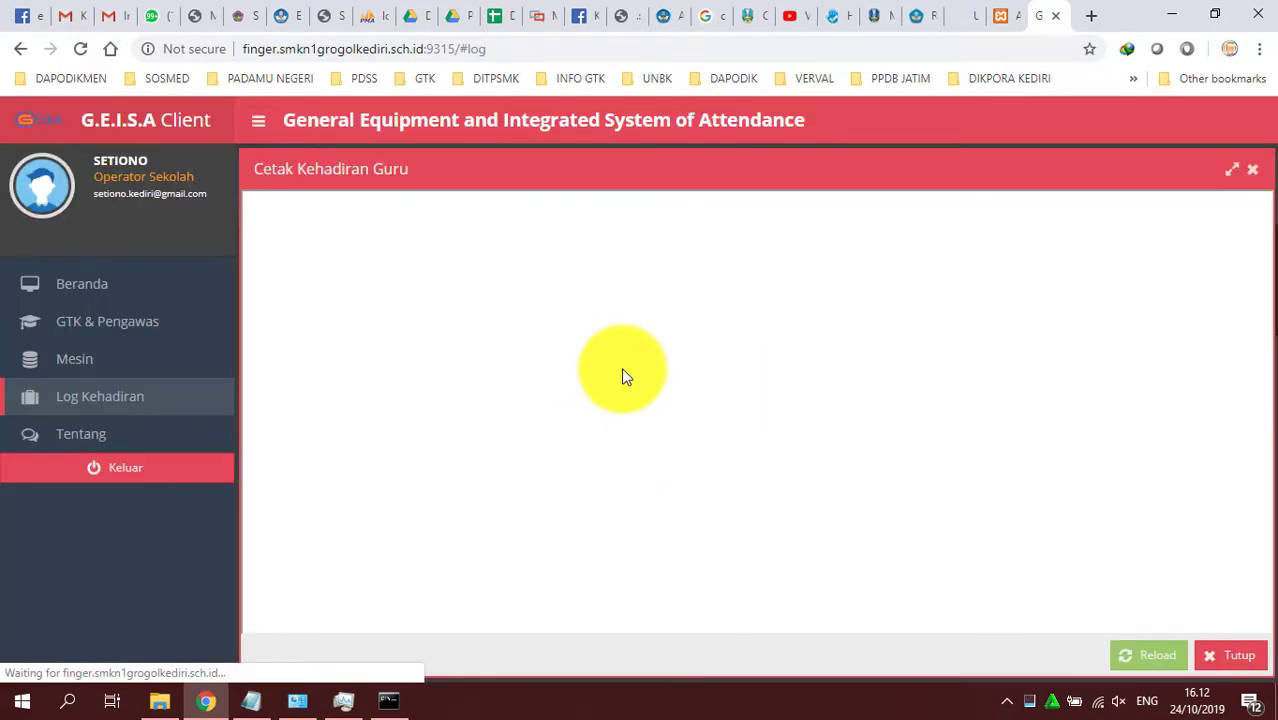
- Examine the teacher attendance report's school identity, attendance summary and appended daily clock-in and clock-out records
{"action": "scroll", "coordinate": [650, 476], "scroll_direction": "down", "scroll_amount": 10}
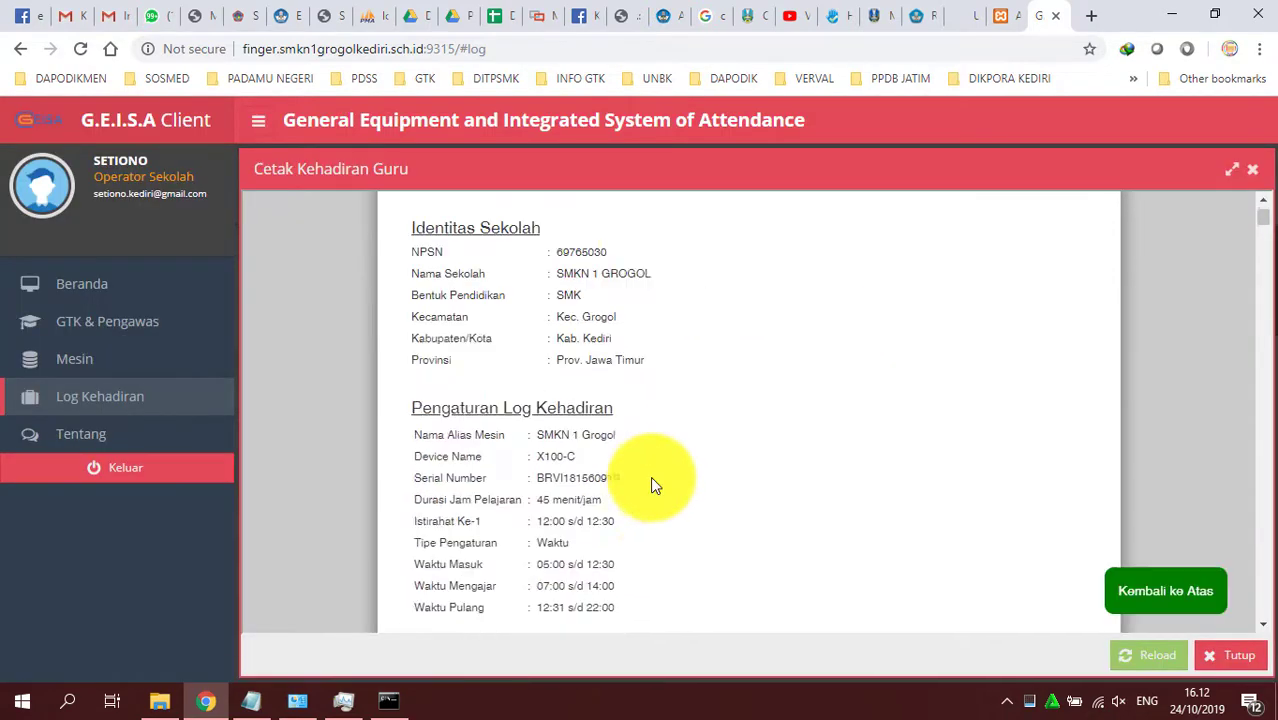
{"action": "scroll", "coordinate": [650, 475], "scroll_direction": "up", "scroll_amount": 3}
{"action": "scroll", "coordinate": [684, 446], "scroll_direction": "down", "scroll_amount": 20}
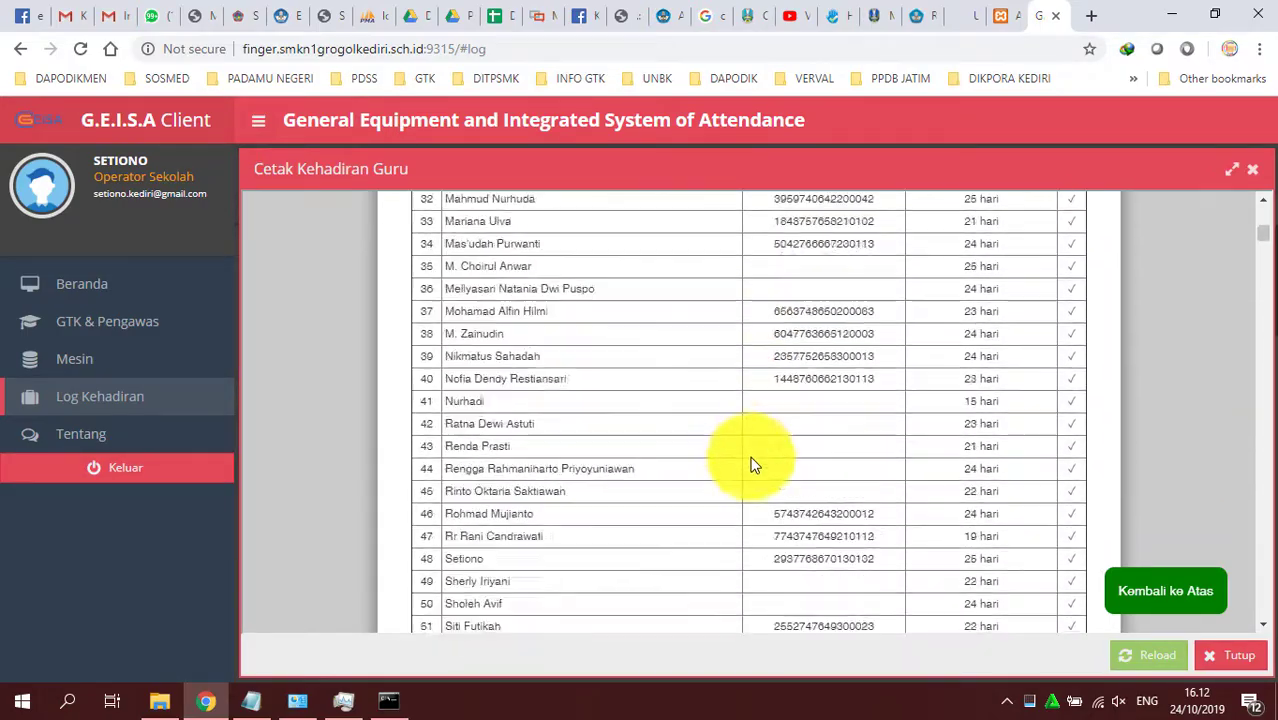
{"action": "scroll", "coordinate": [750, 458], "scroll_direction": "down", "scroll_amount": 18}
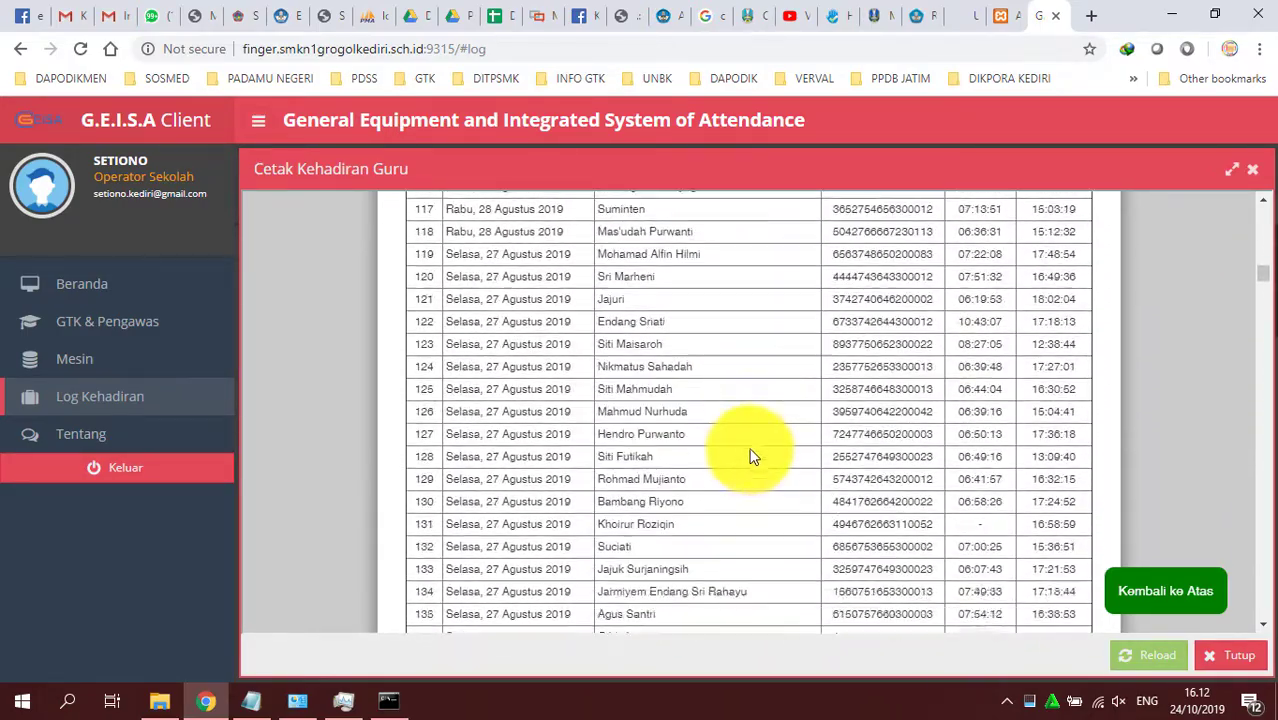
{"action": "scroll", "coordinate": [748, 455], "scroll_direction": "up", "scroll_amount": 16}
{"action": "scroll", "coordinate": [745, 449], "scroll_direction": "up", "scroll_amount": 12}
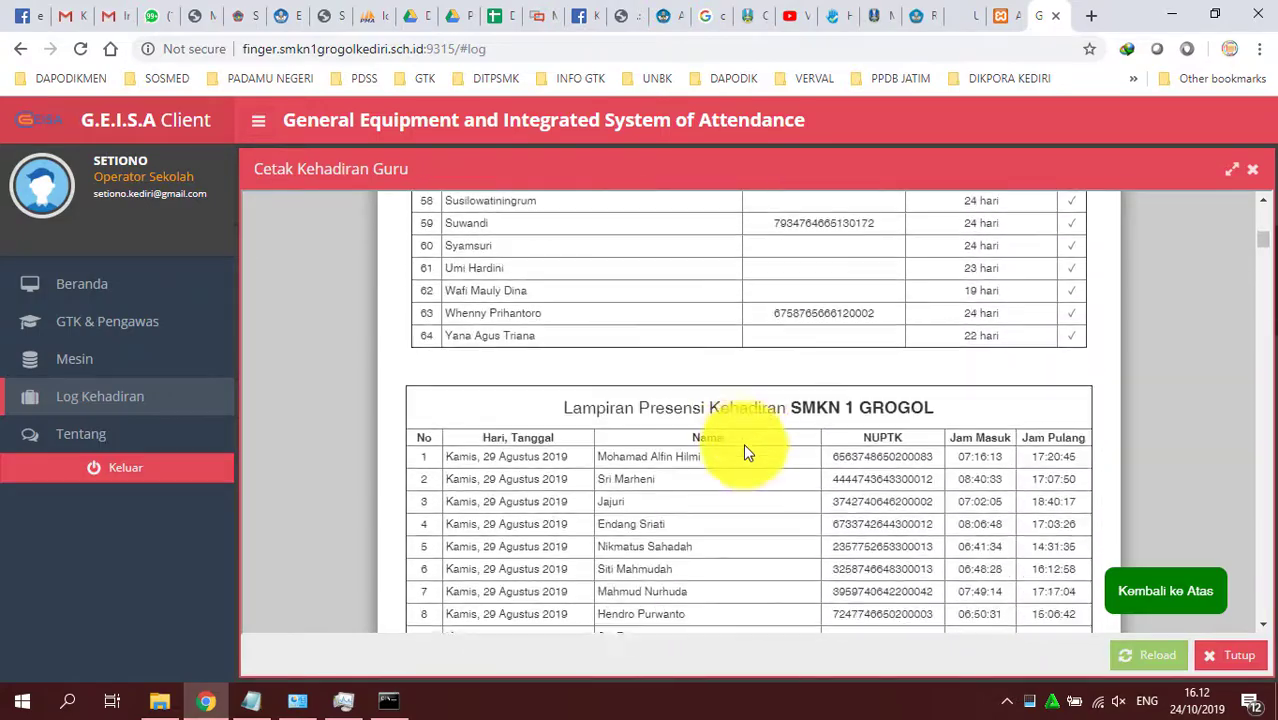
{"action": "scroll", "coordinate": [743, 443], "scroll_direction": "down", "scroll_amount": 20}
{"action": "scroll", "coordinate": [738, 430], "scroll_direction": "down", "scroll_amount": 20}
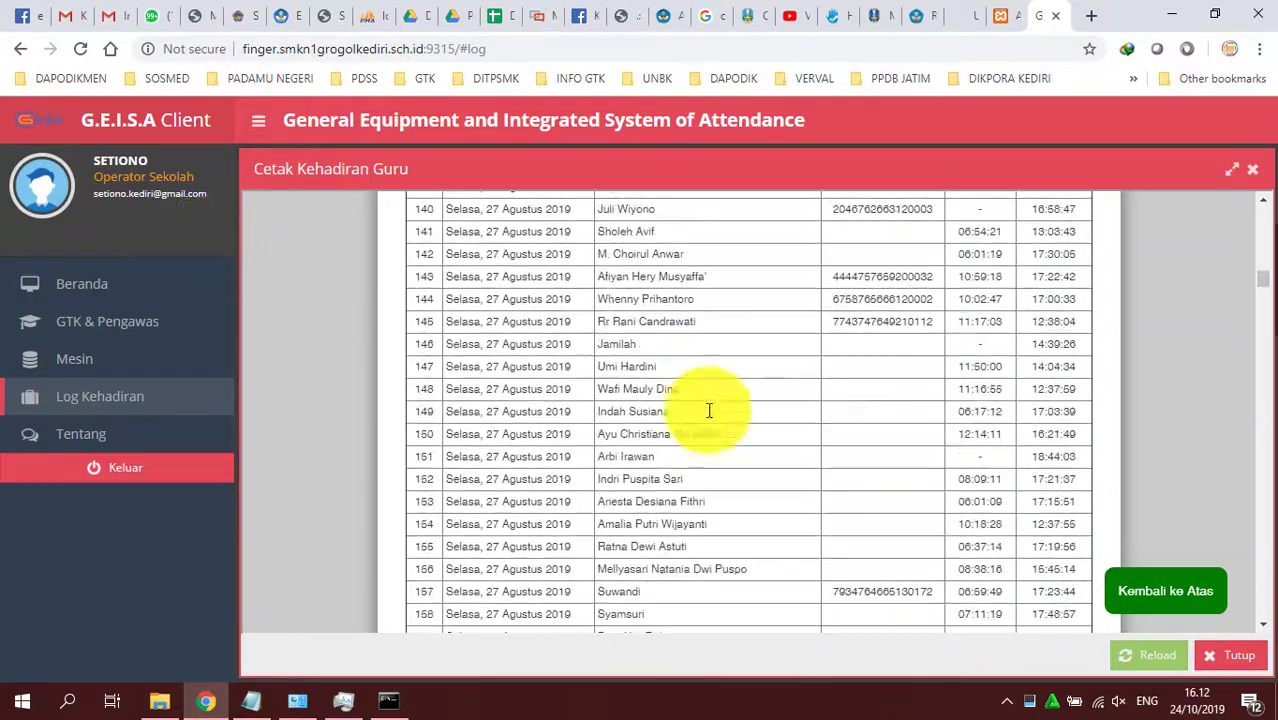
{"action": "scroll", "coordinate": [866, 462], "scroll_direction": "down", "scroll_amount": 15}
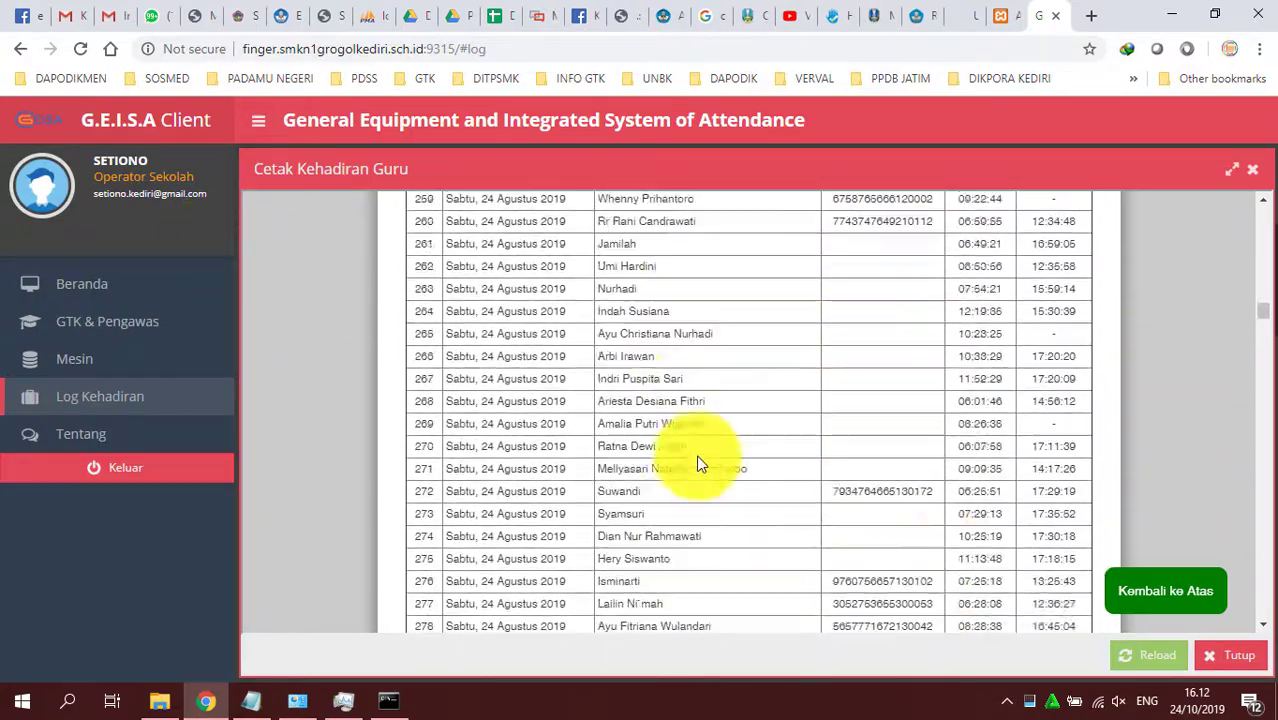
{"action": "scroll", "coordinate": [1059, 433], "scroll_direction": "up", "scroll_amount": 7}
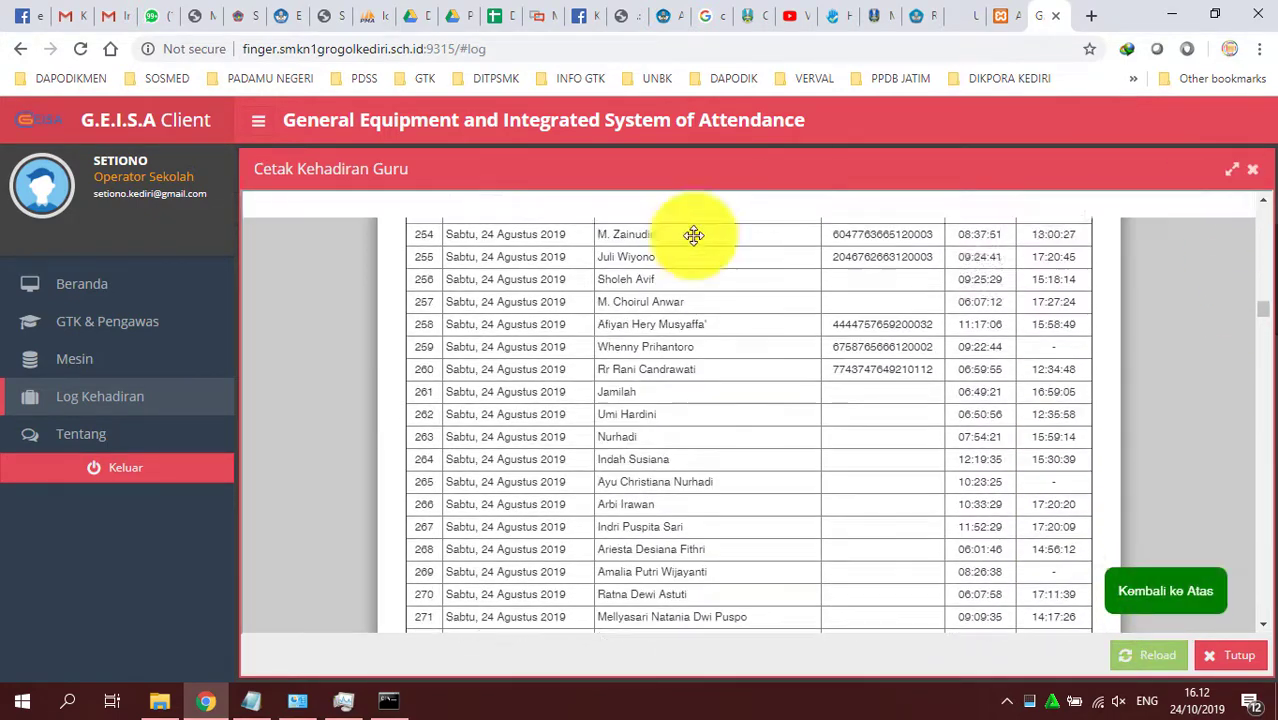
- Switch back to Manajemen Absensi, reopen the transaction report window and set the period's start date to 01/07/2019
{"action": "key", "text": "alt+Tab"}
{"action": "key", "text": "alt+Tab"}
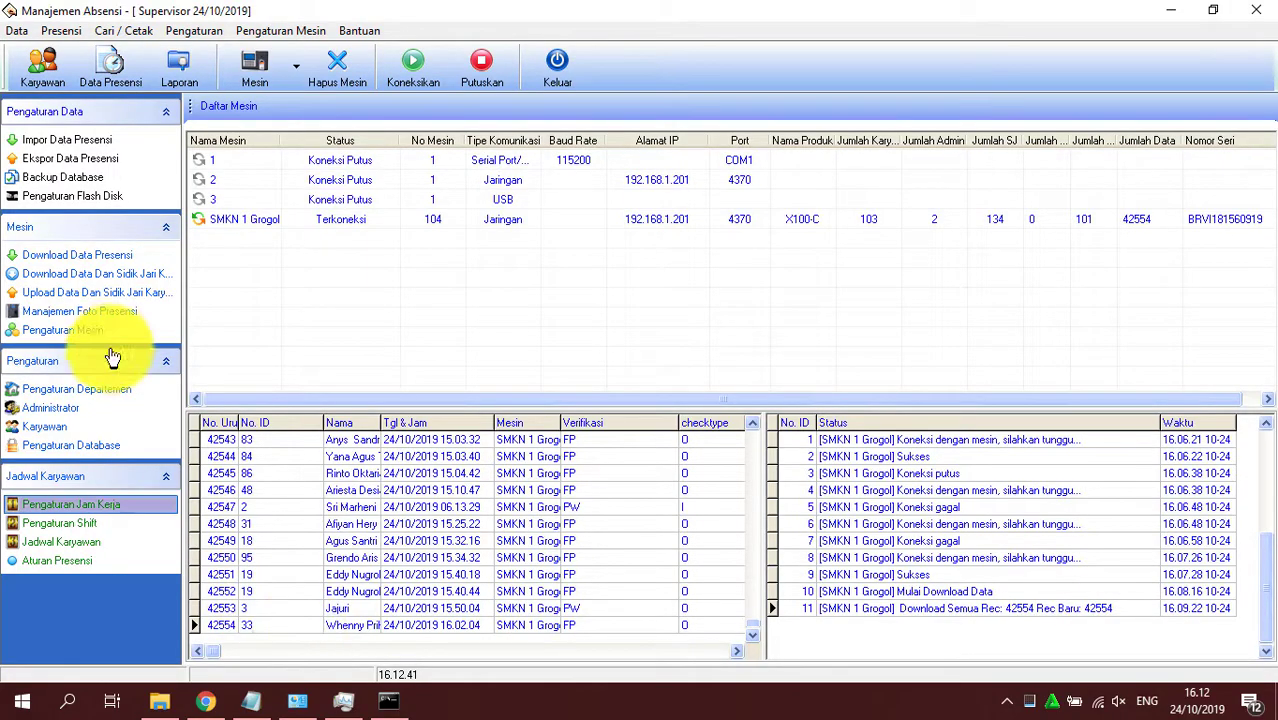
{"action": "left_click", "coordinate": [181, 85]}
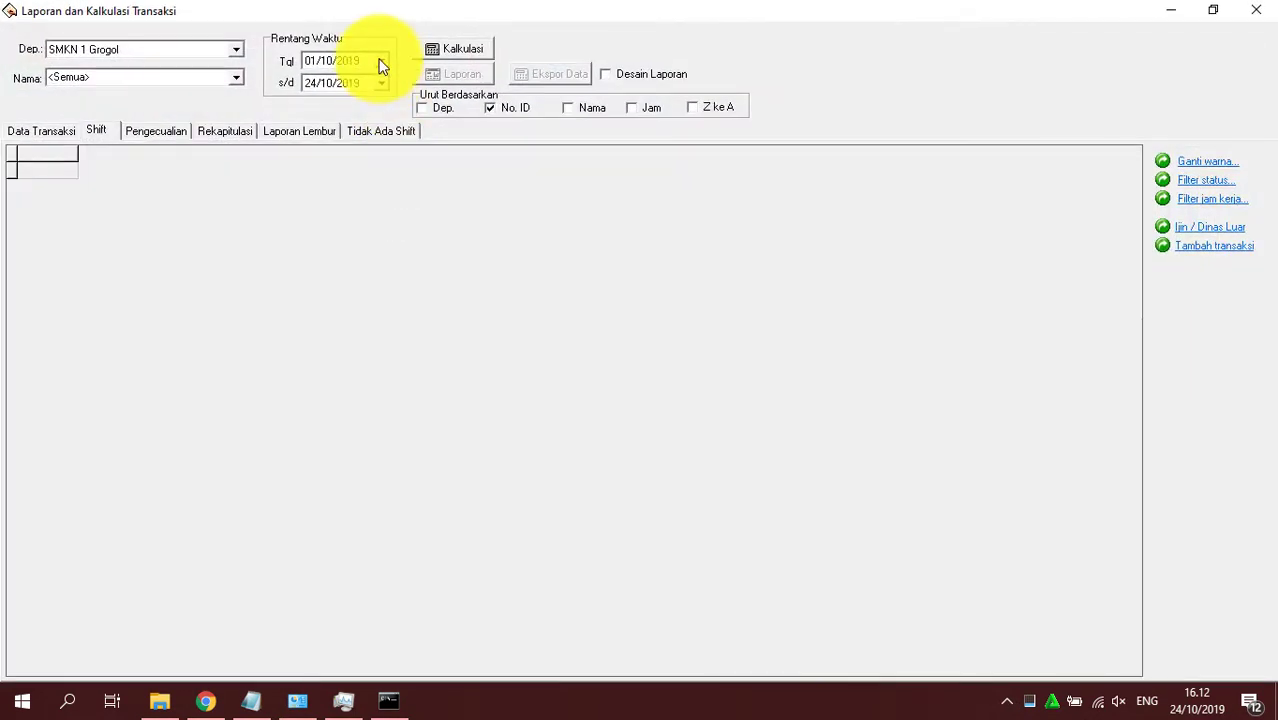
{"action": "left_click", "coordinate": [381, 61]}
{"action": "left_click", "coordinate": [322, 86]}
{"action": "left_click", "coordinate": [322, 86]}
{"action": "left_click", "coordinate": [322, 86]}
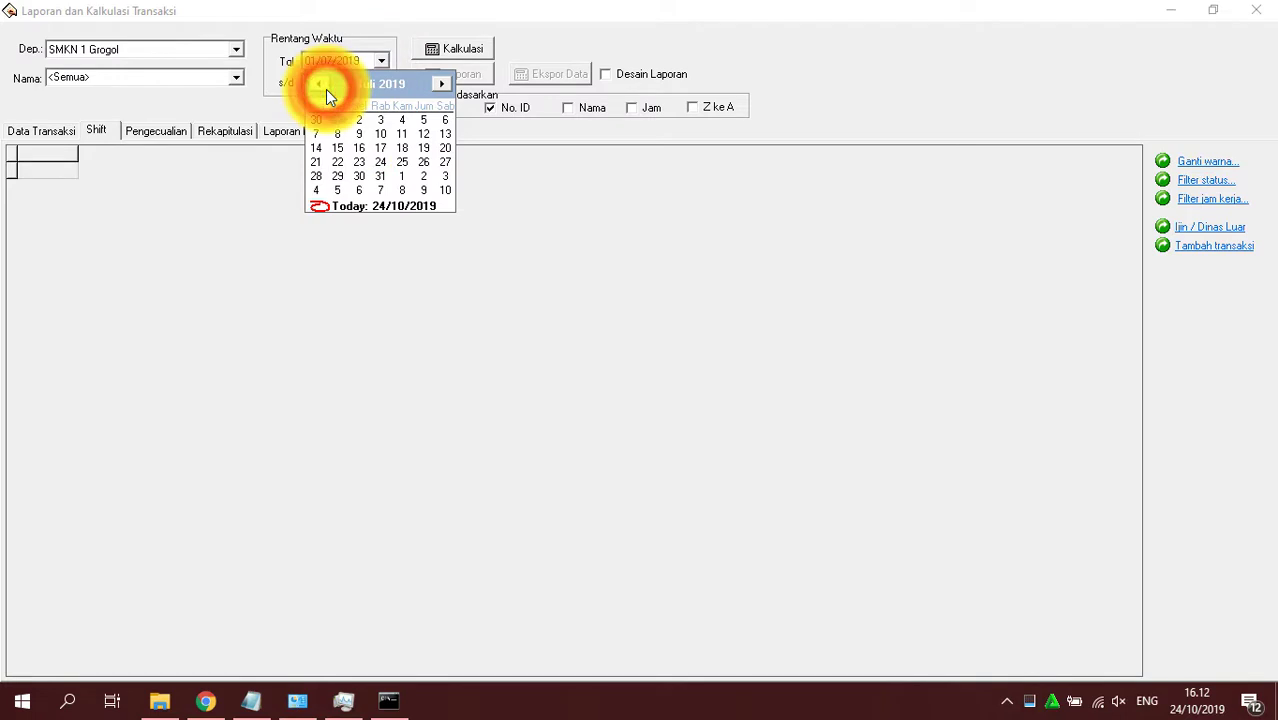
{"action": "left_click", "coordinate": [339, 123]}
- Set the report period's end date to 31/07/2019 and calculate the attendance transactions
{"action": "left_click", "coordinate": [381, 83]}
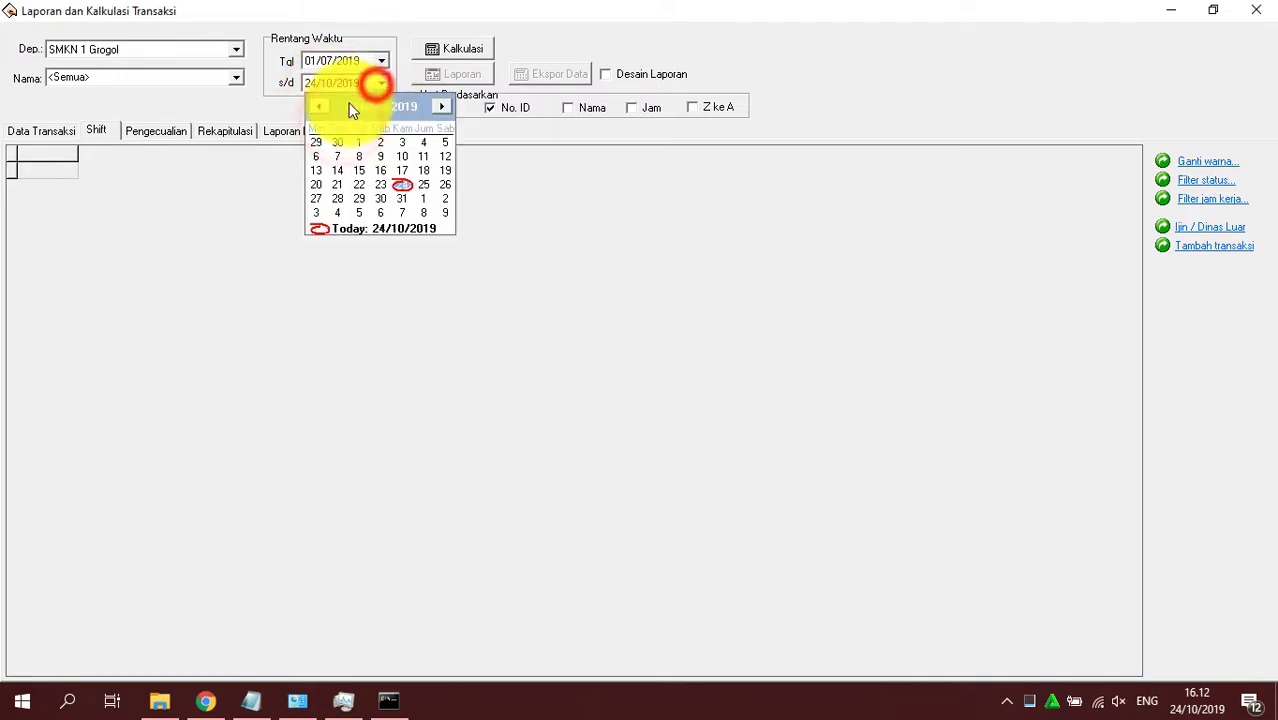
{"action": "left_click", "coordinate": [320, 107]}
{"action": "left_click", "coordinate": [321, 108]}
{"action": "left_click", "coordinate": [321, 108]}
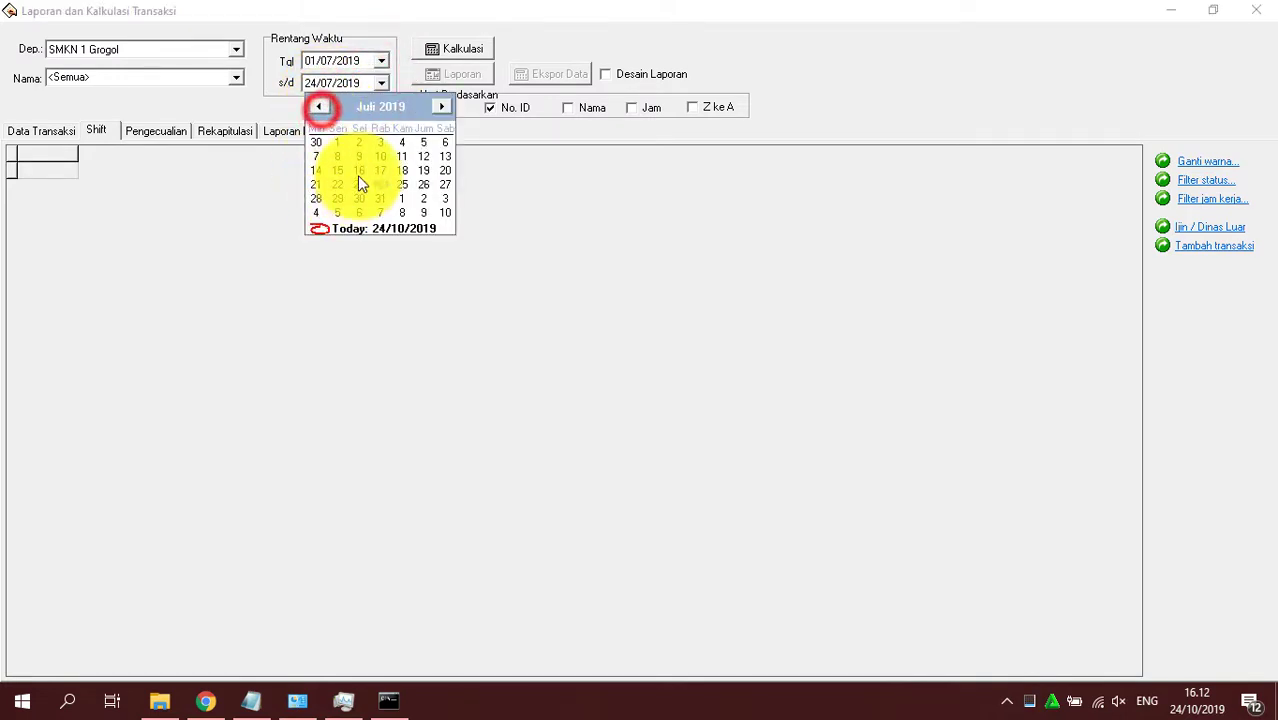
{"action": "left_click", "coordinate": [381, 198]}
{"action": "left_click", "coordinate": [445, 46]}
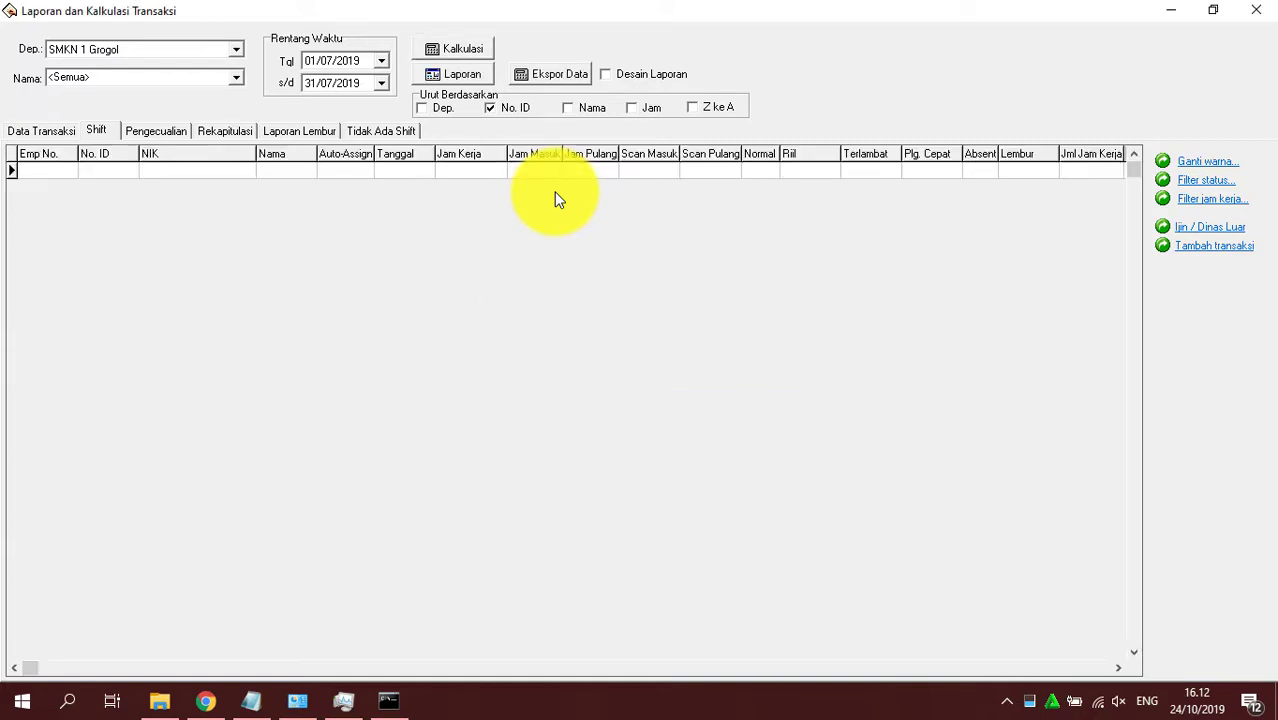
- Generate the Data Transaksi Karyawan report for the July period and set its preview zoom to 100%
{"action": "left_click", "coordinate": [455, 76]}
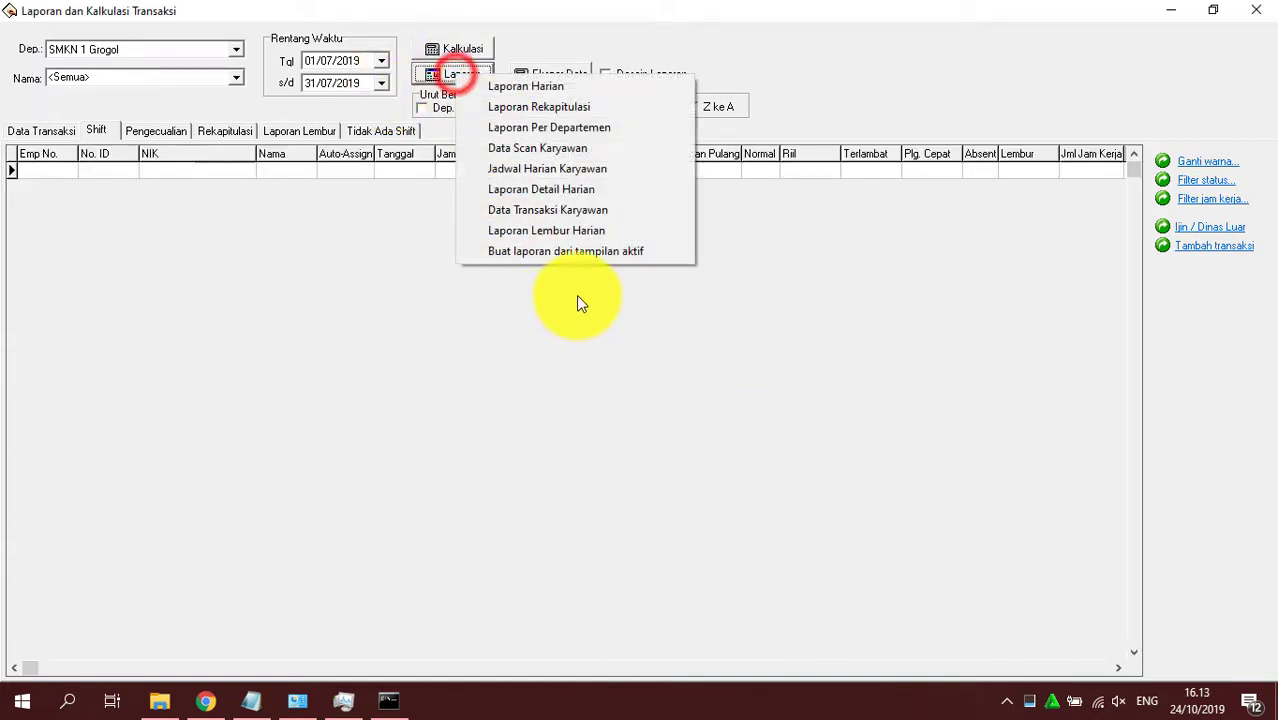
{"action": "left_click", "coordinate": [557, 213]}
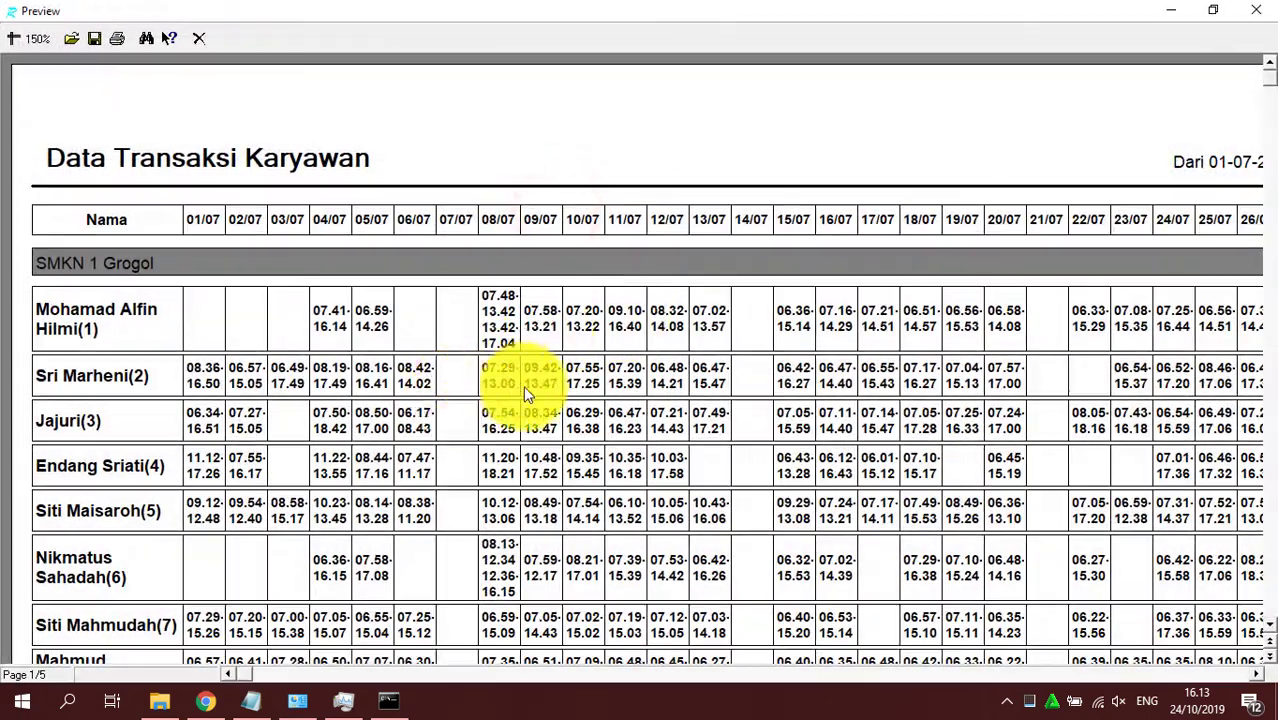
{"action": "left_click", "coordinate": [40, 38]}
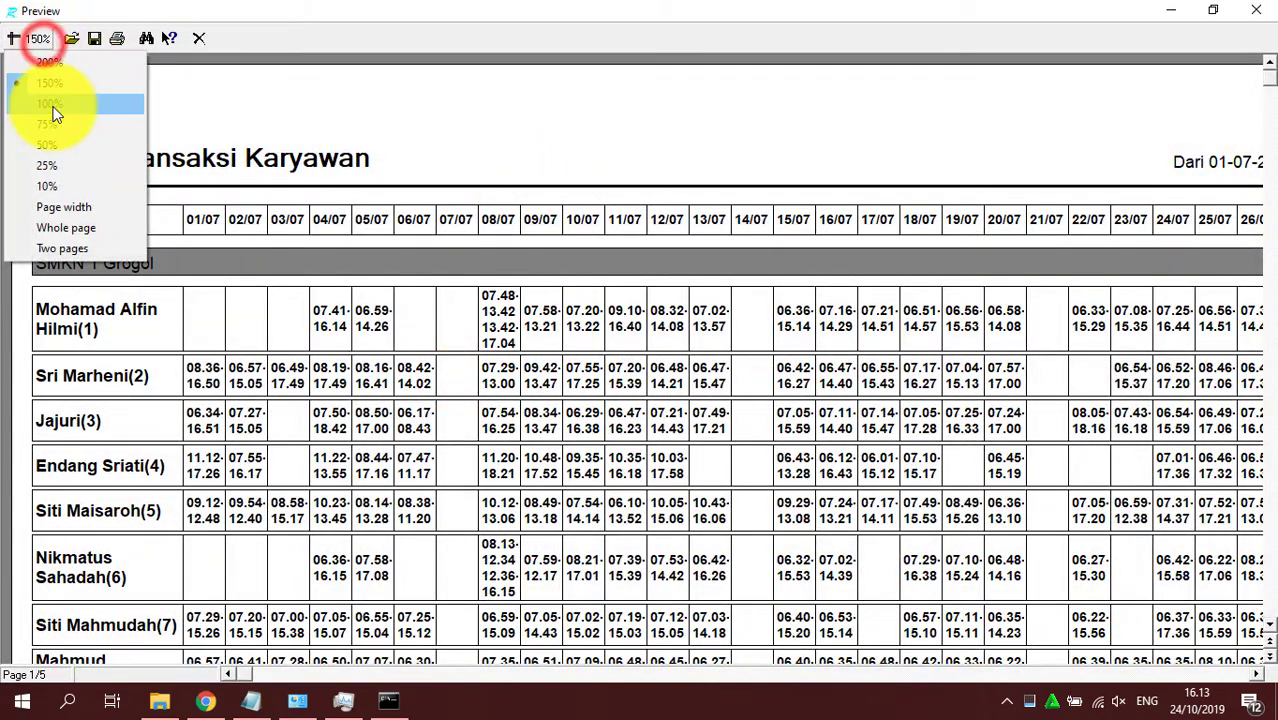
{"action": "left_click", "coordinate": [52, 105]}
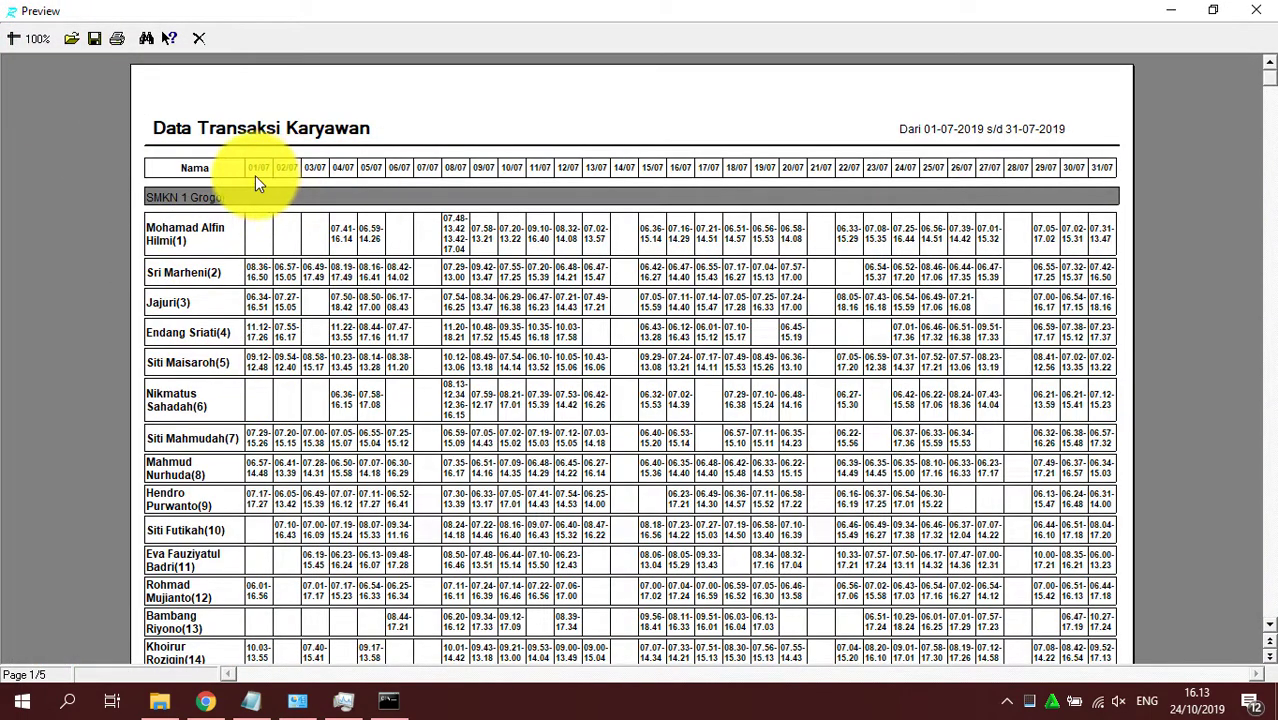
- Print all pages of the Data Transaksi Karyawan report with Microsoft Print to PDF, saving the file as test in Documents
{"action": "scroll", "coordinate": [685, 448], "scroll_direction": "down", "scroll_amount": 10}
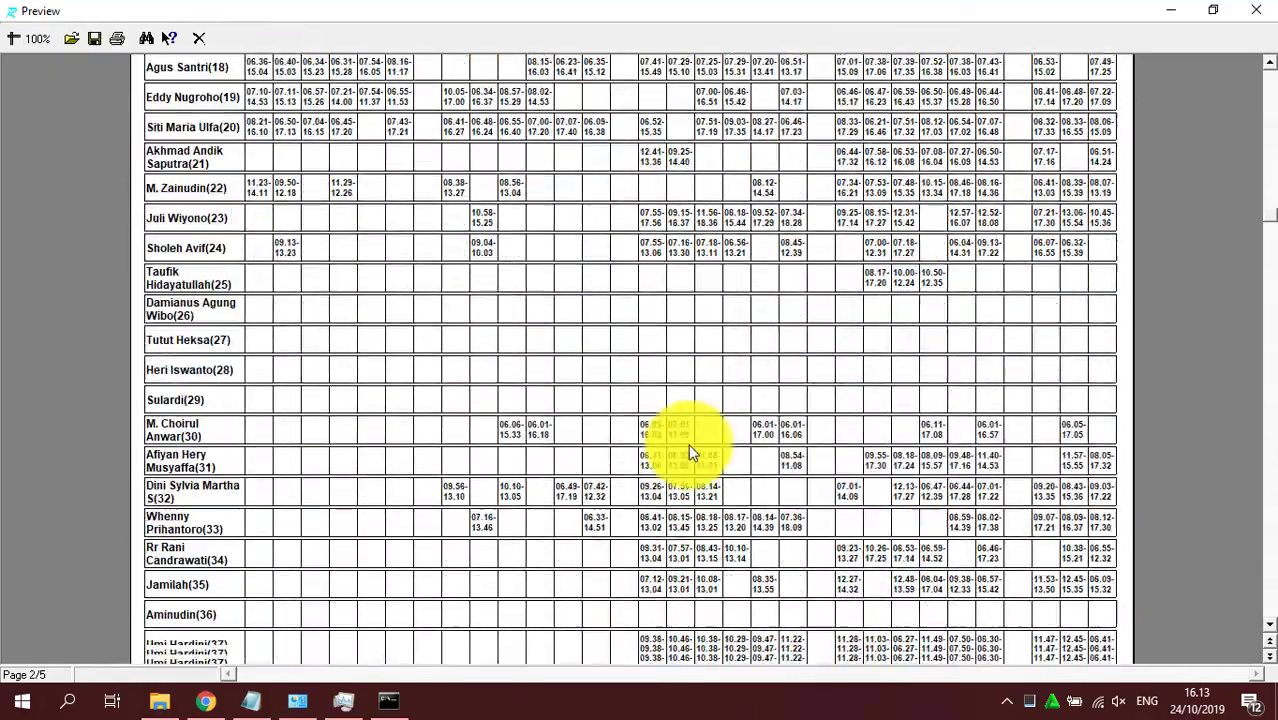
{"action": "scroll", "coordinate": [687, 448], "scroll_direction": "up", "scroll_amount": 10}
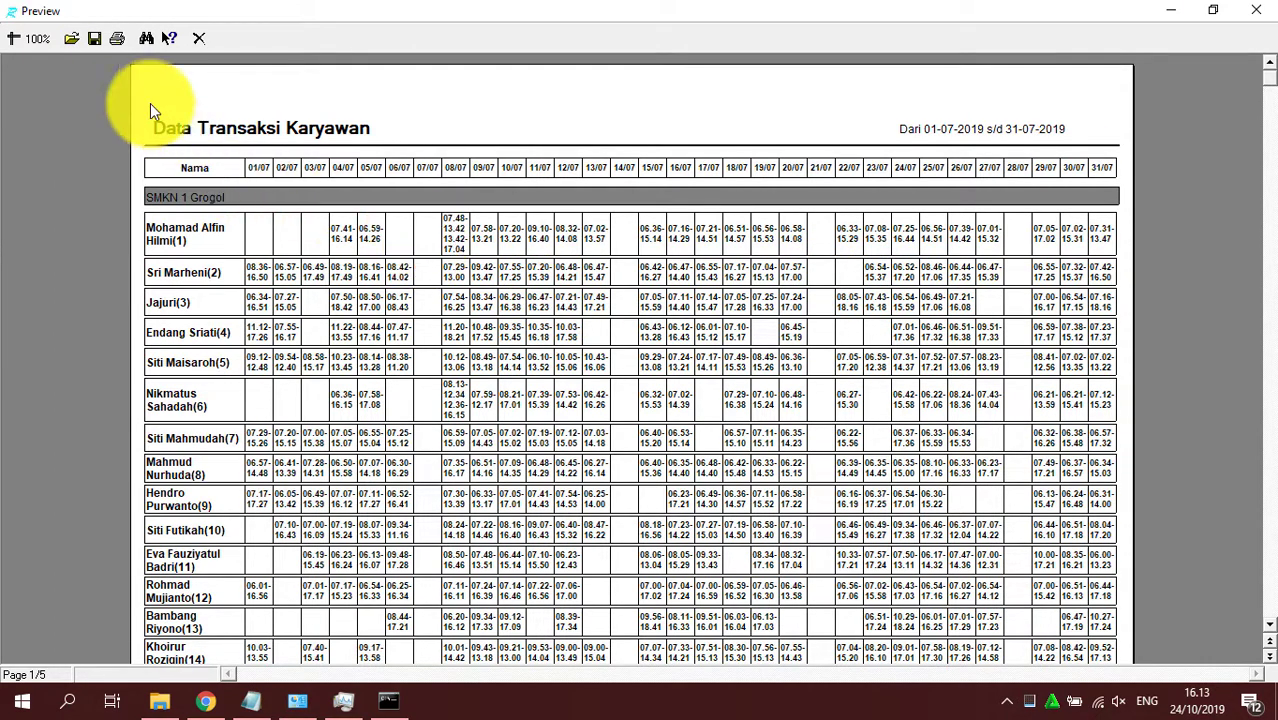
{"action": "left_click", "coordinate": [119, 42]}
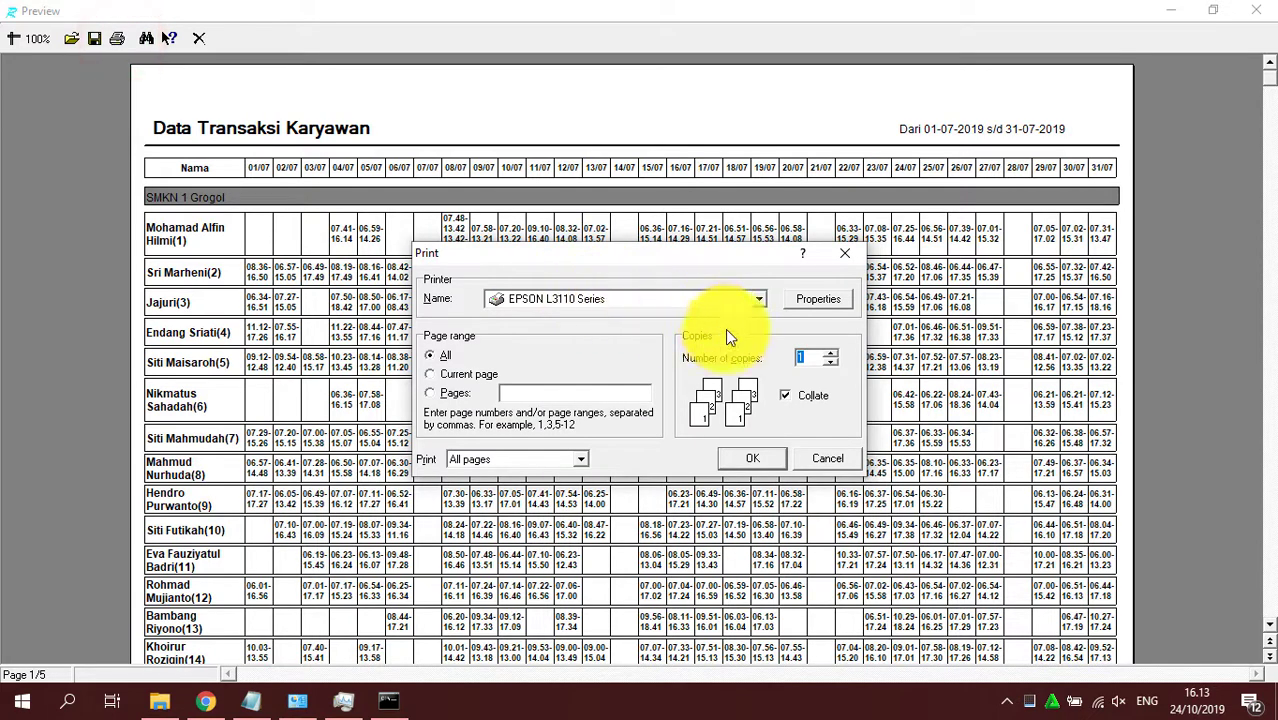
{"action": "left_click", "coordinate": [757, 300]}
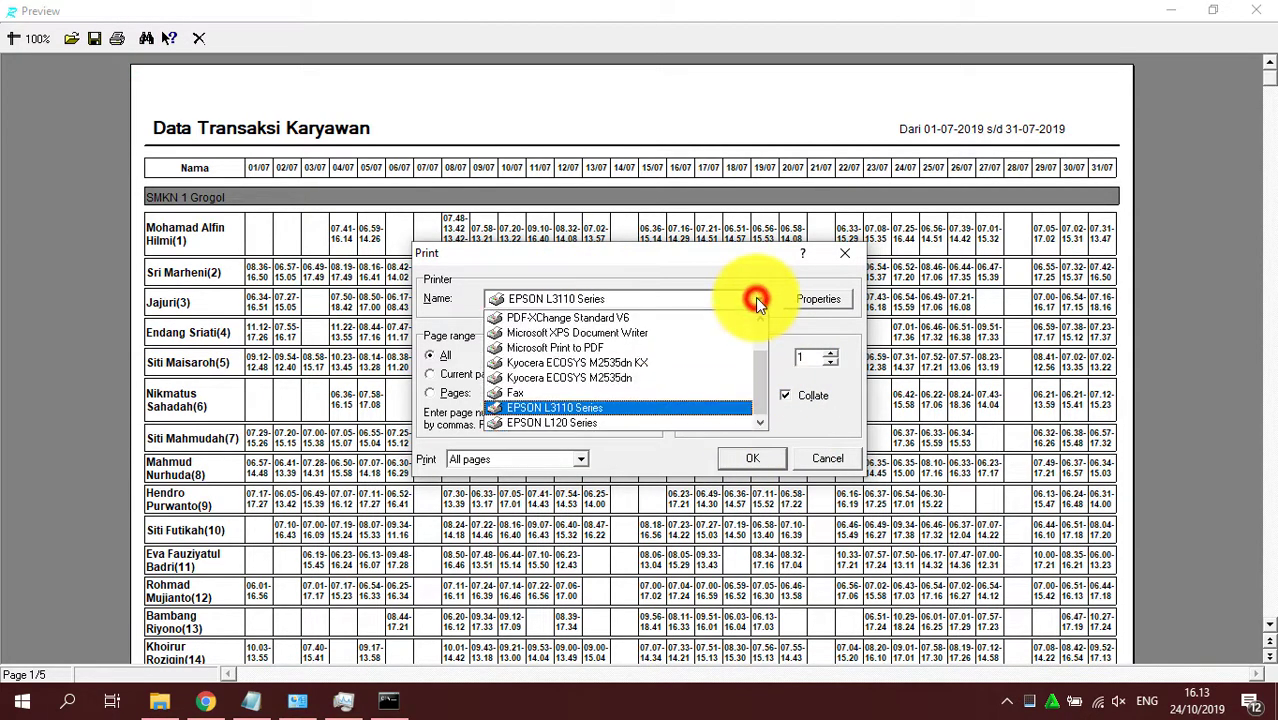
{"action": "left_click", "coordinate": [584, 349]}
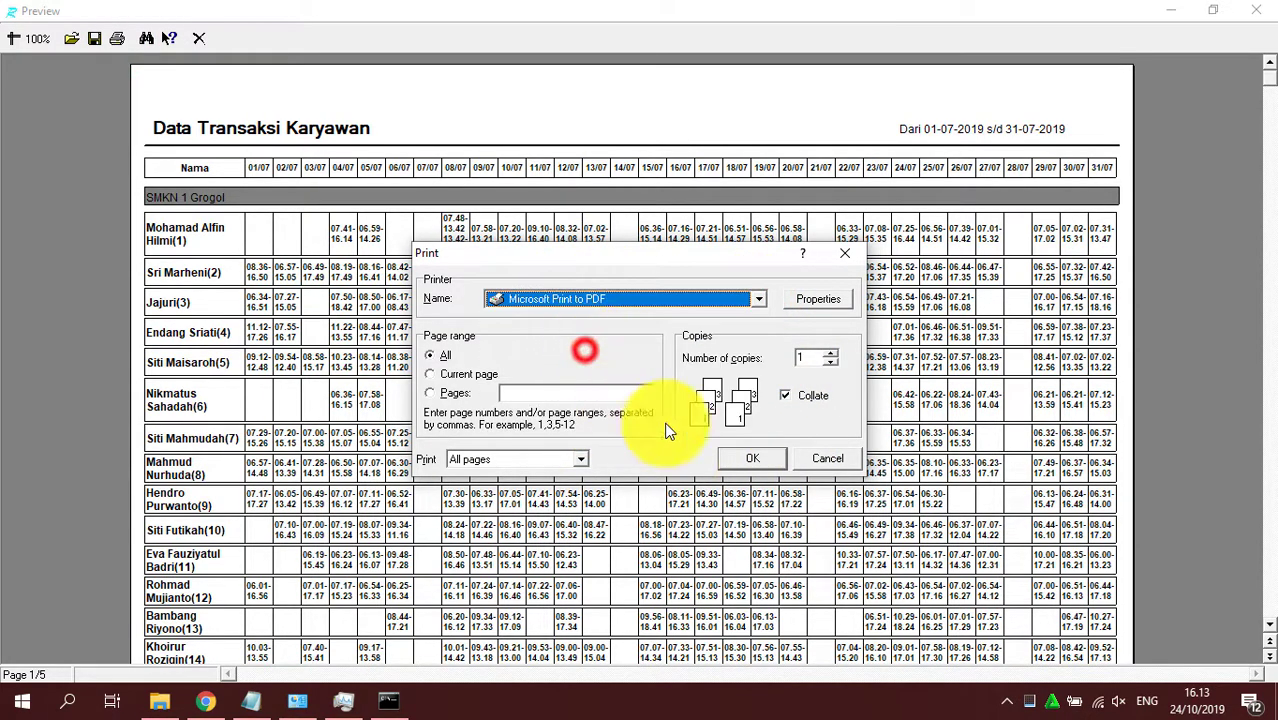
{"action": "left_click", "coordinate": [758, 458]}
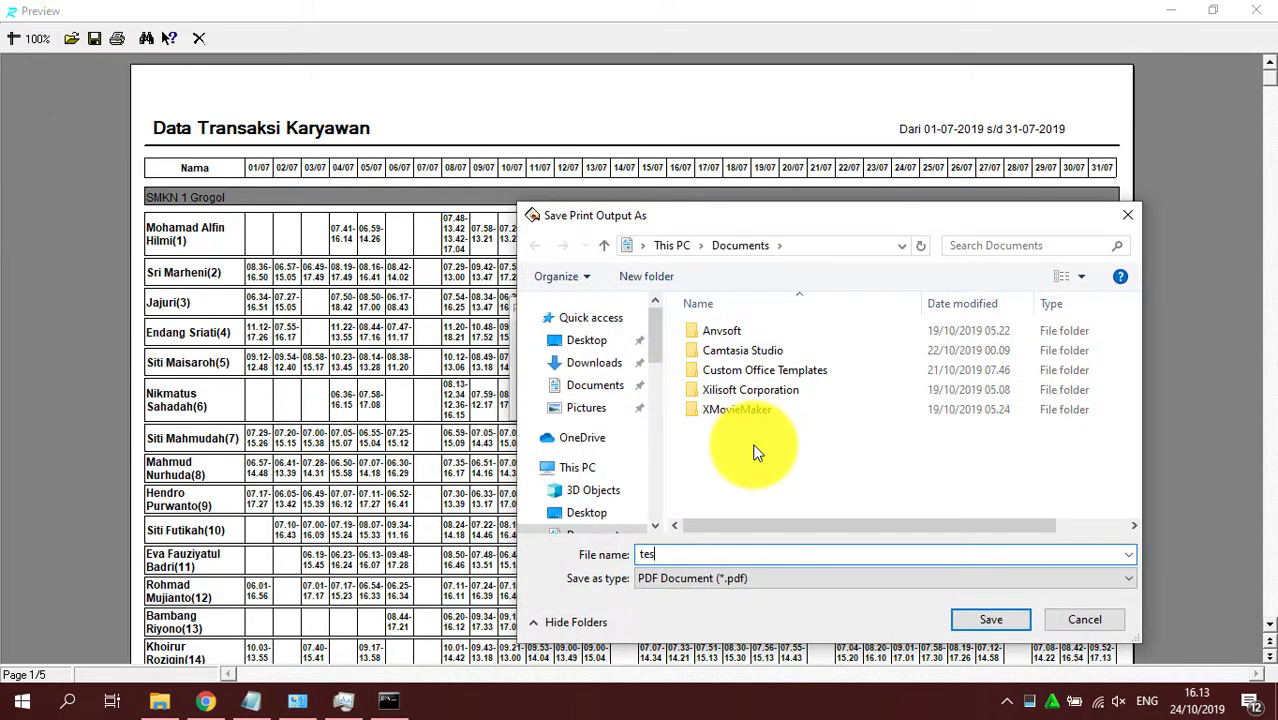
{"action": "left_click", "coordinate": [995, 619]}
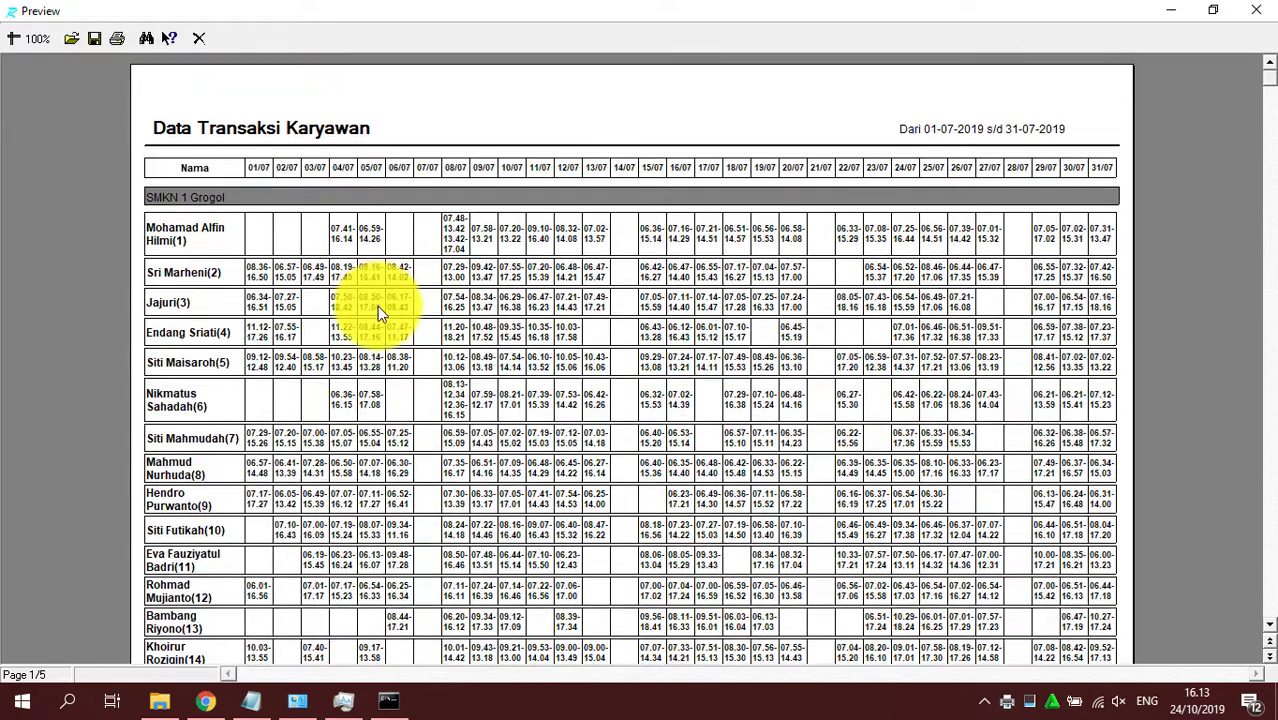
- Open the test PDF from the Documents folder in File Explorer and look over the July transaction report
{"action": "left_click", "coordinate": [162, 698]}
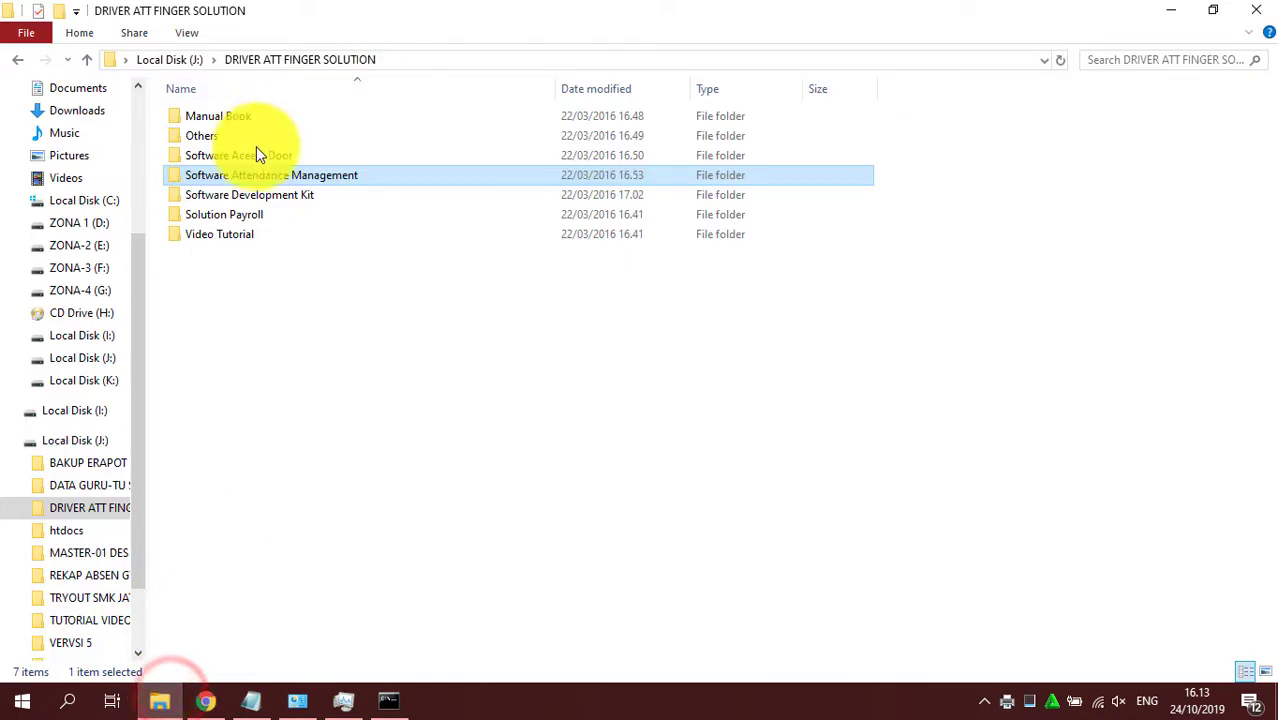
{"action": "key", "text": "super"}
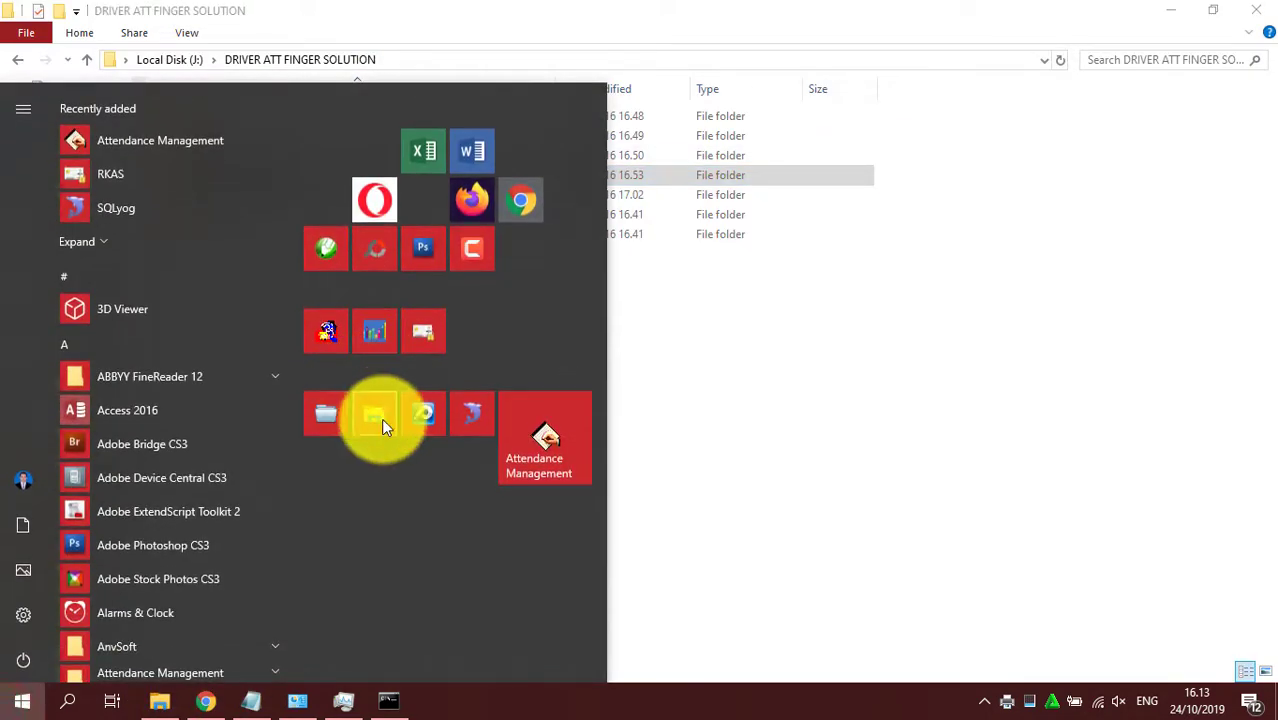
{"action": "left_click", "coordinate": [381, 418]}
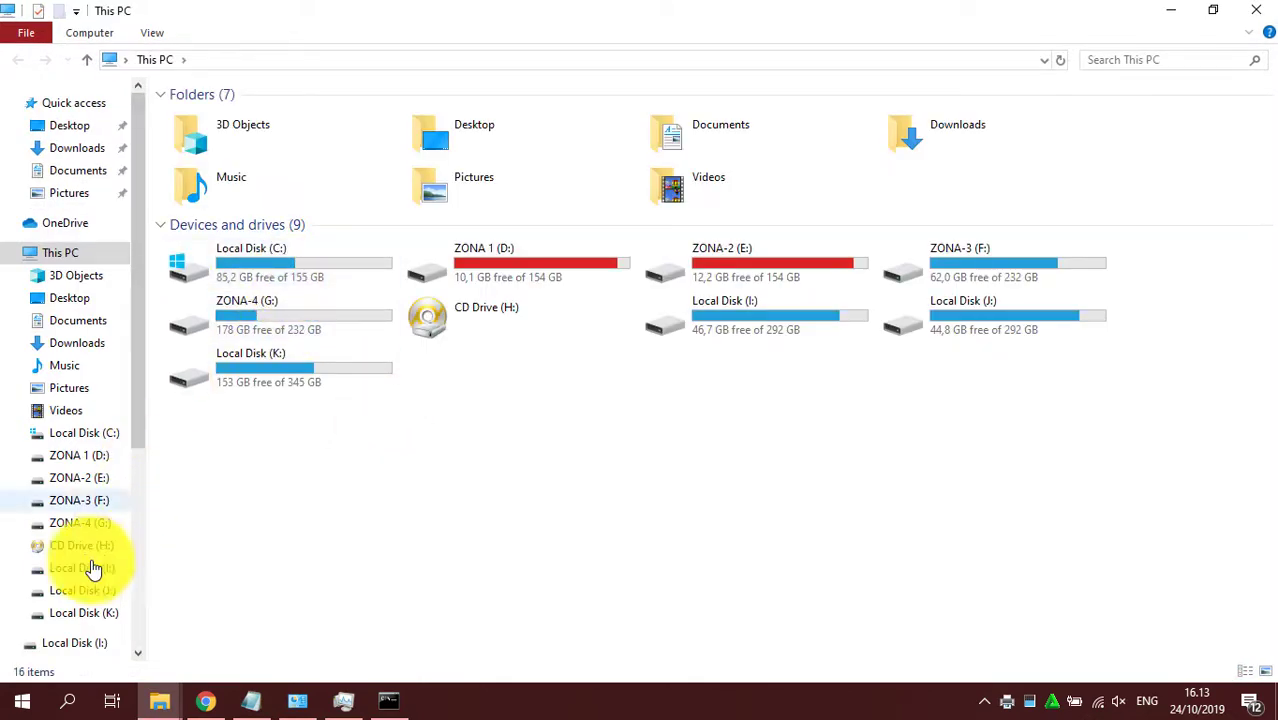
{"action": "left_click", "coordinate": [86, 328]}
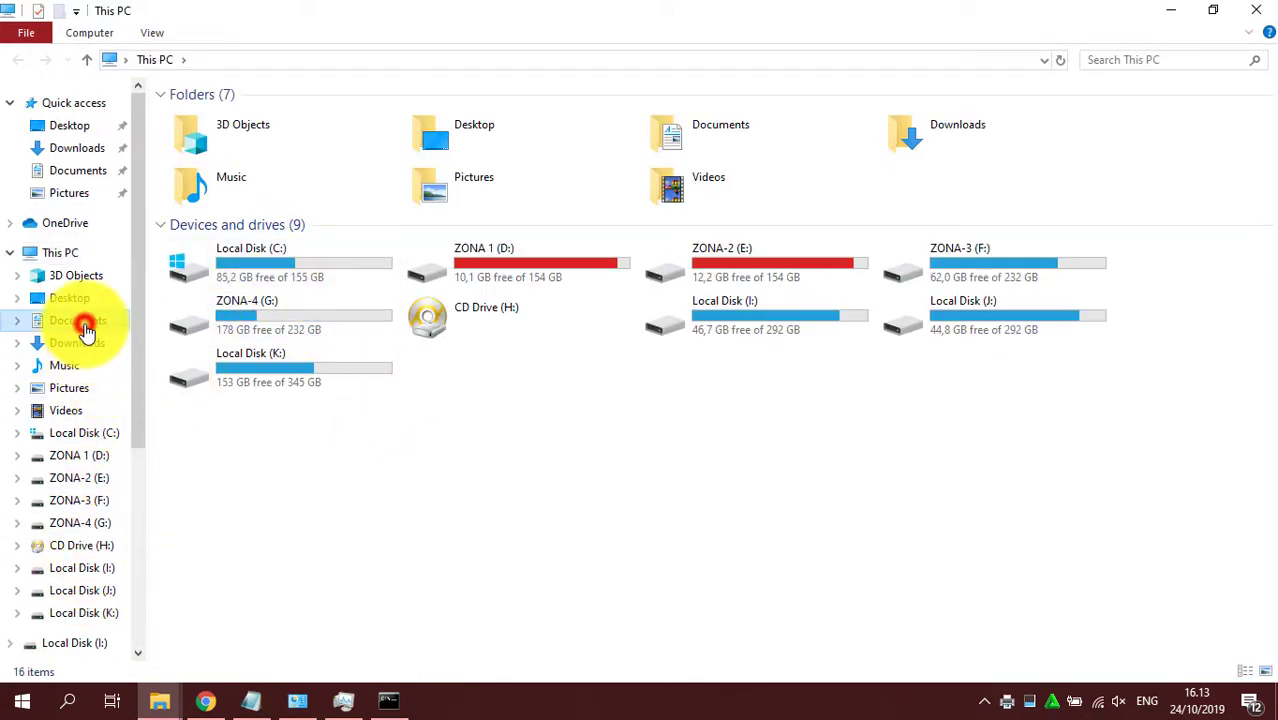
{"action": "left_click", "coordinate": [258, 216]}
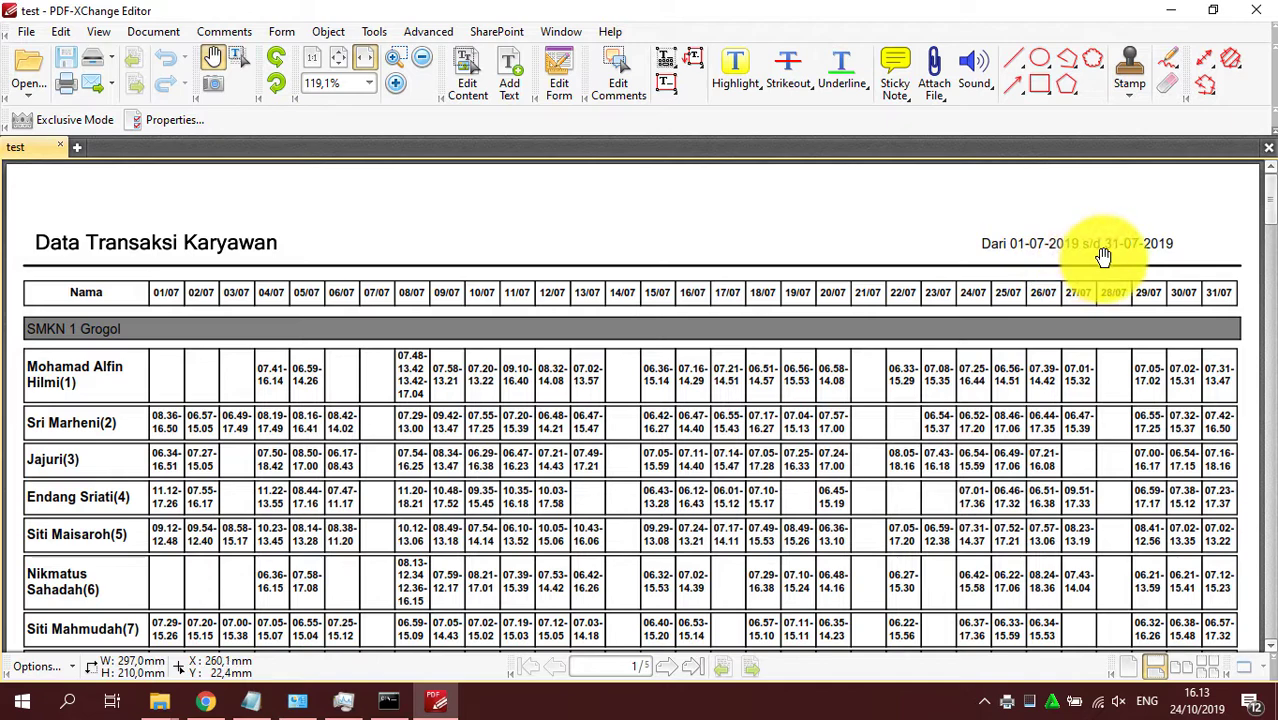
{"action": "scroll", "coordinate": [575, 380], "scroll_direction": "down", "scroll_amount": 2}
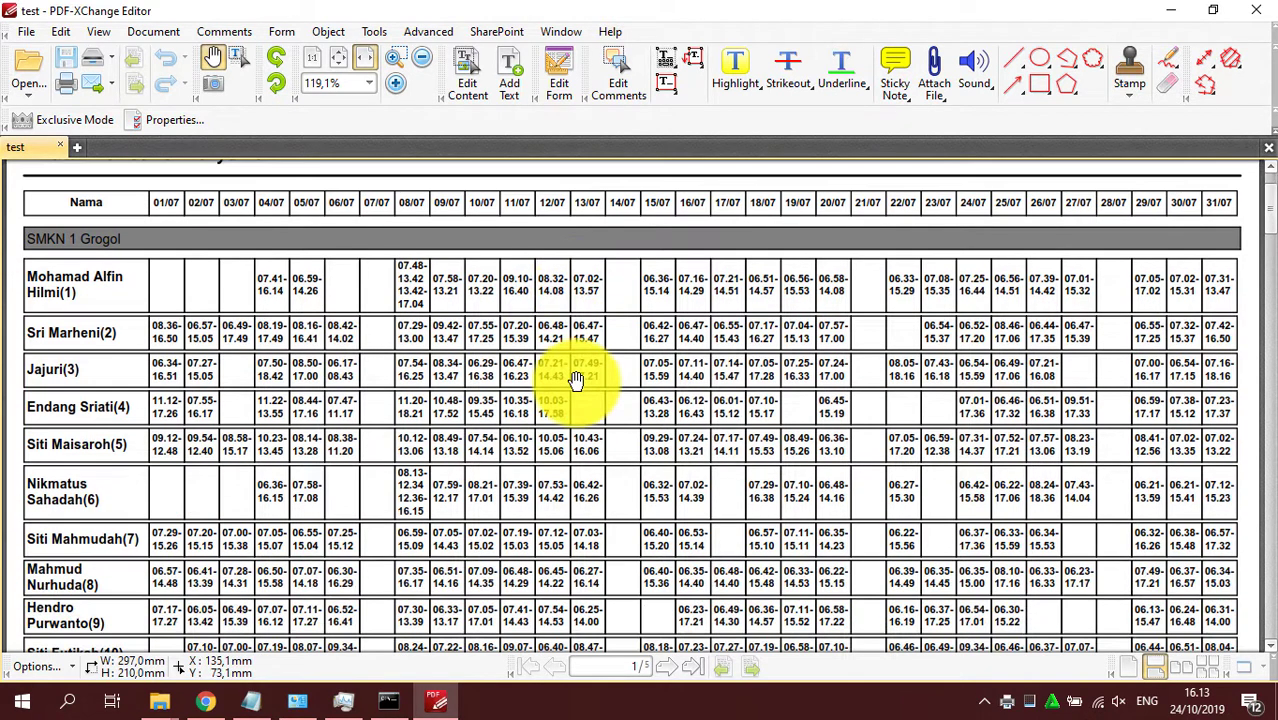
{"action": "scroll", "coordinate": [575, 380], "scroll_direction": "up", "scroll_amount": 2}
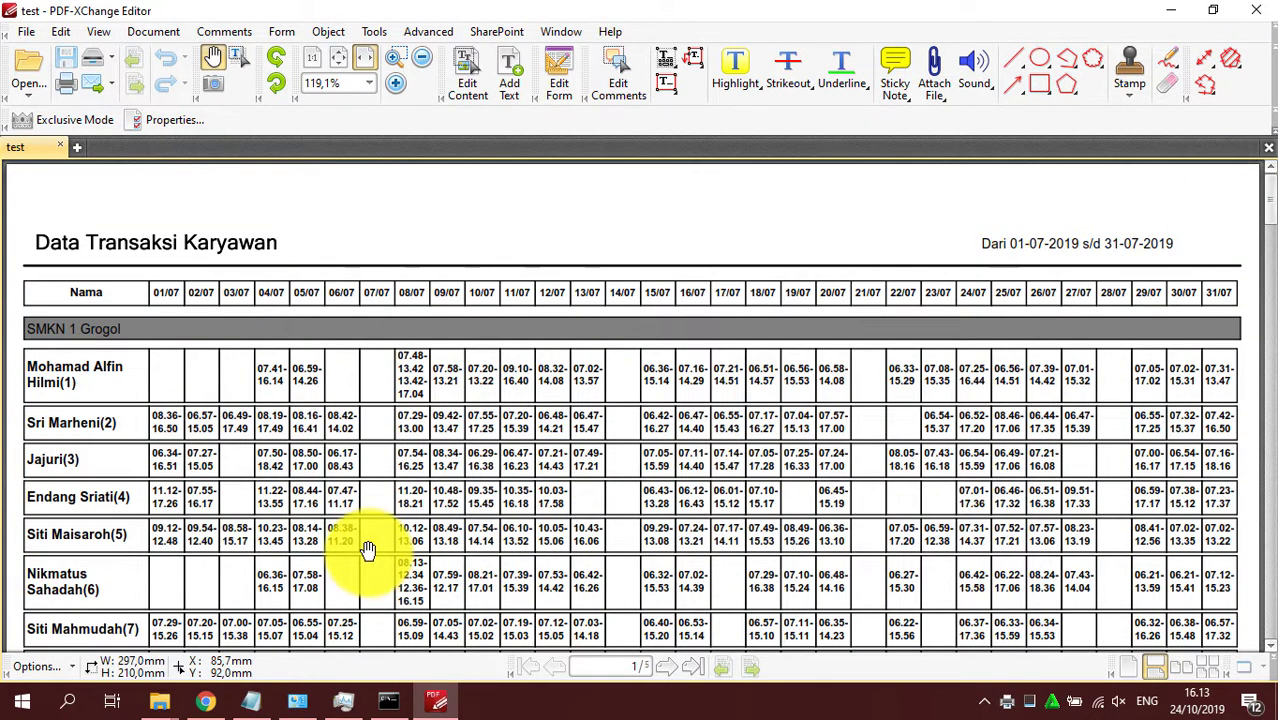
- Switch back to the report preview, then close it and the transaction report window to return to the Manajemen Absensi machine list
{"action": "key", "text": "alt+Tab"}
{"action": "key", "text": "alt+Tab"}
{"action": "key", "text": "alt+Tab"}
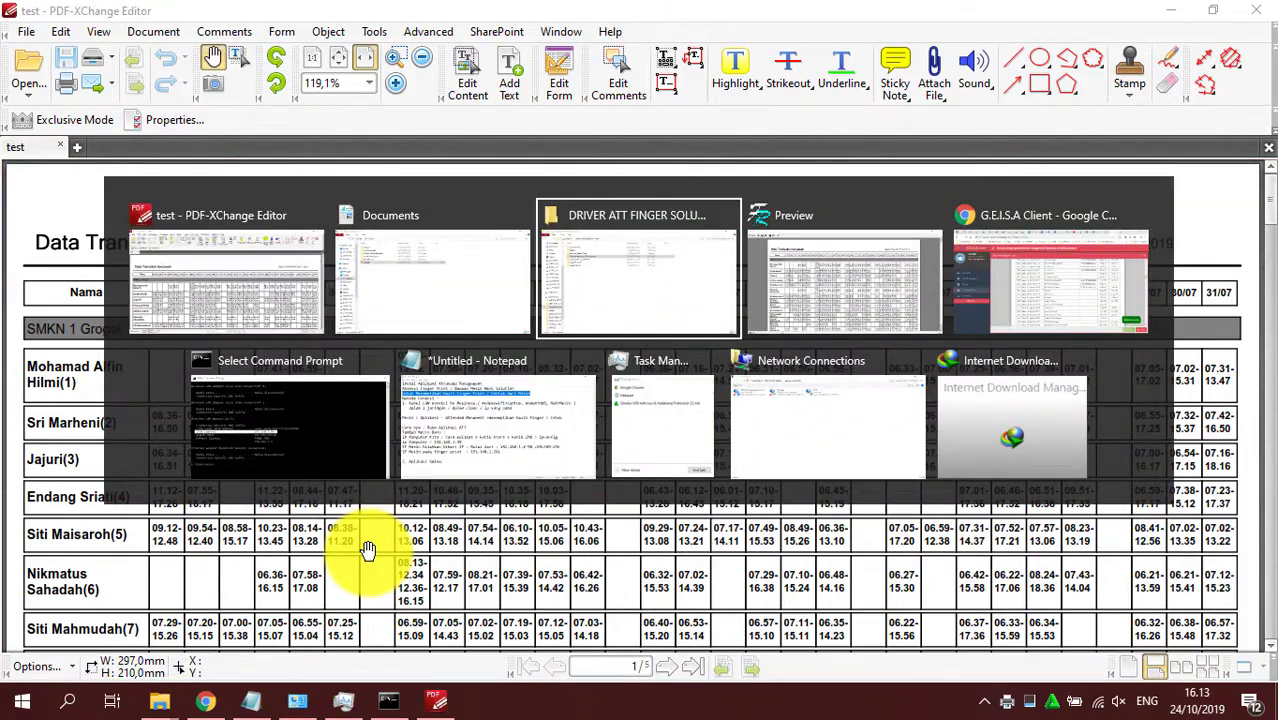
{"action": "left_click", "coordinate": [1264, 12]}
{"action": "left_click", "coordinate": [1262, 12]}
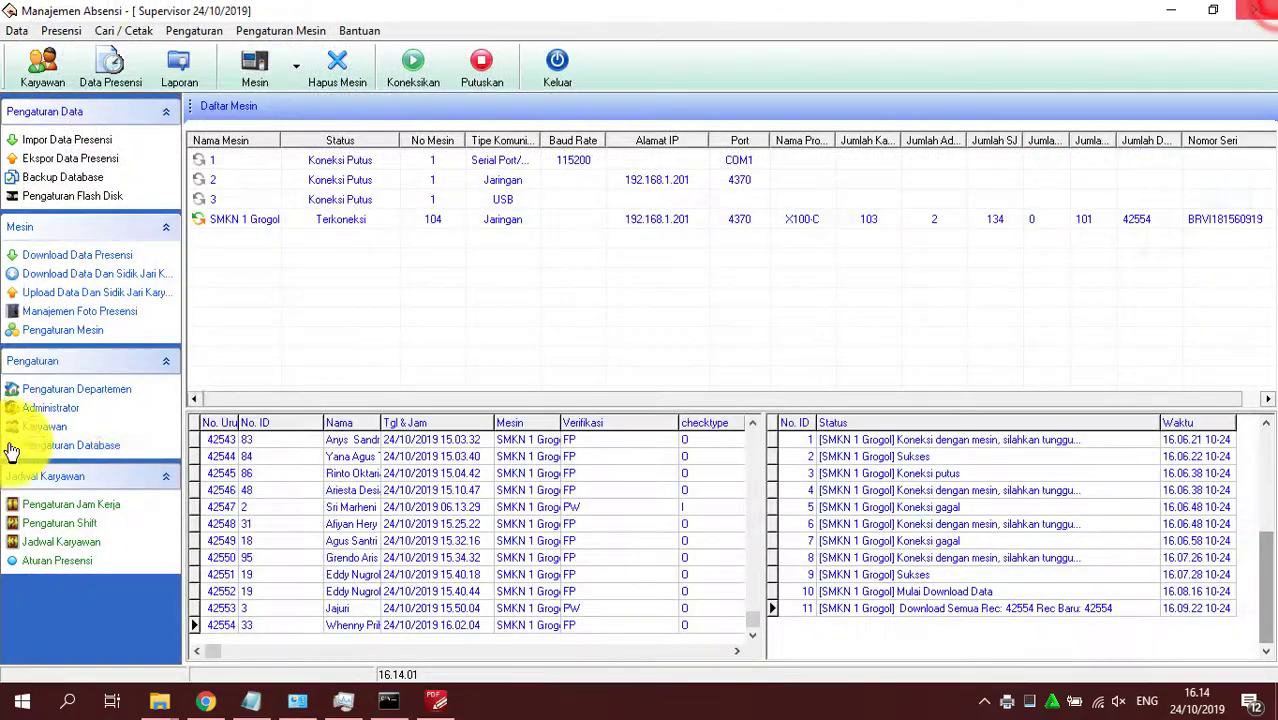
- Open the working-hours settings and dismiss the Panduan Pengaturan Jam Kerja guide to reach the Pengaturan jam kerja form
{"action": "left_click", "coordinate": [90, 513]}
{"action": "left_click", "coordinate": [818, 413]}
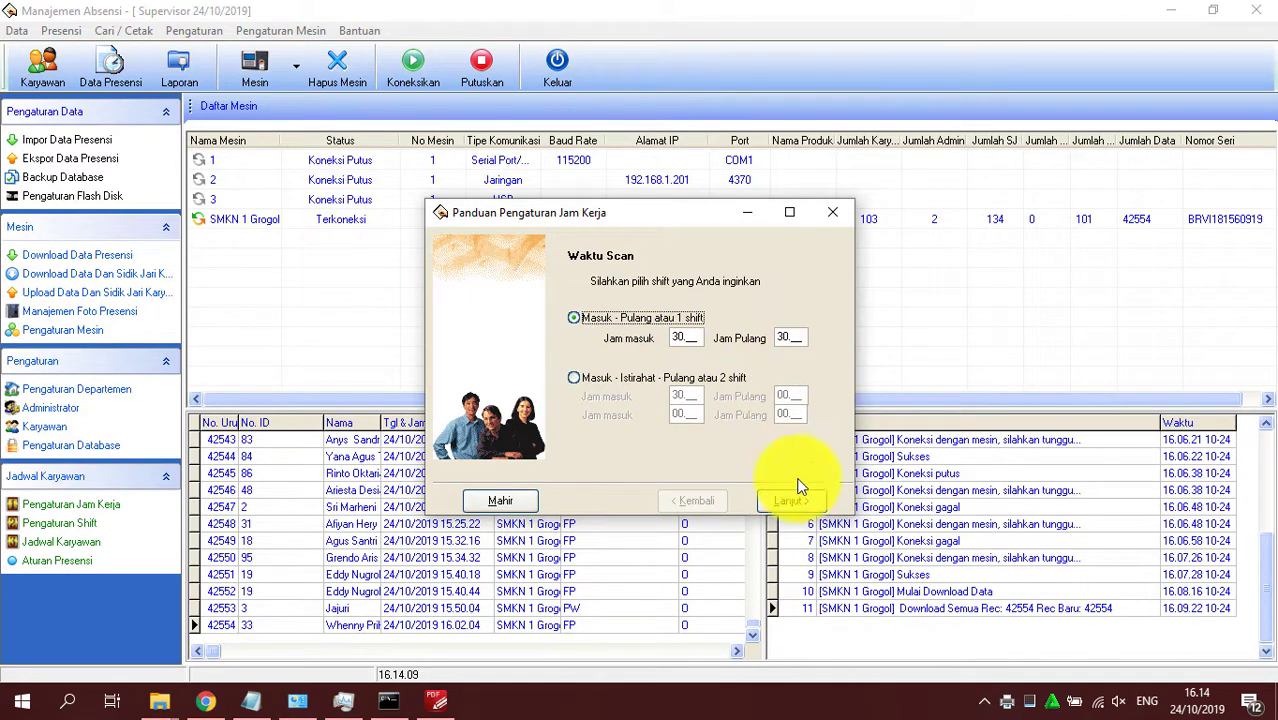
{"action": "left_click", "coordinate": [791, 505]}
{"action": "left_click", "coordinate": [692, 412]}
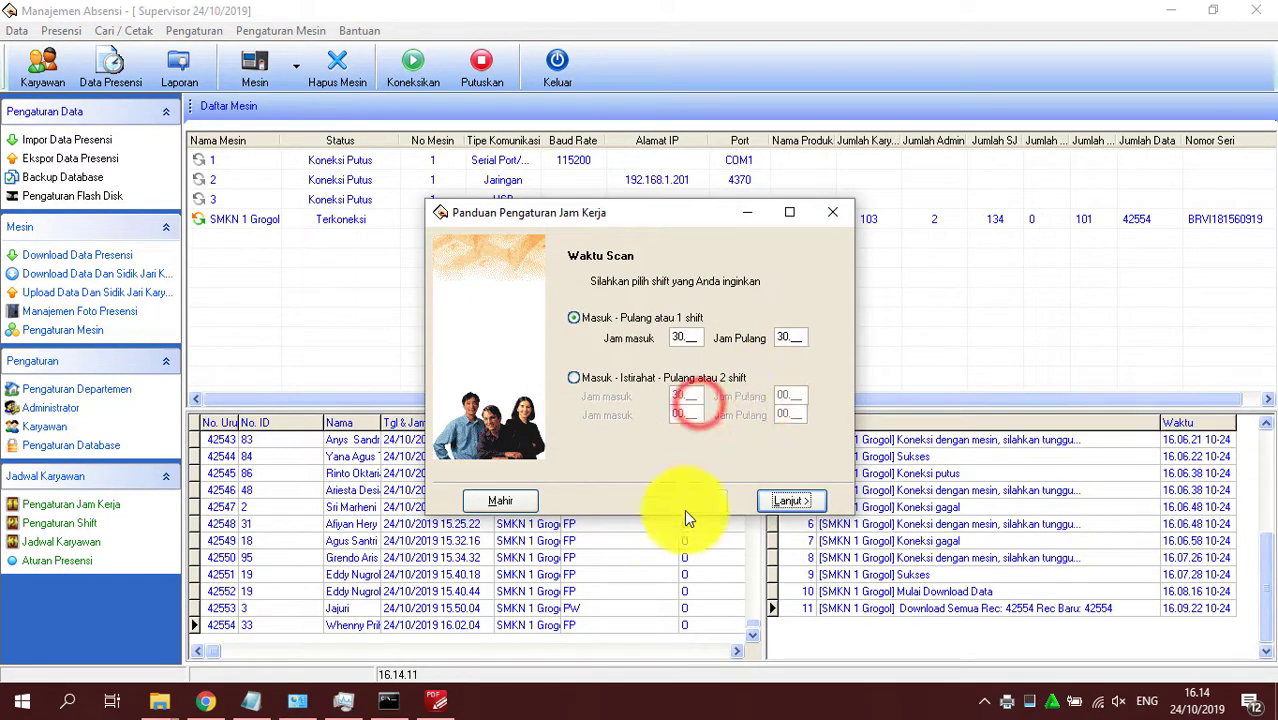
{"action": "left_click", "coordinate": [835, 215]}
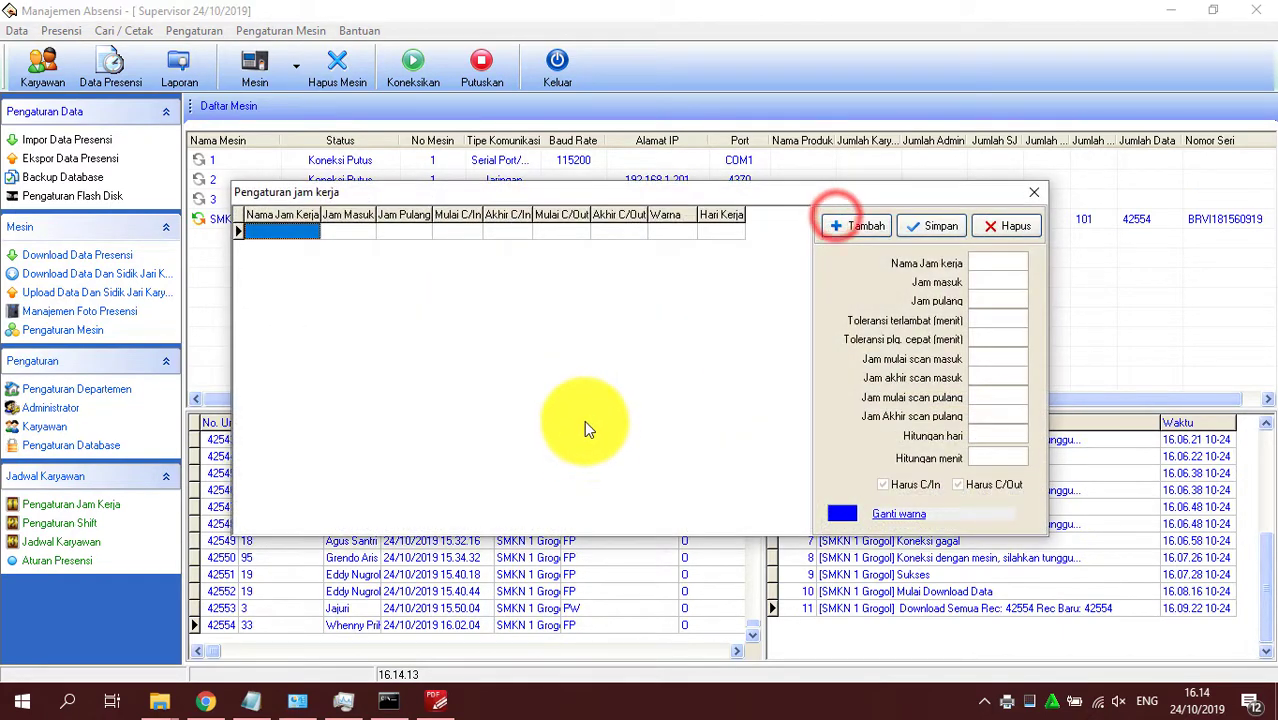
- Name the working-hours entry masuk, with Jam masuk 07.00 and Jam pulang 14.30
{"action": "left_click", "coordinate": [1011, 262]}
{"action": "type", "text": "masuk"}
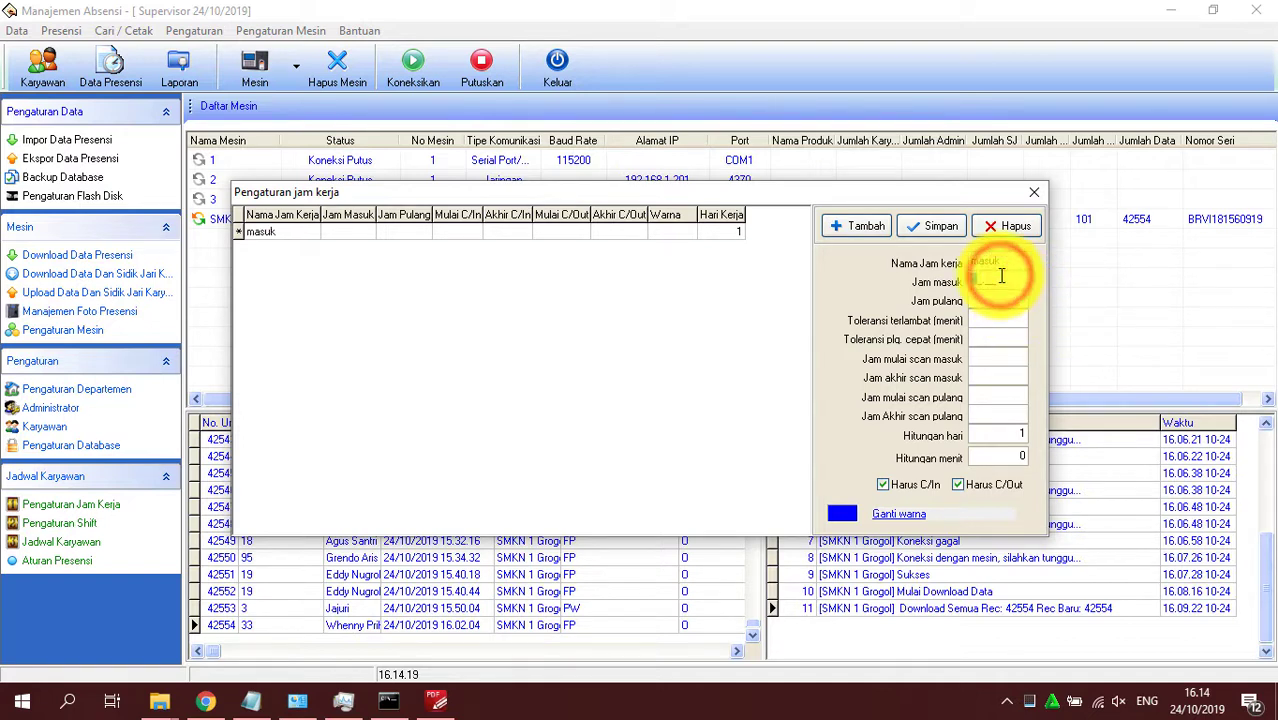
{"action": "type", "text": "08"}
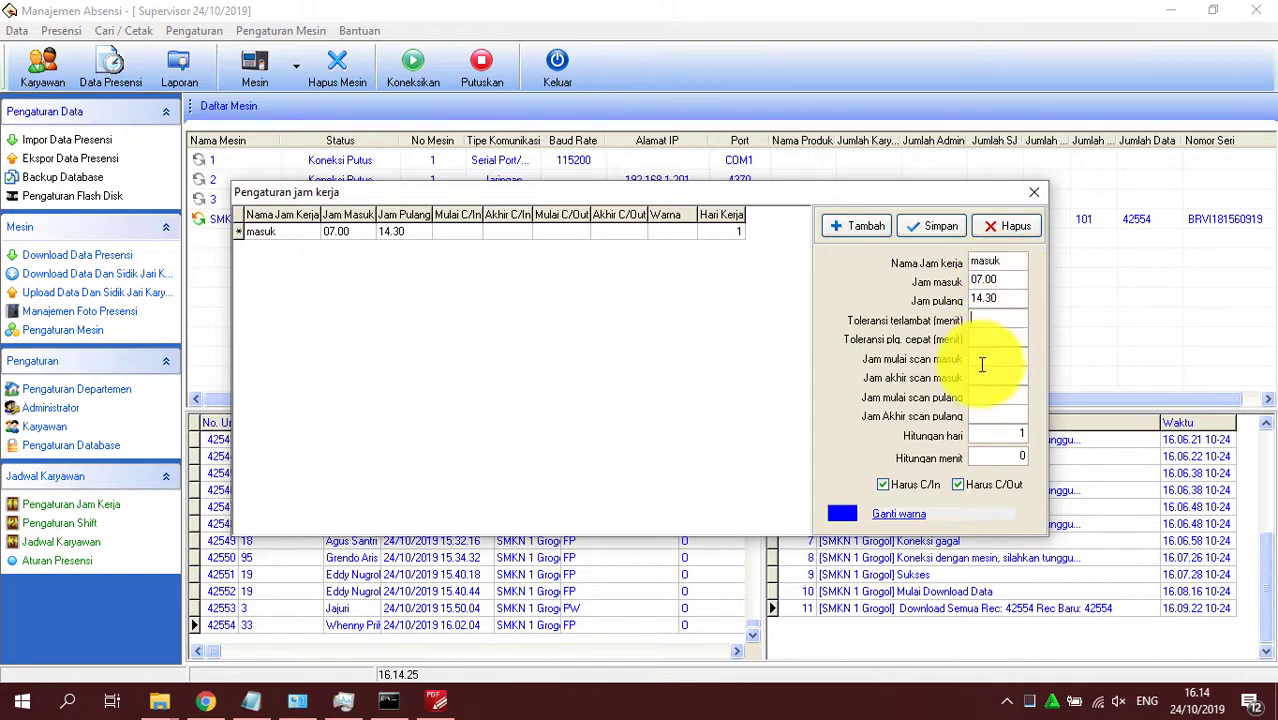
- Leave both tolerance fields blank and set Jam mulai scan masuk to 06.00 and Jam akhir scan masuk to 13.00
{"action": "left_click", "coordinate": [988, 321]}
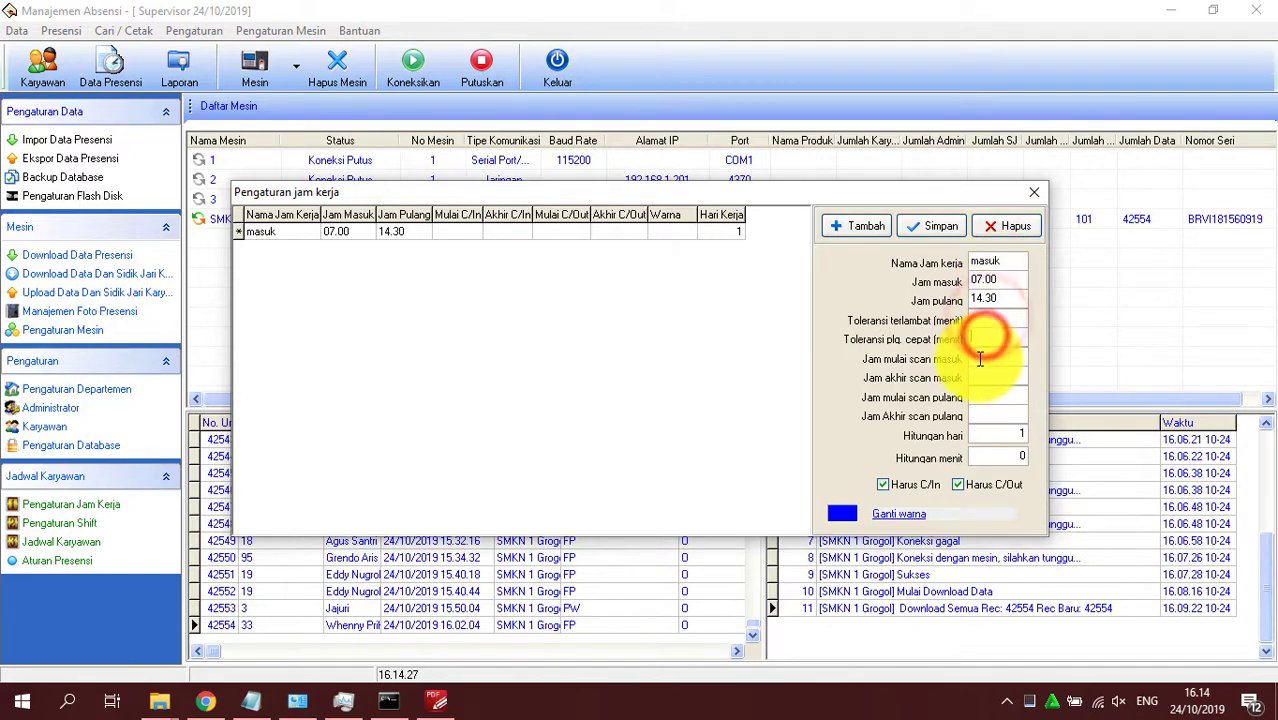
{"action": "left_click", "coordinate": [978, 357]}
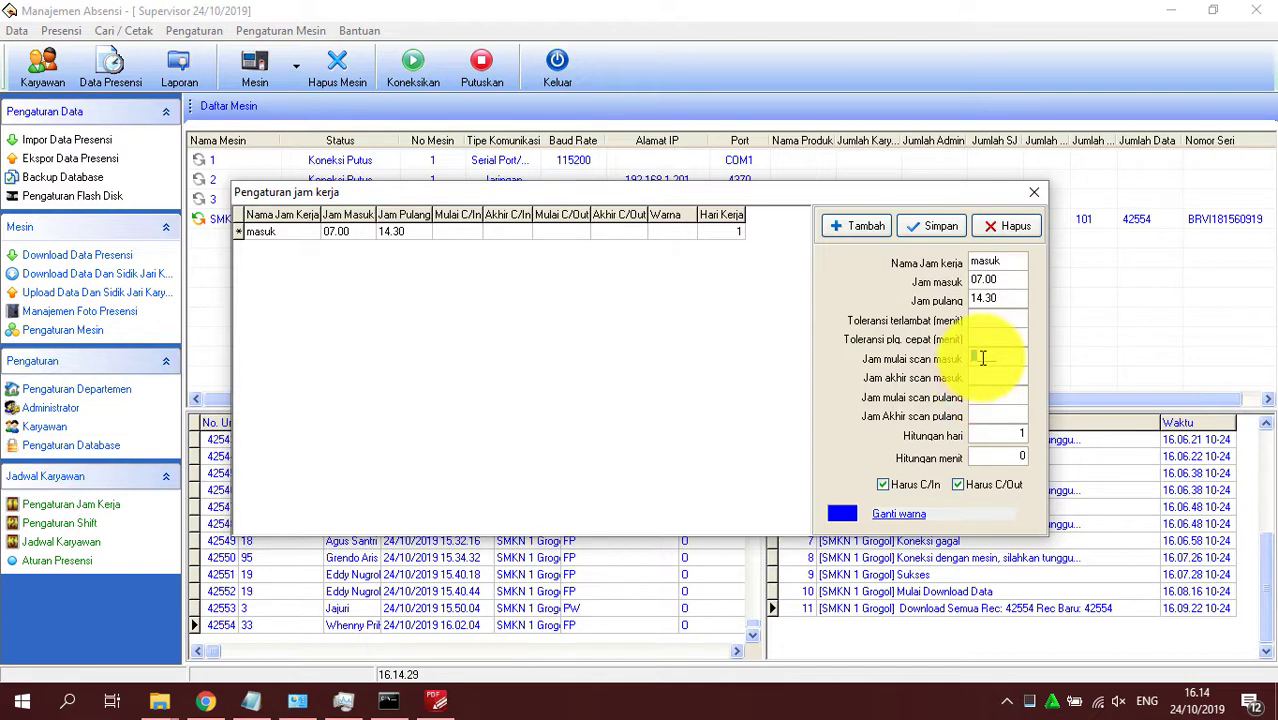
{"action": "left_click", "coordinate": [981, 357]}
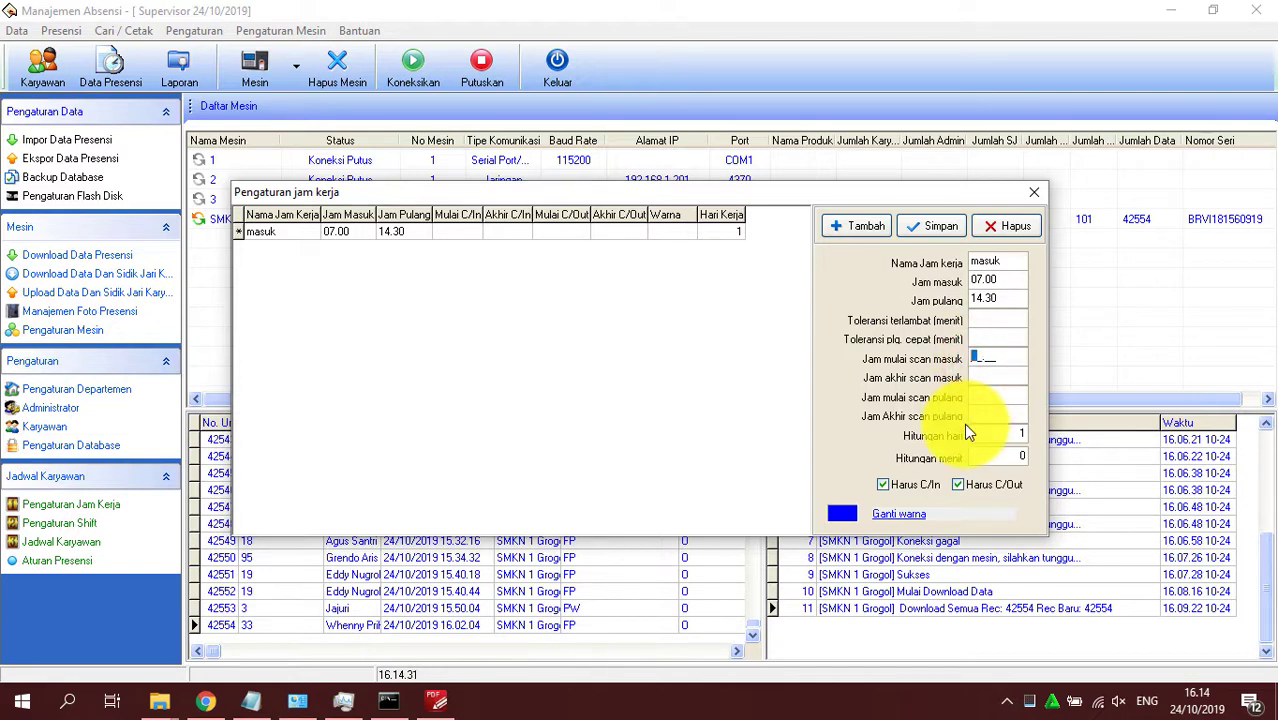
{"action": "type", "text": "0600"}
{"action": "key", "text": "Tab"}
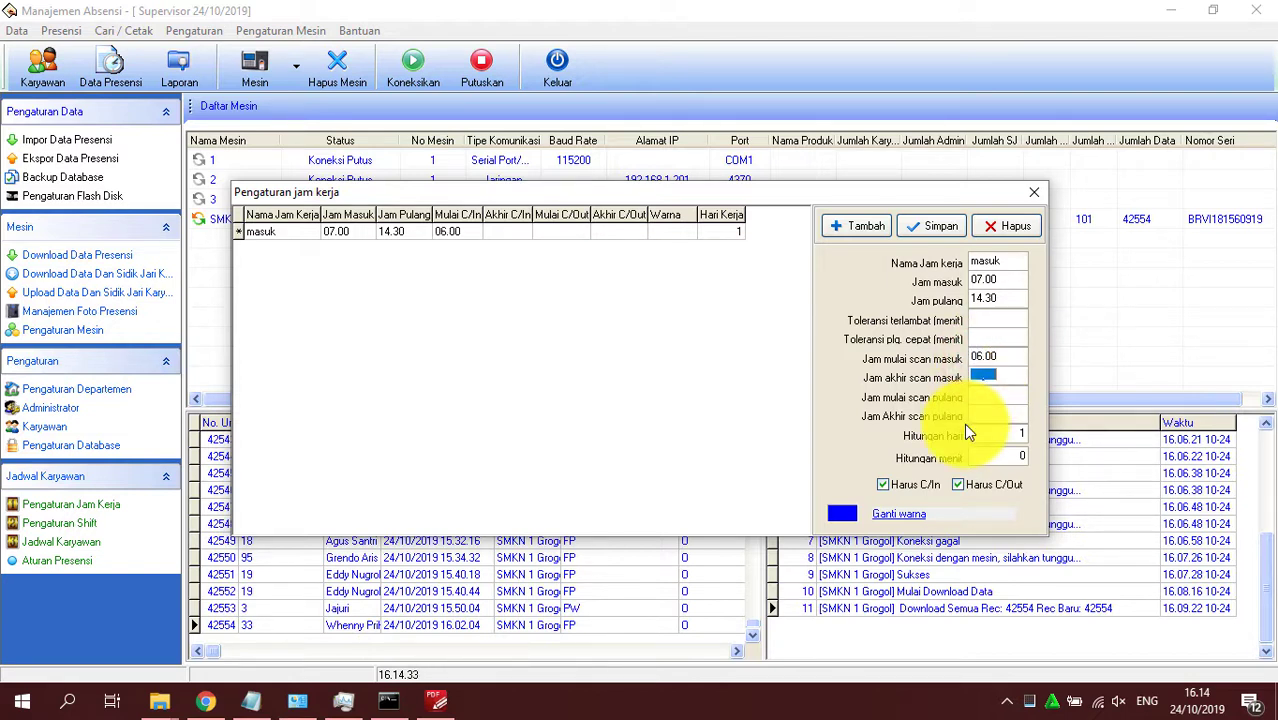
{"action": "type", "text": "1300"}
- Try 07.30 and 06.45 as the Jam akhir scan masuk of the masuk working-hours entry
{"action": "left_click", "coordinate": [1020, 356]}
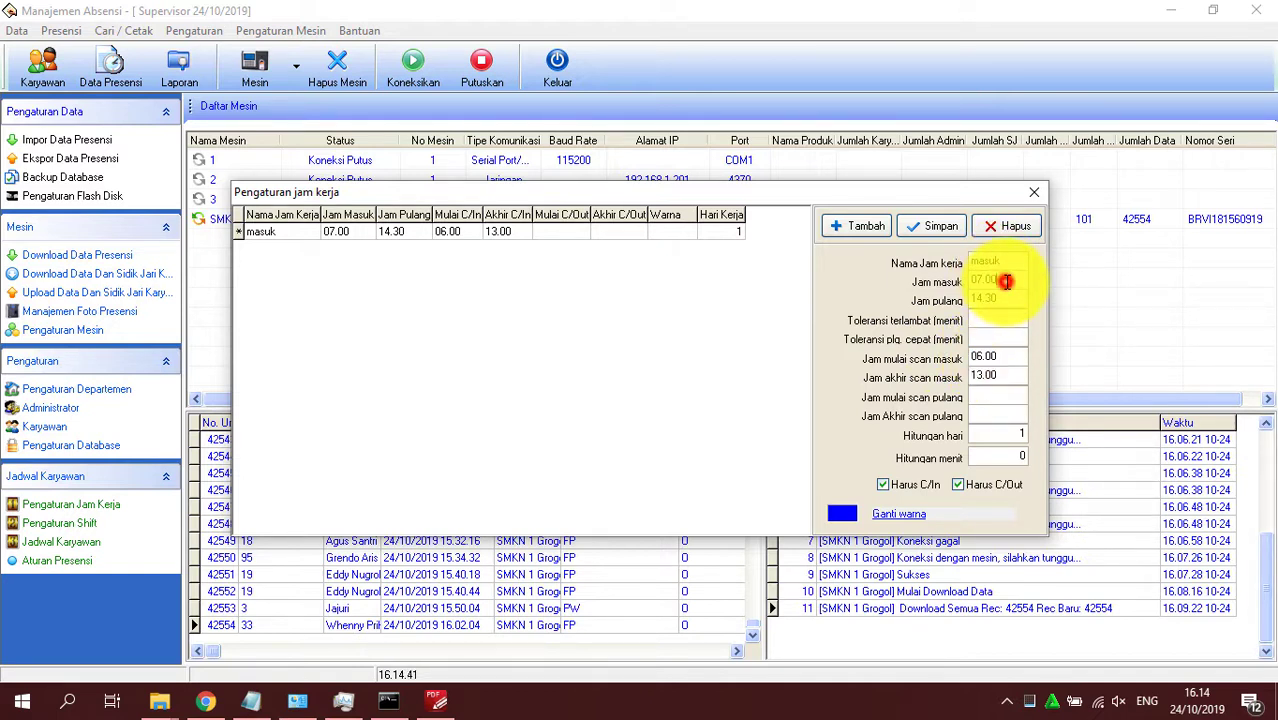
{"action": "left_click_drag", "start_coordinate": [1006, 281], "coordinate": [975, 280]}
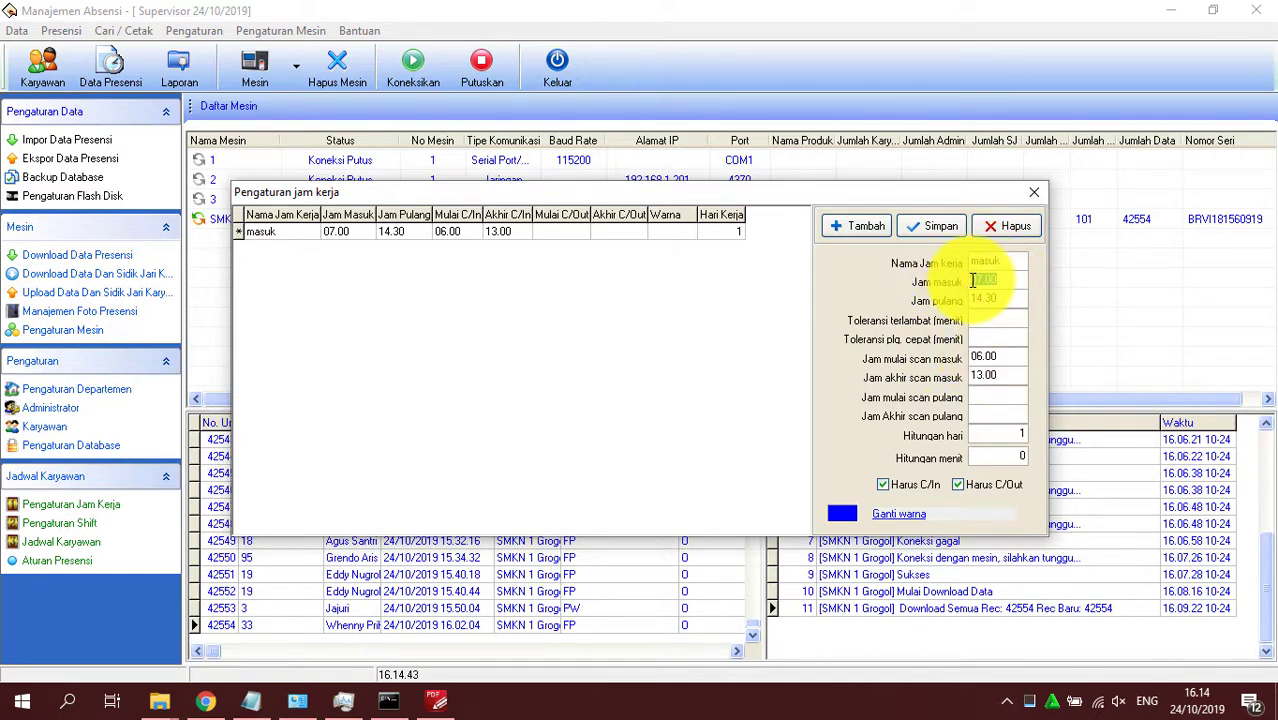
{"action": "double_click", "coordinate": [1012, 372]}
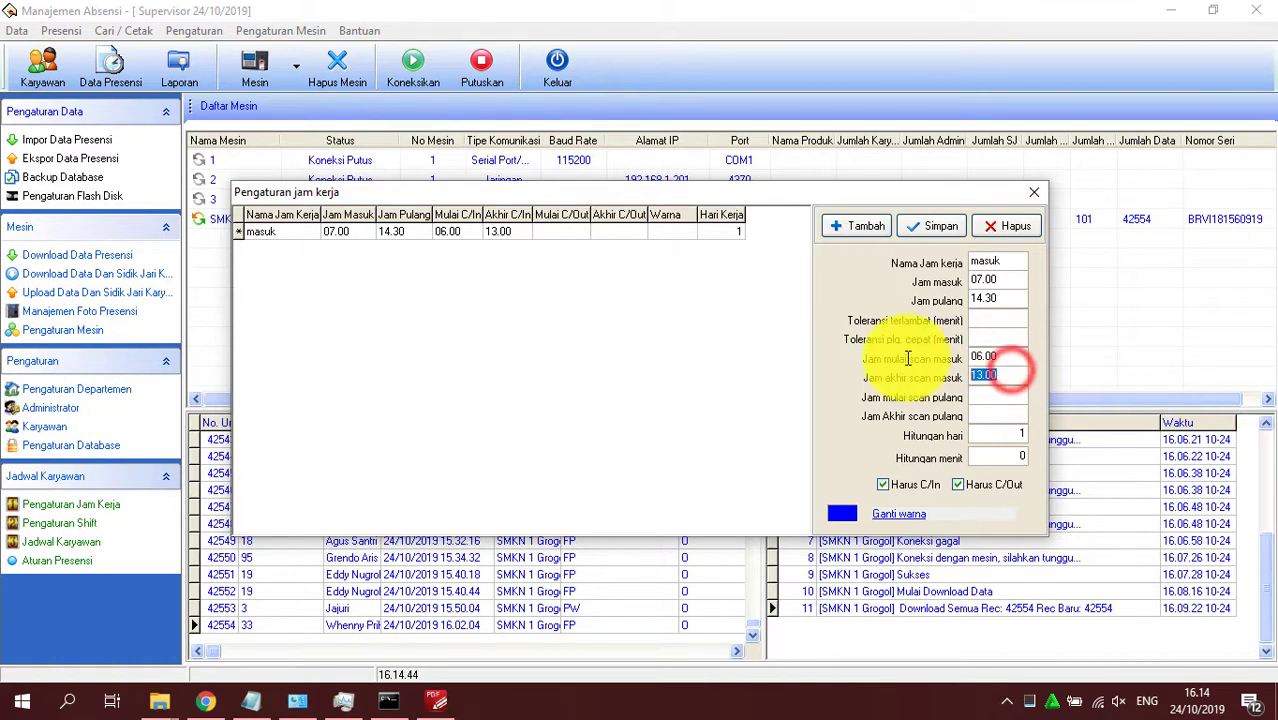
{"action": "double_click", "coordinate": [1008, 374]}
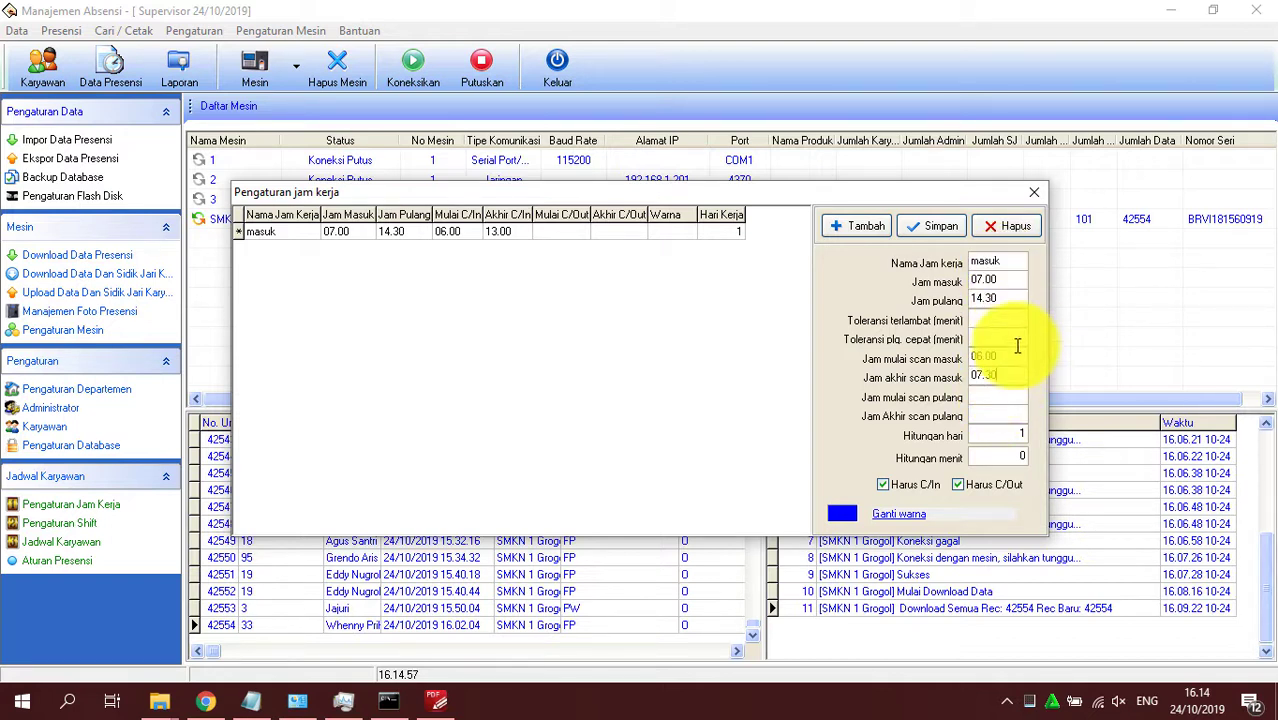
{"action": "double_click", "coordinate": [1007, 374]}
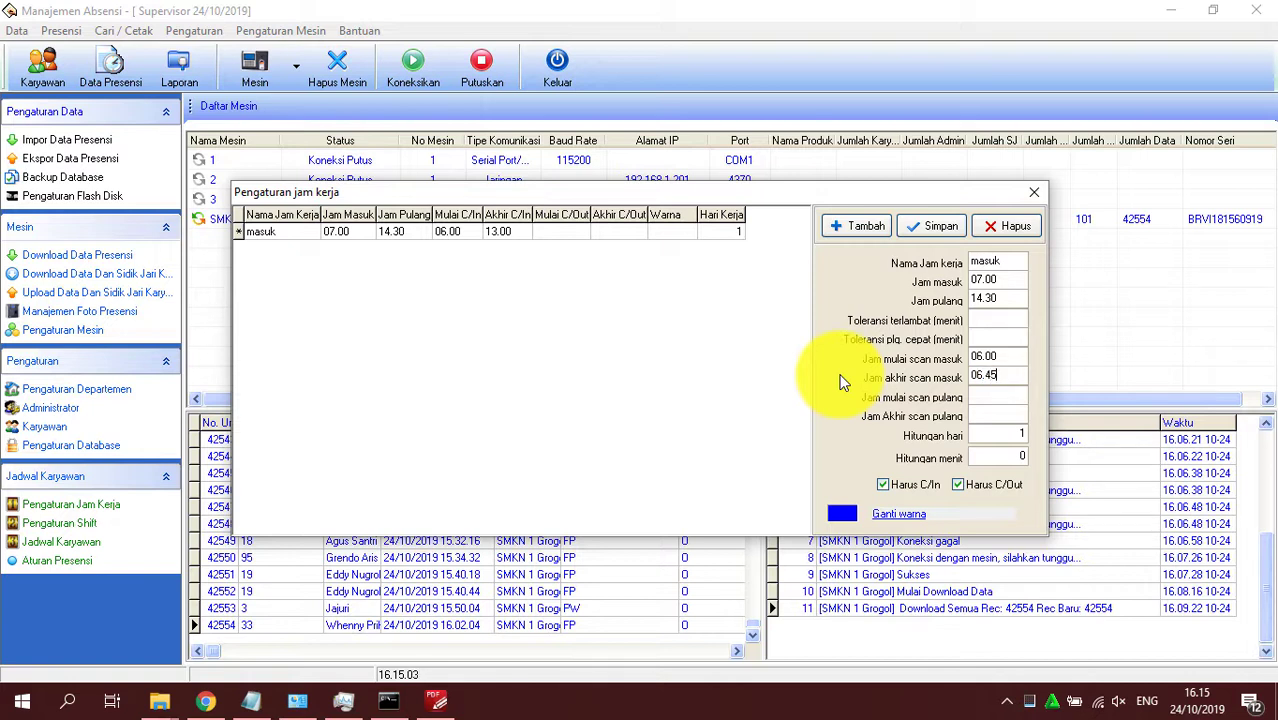
{"action": "double_click", "coordinate": [1005, 374]}
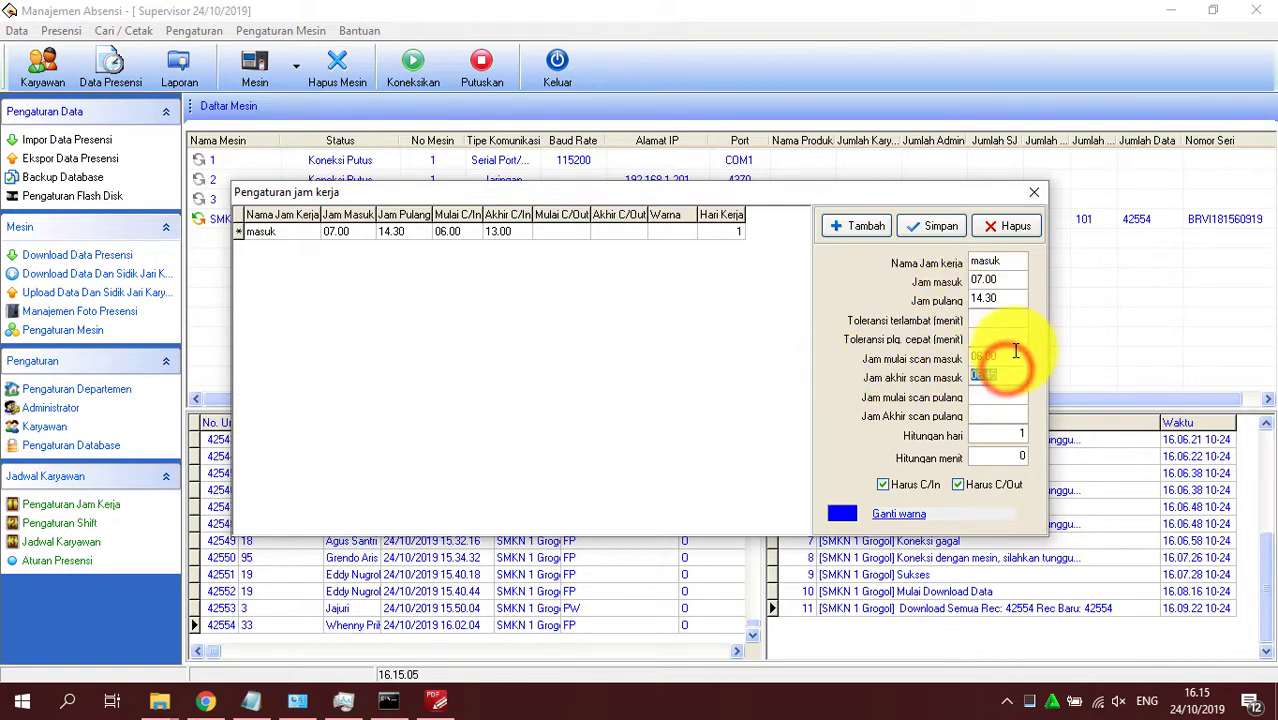
{"action": "double_click", "coordinate": [1010, 356]}
{"action": "key", "text": "ctrl+c"}
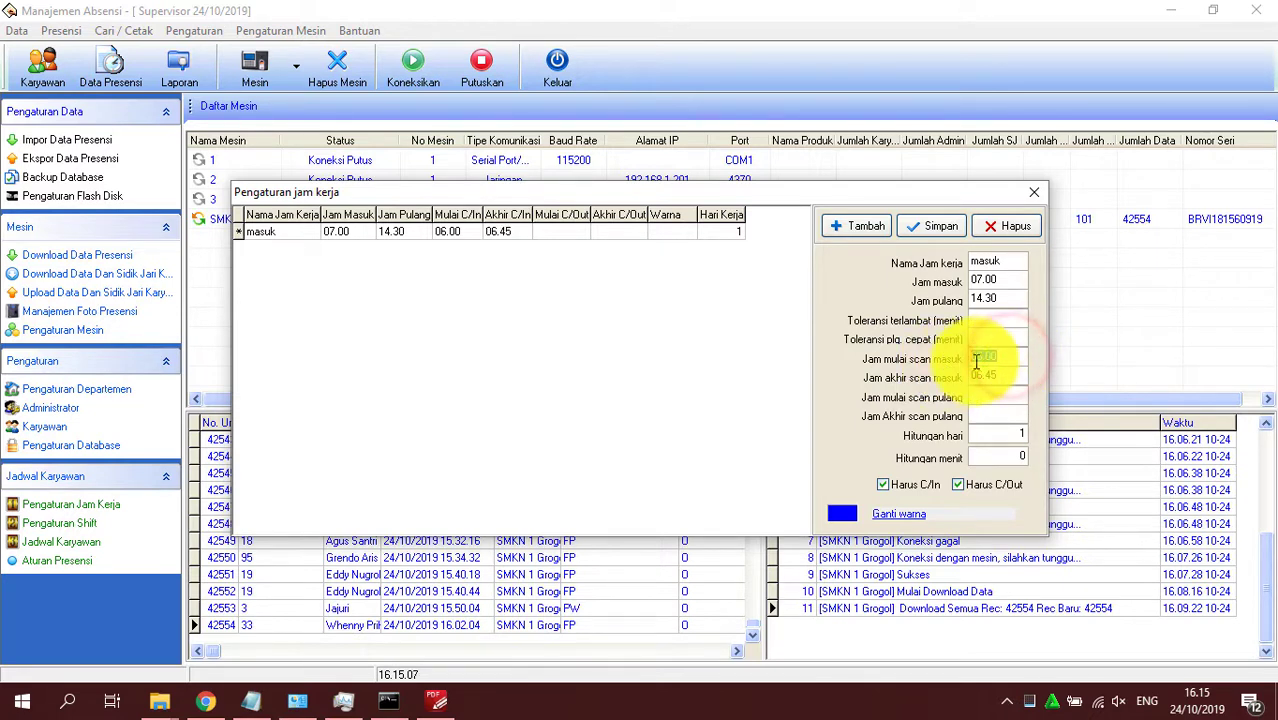
{"action": "double_click", "coordinate": [1003, 375]}
{"action": "key", "text": "ctrl+v"}
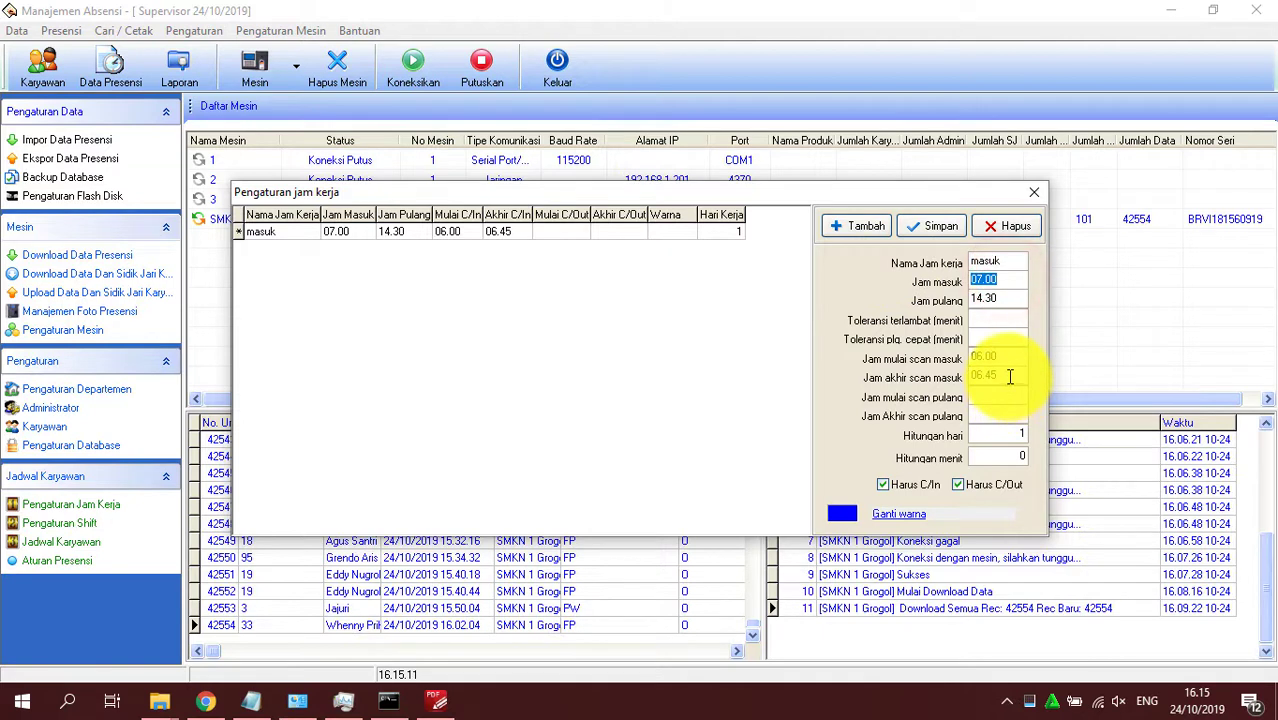
- Set Jam akhir scan masuk to 06.59, Jam mulai scan pulang to 13.00 and Jam Akhir scan pulang to 14.00
{"action": "double_click", "coordinate": [1000, 375]}
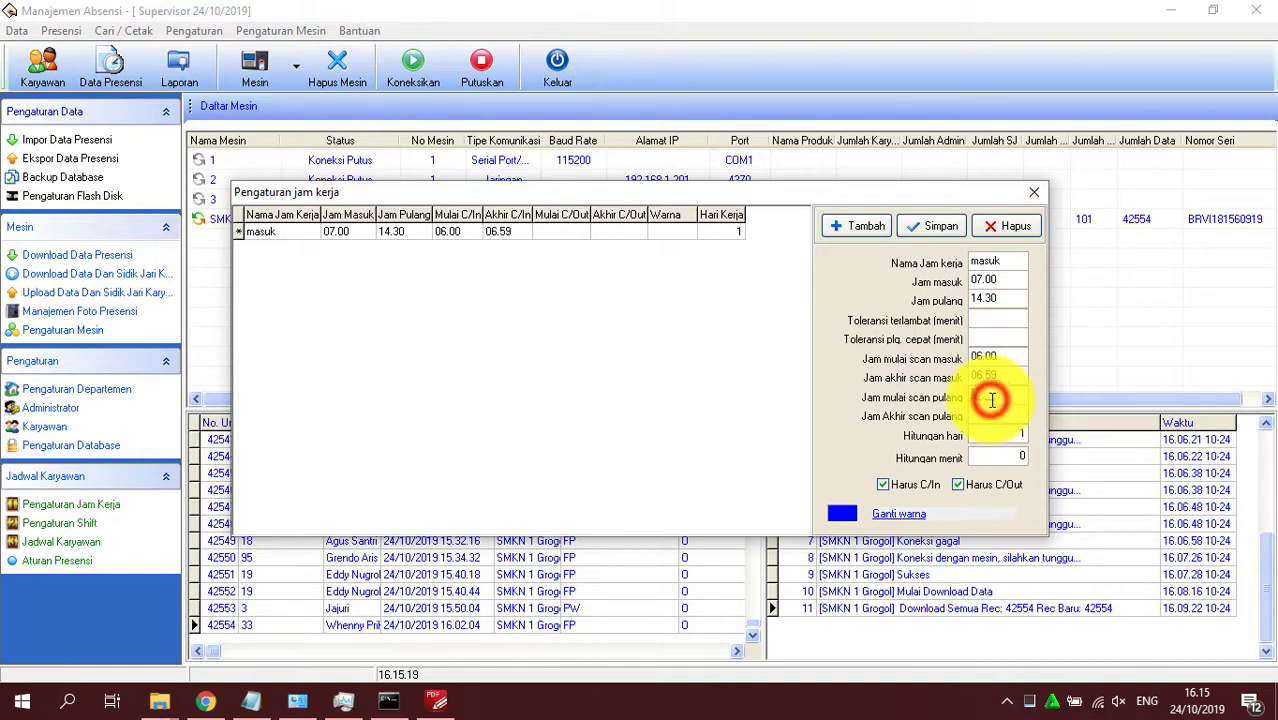
{"action": "left_click", "coordinate": [992, 400]}
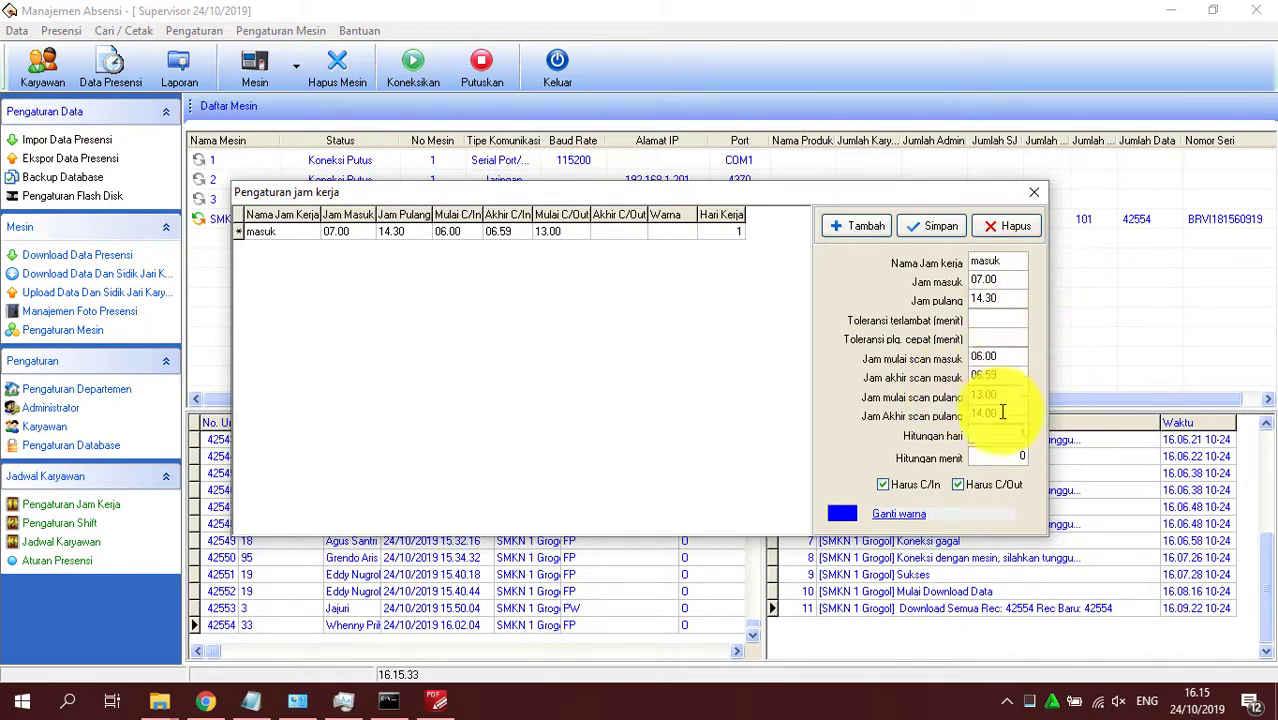
- Save the masuk working-hours entry and view the shift settings
{"action": "left_click", "coordinate": [936, 229]}
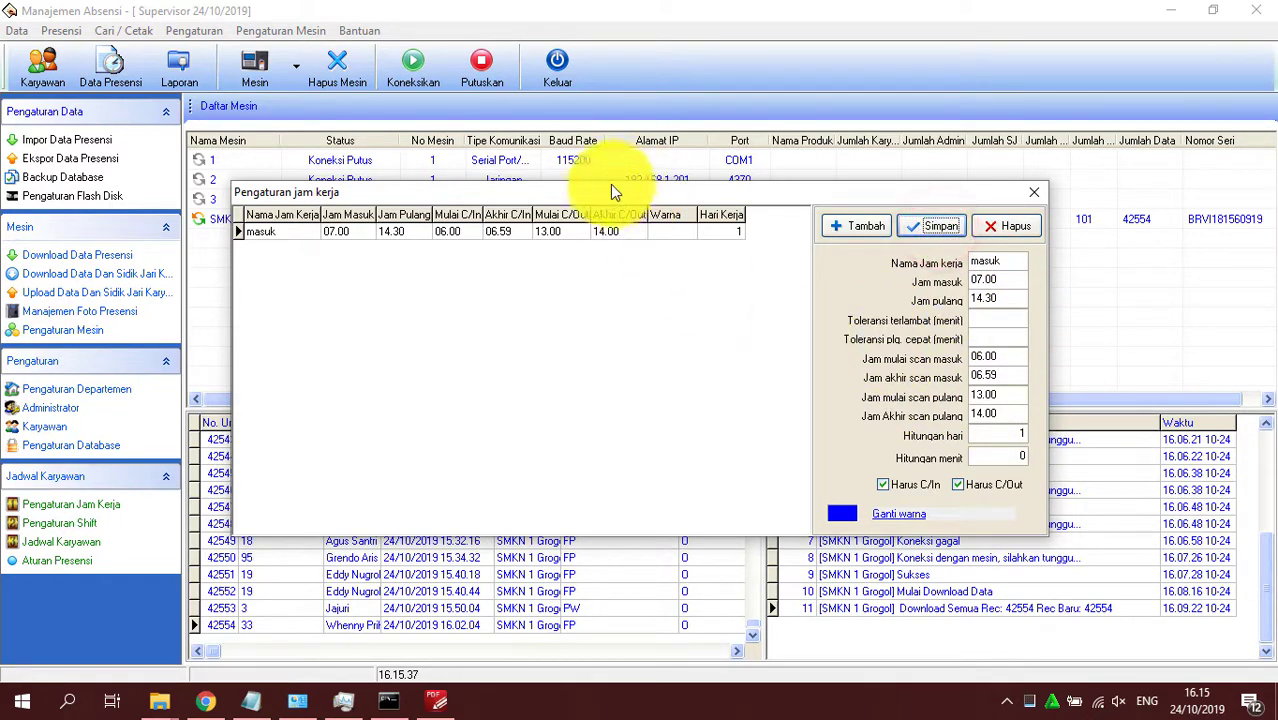
{"action": "left_click", "coordinate": [1036, 193]}
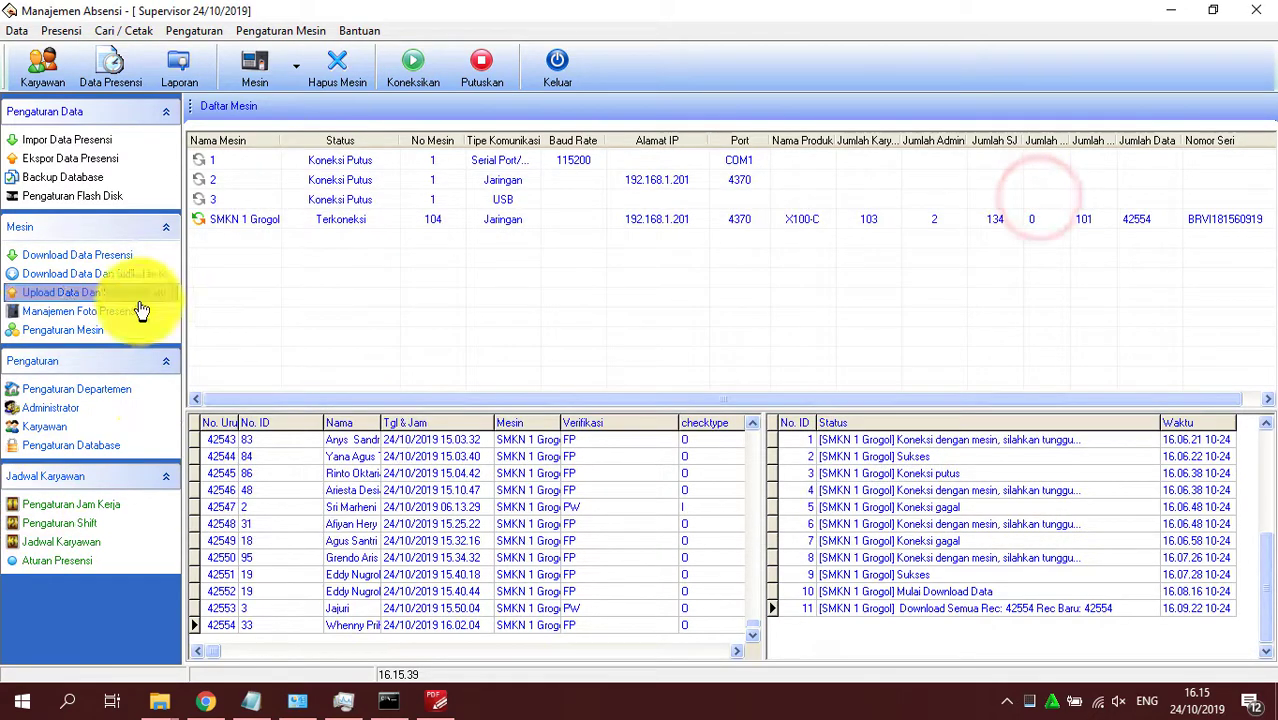
{"action": "left_click", "coordinate": [85, 522]}
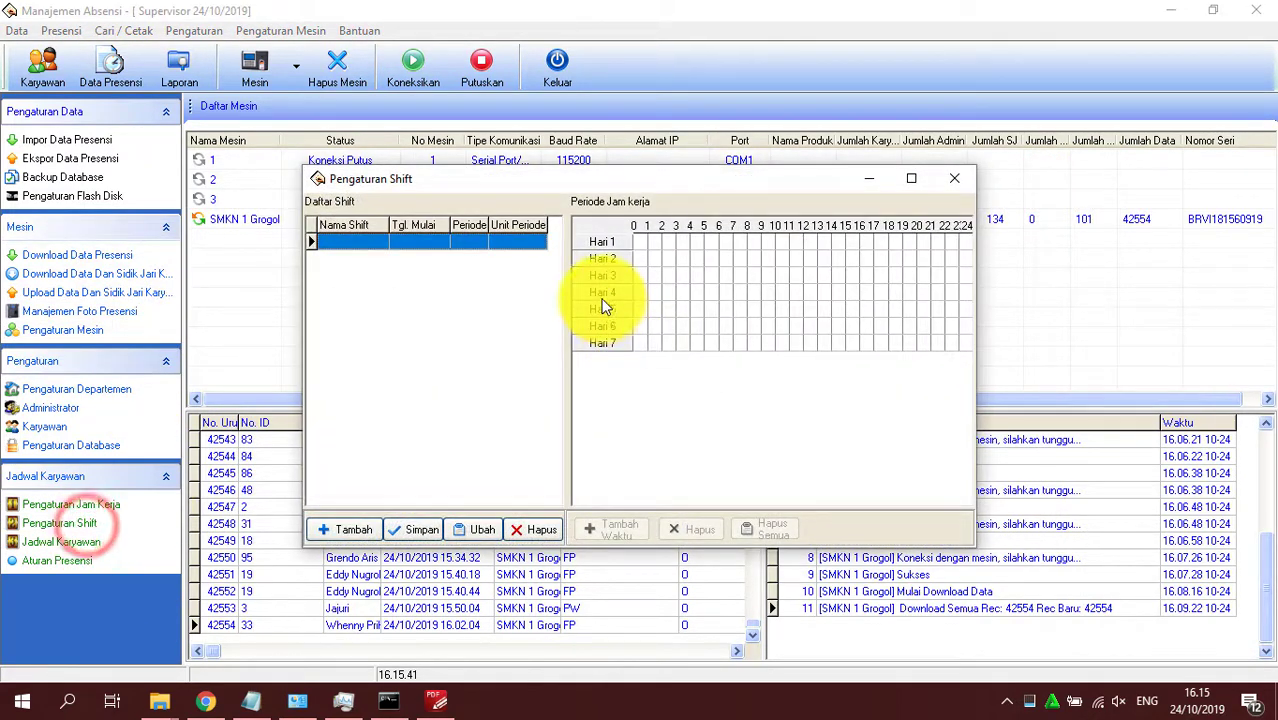
{"action": "left_click", "coordinate": [953, 181]}
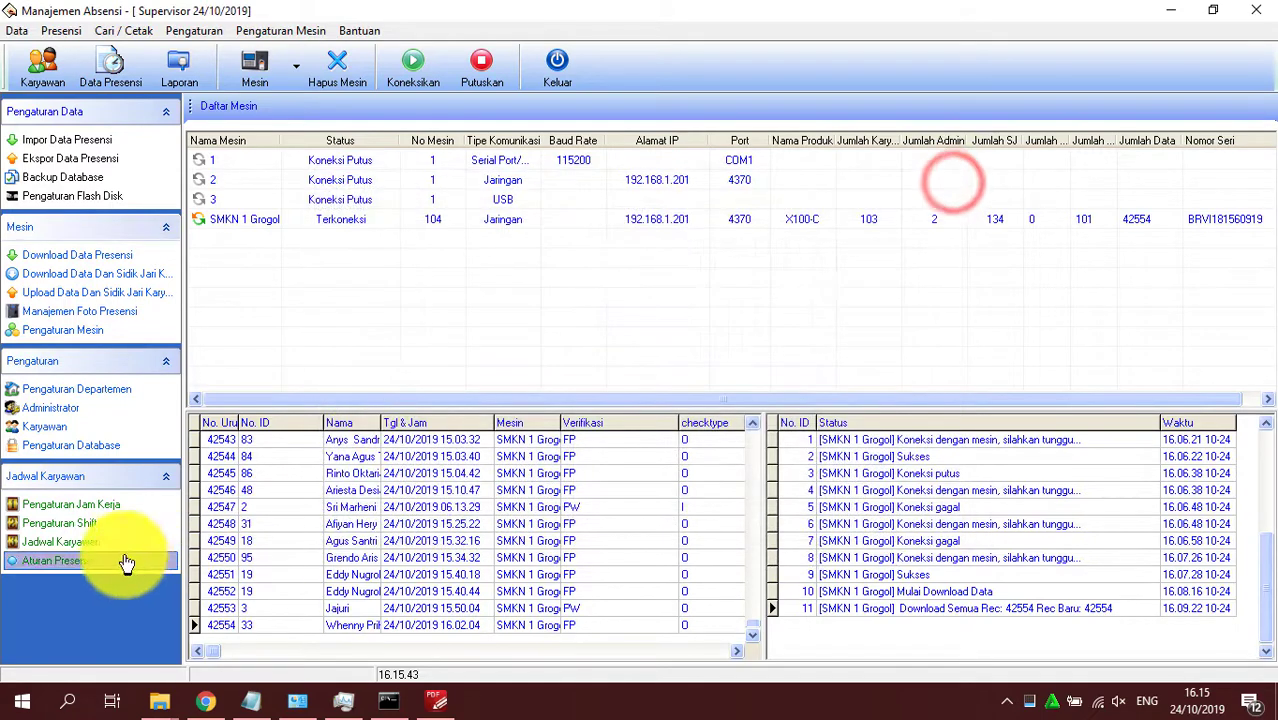
- Select all SMKN 1 Grogol employees in the employee work schedule and start adding a schedule for them
{"action": "left_click", "coordinate": [95, 543]}
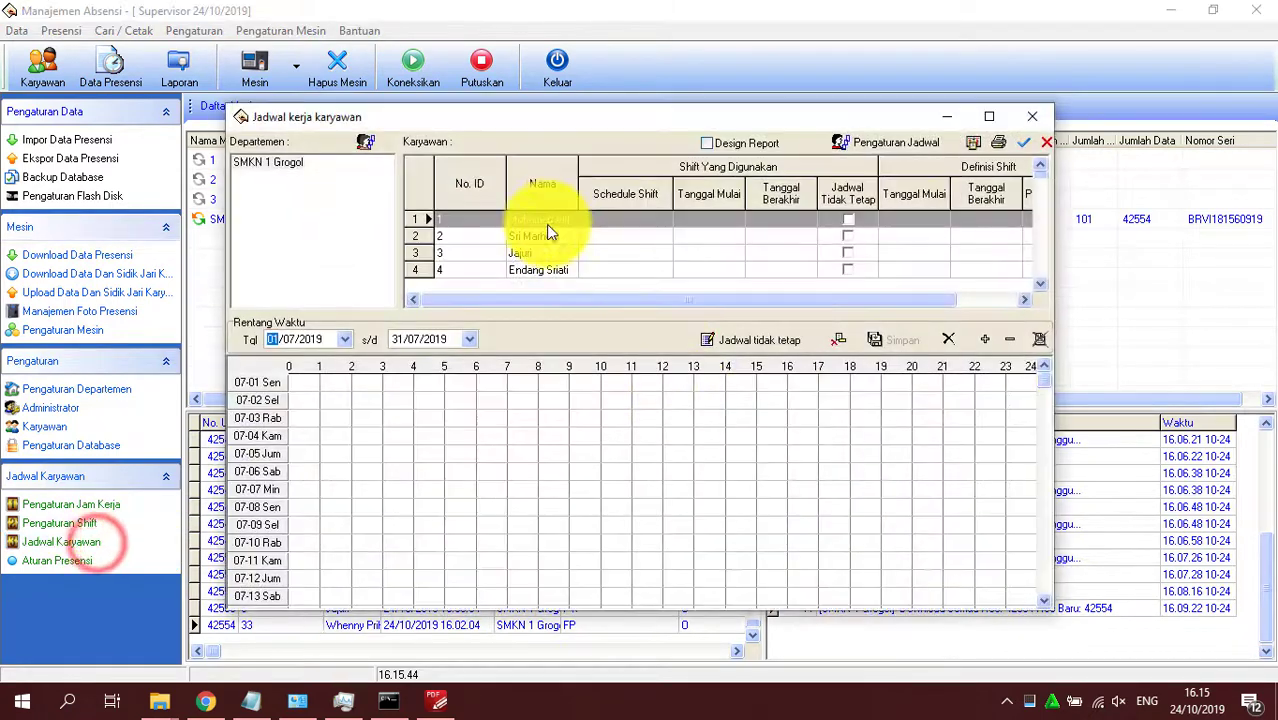
{"action": "left_click", "coordinate": [1022, 145]}
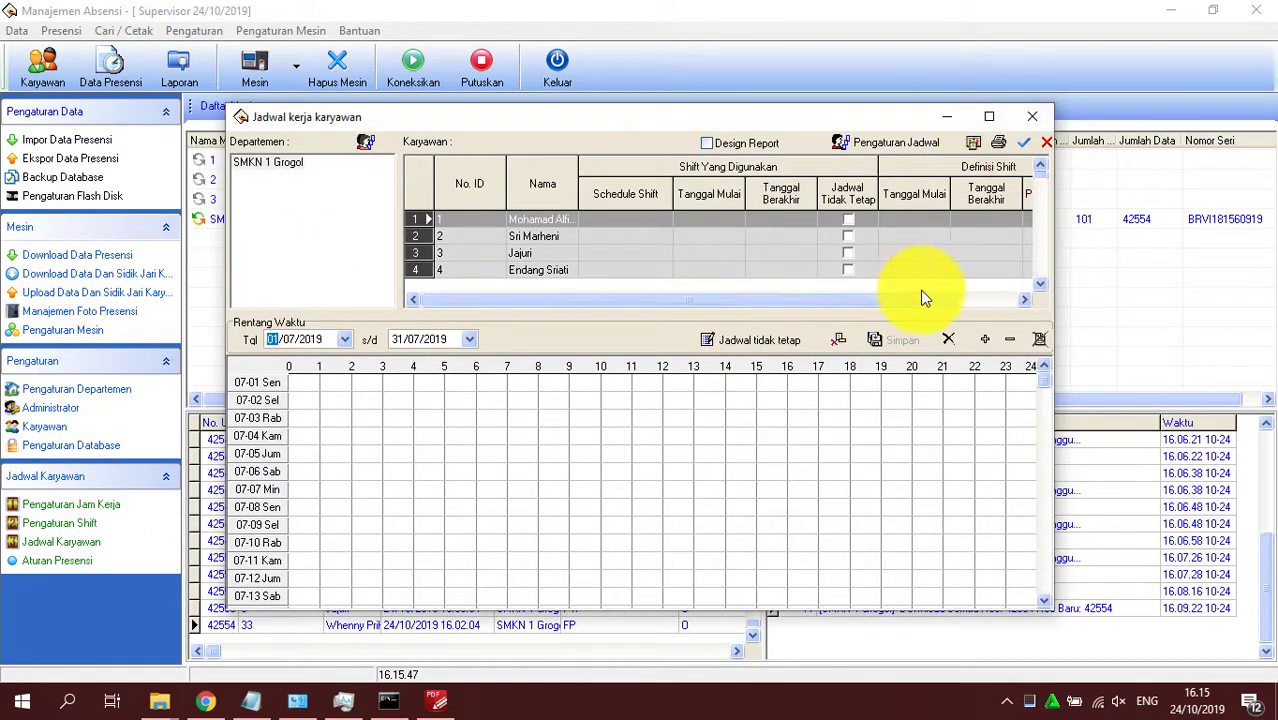
{"action": "left_click", "coordinate": [936, 144]}
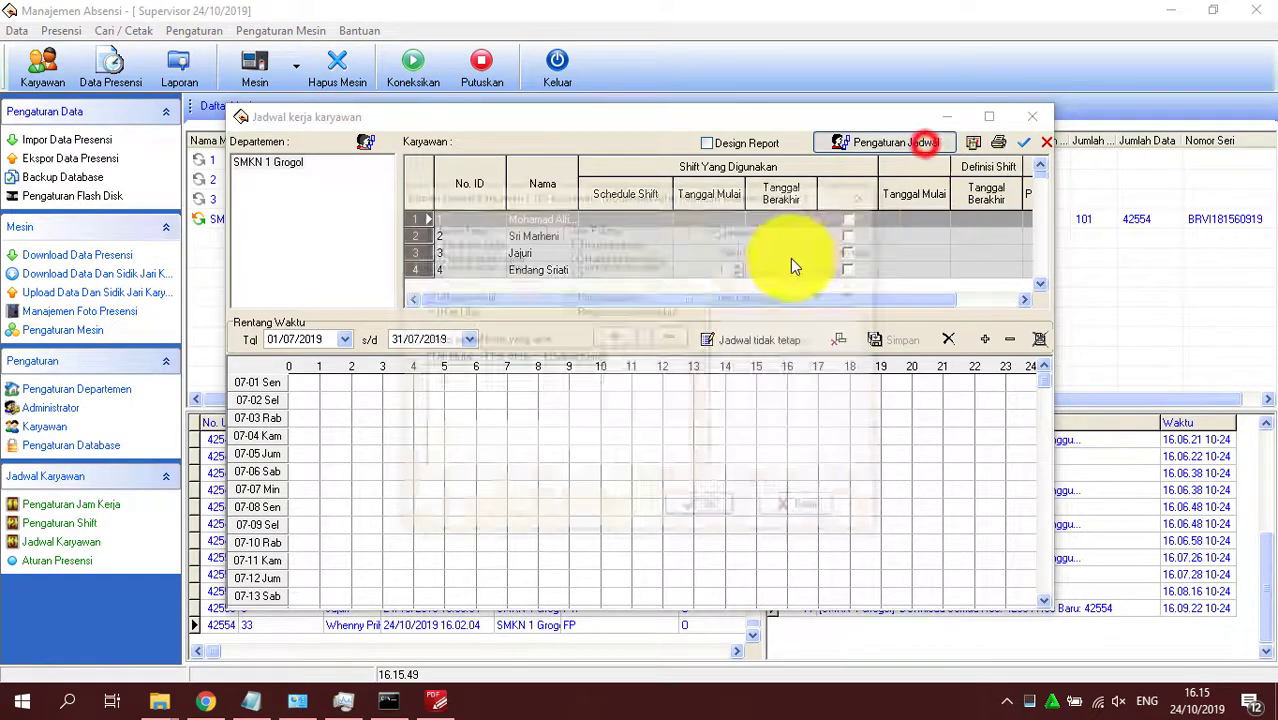
{"action": "left_click", "coordinate": [610, 337]}
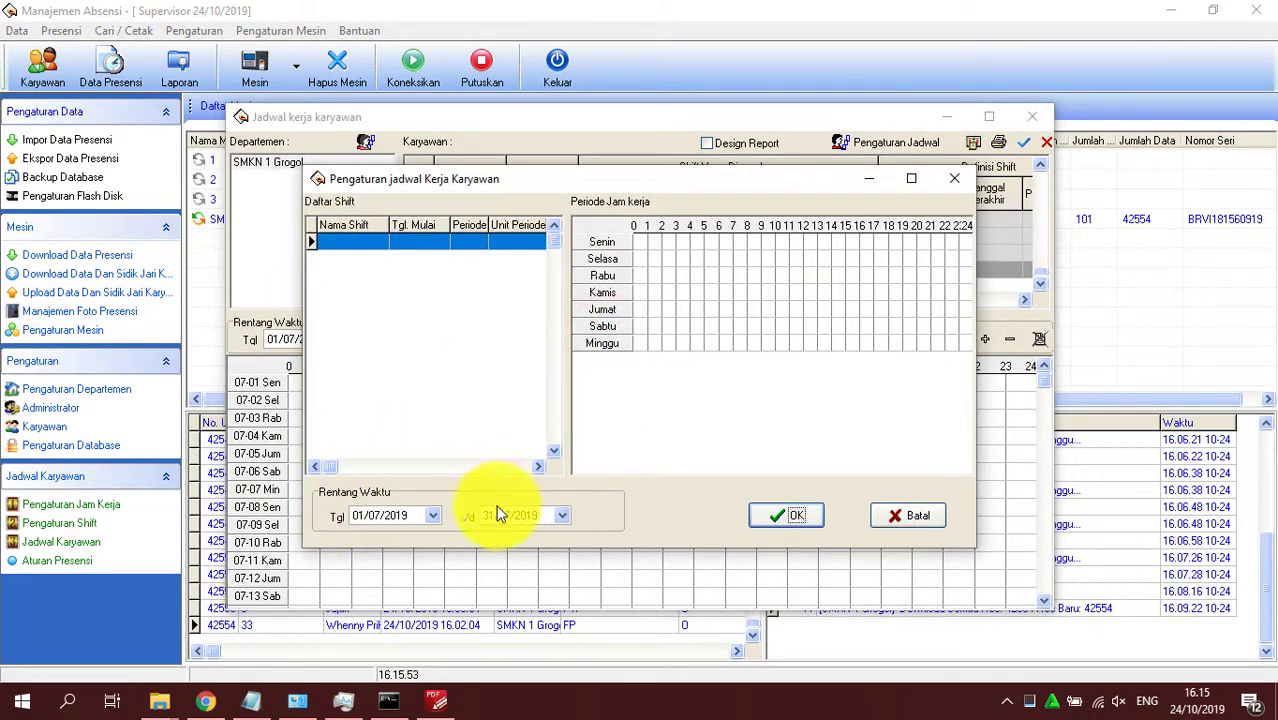
- Try to assign the selected employees a work schedule starting on 01/01/2019
{"action": "left_click", "coordinate": [428, 516]}
{"action": "left_click", "coordinate": [374, 539]}
{"action": "left_click", "coordinate": [374, 539]}
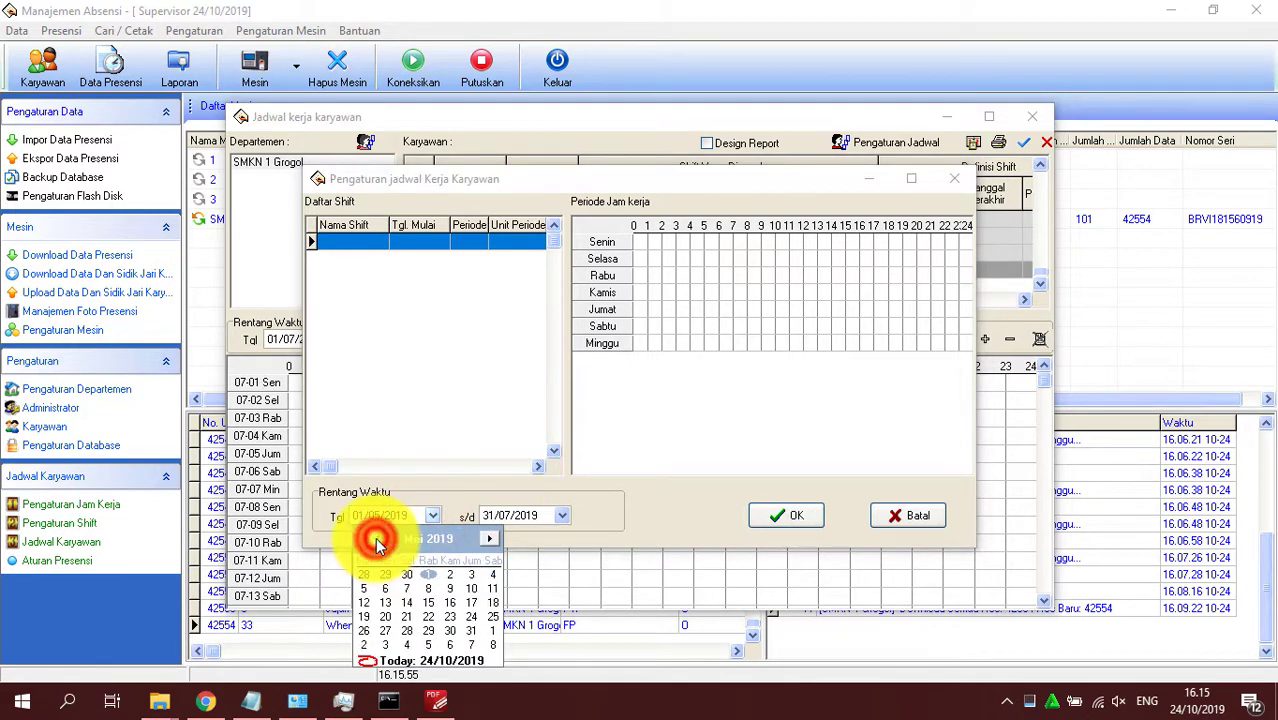
{"action": "left_click", "coordinate": [376, 540]}
{"action": "left_click", "coordinate": [376, 540]}
{"action": "left_click", "coordinate": [376, 540]}
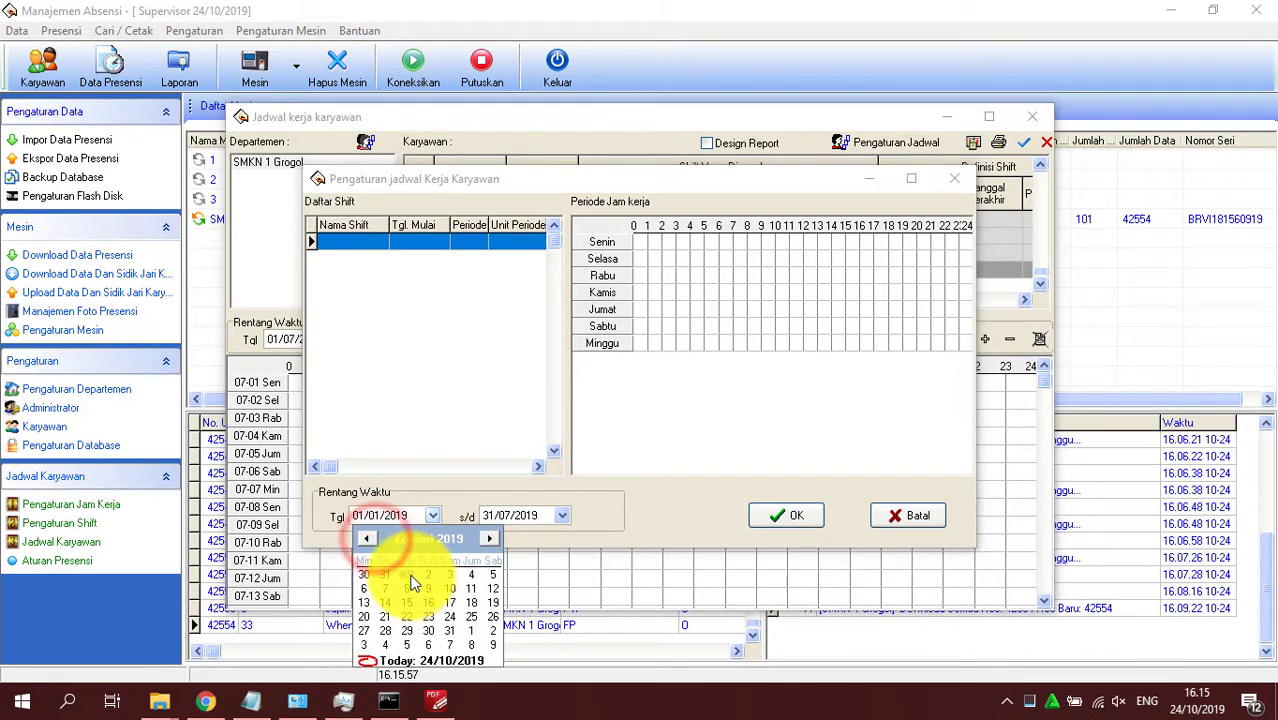
{"action": "left_click", "coordinate": [407, 575]}
{"action": "left_click", "coordinate": [774, 519]}
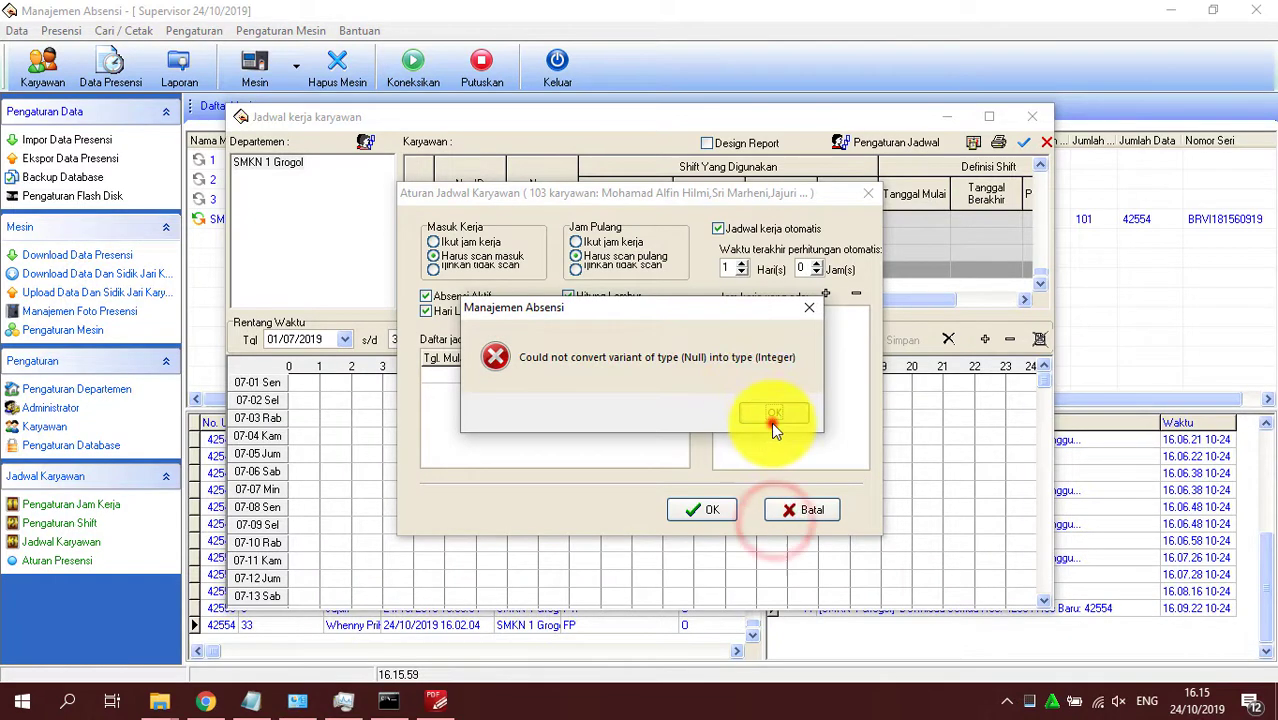
{"action": "left_click", "coordinate": [771, 422]}
{"action": "left_click", "coordinate": [821, 519]}
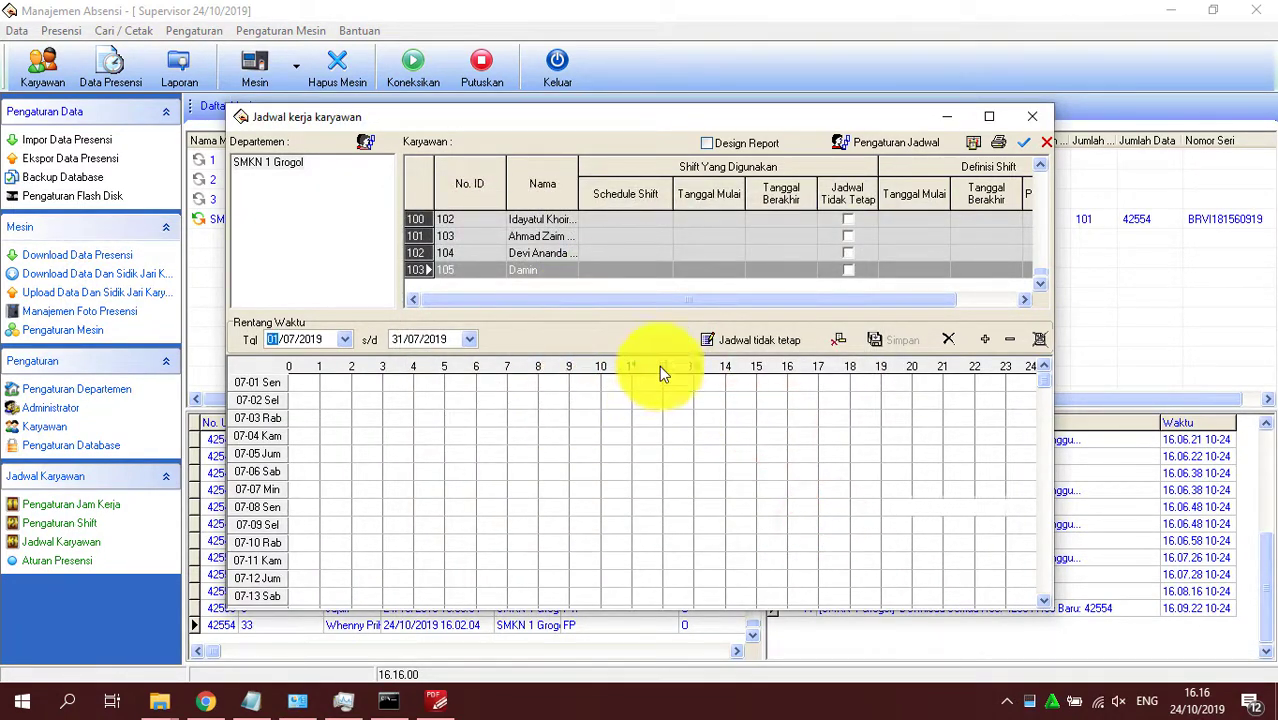
- Save a Jadwal tidak tetap for all selected employees over 01/07/2019 to 31/07/2019 and close the work schedule
{"action": "left_click", "coordinate": [757, 345]}
{"action": "left_click", "coordinate": [707, 428]}
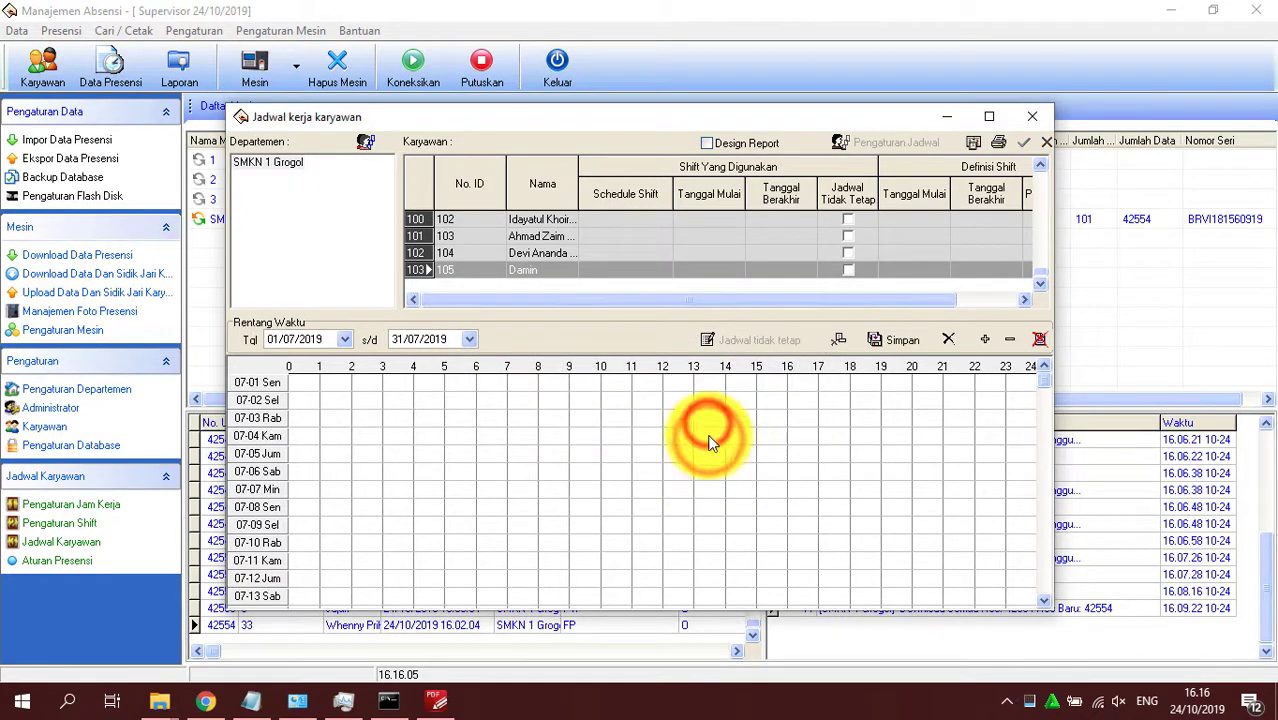
{"action": "left_click", "coordinate": [902, 340]}
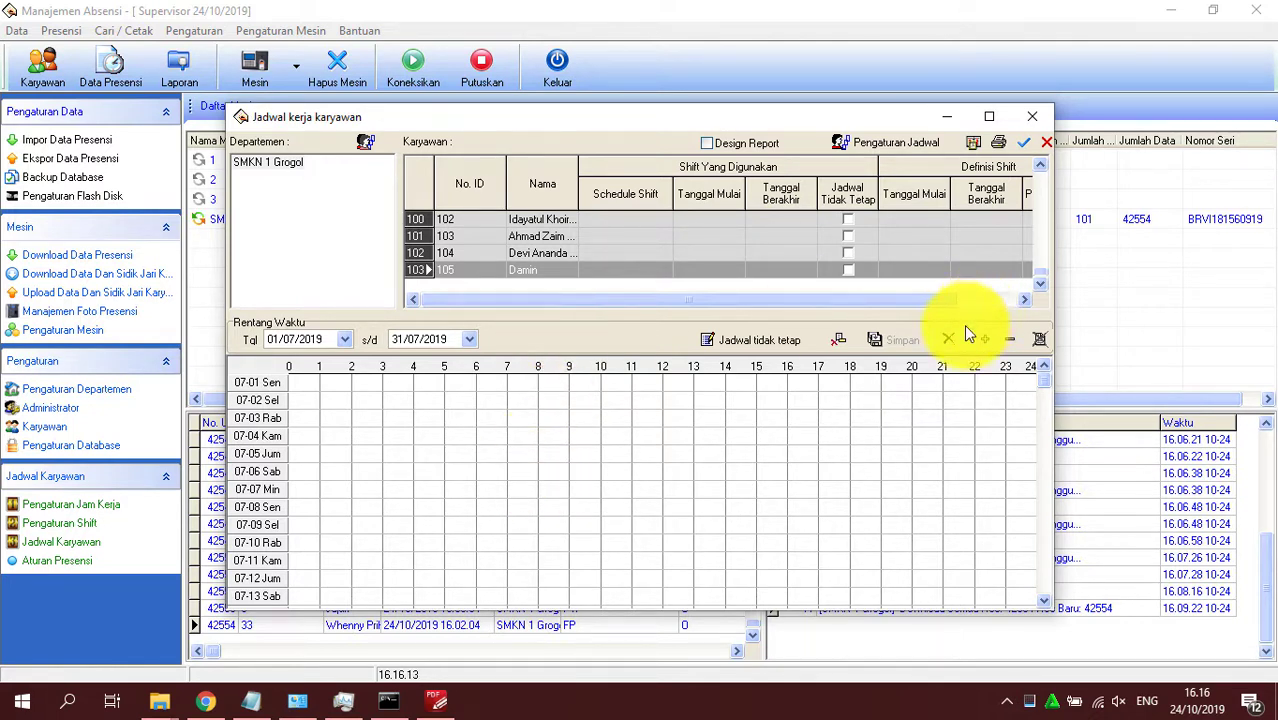
{"action": "left_click", "coordinate": [769, 342]}
{"action": "left_click", "coordinate": [730, 423]}
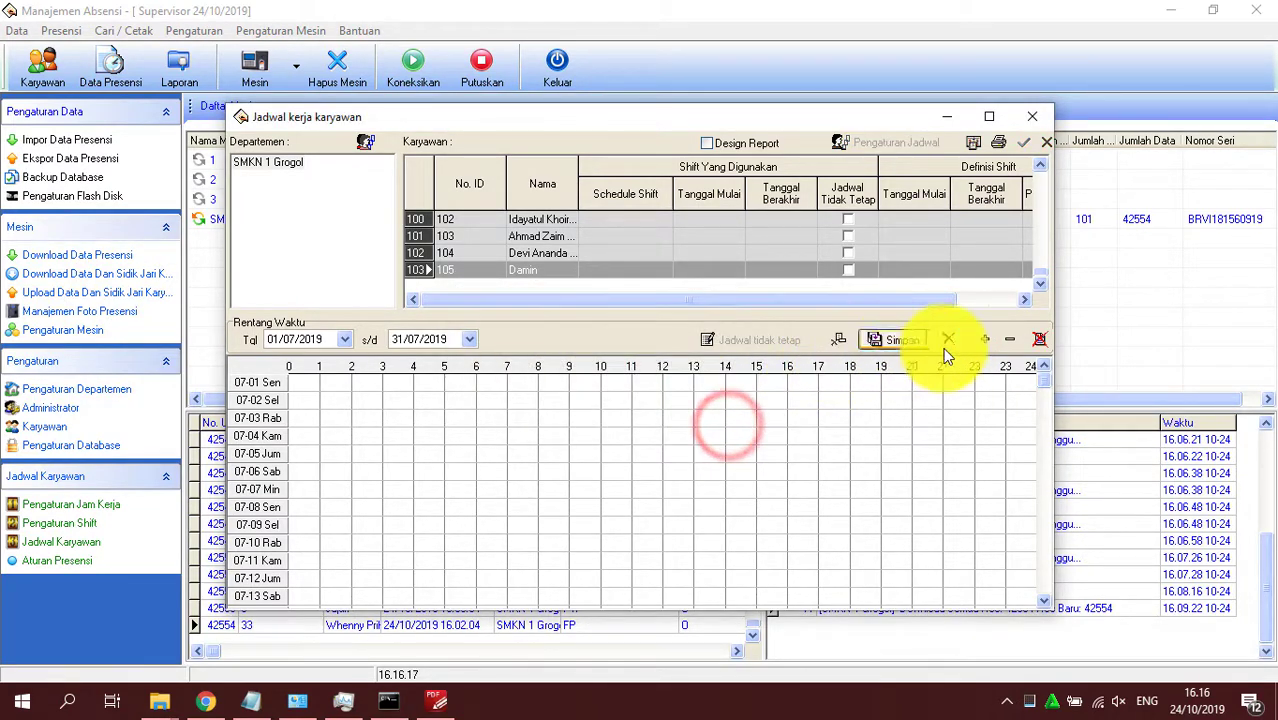
{"action": "left_click", "coordinate": [875, 340]}
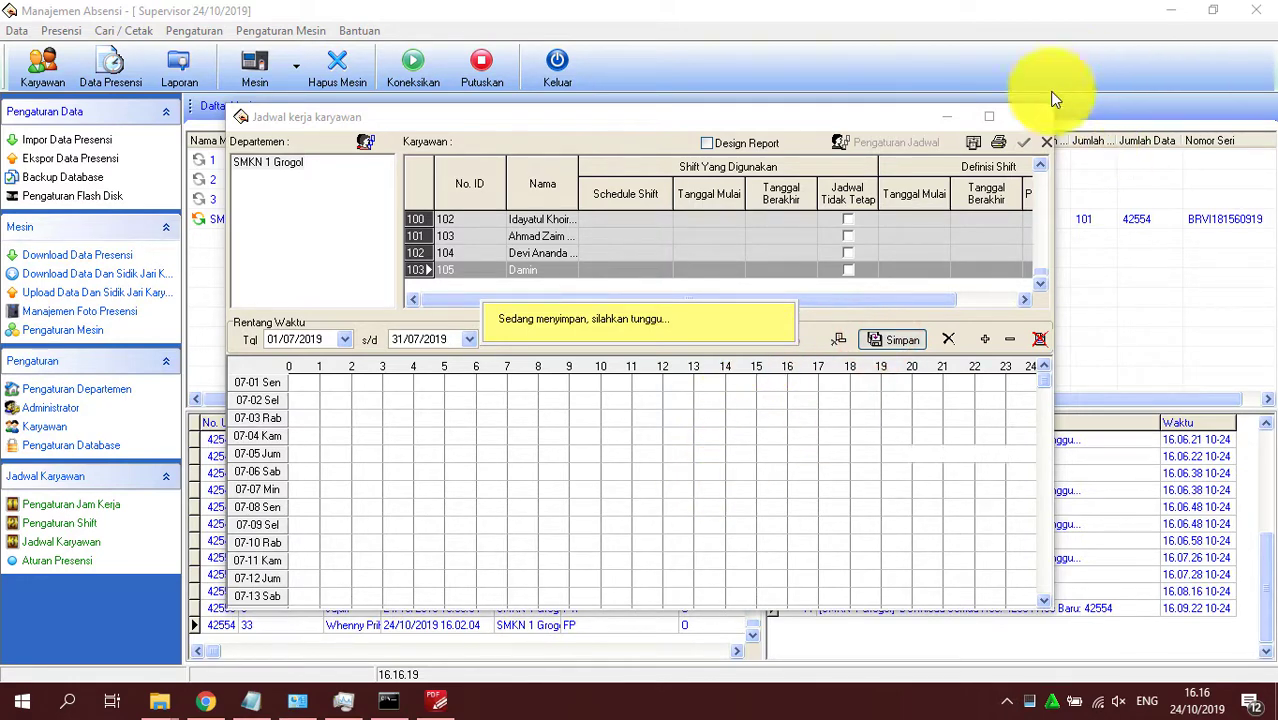
{"action": "left_click", "coordinate": [1032, 116]}
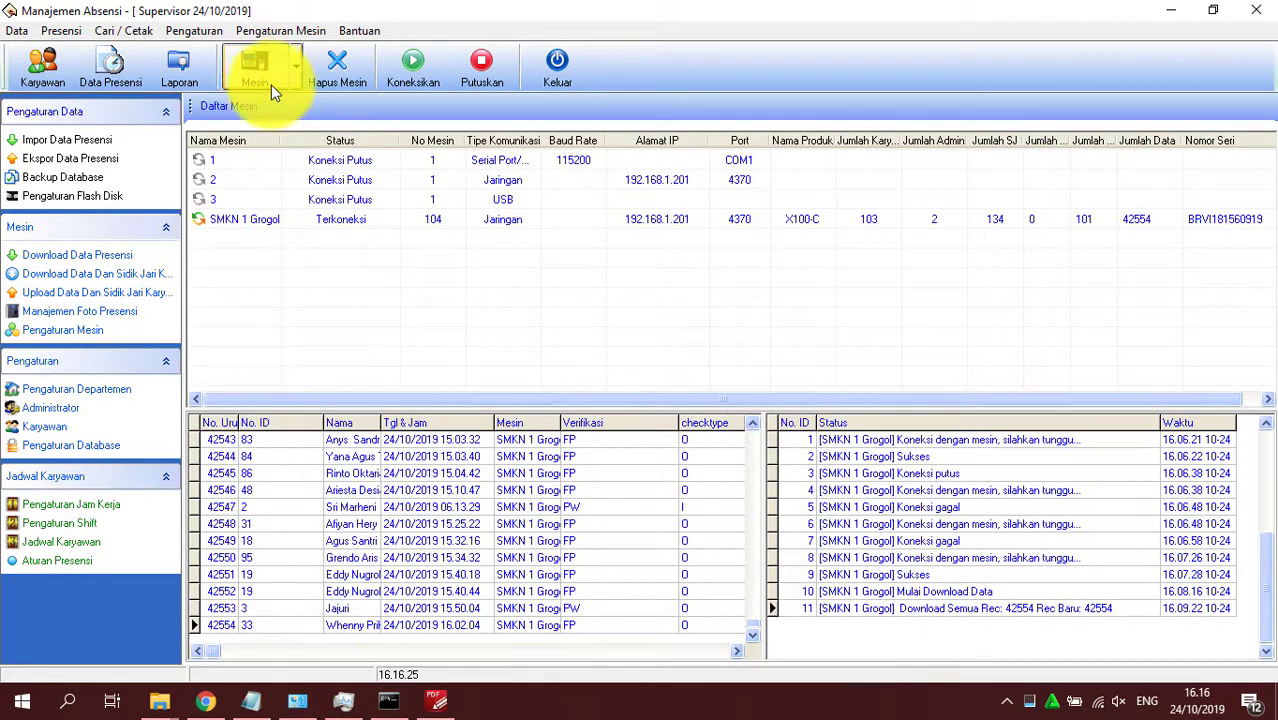
- Open the report and transaction calculation for SMKN 1 Grogol and set its start date to 01/01/2019
{"action": "left_click", "coordinate": [201, 78]}
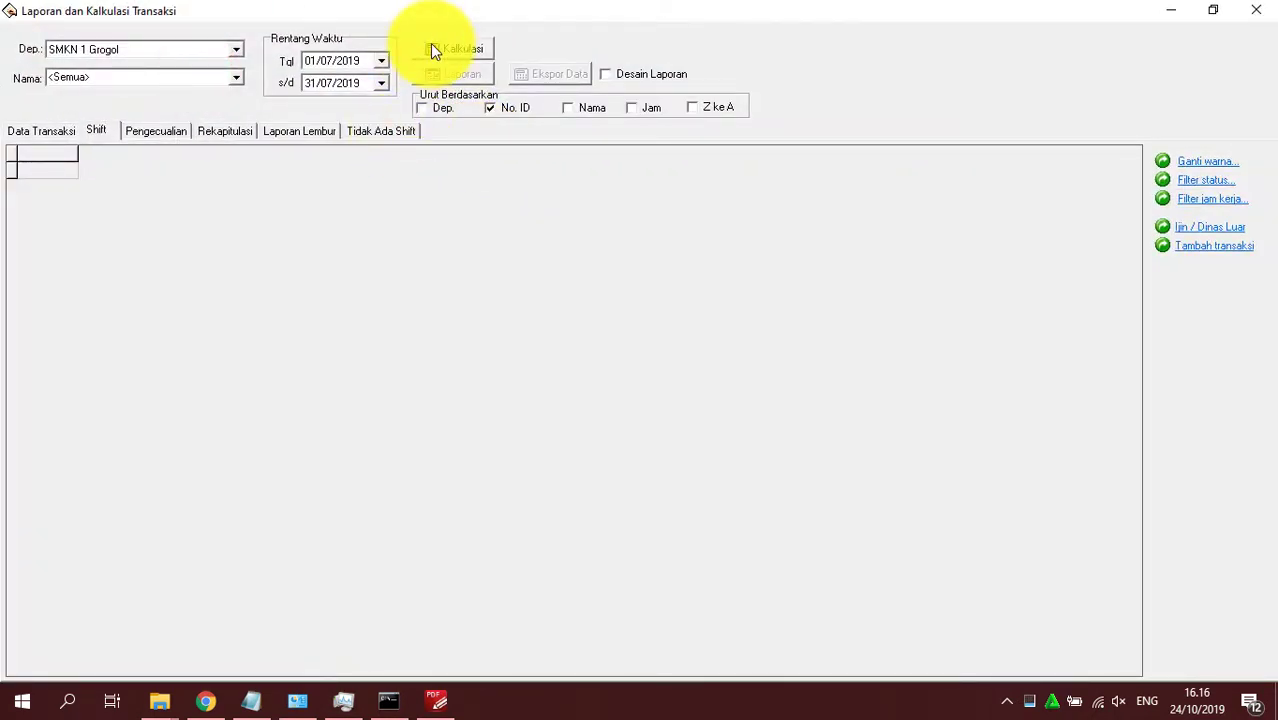
{"action": "left_click", "coordinate": [388, 61]}
{"action": "left_click", "coordinate": [441, 83]}
{"action": "left_click", "coordinate": [441, 83]}
{"action": "left_click", "coordinate": [441, 83]}
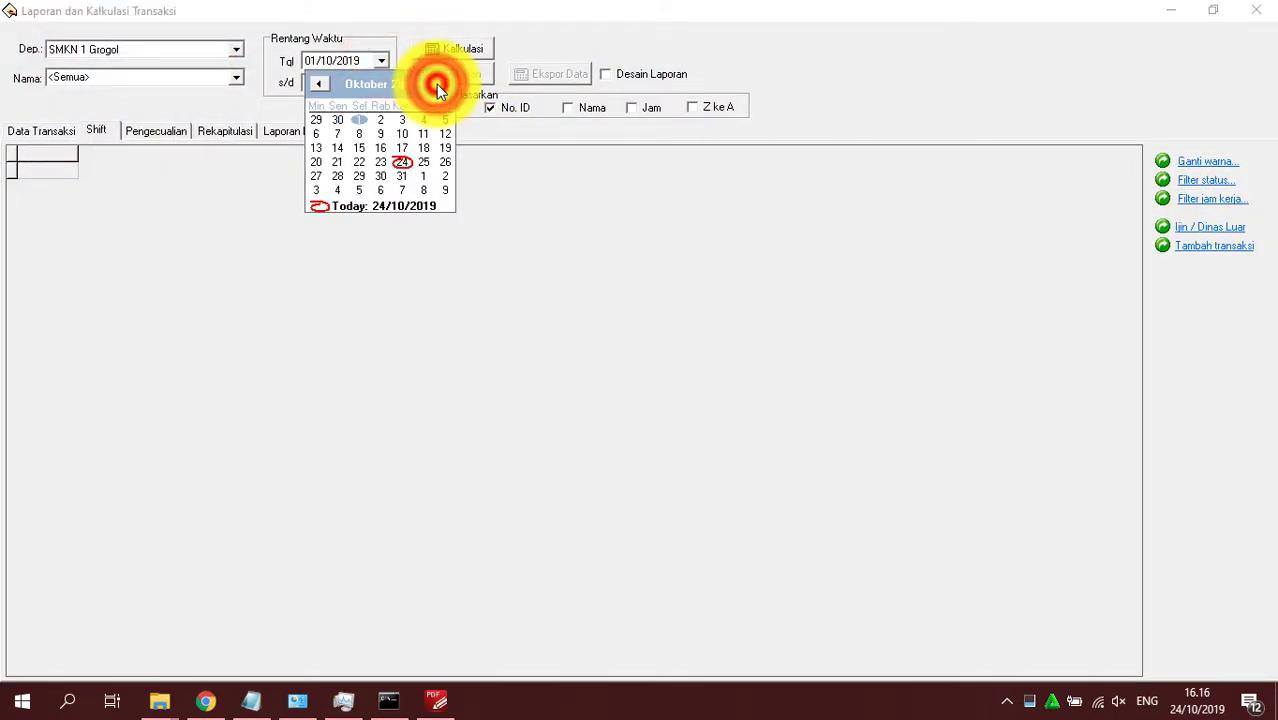
{"action": "left_click", "coordinate": [314, 86]}
{"action": "left_click", "coordinate": [314, 86]}
{"action": "left_click", "coordinate": [314, 86]}
{"action": "left_click", "coordinate": [315, 87]}
{"action": "left_click", "coordinate": [315, 87]}
{"action": "left_click", "coordinate": [315, 87]}
{"action": "left_click", "coordinate": [315, 87]}
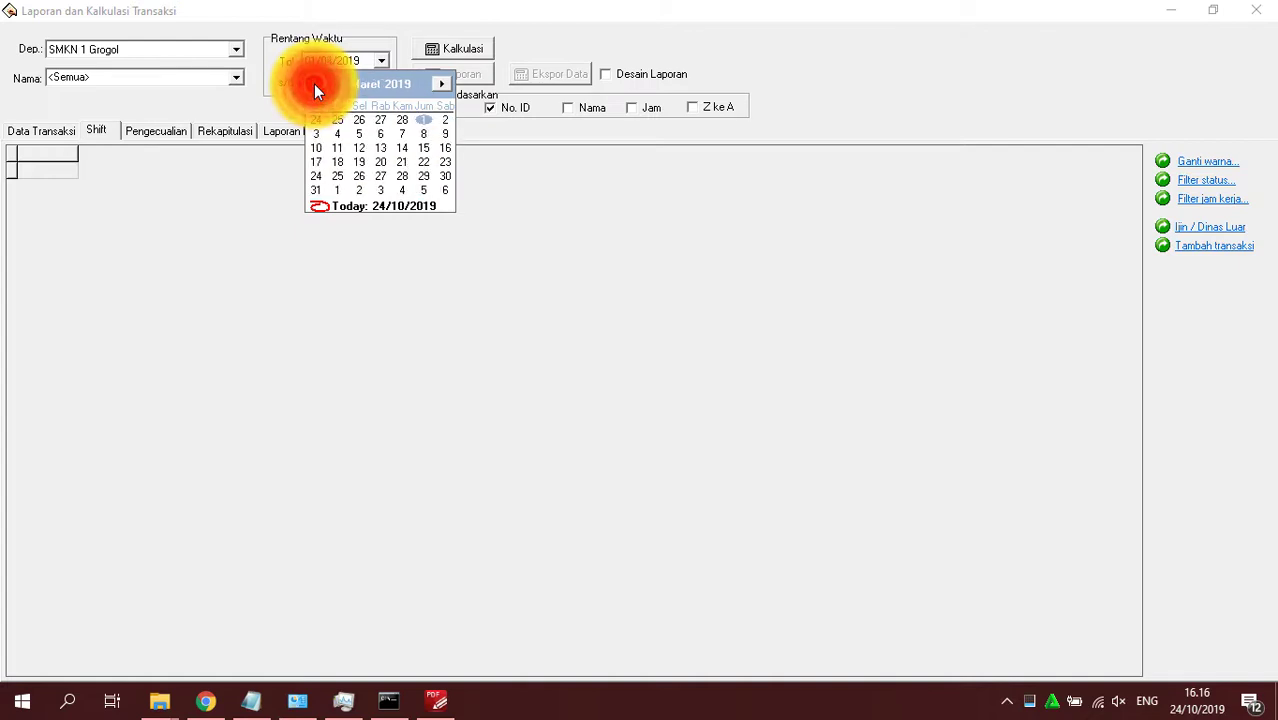
{"action": "left_click", "coordinate": [314, 86]}
{"action": "left_click", "coordinate": [358, 120]}
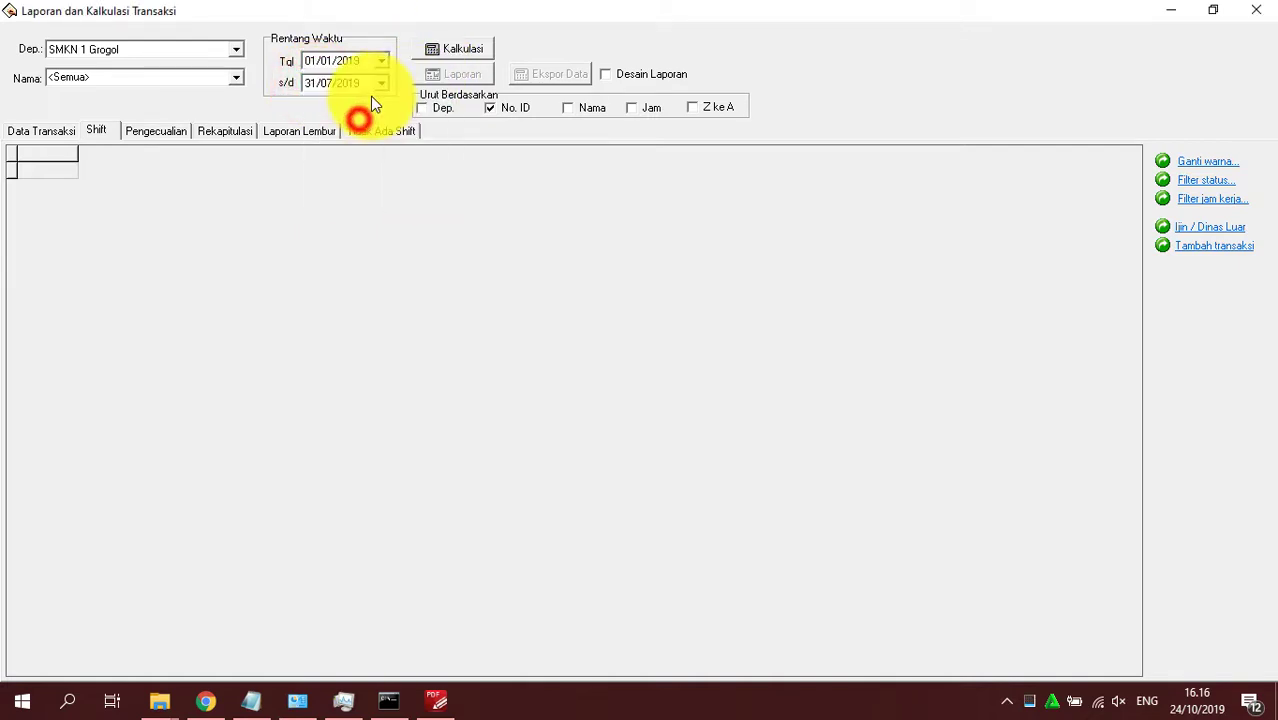
- Set the end date of the report period to 31/01/2019
{"action": "left_click", "coordinate": [381, 84]}
{"action": "left_click", "coordinate": [319, 107]}
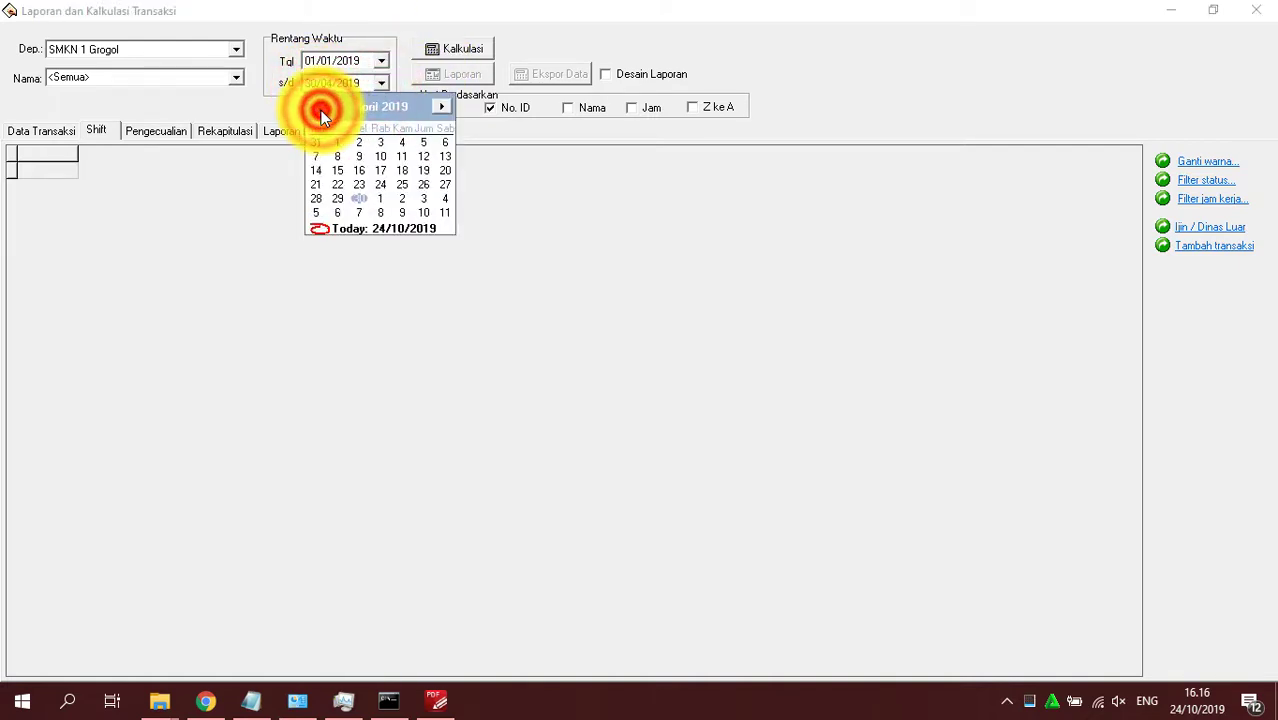
{"action": "left_click", "coordinate": [319, 107]}
{"action": "left_click", "coordinate": [319, 107]}
{"action": "left_click", "coordinate": [319, 107]}
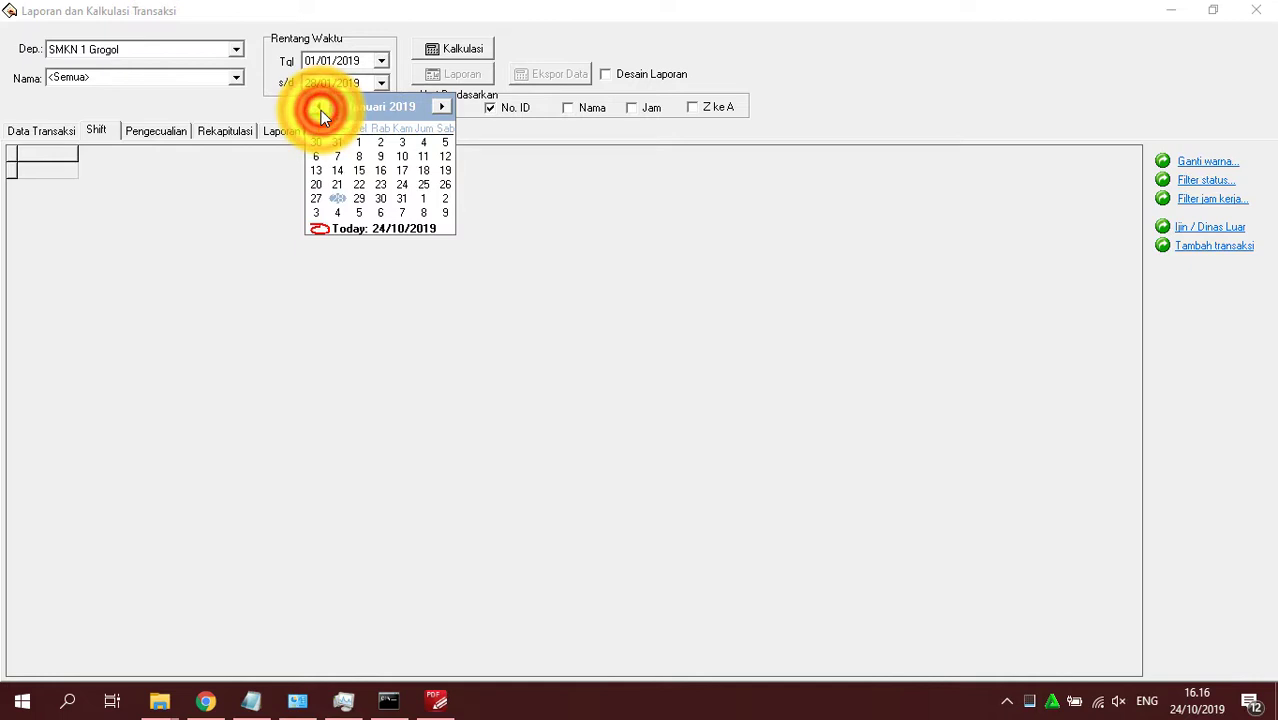
{"action": "left_click", "coordinate": [401, 199]}
- Calculate the attendance for the chosen period and generate the Data Transaksi Karyawan report
{"action": "left_click", "coordinate": [452, 49]}
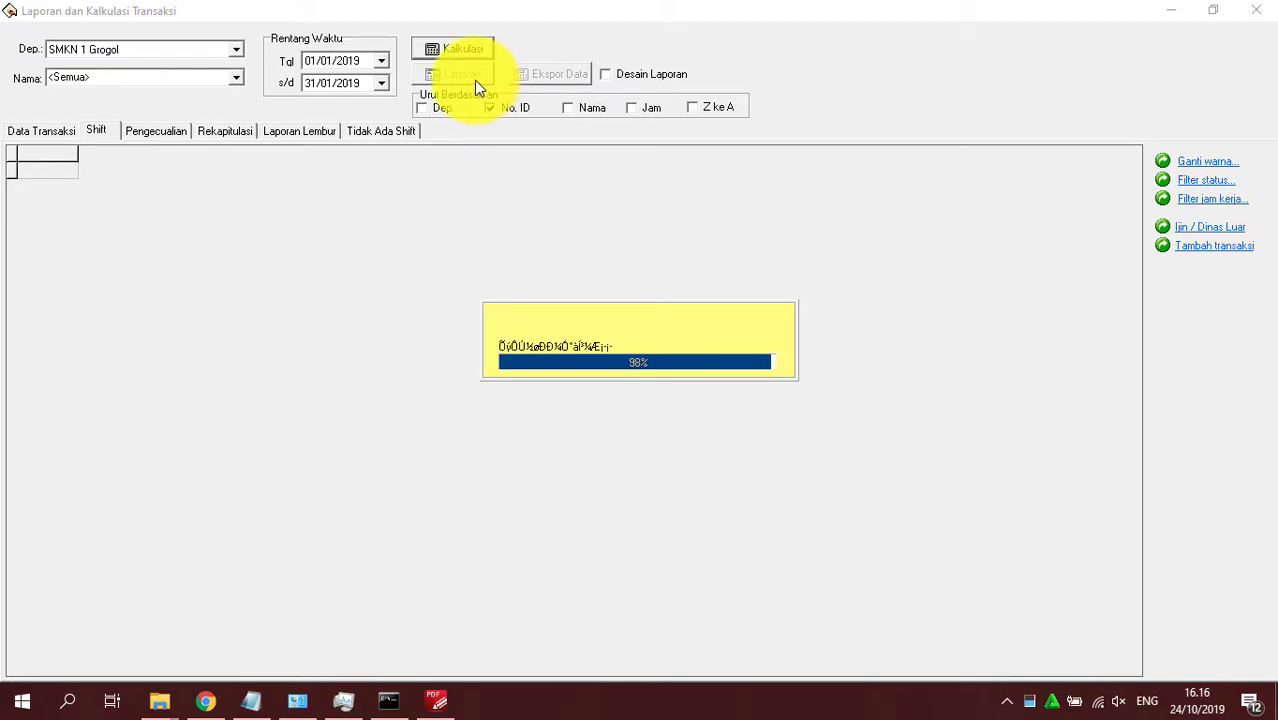
{"action": "left_click", "coordinate": [474, 78]}
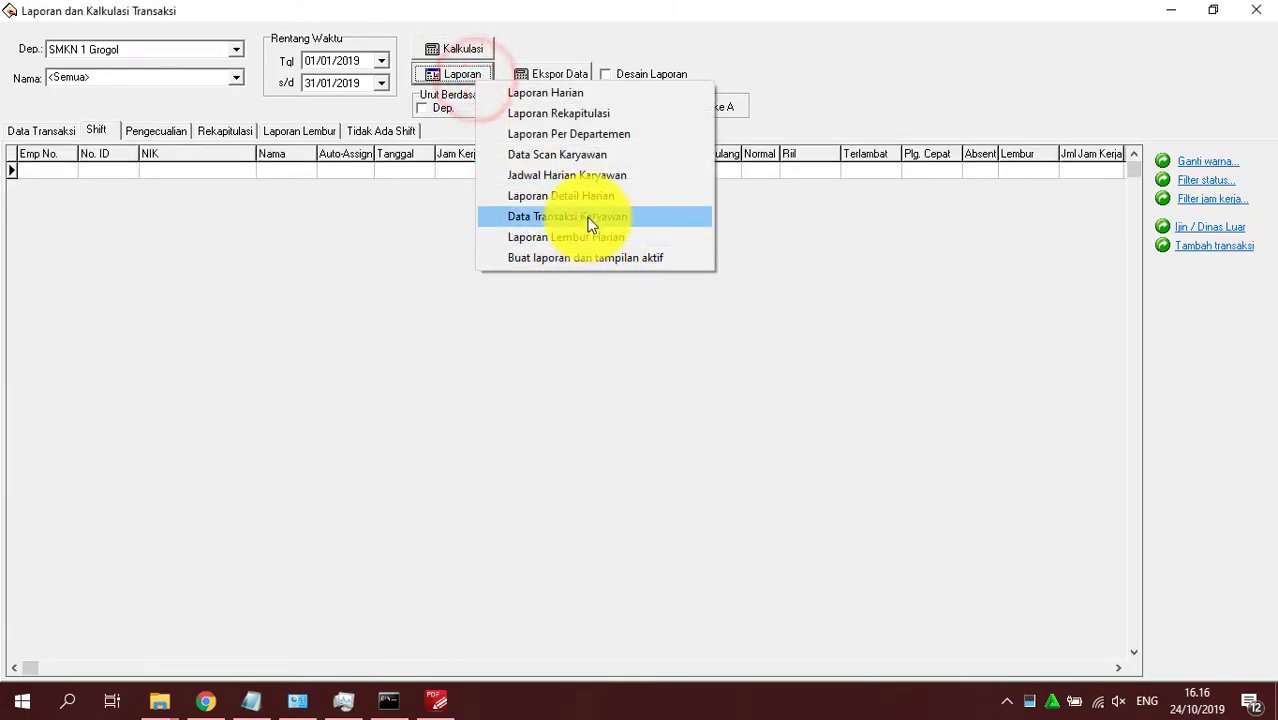
{"action": "left_click", "coordinate": [590, 225]}
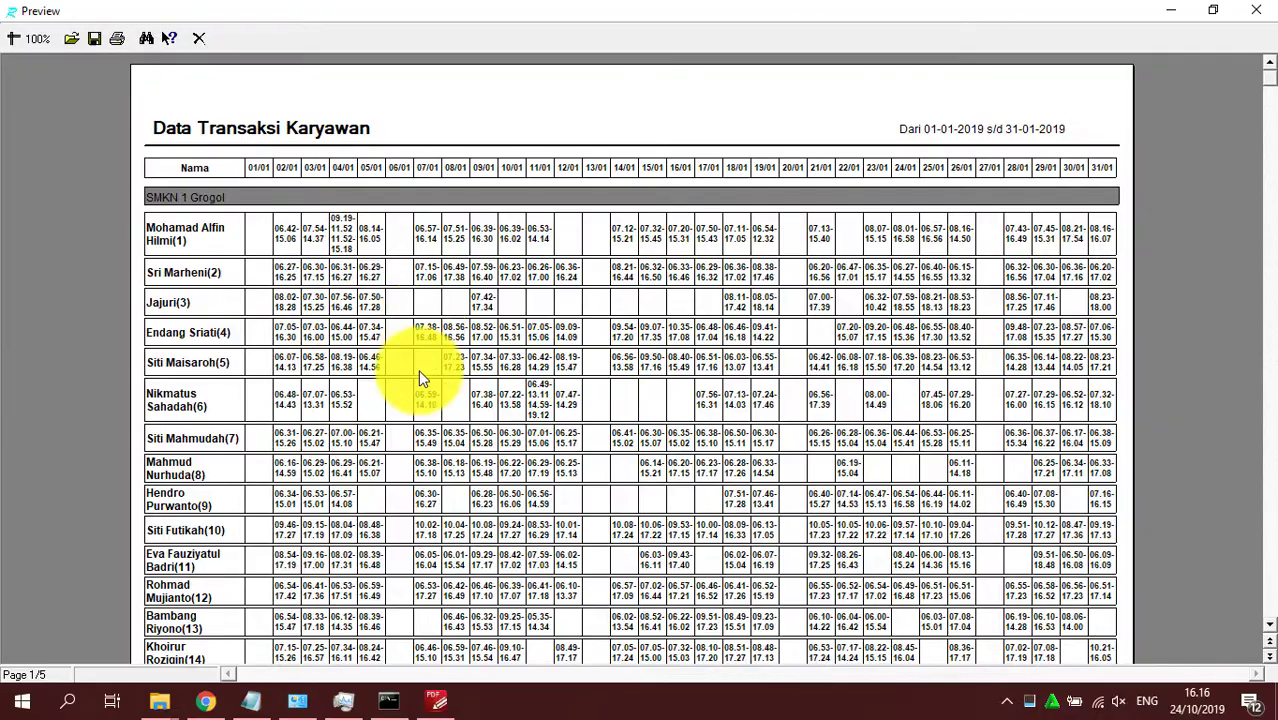
- Examine the employees' daily scan times in the report preview at 150% zoom, and close the preview and report window
{"action": "scroll", "coordinate": [657, 340], "scroll_direction": "down", "scroll_amount": 10}
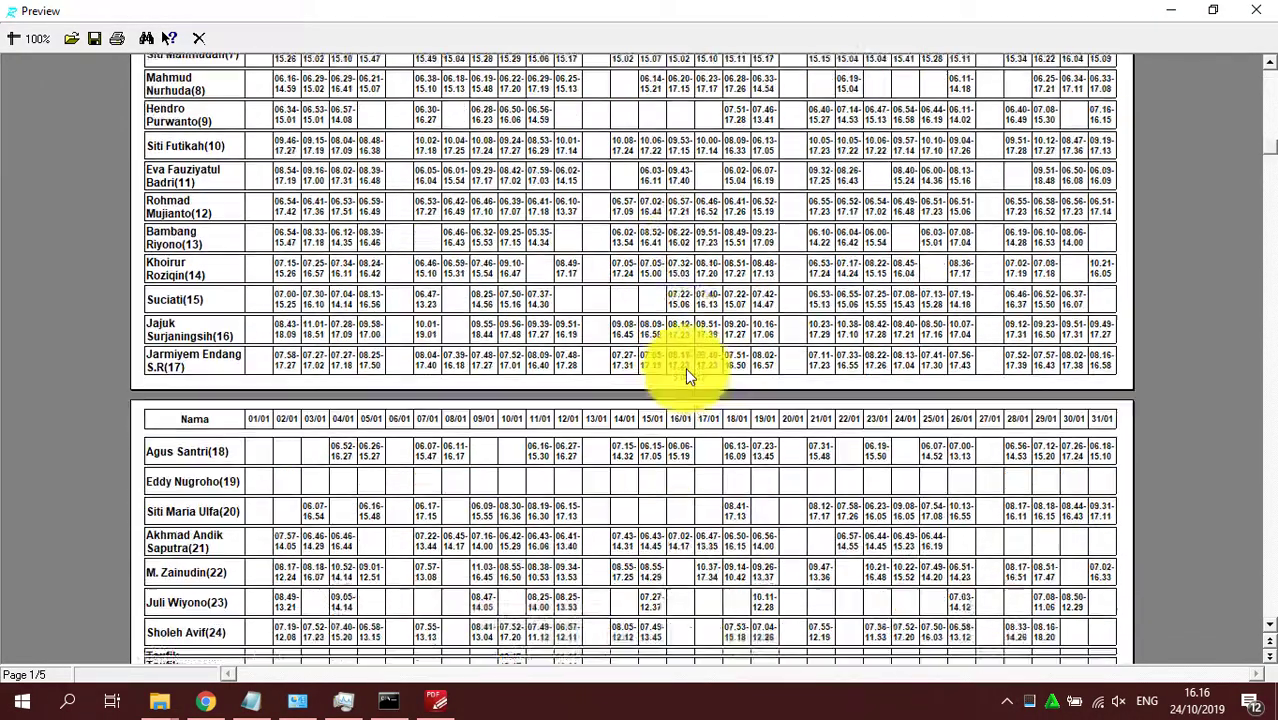
{"action": "scroll", "coordinate": [685, 368], "scroll_direction": "up", "scroll_amount": 3}
{"action": "scroll", "coordinate": [685, 367], "scroll_direction": "up", "scroll_amount": 5}
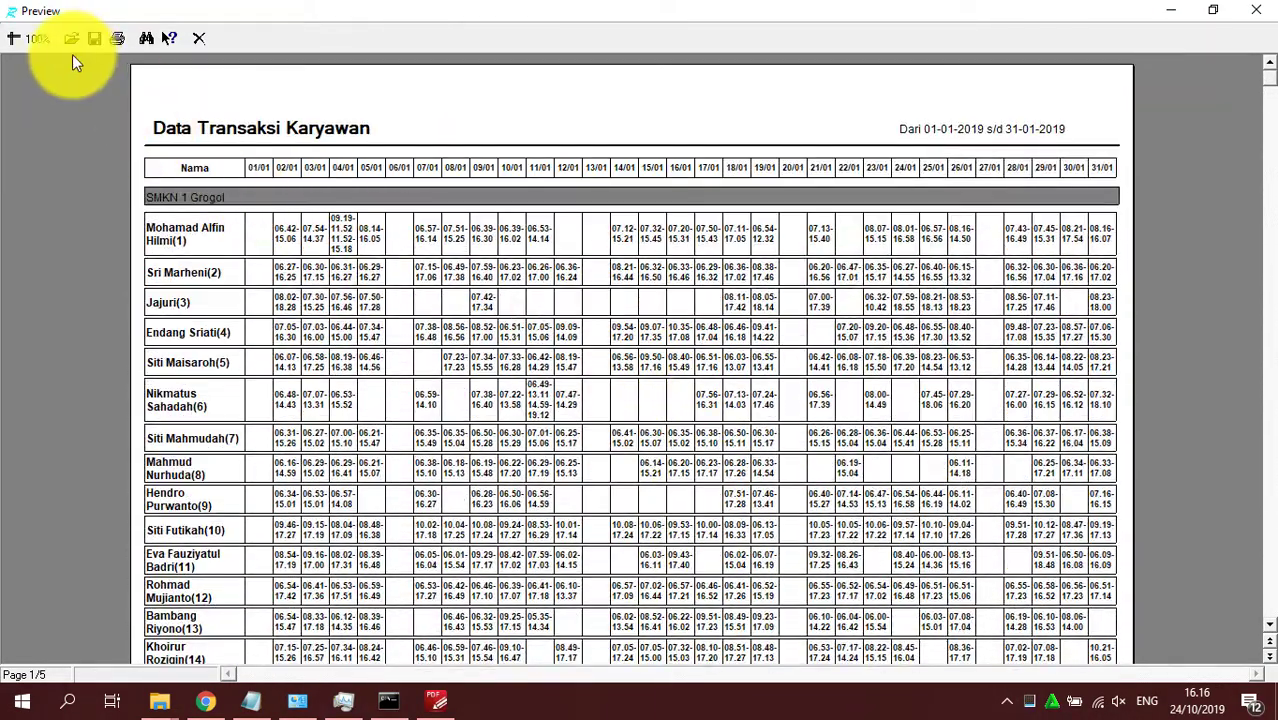
{"action": "left_click", "coordinate": [37, 38]}
{"action": "left_click", "coordinate": [79, 83]}
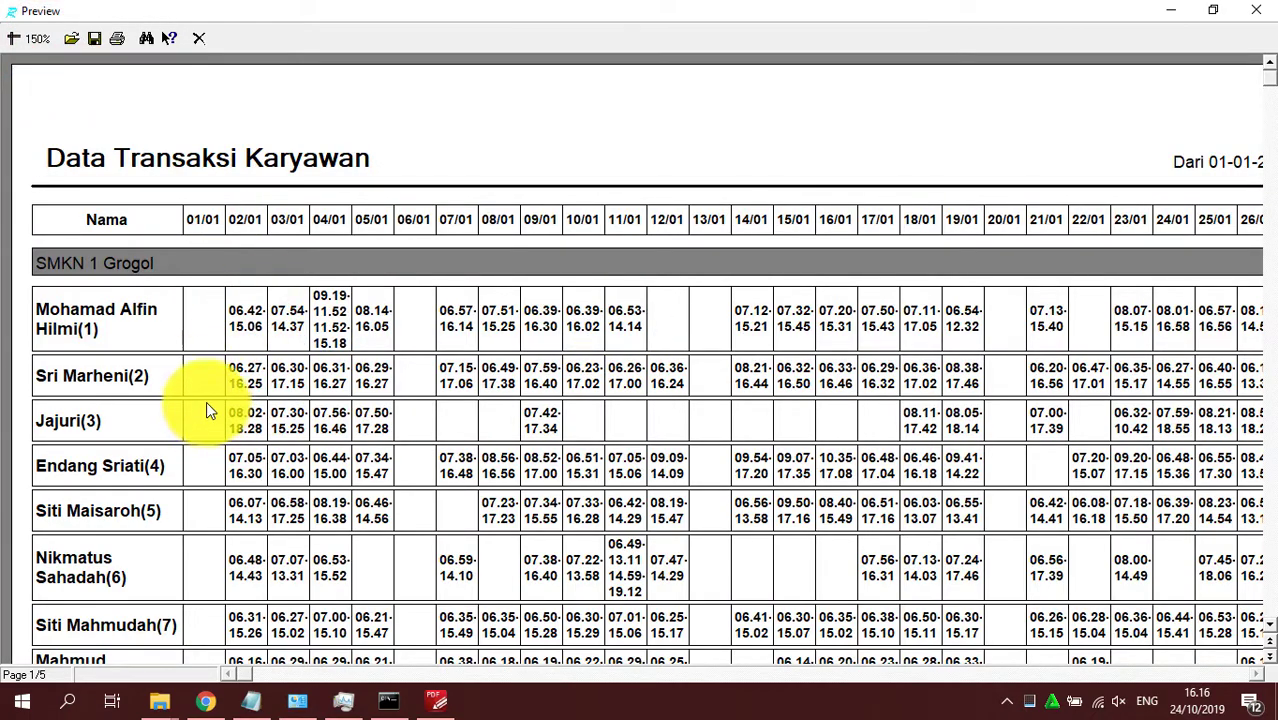
{"action": "left_click_drag", "start_coordinate": [222, 362], "coordinate": [419, 387]}
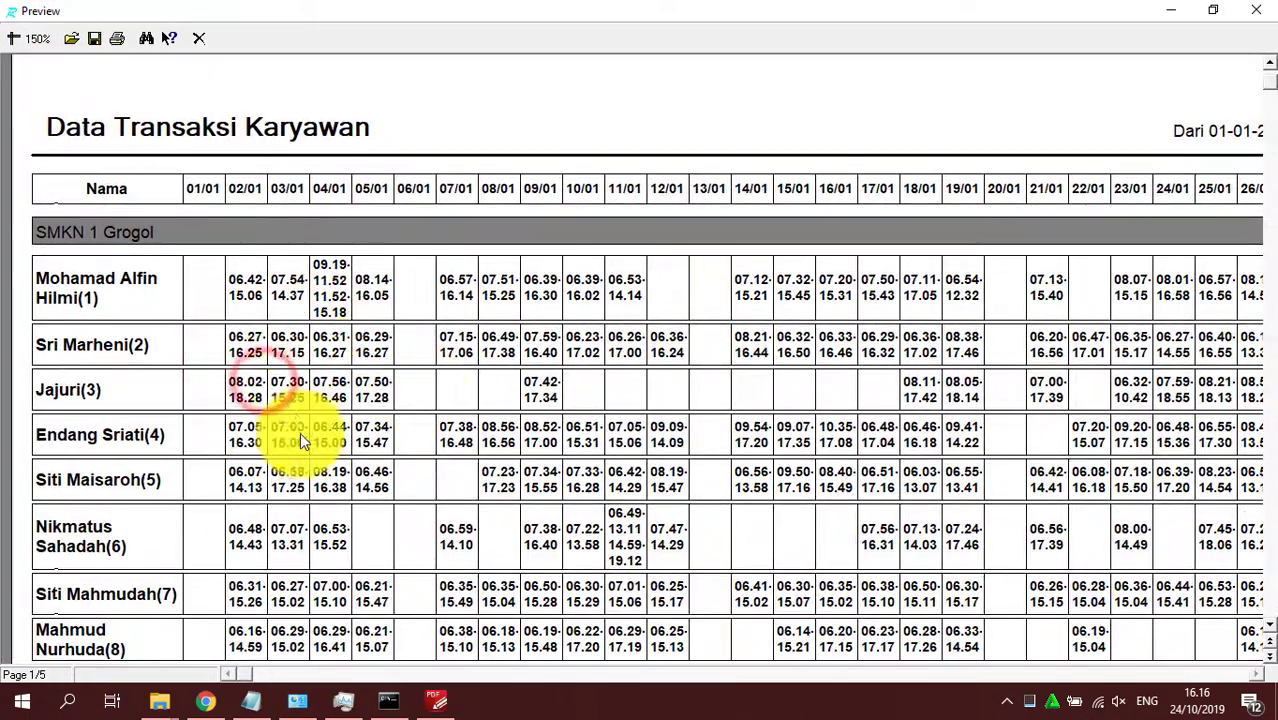
{"action": "left_click", "coordinate": [1268, 12]}
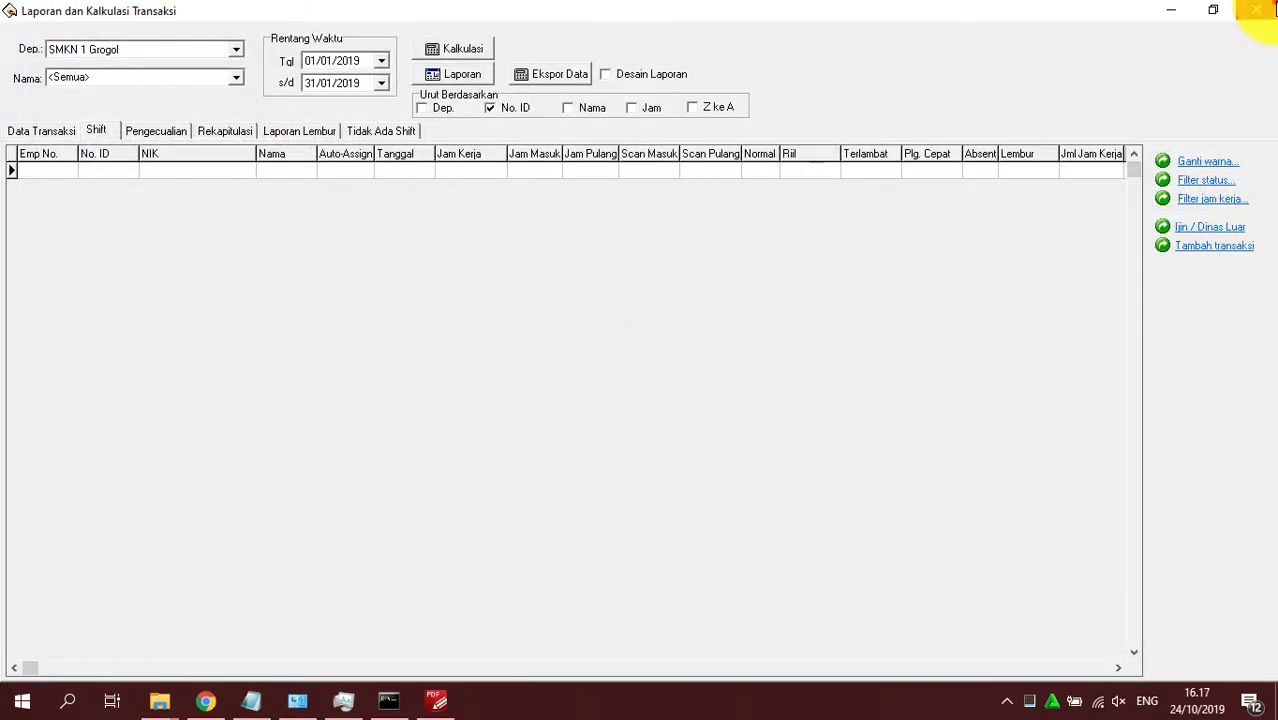
{"action": "left_click", "coordinate": [1256, 10]}
- Switch to File Explorer and open Manual Software.pdf from the Manual Book folder of DRIVER ATT FINGER SOLUTION
{"action": "mouse_move", "coordinate": [160, 700]}
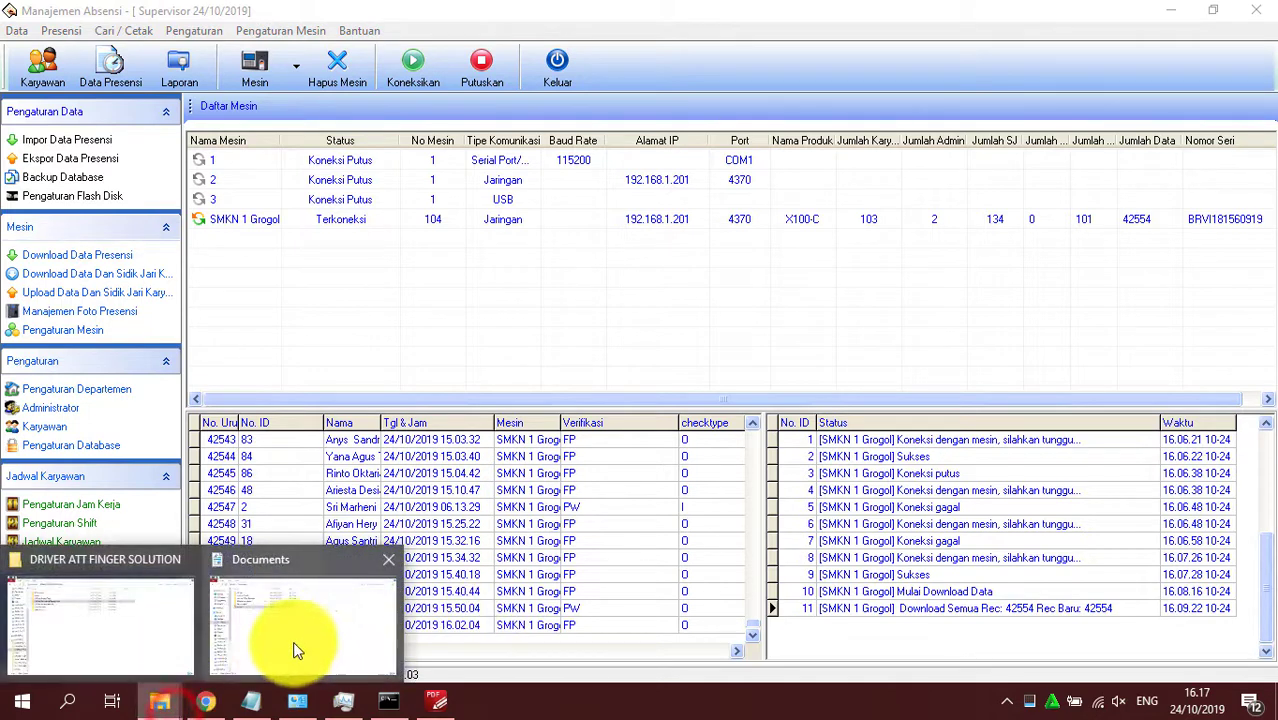
{"action": "left_click", "coordinate": [130, 639]}
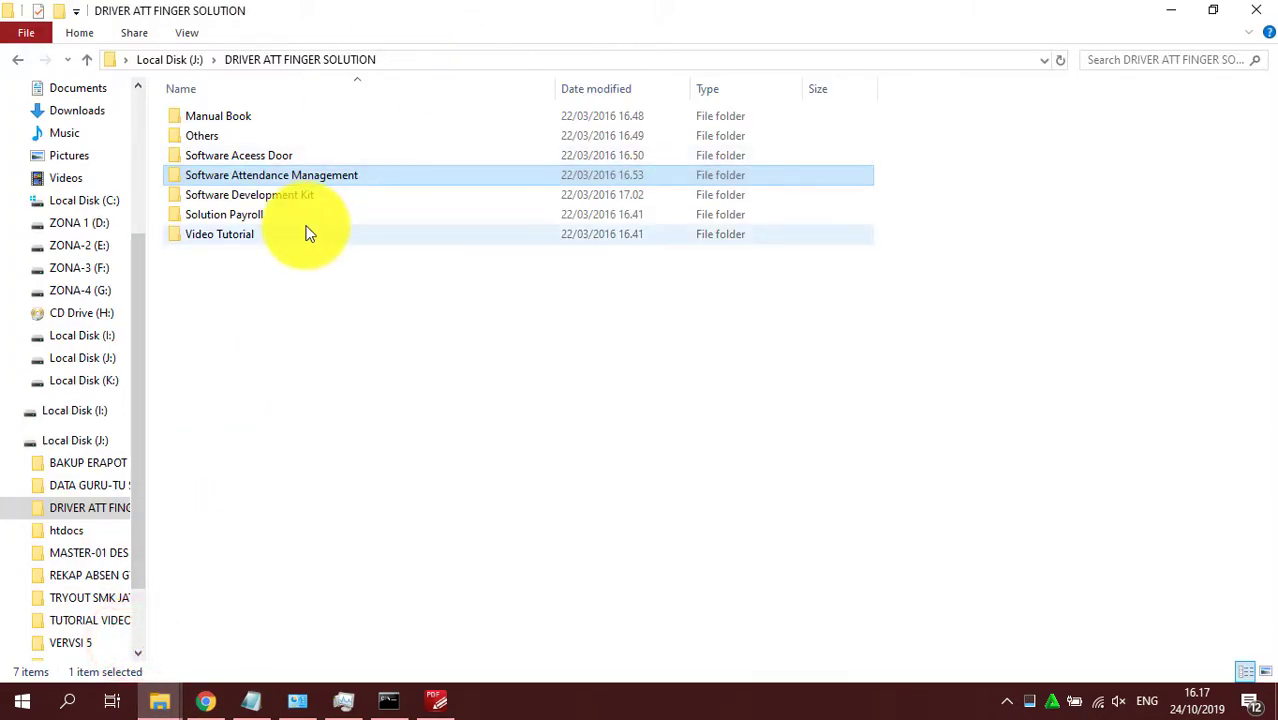
{"action": "right_click", "coordinate": [374, 351]}
{"action": "left_click", "coordinate": [419, 430]}
{"action": "double_click", "coordinate": [264, 123]}
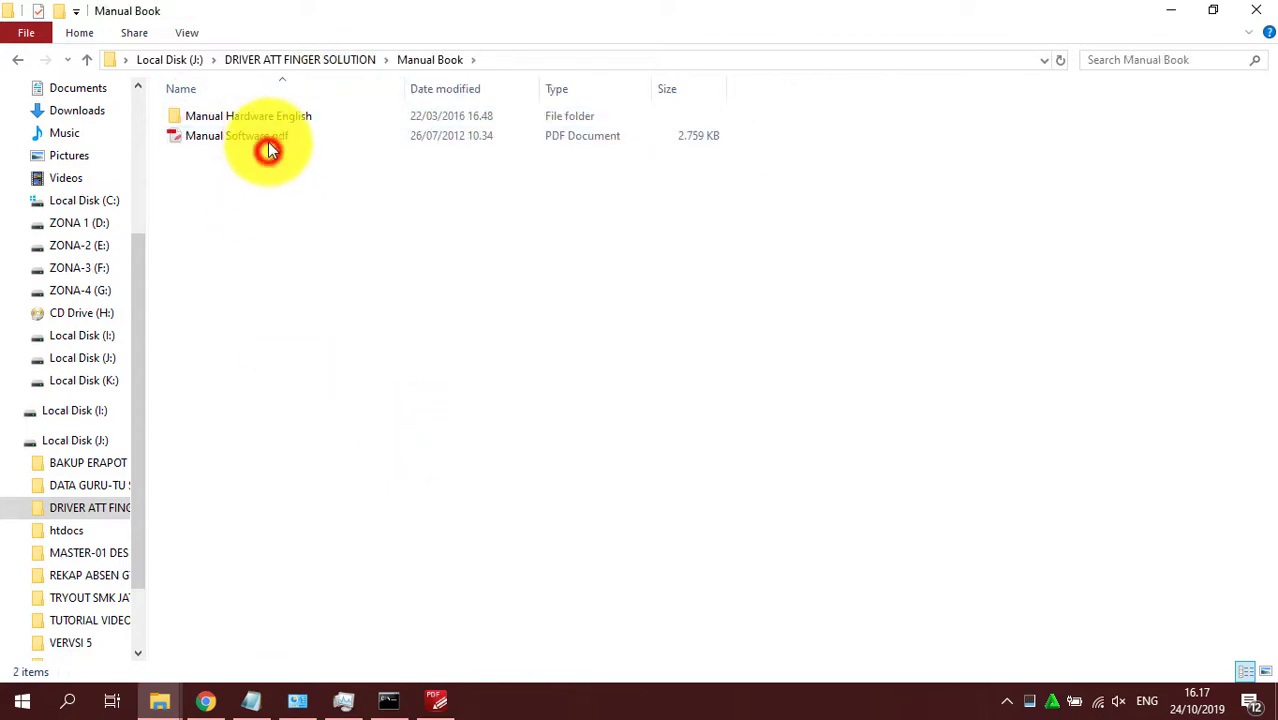
{"action": "double_click", "coordinate": [269, 140]}
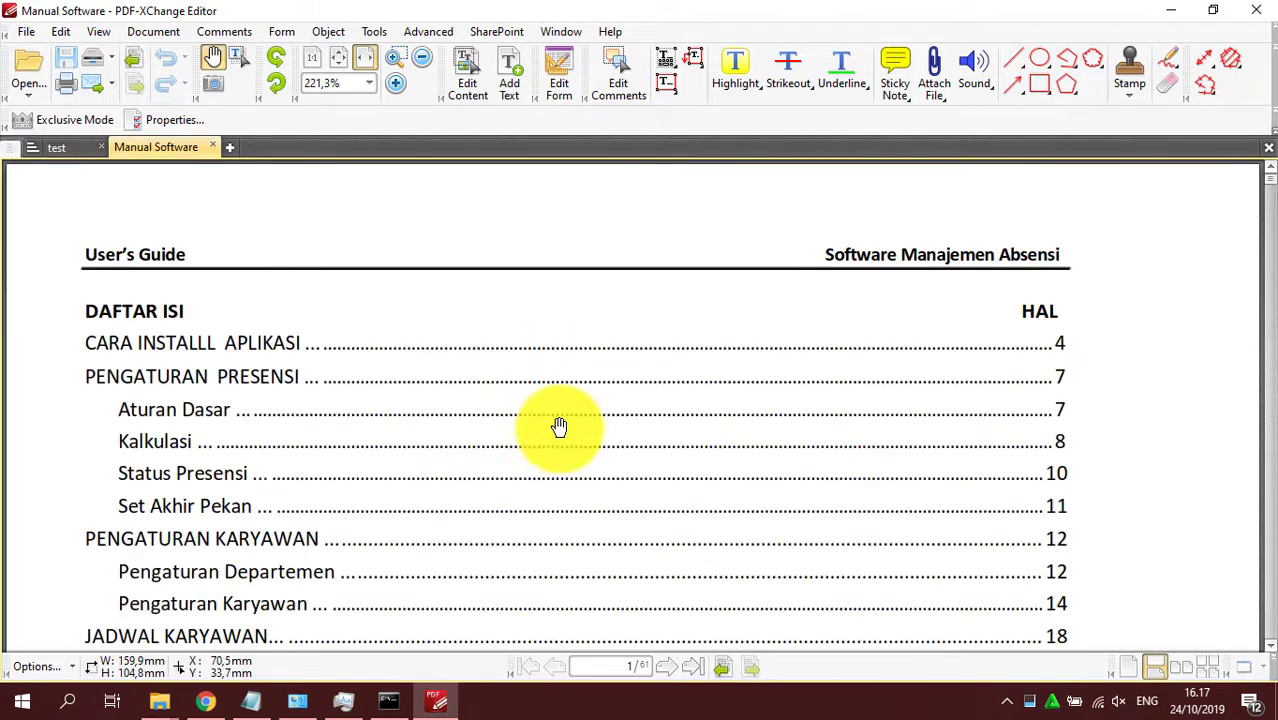
- Look through the table of contents of the Manual Software PDF and close the document
{"action": "scroll", "coordinate": [560, 425], "scroll_direction": "down", "scroll_amount": 4}
{"action": "scroll", "coordinate": [559, 424], "scroll_direction": "up", "scroll_amount": 1}
{"action": "scroll", "coordinate": [559, 424], "scroll_direction": "up", "scroll_amount": 3}
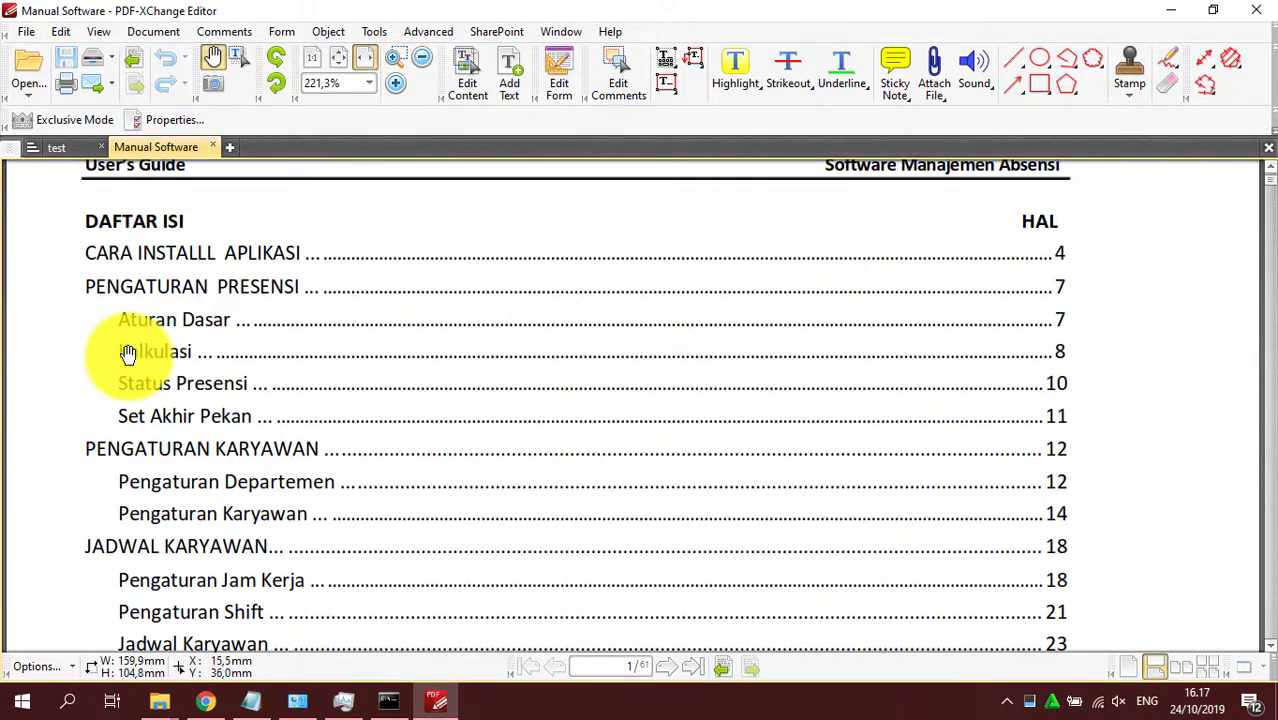
{"action": "left_click", "coordinate": [1256, 10]}
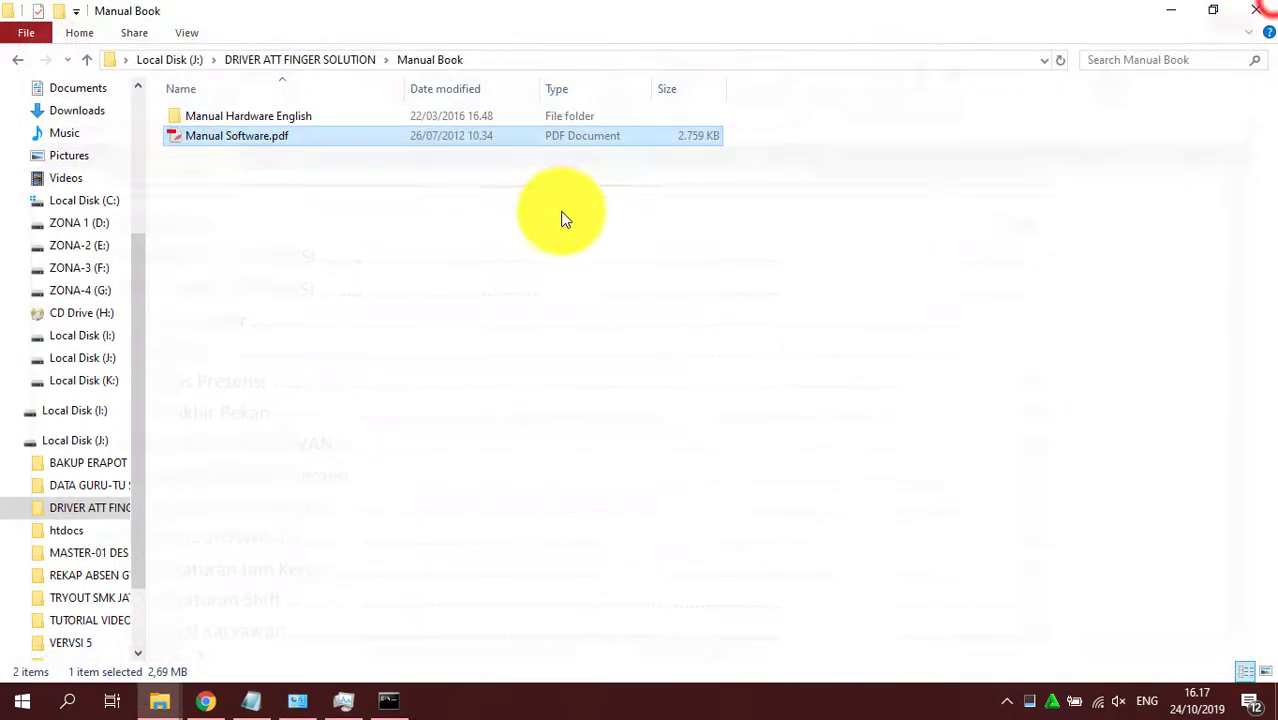
- Browse the Video Tutorial folder down to the Media subfolder's contents, and return to the DRIVER ATT FINGER SOLUTION folder
{"action": "left_click", "coordinate": [324, 59]}
{"action": "double_click", "coordinate": [226, 237]}
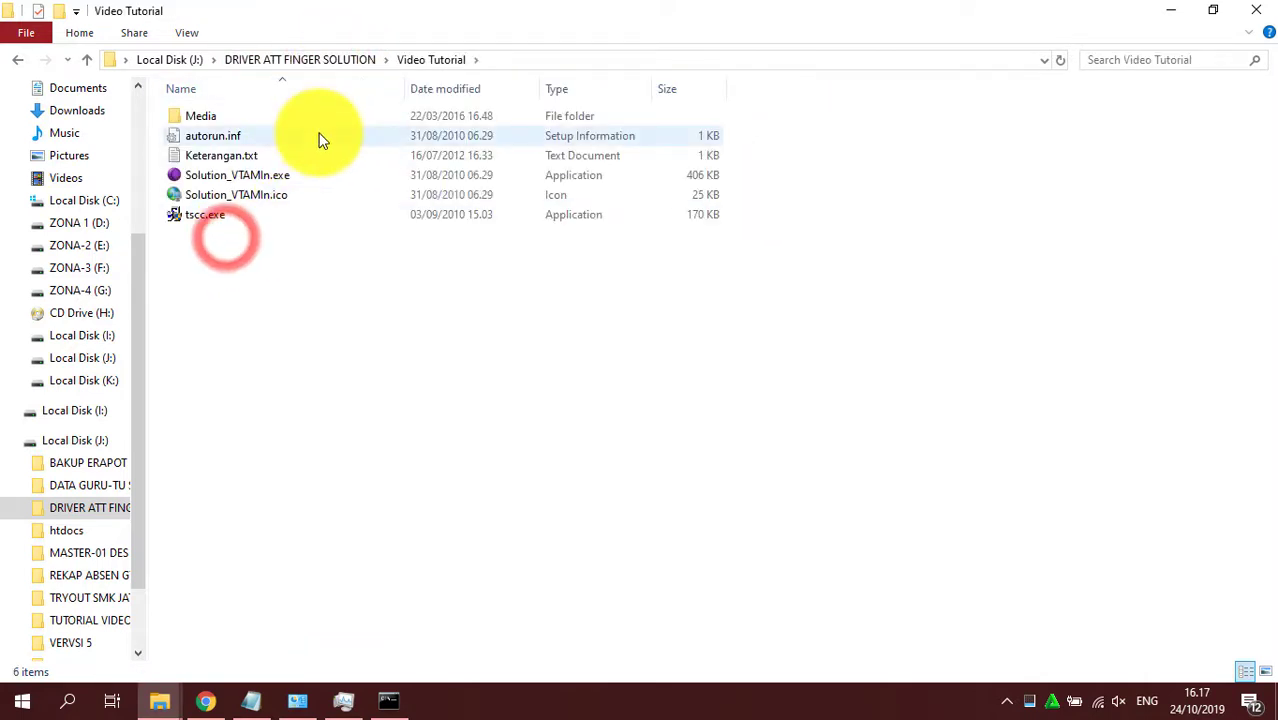
{"action": "double_click", "coordinate": [287, 118]}
{"action": "double_click", "coordinate": [315, 194]}
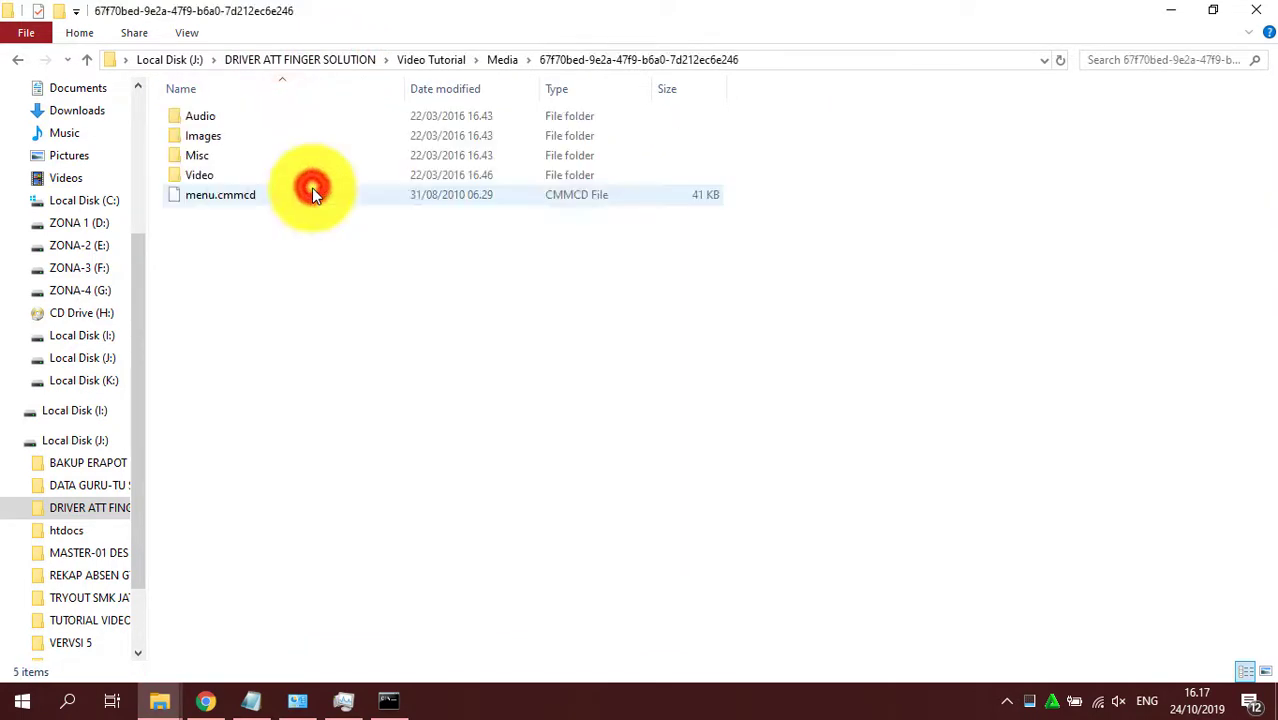
{"action": "left_click", "coordinate": [427, 60]}
{"action": "left_click", "coordinate": [350, 59]}
- Switch to Notepad and review the notes on installing Attendance Management, the IP settings and the Aplikasi Geisa item, highlighting the lines being read
{"action": "left_click", "coordinate": [251, 700]}
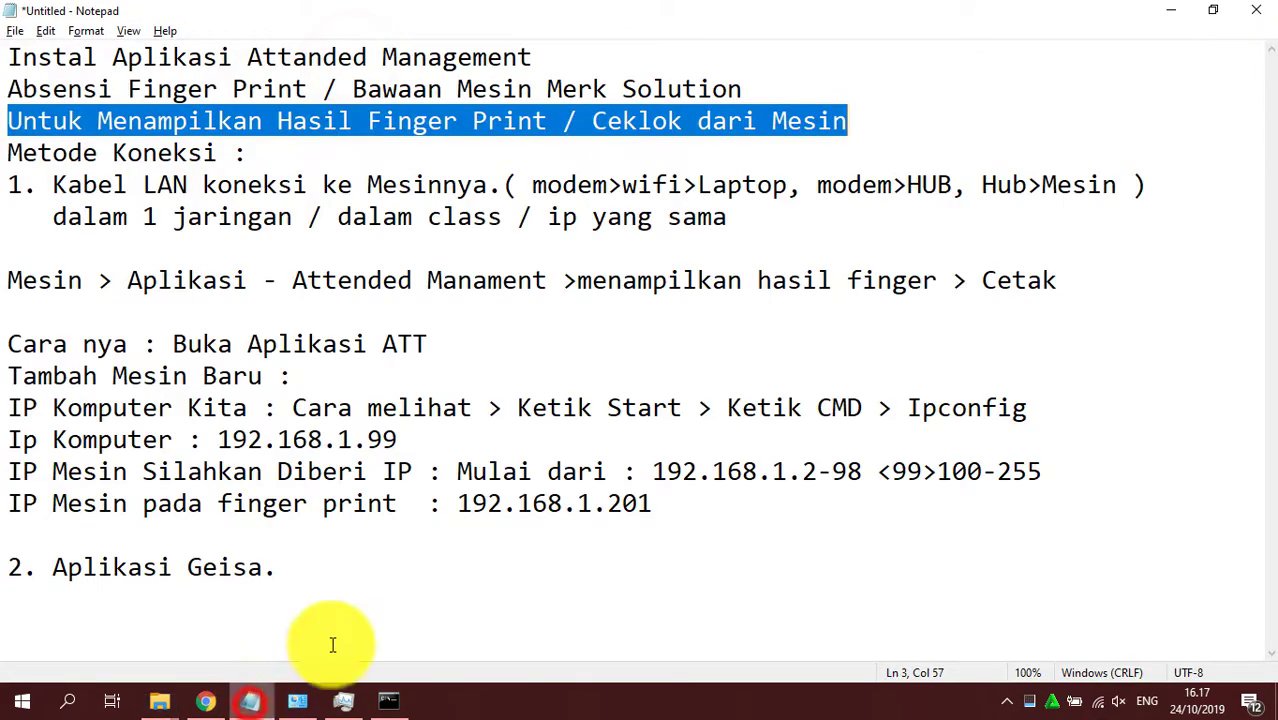
{"action": "left_click", "coordinate": [510, 370]}
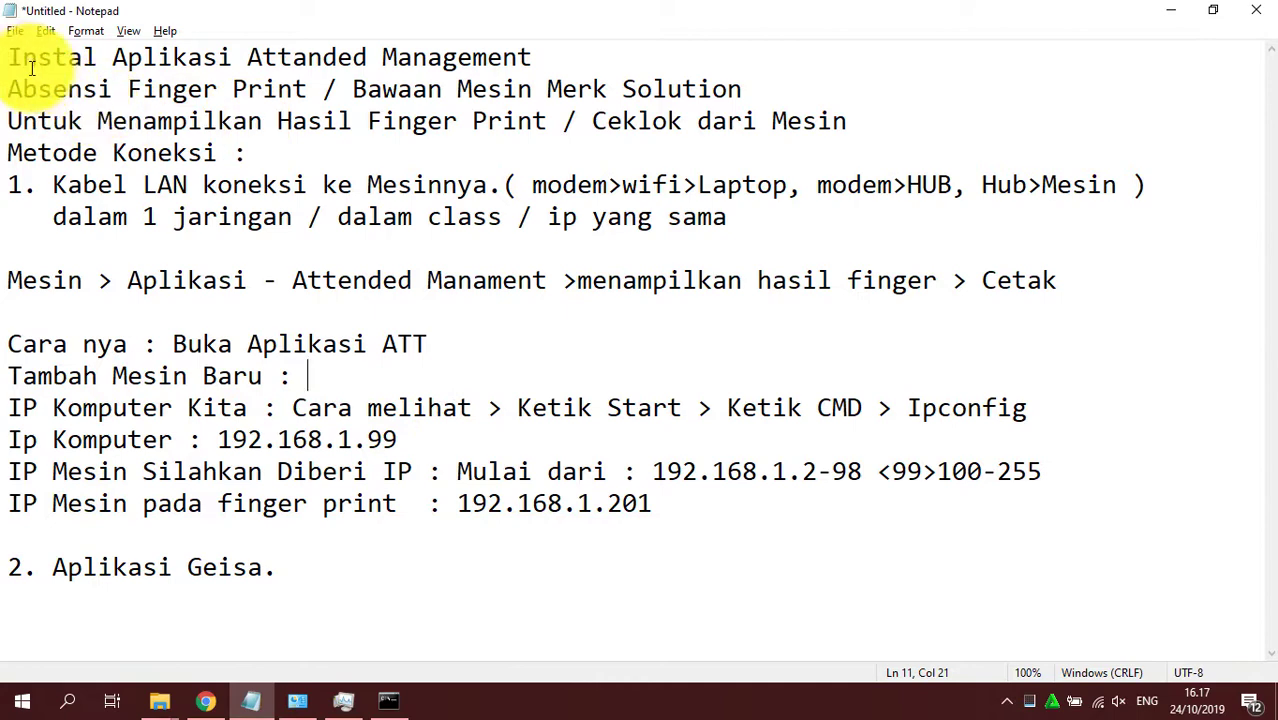
{"action": "left_click_drag", "start_coordinate": [8, 57], "coordinate": [558, 35]}
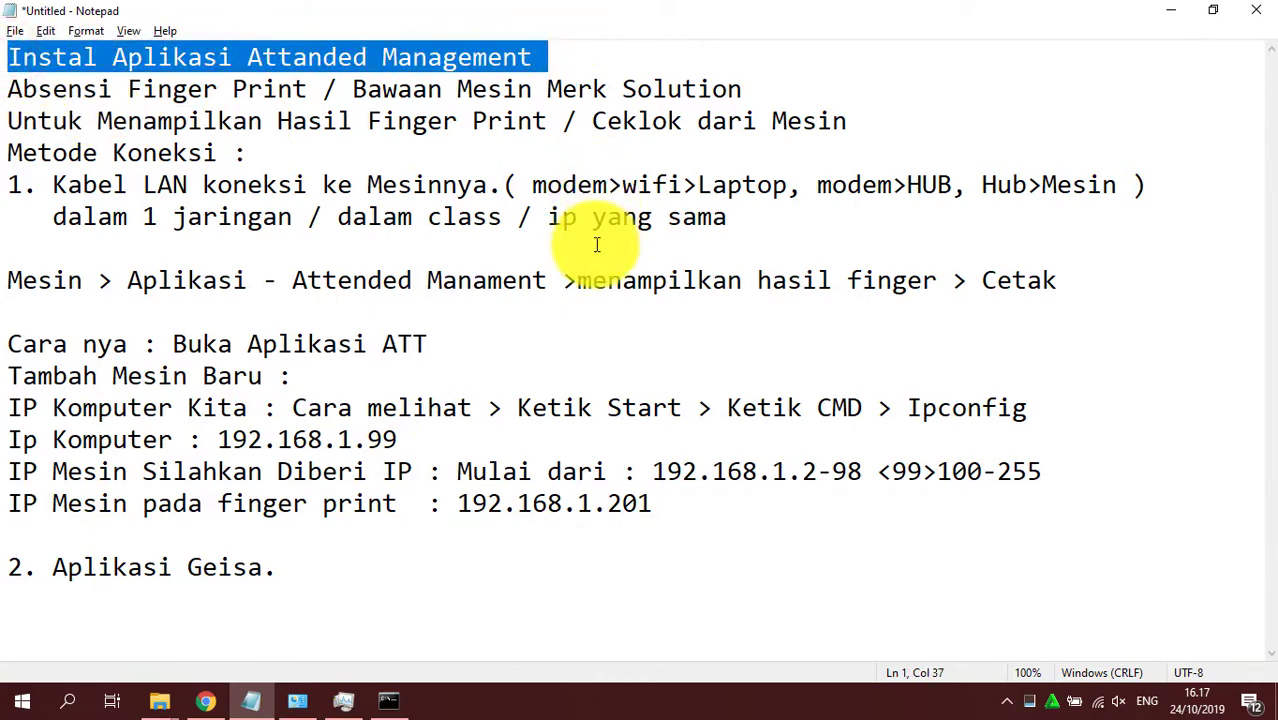
{"action": "left_click_drag", "start_coordinate": [10, 89], "coordinate": [870, 160]}
{"action": "left_click", "coordinate": [782, 350]}
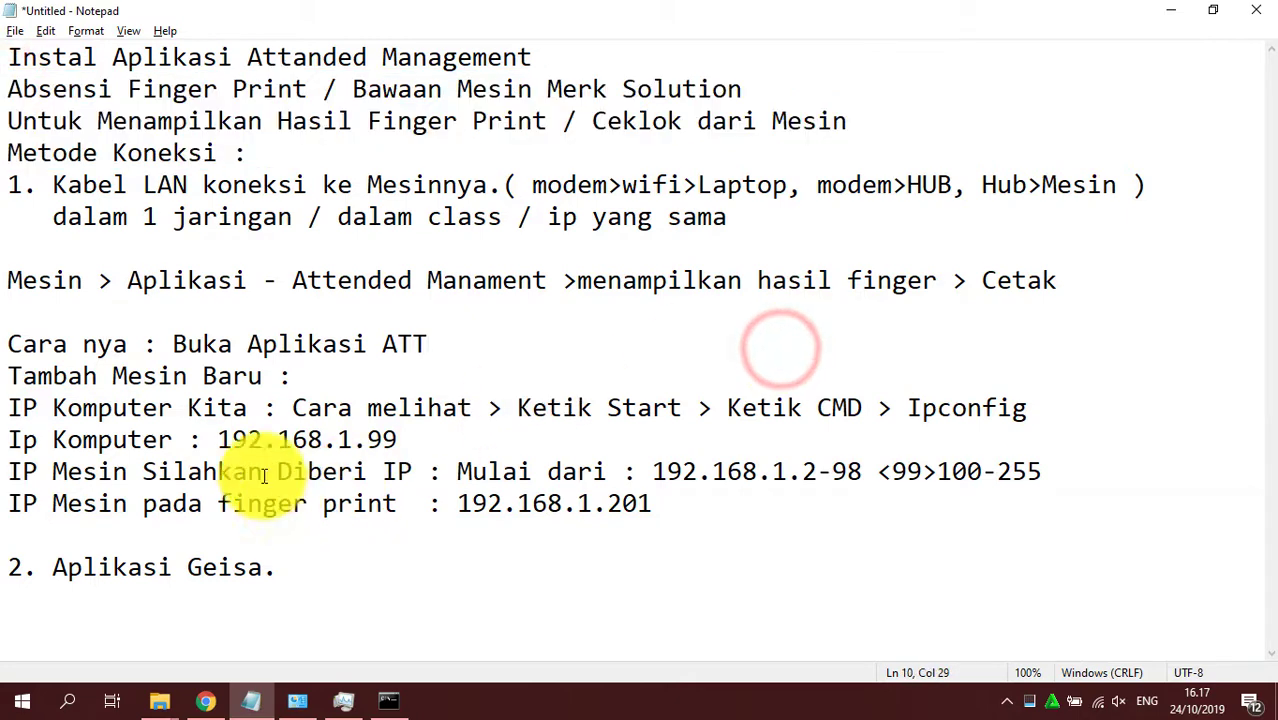
{"action": "left_click_drag", "start_coordinate": [10, 410], "coordinate": [320, 540]}
{"action": "left_click", "coordinate": [327, 553]}
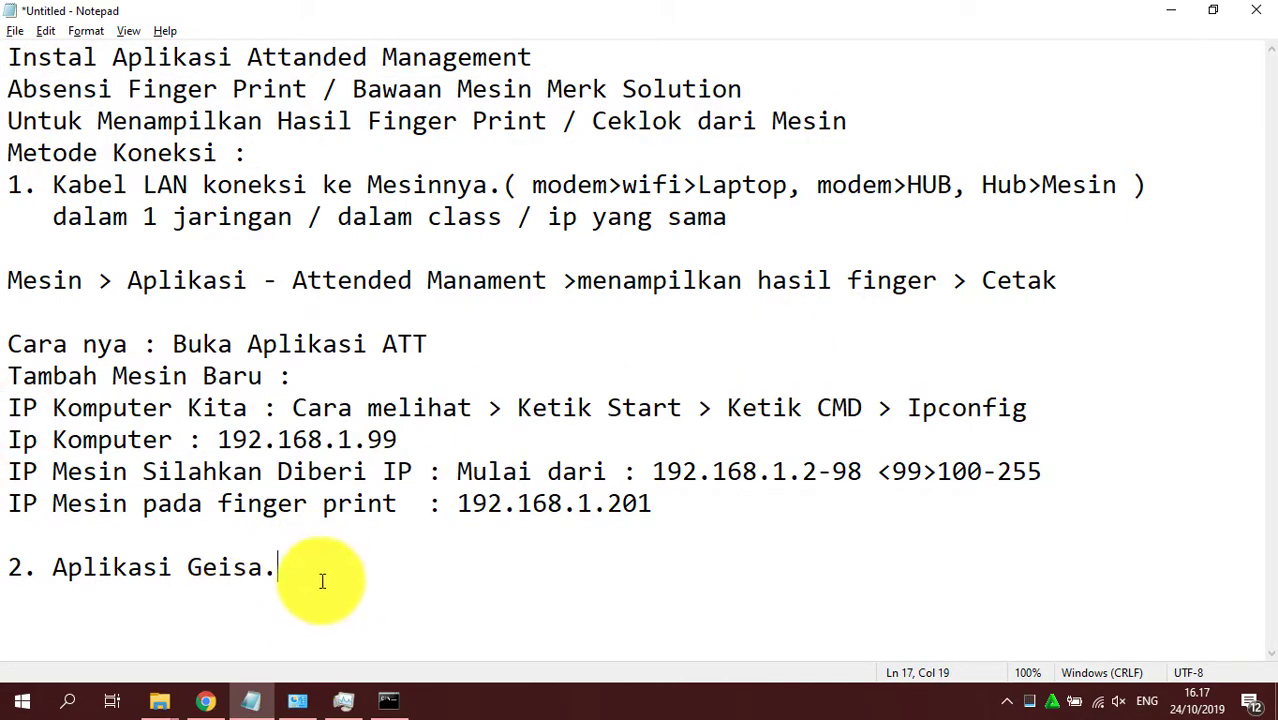
{"action": "left_click_drag", "start_coordinate": [318, 580], "coordinate": [22, 566]}
{"action": "left_click", "coordinate": [334, 345]}
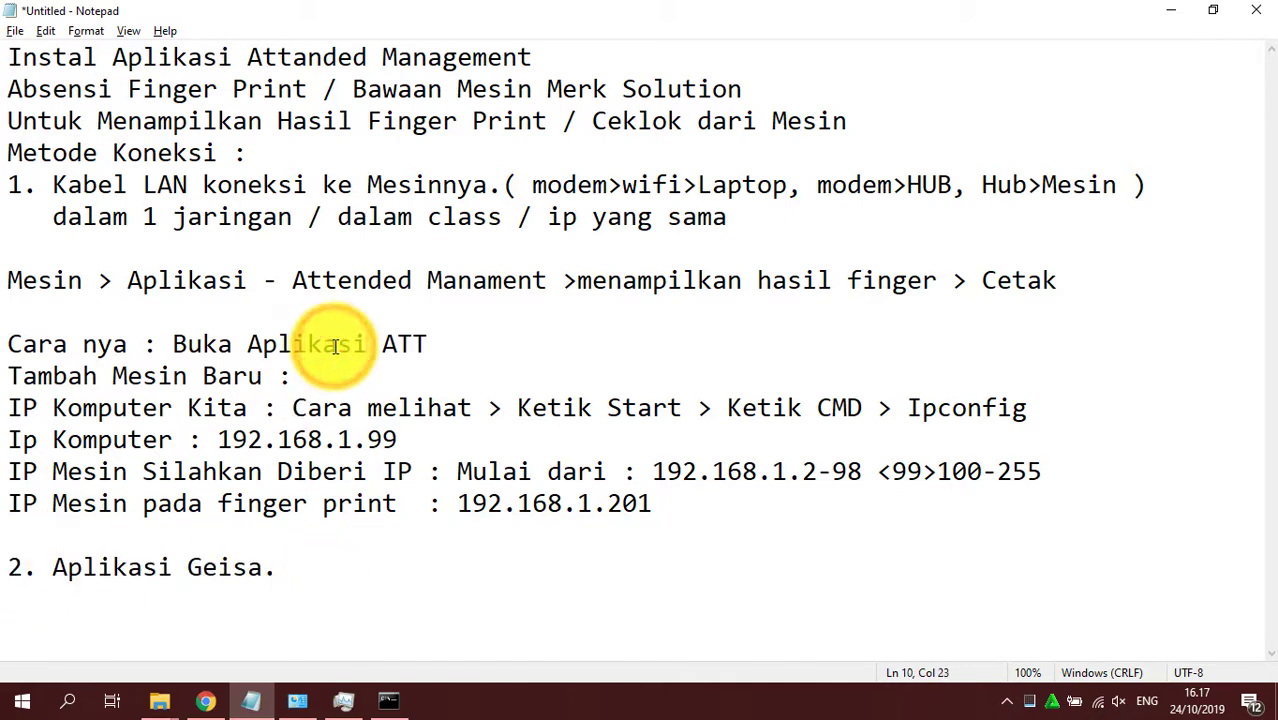